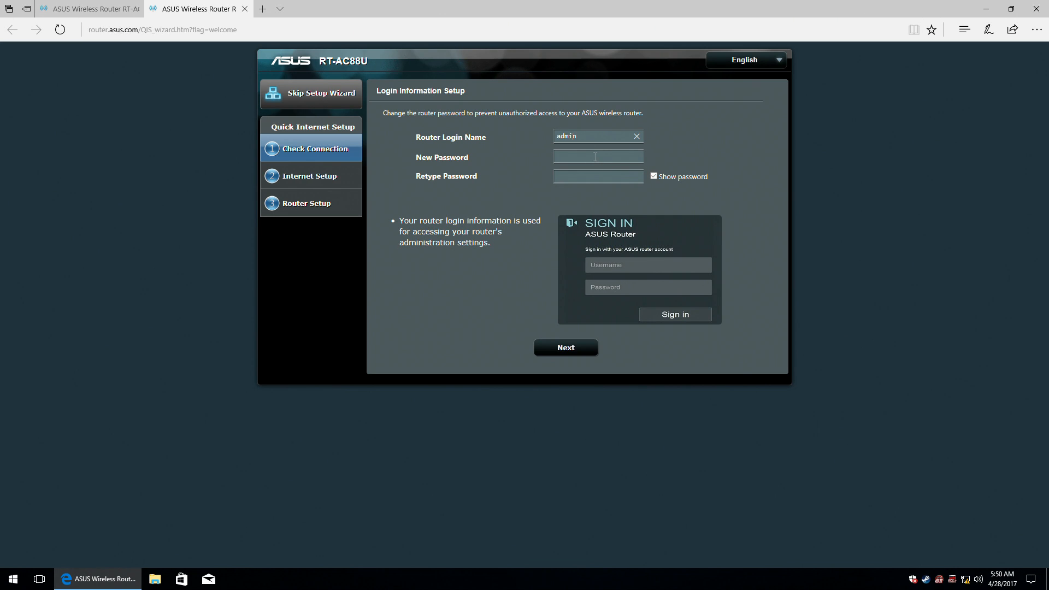
# Enter and retype a new router login password and submit it.
pyautogui.click(595, 157)
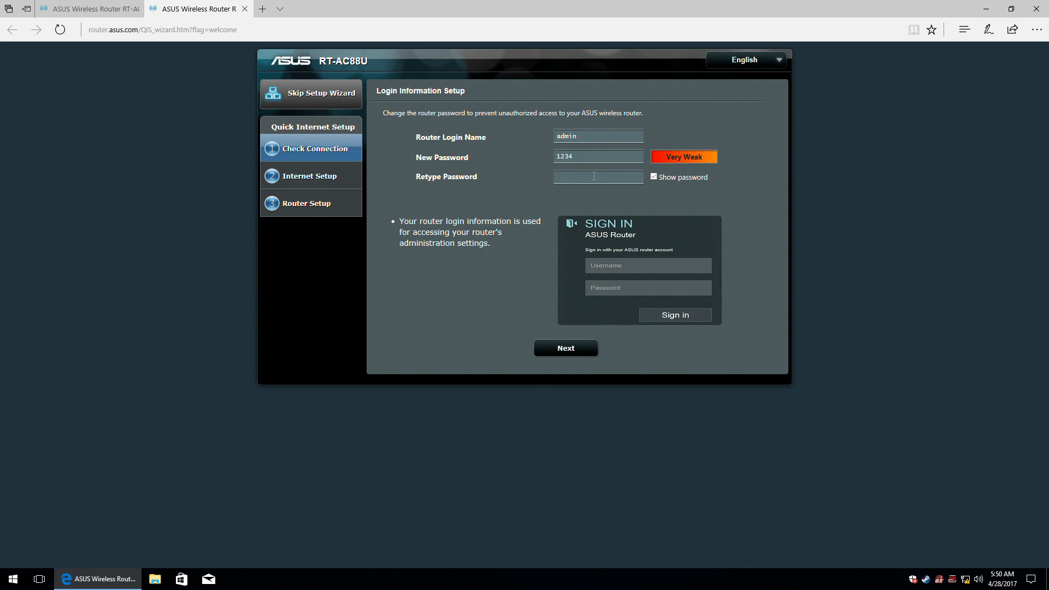
pyautogui.click(679, 317)
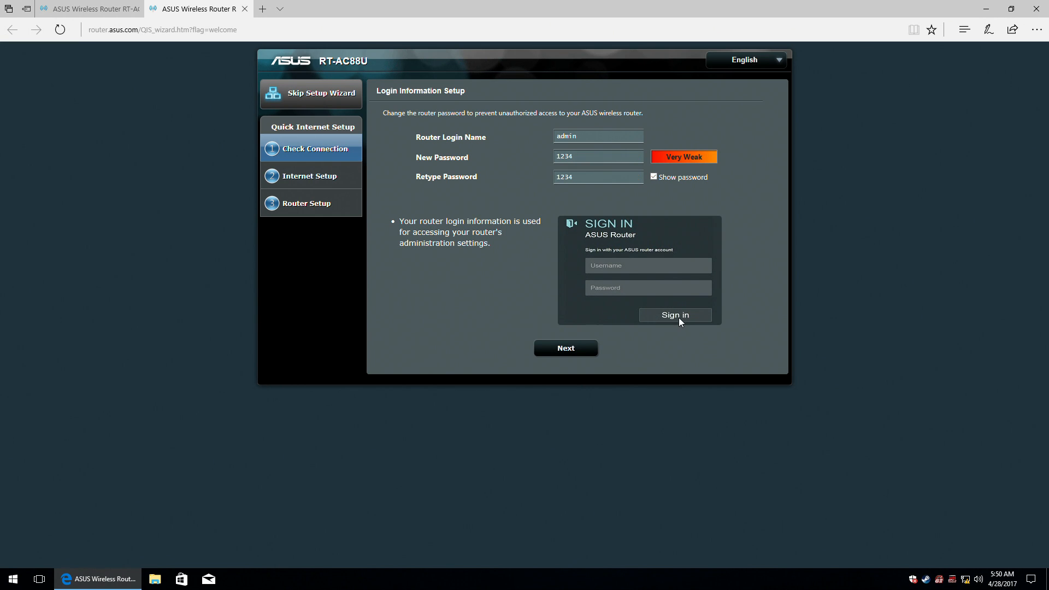
pyautogui.click(567, 353)
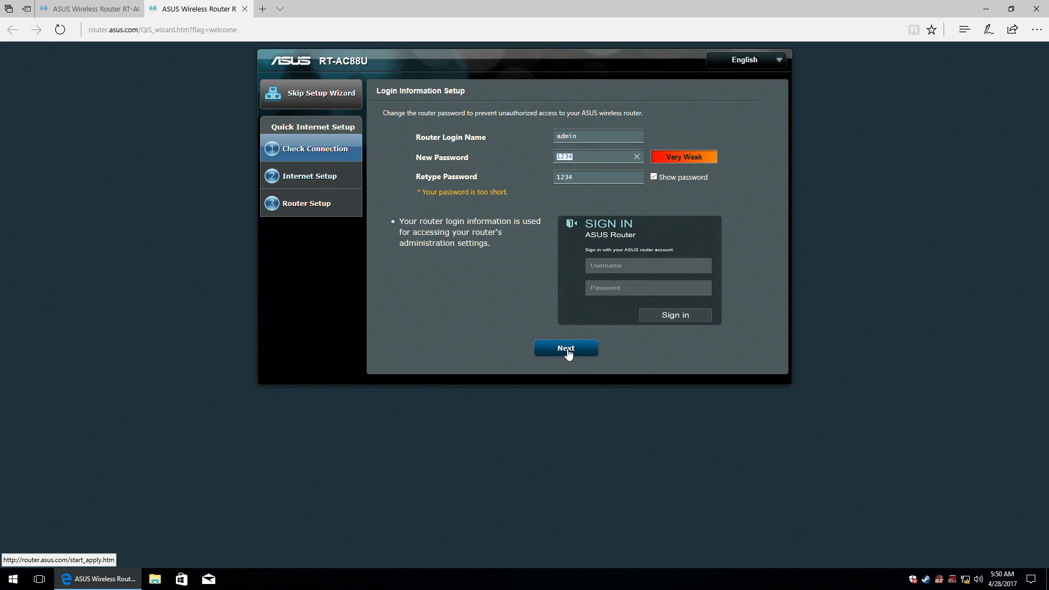
# Lengthen the too-short password, retype it to match, and accept the weak-password warning.
pyautogui.click(596, 155)
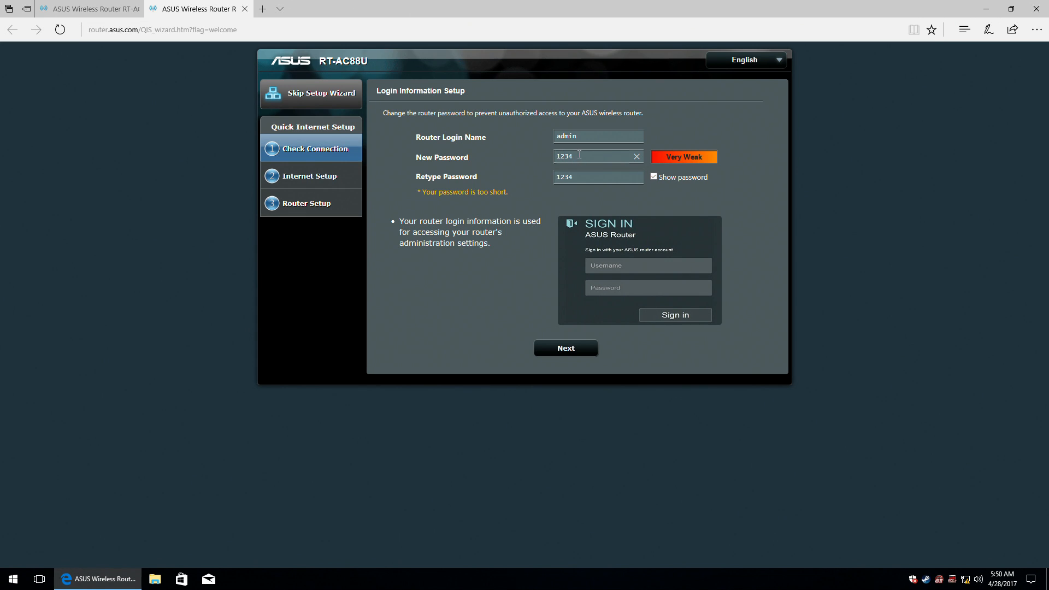
pyautogui.click(585, 176)
pyautogui.click(559, 349)
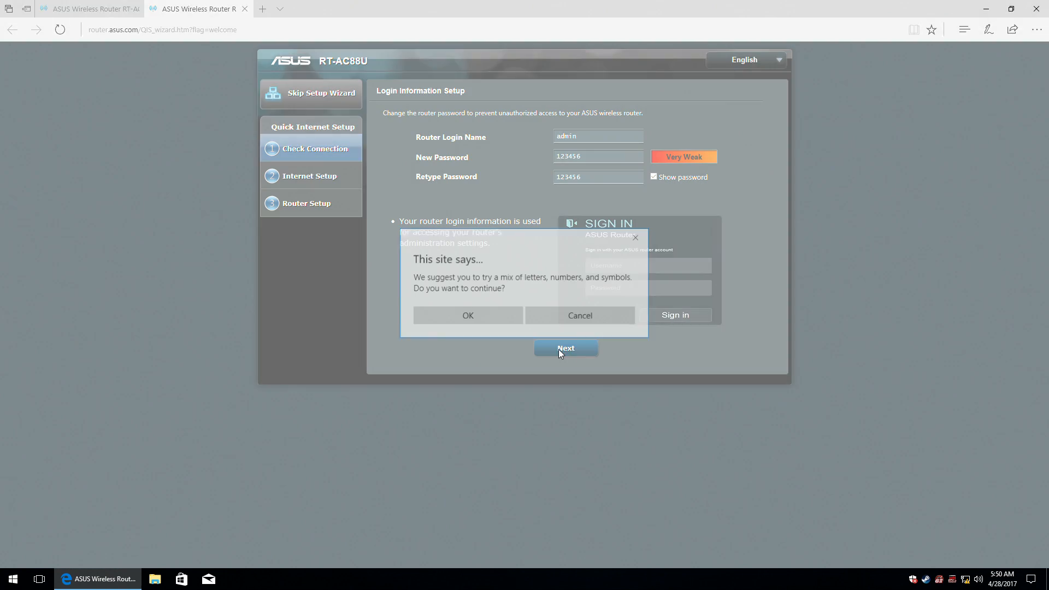
pyautogui.click(476, 319)
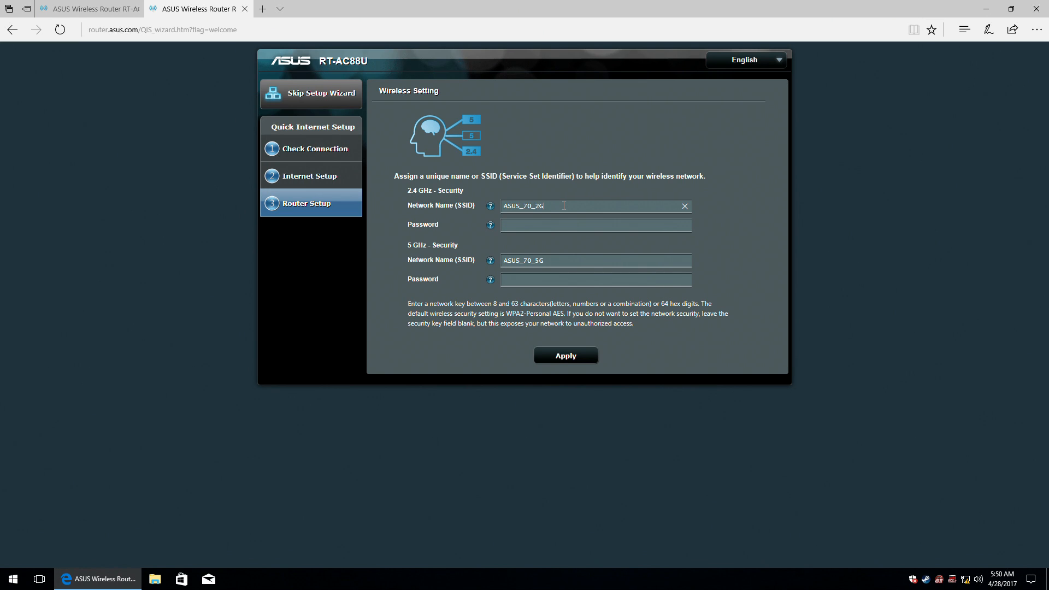
pyautogui.moveTo(491, 210)
pyautogui.moveTo(588, 207); pyautogui.dragTo(454, 206)
pyautogui.press('Tab')
# Rename the 5 GHz network to ASUS_5.0GHz, enter its Wi-Fi password, and apply.
pyautogui.click(531, 261)
pyautogui.moveTo(523, 260); pyautogui.dragTo(551, 260)
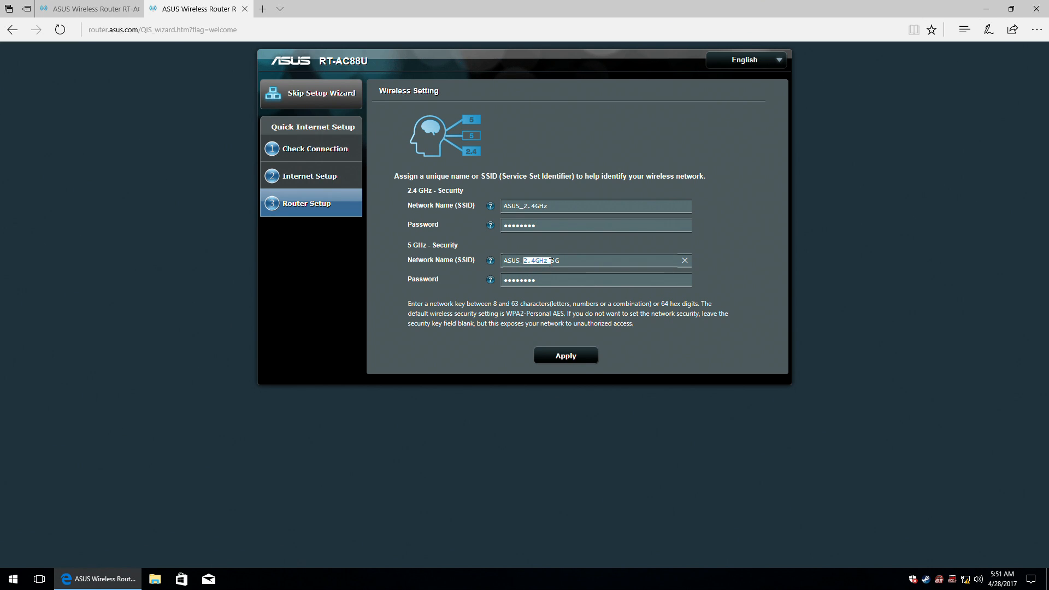
pyautogui.press('BackSpace')
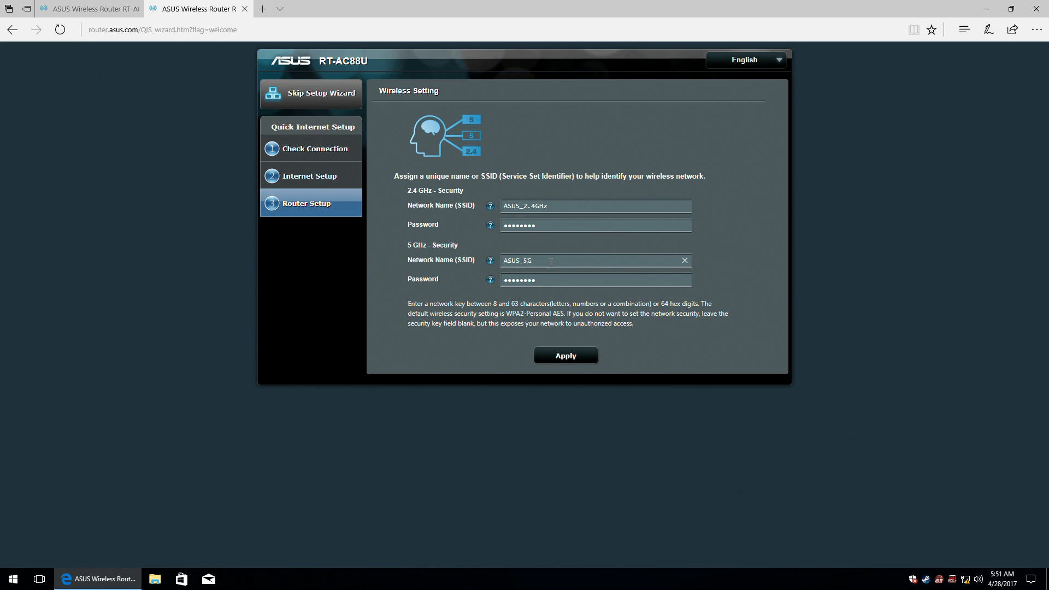
pyautogui.write('.0GHz')
pyautogui.press('Tab')
pyautogui.click(556, 356)
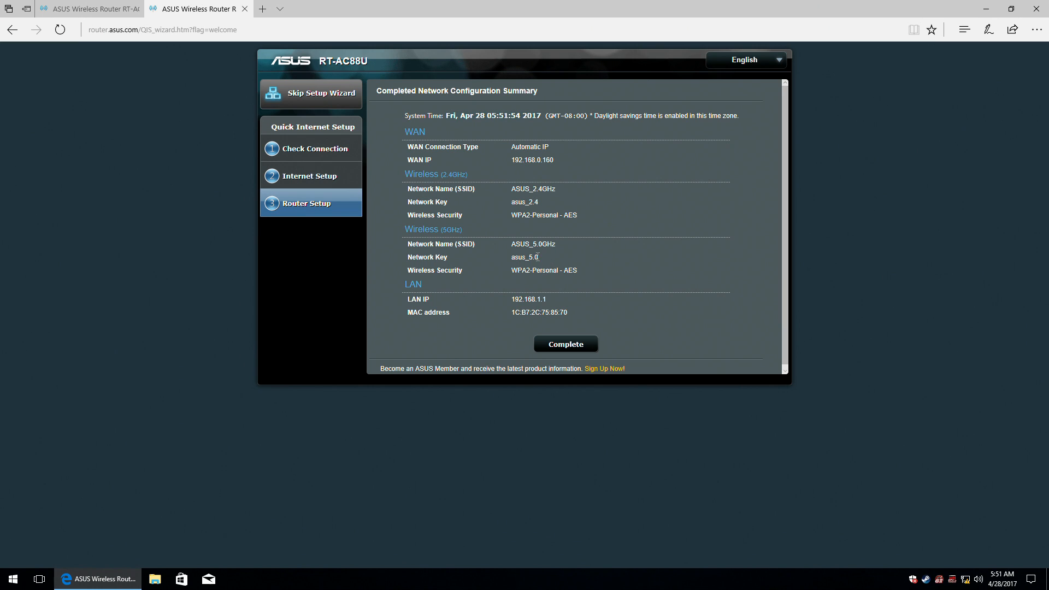
# Review the network configuration summary and complete the wizard to reach the Network Map.
pyautogui.scroll(-1, 579, 277)
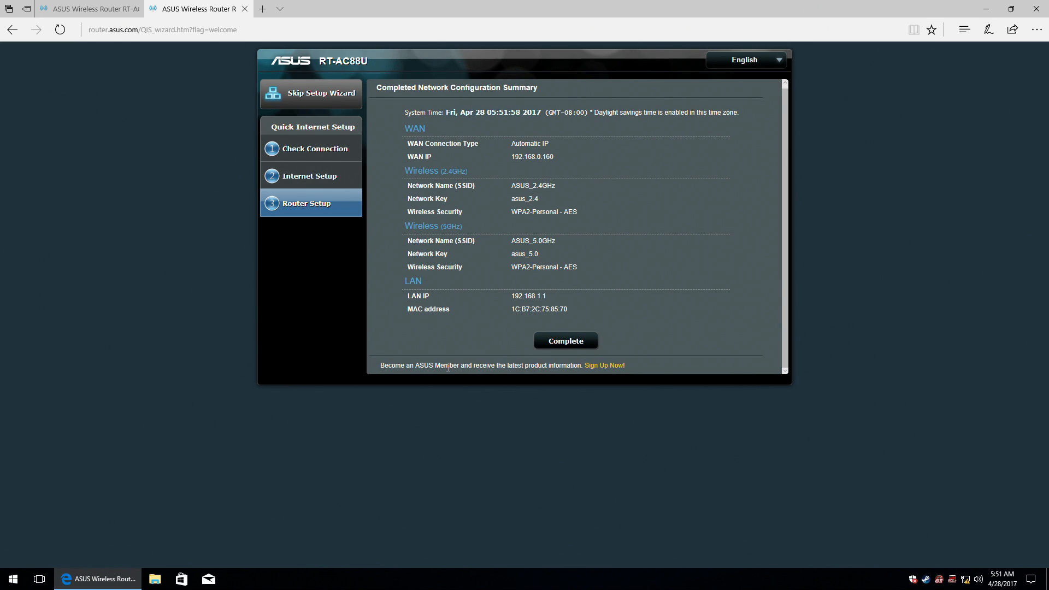
pyautogui.click(563, 342)
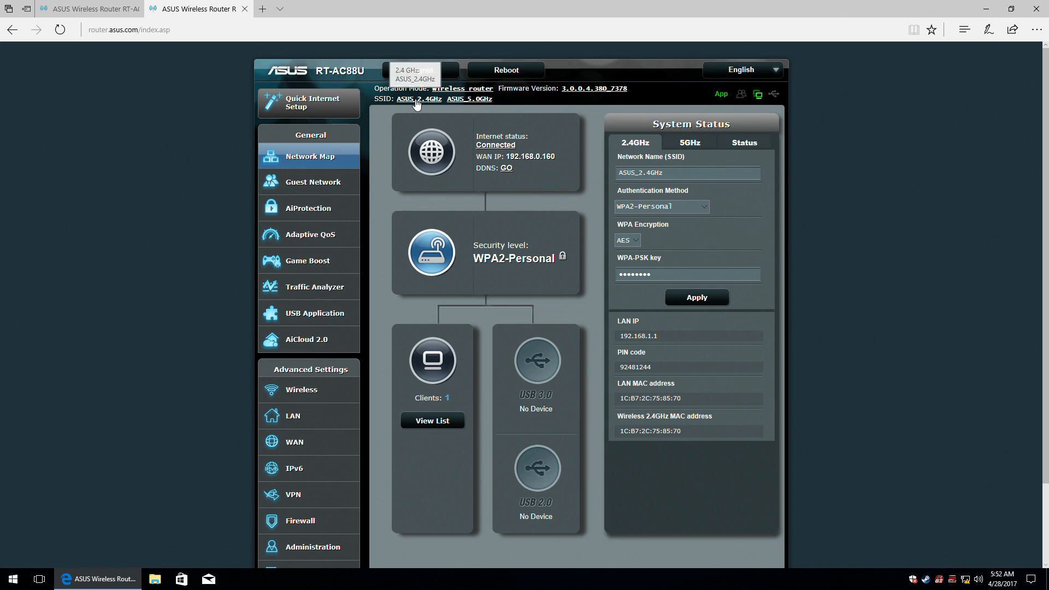
# Check the 2.4GHz and 5.0GHz wireless settings and operation mode, then open Firmware Upgrade.
pyautogui.click(417, 100)
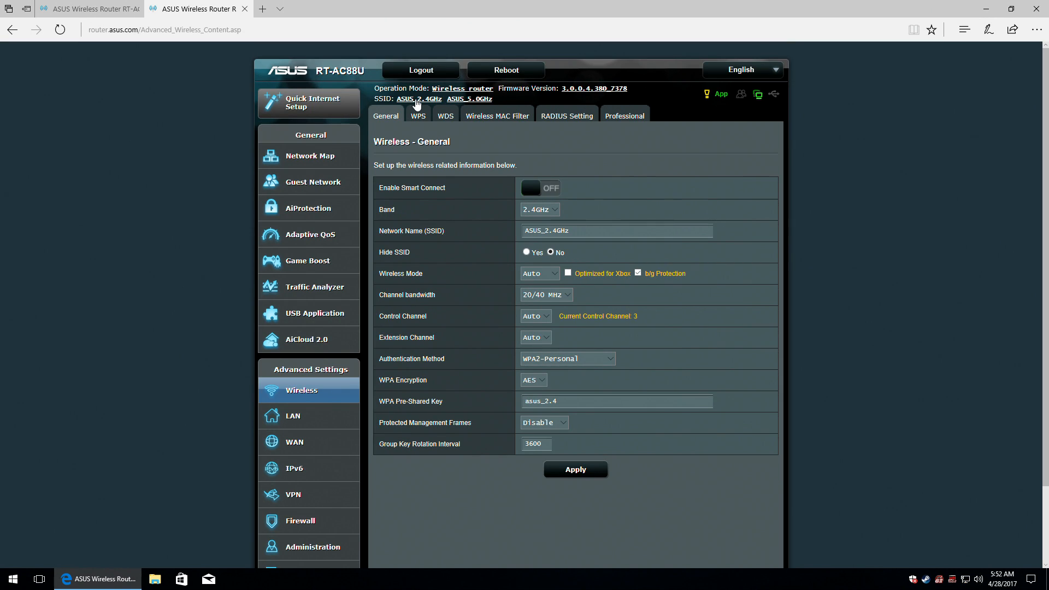
pyautogui.click(463, 100)
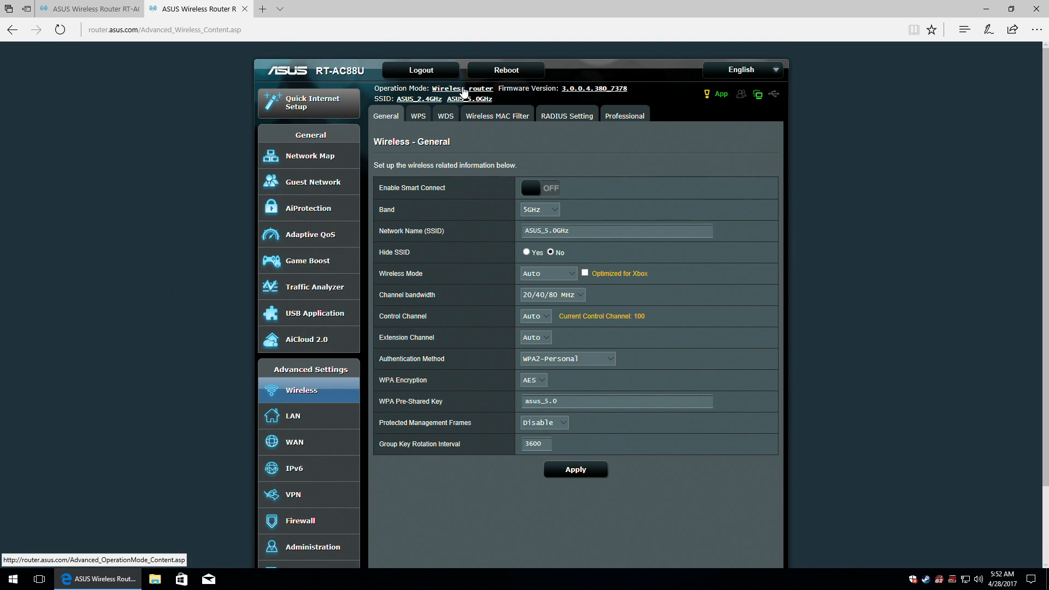
pyautogui.click(464, 89)
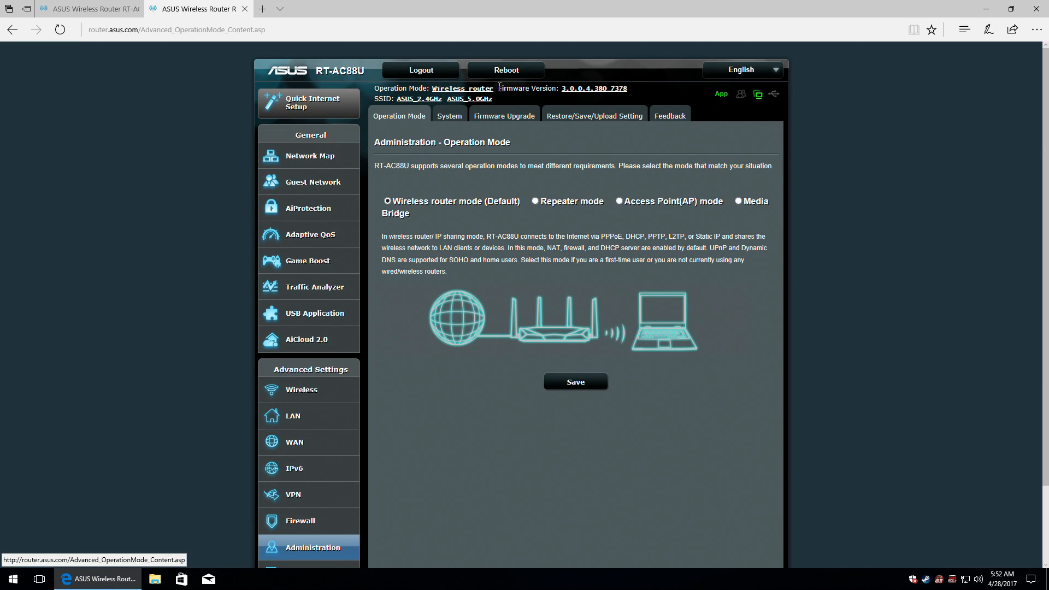
pyautogui.click(584, 89)
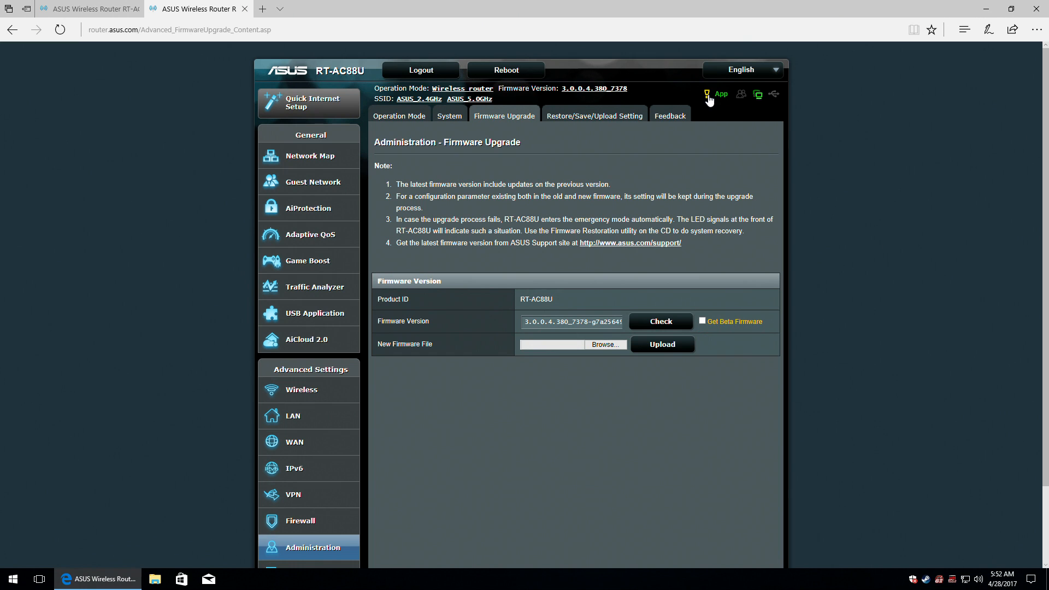
pyautogui.moveTo(709, 99)
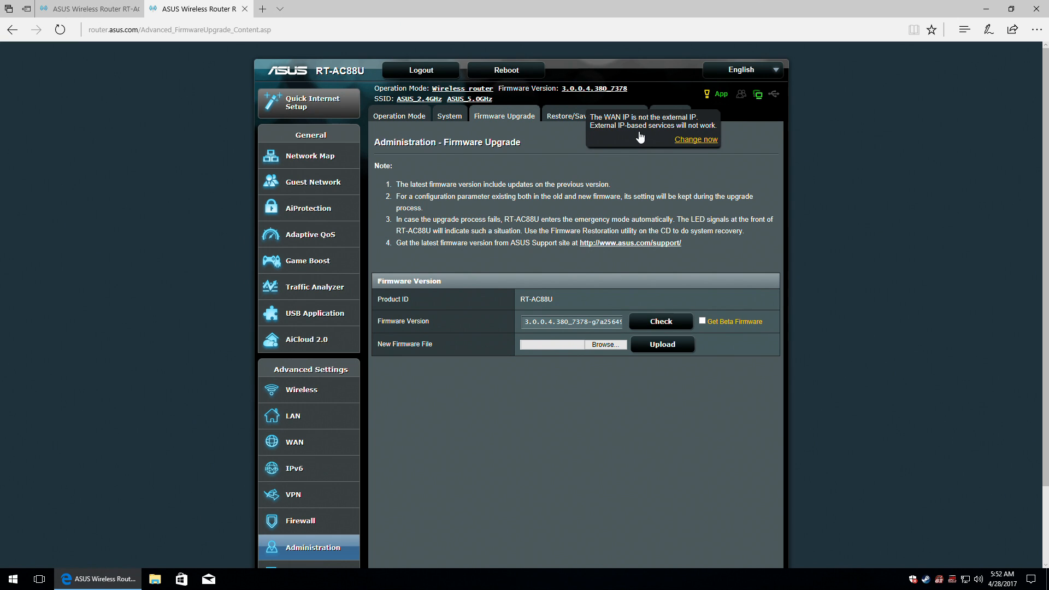
# Open the WAN Internet Connection settings and view, then dismiss, the mobile app download info.
pyautogui.click(697, 139)
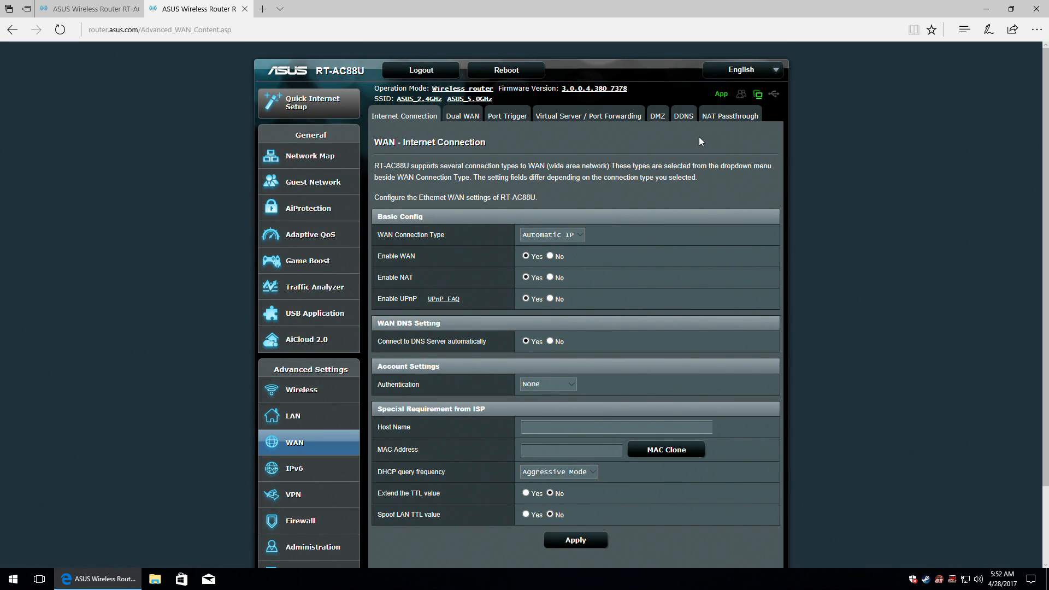
pyautogui.click(721, 95)
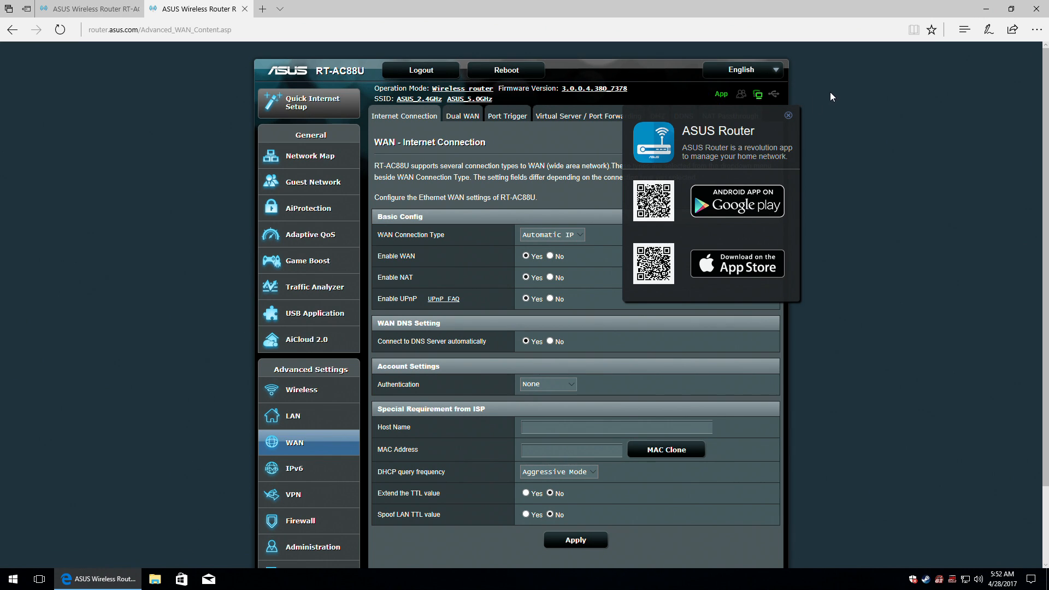
pyautogui.click(787, 116)
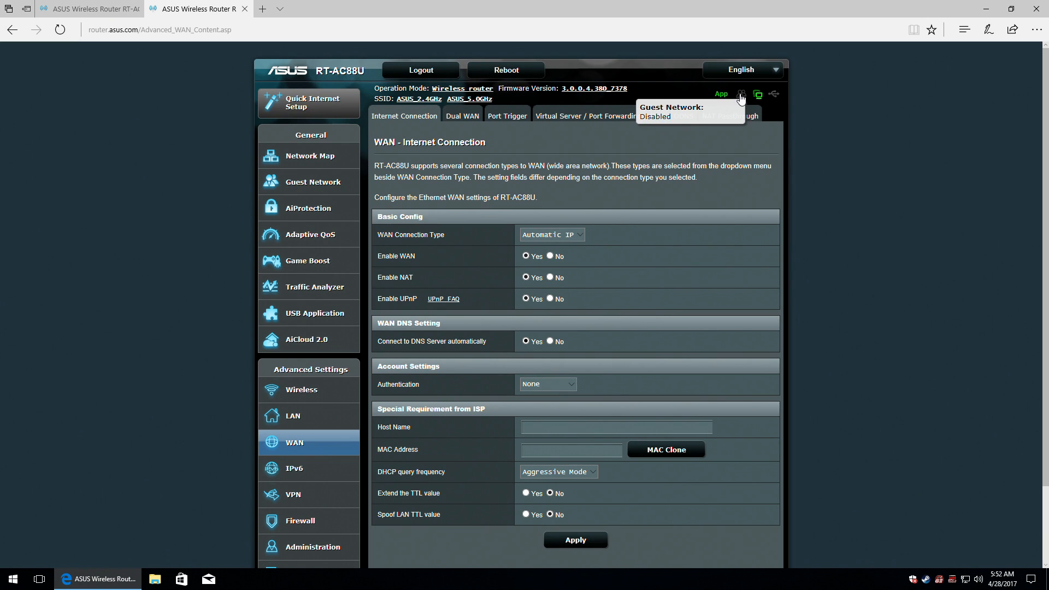
# Check the header's WAN status options and the interface language list.
pyautogui.moveTo(742, 100)
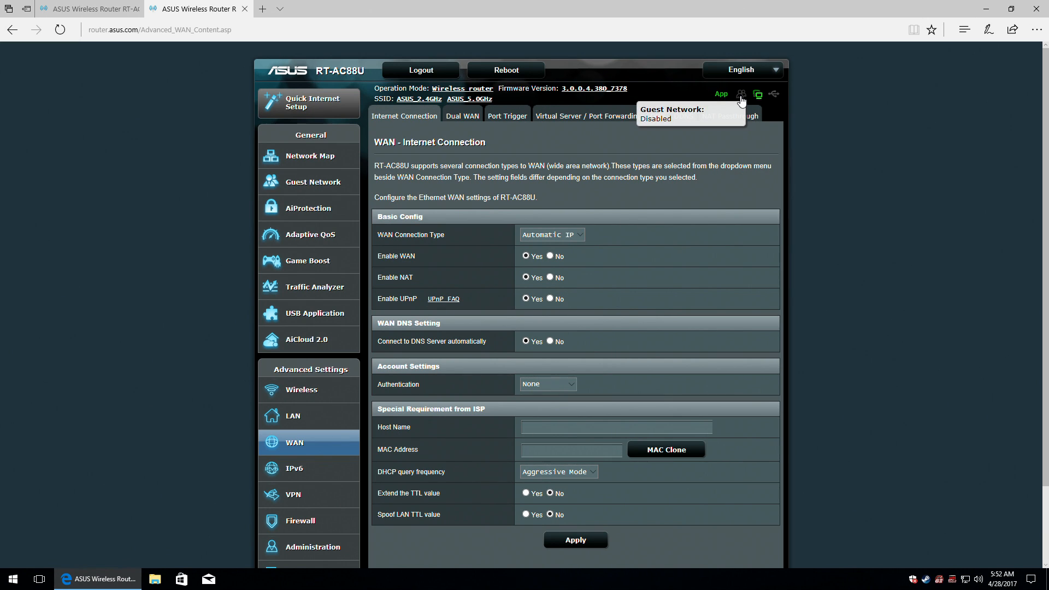
pyautogui.click(762, 99)
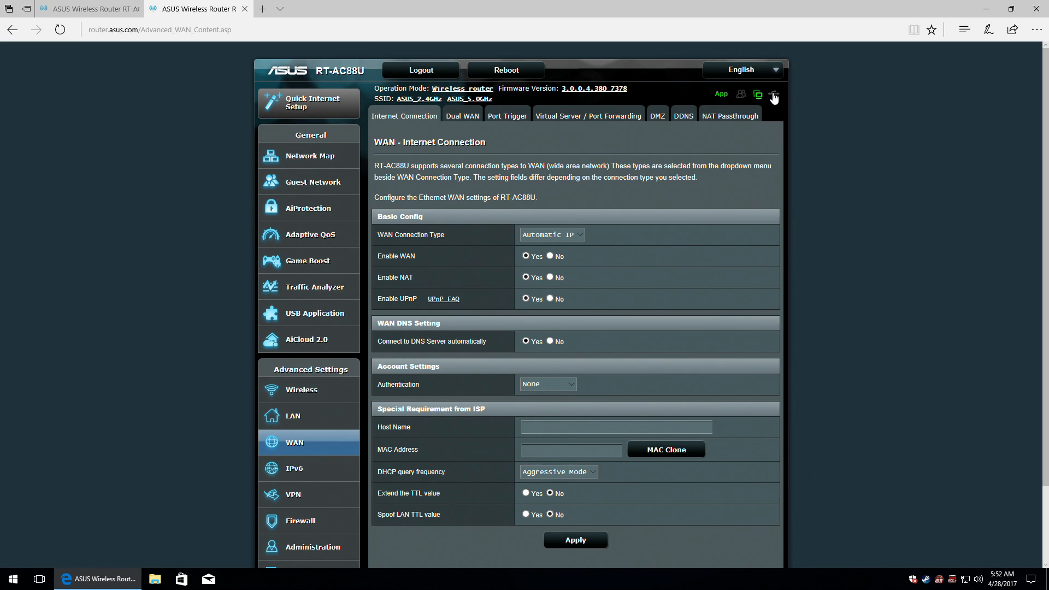
pyautogui.moveTo(774, 98)
pyautogui.click(769, 76)
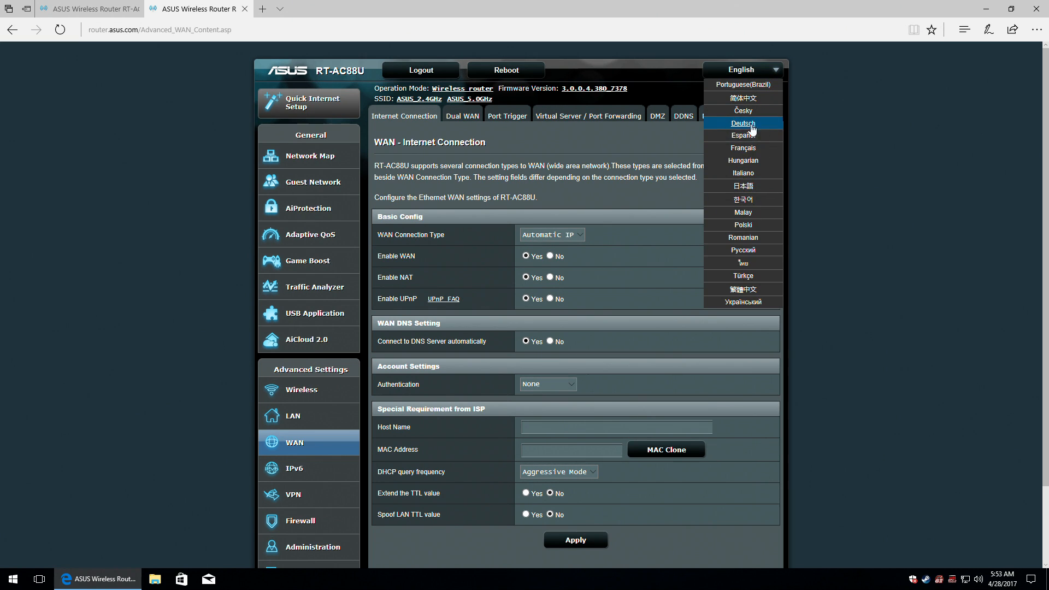
# From the Network Map's internet status details, turn the Internet Connection off and back on.
pyautogui.click(309, 157)
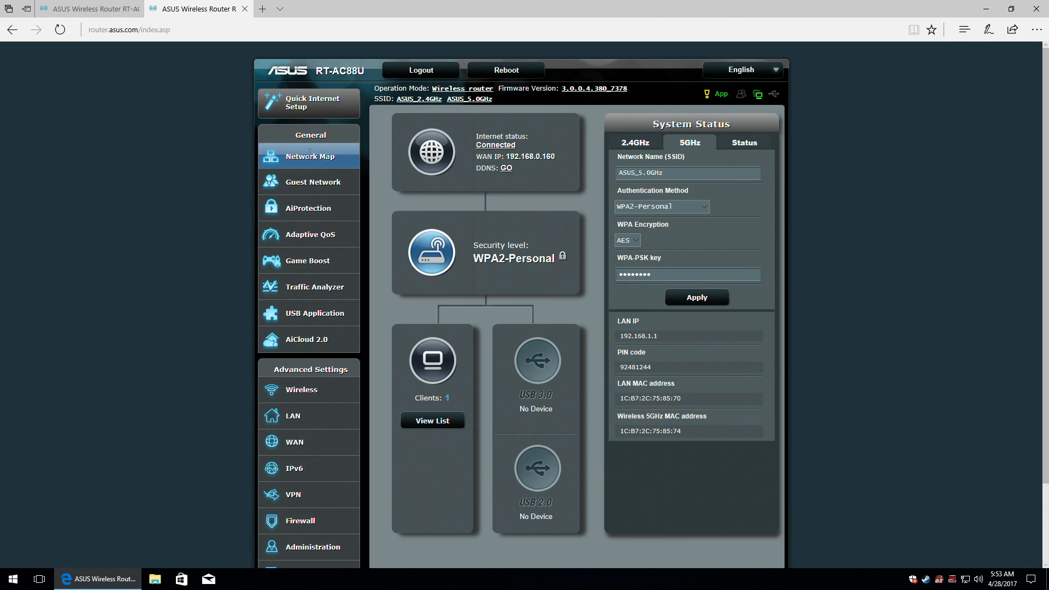
pyautogui.click(434, 155)
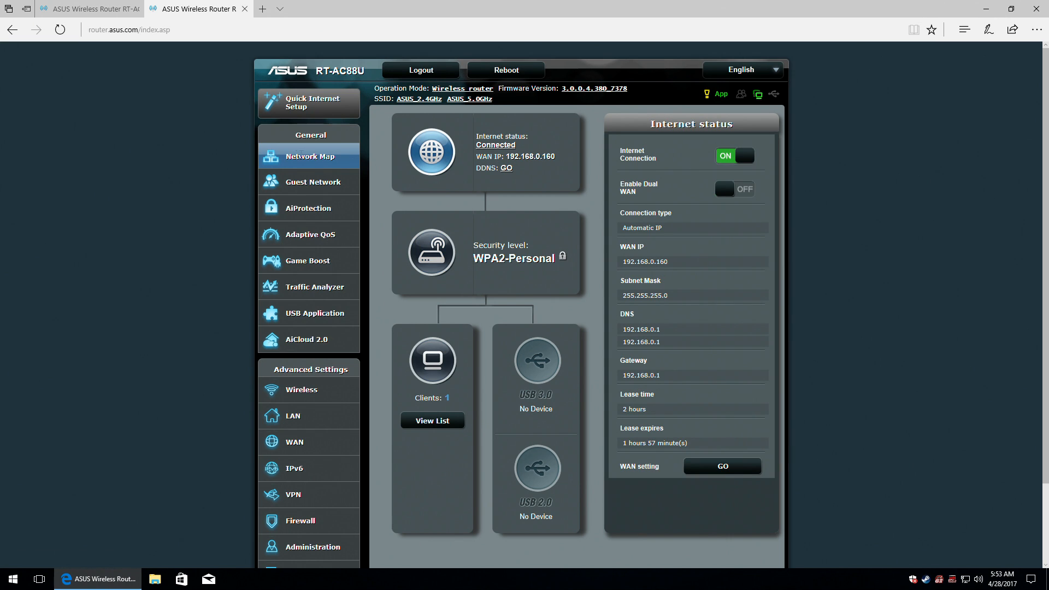
pyautogui.click(299, 178)
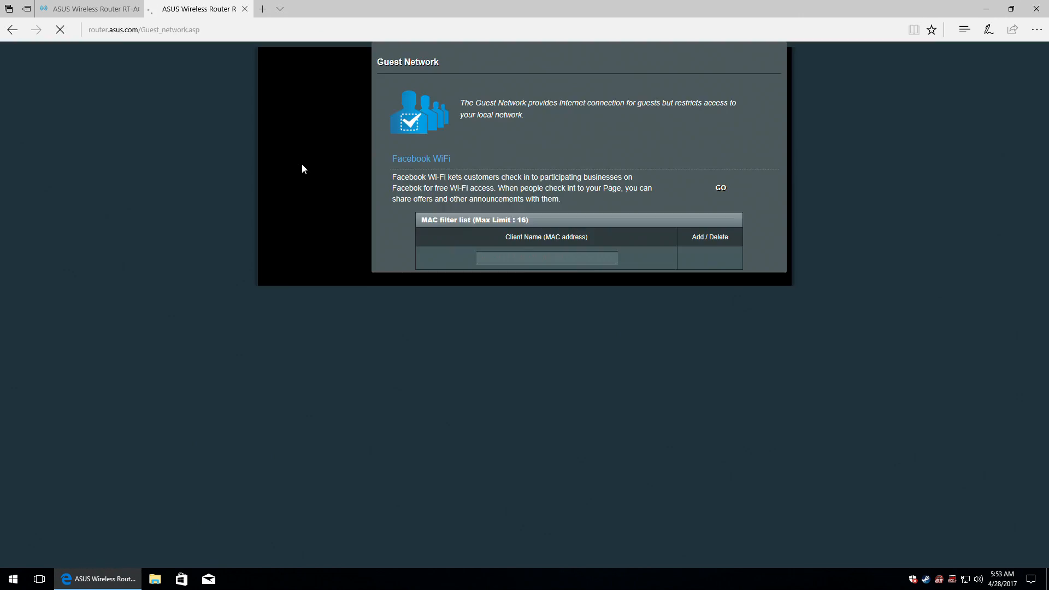
pyautogui.click(301, 158)
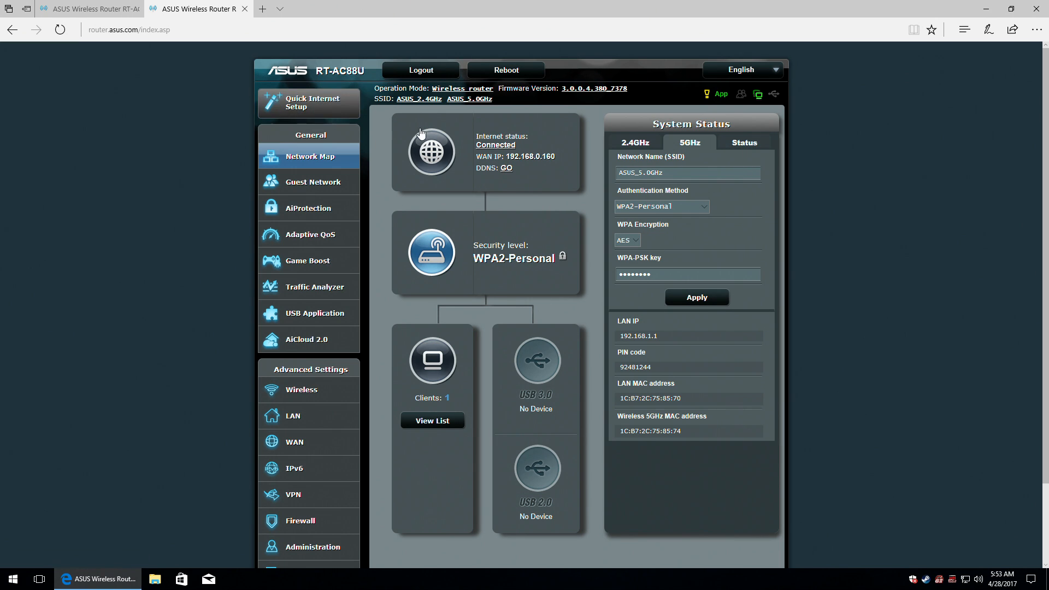
pyautogui.click(437, 150)
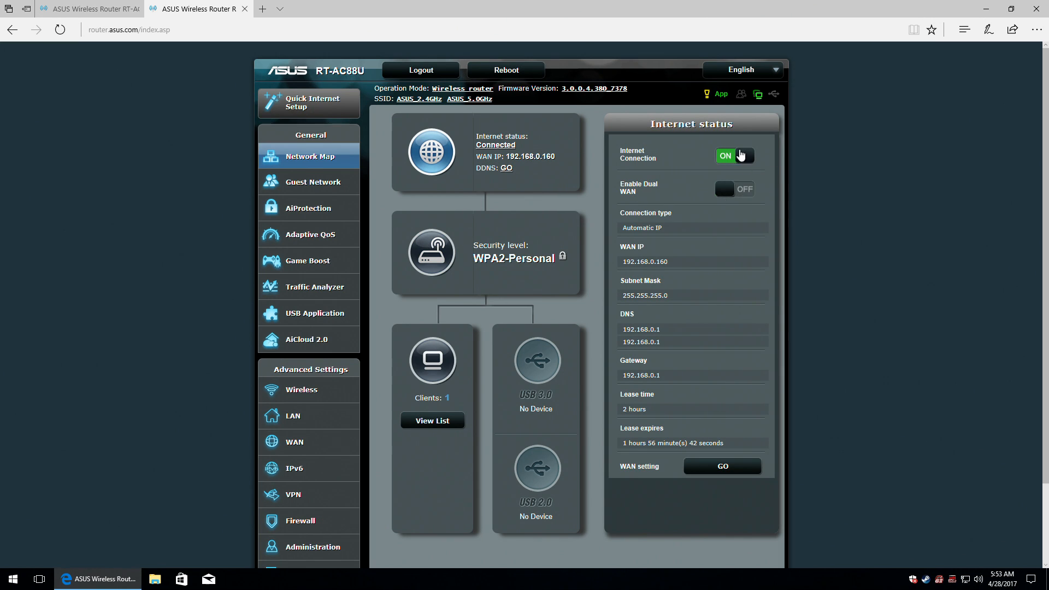
pyautogui.click(739, 157)
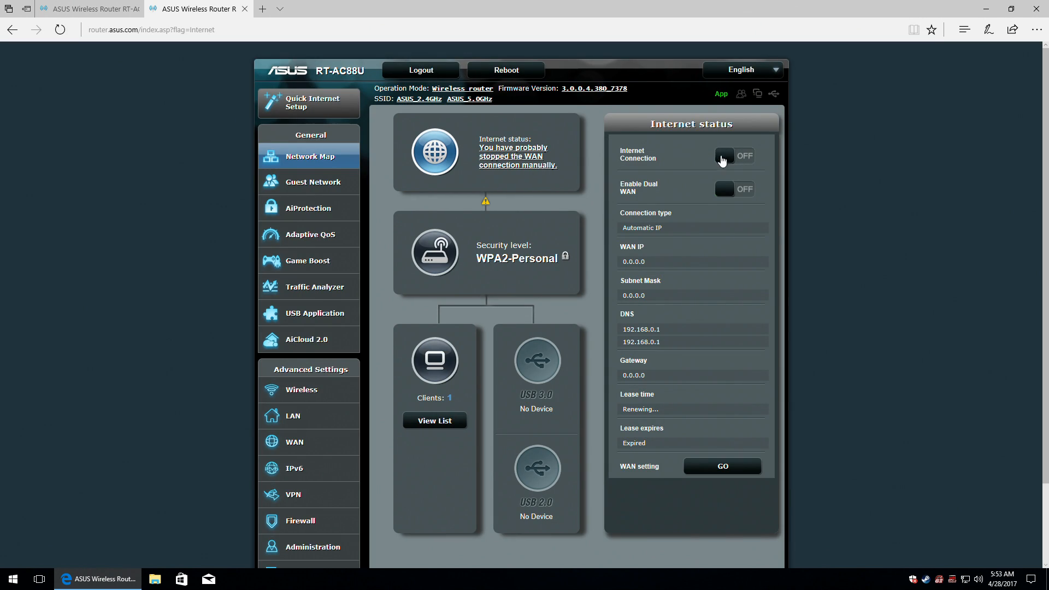
pyautogui.click(742, 157)
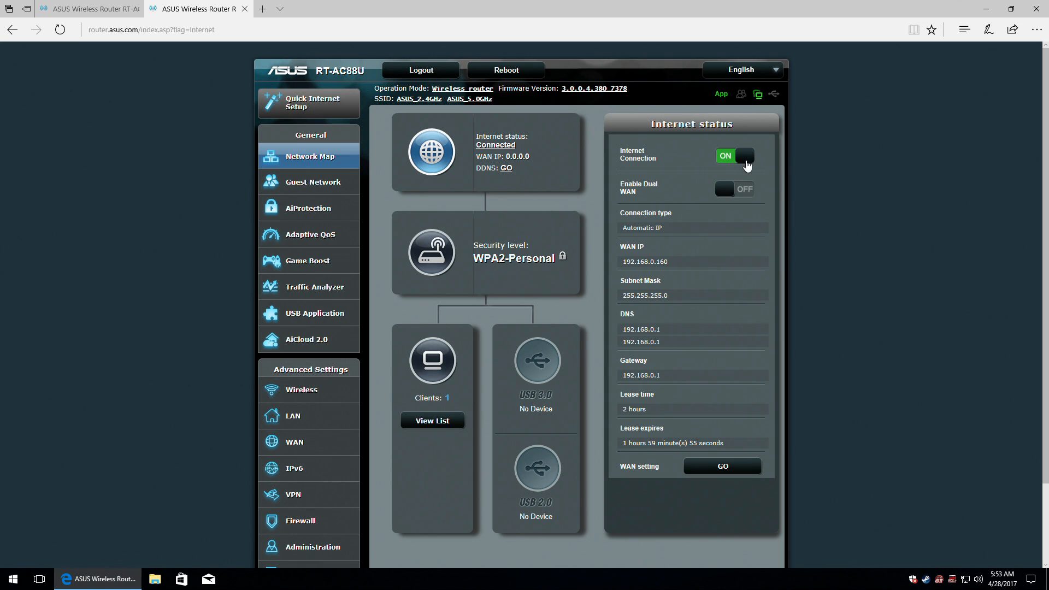
# Show the secondary WAN status on the Network Map and open the Dual WAN settings page.
pyautogui.click(745, 186)
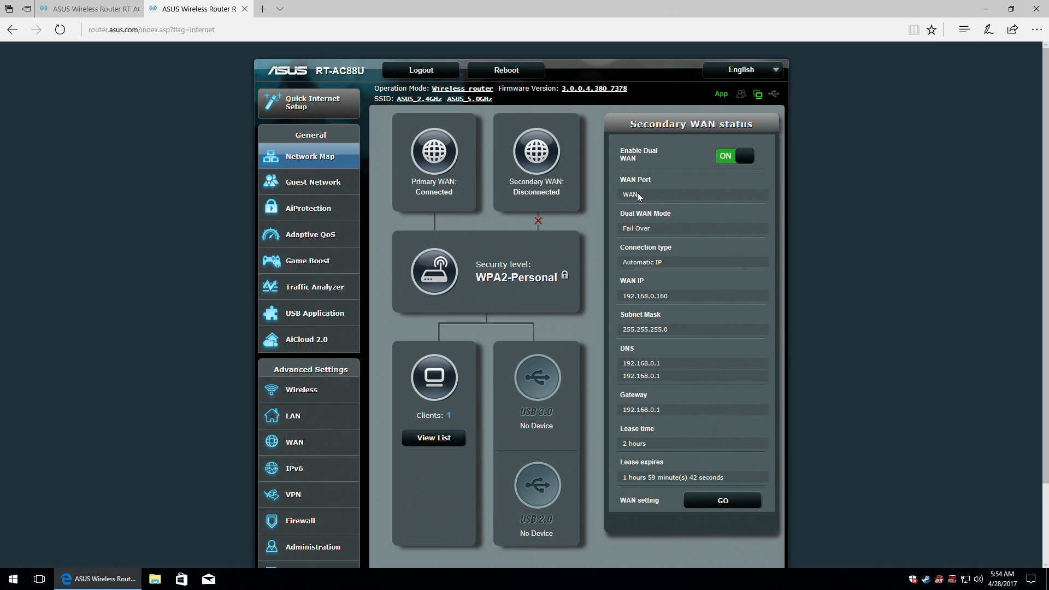
pyautogui.moveTo(623, 194); pyautogui.dragTo(641, 198)
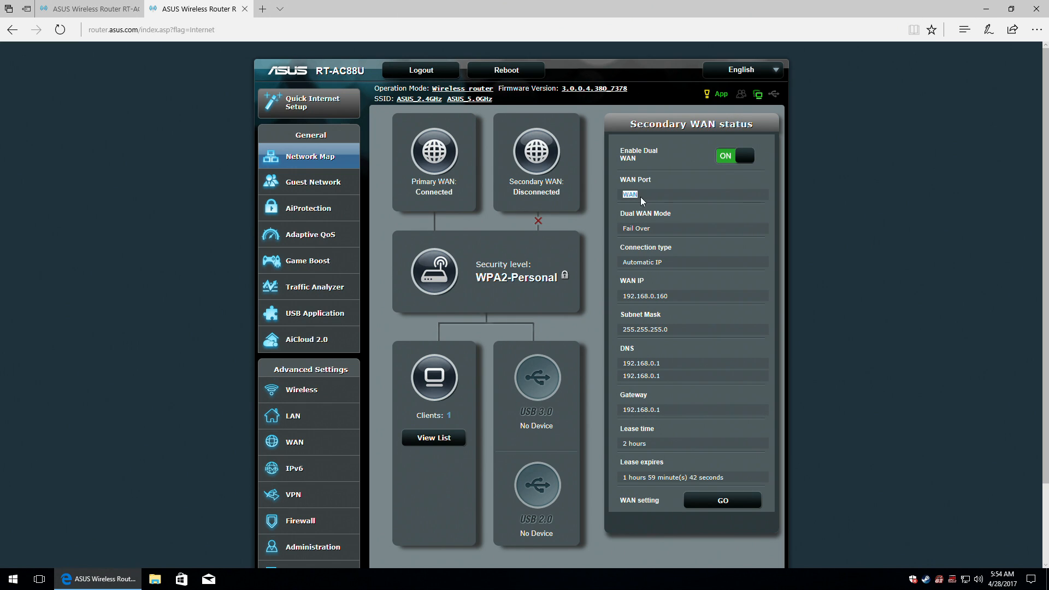
pyautogui.click(648, 227)
pyautogui.click(545, 153)
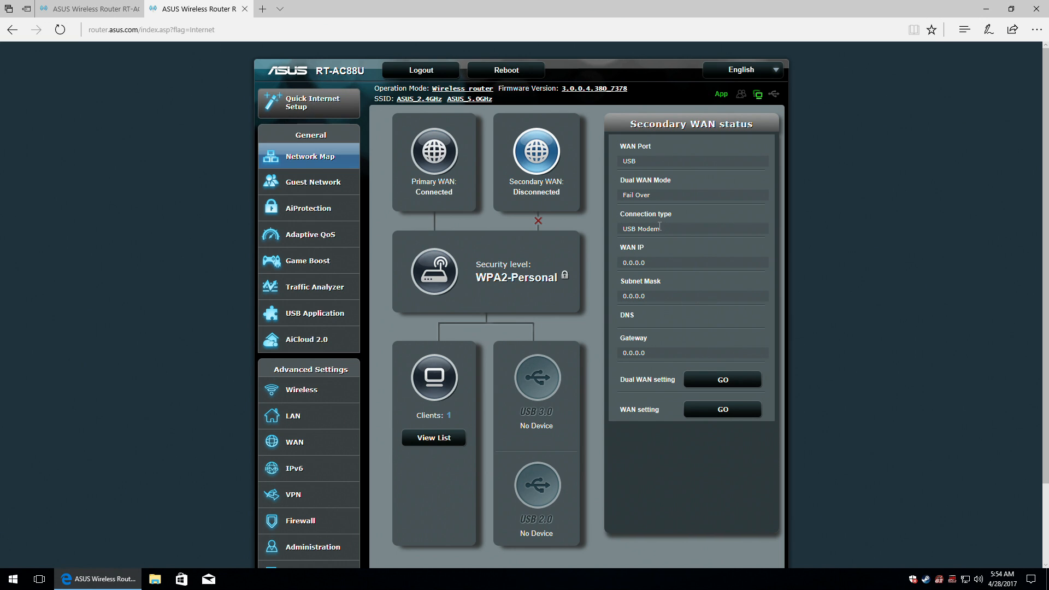
pyautogui.click(723, 380)
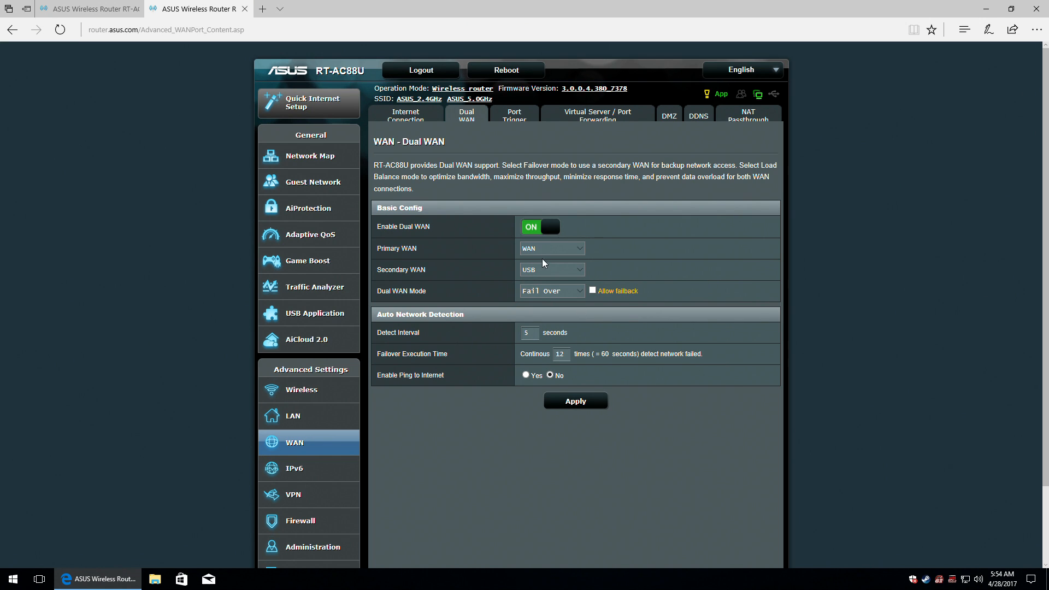
# Check primary and secondary WAN status, switch Dual WAN off, and return to the Network Map.
pyautogui.click(278, 154)
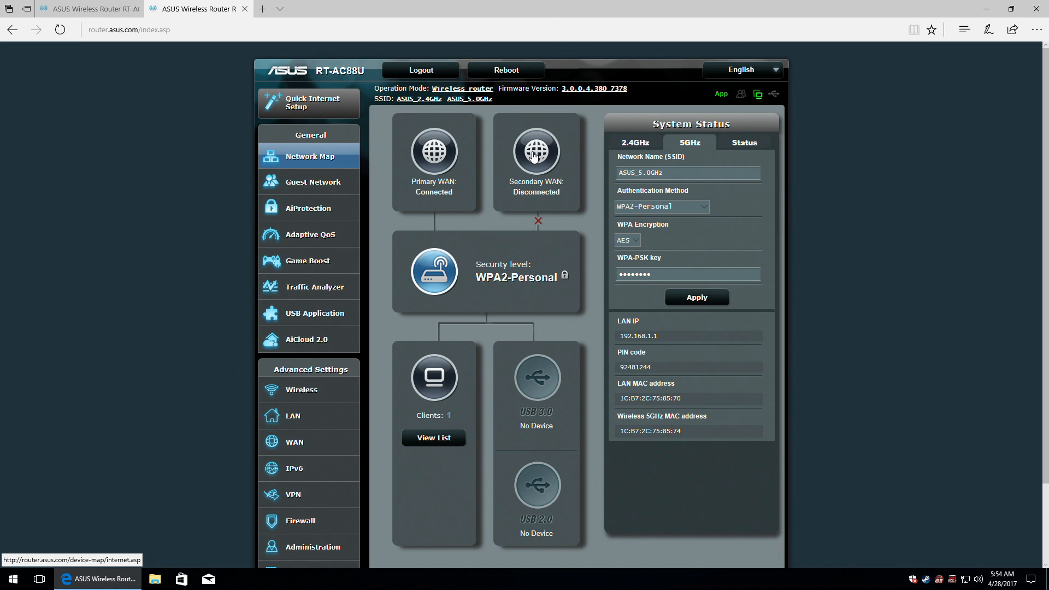
pyautogui.click(423, 152)
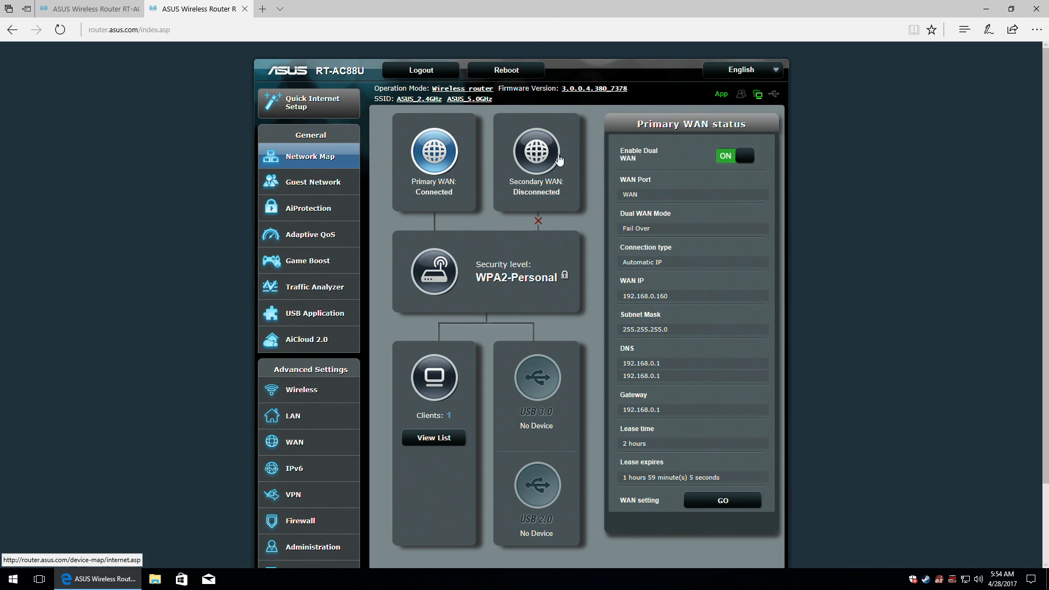
pyautogui.click(539, 158)
pyautogui.click(722, 380)
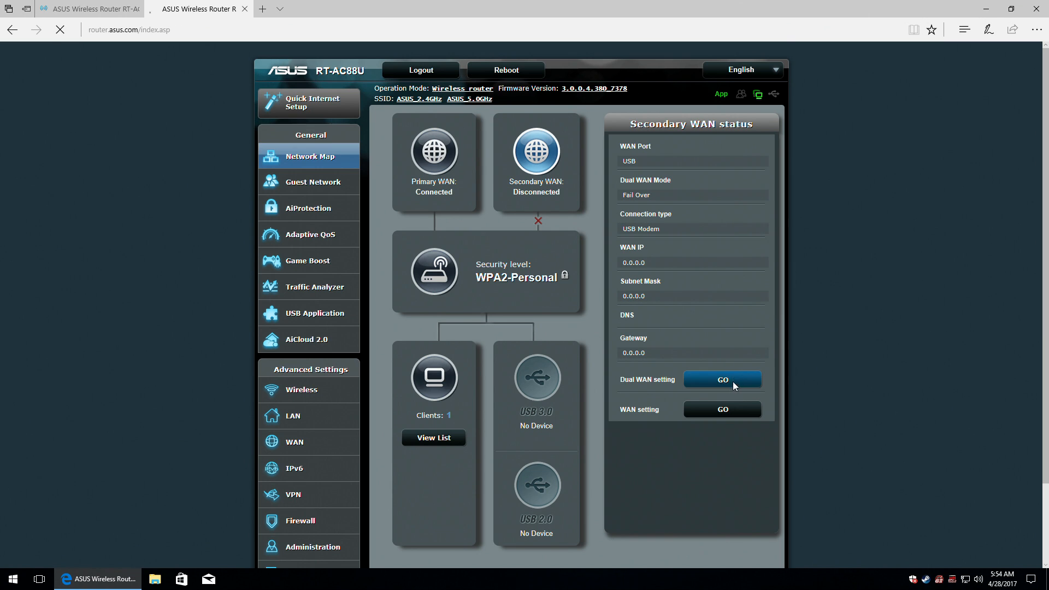
pyautogui.click(545, 230)
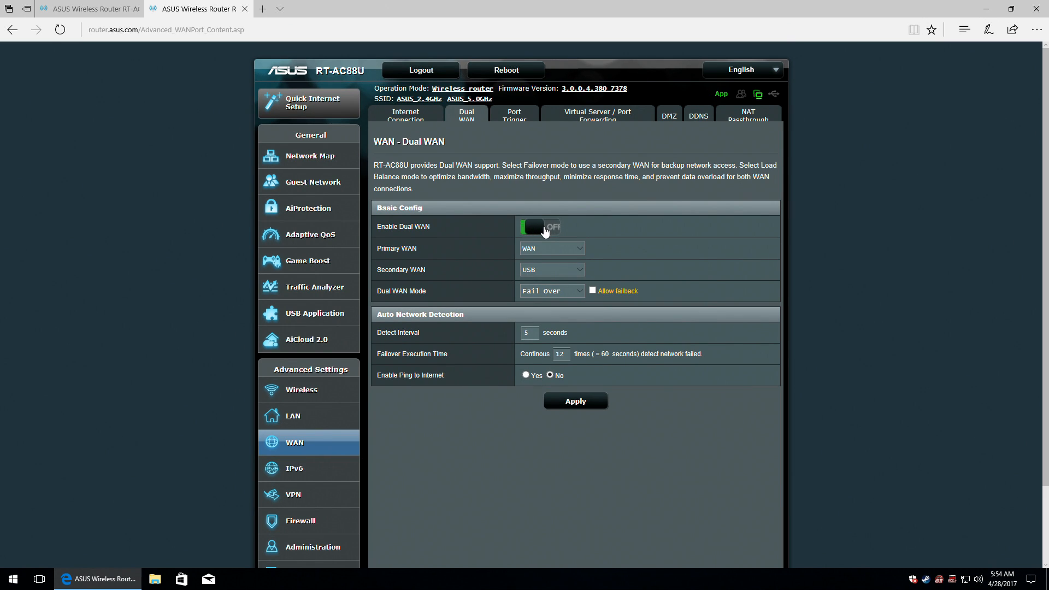
pyautogui.click(304, 156)
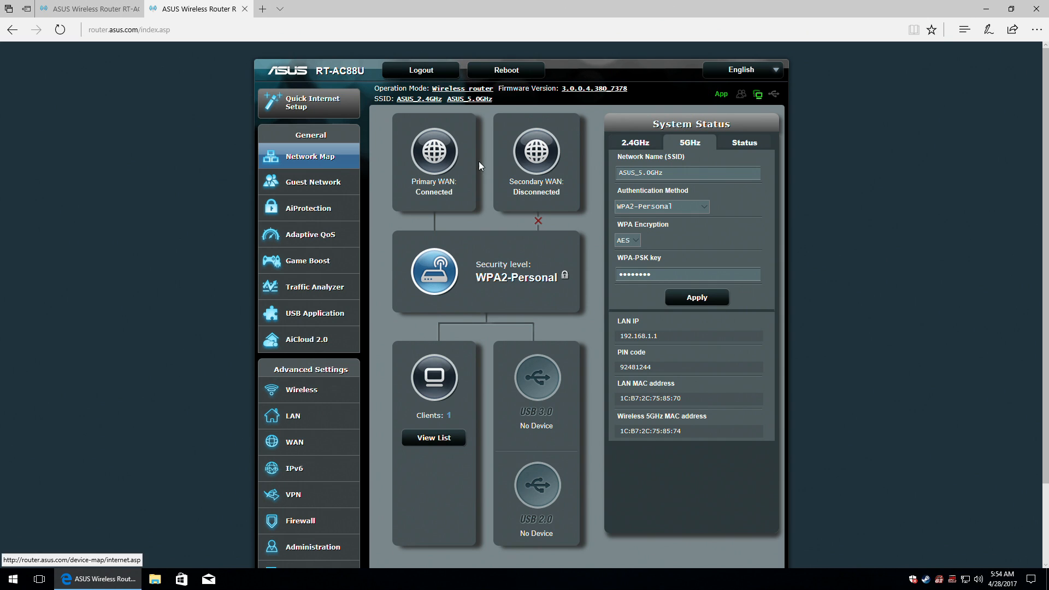
# Show the router's system status on the 2.4GHz tab with its authentication methods.
pyautogui.click(435, 276)
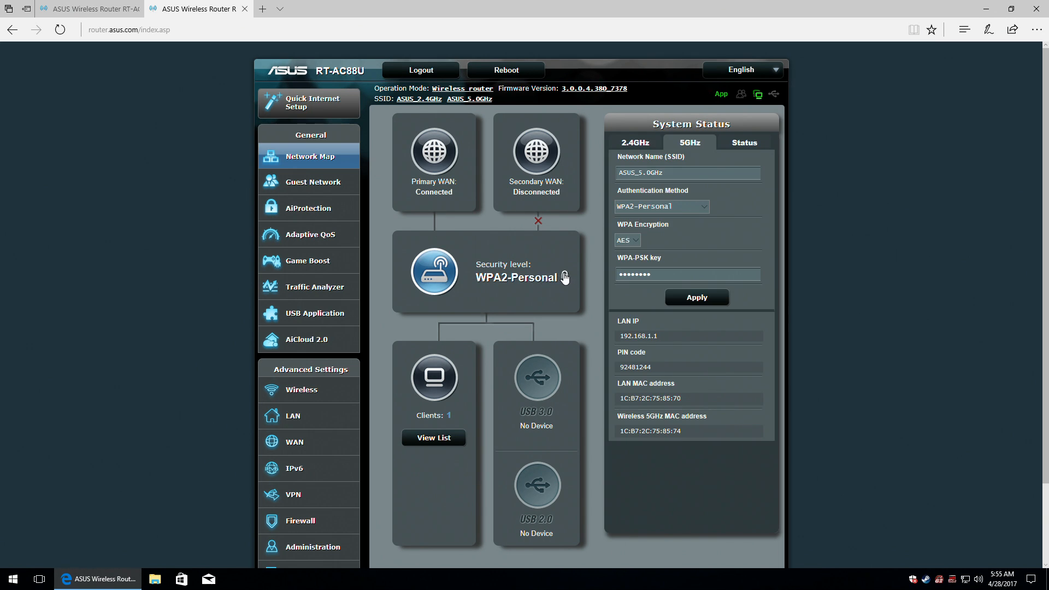
pyautogui.click(645, 143)
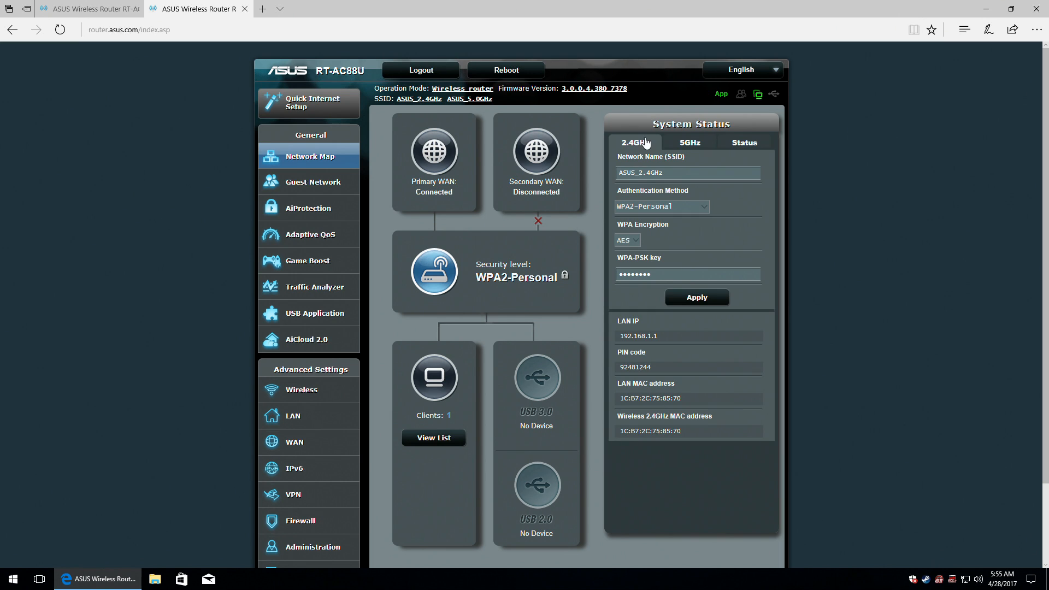
pyautogui.click(704, 207)
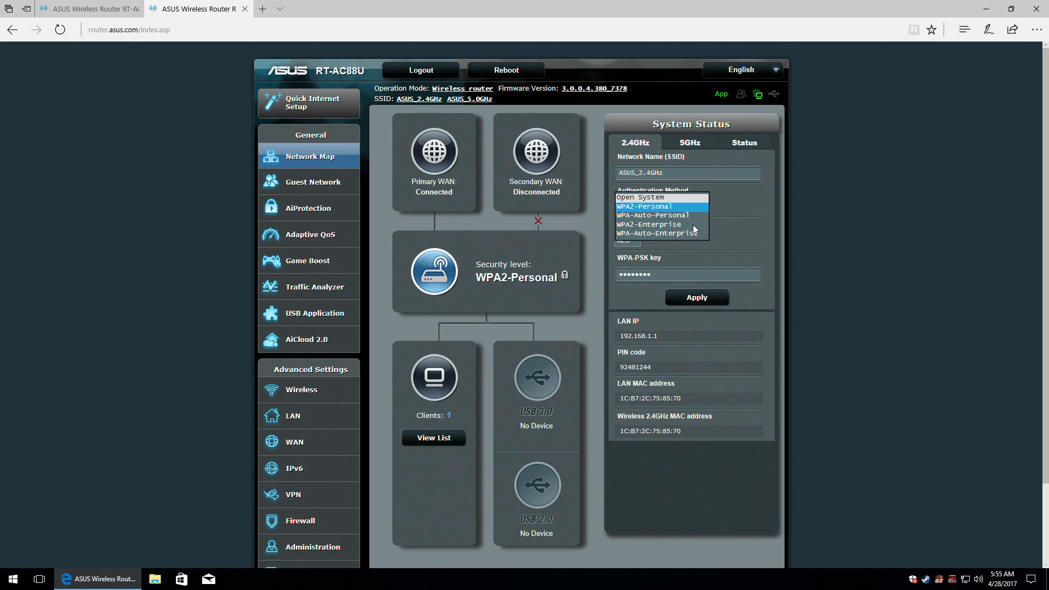
# Keep WPA2-Personal/AES and reveal the Wi-Fi keys on both bands, then view CPU and RAM usage.
pyautogui.click(748, 205)
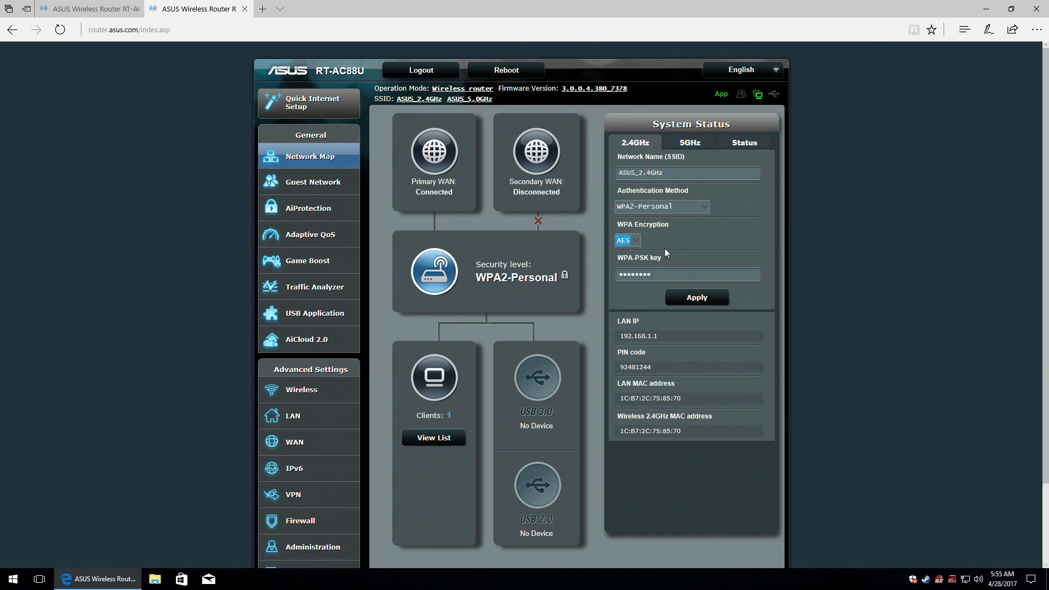
pyautogui.click(662, 272)
pyautogui.click(691, 145)
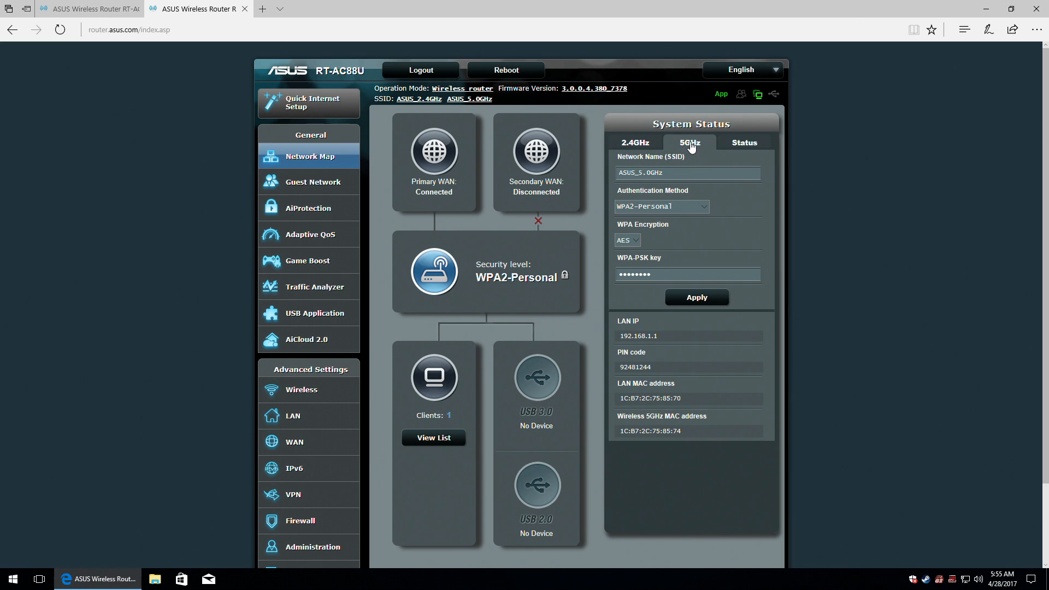
pyautogui.click(706, 206)
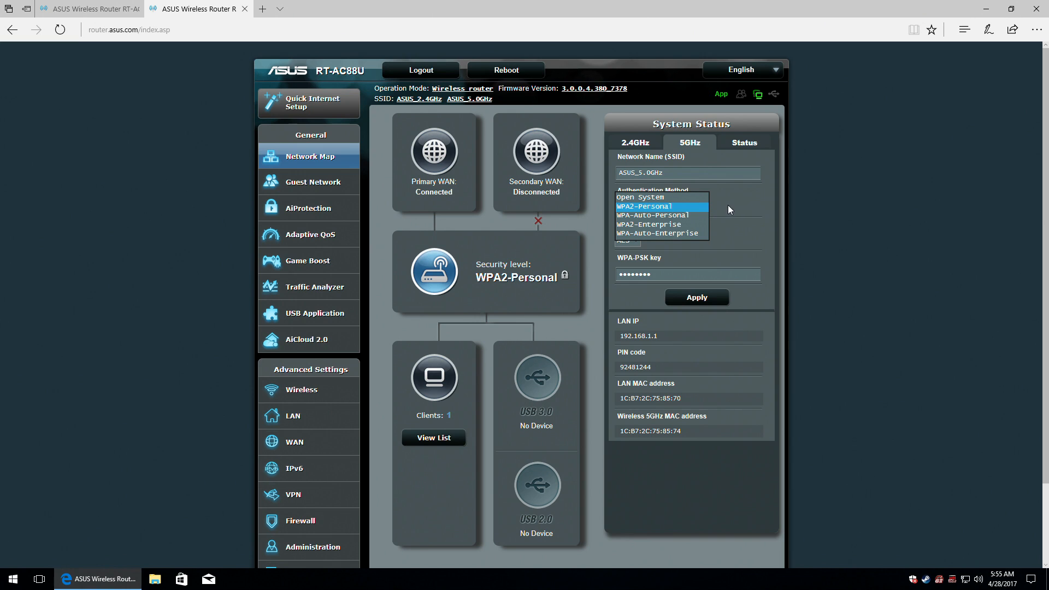
pyautogui.click(728, 205)
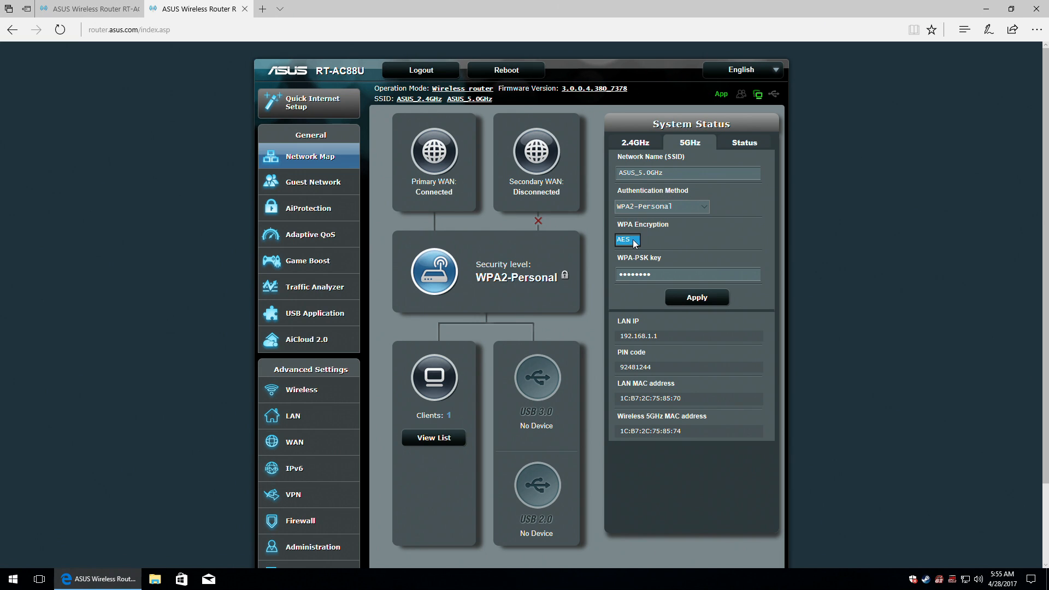
pyautogui.click(671, 239)
pyautogui.click(664, 275)
pyautogui.click(745, 143)
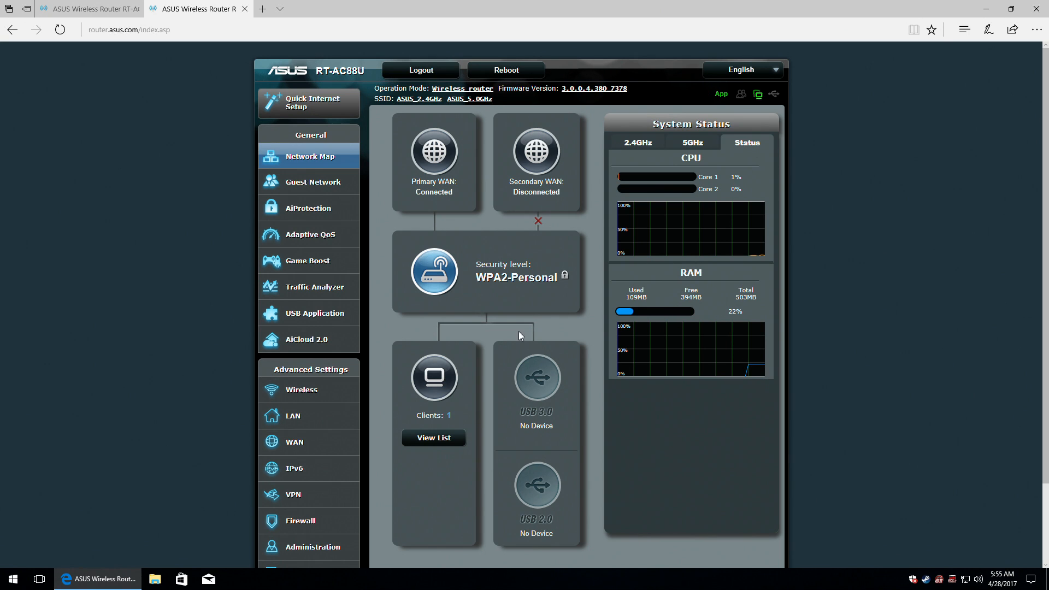
# Open the desktop client's details, try binding, icon, scheduling and blocking options, and close without saving.
pyautogui.click(433, 382)
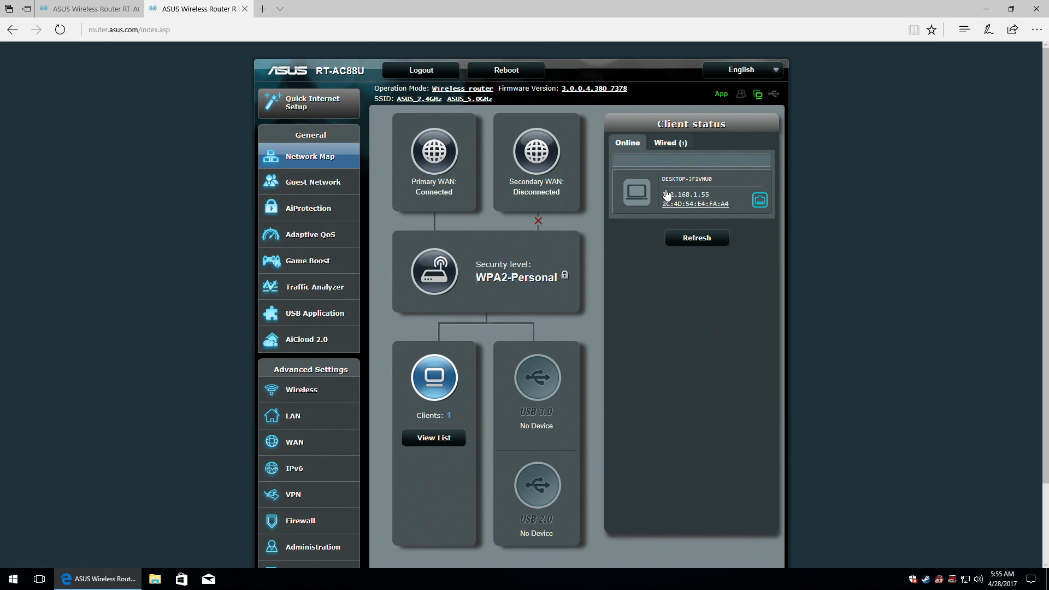
pyautogui.click(634, 192)
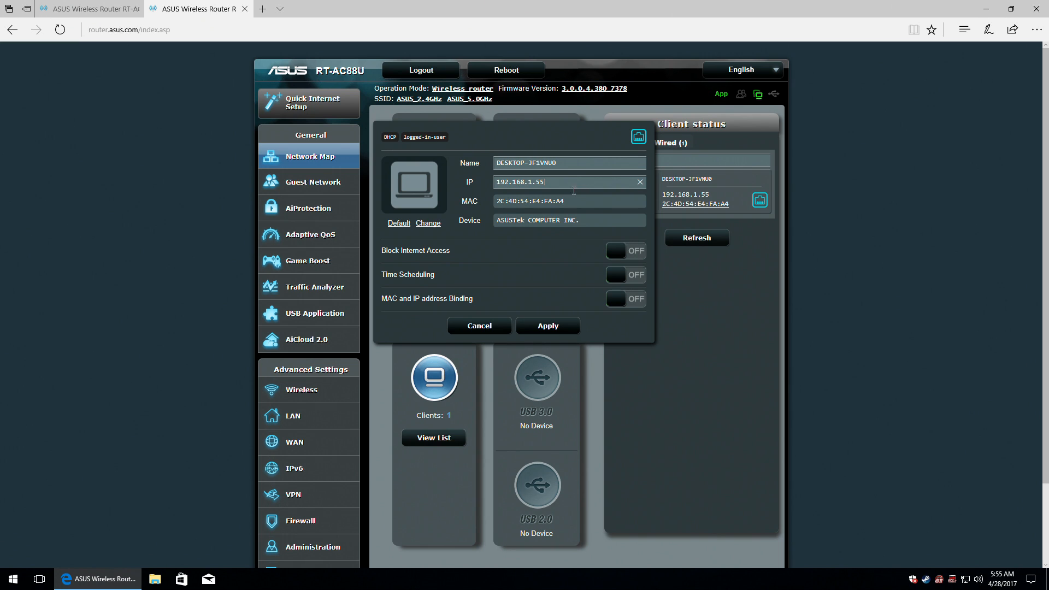
pyautogui.click(583, 201)
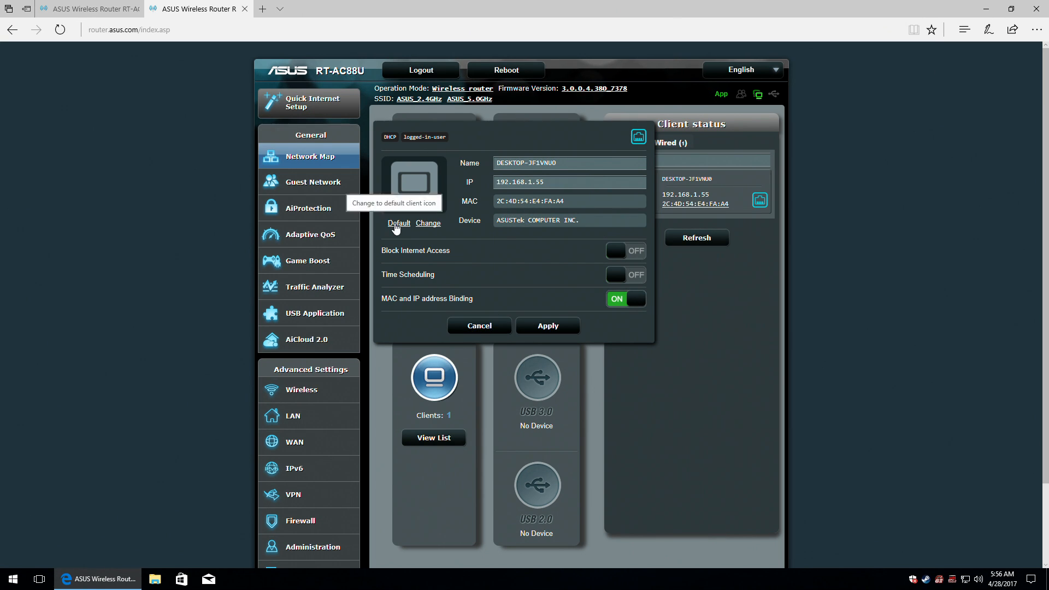
pyautogui.click(429, 224)
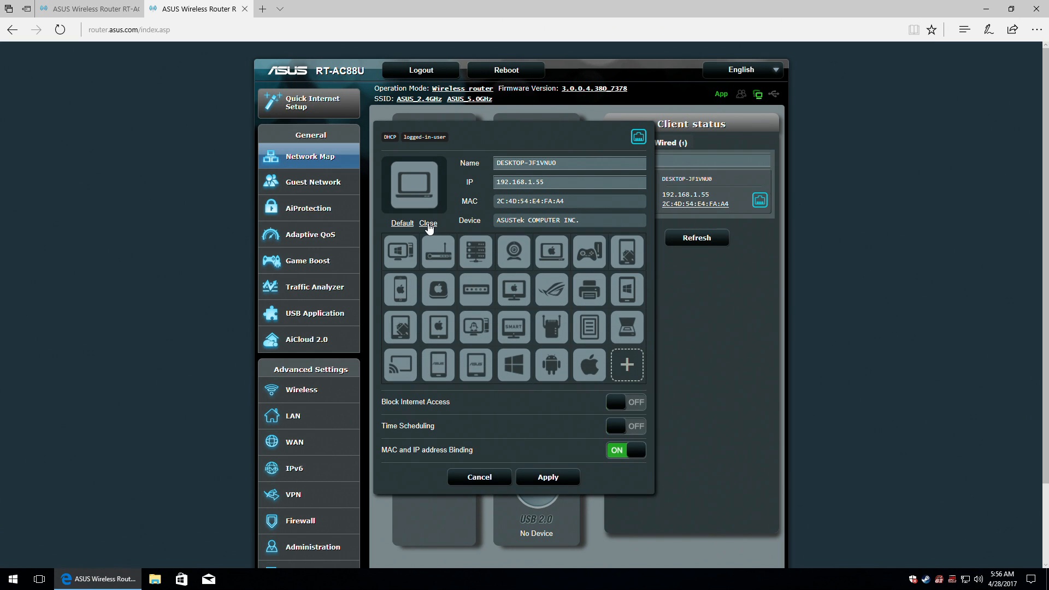
pyautogui.click(428, 224)
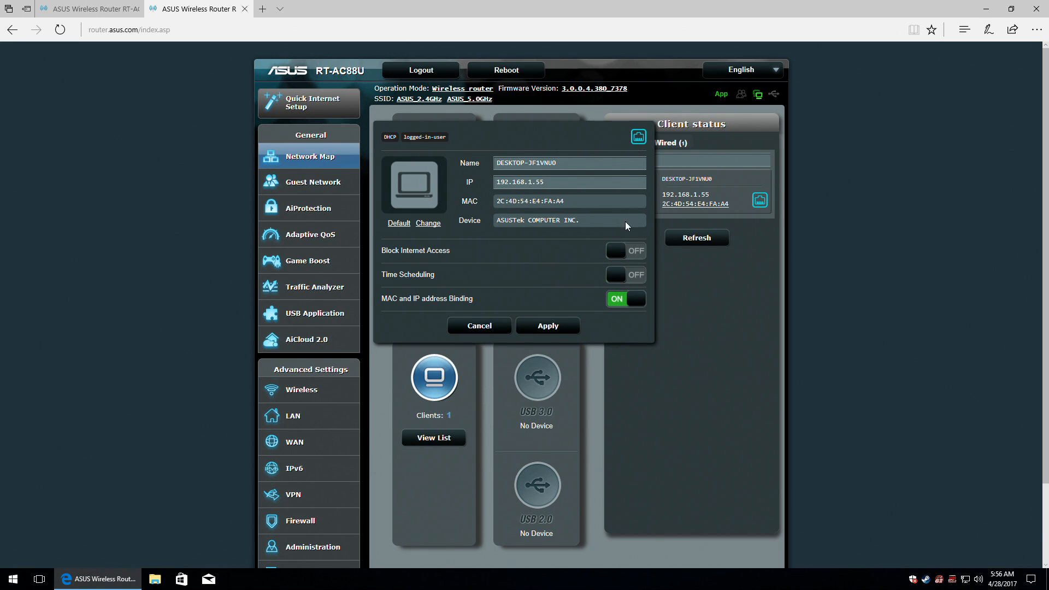
pyautogui.moveTo(407, 251)
pyautogui.click(633, 279)
pyautogui.click(633, 278)
pyautogui.click(627, 252)
pyautogui.click(627, 252)
pyautogui.click(480, 326)
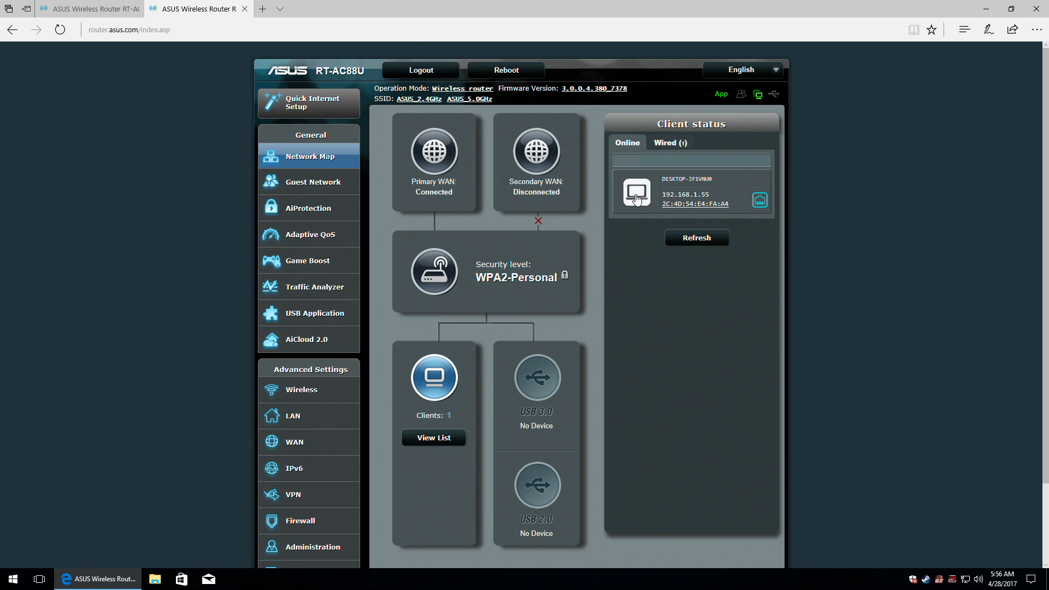
# Reopen and close the client details, view wired clients, and reload the online client list.
pyautogui.moveTo(688, 205)
pyautogui.click(688, 196)
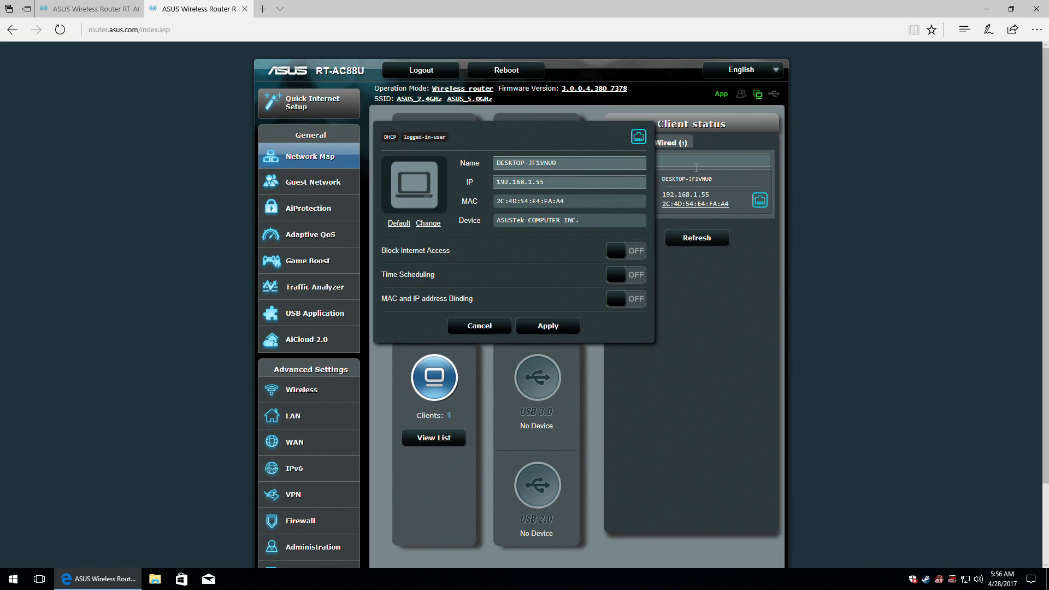
pyautogui.click(476, 327)
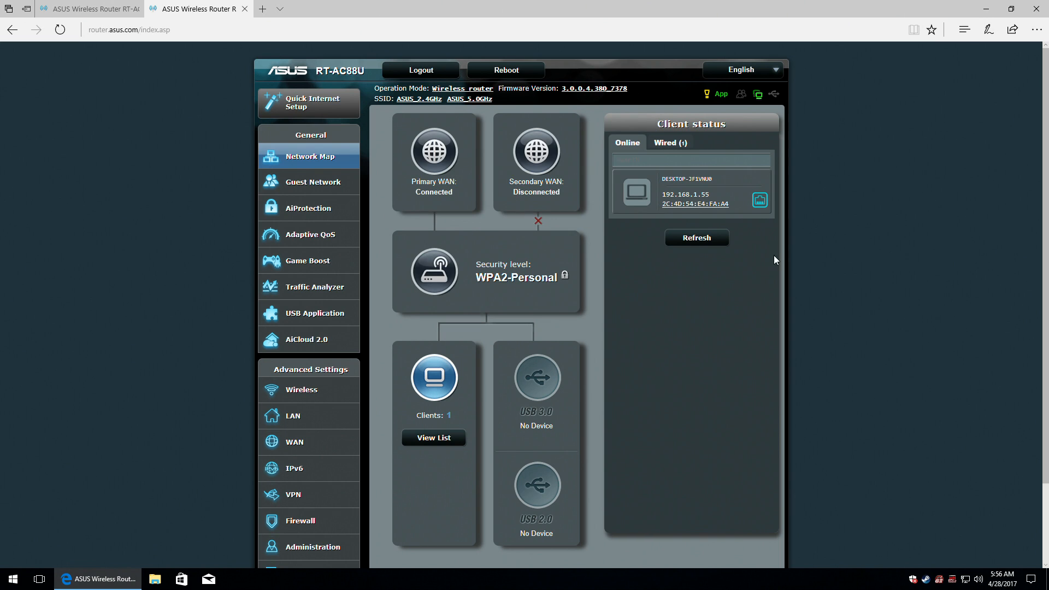
pyautogui.click(759, 200)
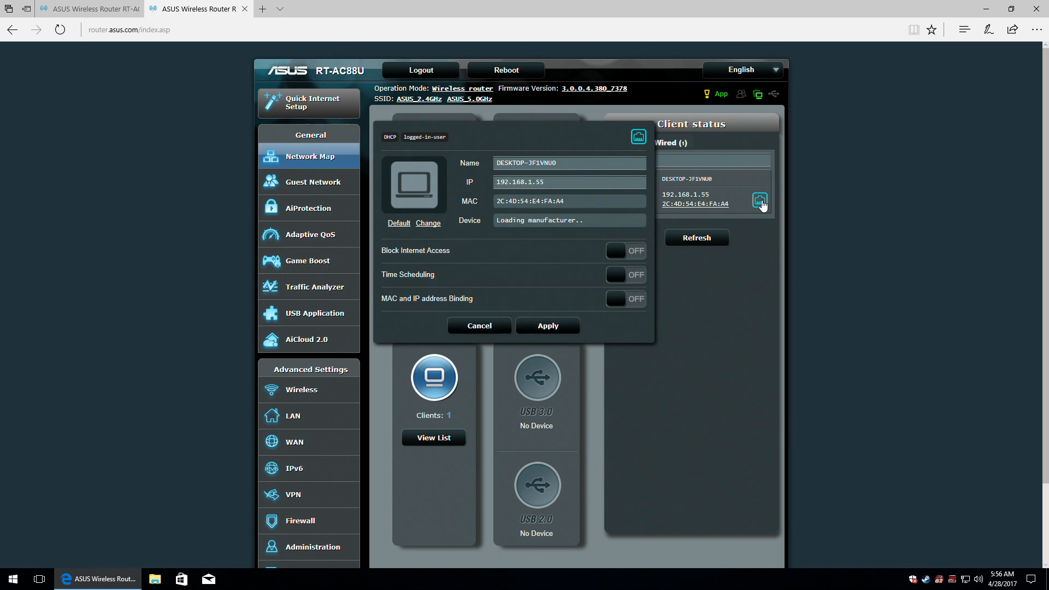
pyautogui.click(474, 327)
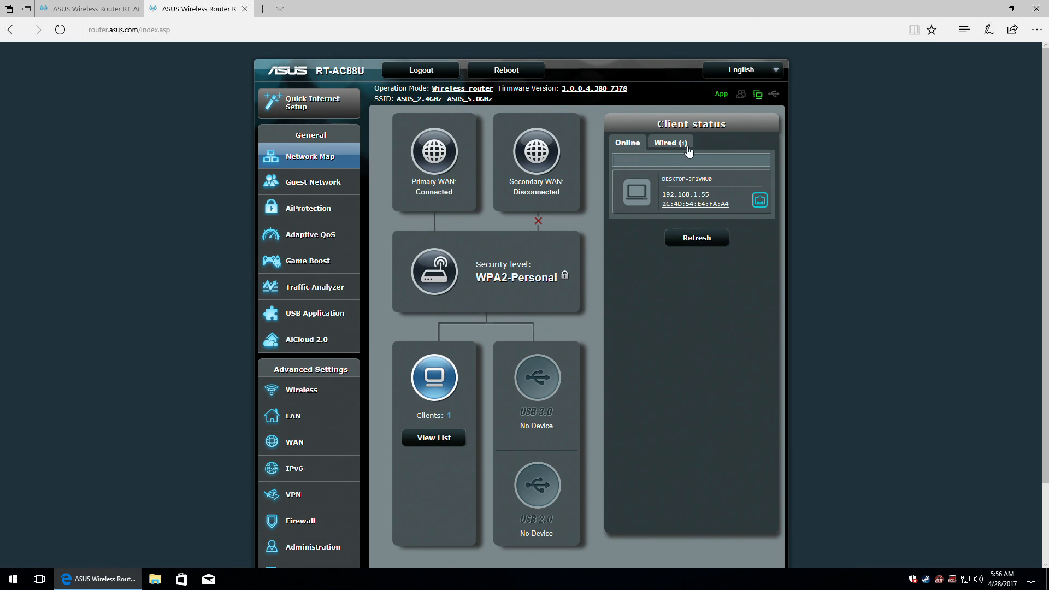
pyautogui.click(670, 143)
pyautogui.click(612, 143)
pyautogui.click(701, 237)
# Inspect the USB 3.0 'No Device' status below, then scroll back to the top of Network Map.
pyautogui.tripleClick(526, 427)
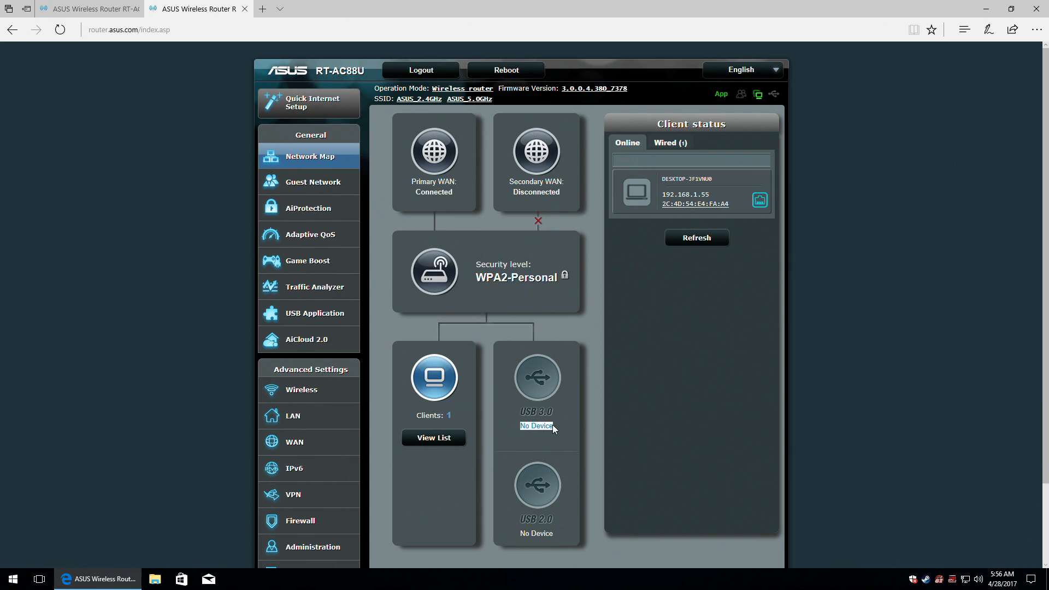
pyautogui.scroll(-2, 565, 423)
pyautogui.moveTo(521, 453); pyautogui.dragTo(552, 454)
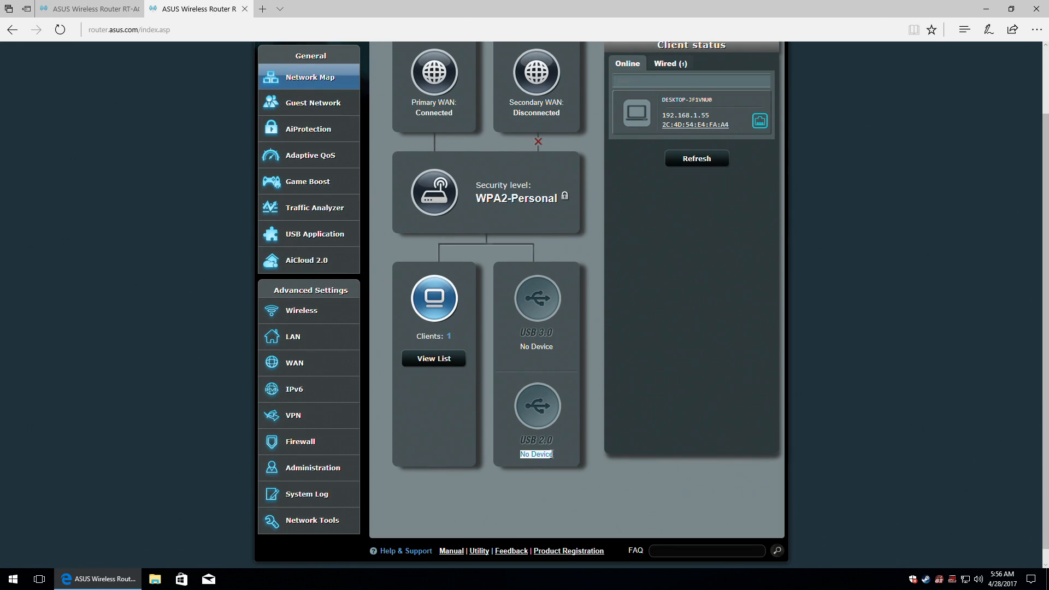
pyautogui.scroll(2, 543, 441)
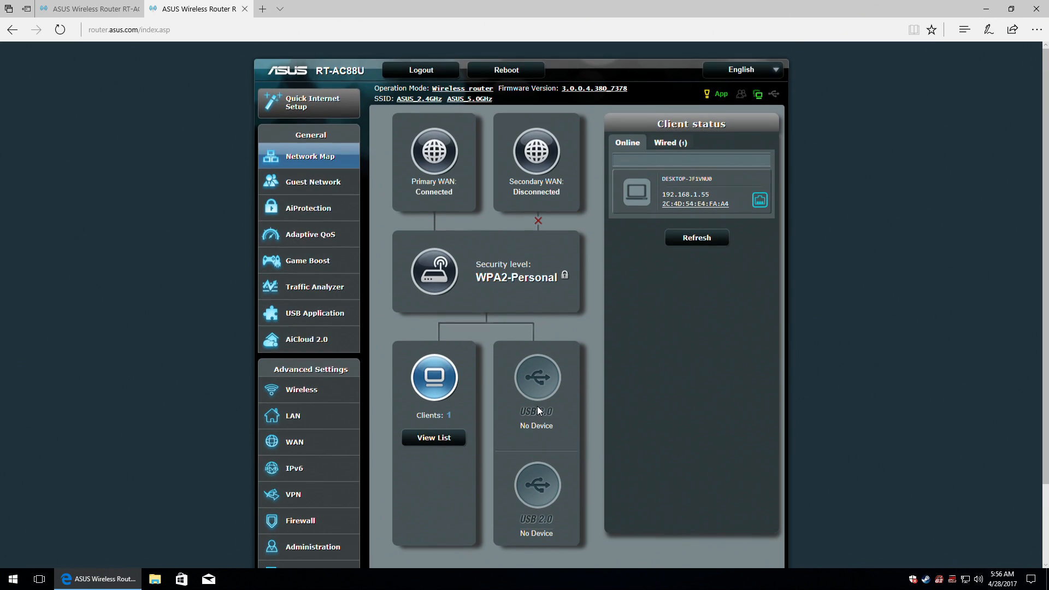
pyautogui.click(297, 186)
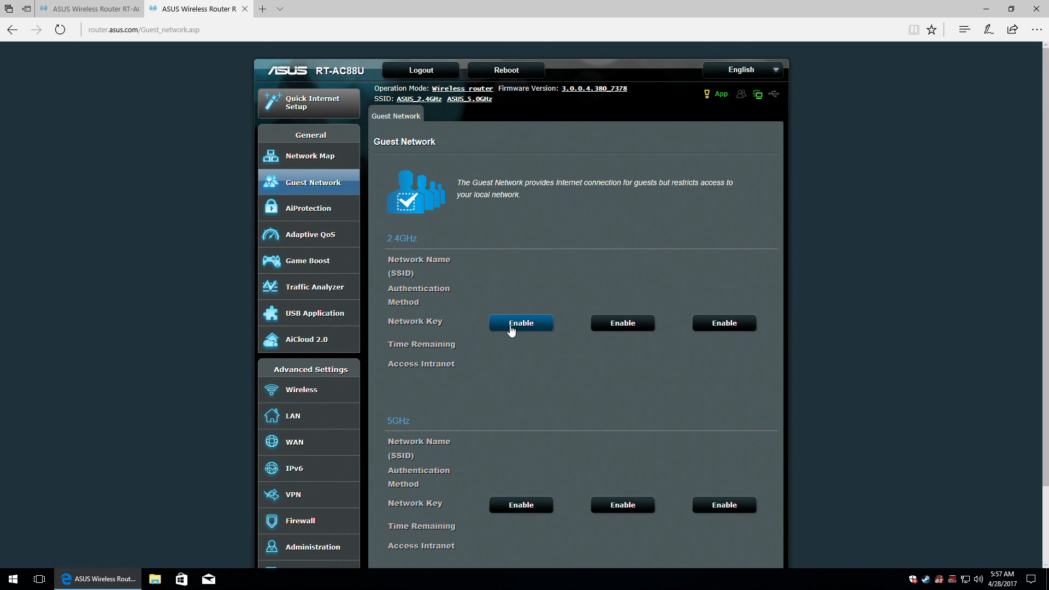
pyautogui.click(525, 323)
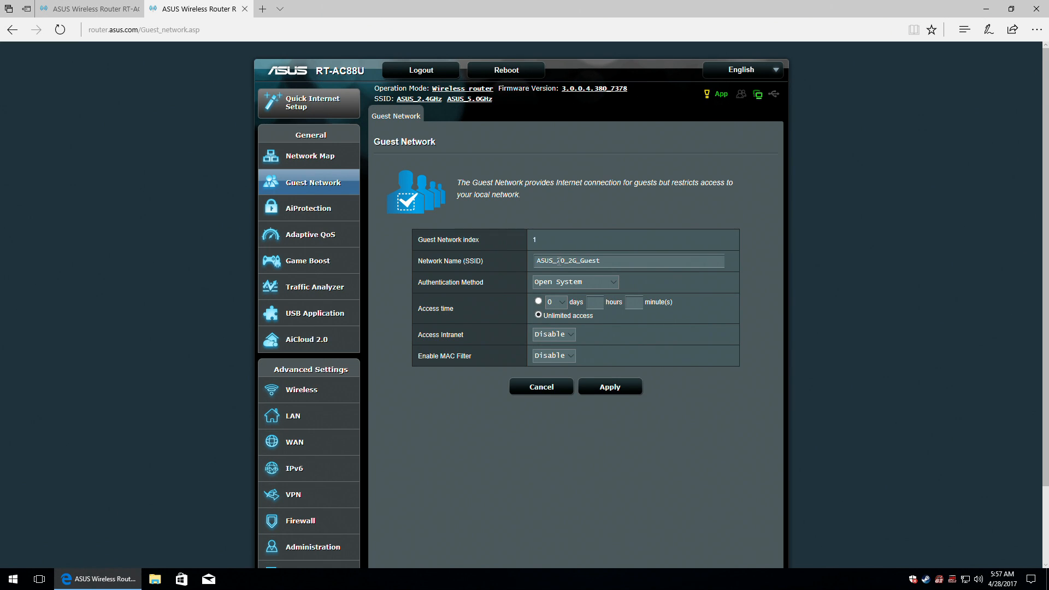
pyautogui.moveTo(558, 261); pyautogui.dragTo(573, 261)
pyautogui.write('2.4GHz')
pyautogui.click(613, 282)
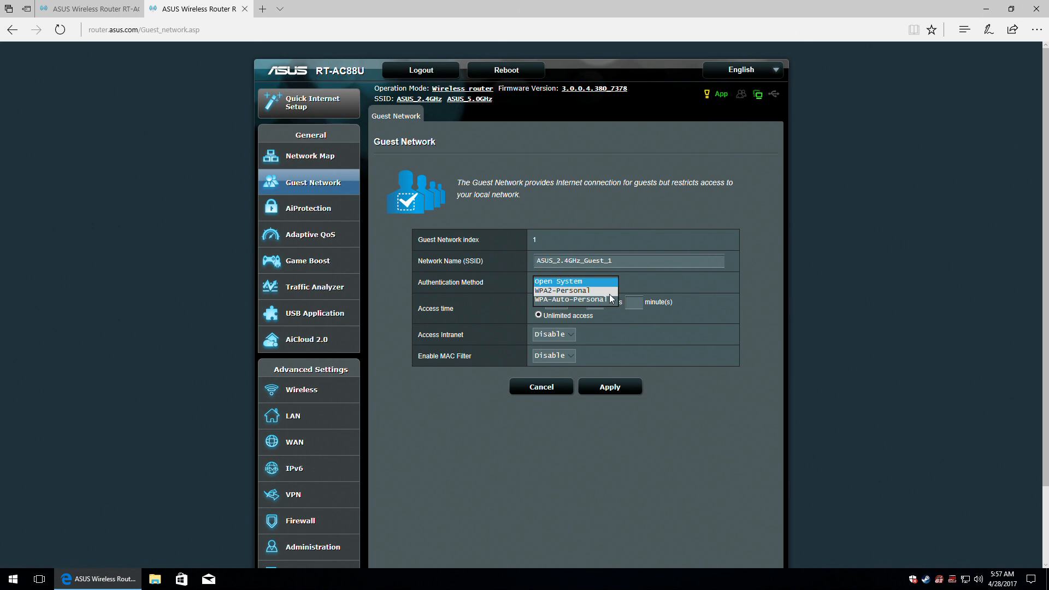
pyautogui.click(609, 291)
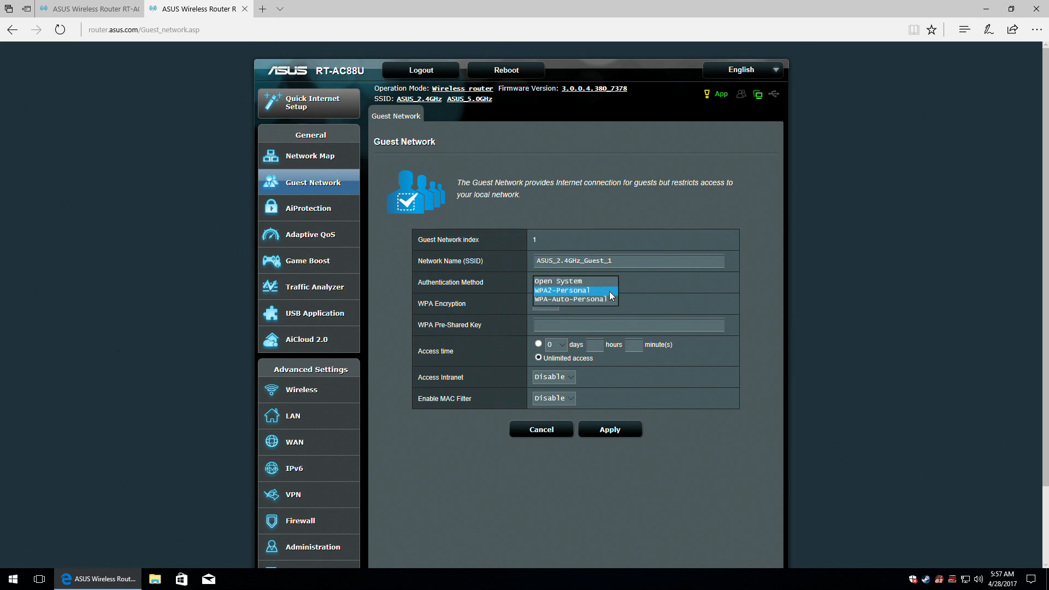
pyautogui.click(554, 302)
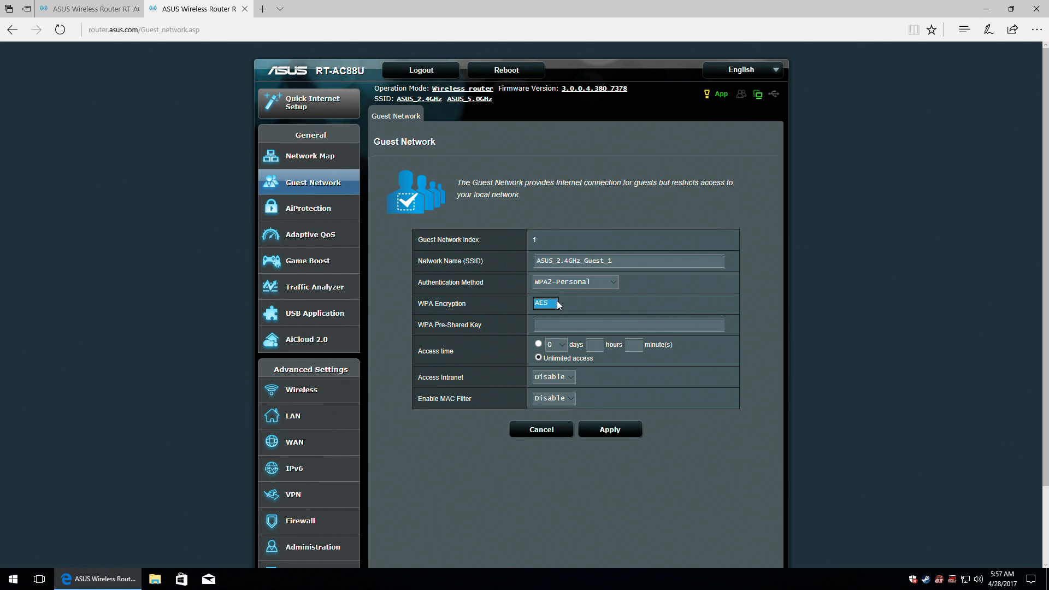
pyautogui.click(560, 325)
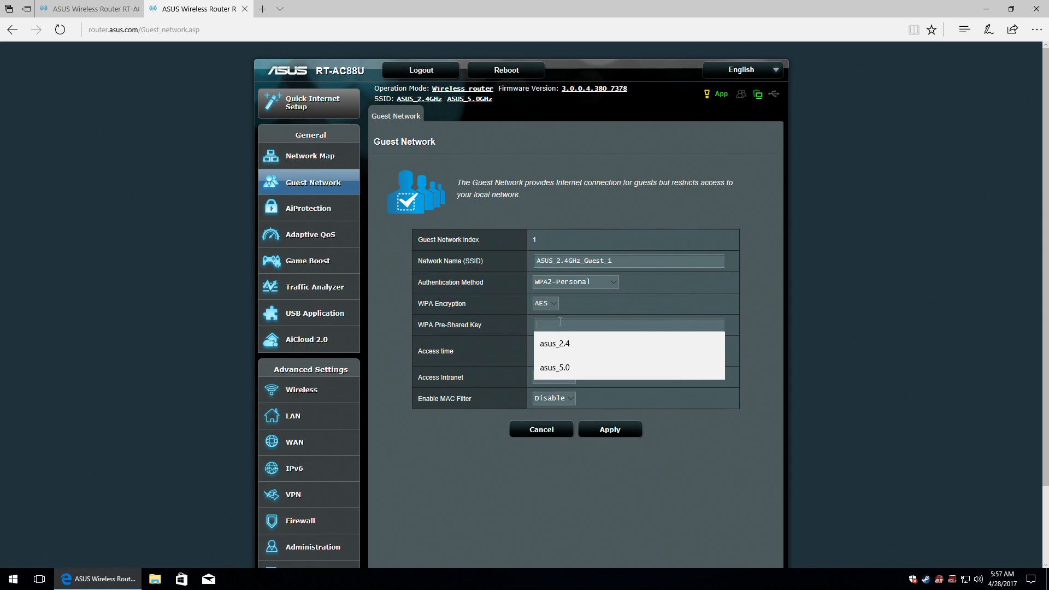
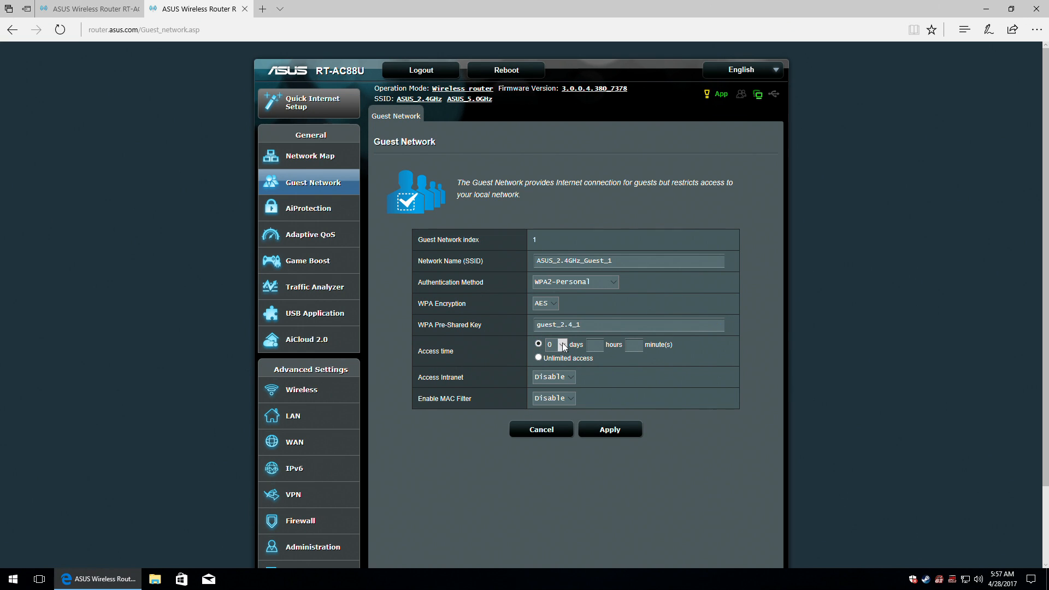
# Give this guest network unlimited access time and enable Access Intranet.
pyautogui.click(562, 344)
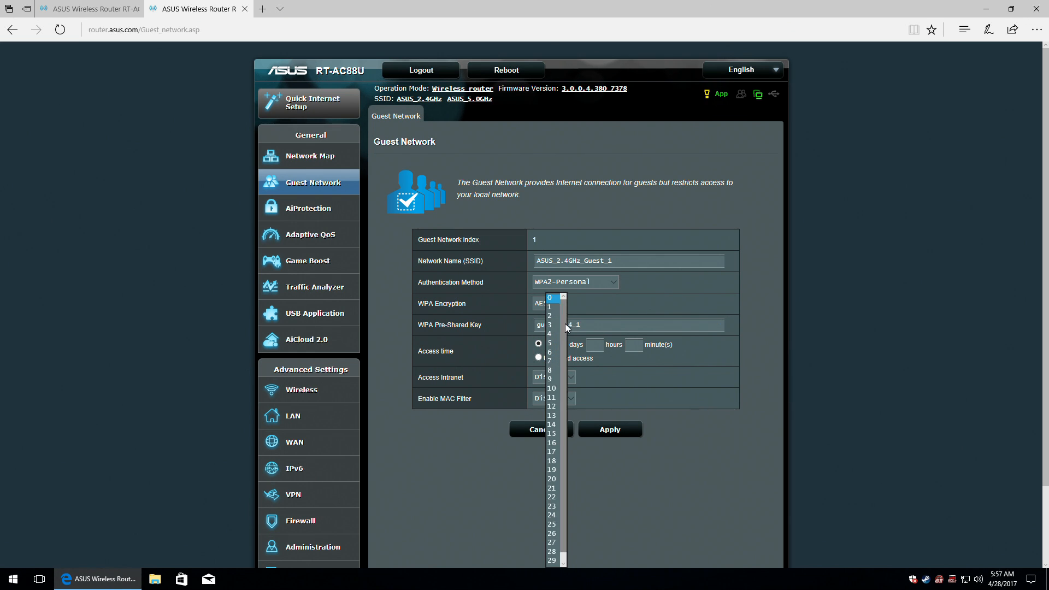
pyautogui.scroll(-1, 565, 333)
pyautogui.scroll(1, 565, 316)
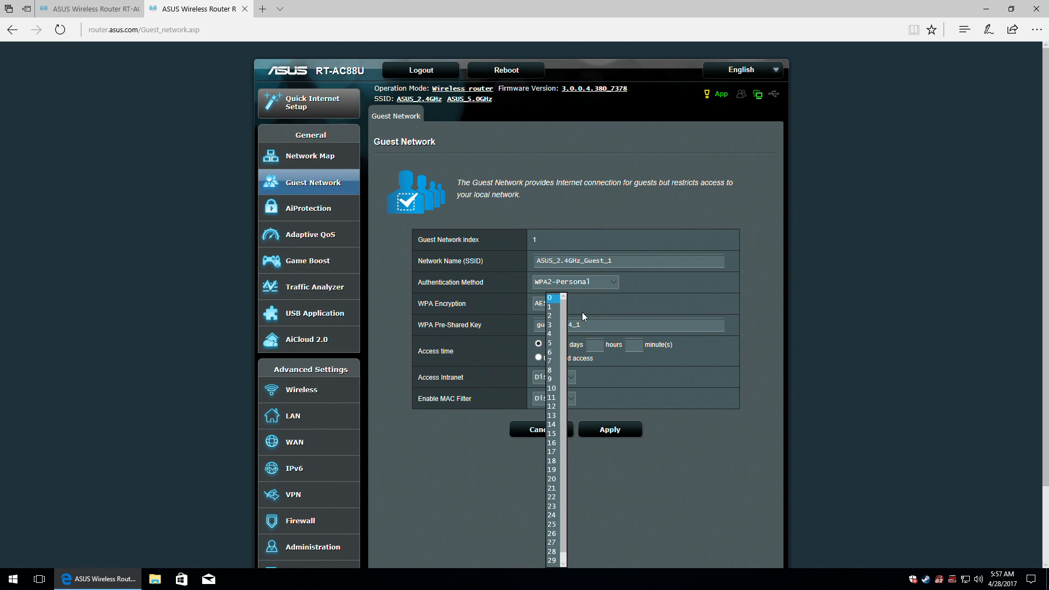
pyautogui.click(597, 345)
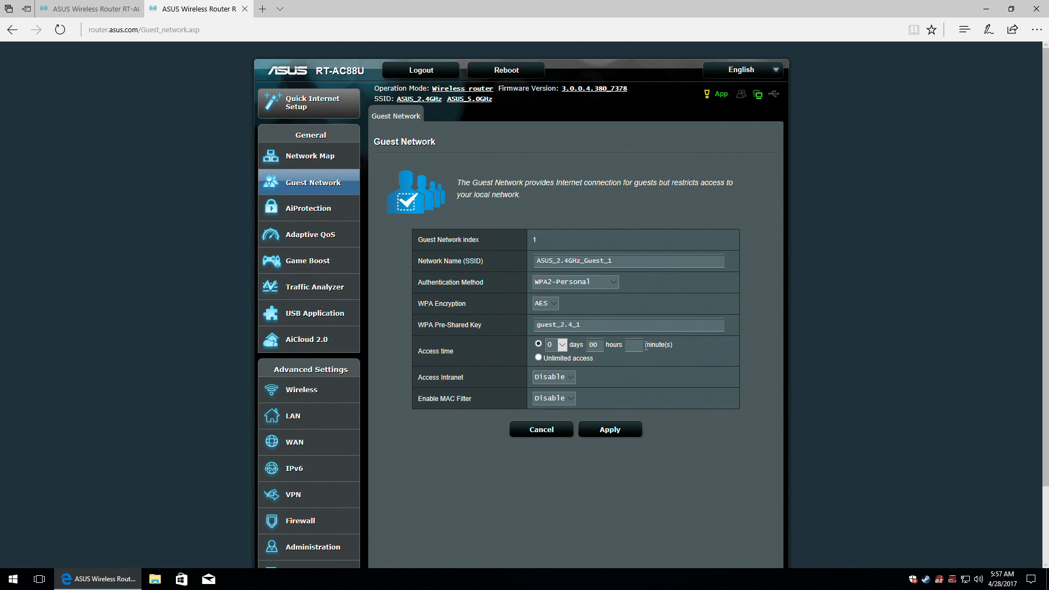
pyautogui.click(538, 358)
pyautogui.click(572, 374)
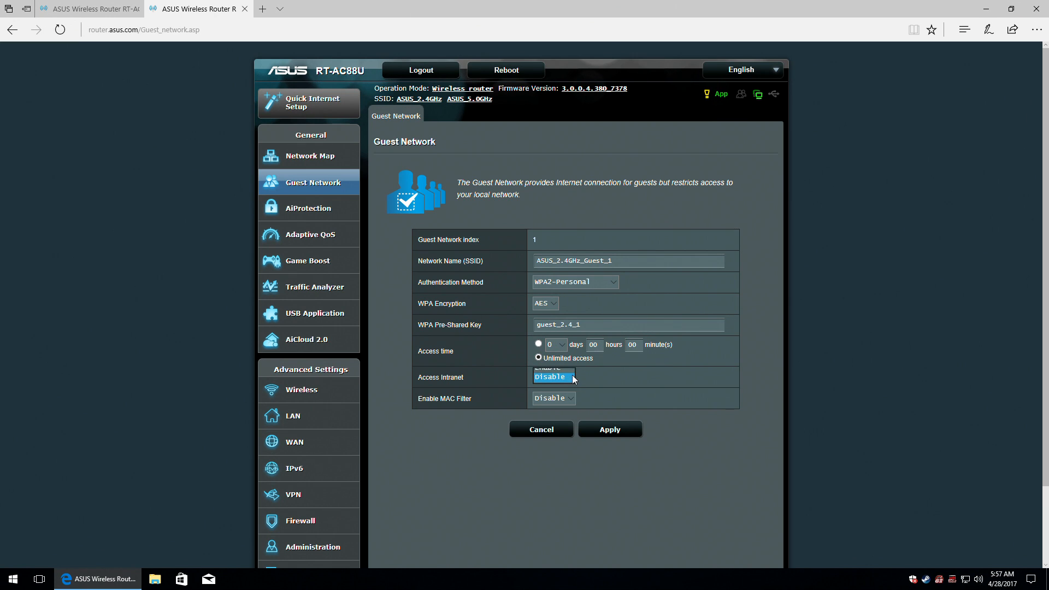
pyautogui.click(549, 381)
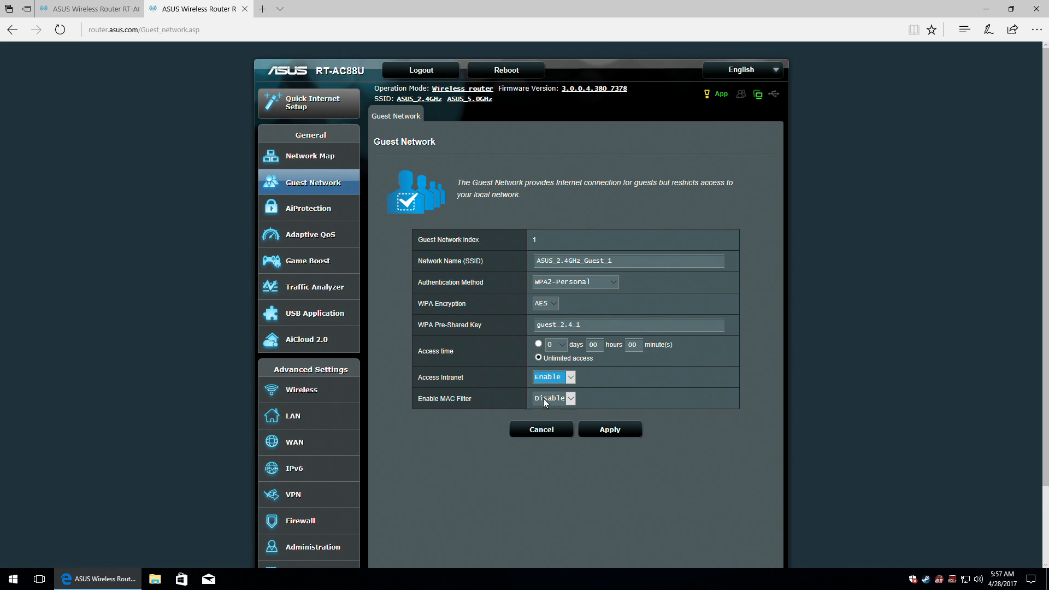
# Try the MAC filter in Accept mode, then set it back to Disable.
pyautogui.click(570, 399)
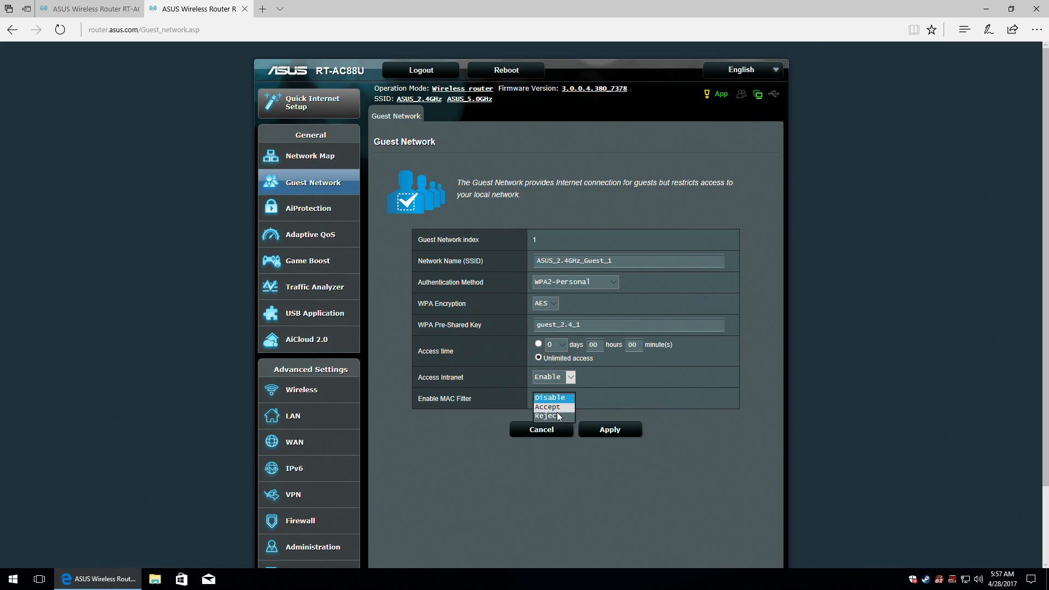
pyautogui.click(557, 409)
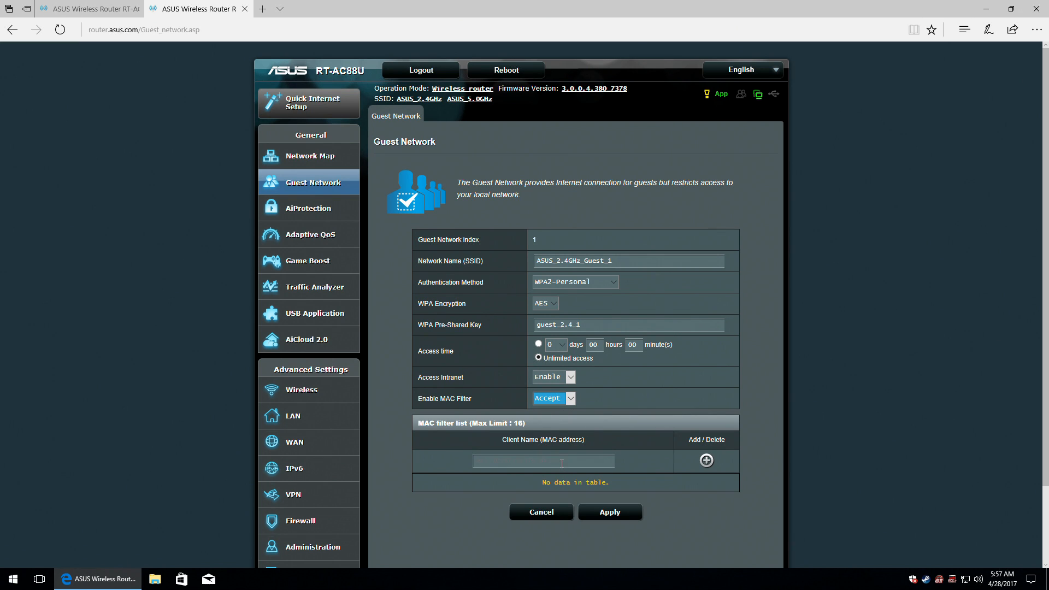
pyautogui.moveTo(552, 440)
pyautogui.click(706, 460)
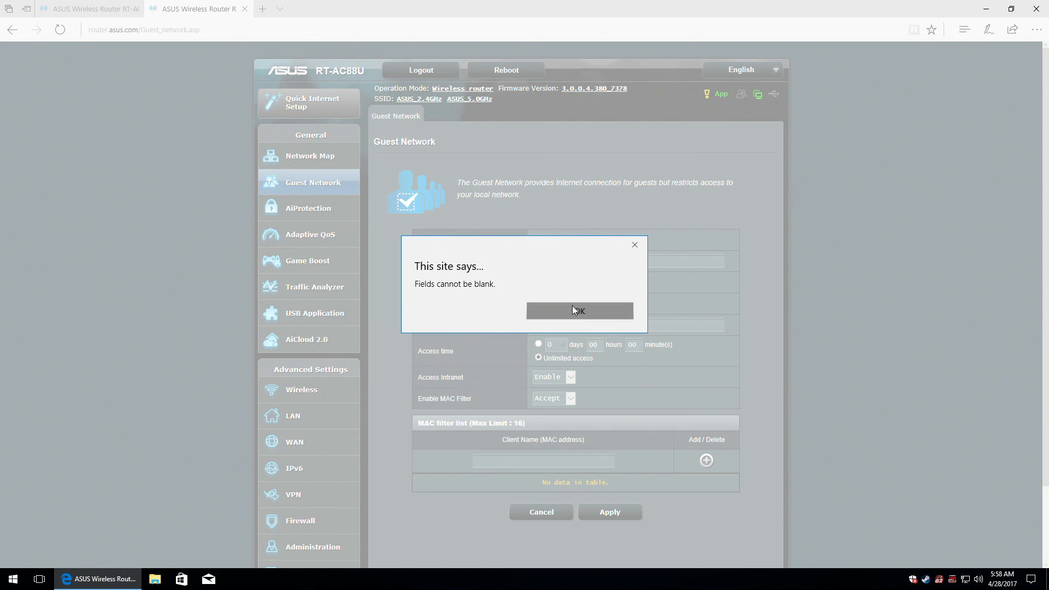
pyautogui.click(571, 306)
pyautogui.click(556, 396)
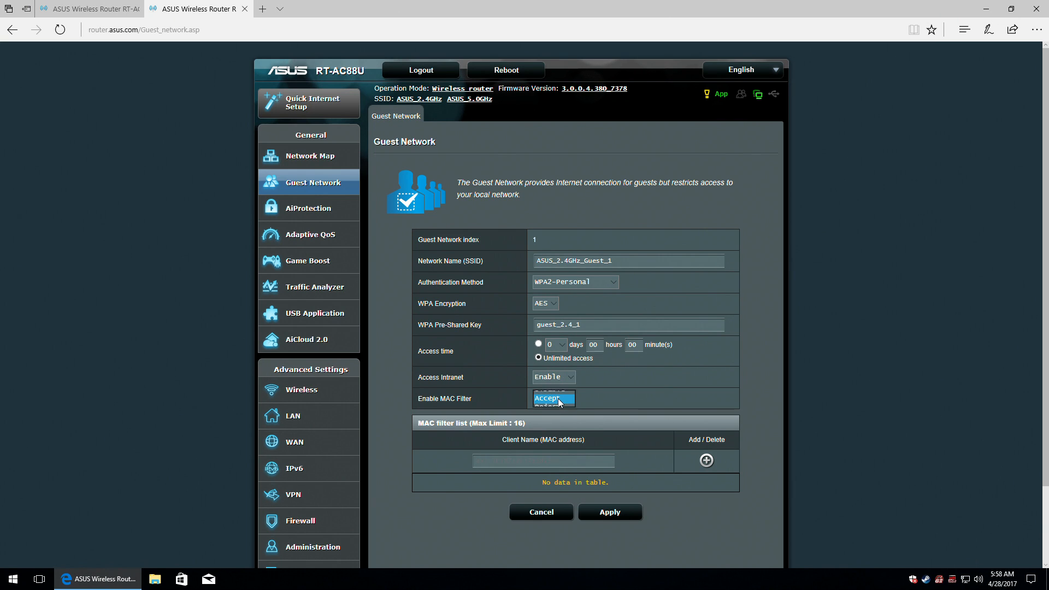
pyautogui.click(555, 389)
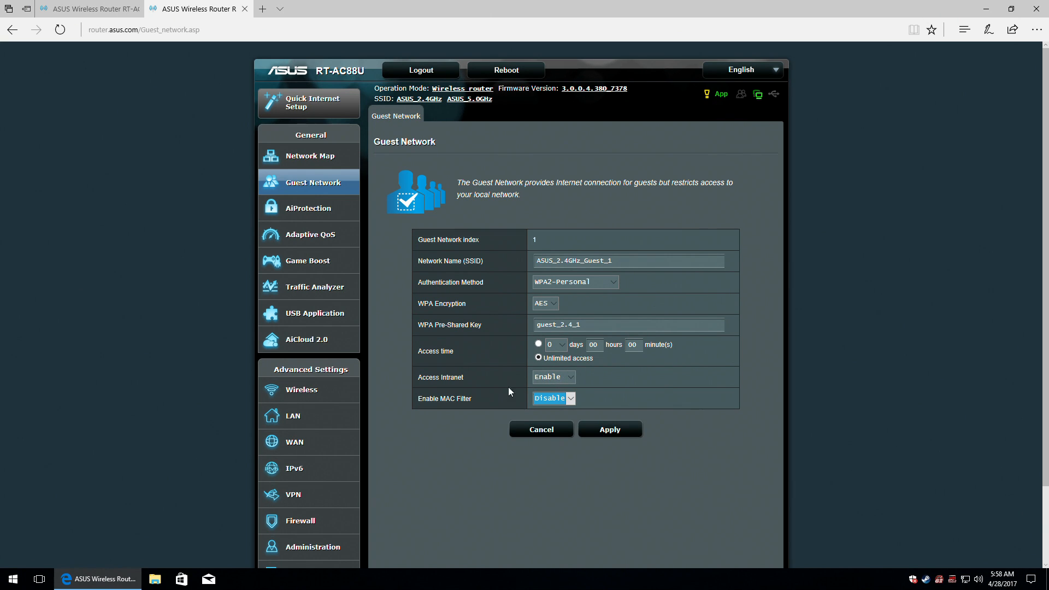
pyautogui.click(623, 432)
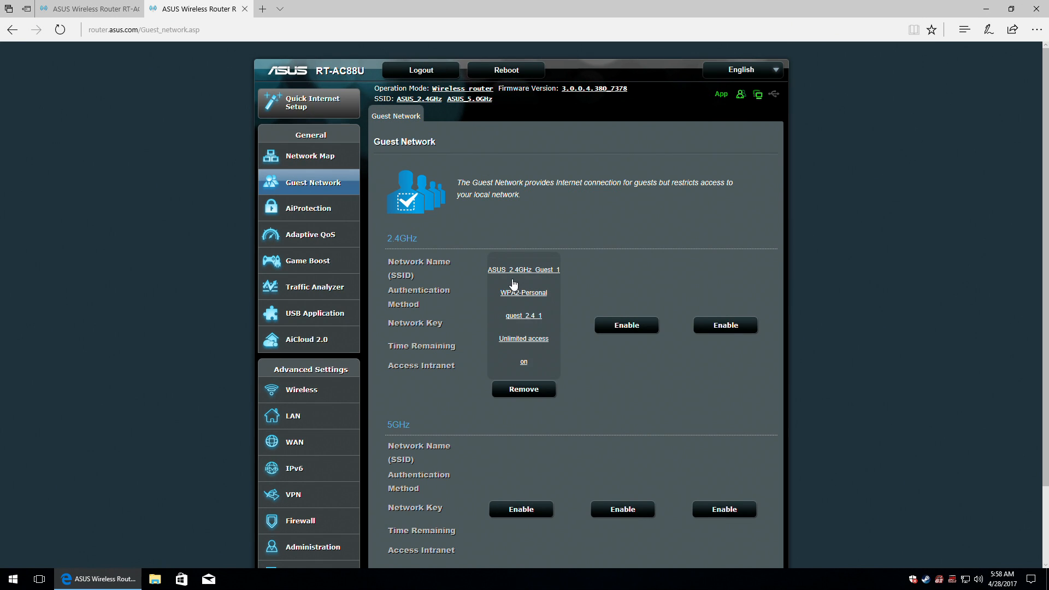
pyautogui.click(639, 326)
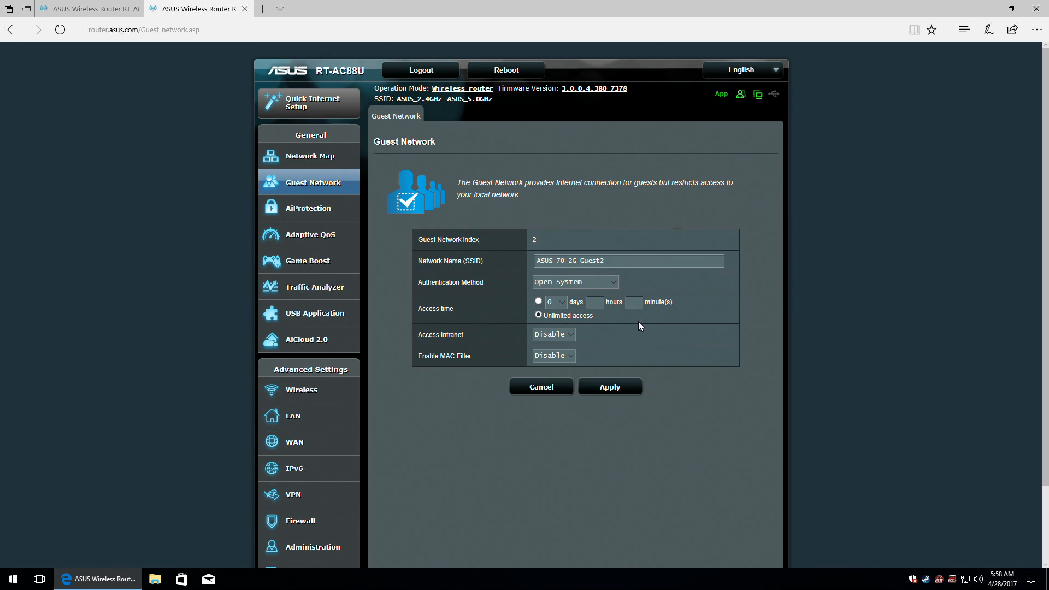
pyautogui.moveTo(555, 261); pyautogui.dragTo(571, 262)
pyautogui.write('2.4GHz_')
pyautogui.click(603, 277)
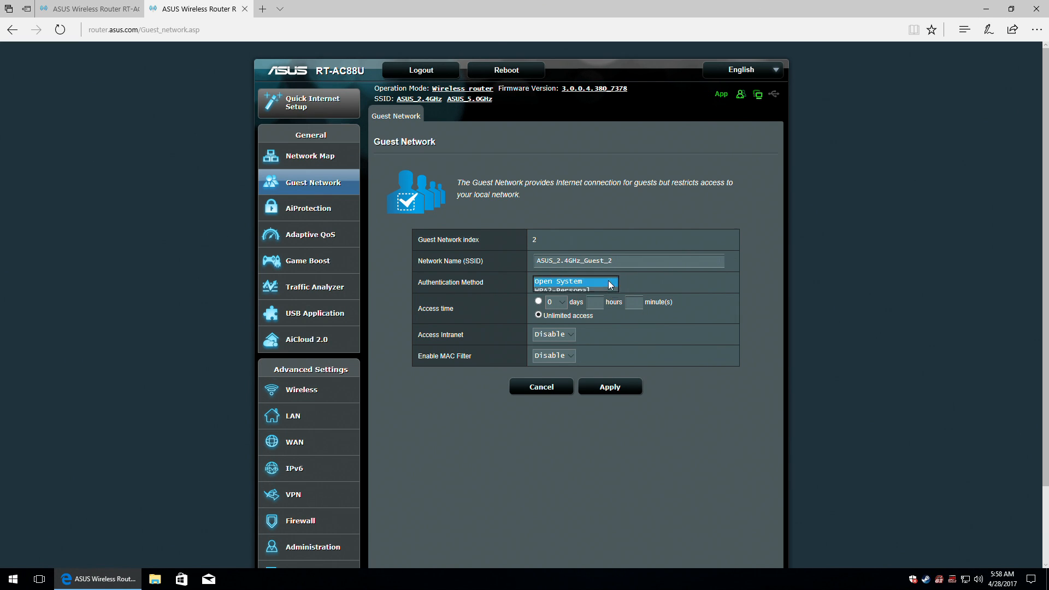
pyautogui.click(575, 290)
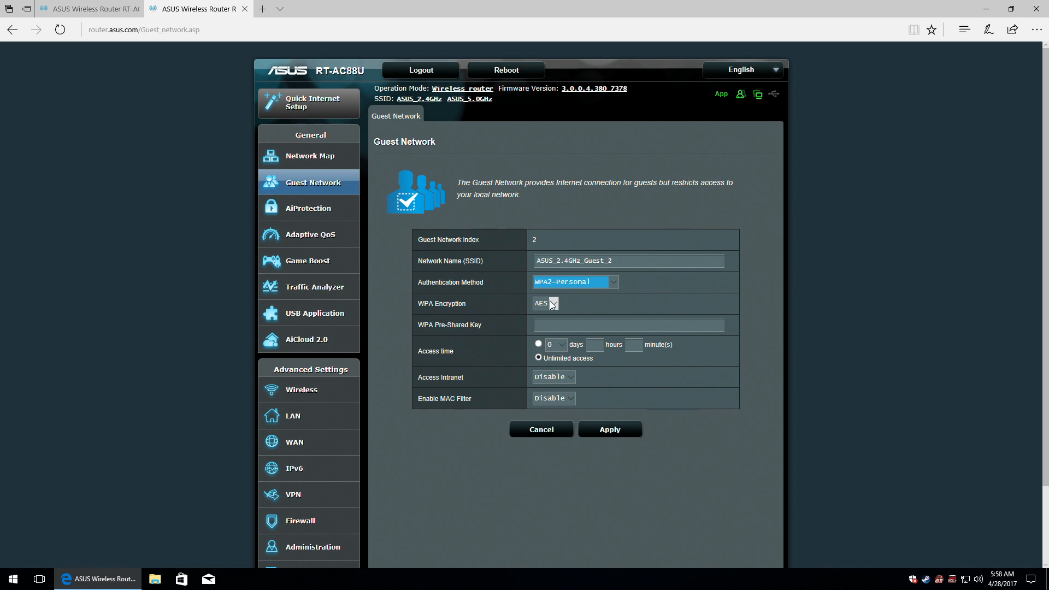
pyautogui.click(555, 321)
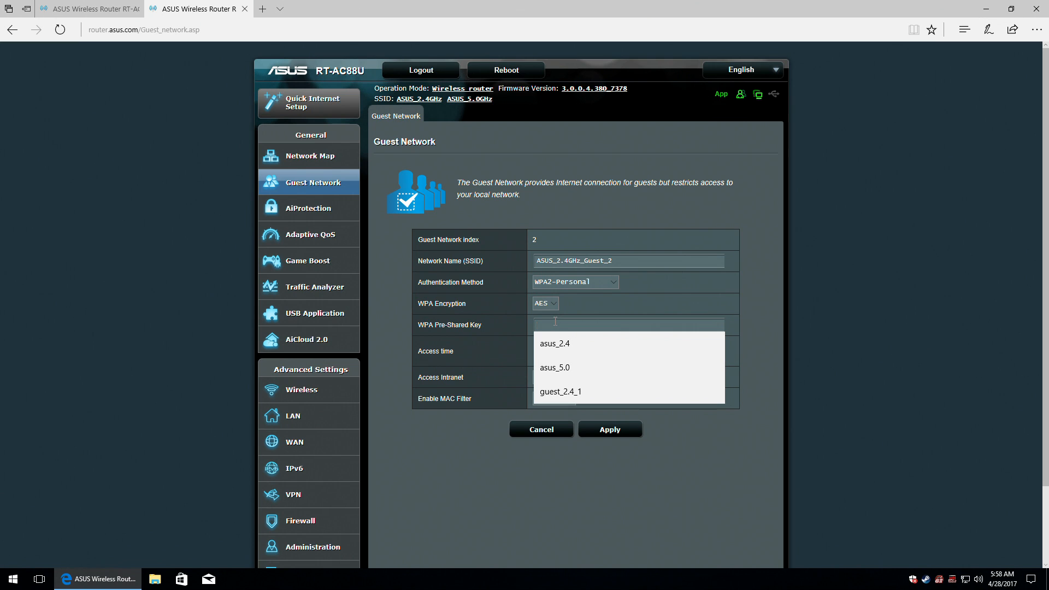
pyautogui.write('u')
pyautogui.press('BackSpace')
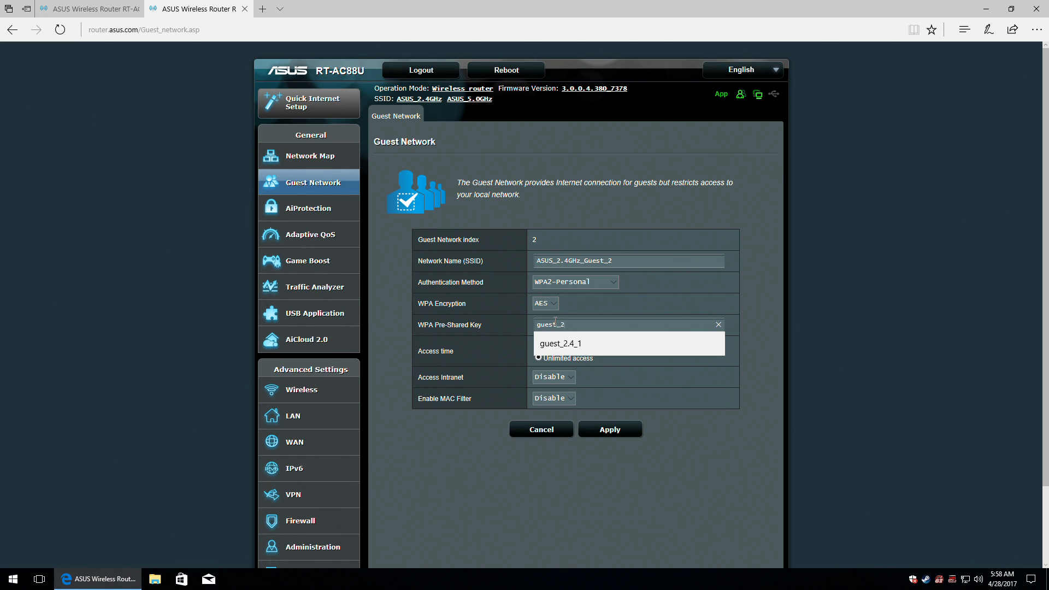
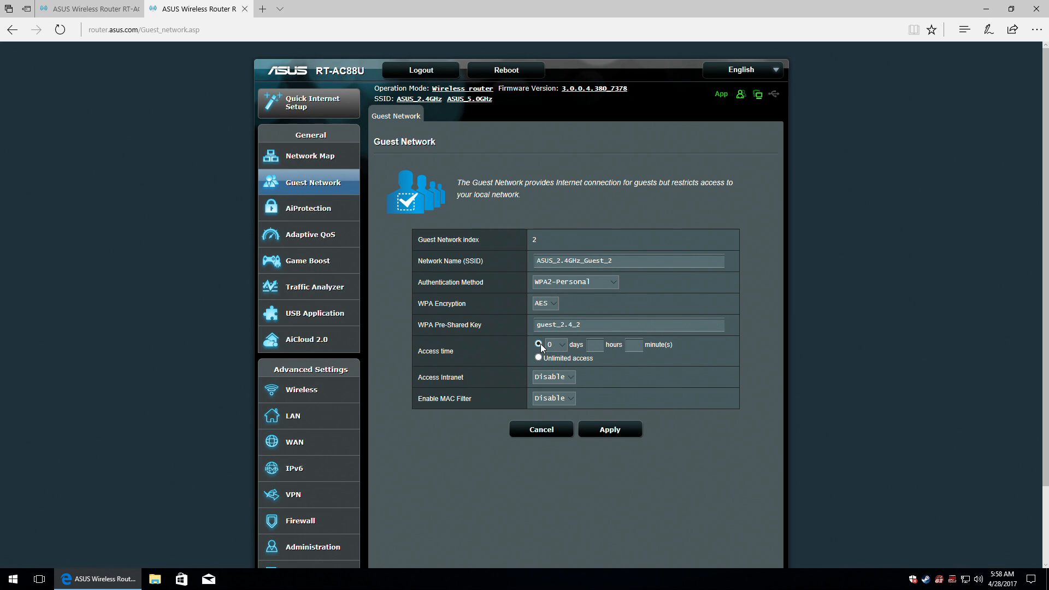
# Limit its access to 1 day, enable intranet access, and apply.
pyautogui.click(565, 345)
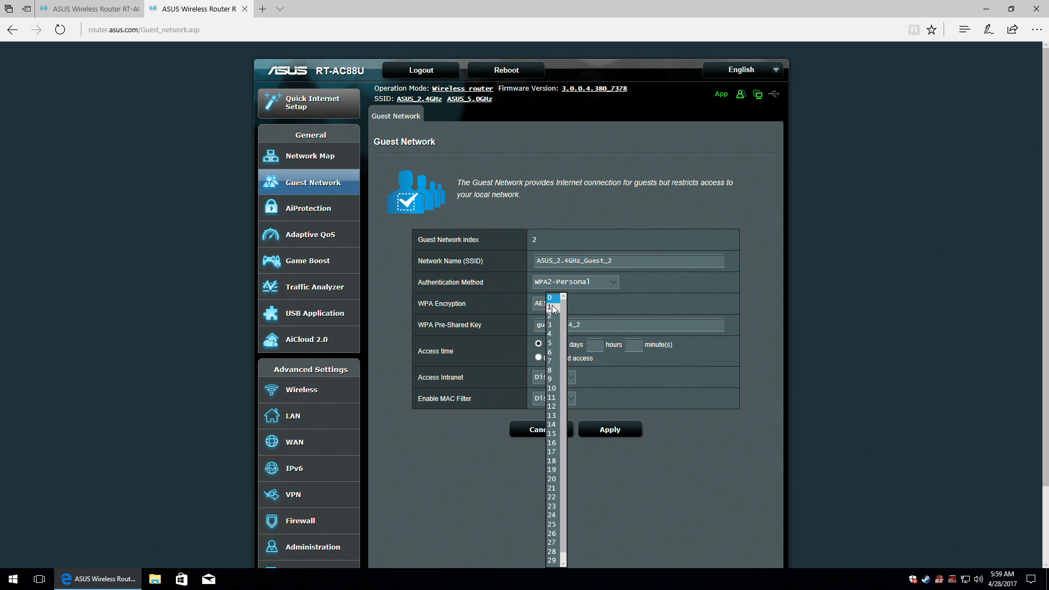
pyautogui.click(552, 308)
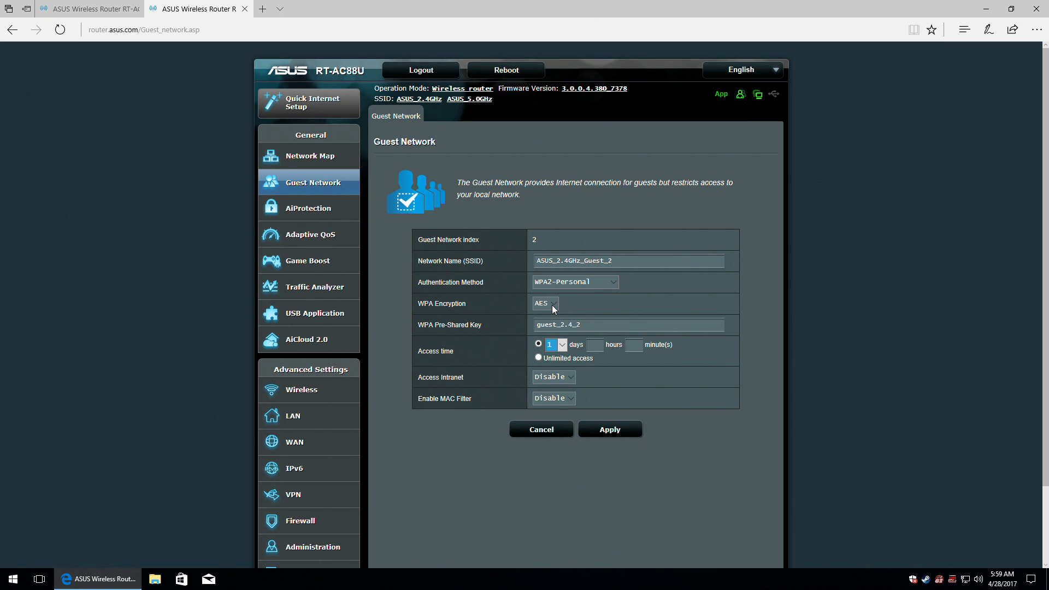
pyautogui.click(566, 381)
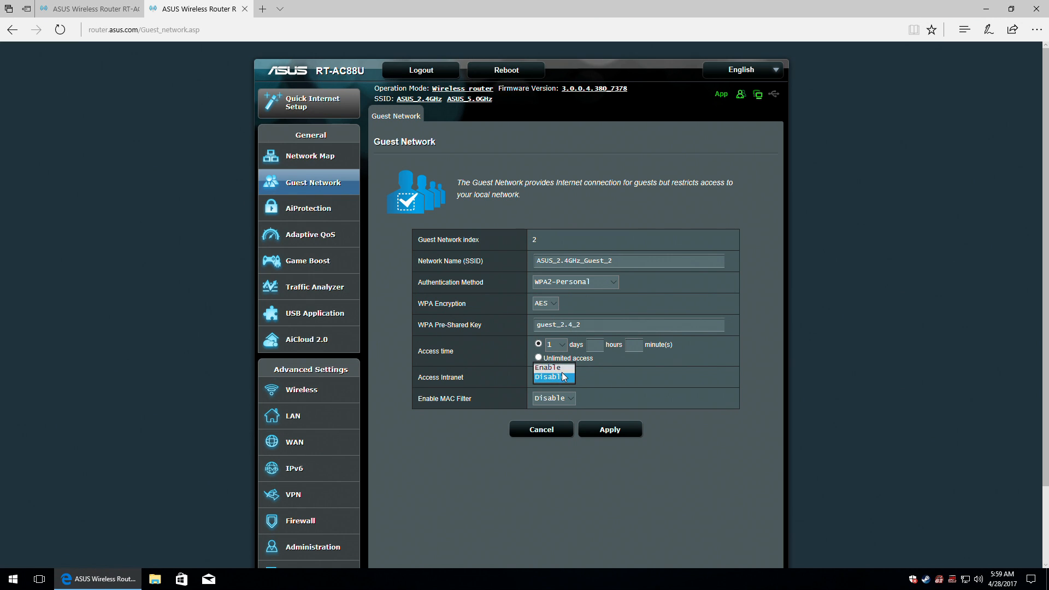
pyautogui.click(555, 368)
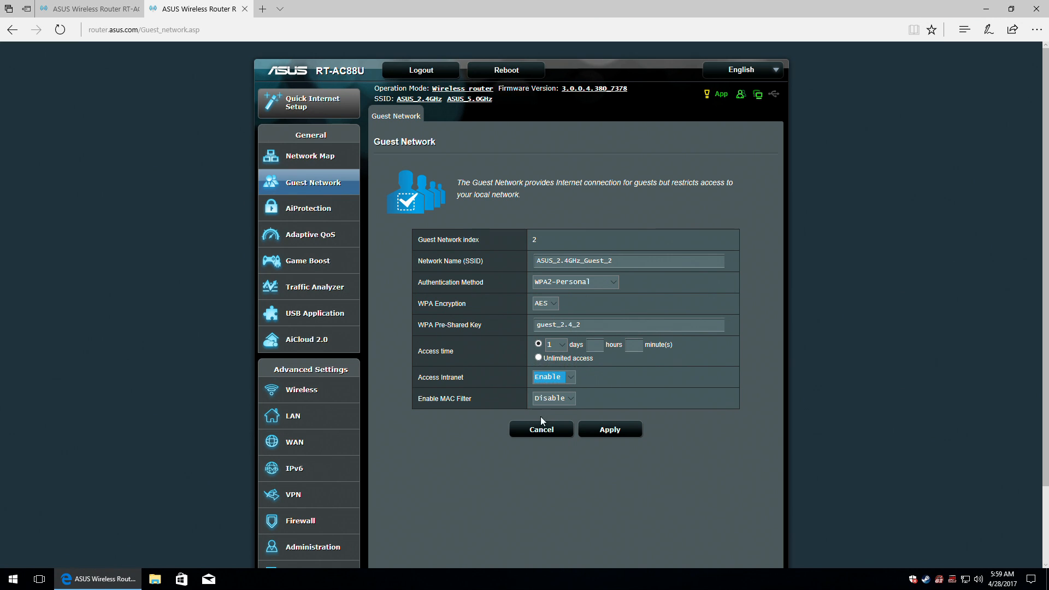
pyautogui.click(616, 433)
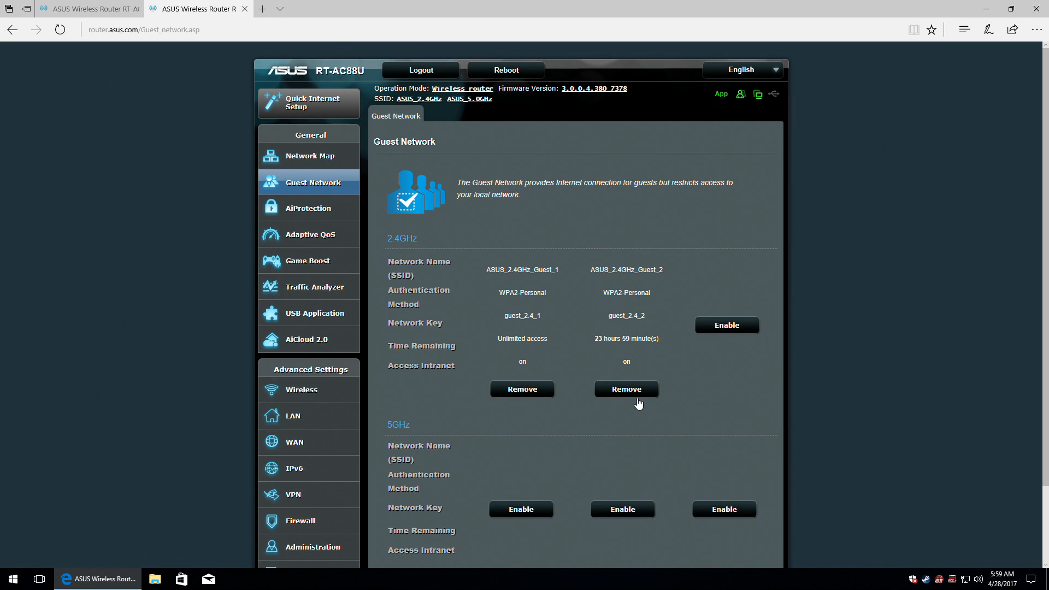
pyautogui.click(733, 326)
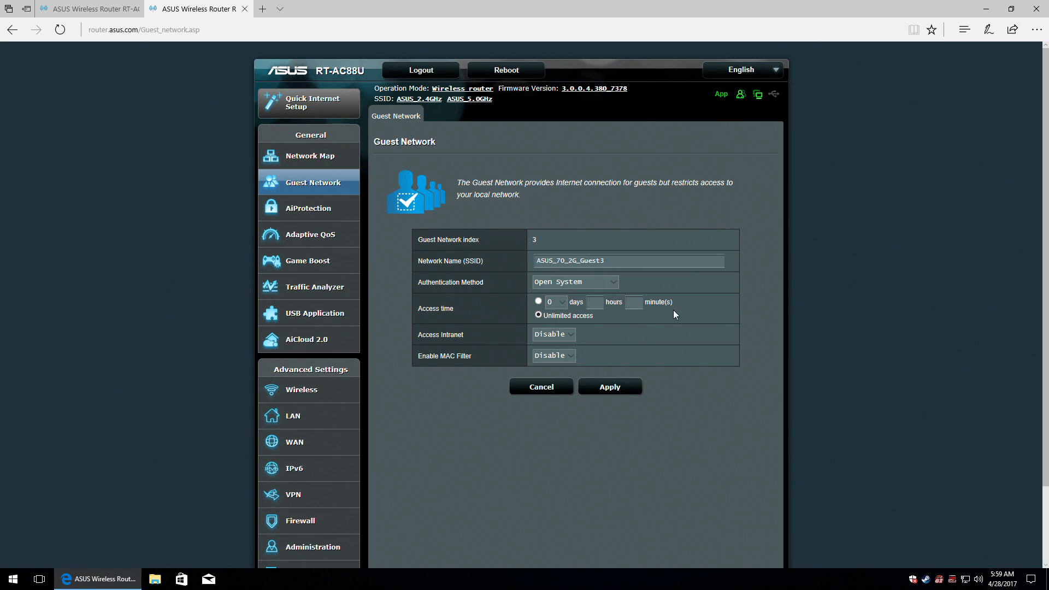
pyautogui.moveTo(558, 257); pyautogui.dragTo(573, 260)
pyautogui.write('2.4')
pyautogui.write('GHz')
pyautogui.write('z')
pyautogui.click(564, 283)
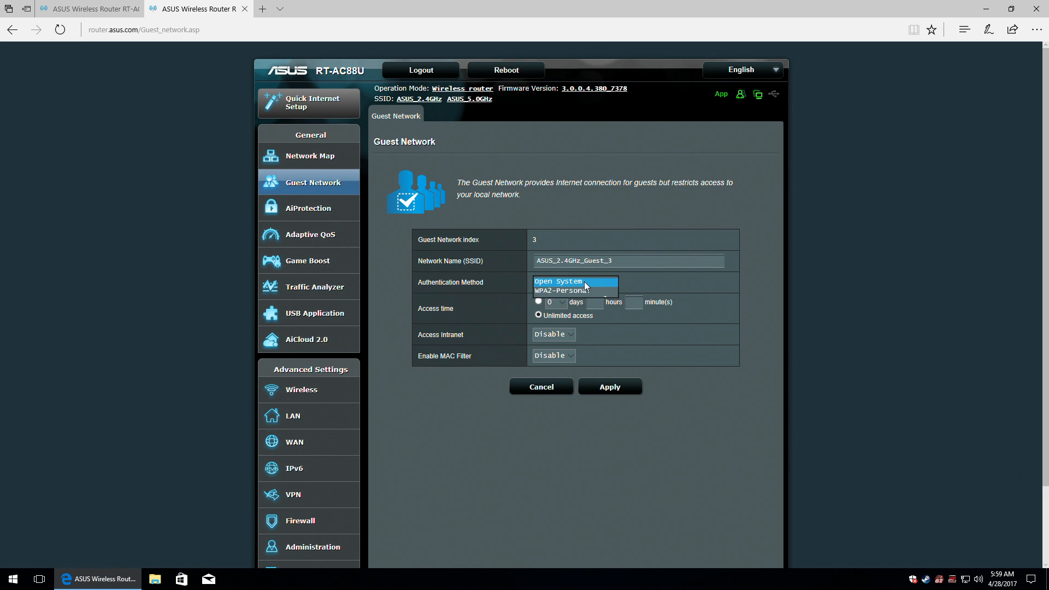
pyautogui.click(583, 283)
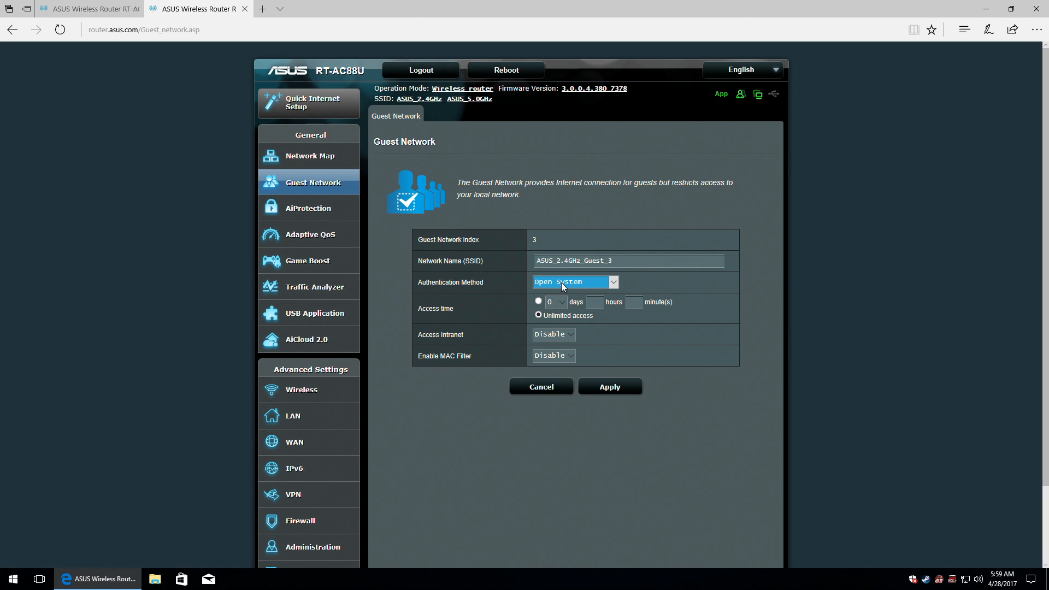
pyautogui.click(561, 283)
pyautogui.click(564, 293)
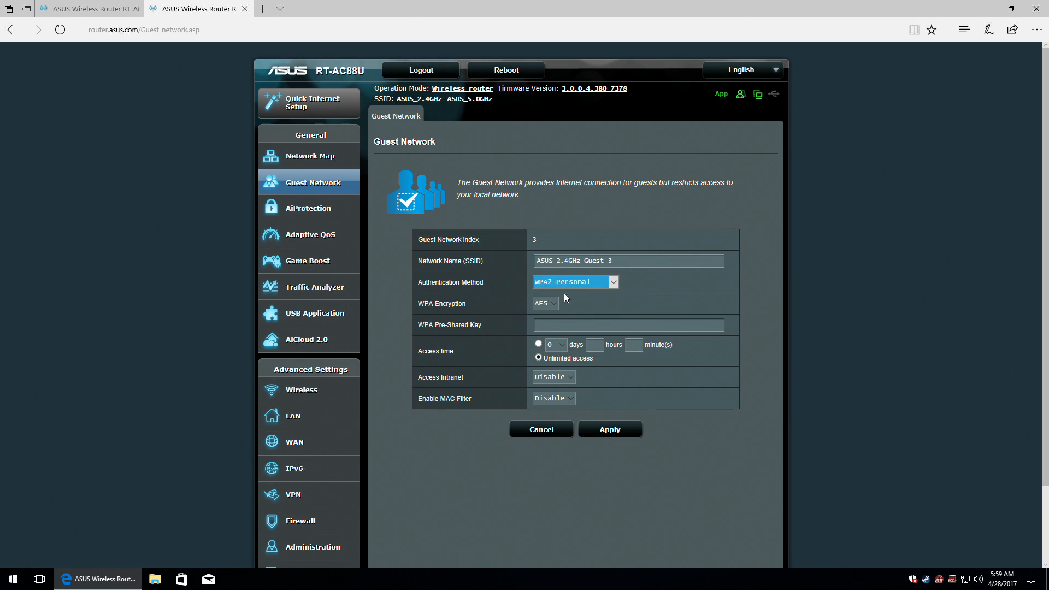
# Enter its pre-shared key, keep intranet access disabled, and apply.
pyautogui.click(563, 324)
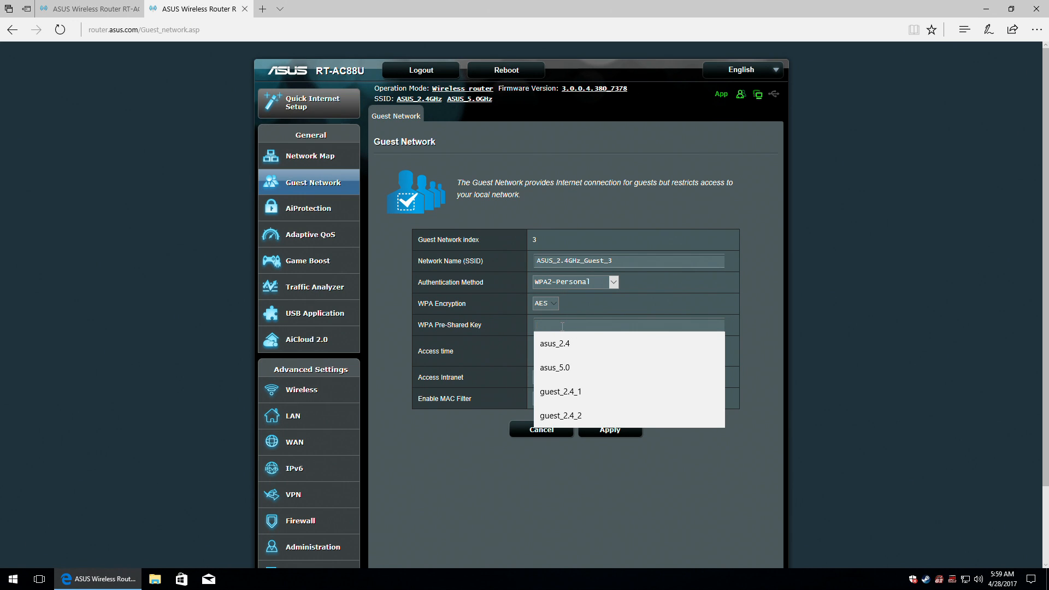
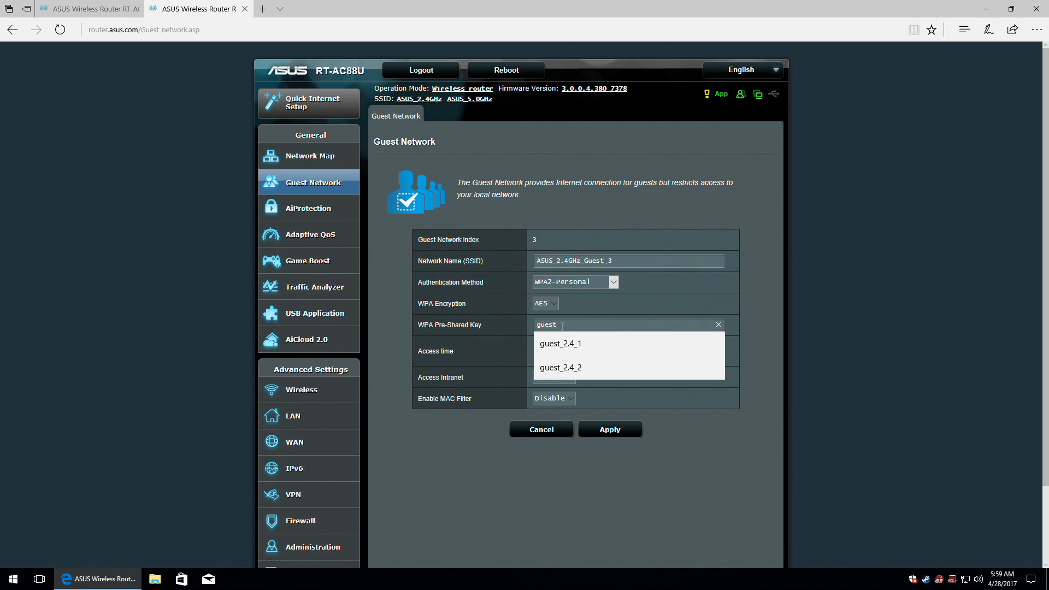
pyautogui.click(585, 369)
pyautogui.click(599, 325)
pyautogui.press('BackSpace')
pyautogui.write('3')
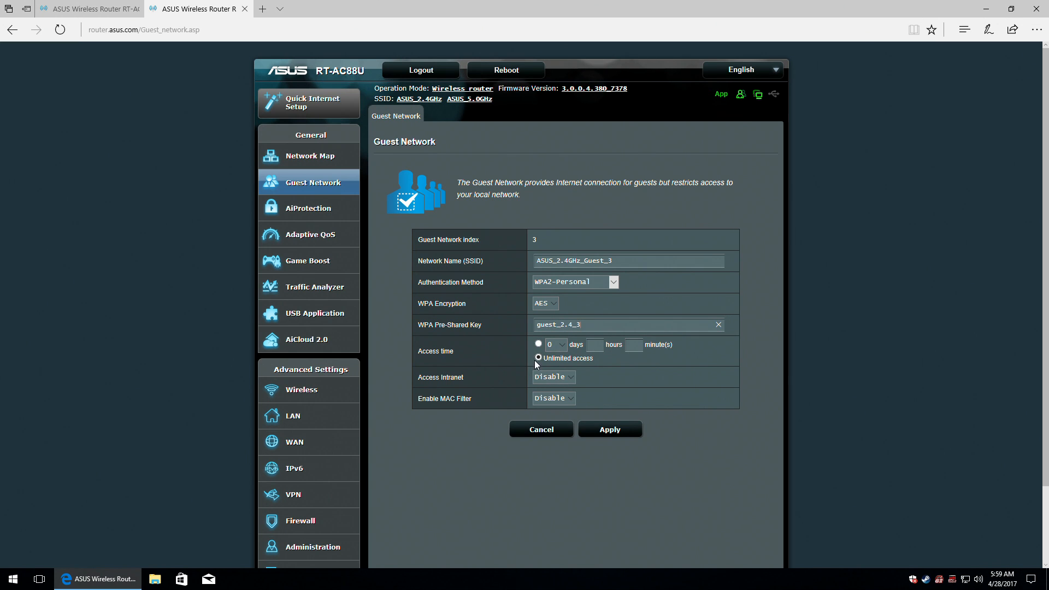
pyautogui.click(562, 377)
pyautogui.click(563, 377)
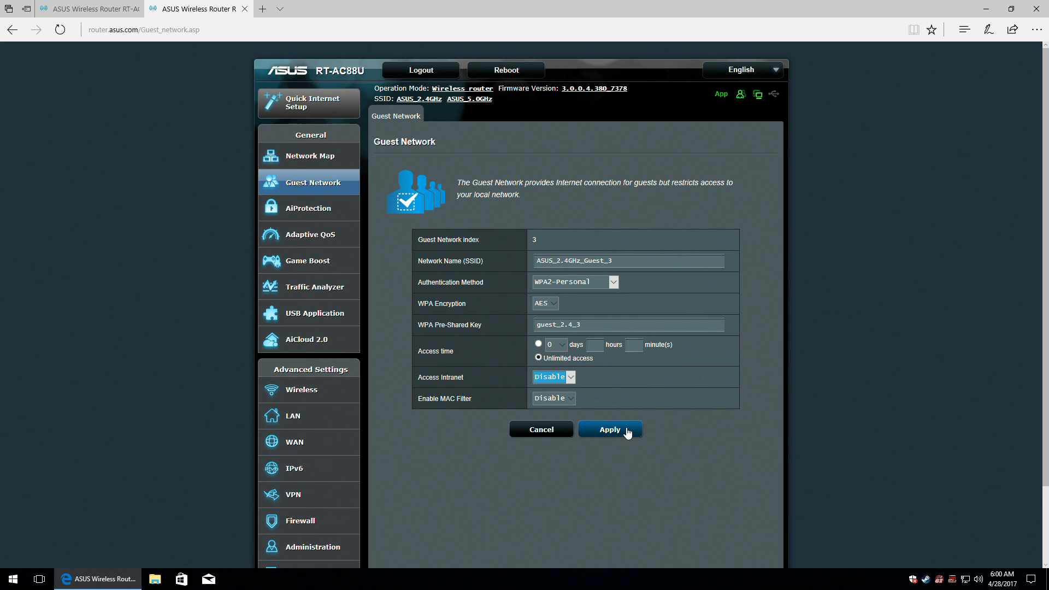
pyautogui.click(627, 433)
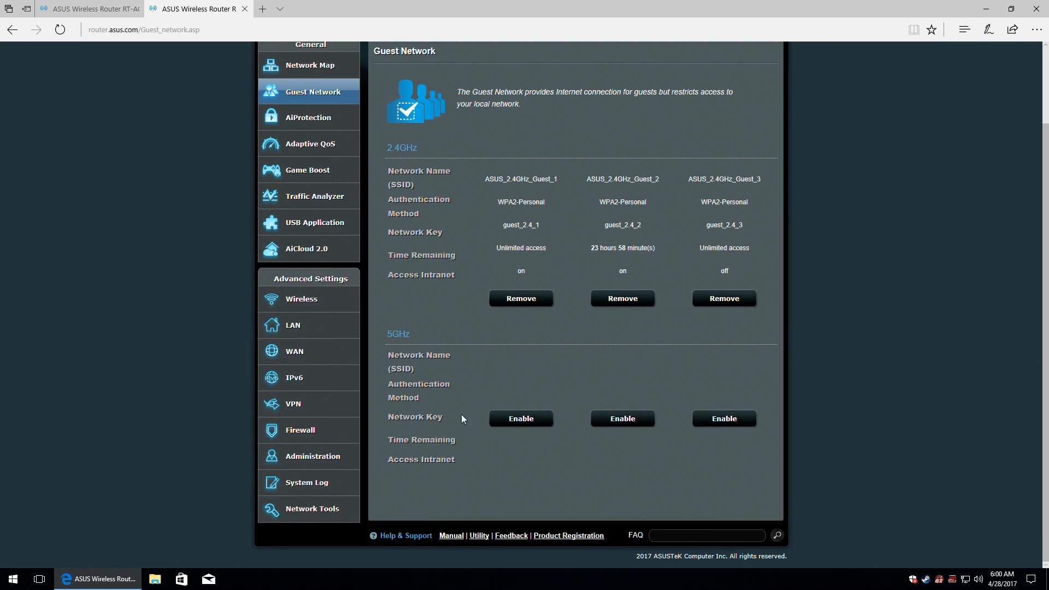
# Enable the first 5GHz guest network and name it ASUS_5.0GHz_Guest_1.
pyautogui.click(525, 419)
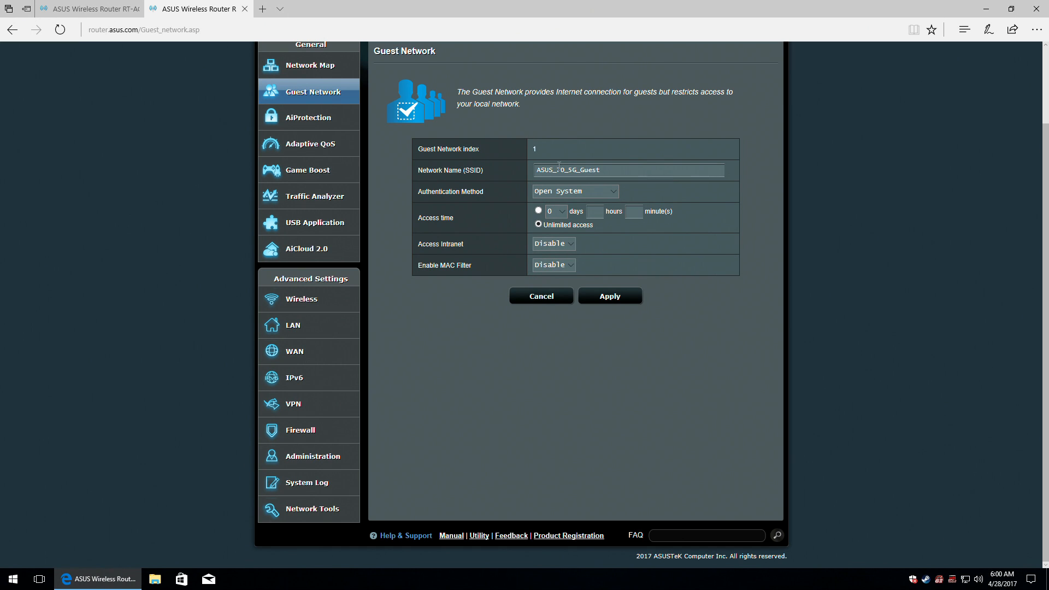
pyautogui.moveTo(557, 170); pyautogui.dragTo(577, 169)
pyautogui.write('5.0GHz')
pyautogui.press('Home')
pyautogui.write('_1')
pyautogui.press('BackSpace')
pyautogui.press('BackSpace')
pyautogui.write('_1')
# Give it WPA2-Personal with a pre-shared key, enable intranet access, and apply.
pyautogui.click(604, 193)
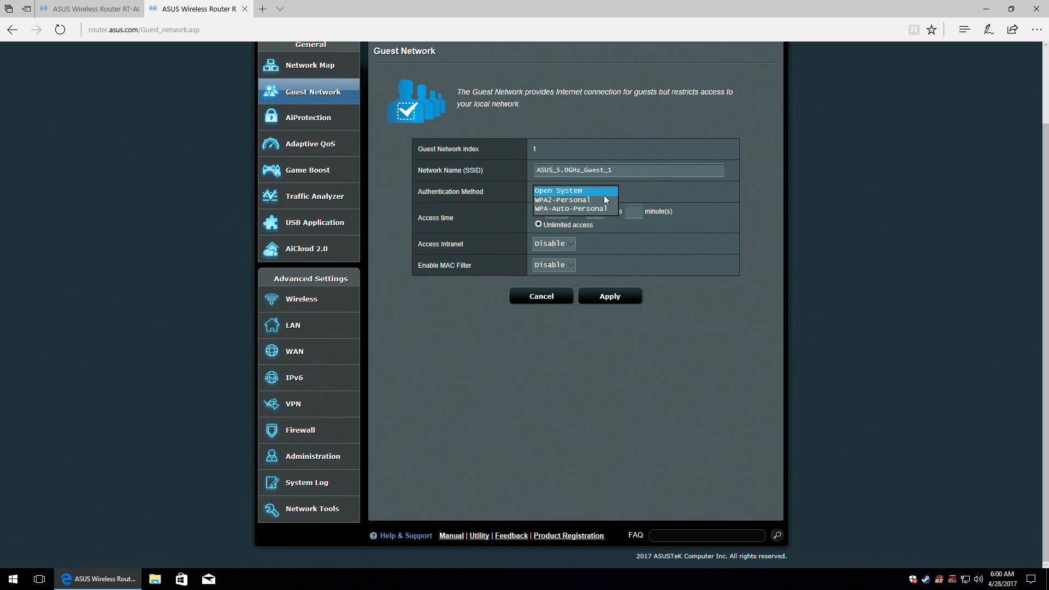
pyautogui.click(587, 199)
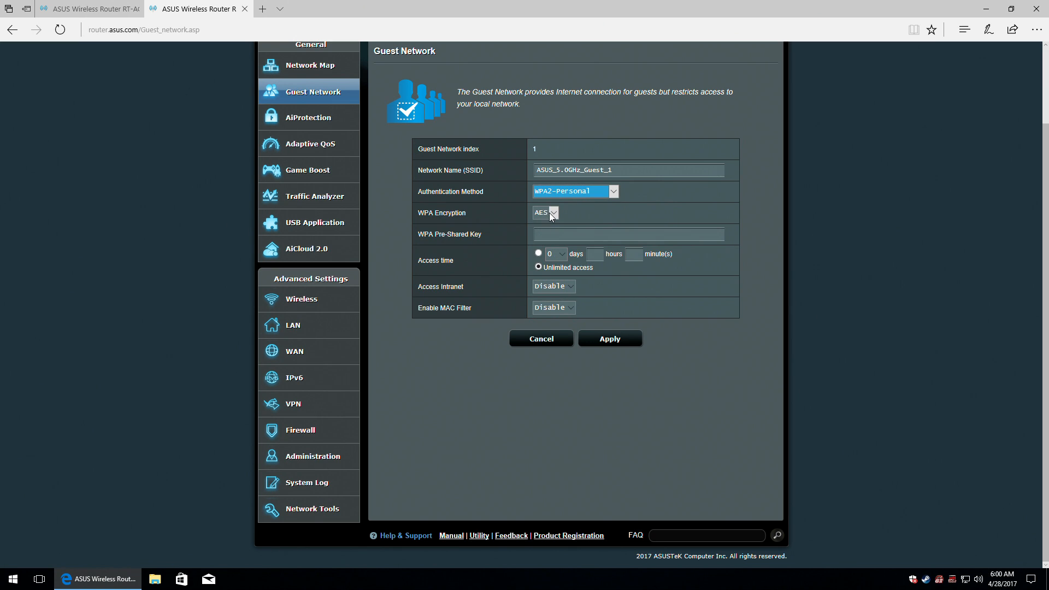
pyautogui.click(557, 234)
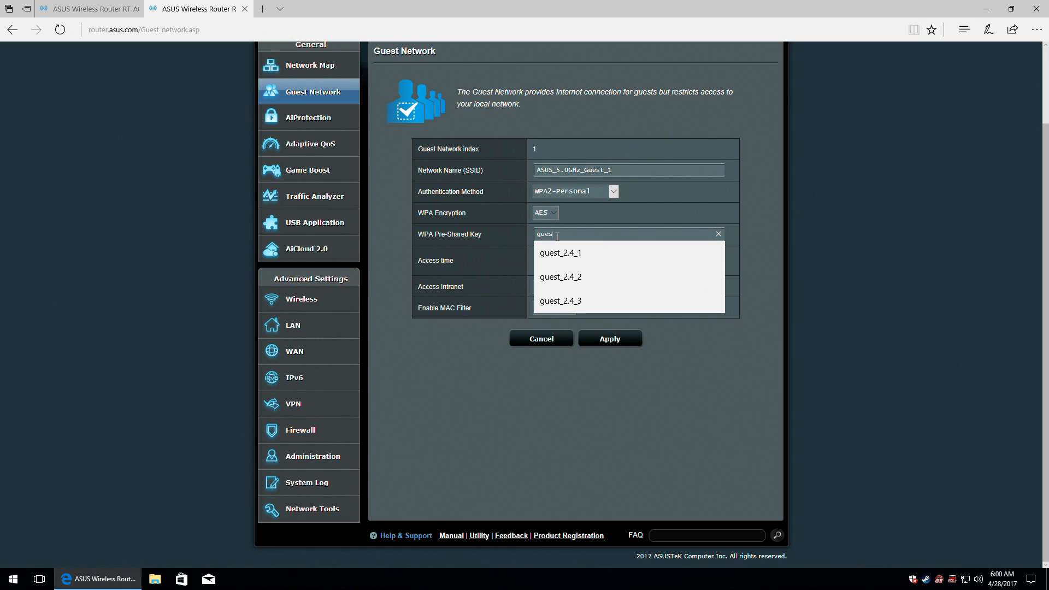
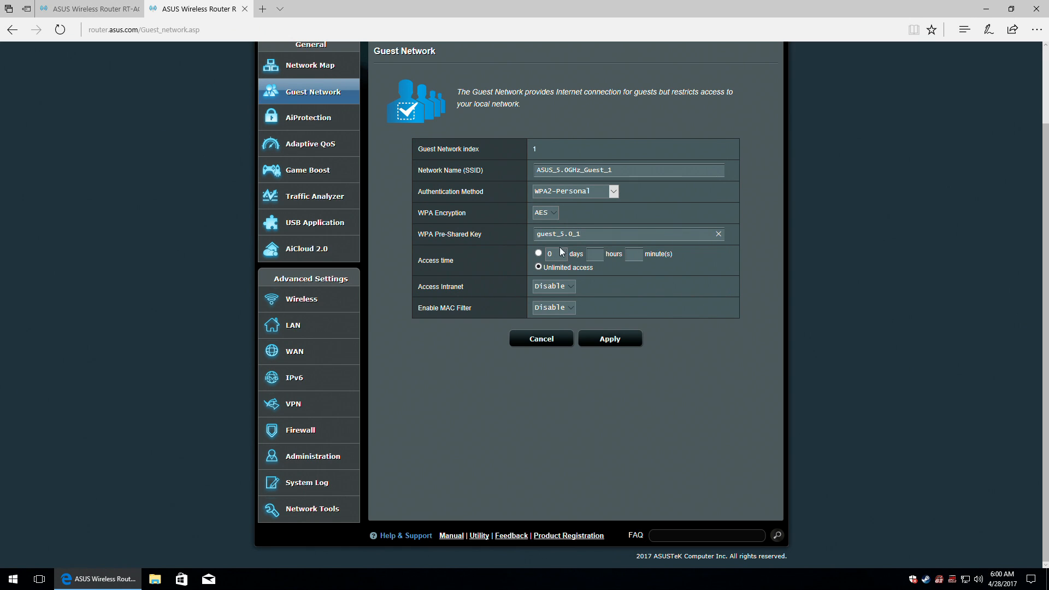
pyautogui.click(568, 288)
pyautogui.click(553, 278)
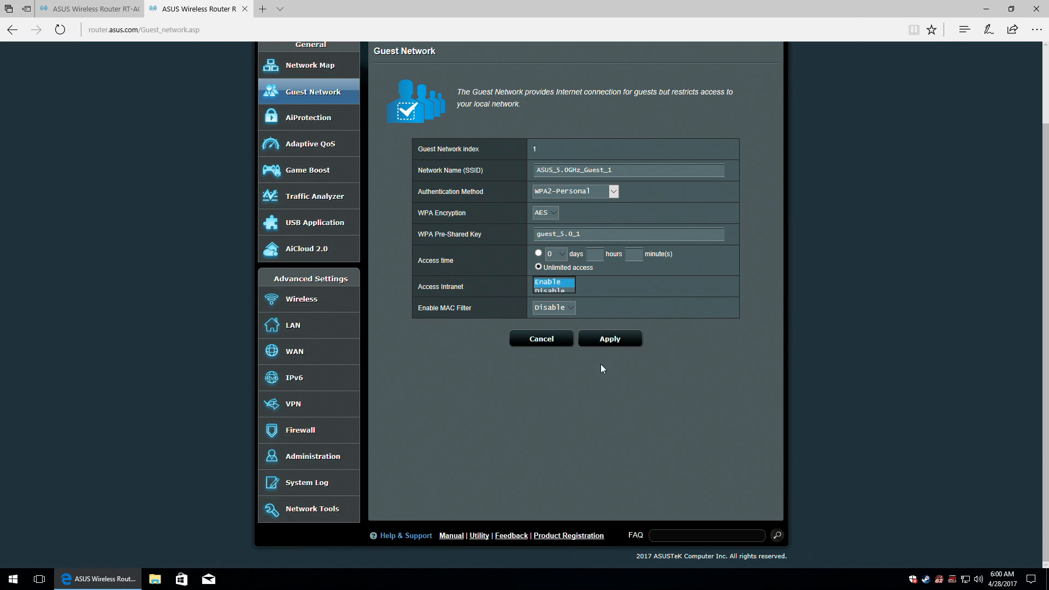
pyautogui.click(611, 339)
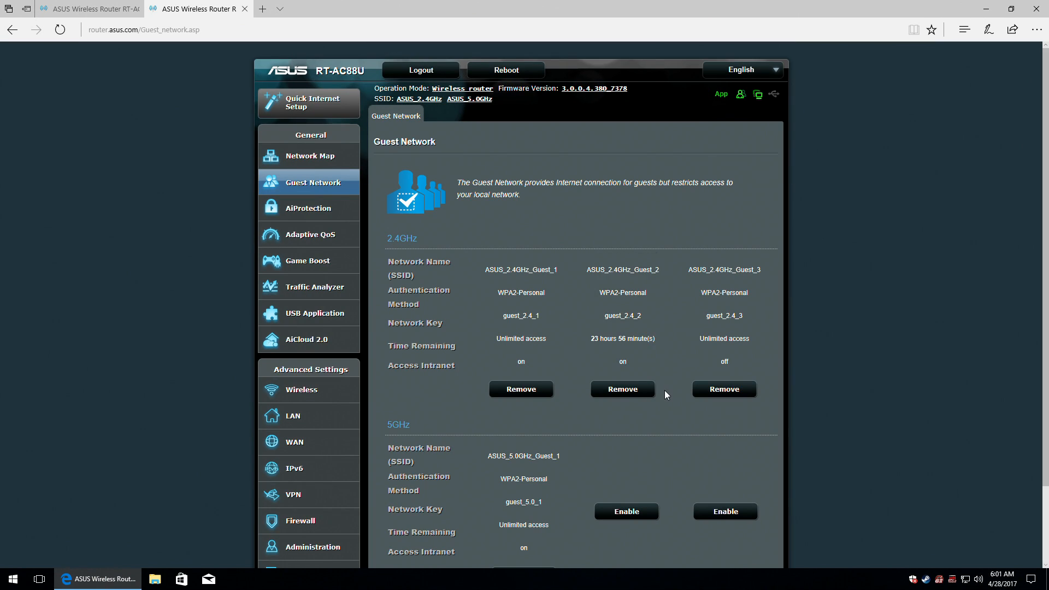
# Enable a second 5GHz guest network ASUS_5.0GHz_Guest_2 with WPA2-Personal and a pre-shared key.
pyautogui.click(641, 511)
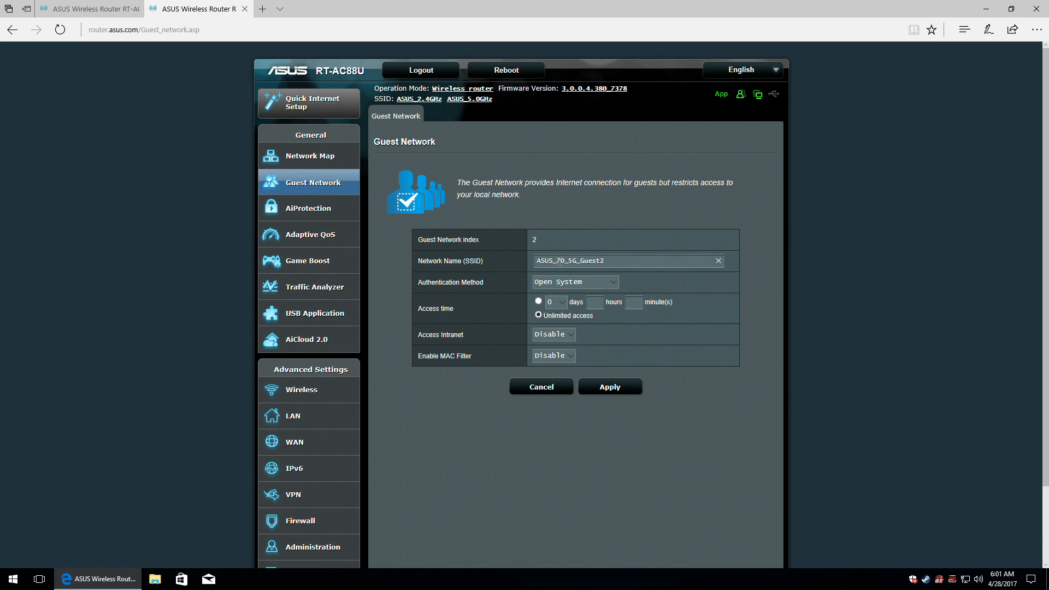
pyautogui.write('5.0')
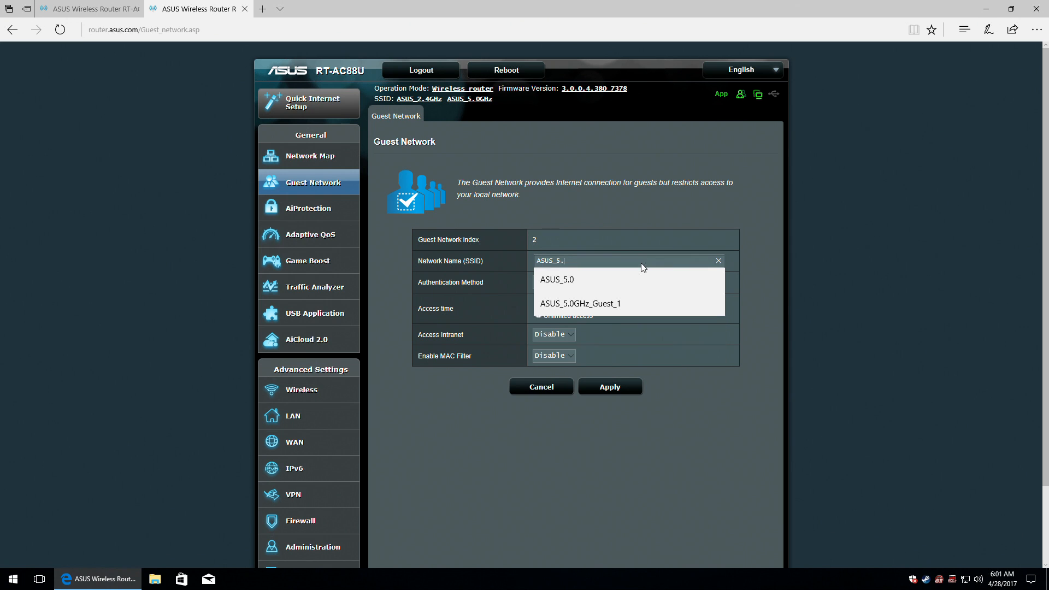
pyautogui.click(599, 304)
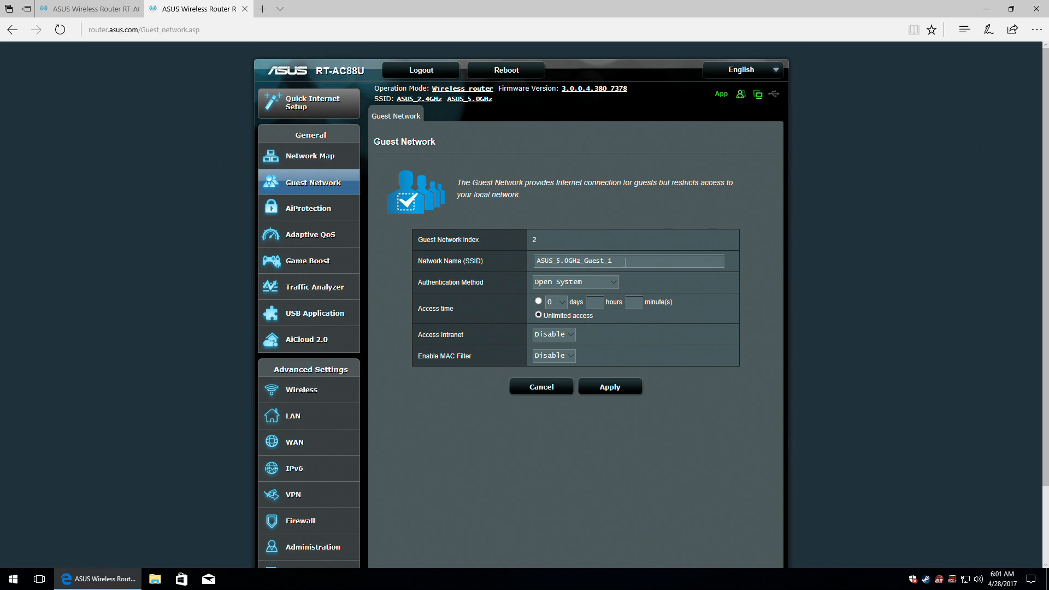
pyautogui.press('BackSpace')
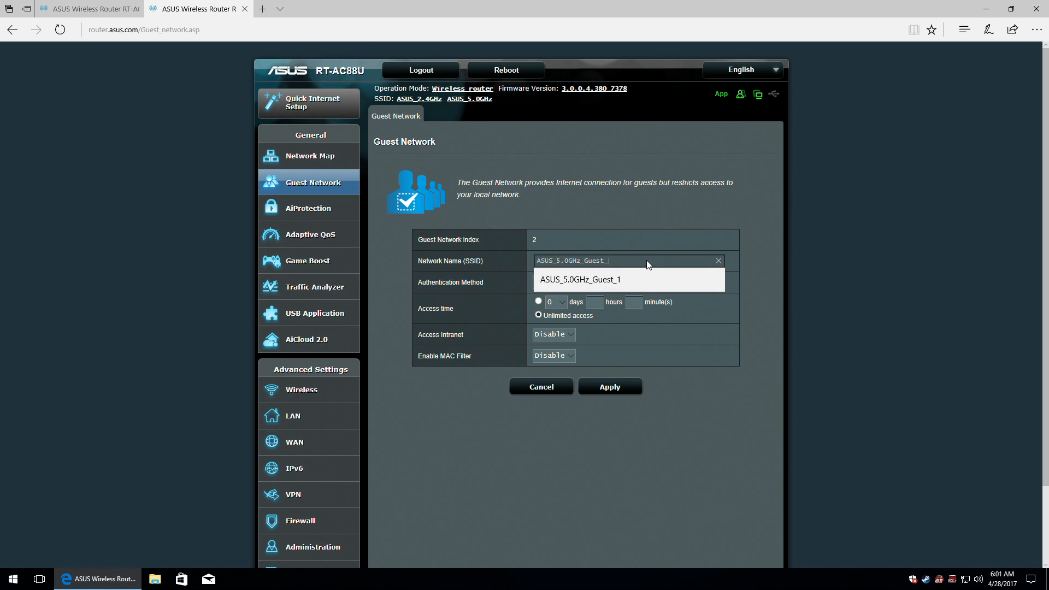
pyautogui.write('2')
pyautogui.click(560, 282)
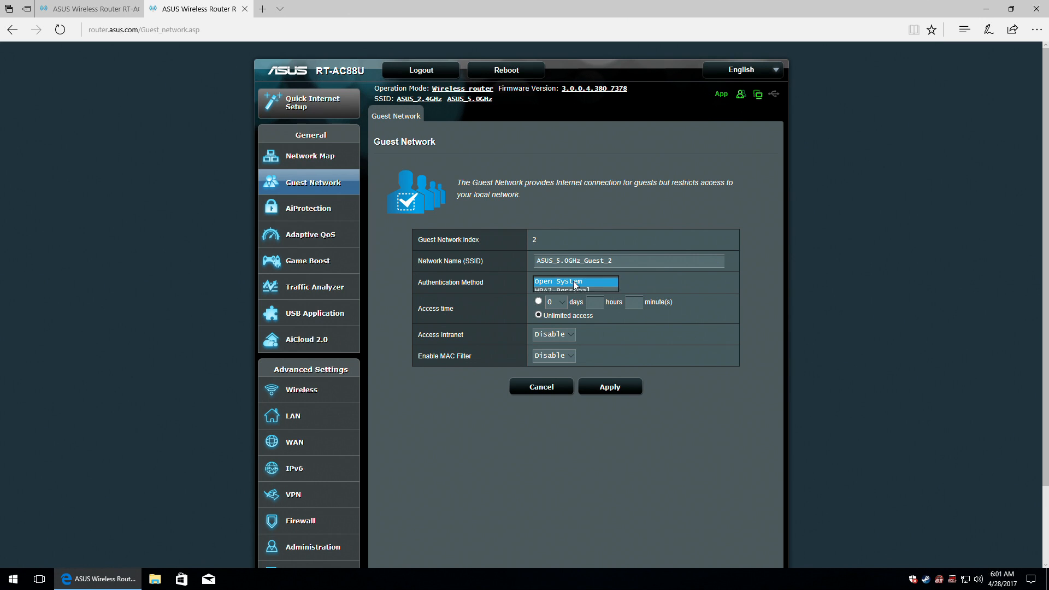
pyautogui.click(561, 291)
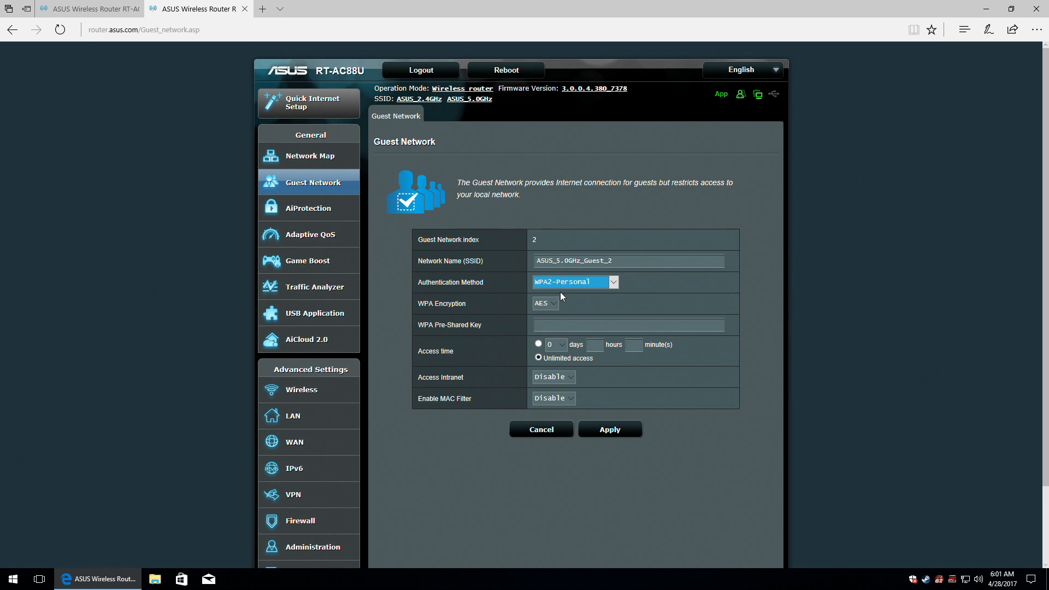
pyautogui.click(557, 326)
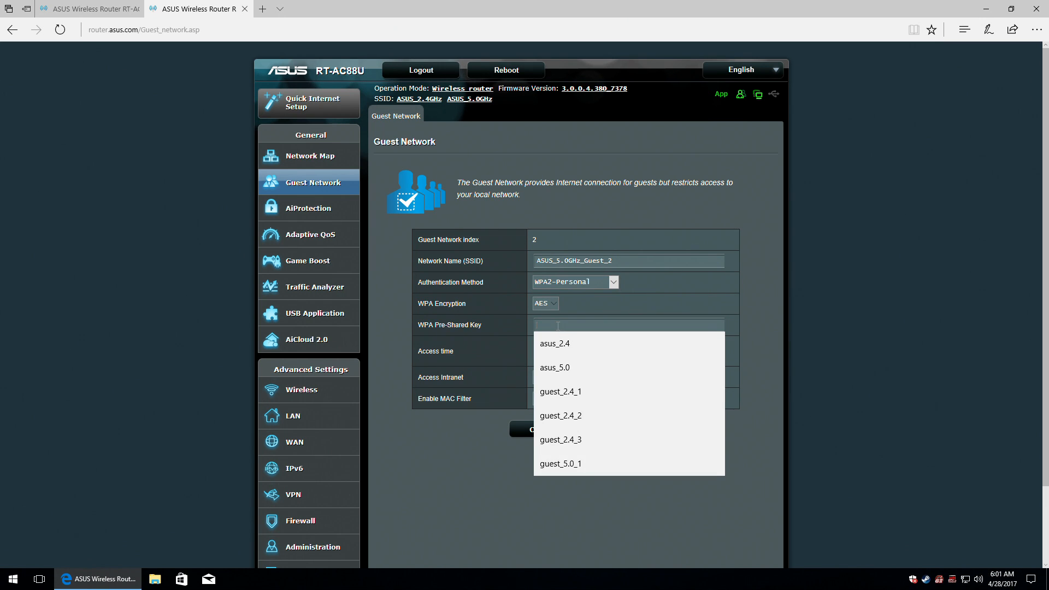
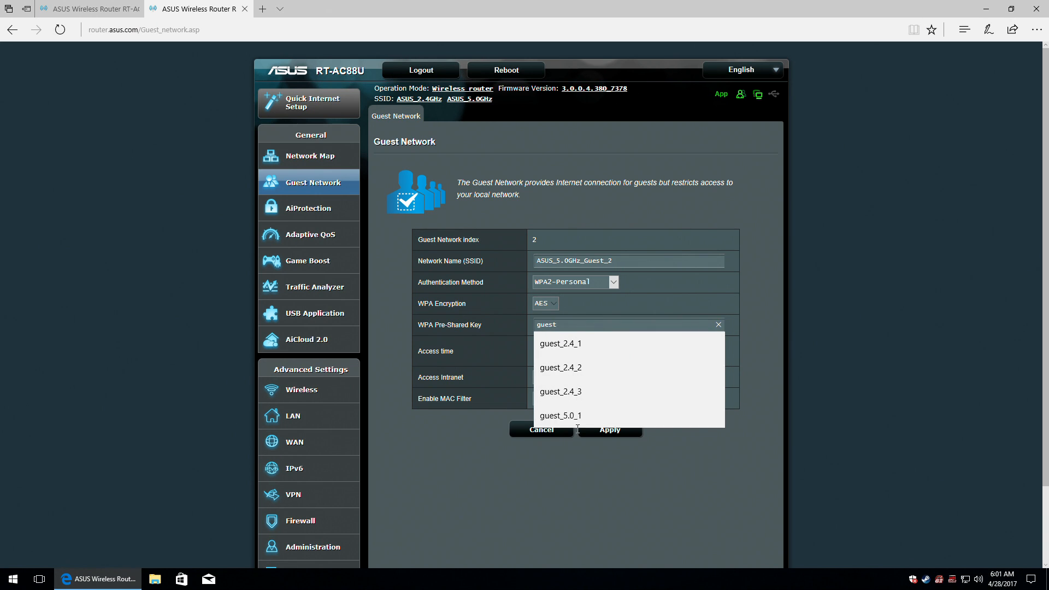
pyautogui.click(568, 415)
pyautogui.click(595, 324)
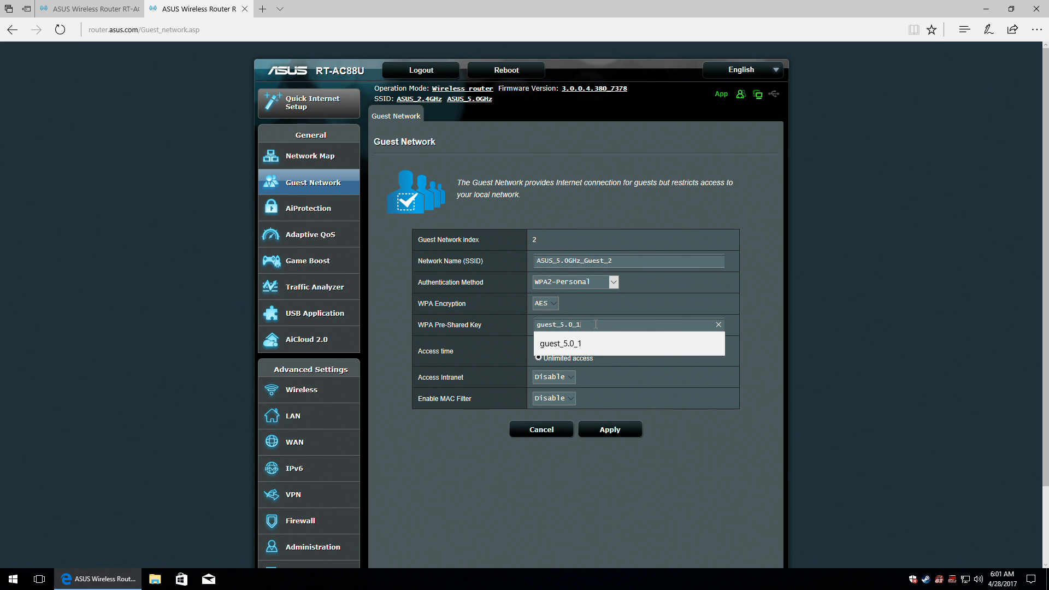
pyautogui.press('BackSpace')
# Limit its access to 1 day, enable intranet access, and apply.
pyautogui.click(562, 346)
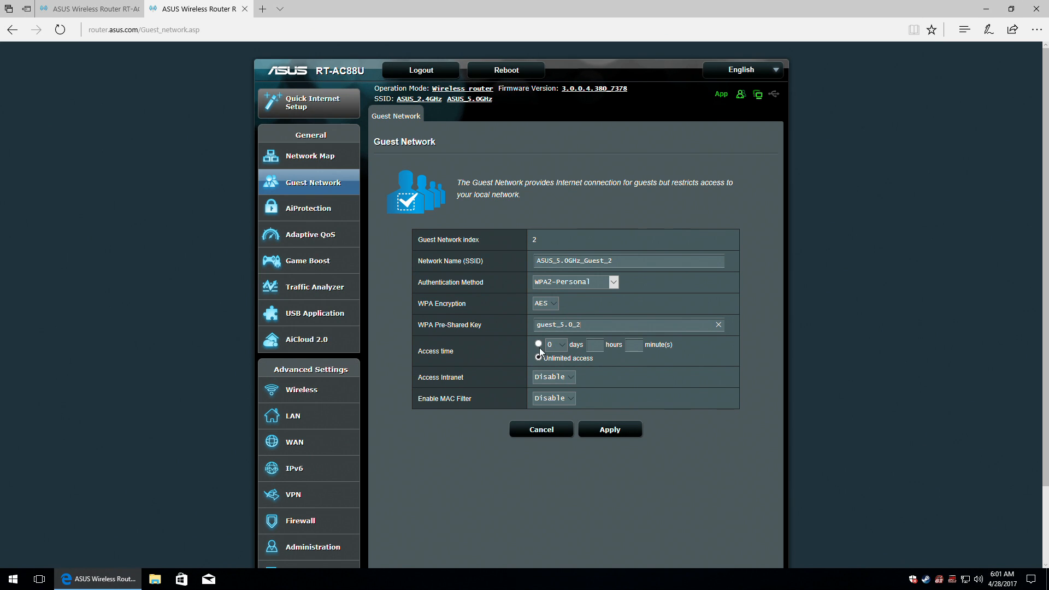
pyautogui.click(563, 345)
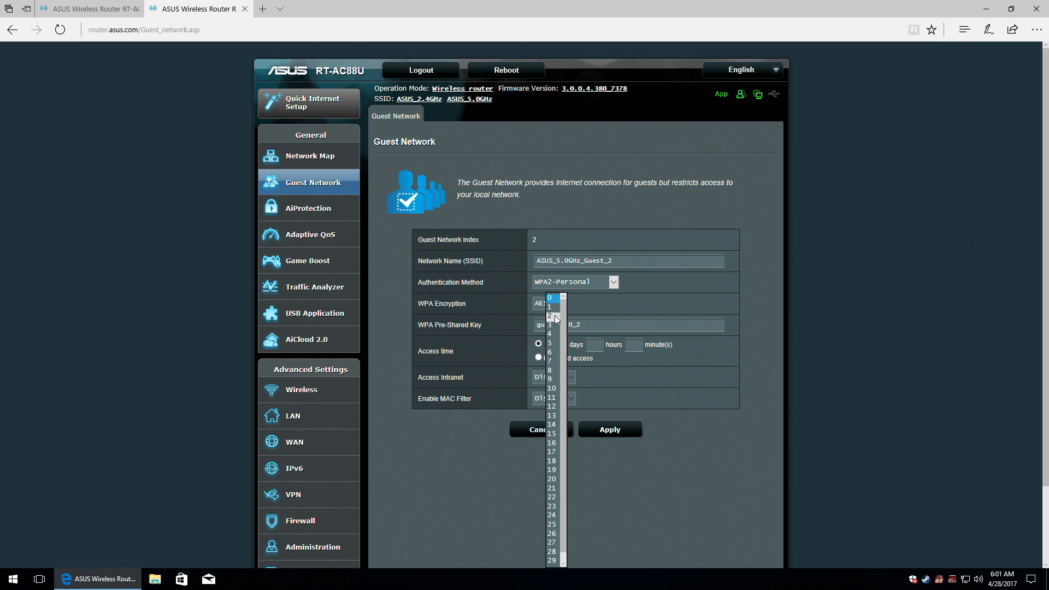
pyautogui.click(561, 376)
pyautogui.click(561, 376)
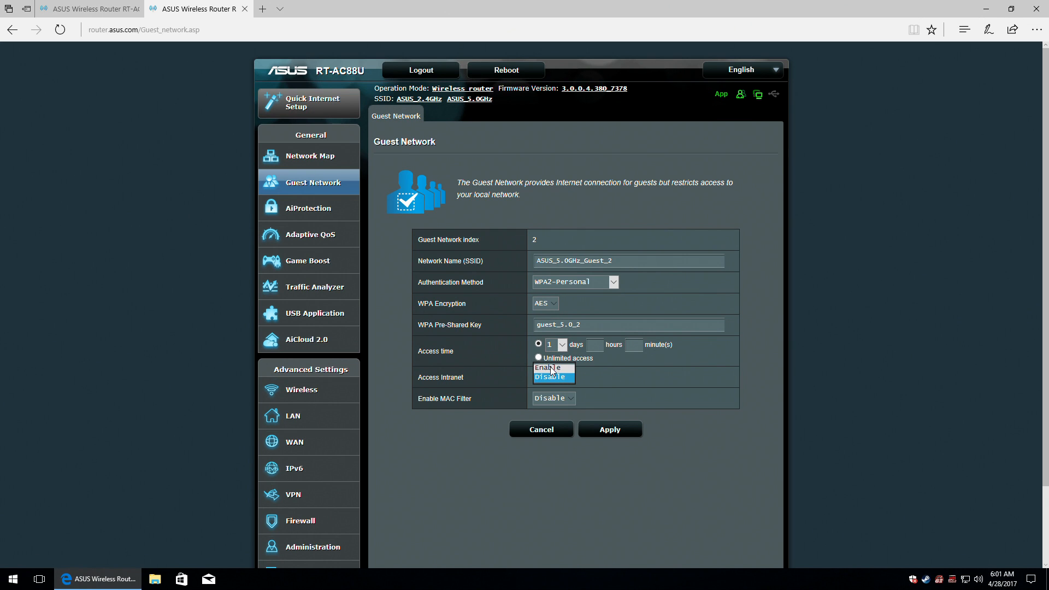
pyautogui.click(549, 384)
pyautogui.click(630, 437)
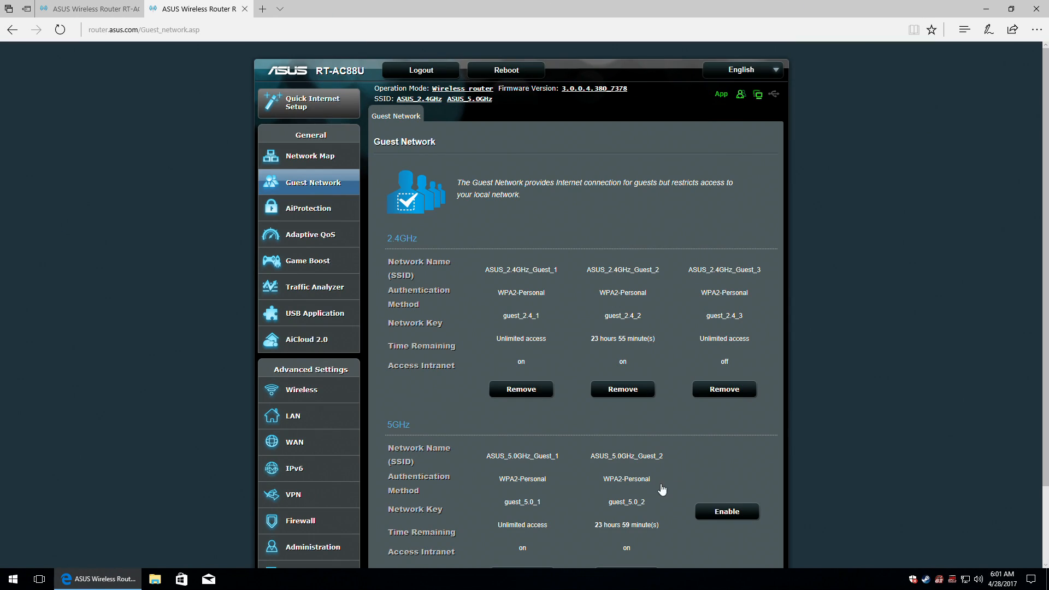
pyautogui.scroll(-2, 658, 485)
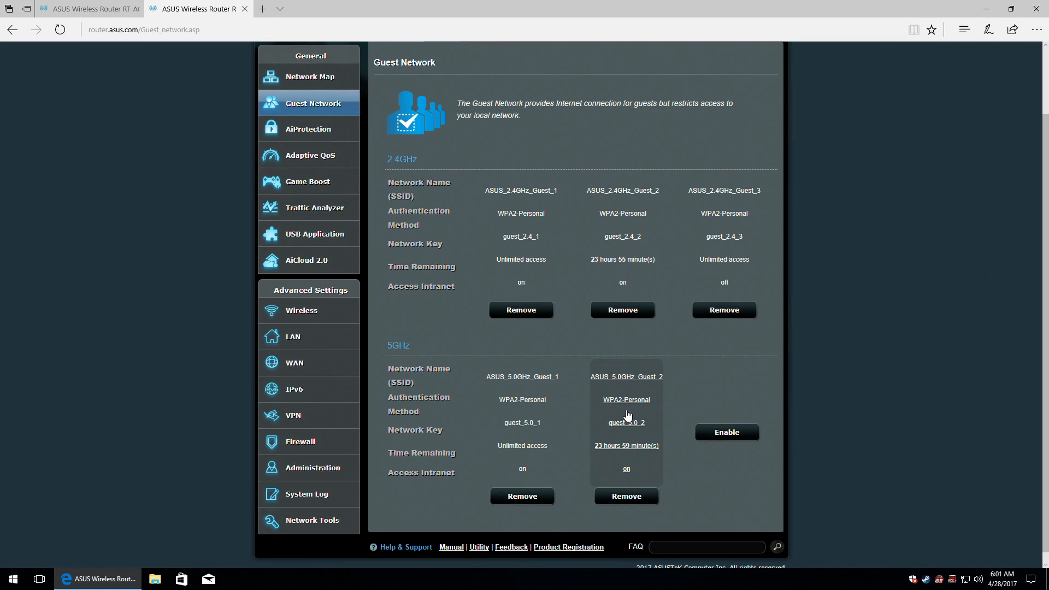
# Enable a third 5GHz guest network and name it ASUS_5.0GHz_Guest_3.
pyautogui.click(747, 436)
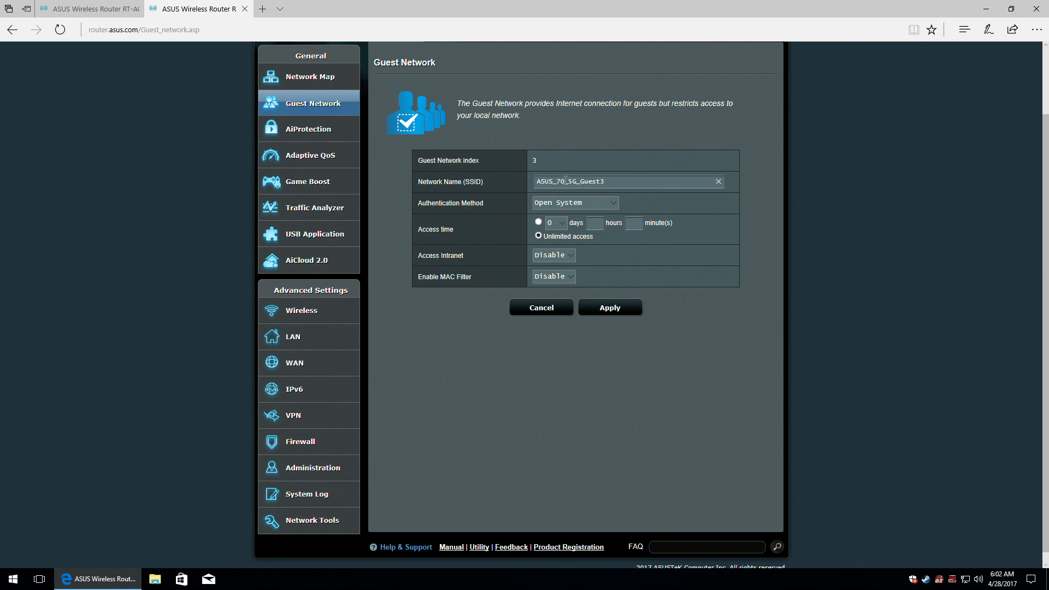
pyautogui.moveTo(558, 181); pyautogui.dragTo(643, 187)
pyautogui.write('5')
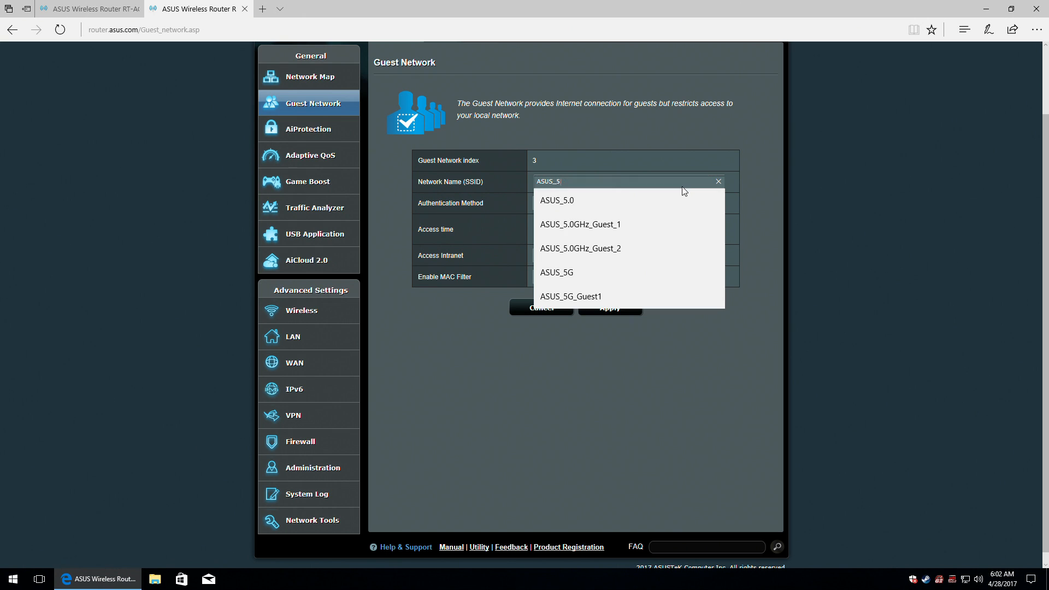
pyautogui.click(611, 247)
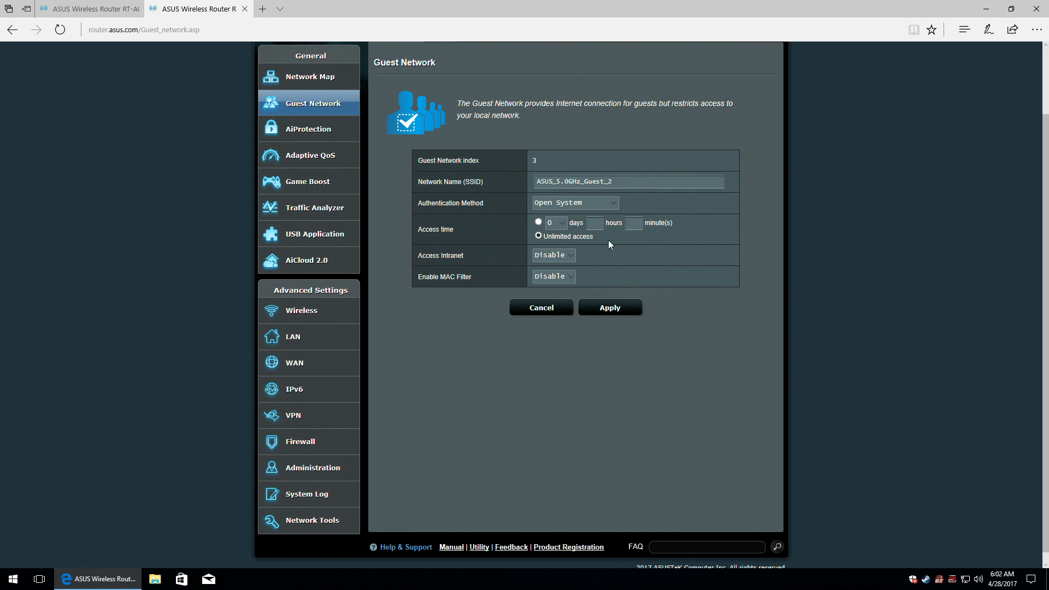
pyautogui.click(631, 181)
pyautogui.press('BackSpace')
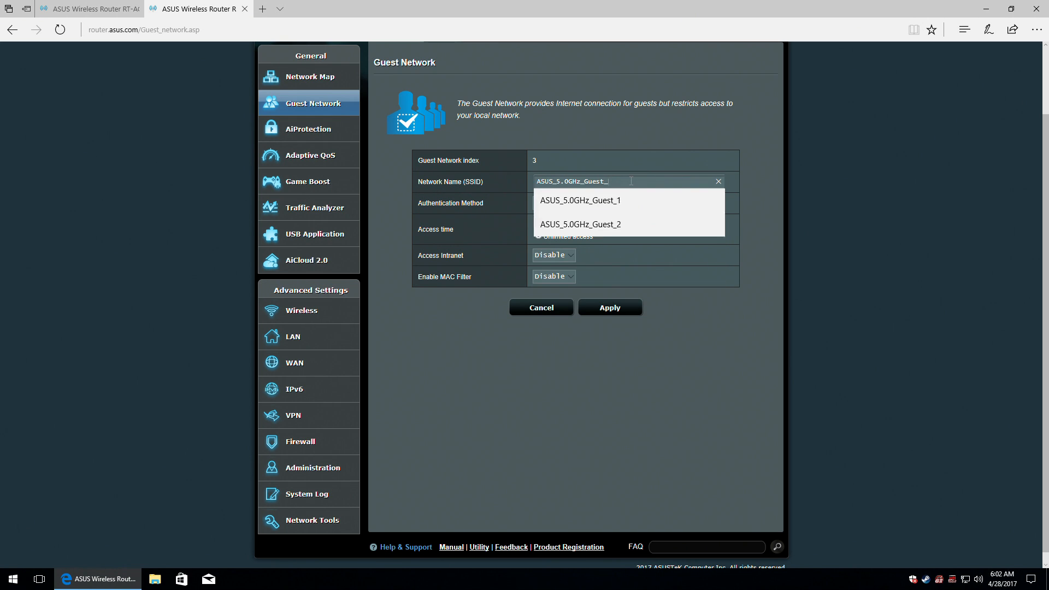
pyautogui.write('3')
# Set WPA2-Personal with a pre-shared key, keep intranet disabled, and apply.
pyautogui.click(597, 207)
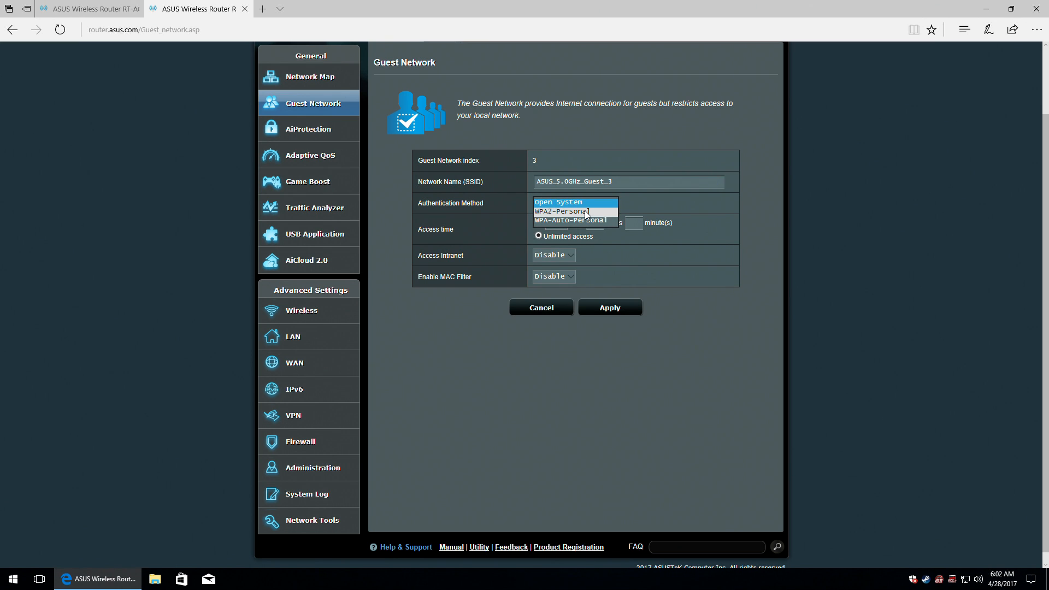
pyautogui.click(705, 277)
pyautogui.click(577, 203)
pyautogui.click(558, 212)
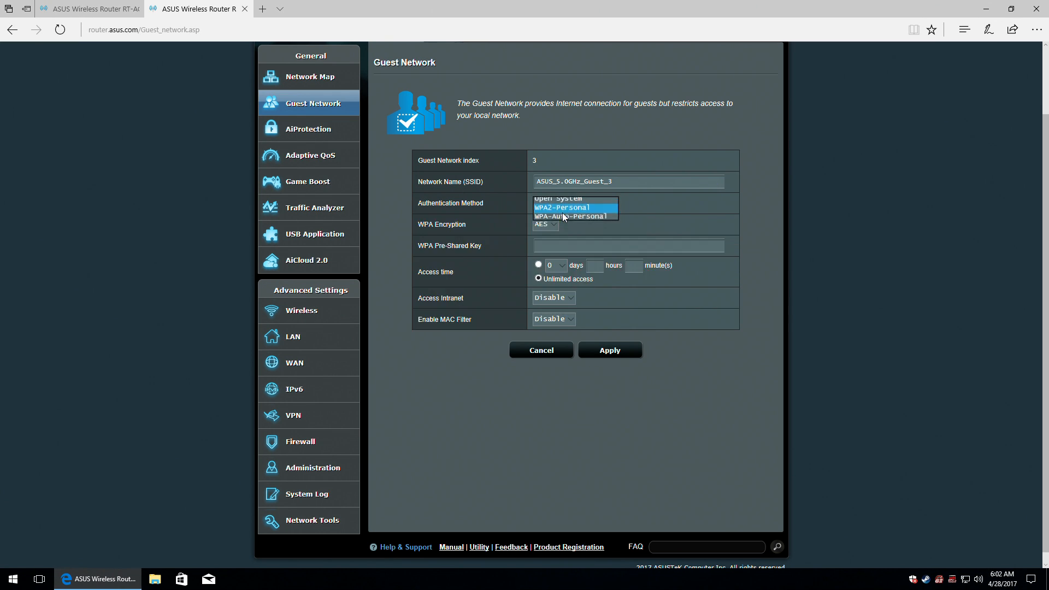
pyautogui.click(564, 246)
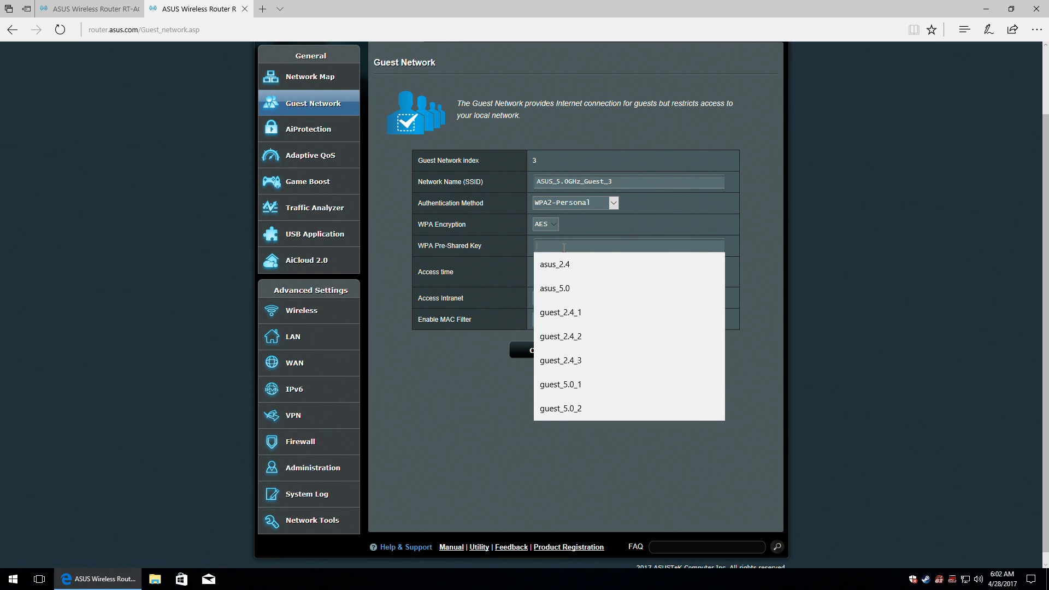
pyautogui.click(595, 408)
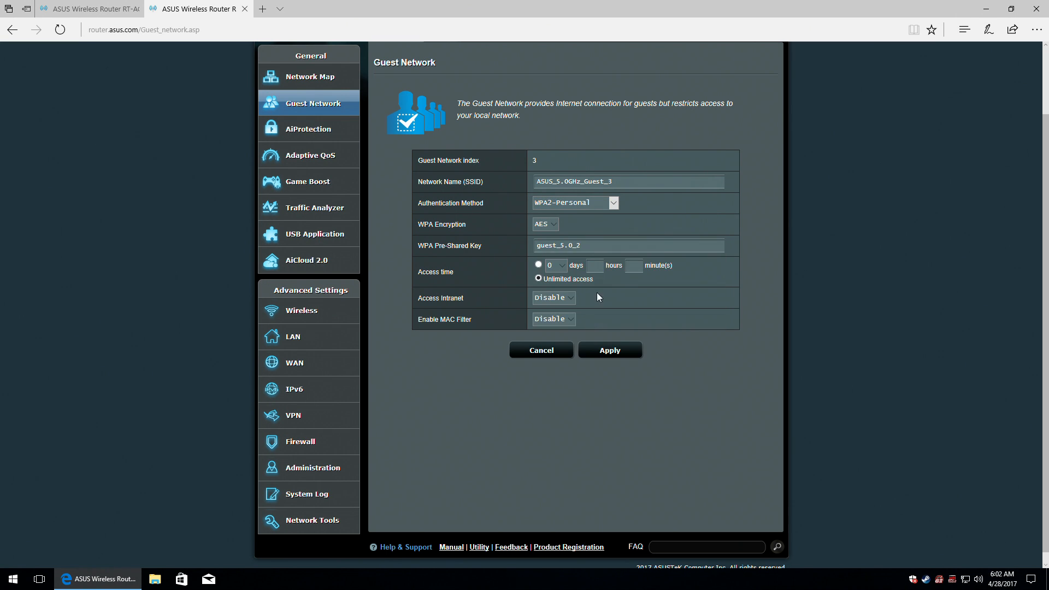
pyautogui.click(612, 246)
pyautogui.press('BackSpace')
pyautogui.click(556, 299)
pyautogui.click(556, 300)
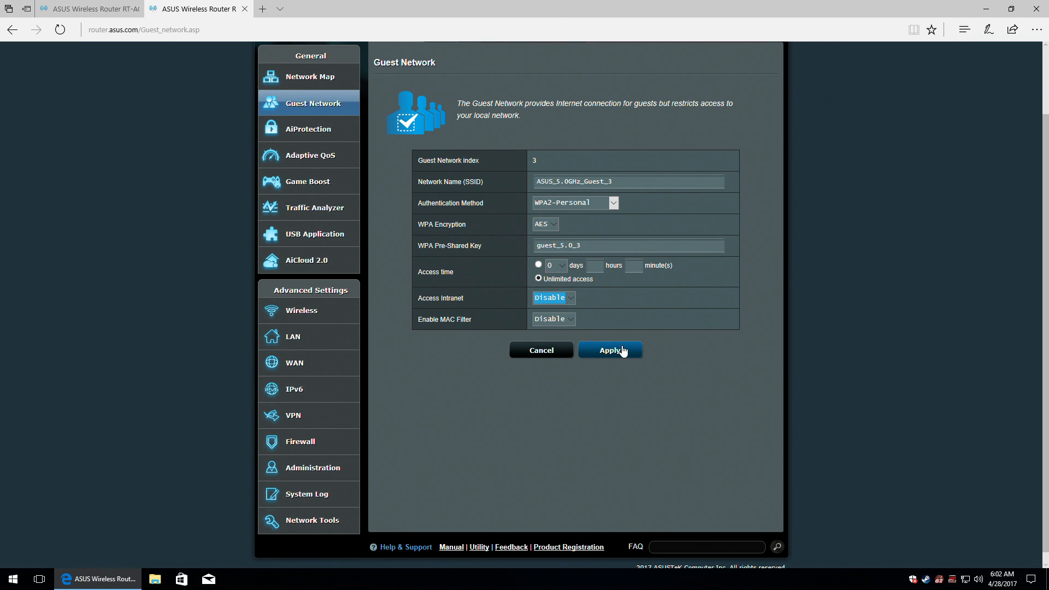
pyautogui.click(622, 350)
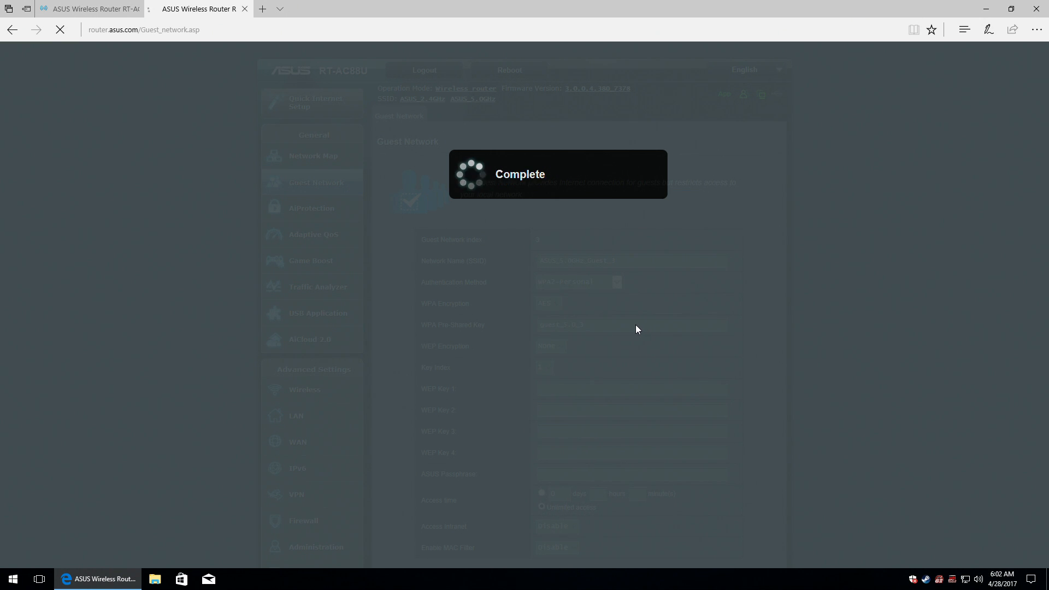
# Go to the AiProtection page from the left sidebar.
pyautogui.scroll(-2, 623, 323)
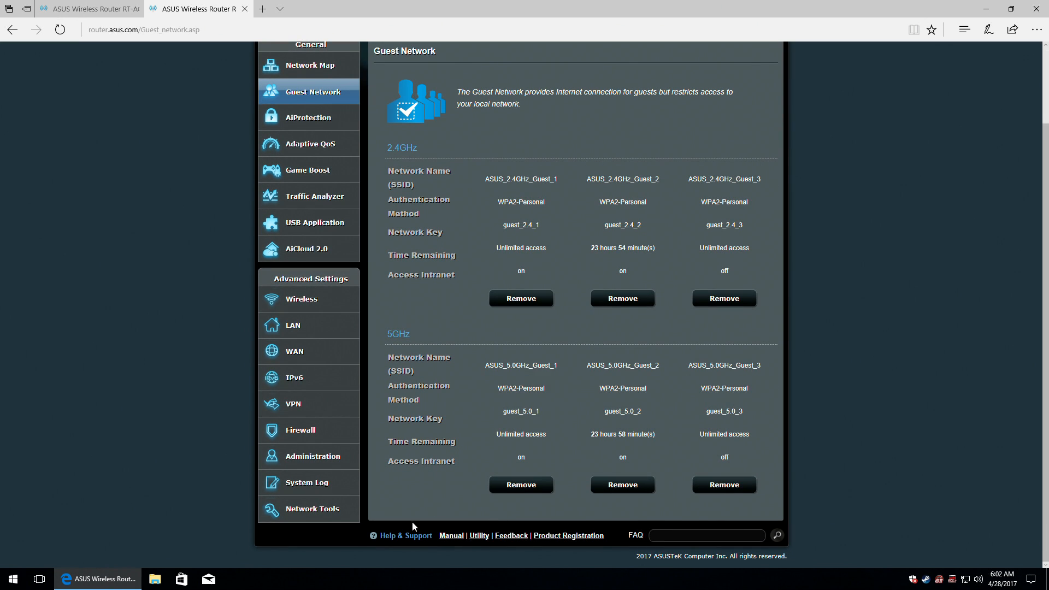
pyautogui.scroll(2, 385, 330)
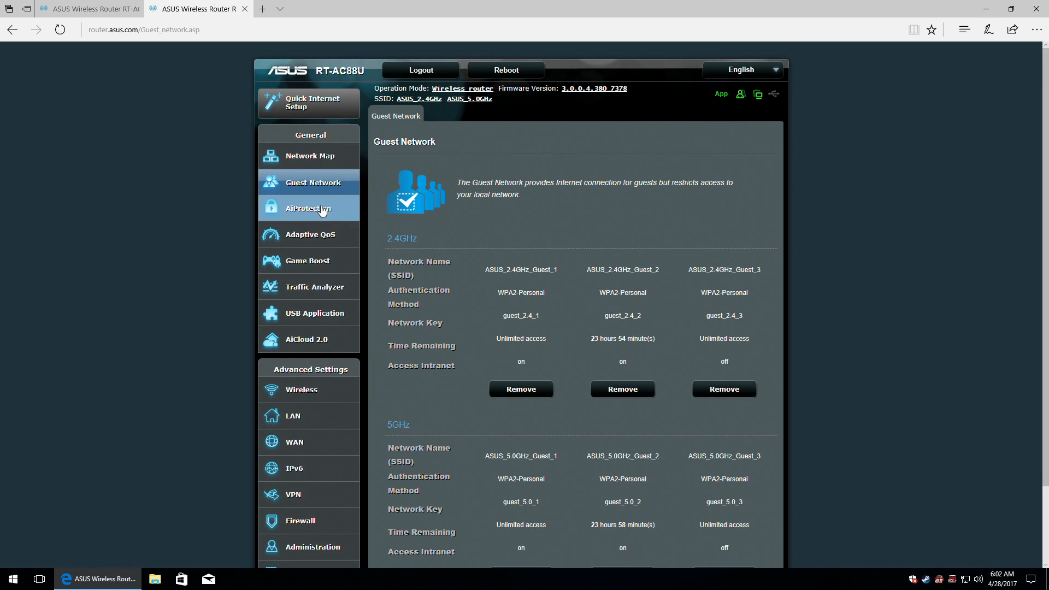
pyautogui.click(276, 209)
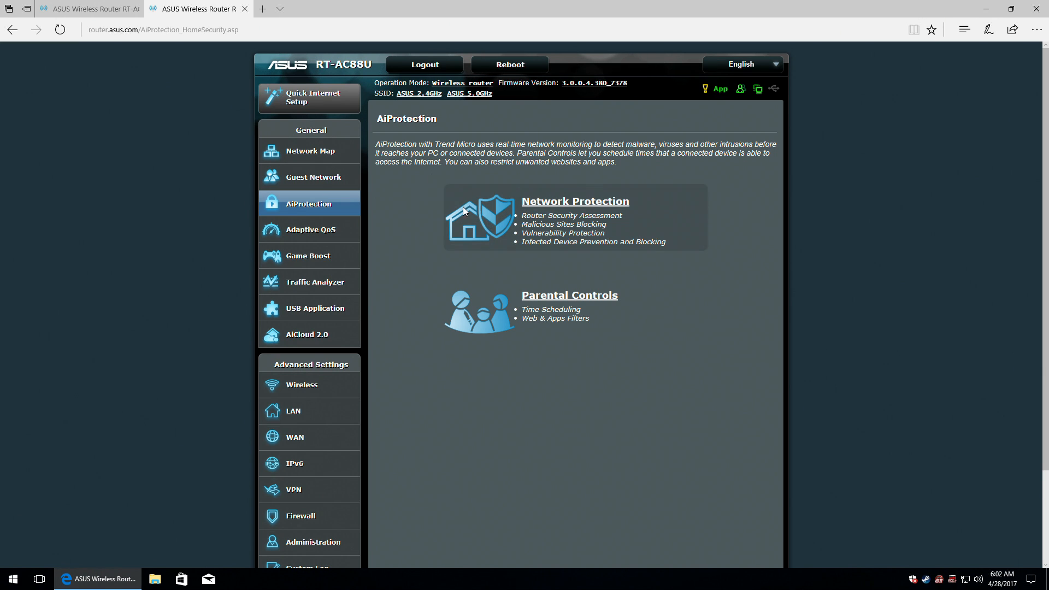
# Open Network Protection, read its FAQ in a new tab, then close that tab.
pyautogui.click(507, 217)
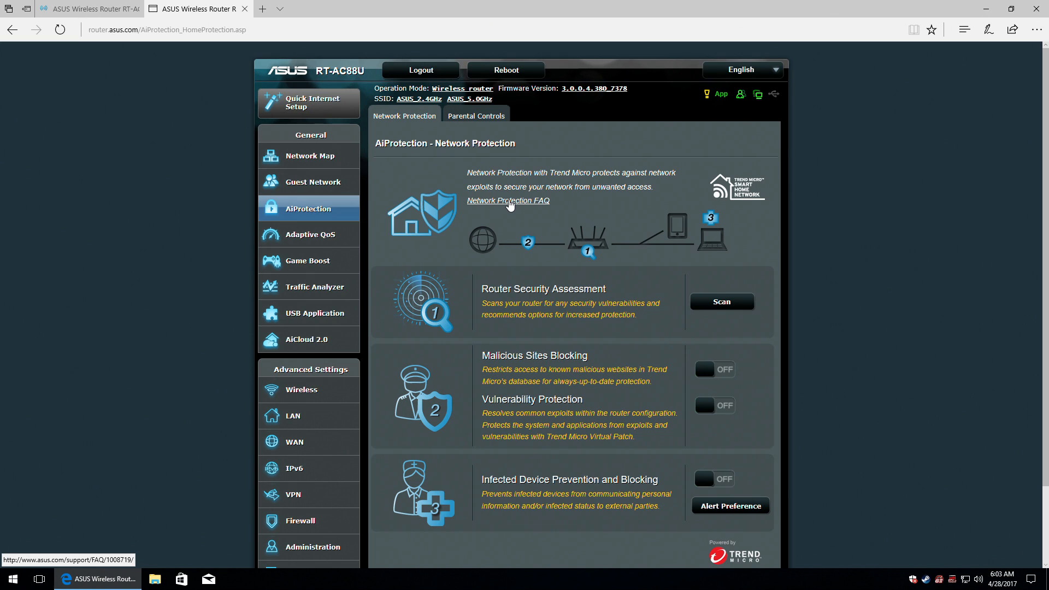
pyautogui.click(510, 201)
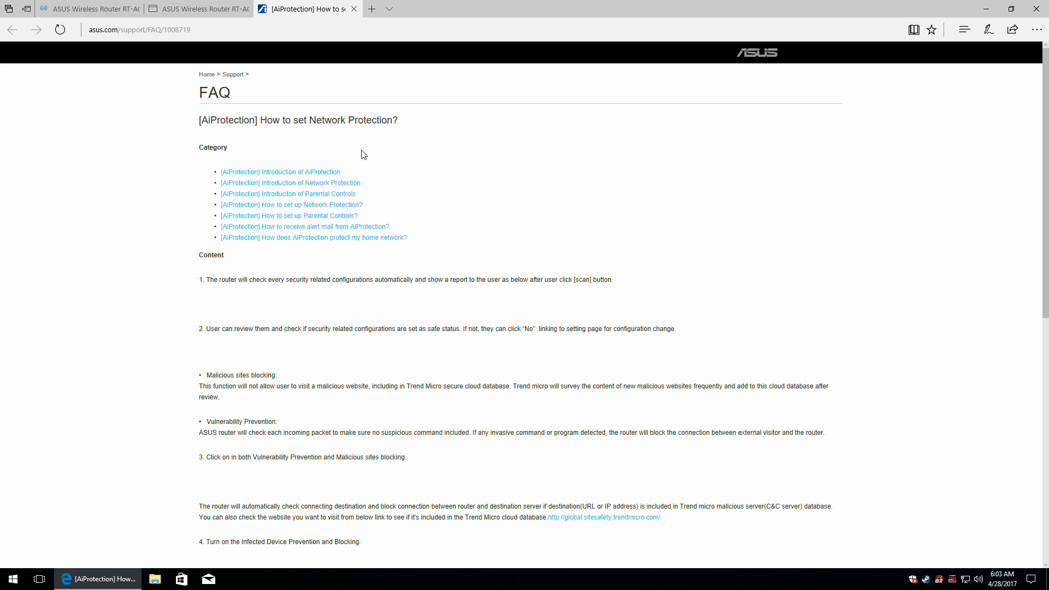
pyautogui.scroll(-9, 364, 154)
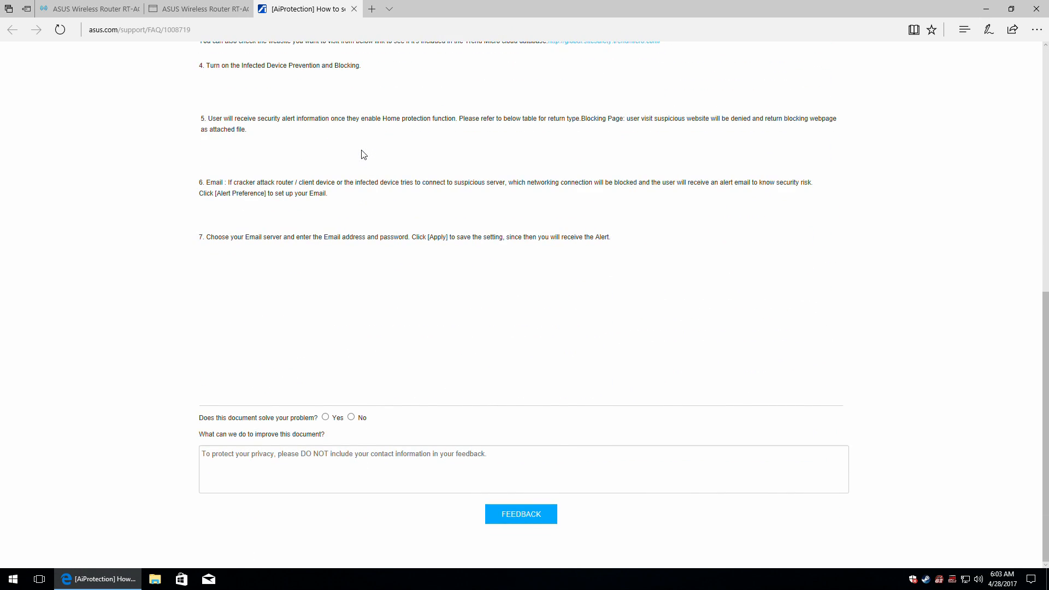
pyautogui.scroll(9, 364, 155)
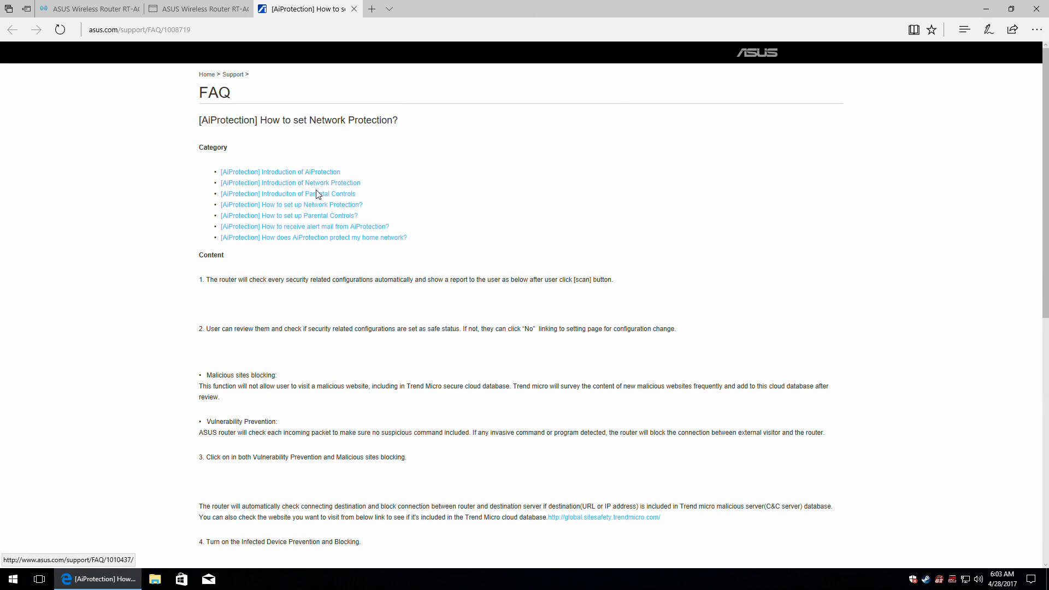
pyautogui.click(354, 9)
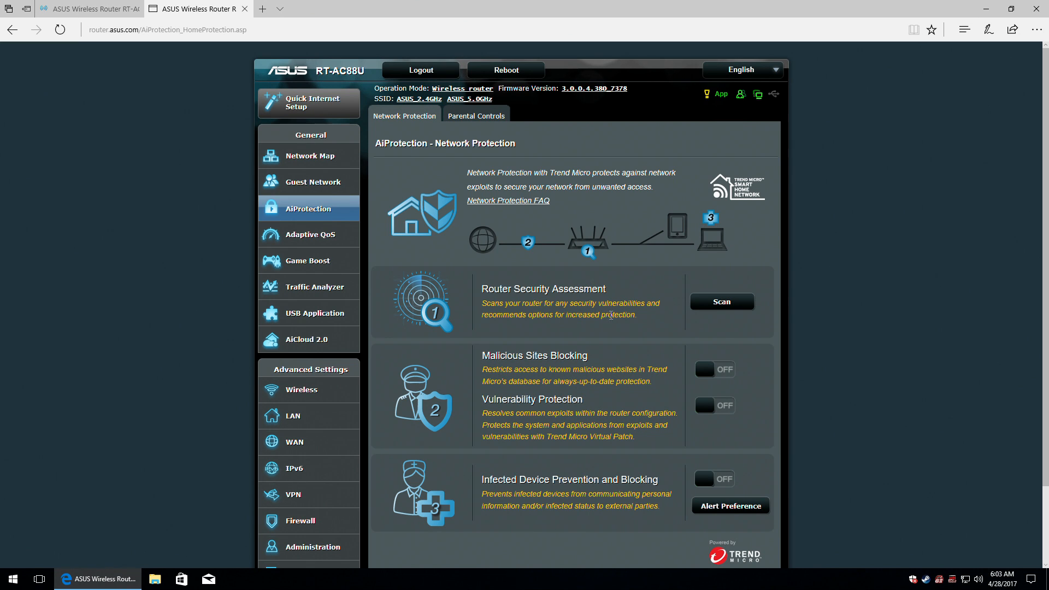
# Run the router security assessment scan and review its results.
pyautogui.click(713, 302)
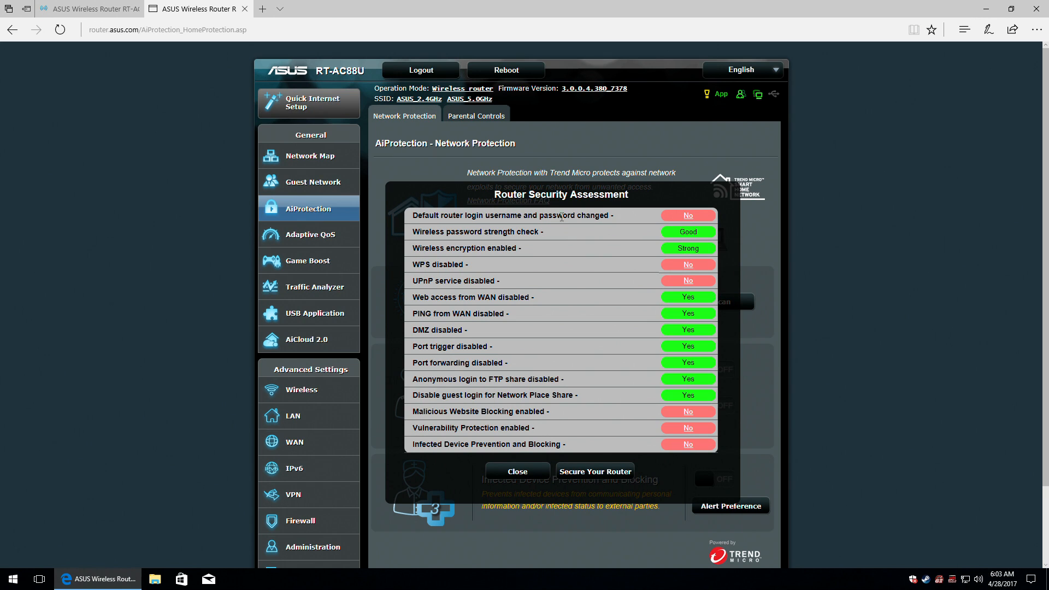
pyautogui.moveTo(698, 215)
pyautogui.moveTo(690, 268)
pyautogui.scroll(-3, 687, 365)
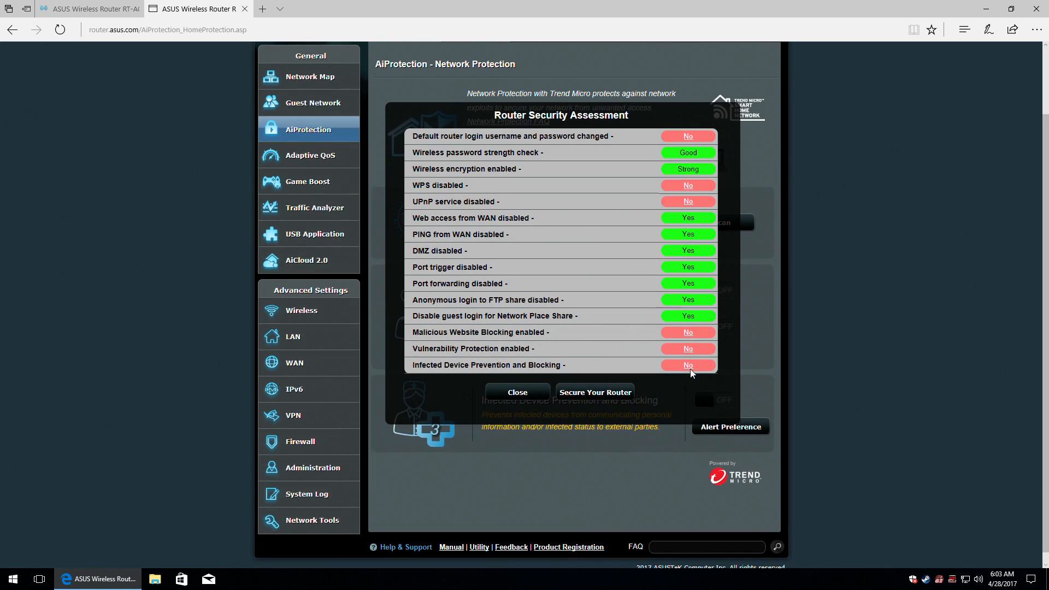
pyautogui.scroll(3, 690, 368)
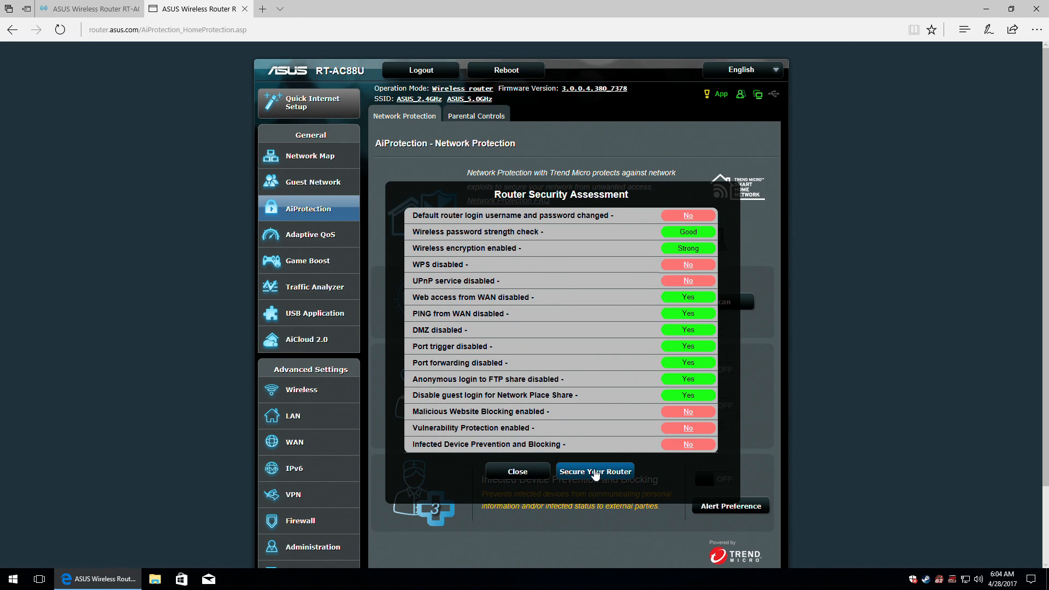
# Secure the router with the recommended protections, rescan to confirm, and close the results.
pyautogui.click(596, 473)
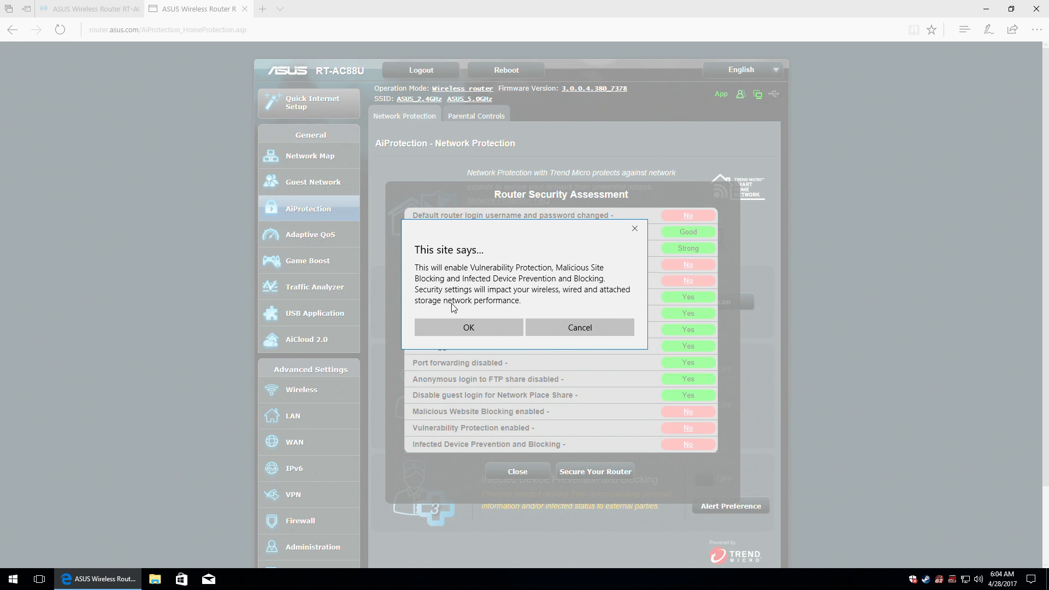
pyautogui.click(481, 328)
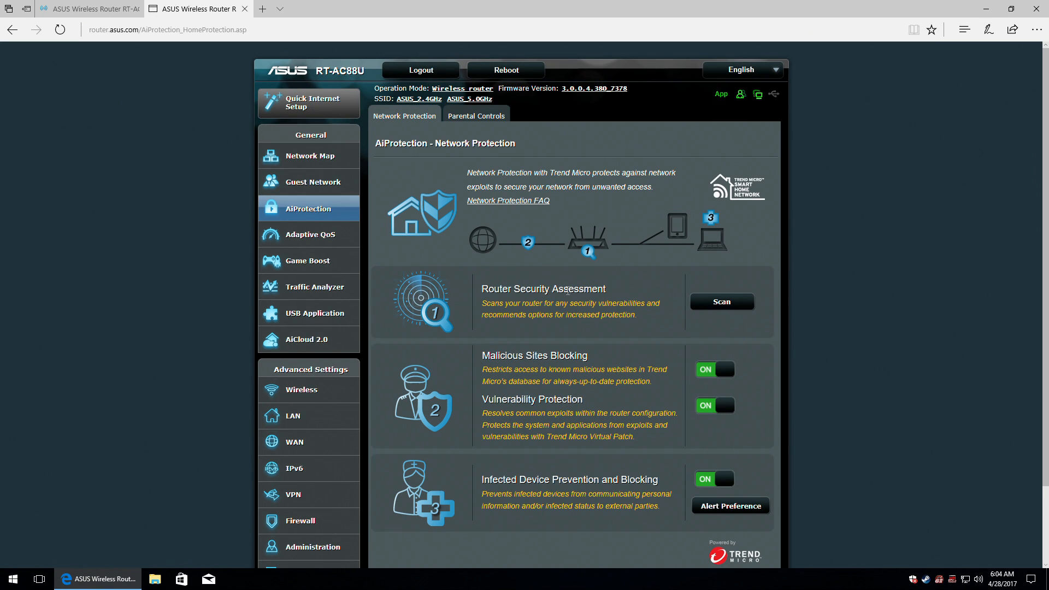
pyautogui.click(738, 305)
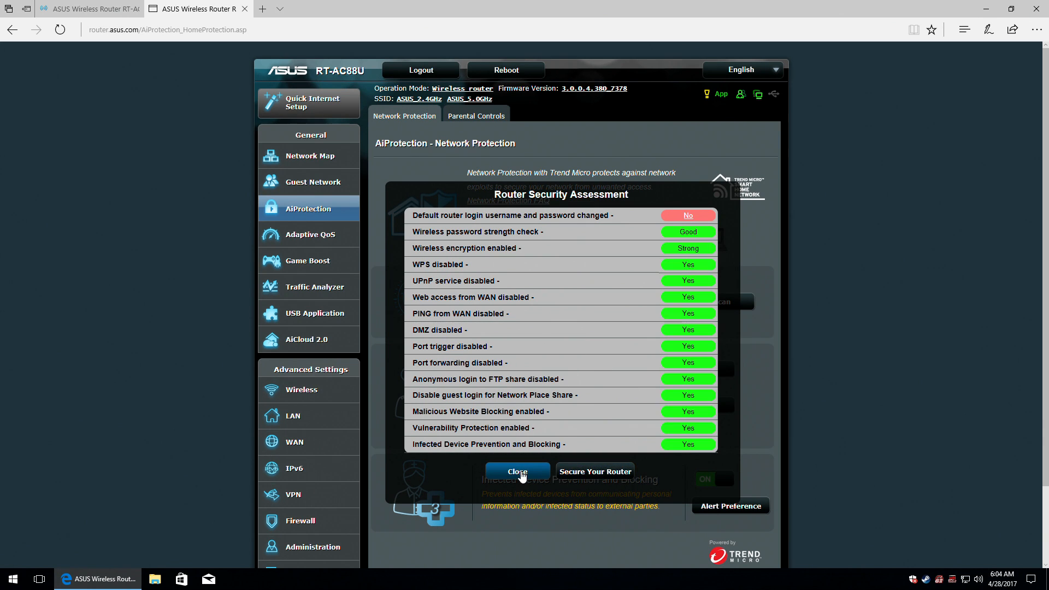
pyautogui.click(519, 473)
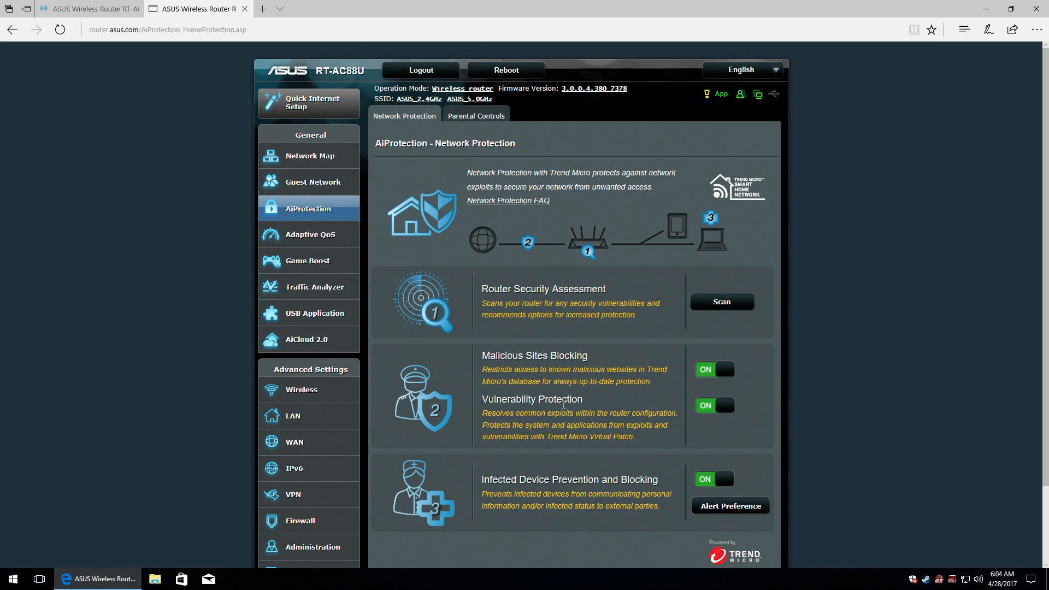
pyautogui.scroll(-2, 563, 404)
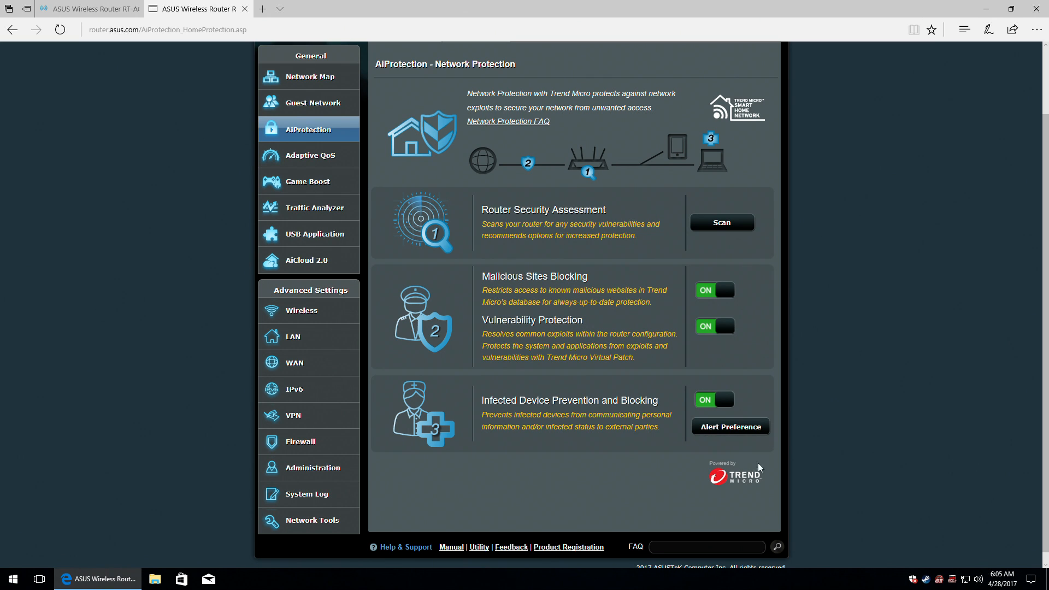
pyautogui.click(756, 432)
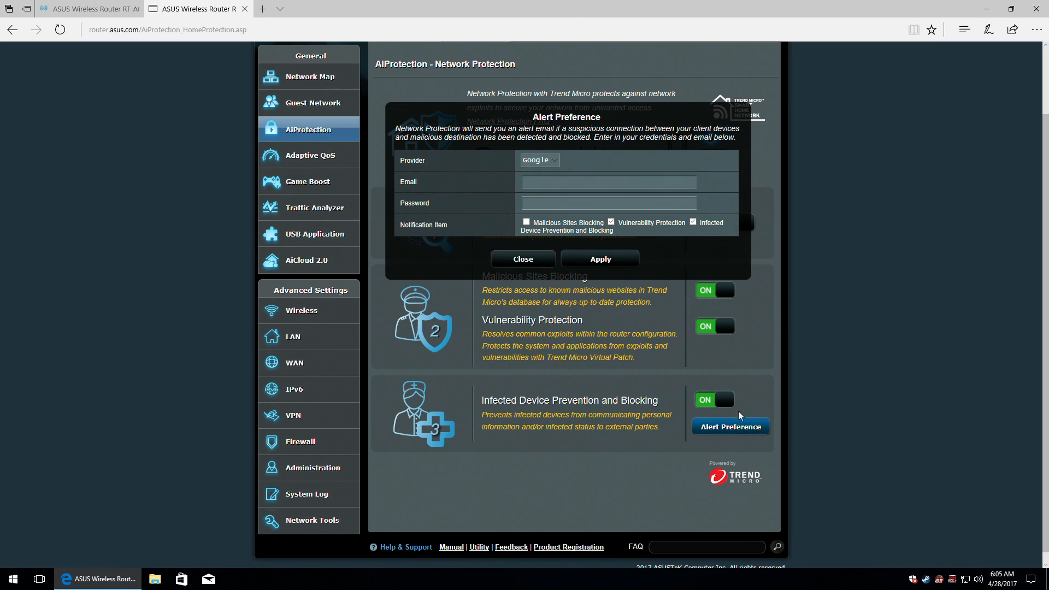
pyautogui.click(556, 160)
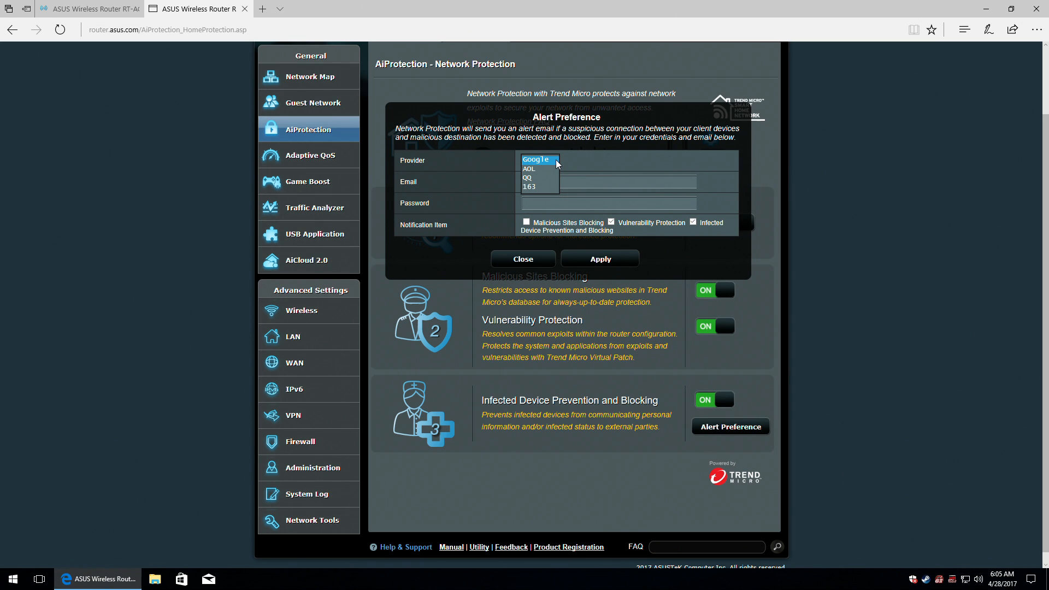
pyautogui.click(556, 162)
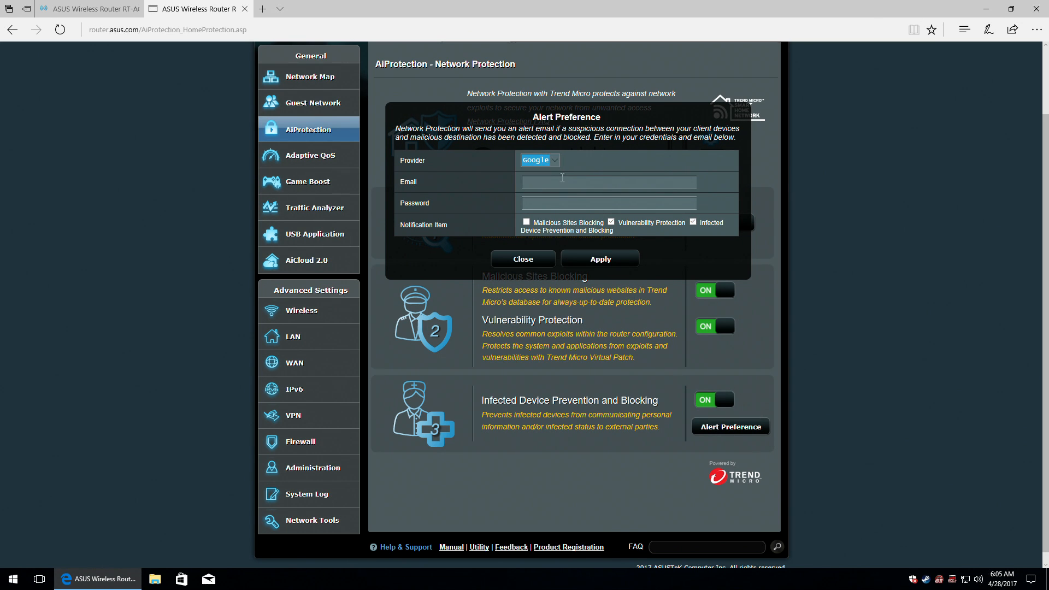
pyautogui.click(563, 181)
pyautogui.click(524, 261)
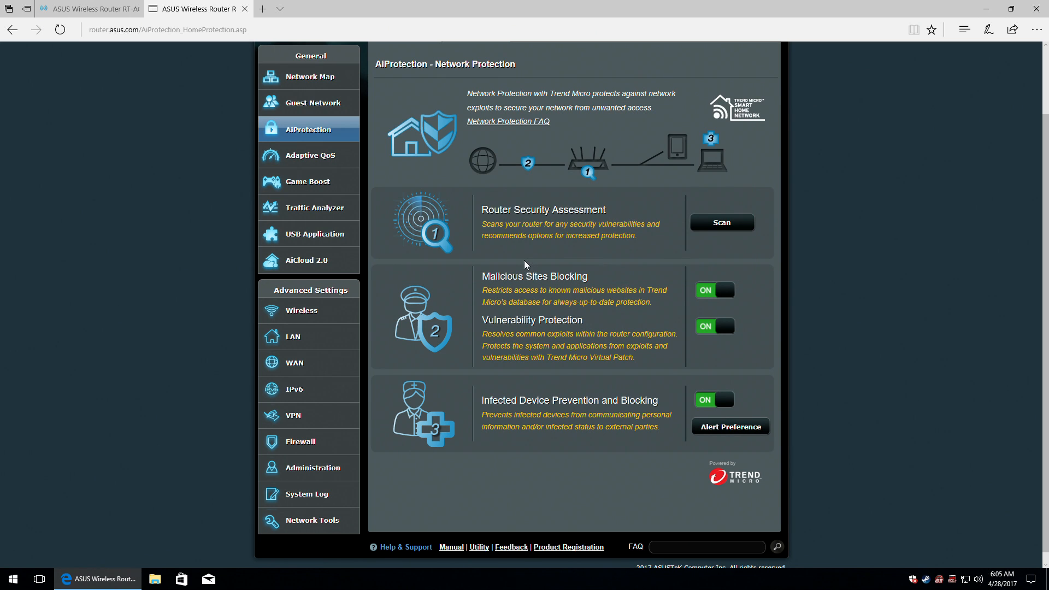
pyautogui.scroll(2, 525, 265)
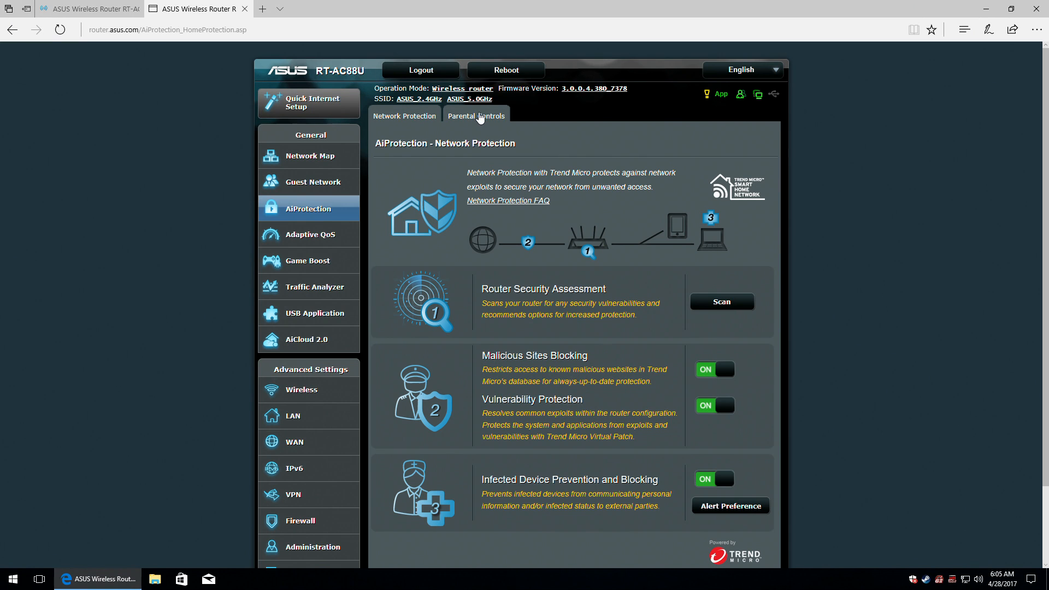
# Open Parental Controls, glance at Time Scheduling, and return to Web & Apps Filters.
pyautogui.click(480, 117)
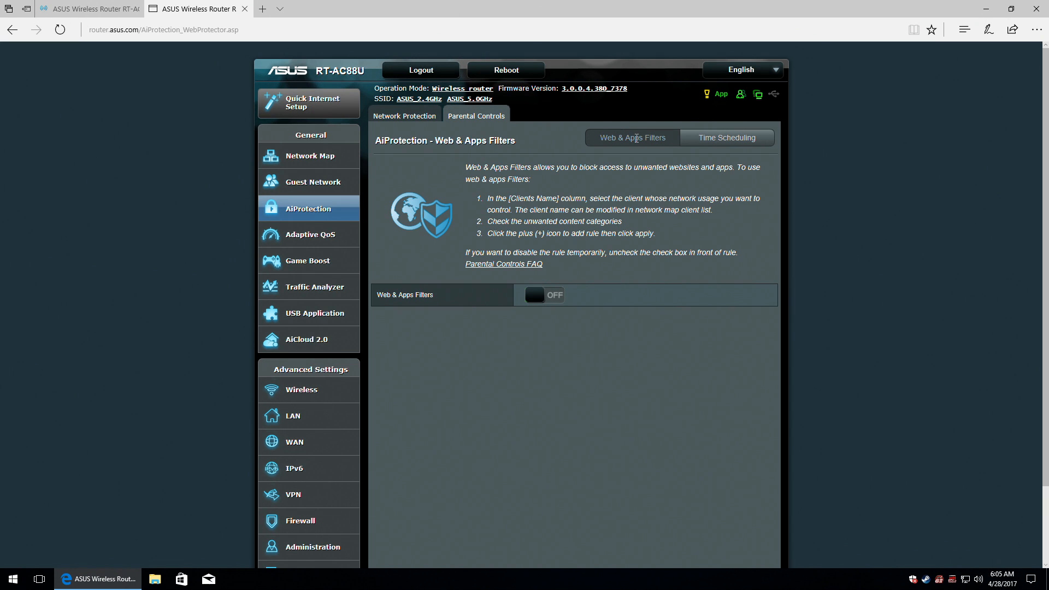
pyautogui.click(708, 138)
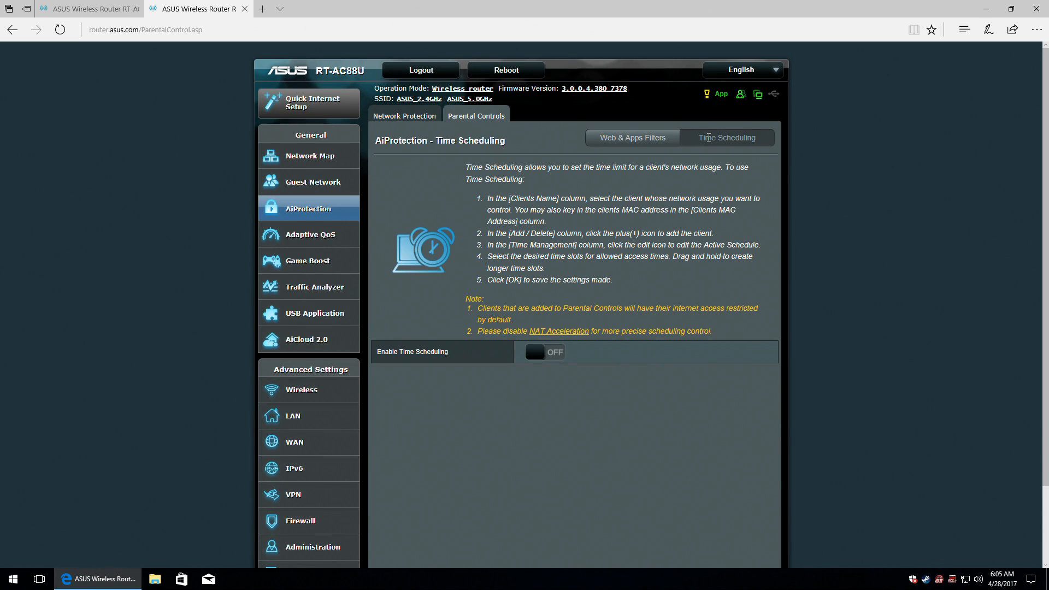
pyautogui.click(636, 140)
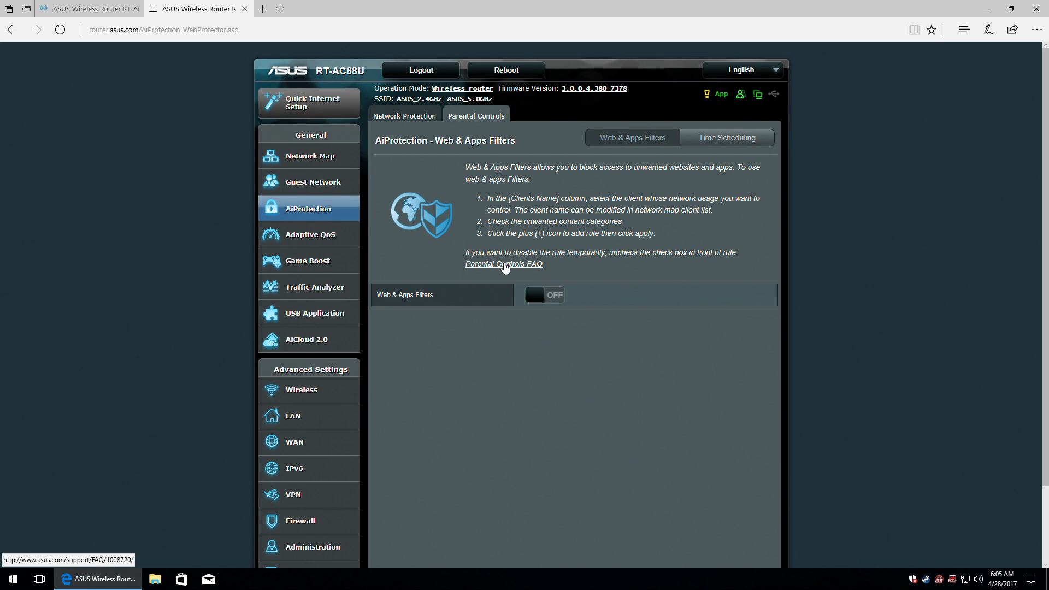
# Read through the Parental Controls FAQ, close it, and switch Web & Apps Filters ON.
pyautogui.click(505, 265)
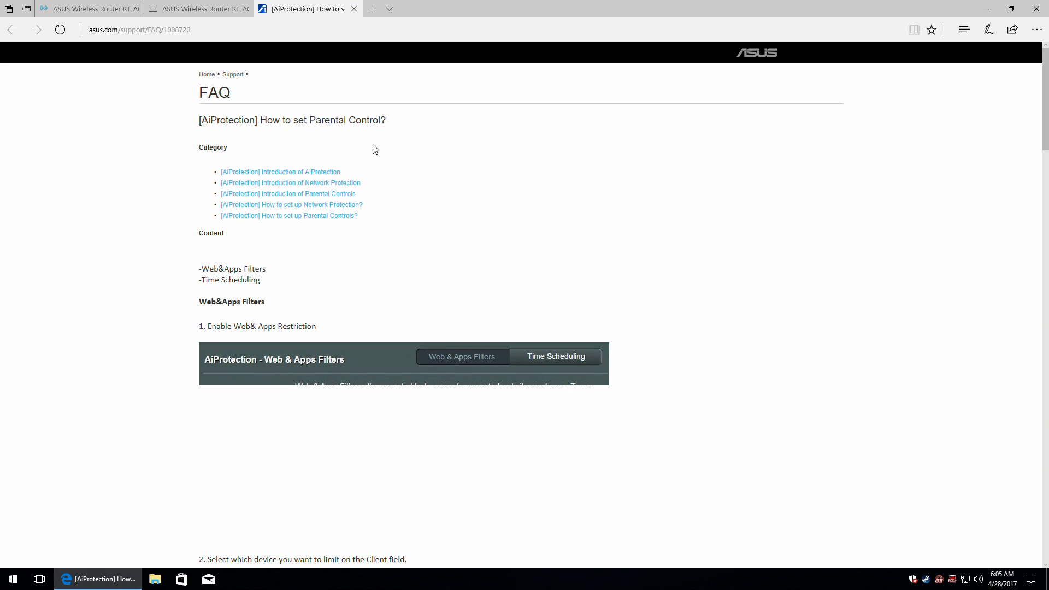
pyautogui.scroll(-15, 376, 147)
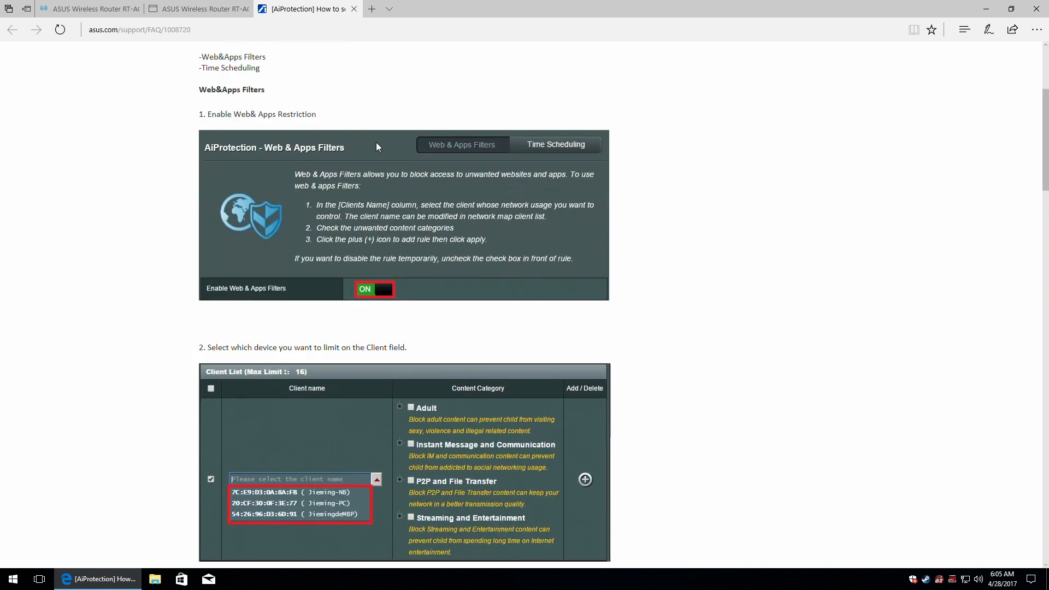
pyautogui.scroll(-20, 380, 146)
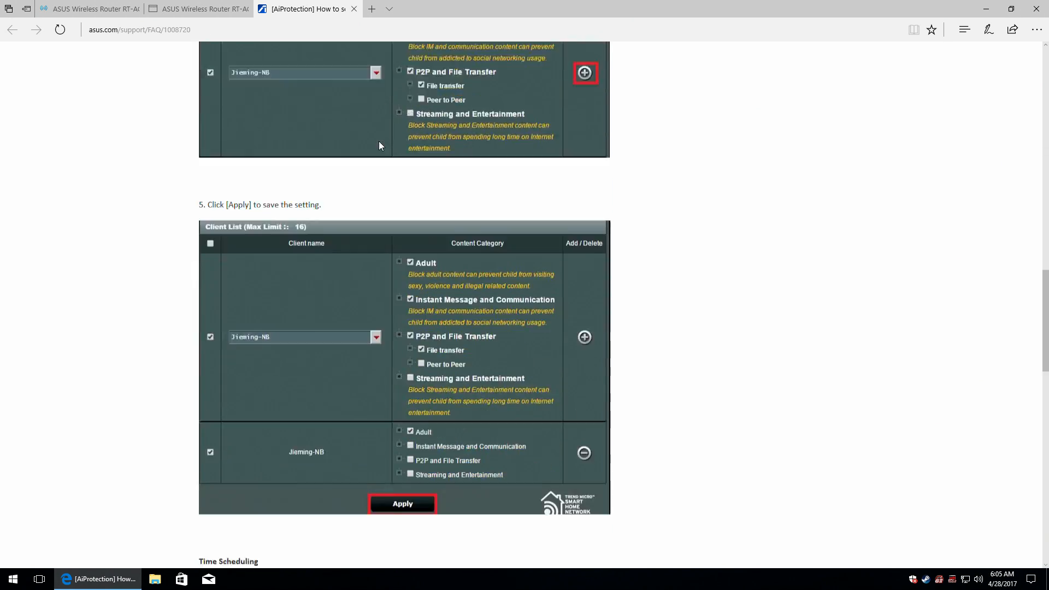
pyautogui.scroll(-3, 381, 146)
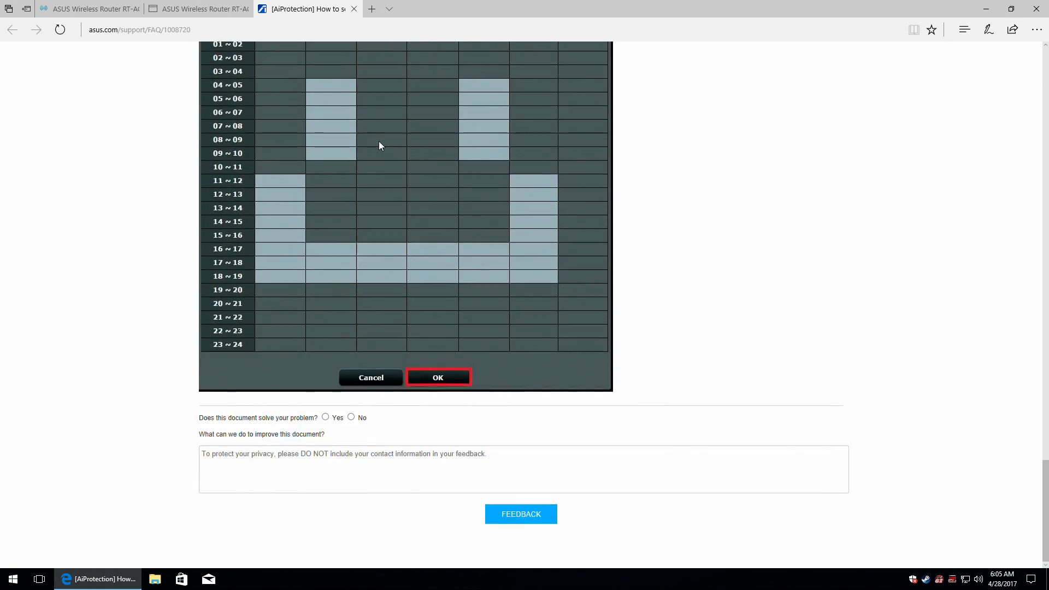
pyautogui.scroll(16, 381, 145)
pyautogui.scroll(7, 380, 145)
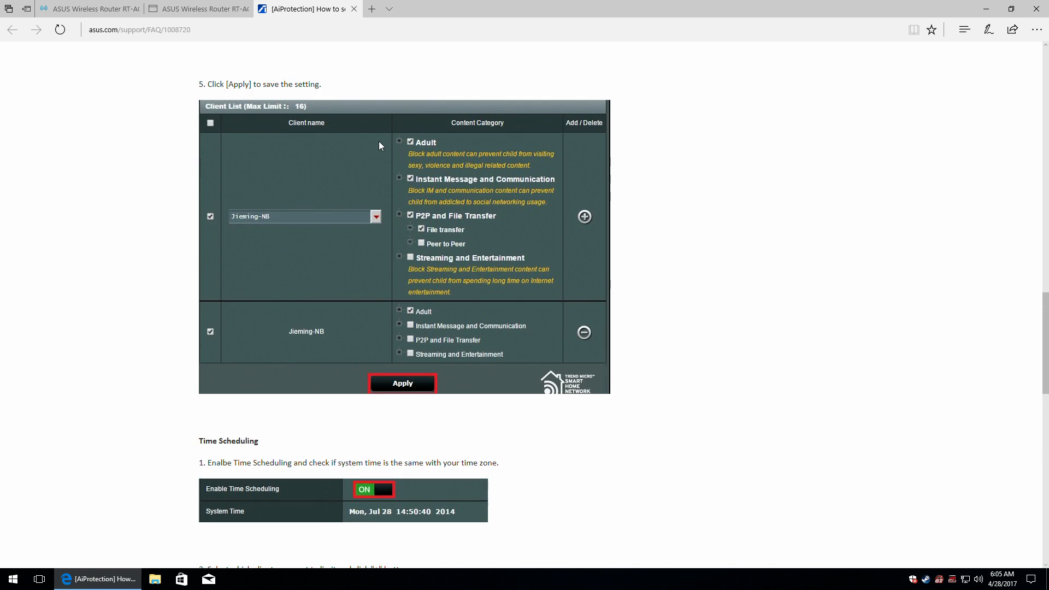
pyautogui.scroll(20, 379, 145)
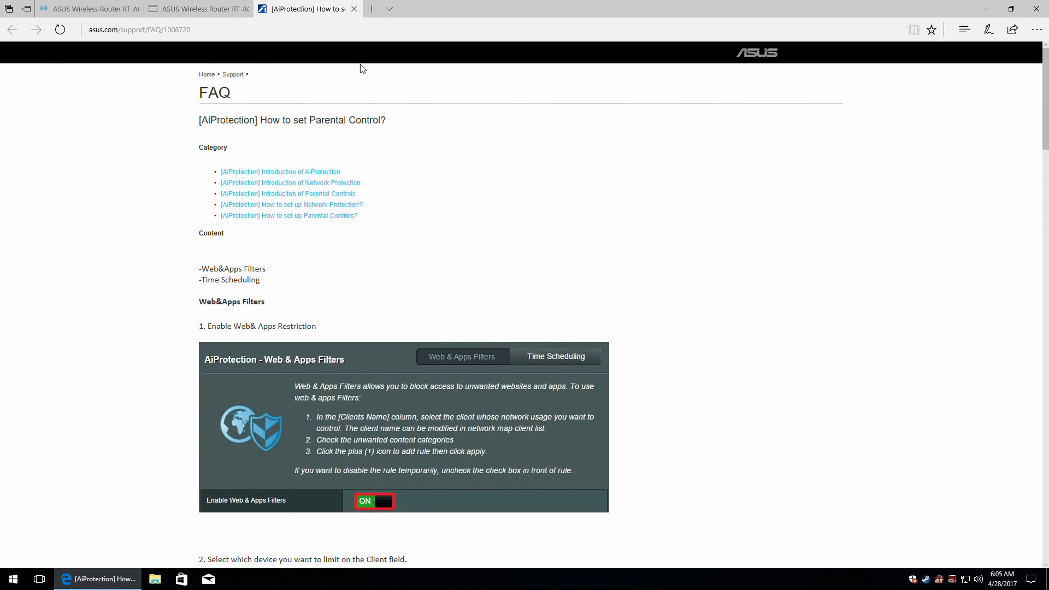
pyautogui.click(354, 9)
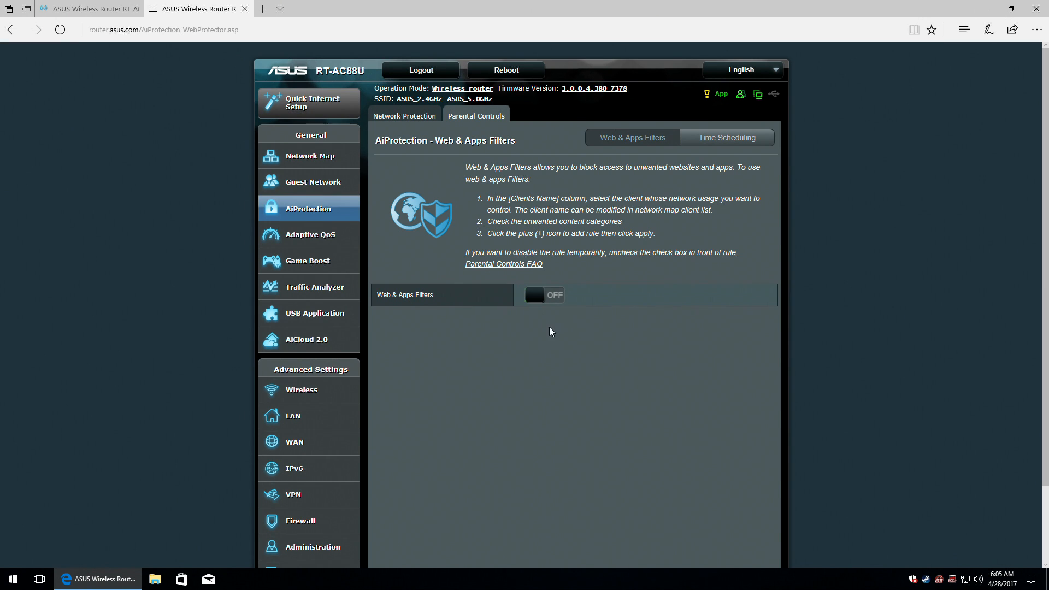
pyautogui.click(547, 295)
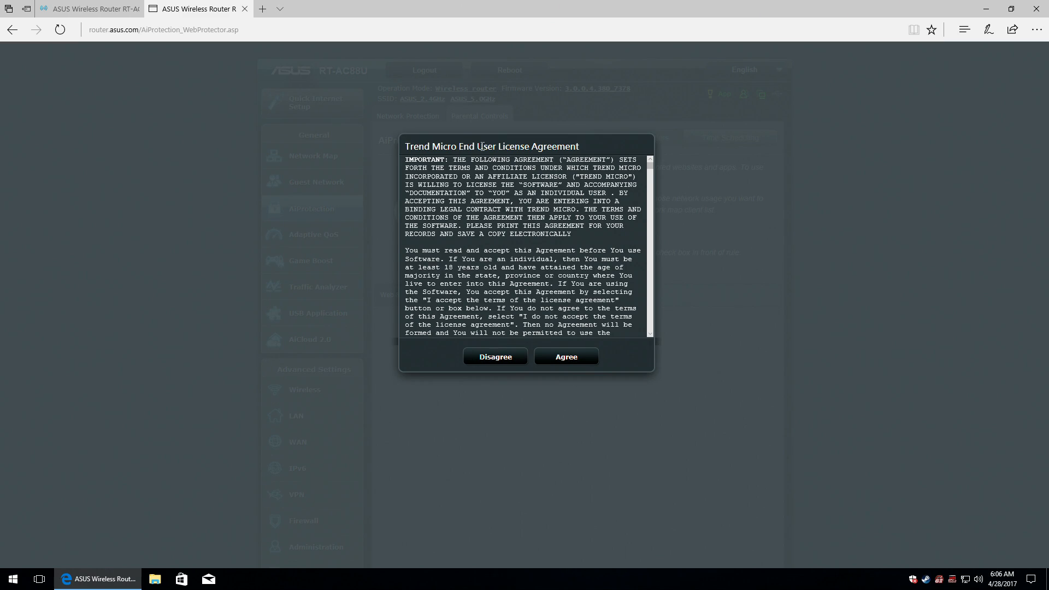
# Scroll through the Trend Micro licence agreement and agree to it.
pyautogui.moveTo(652, 164); pyautogui.dragTo(657, 337)
pyautogui.click(564, 357)
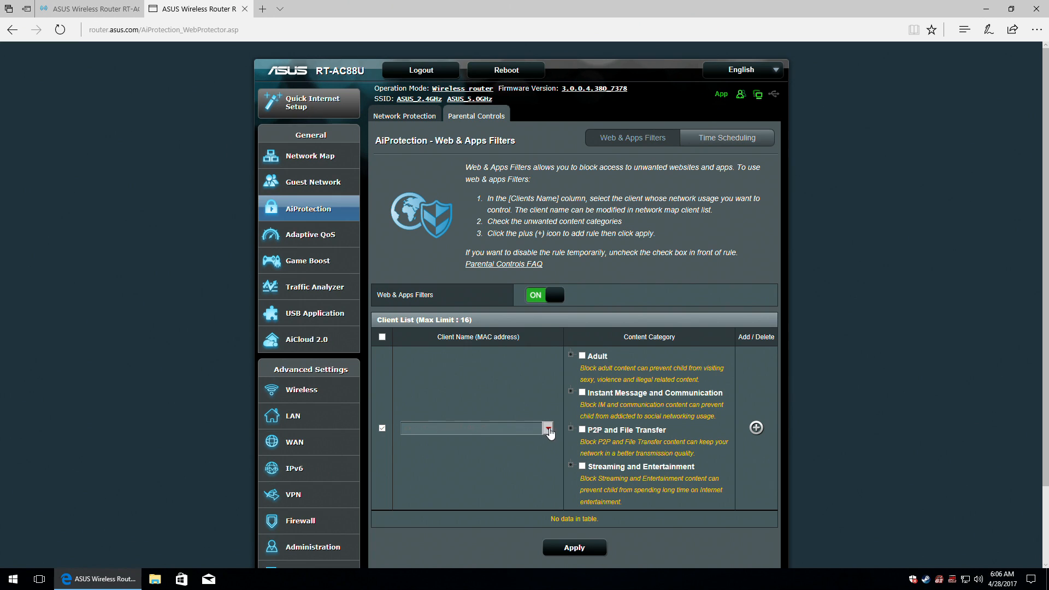
# Choose DESKTOP-JF1VNU0 and check Adult, Instant Messaging, Peer to Peer and Media Streaming, then try Apply.
pyautogui.click(547, 428)
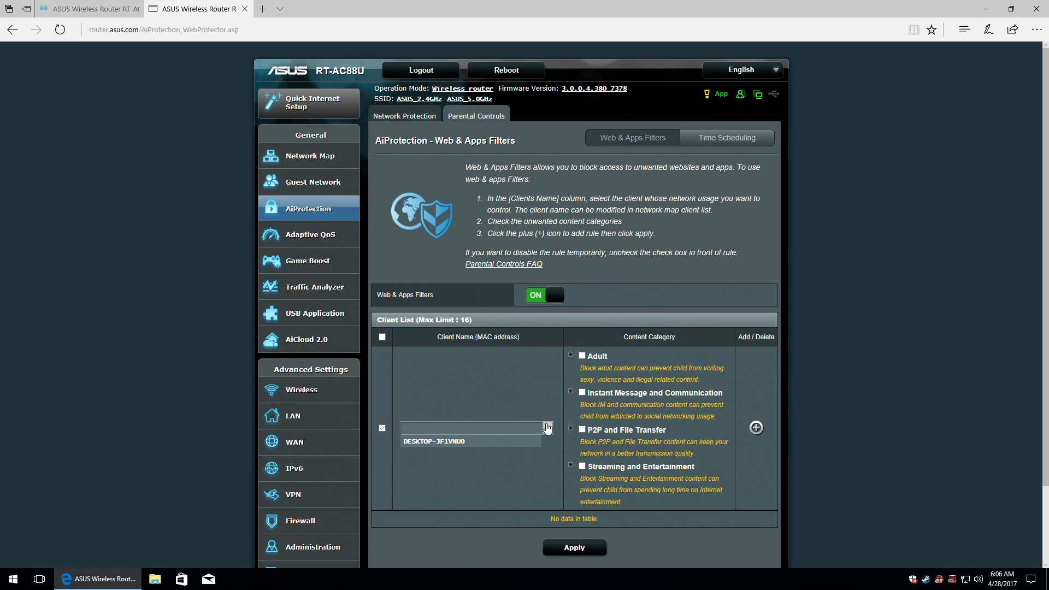
pyautogui.click(424, 440)
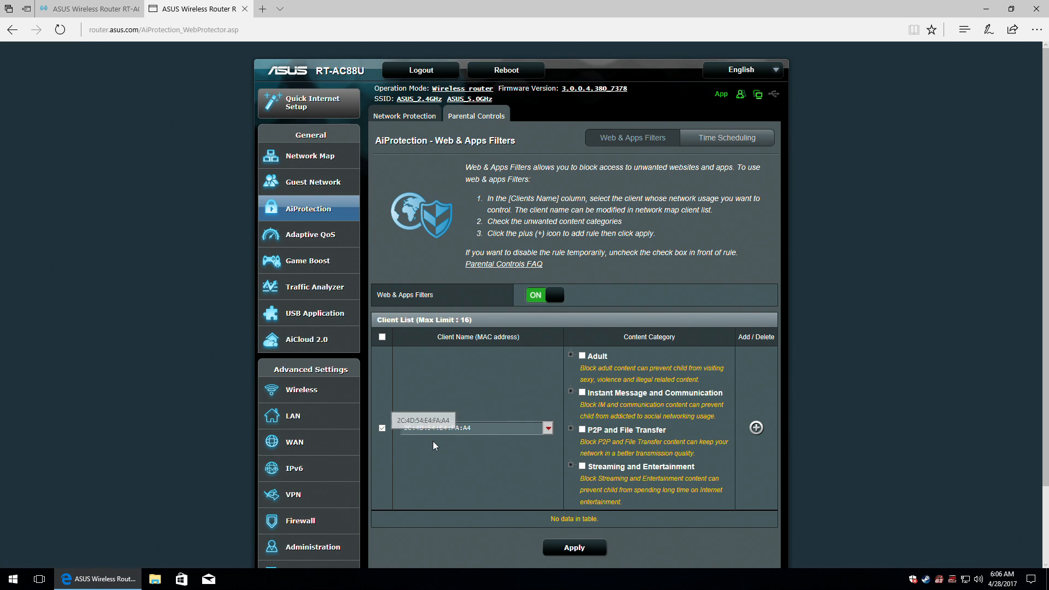
pyautogui.click(569, 355)
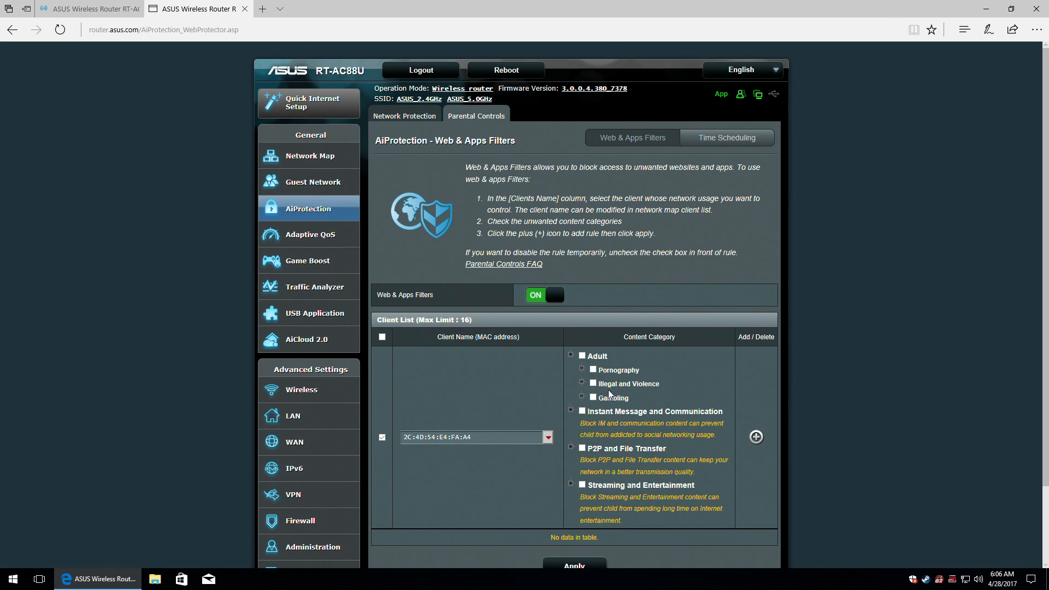
pyautogui.click(582, 356)
pyautogui.click(570, 410)
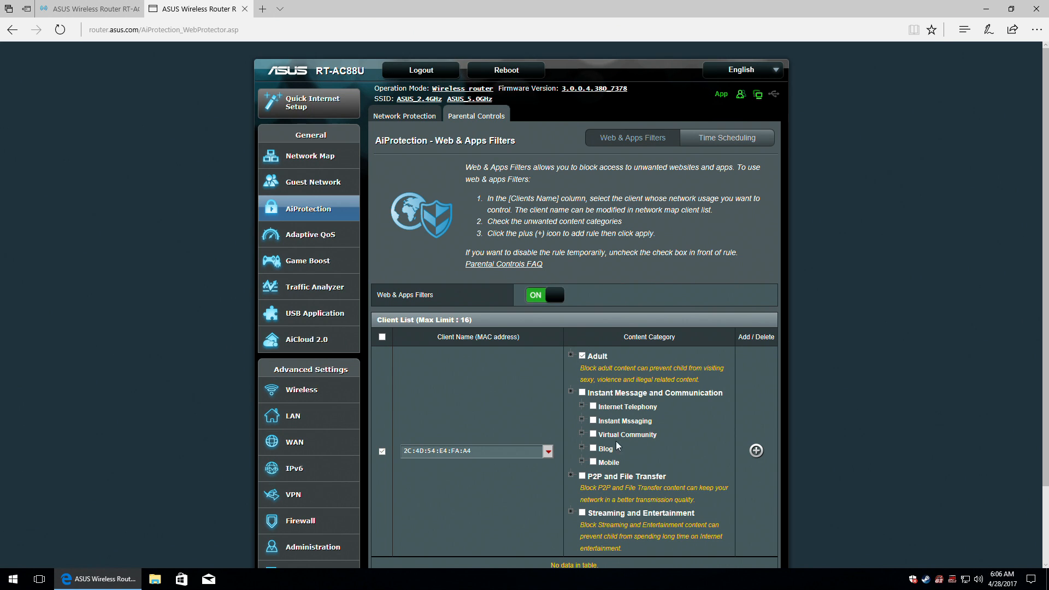
pyautogui.click(593, 422)
pyautogui.scroll(-3, 626, 463)
pyautogui.click(571, 395)
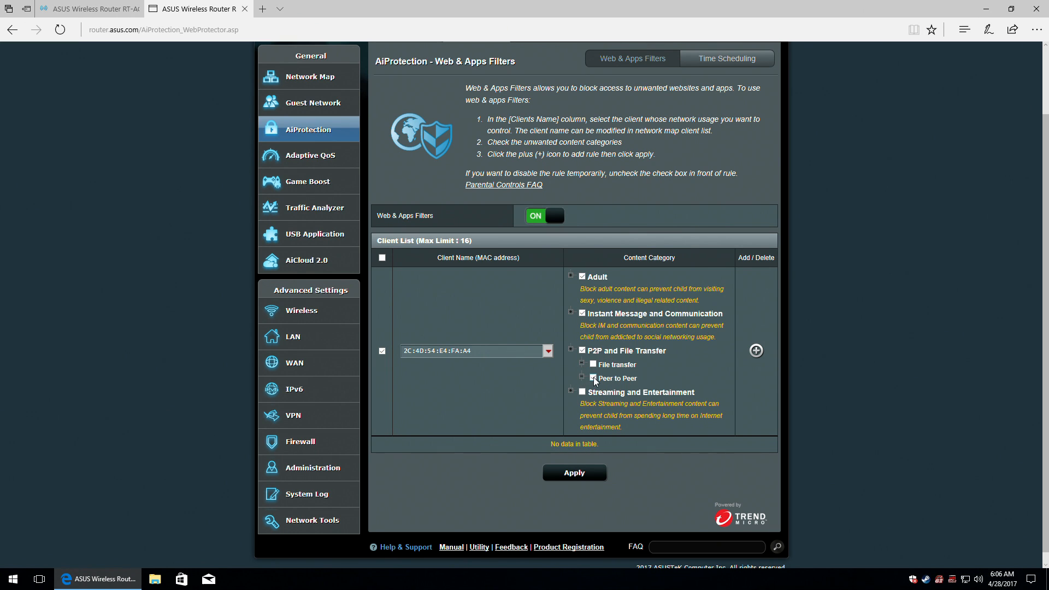
pyautogui.click(569, 391)
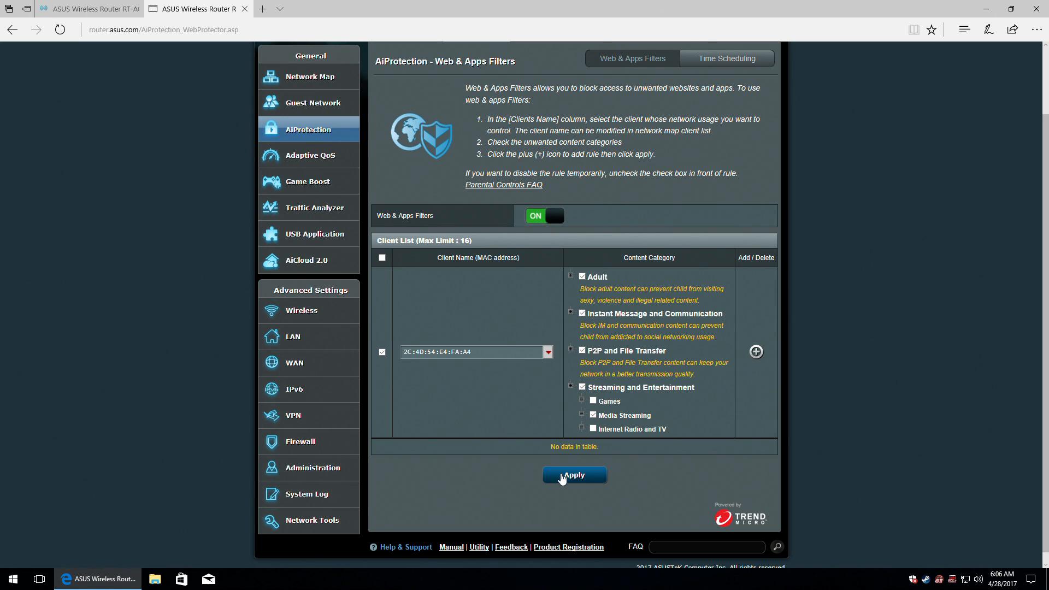
pyautogui.click(575, 477)
# Dismiss the add-rule-first warning and add the DESKTOP-JF1VNU0 rule to the client list.
pyautogui.click(577, 476)
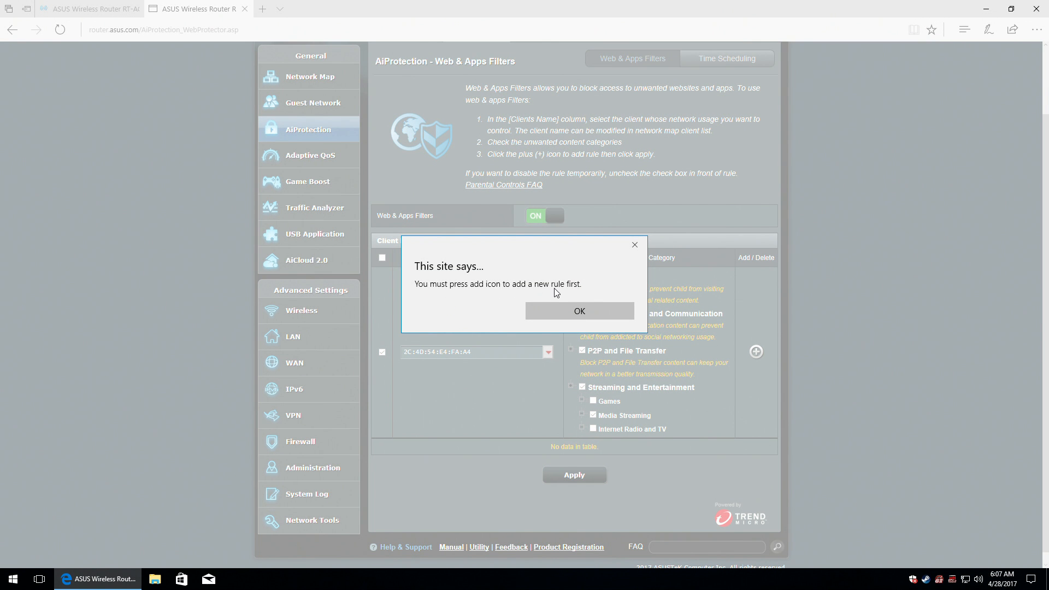
pyautogui.click(593, 317)
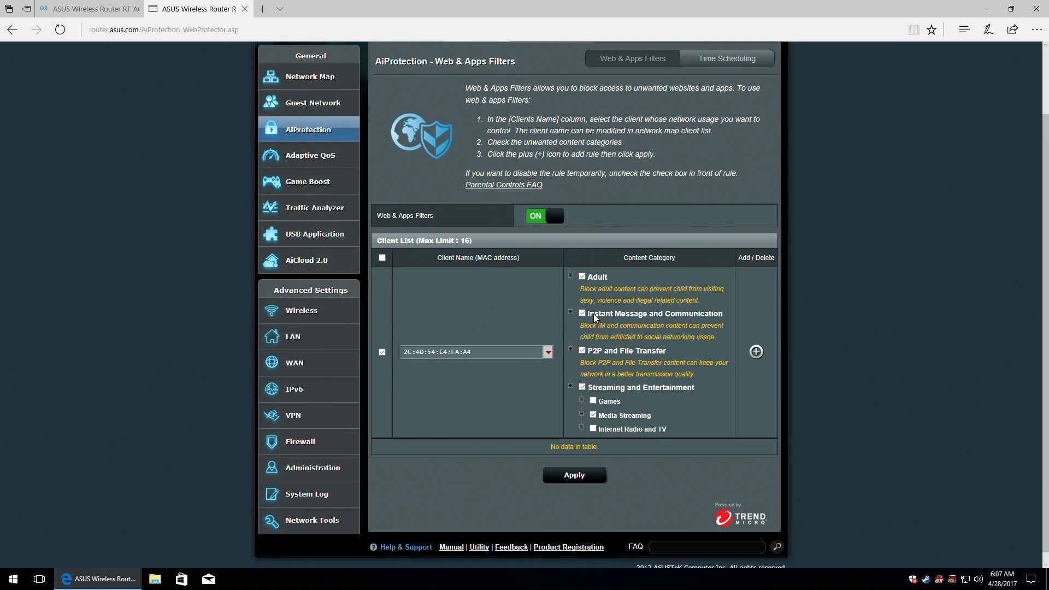
pyautogui.click(755, 351)
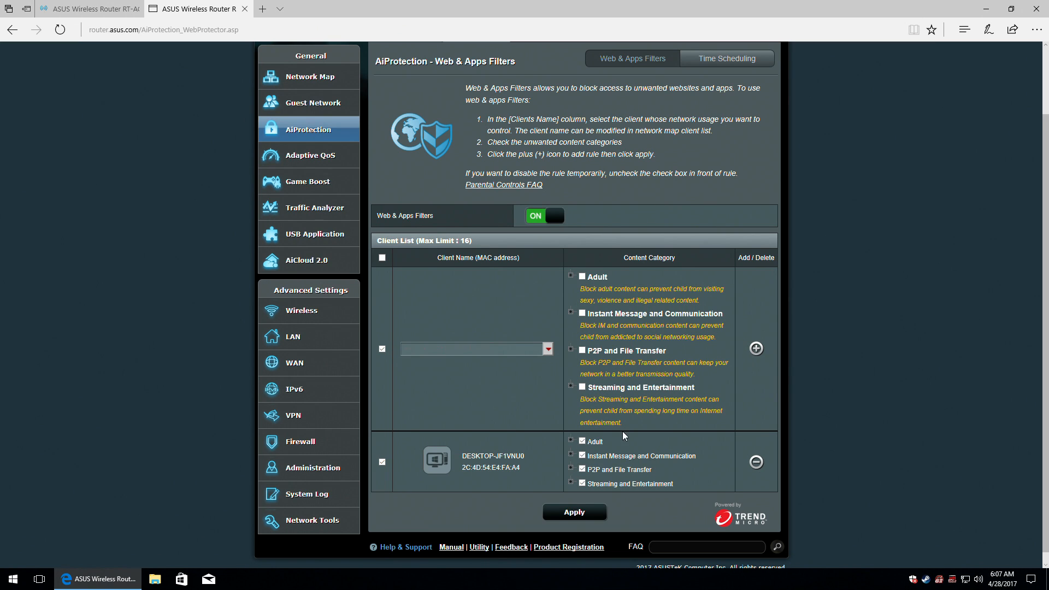
# Review the rule's Adult and Instant Message subitems, then apply and check the saved rule.
pyautogui.scroll(-1, 601, 442)
pyautogui.click(570, 430)
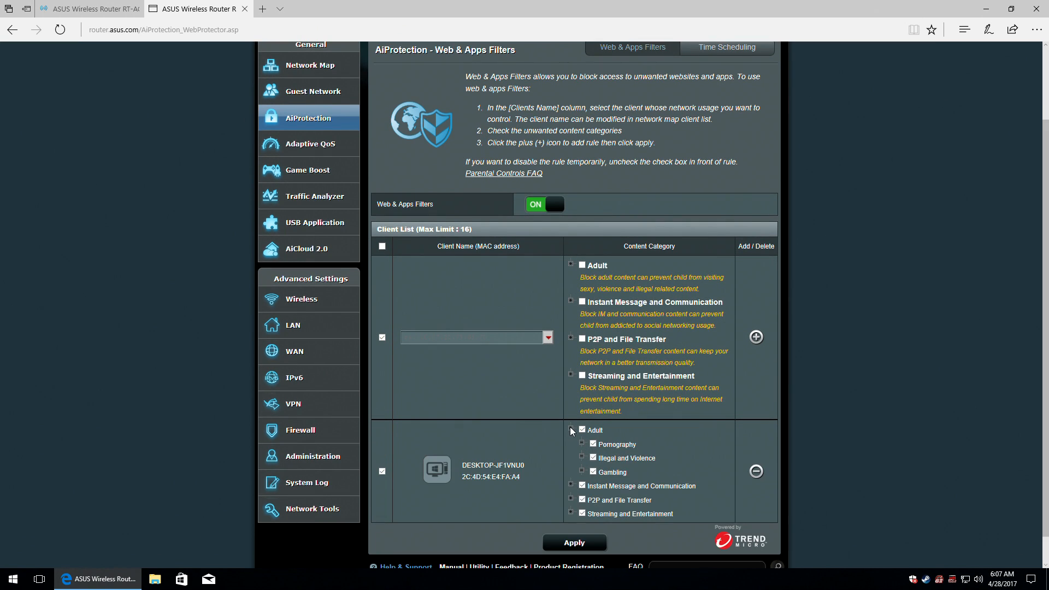
pyautogui.click(571, 430)
pyautogui.click(570, 444)
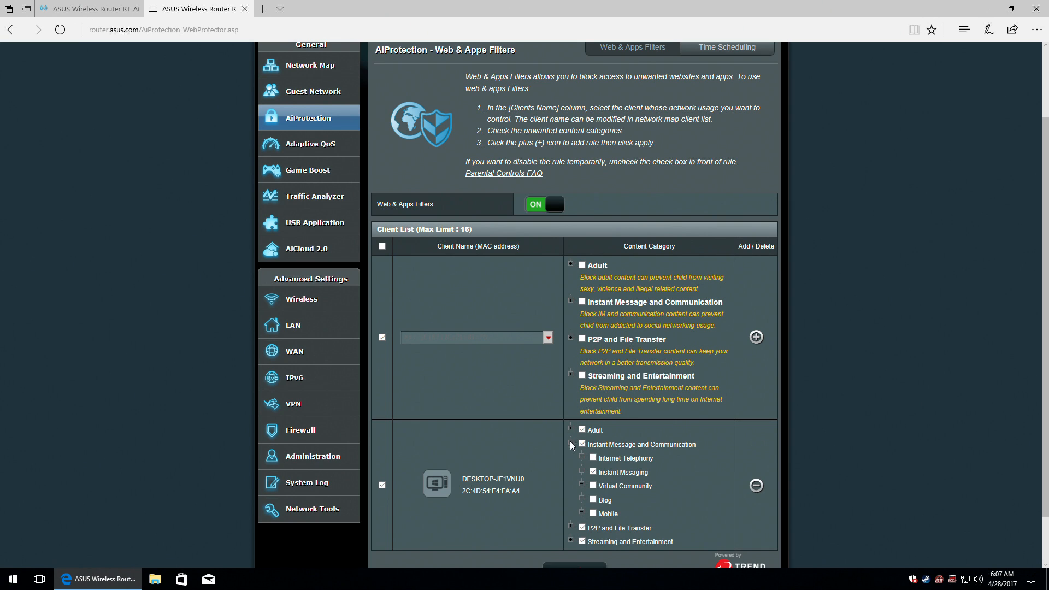
pyautogui.click(571, 444)
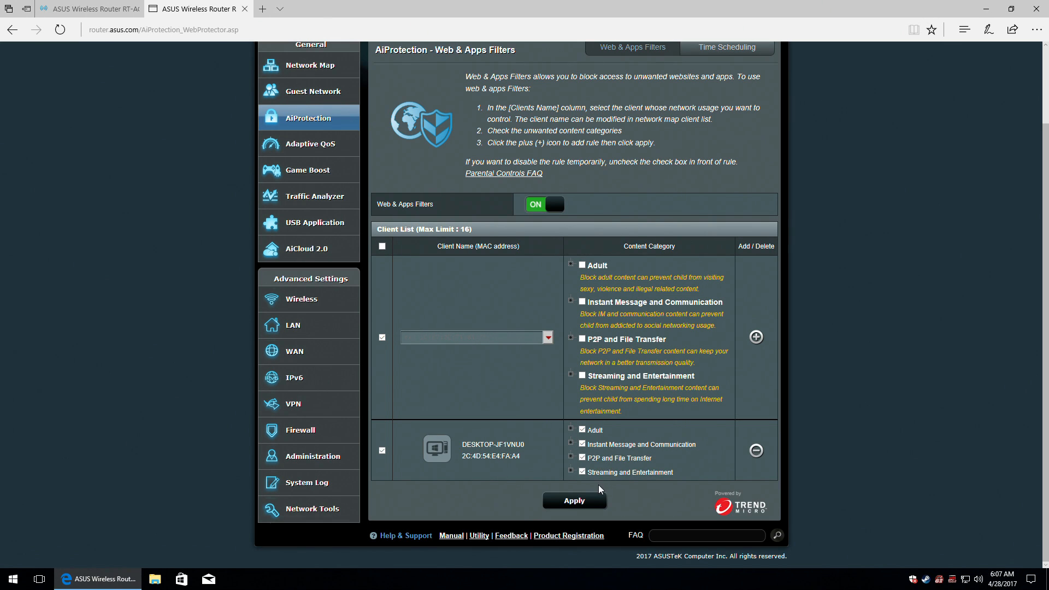
pyautogui.click(581, 501)
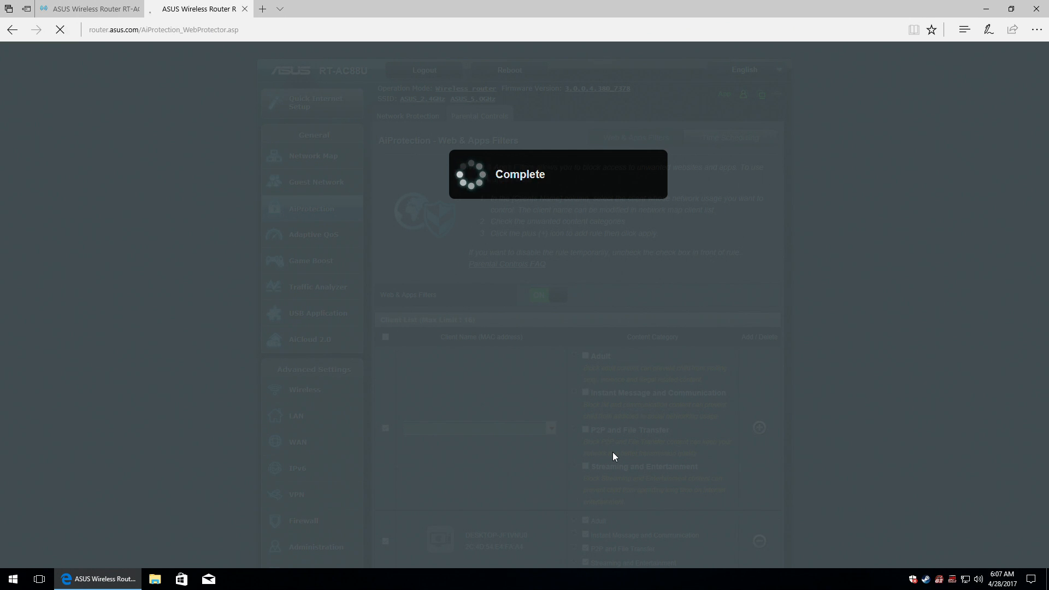
pyautogui.scroll(-2, 614, 453)
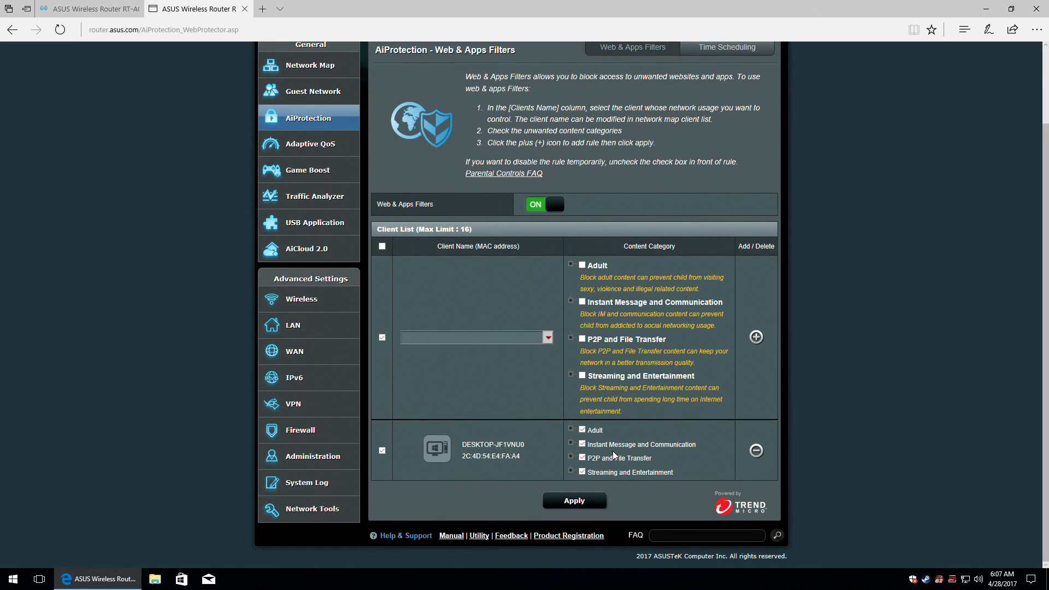
pyautogui.scroll(2, 614, 455)
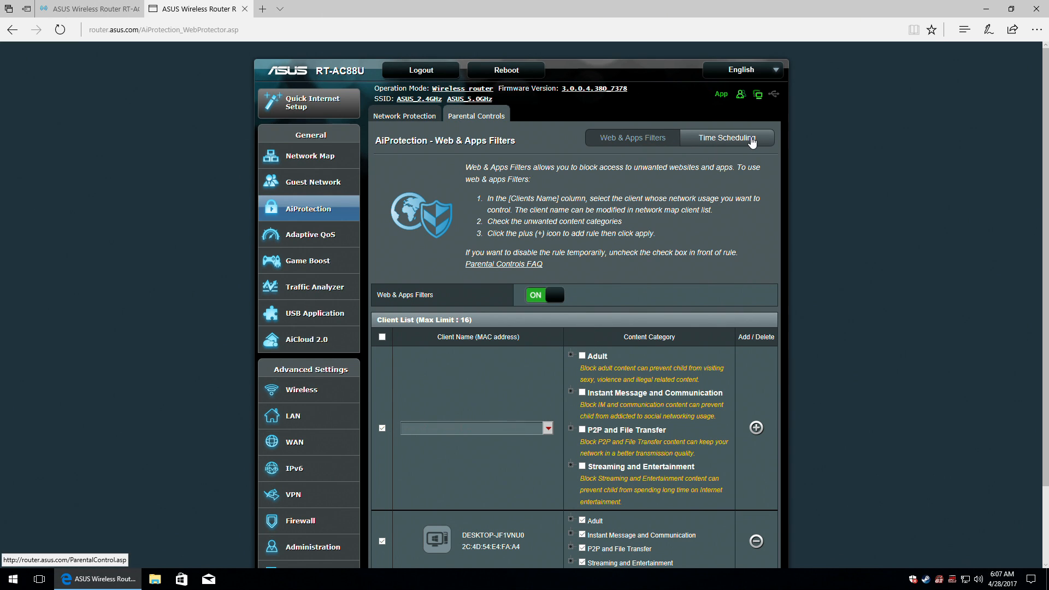
# Switch Time Scheduling ON and add DESKTOP-JF1VNU0 from the Client Name list with the plus icon.
pyautogui.click(752, 140)
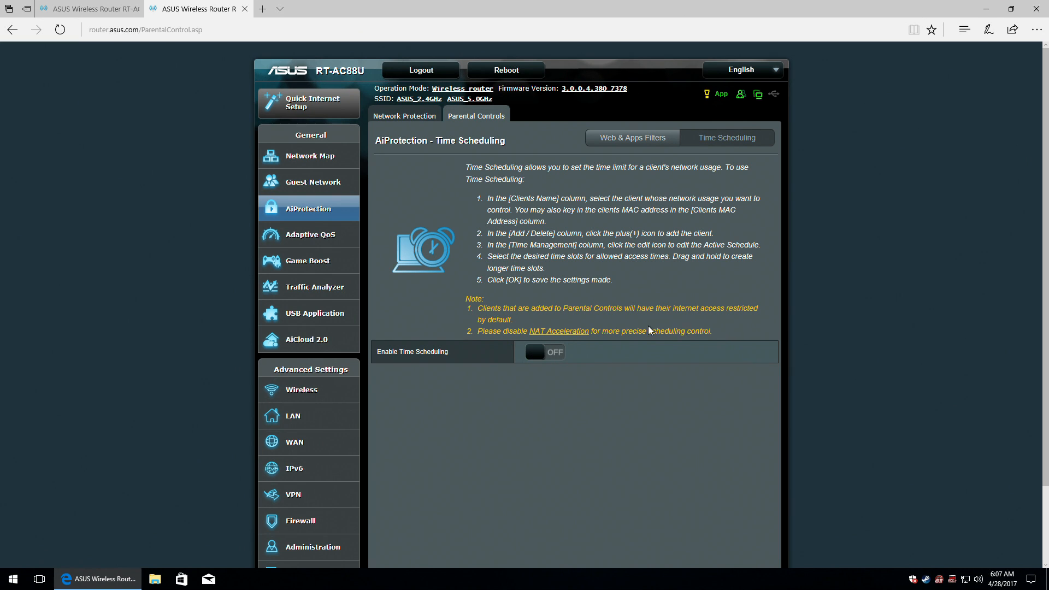
pyautogui.click(557, 354)
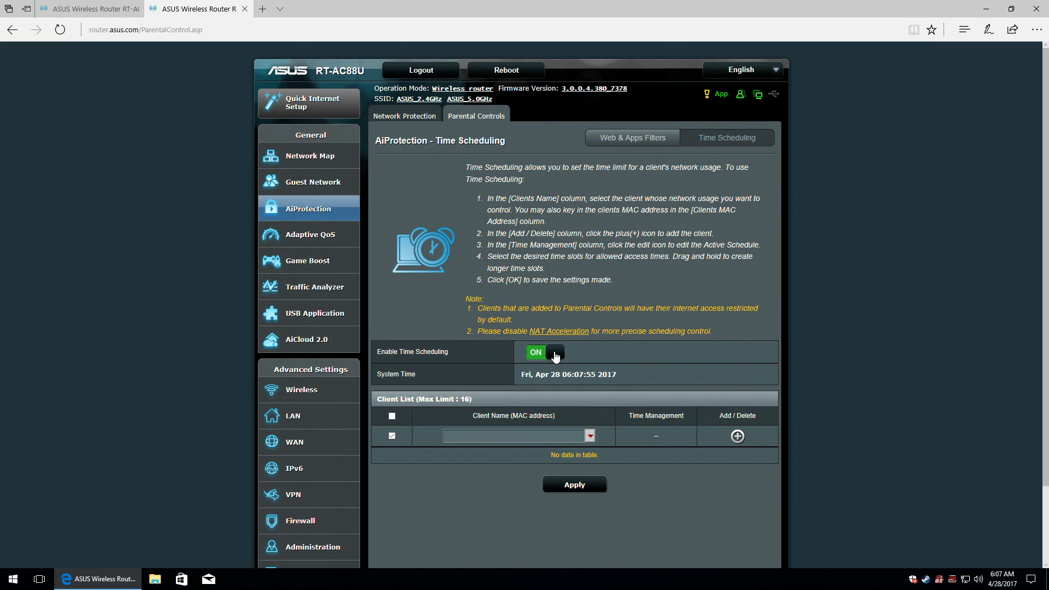
pyautogui.click(590, 436)
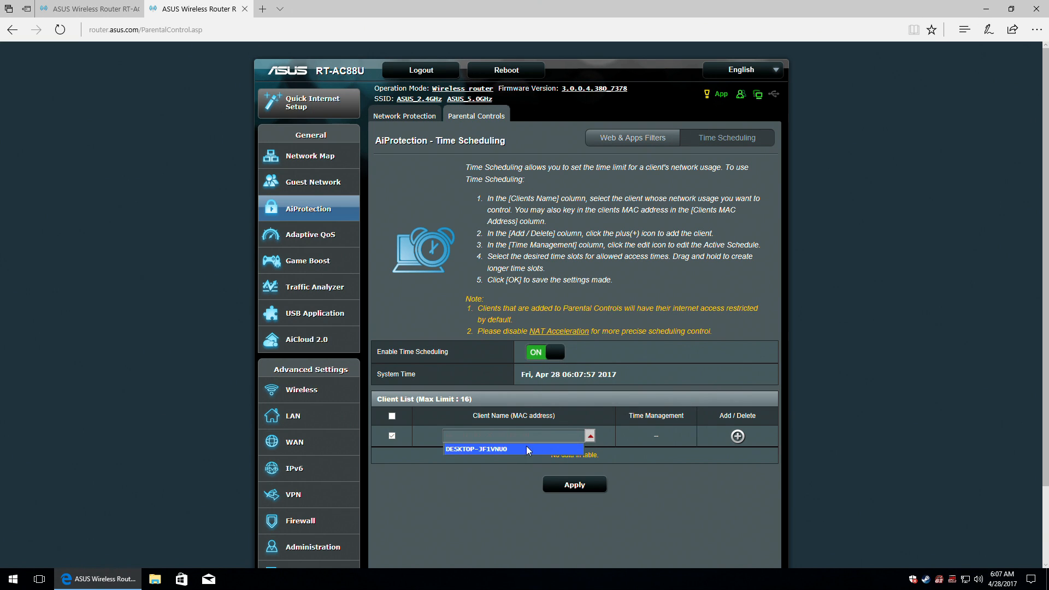
pyautogui.click(490, 451)
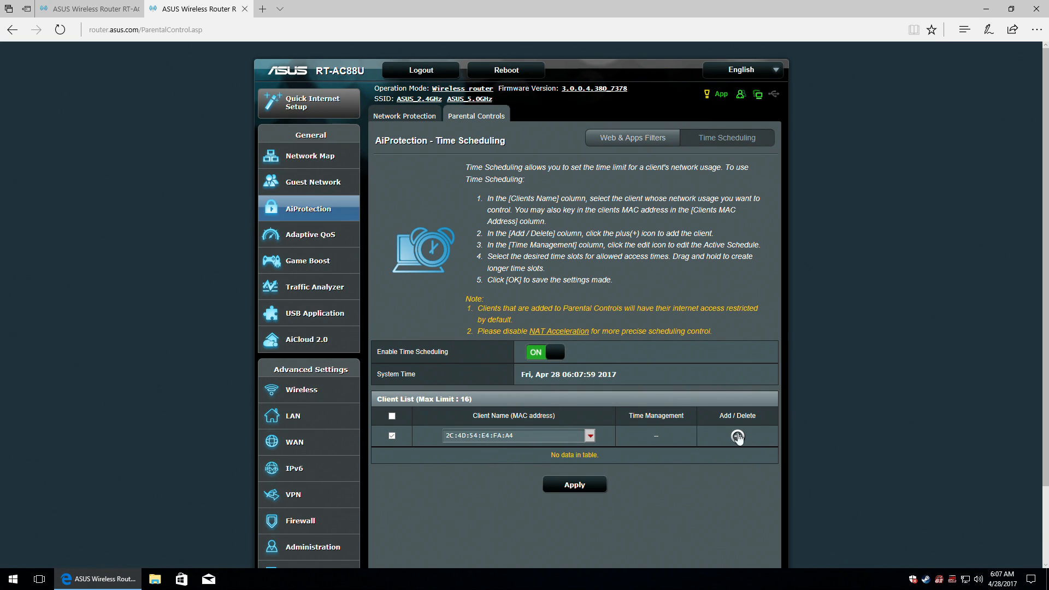
pyautogui.click(738, 437)
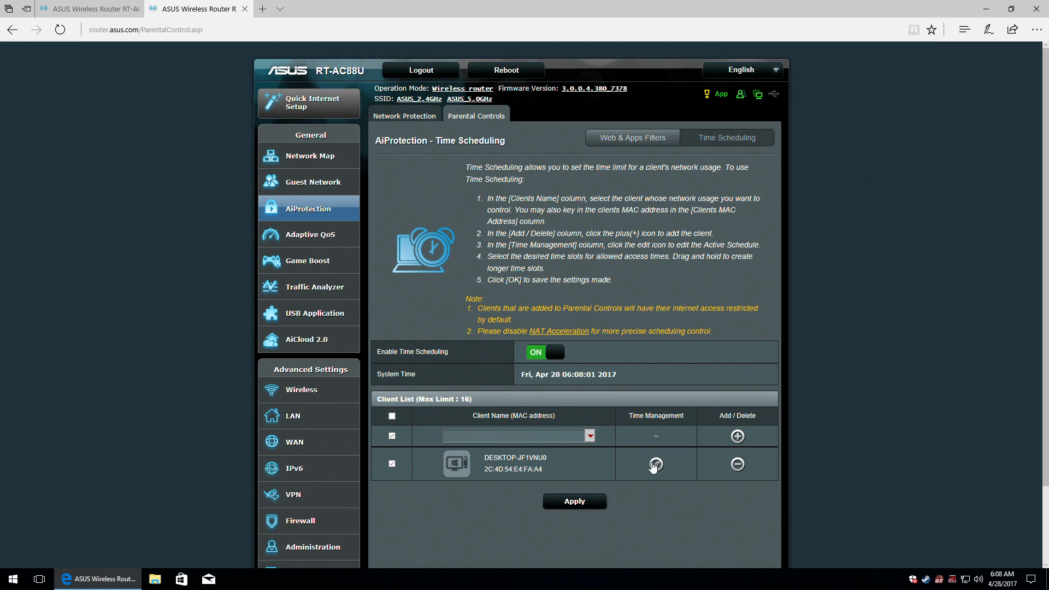
# In DESKTOP-JF1VNU0's weekly schedule, allow Sunday but block 00~10 and 21~23.
pyautogui.click(656, 465)
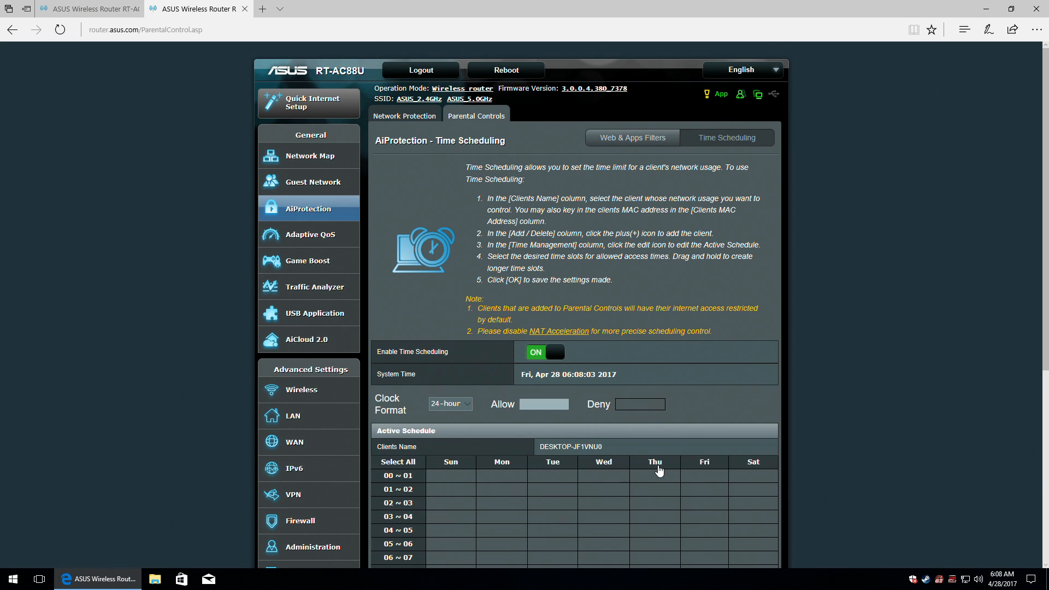
pyautogui.scroll(-3, 665, 466)
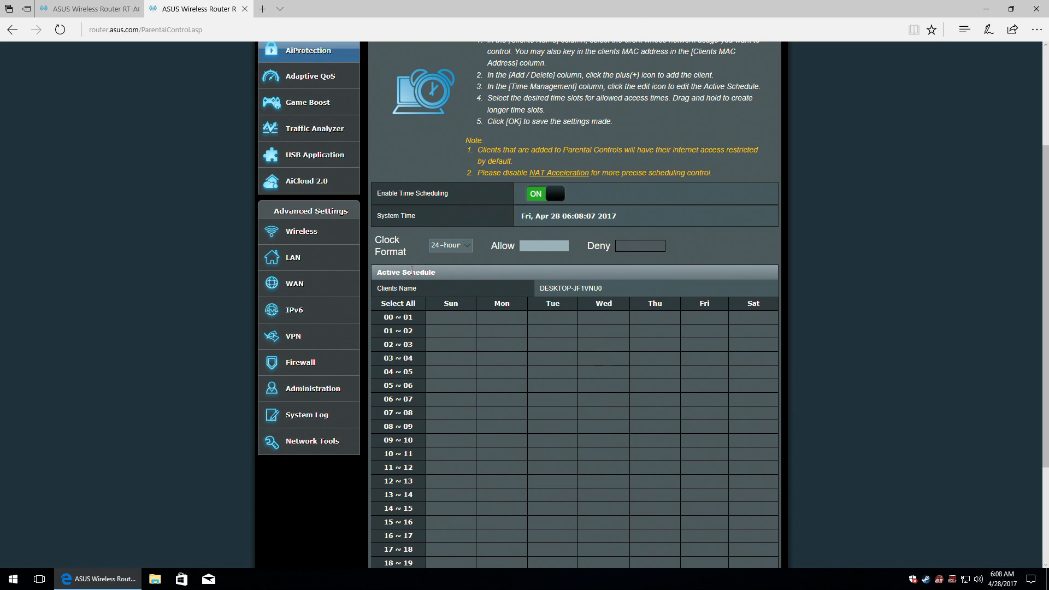
pyautogui.scroll(-3, 426, 292)
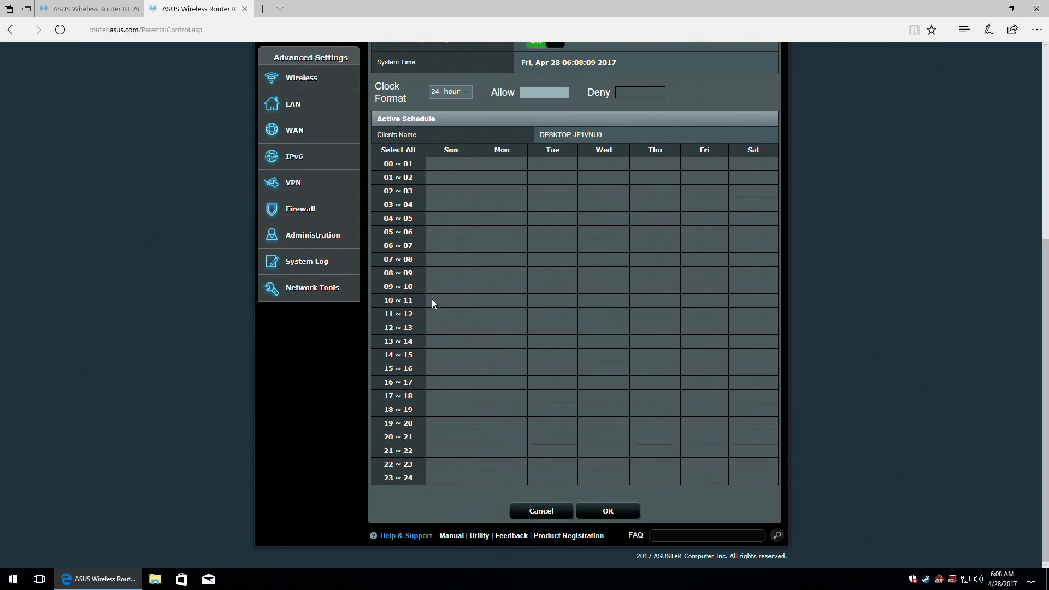
pyautogui.click(450, 150)
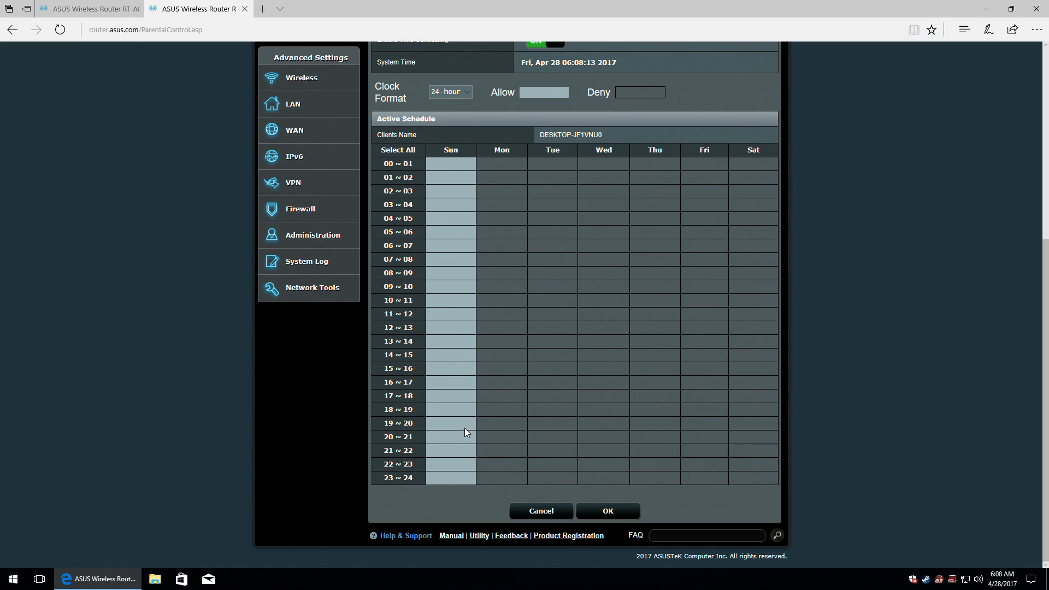
pyautogui.click(457, 466)
pyautogui.click(452, 452)
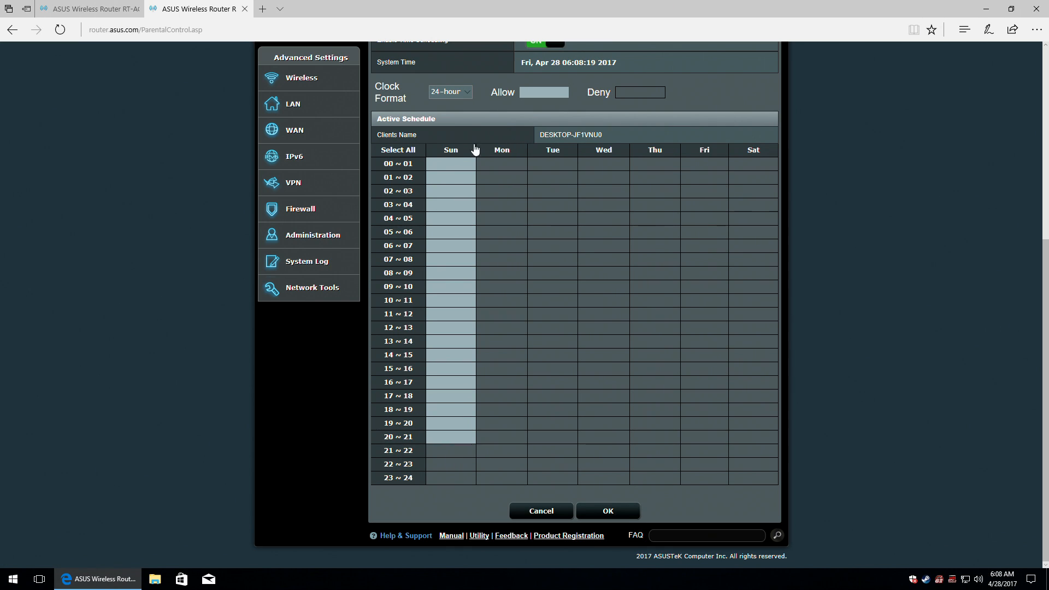
pyautogui.click(444, 165)
pyautogui.click(443, 179)
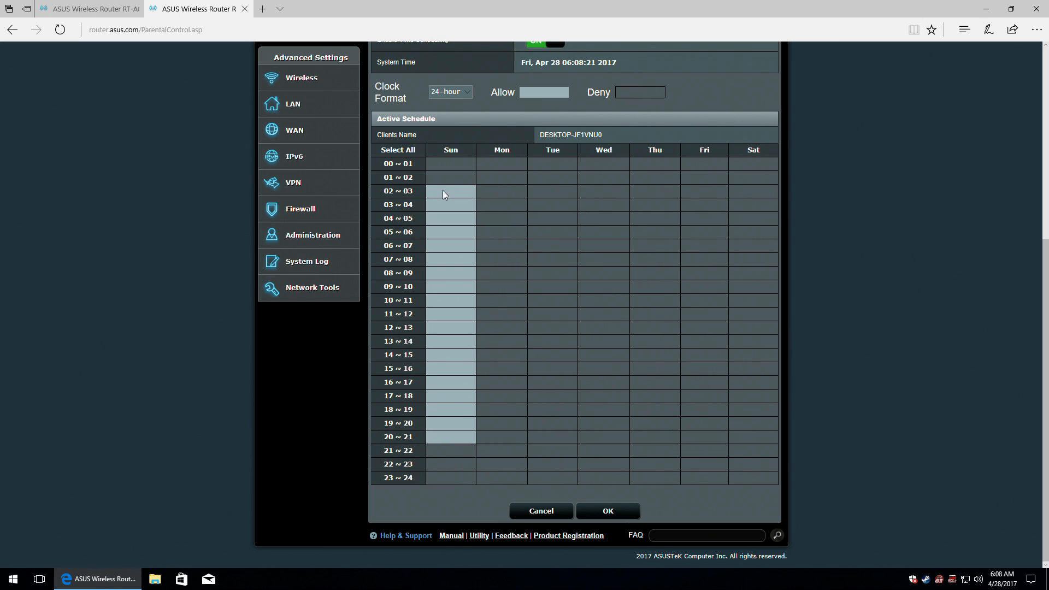
pyautogui.click(442, 202)
pyautogui.click(441, 218)
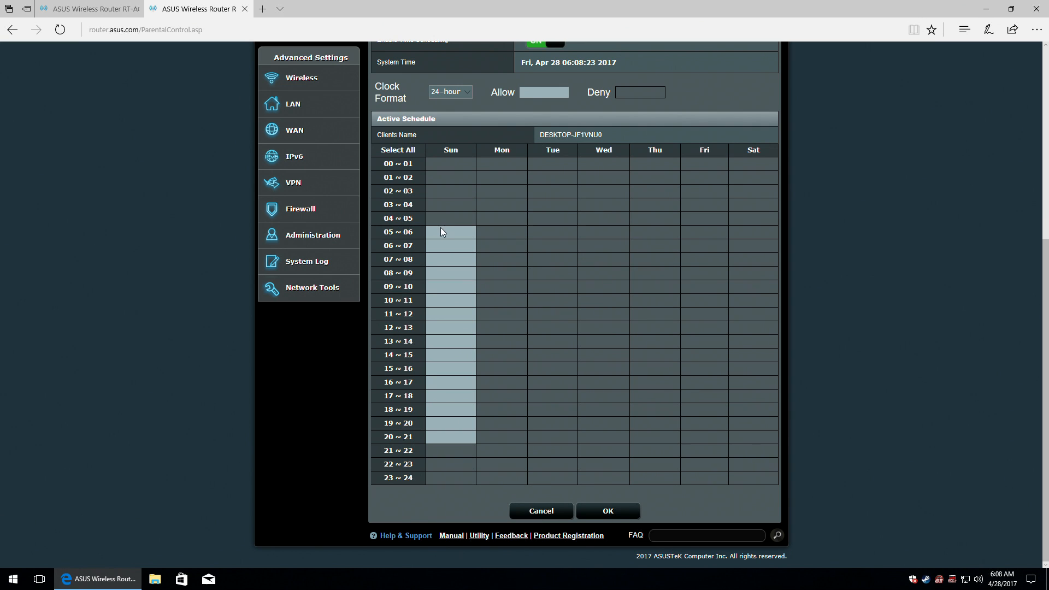
pyautogui.click(440, 232)
pyautogui.click(440, 245)
pyautogui.click(442, 260)
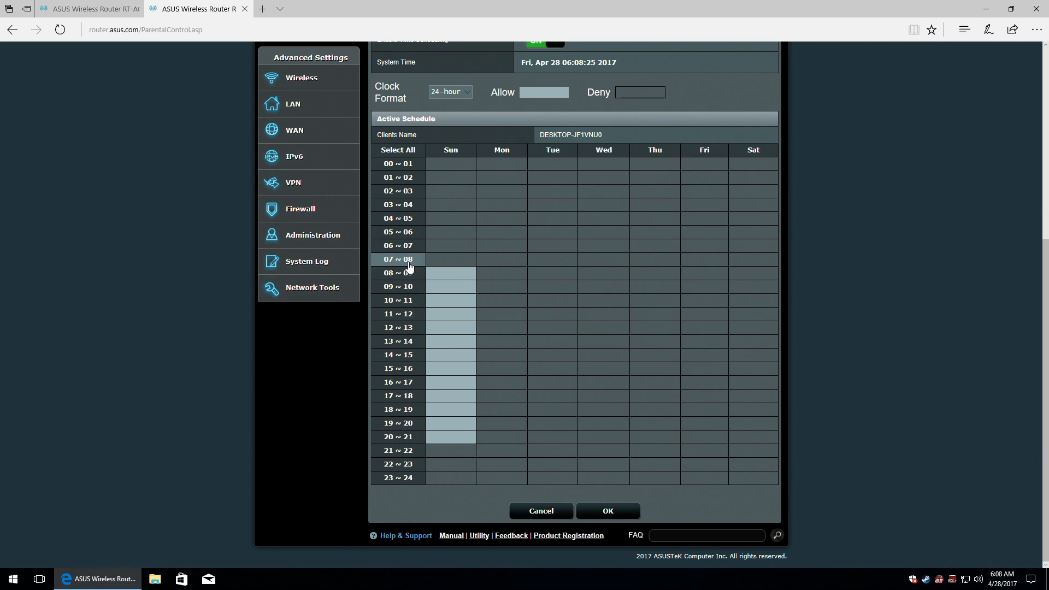
pyautogui.click(454, 276)
pyautogui.click(453, 287)
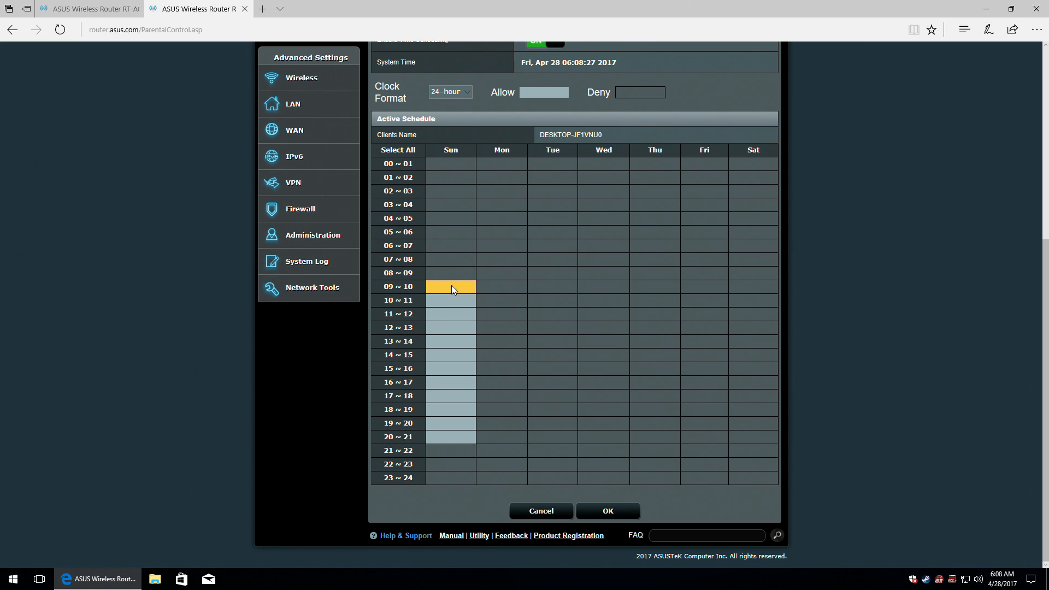
# Allow the hour slots 10~11 through 20~21 on every day, Sunday to Saturday.
pyautogui.click(398, 302)
pyautogui.click(398, 315)
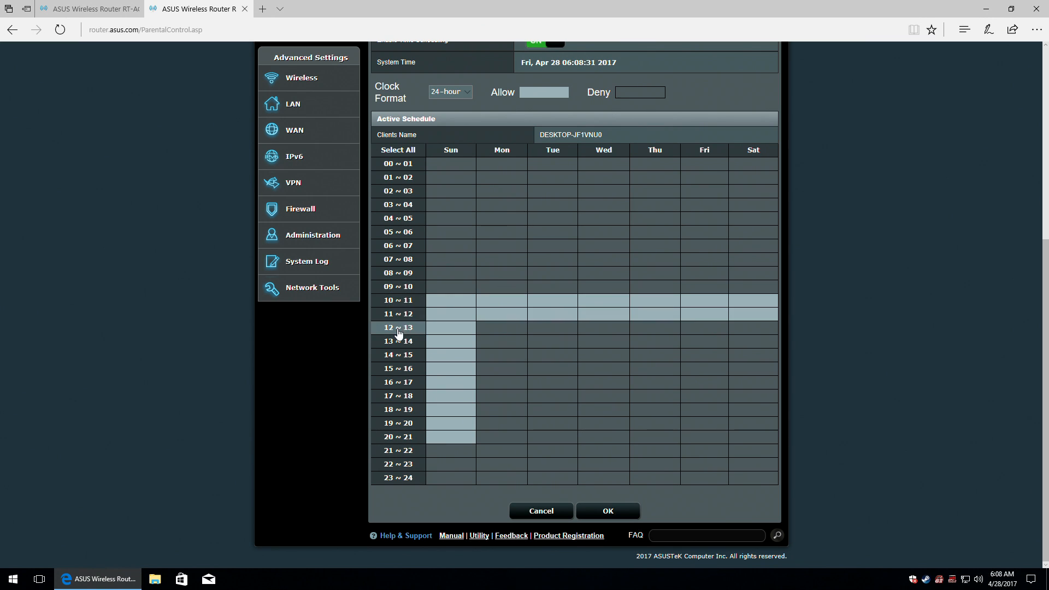
pyautogui.click(399, 329)
pyautogui.click(400, 343)
pyautogui.click(399, 357)
pyautogui.click(401, 370)
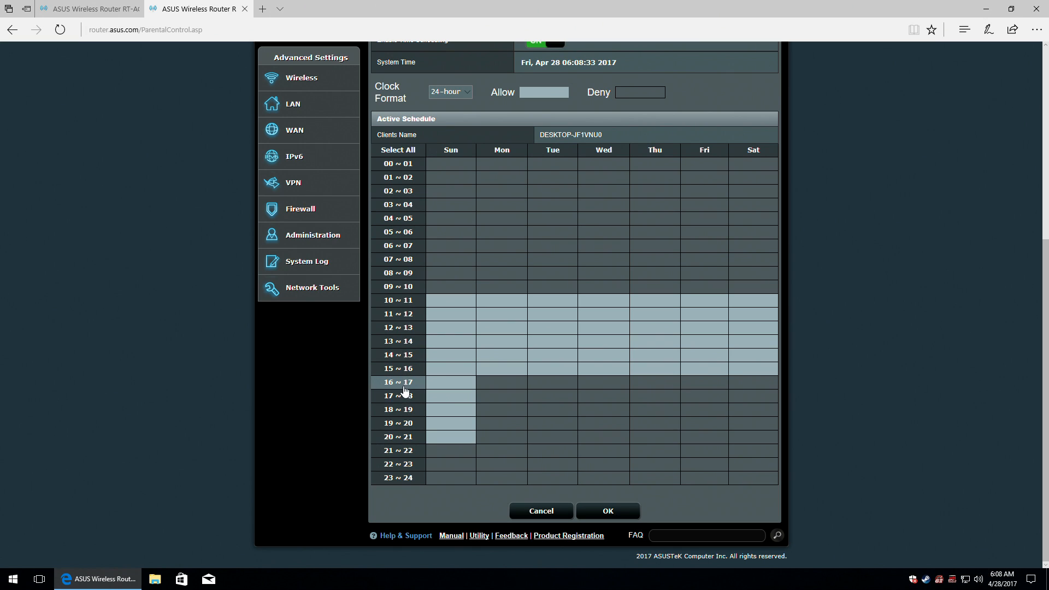
pyautogui.click(401, 383)
pyautogui.click(406, 401)
pyautogui.click(404, 411)
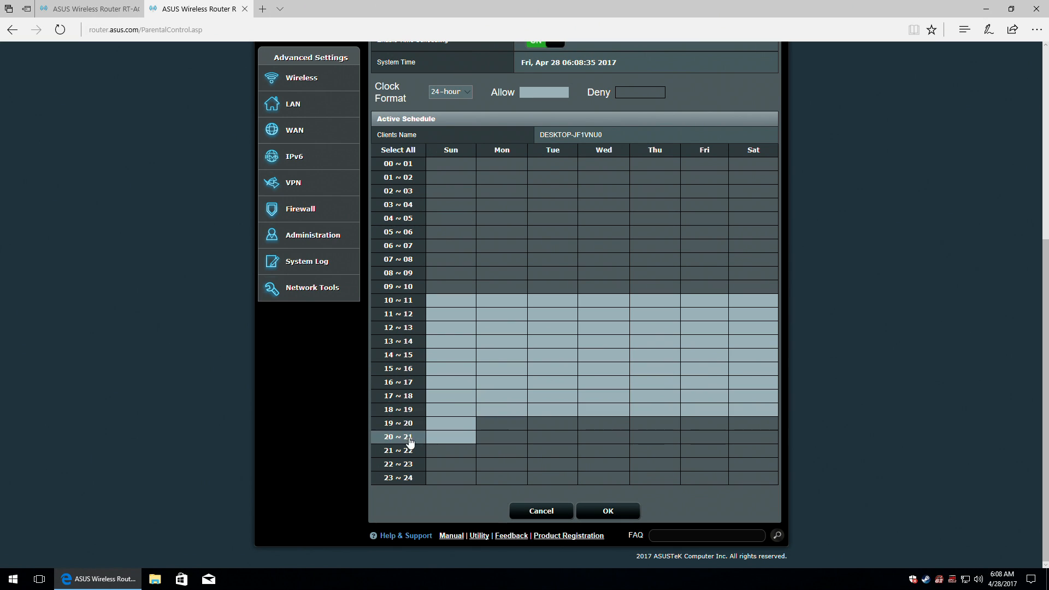
pyautogui.click(409, 430)
pyautogui.click(407, 437)
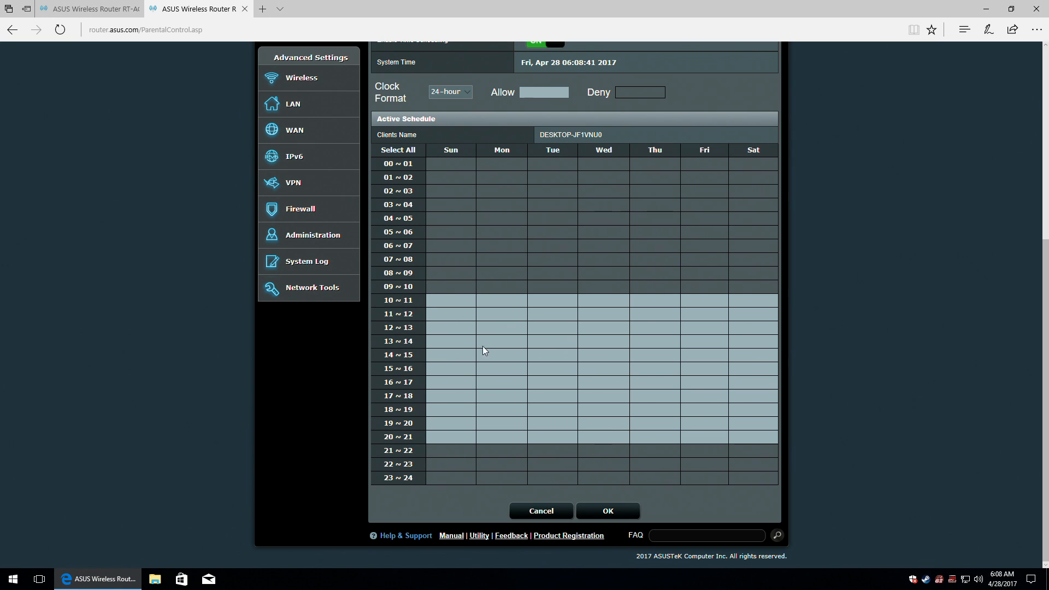
# Keep the 24-hour clock format and save the schedule with OK.
pyautogui.scroll(3, 556, 326)
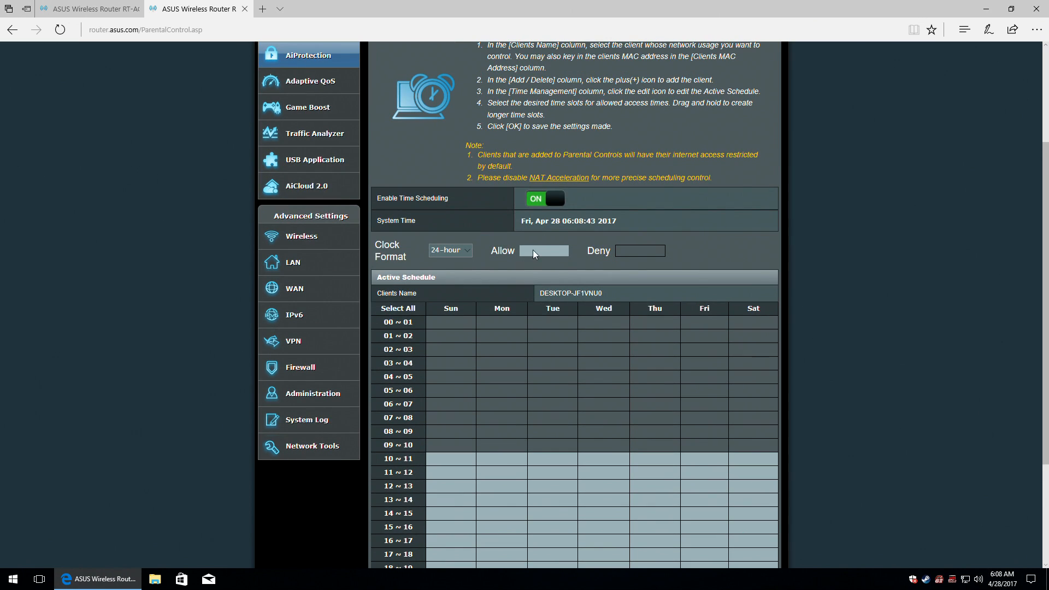
pyautogui.click(462, 255)
pyautogui.click(462, 251)
pyautogui.scroll(-3, 634, 256)
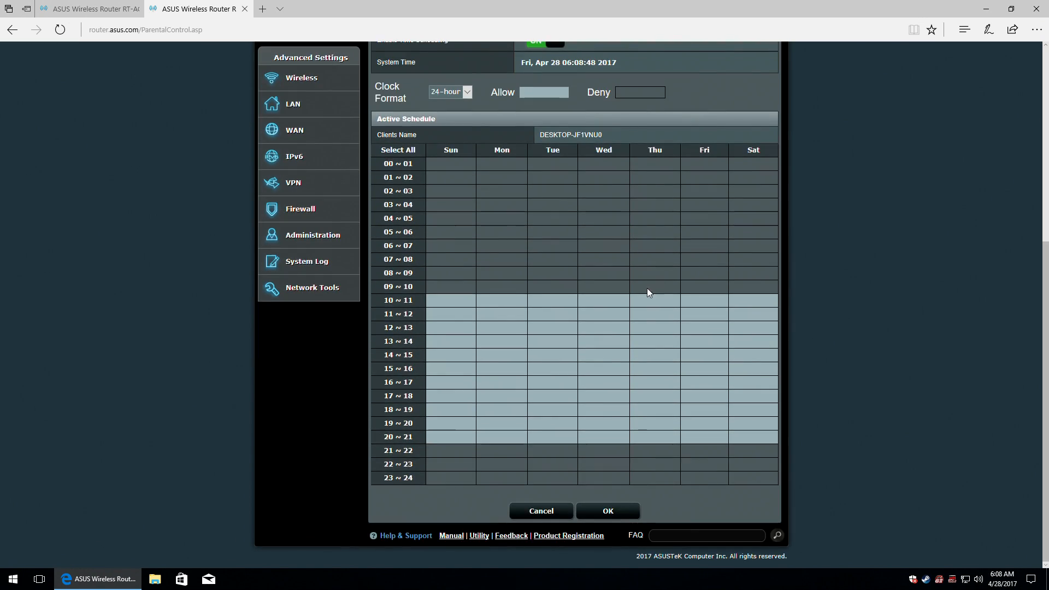
pyautogui.click(617, 513)
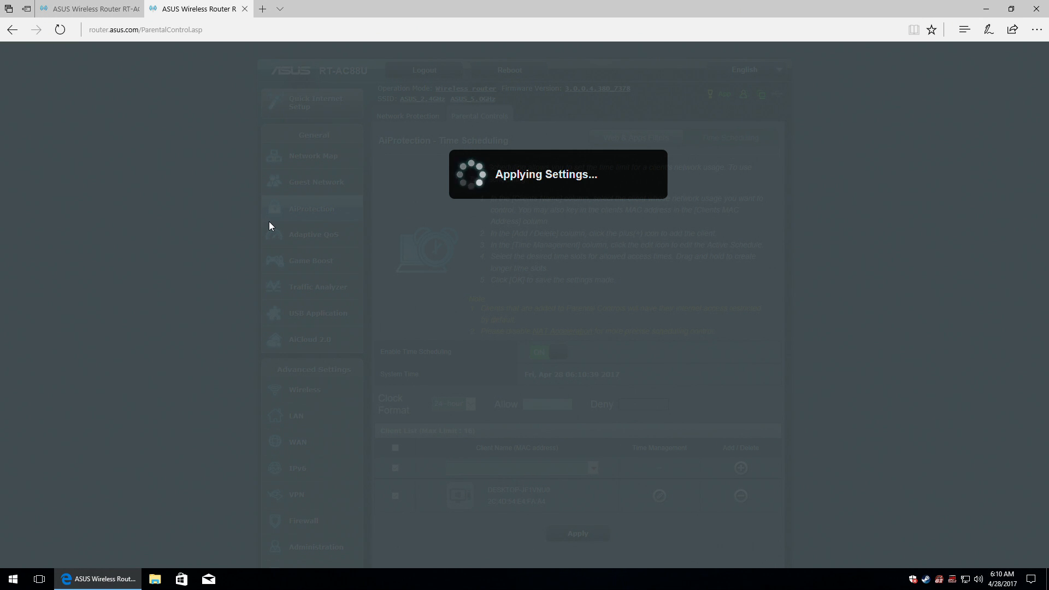
# Close the leftover setup-wizard tab in Edge and start a fresh new tab.
pyautogui.click(80, 4)
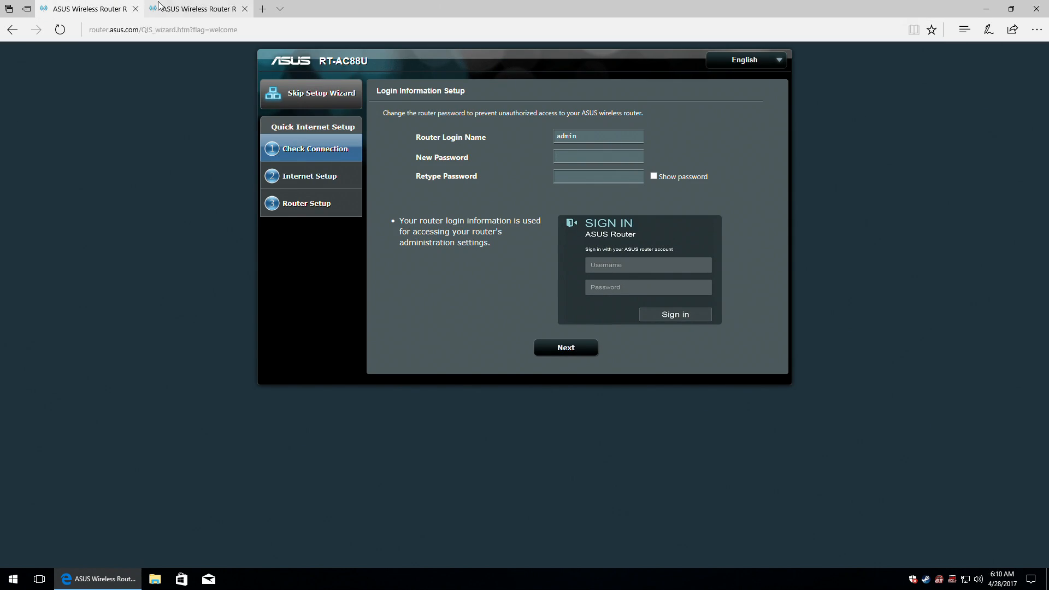
pyautogui.click(135, 9)
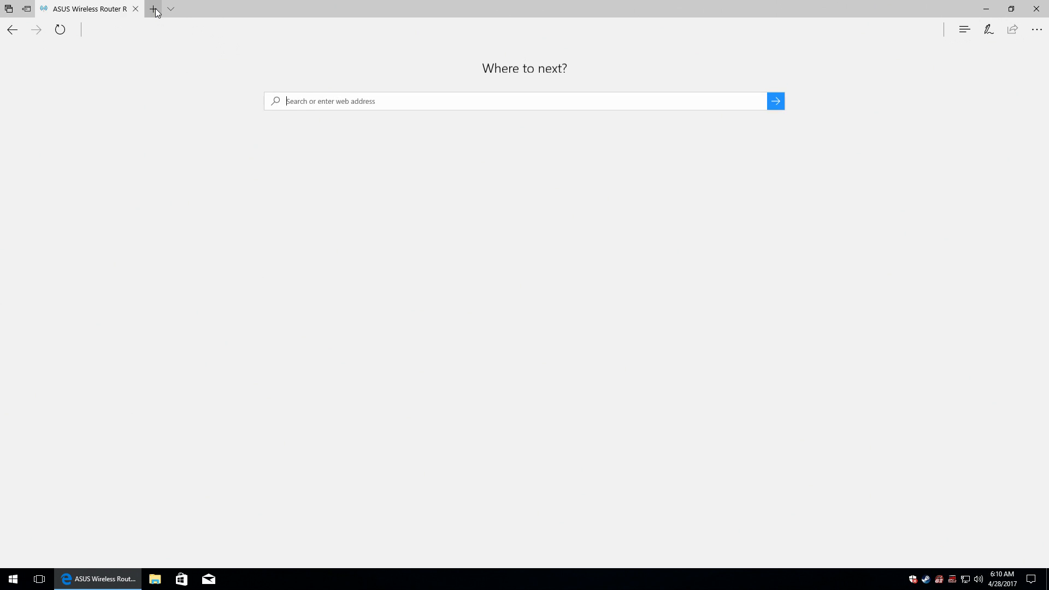
pyautogui.click(154, 9)
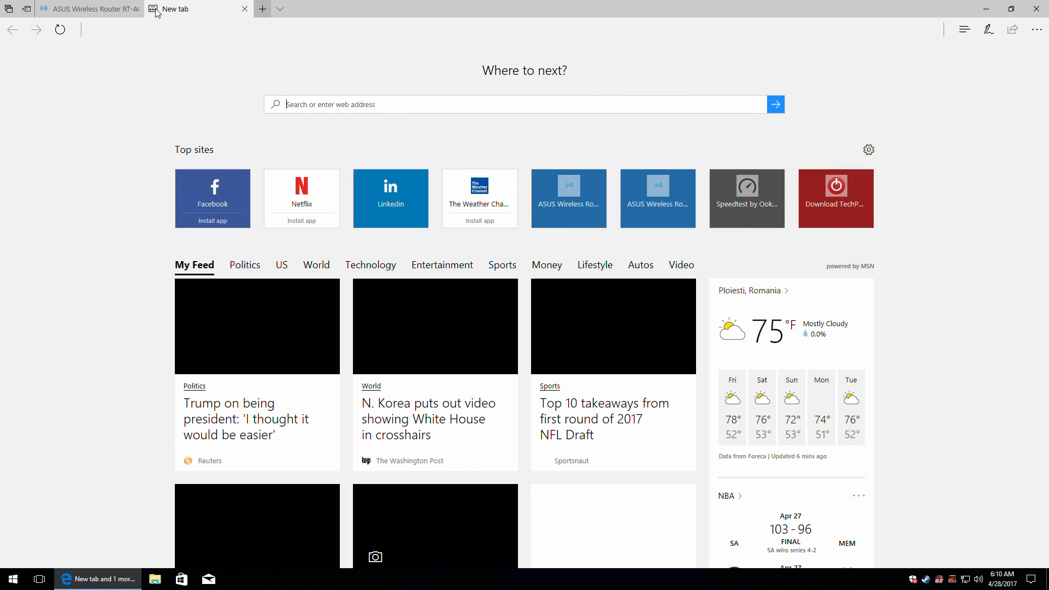
# Load 192.168.1.1, sign in with the router's admin credentials, and check the other router tab.
pyautogui.write('192.168.1.1/')
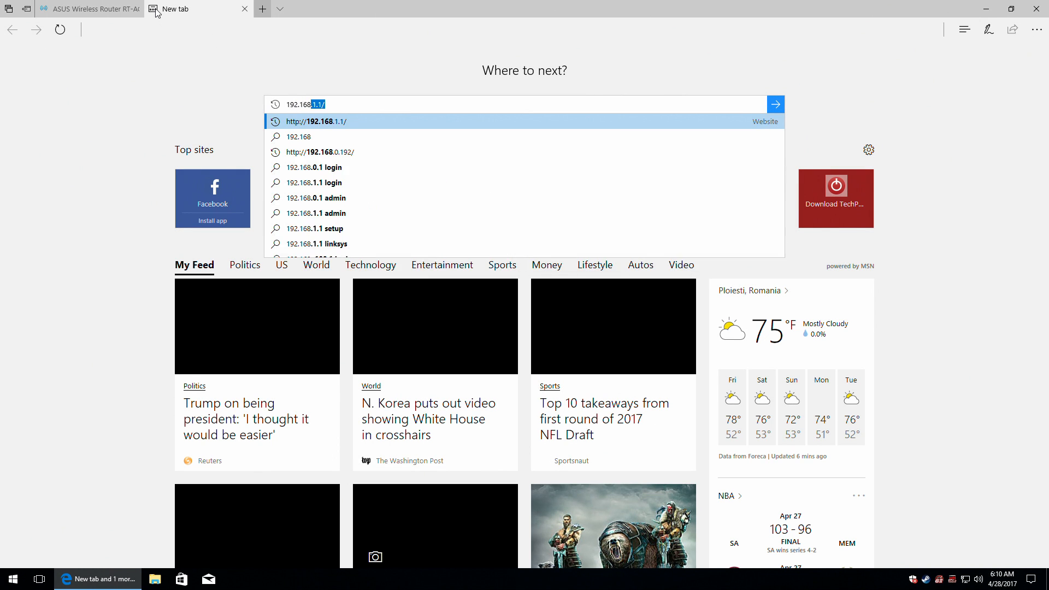
pyautogui.press('Return')
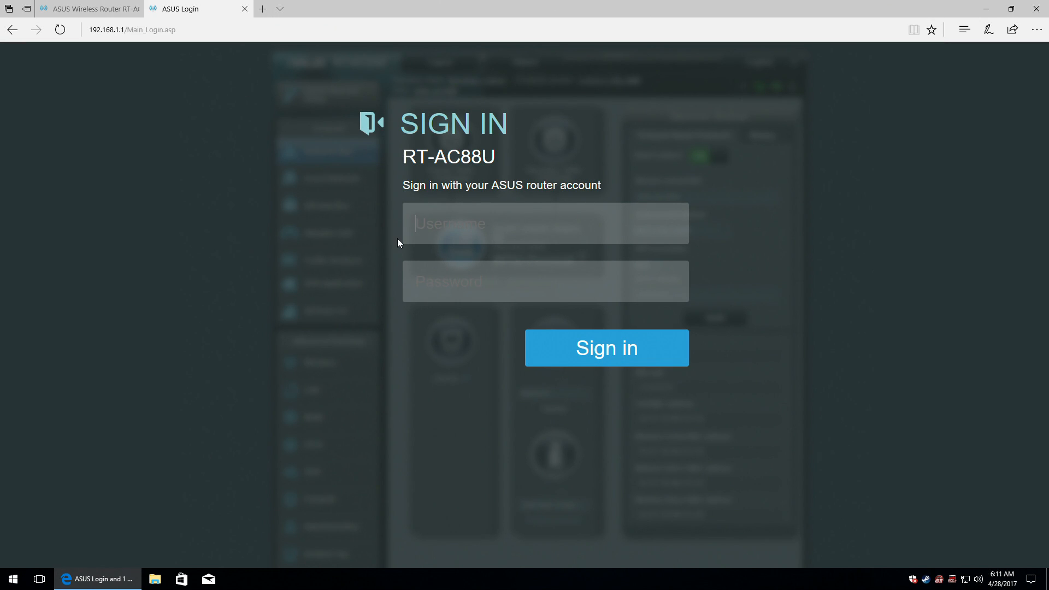
pyautogui.click(626, 358)
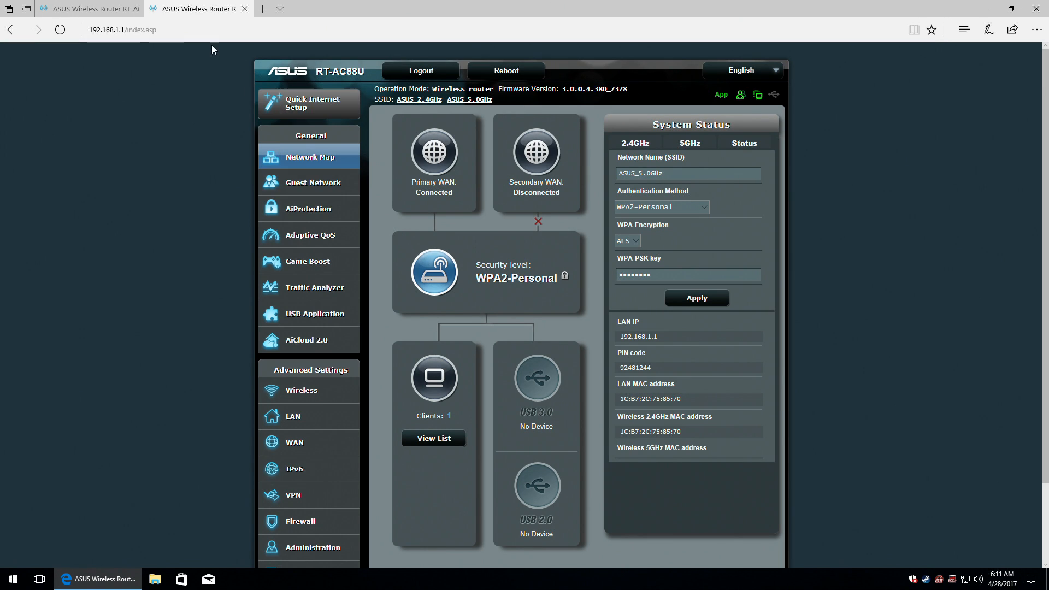
pyautogui.click(92, 4)
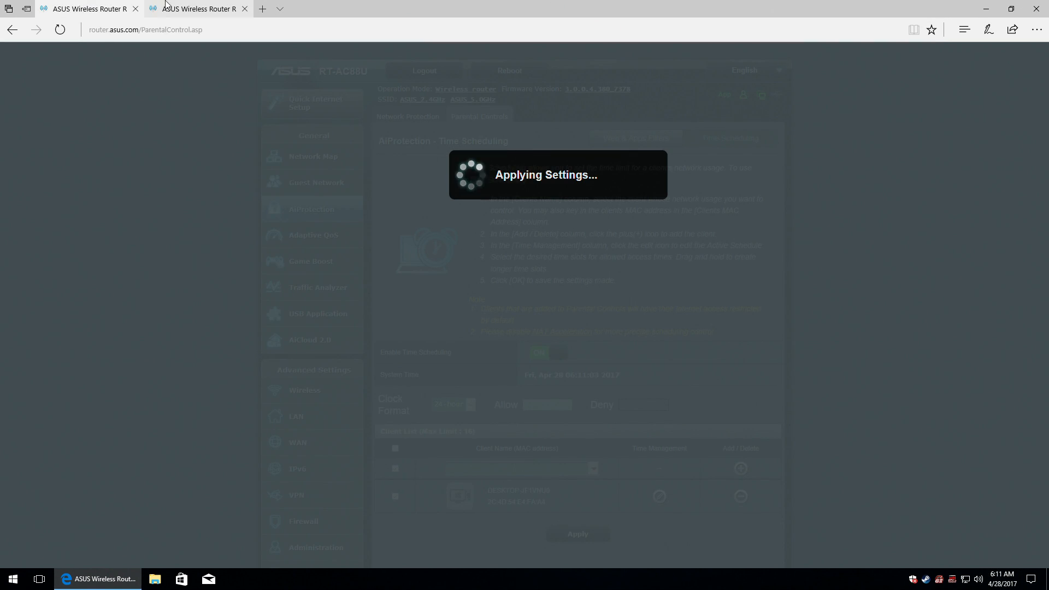
pyautogui.click(166, 5)
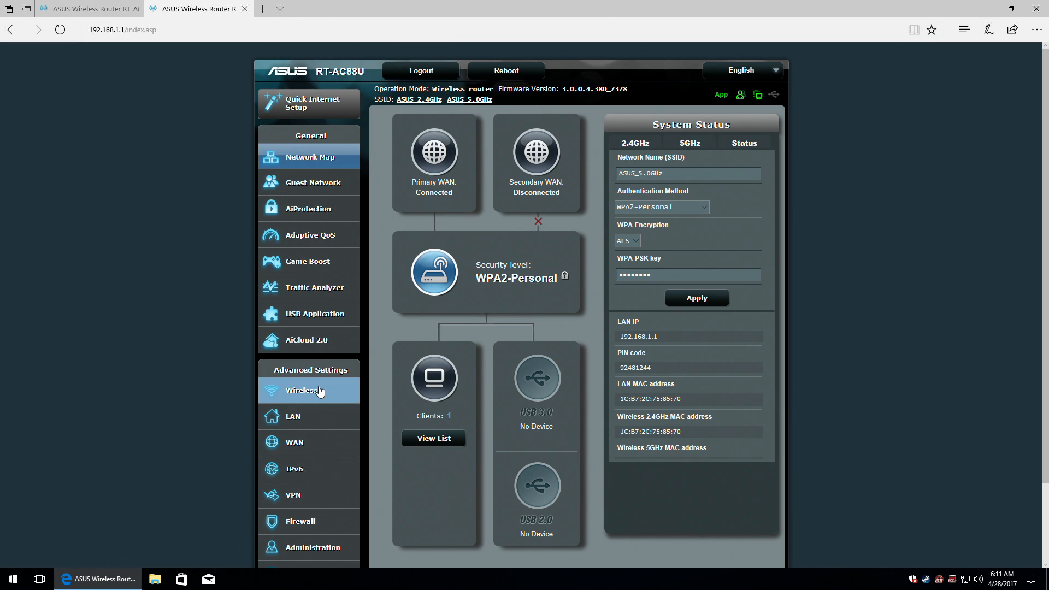
pyautogui.click(310, 210)
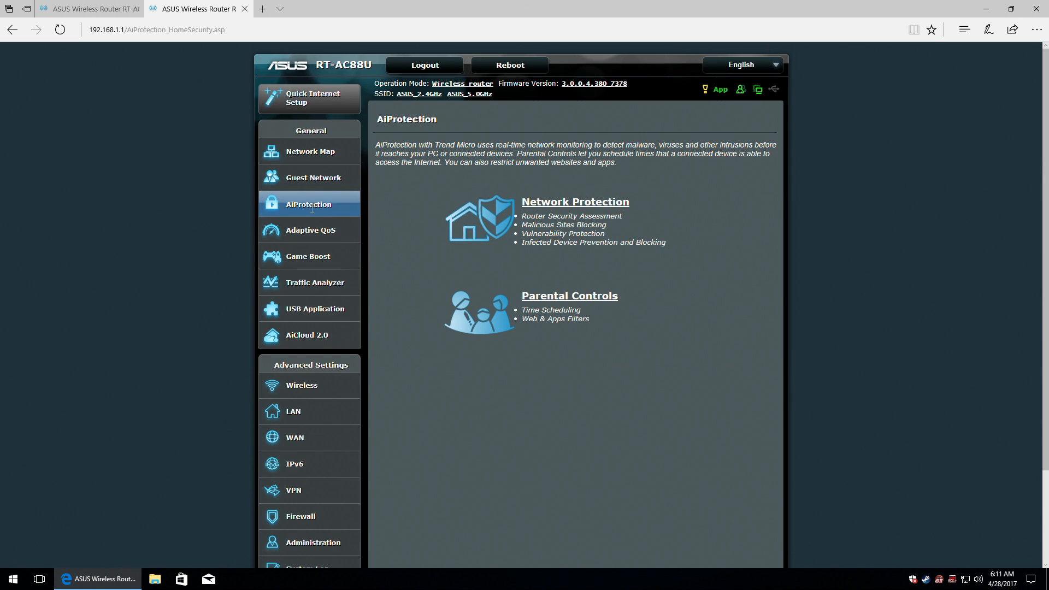
pyautogui.click(562, 303)
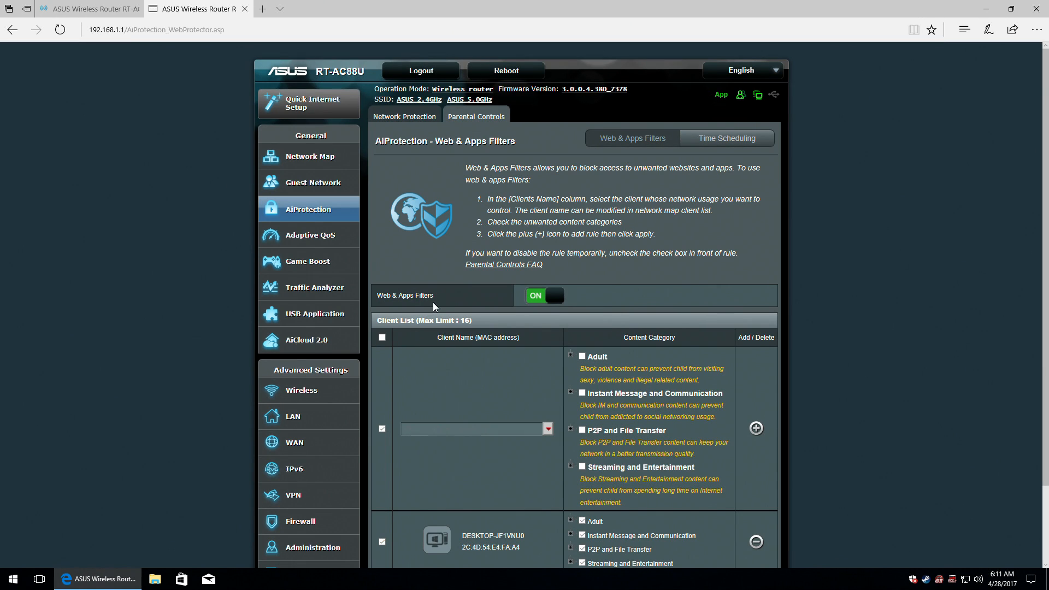
pyautogui.scroll(-1, 434, 306)
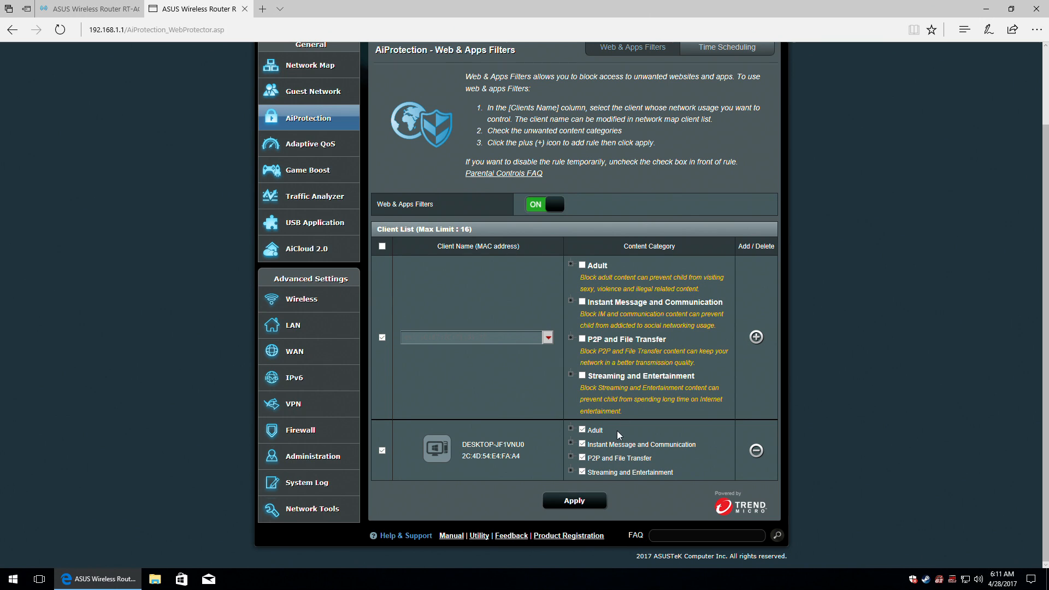
pyautogui.scroll(2, 701, 408)
pyautogui.click(738, 134)
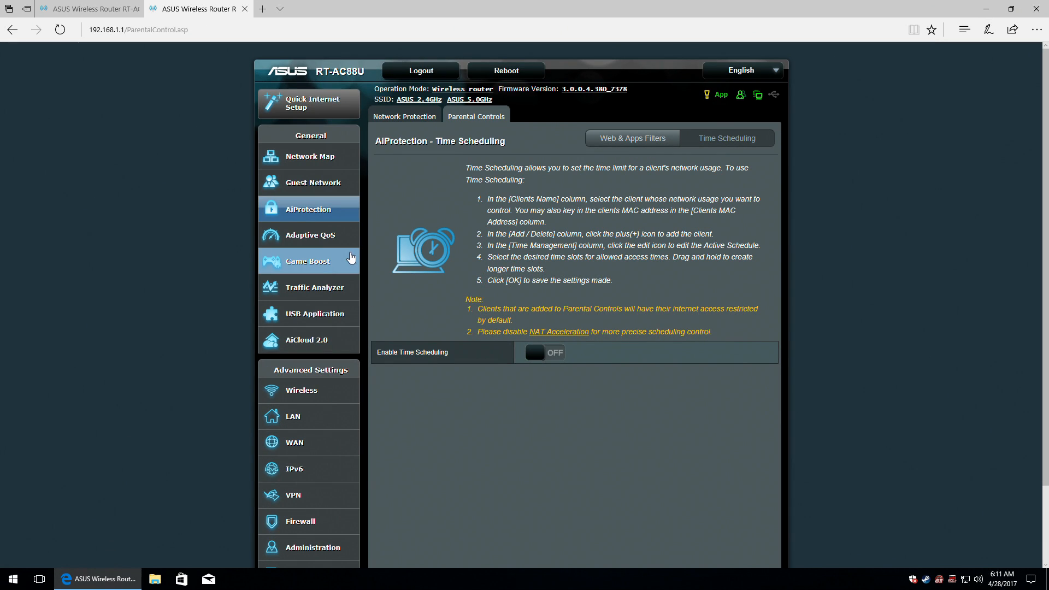
pyautogui.click(186, 8)
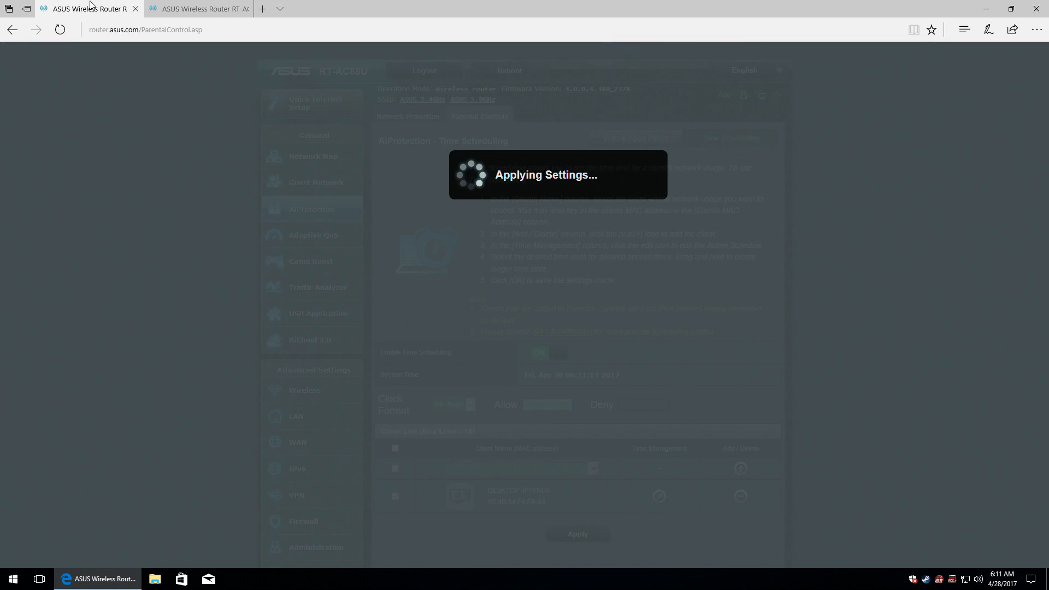
pyautogui.moveTo(186, 8)
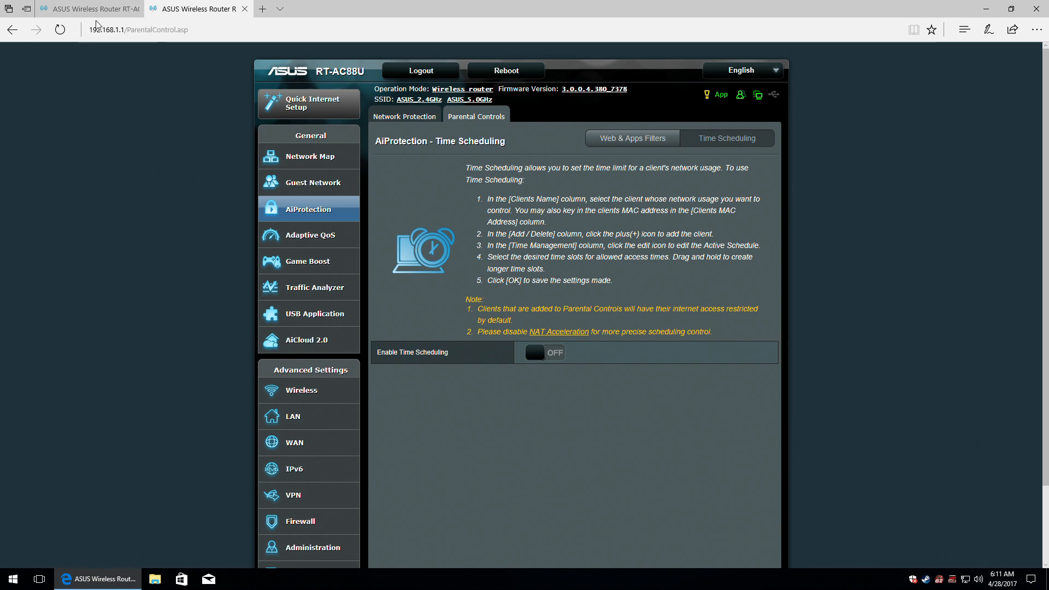
pyautogui.click(77, 13)
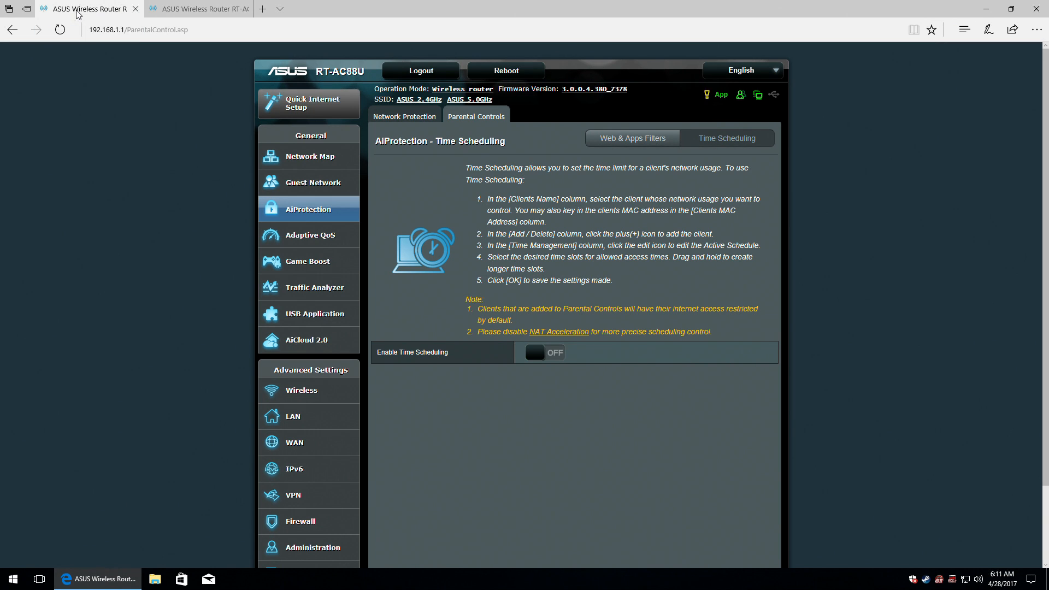
pyautogui.click(174, 9)
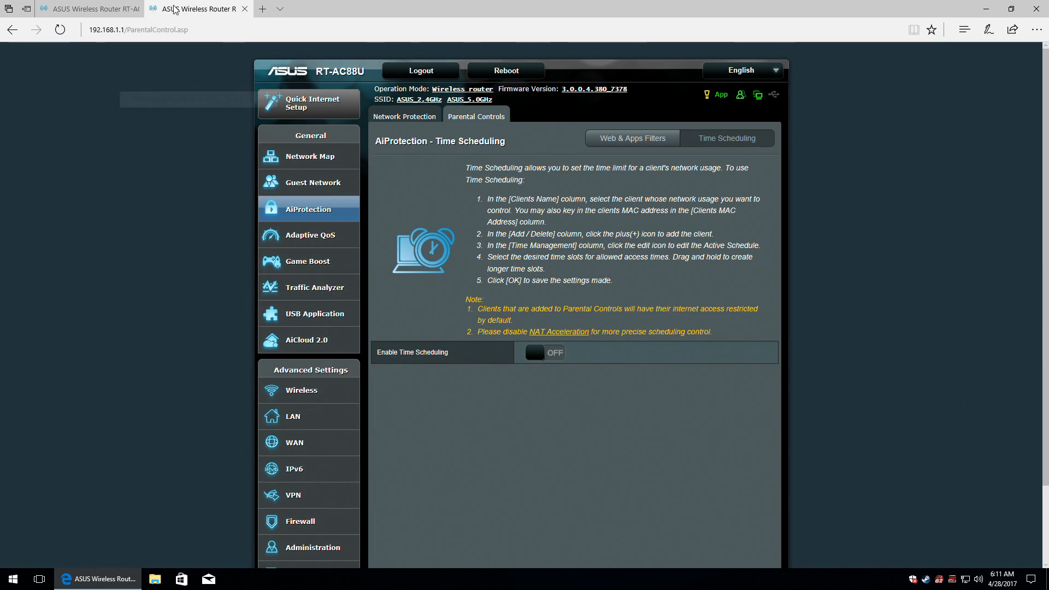
pyautogui.click(300, 158)
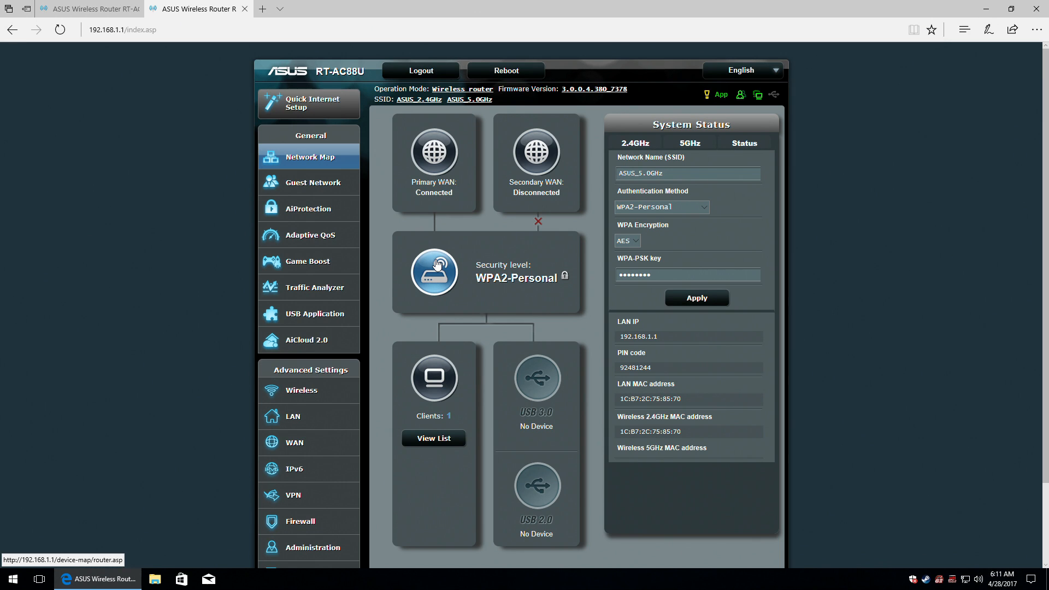
# Review connected clients, primary and secondary WAN status, and the router's CPU and RAM usage.
pyautogui.click(420, 378)
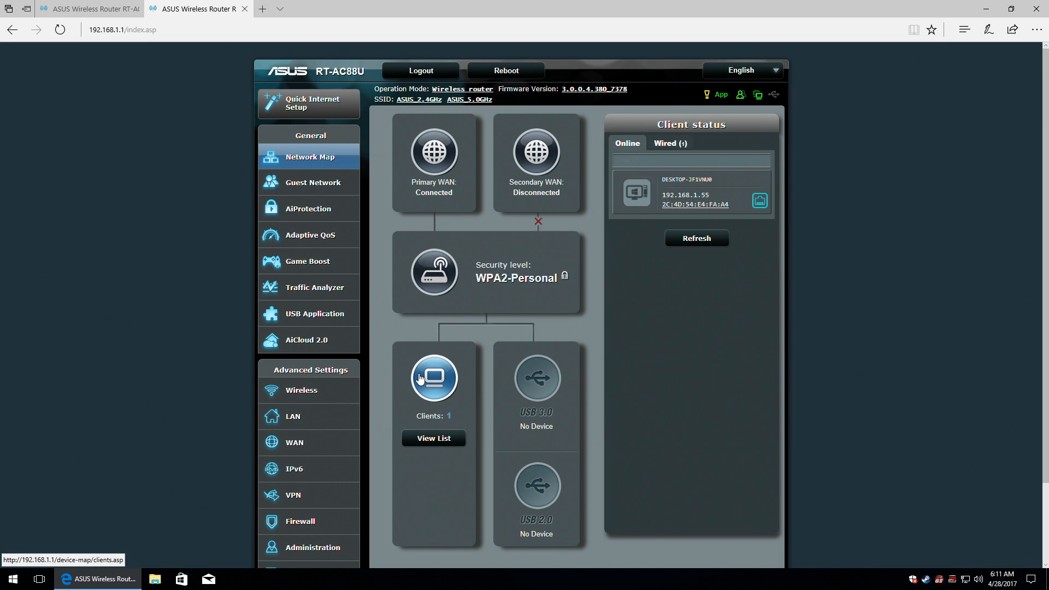
pyautogui.click(442, 150)
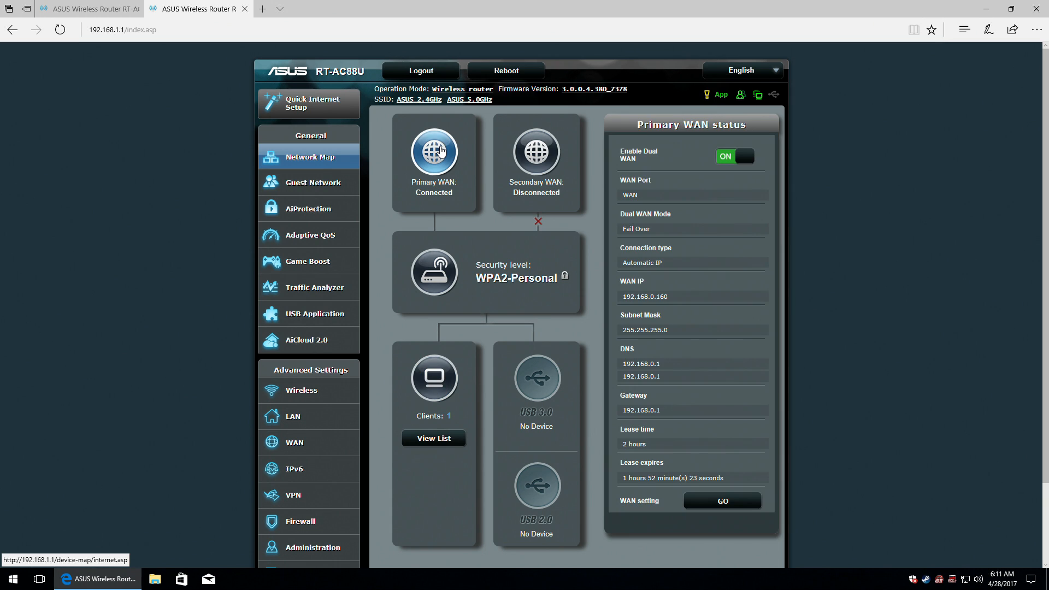
pyautogui.click(537, 154)
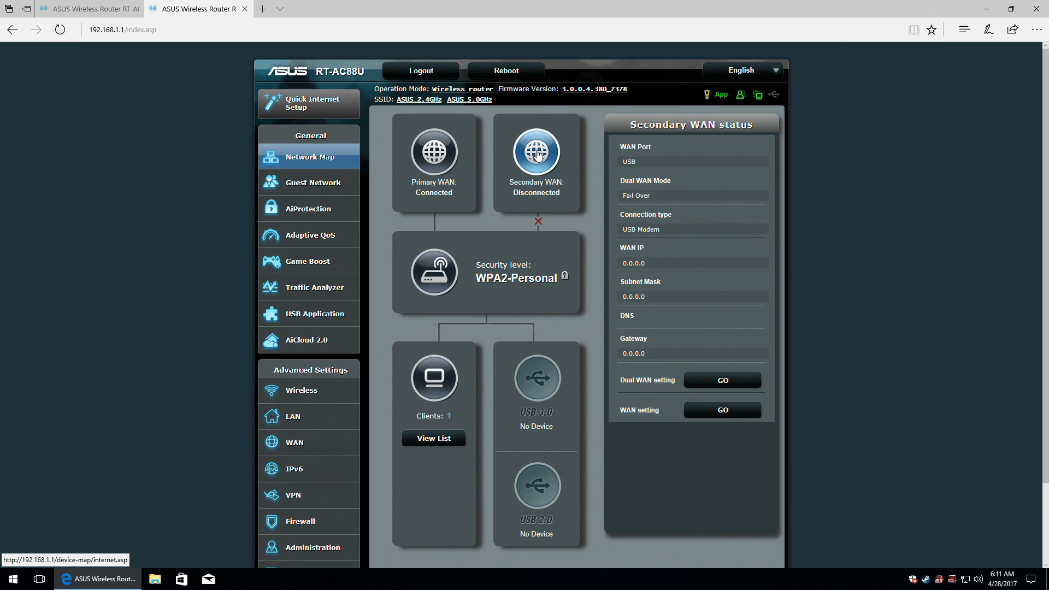
pyautogui.click(434, 282)
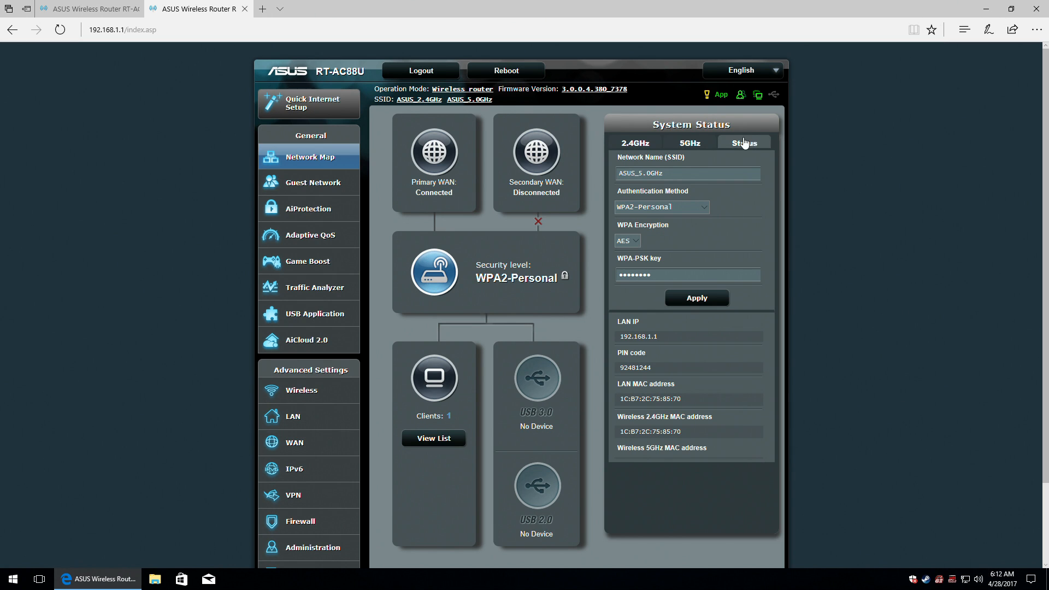
pyautogui.click(744, 144)
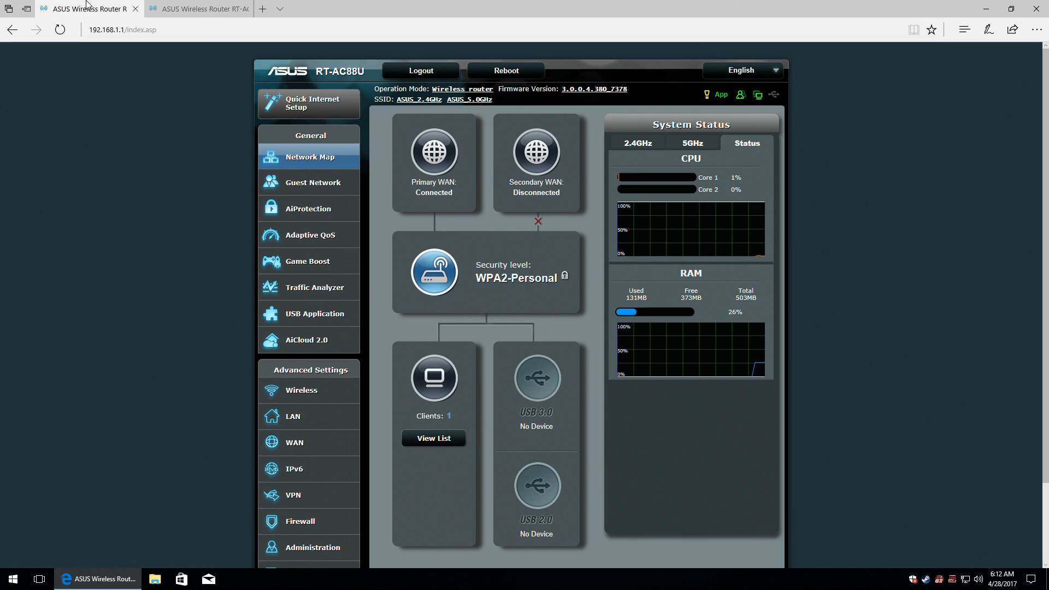
pyautogui.hotkey('ctrl', 'Tab')
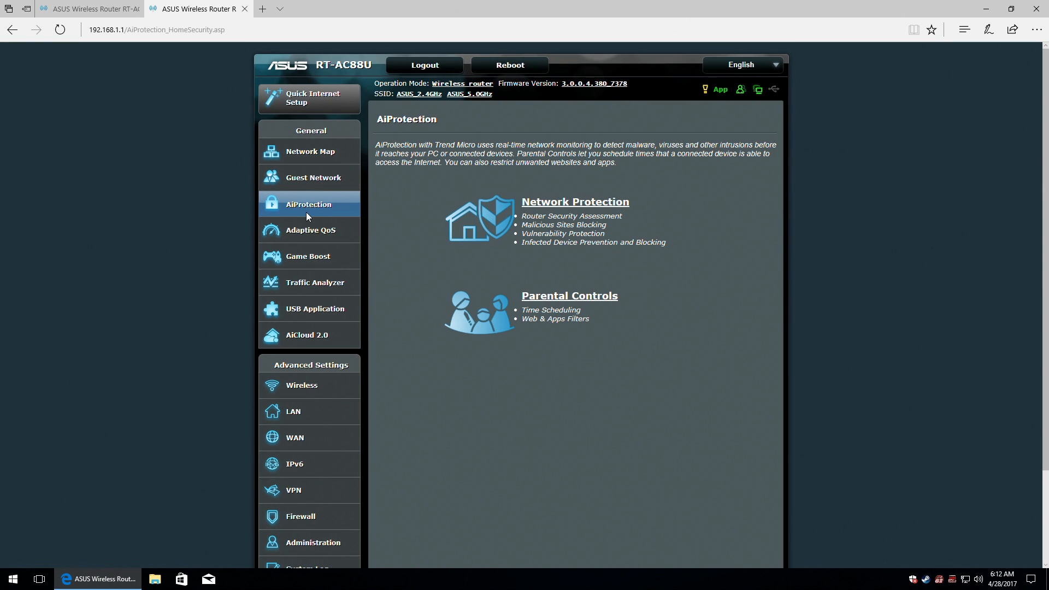
# Open Parental Controls Time Scheduling, close the extra router tab, and switch Time Scheduling ON.
pyautogui.click(568, 302)
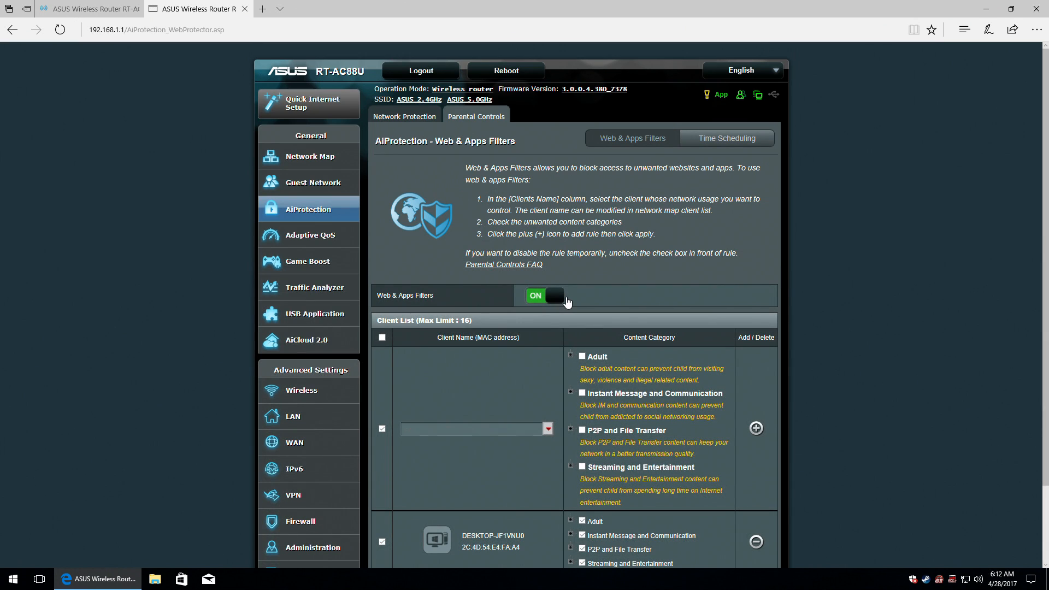
pyautogui.click(742, 143)
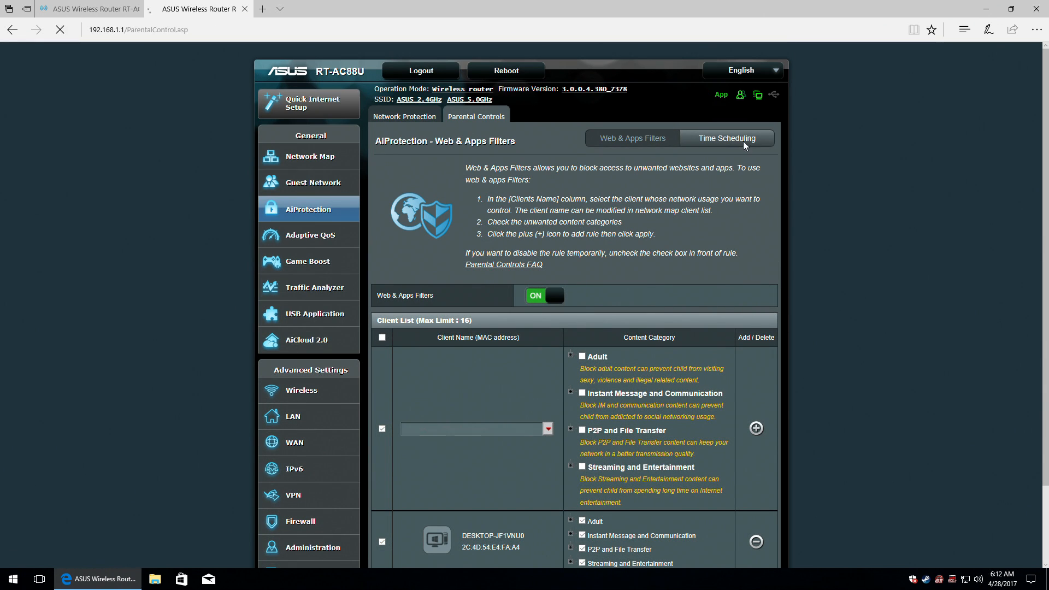
pyautogui.click(61, 4)
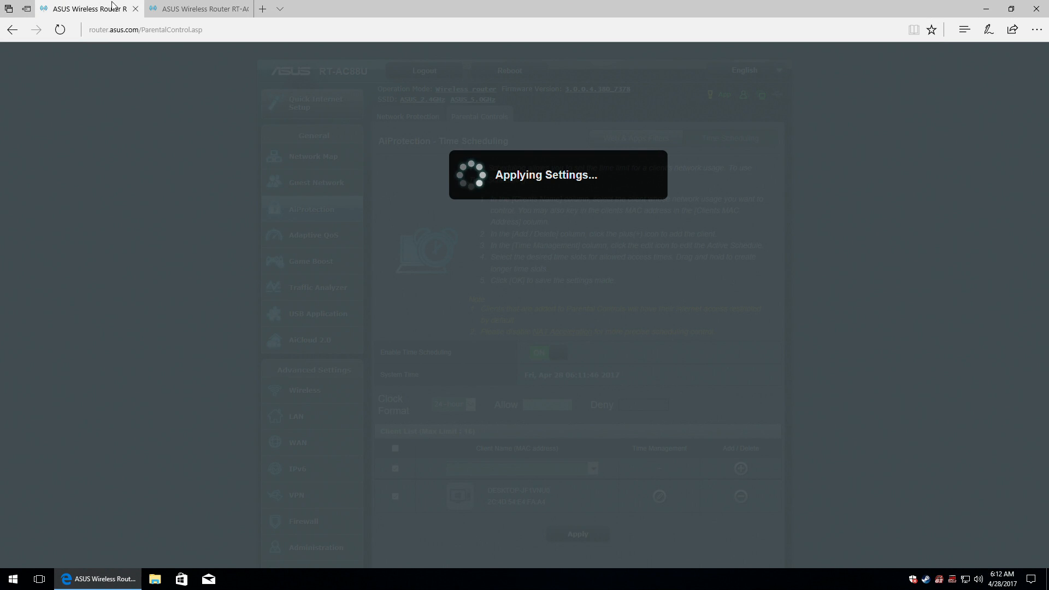
pyautogui.click(135, 10)
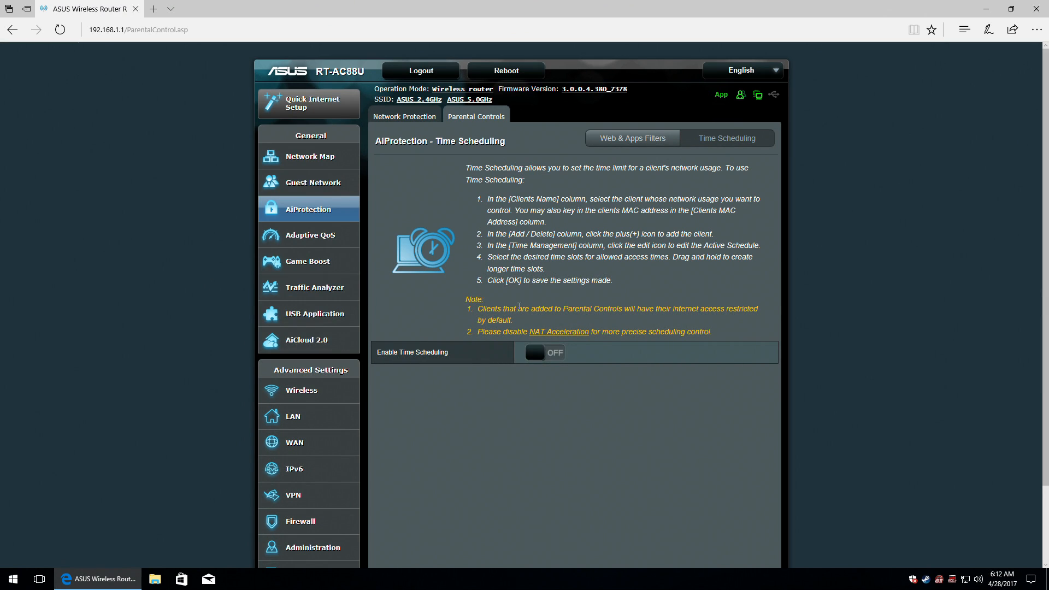
pyautogui.click(560, 352)
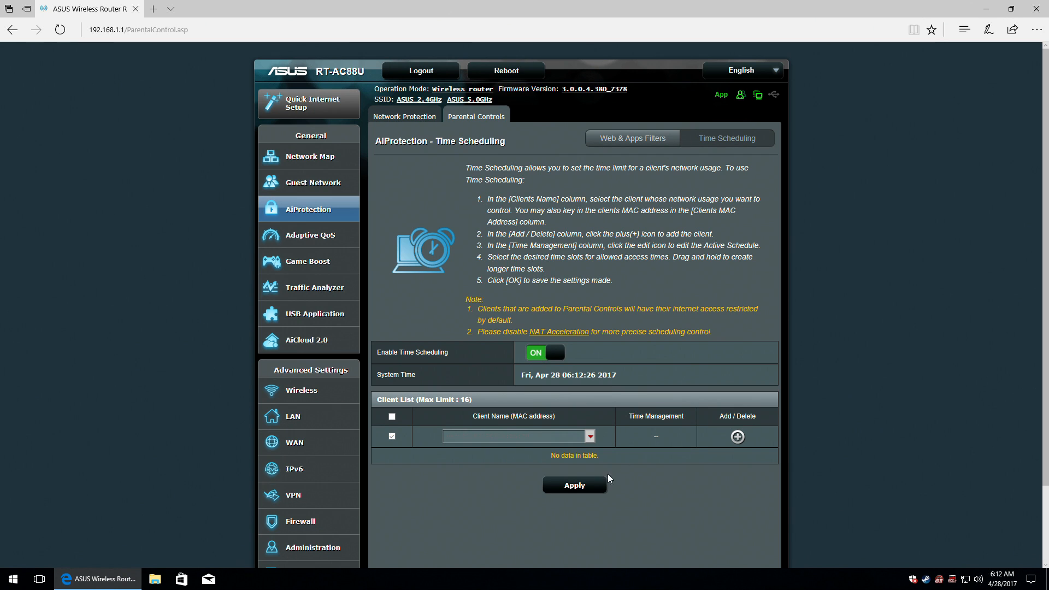
pyautogui.click(576, 484)
# Add DESKTOP-JF1VNU0 to the Time Scheduling client list.
pyautogui.click(590, 436)
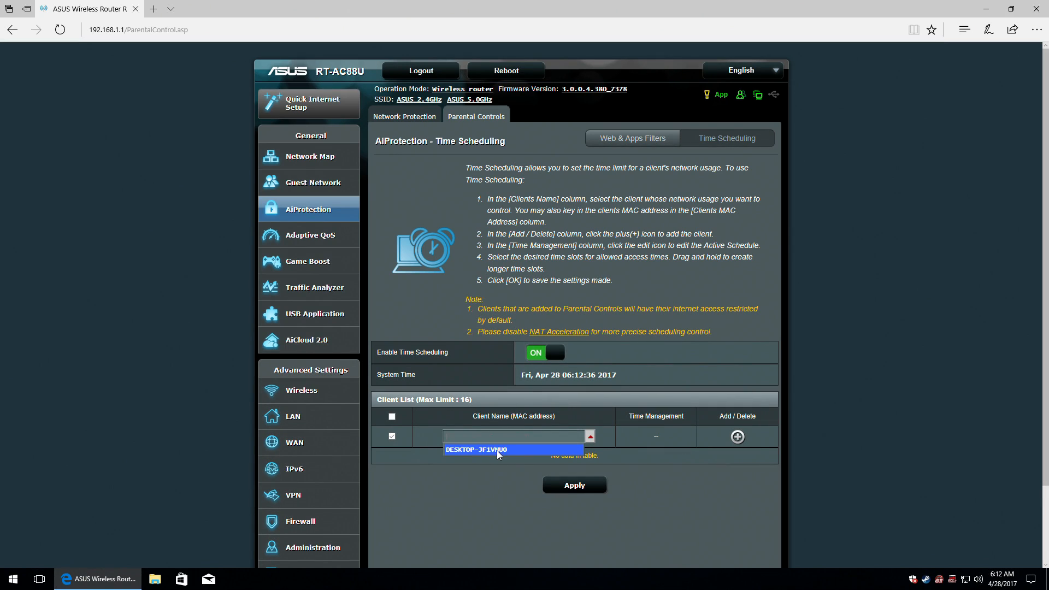
pyautogui.click(498, 452)
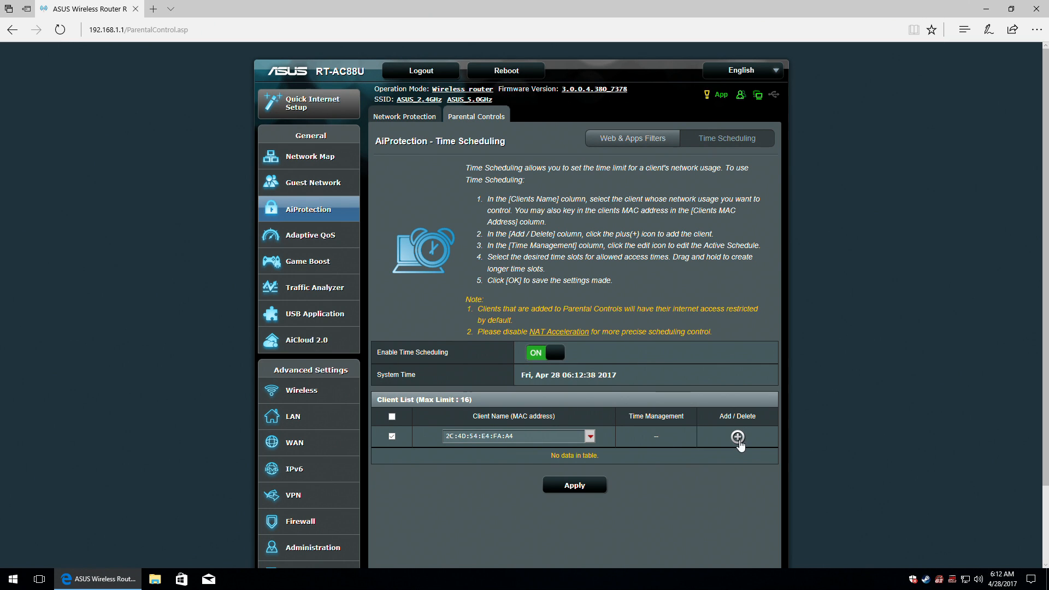
pyautogui.click(738, 436)
# Mark hour slots 10~11 through 20~21 as Allow for every day and save with OK.
pyautogui.click(656, 464)
pyautogui.scroll(-5, 475, 347)
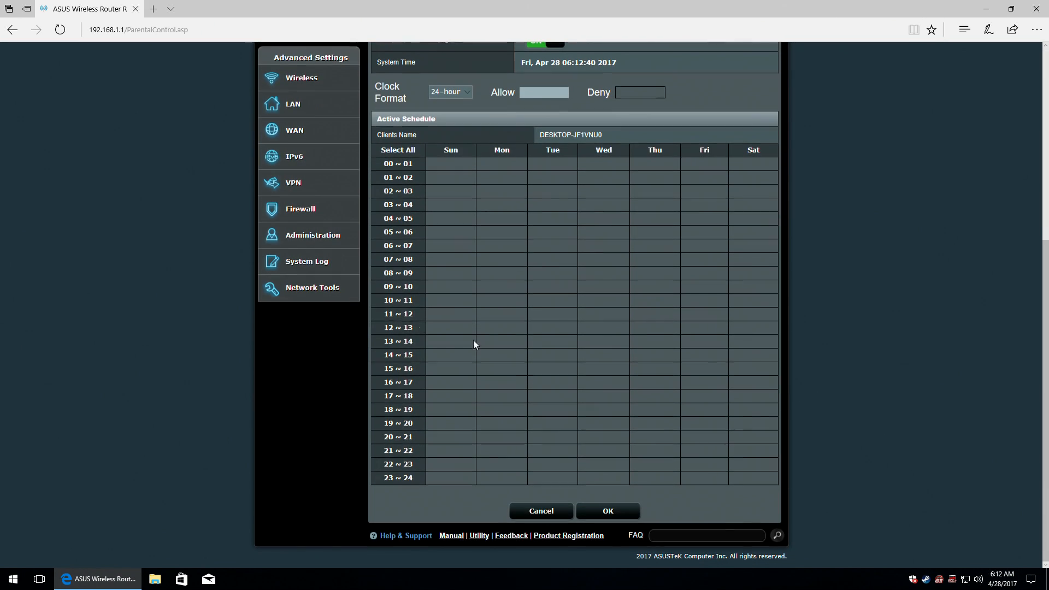
pyautogui.click(402, 300)
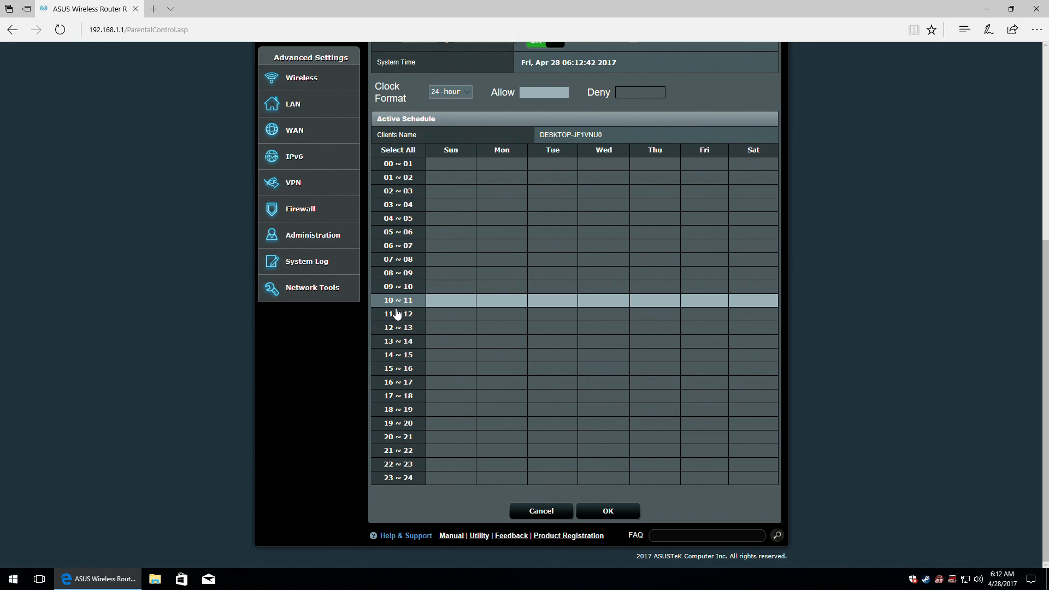
pyautogui.click(397, 314)
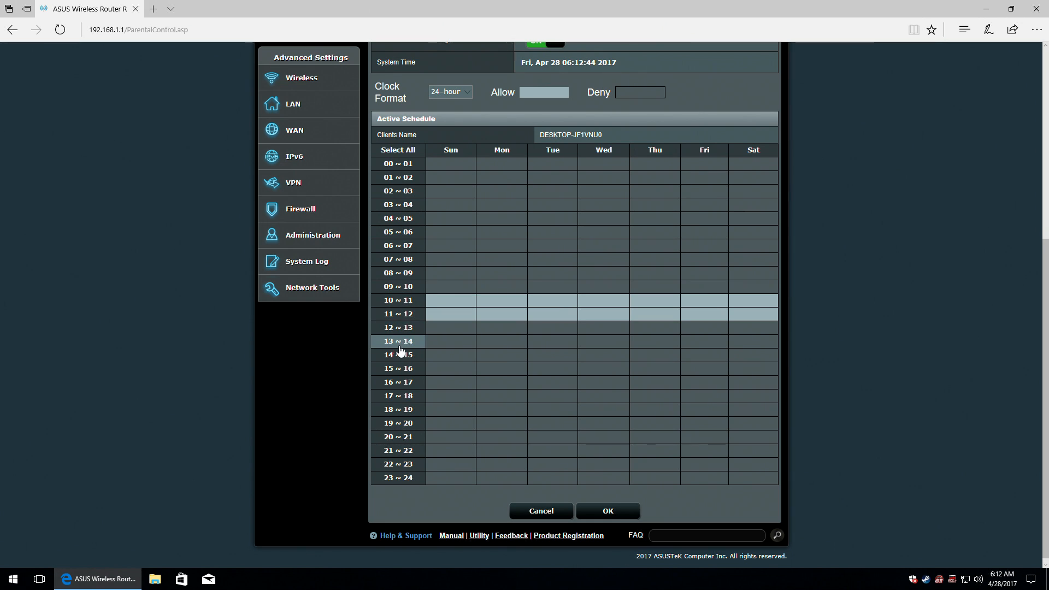
pyautogui.click(400, 330)
pyautogui.click(400, 341)
pyautogui.click(402, 354)
pyautogui.click(402, 369)
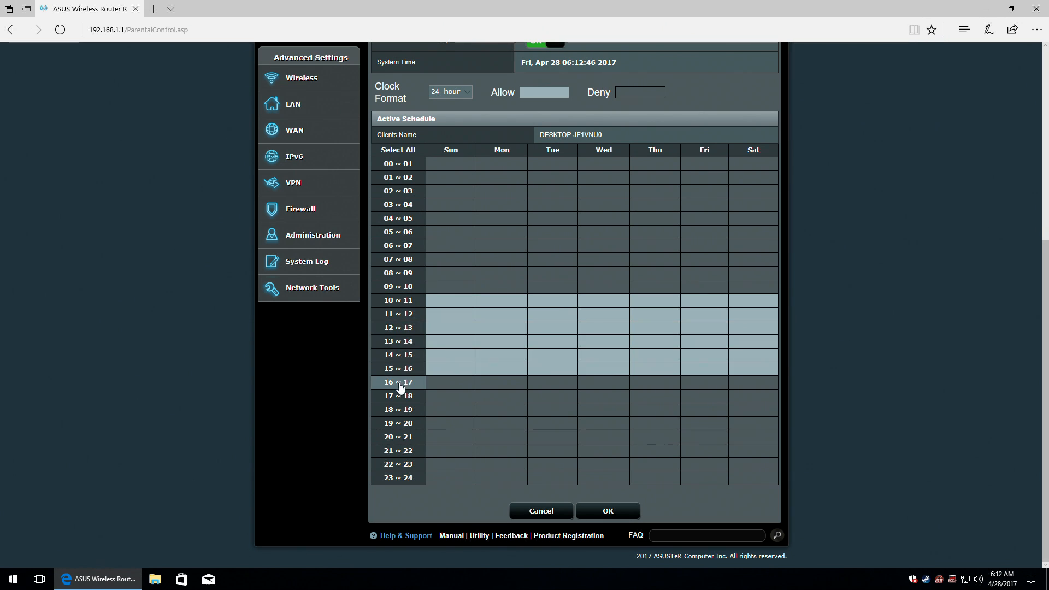
pyautogui.click(403, 382)
pyautogui.click(404, 398)
pyautogui.click(404, 410)
pyautogui.click(405, 424)
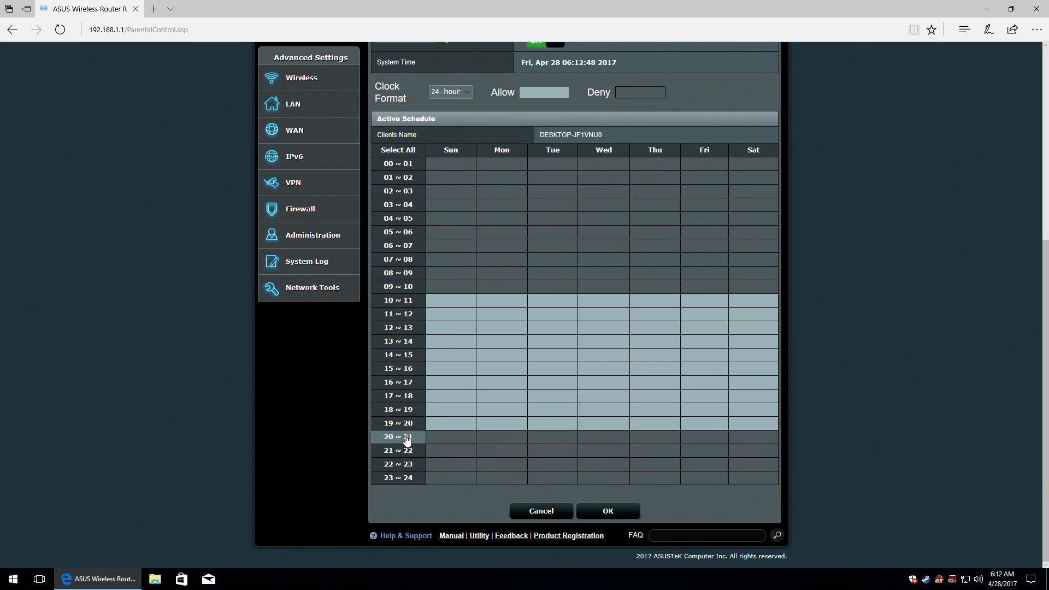
pyautogui.click(405, 437)
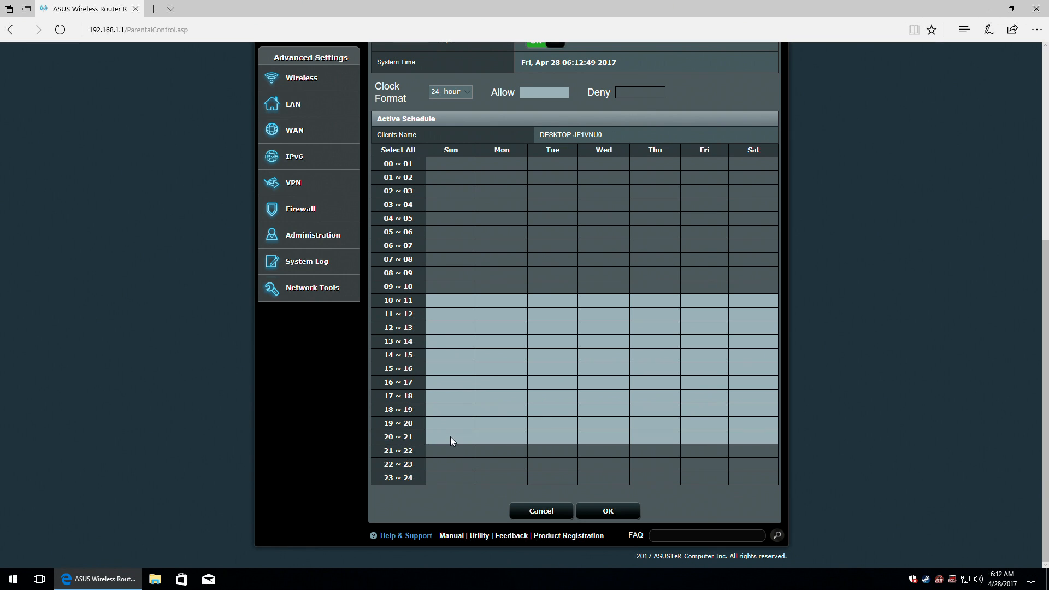
pyautogui.click(608, 509)
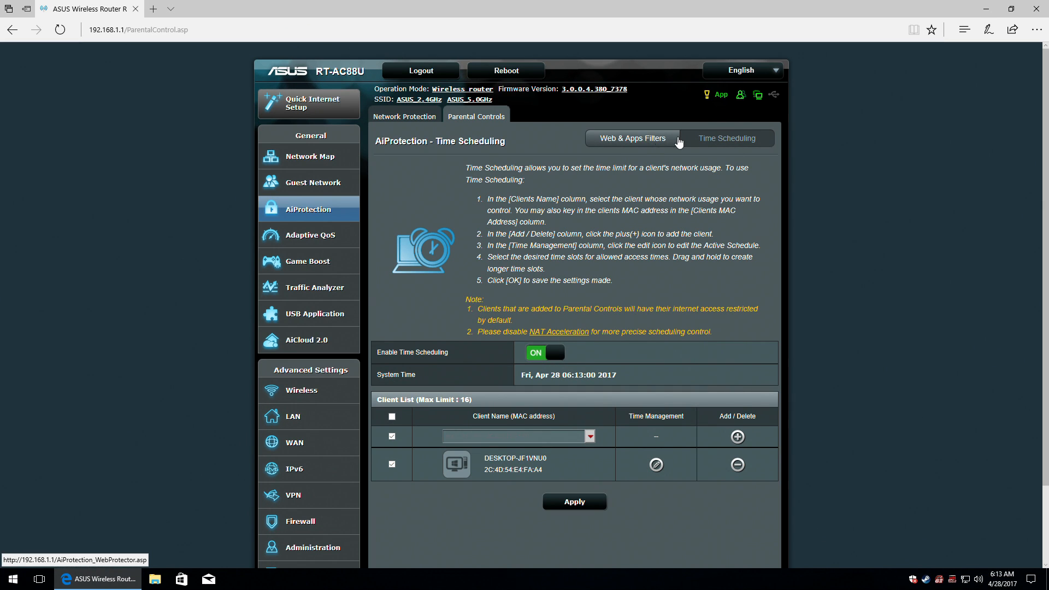
# Look at Web & Apps Filters, return to Time Scheduling, then go to the AiProtection overview.
pyautogui.click(650, 141)
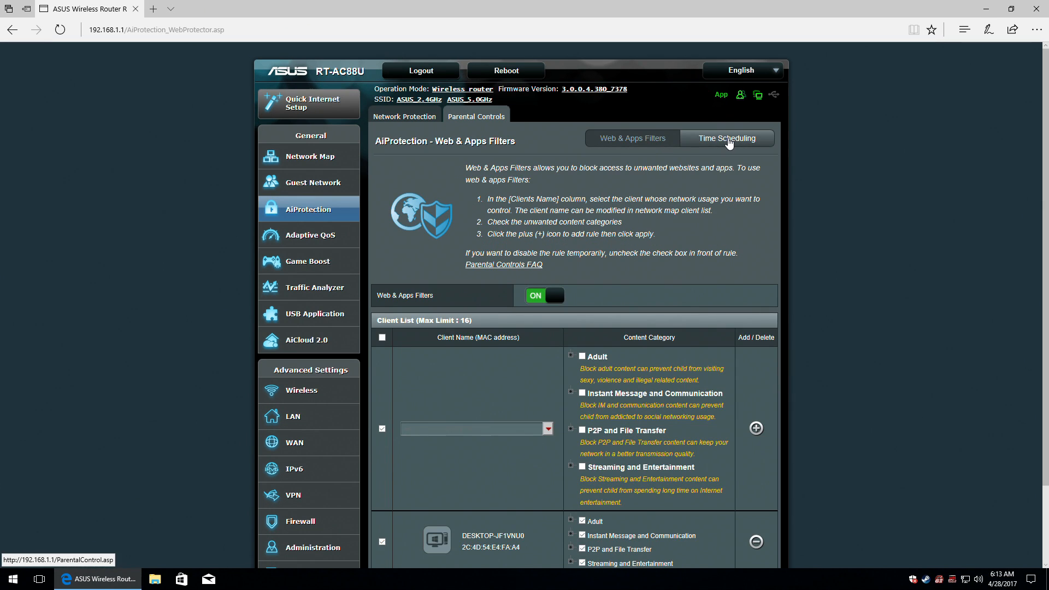
pyautogui.click(729, 141)
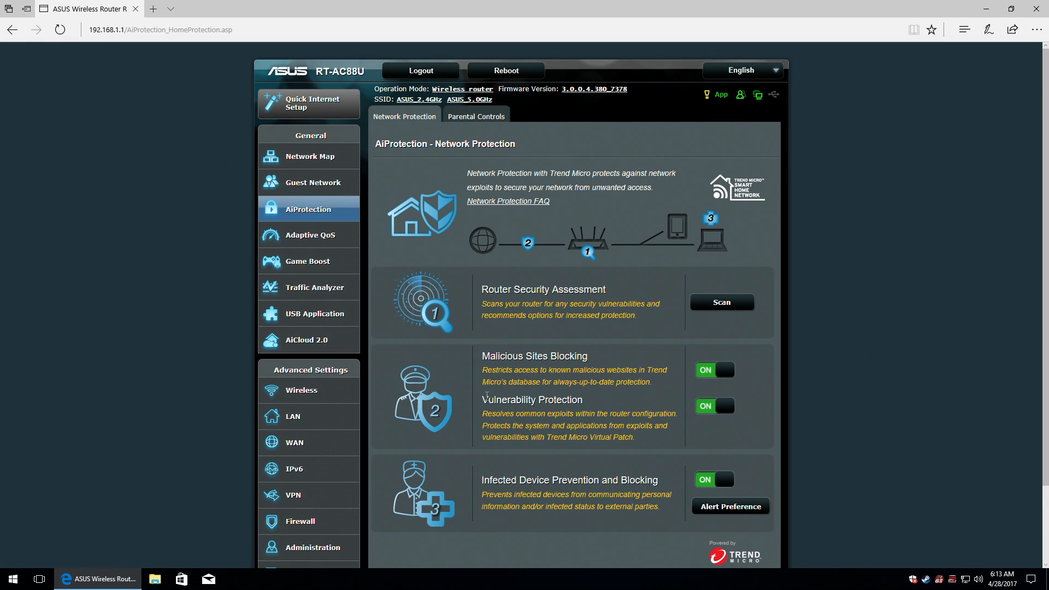
pyautogui.click(321, 214)
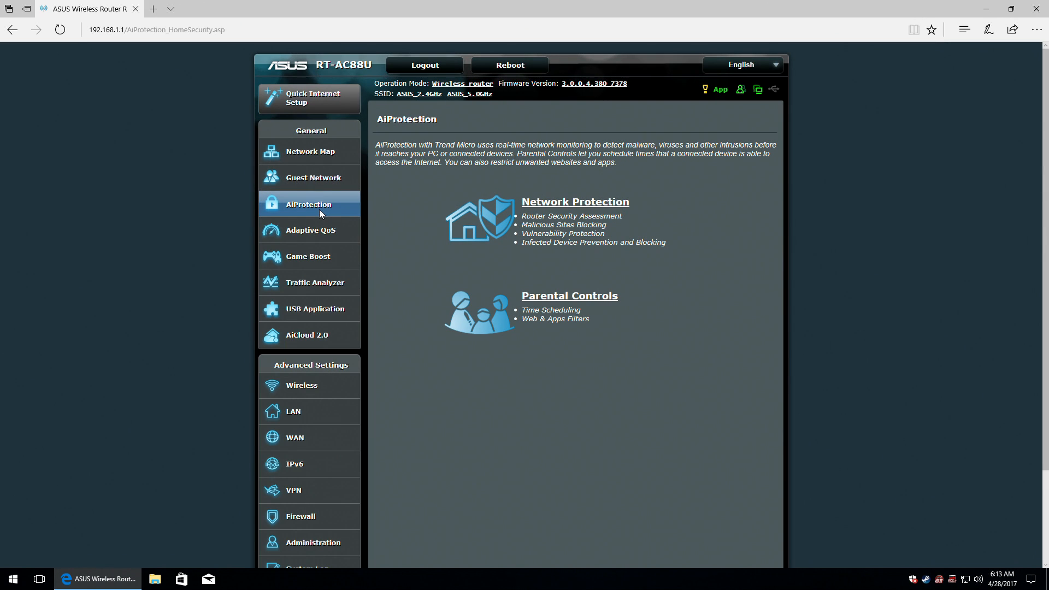
# In Adaptive QoS, filter clients by Highest, Default and Lowest priority, show all, and turn Apps analysis ON.
pyautogui.click(310, 234)
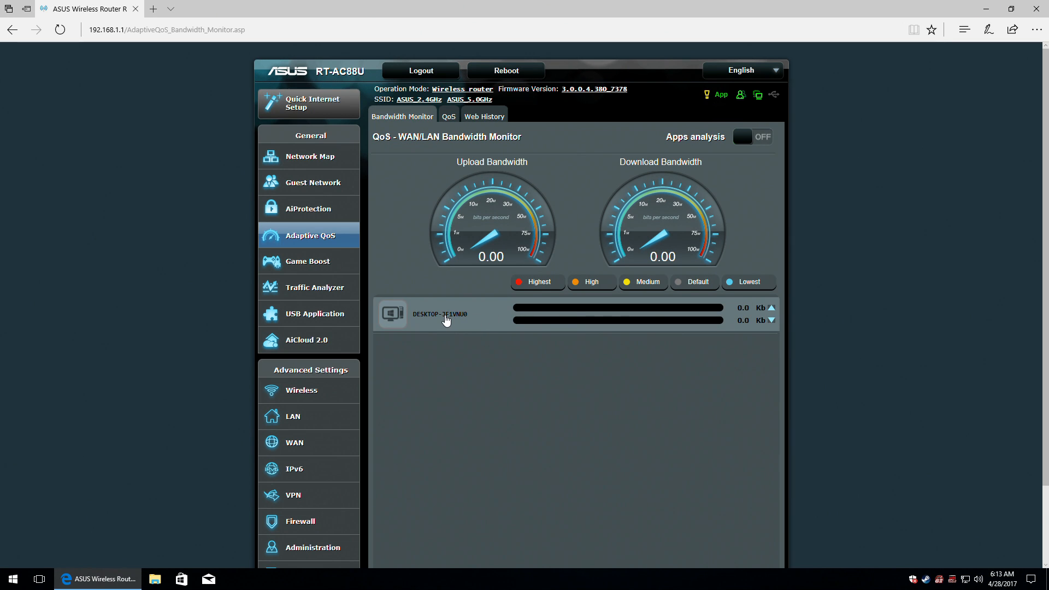
pyautogui.click(533, 283)
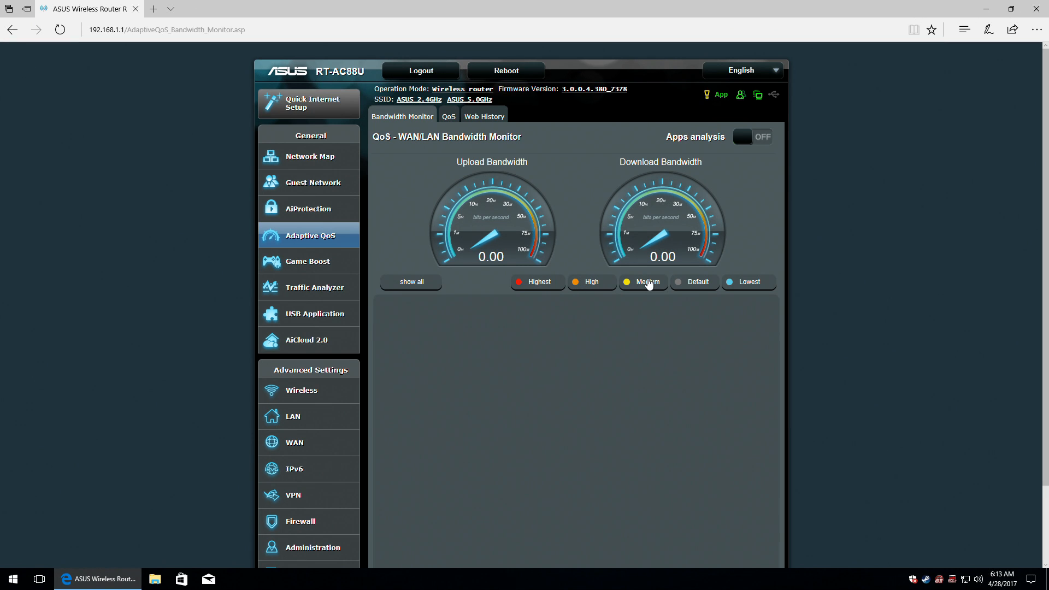
pyautogui.click(696, 282)
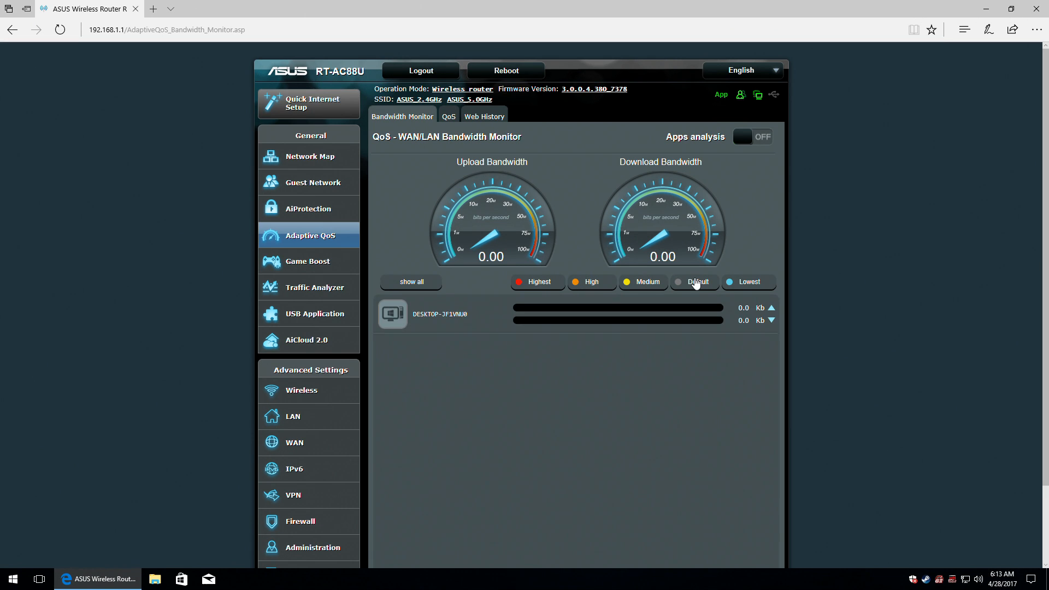
pyautogui.click(753, 283)
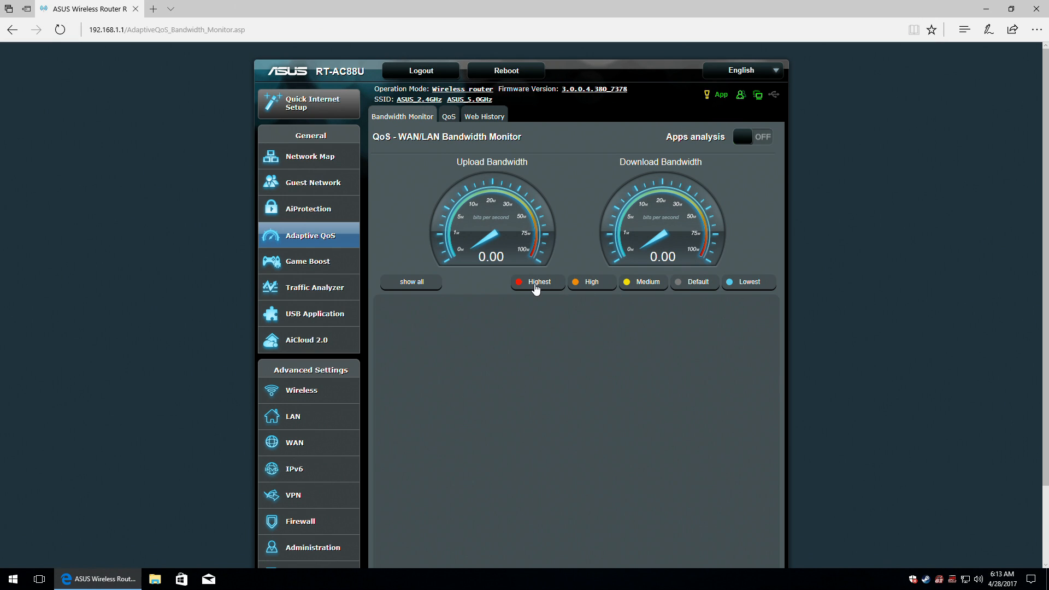
pyautogui.click(710, 284)
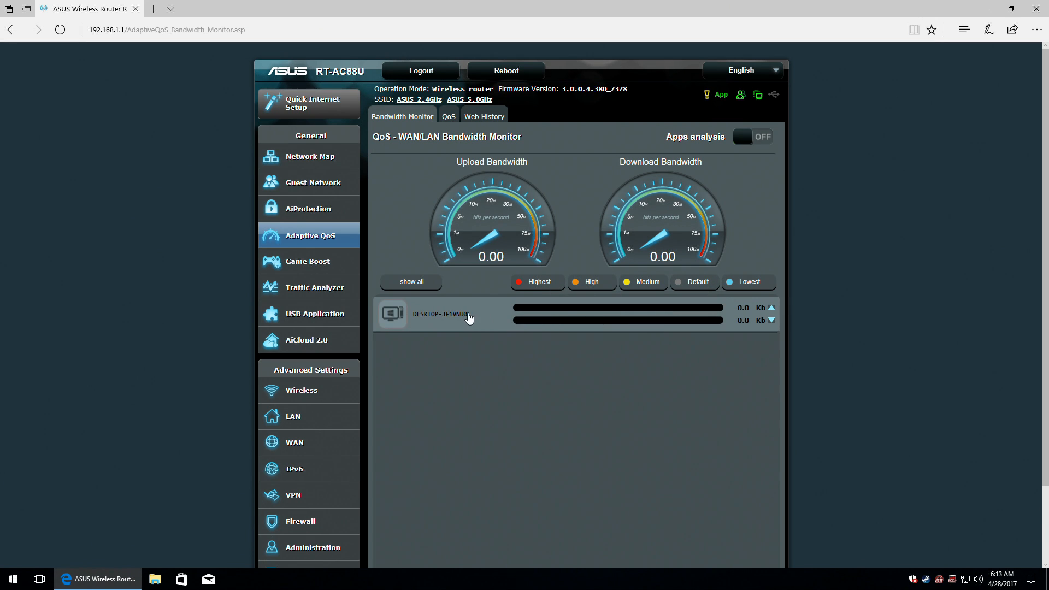
pyautogui.click(413, 283)
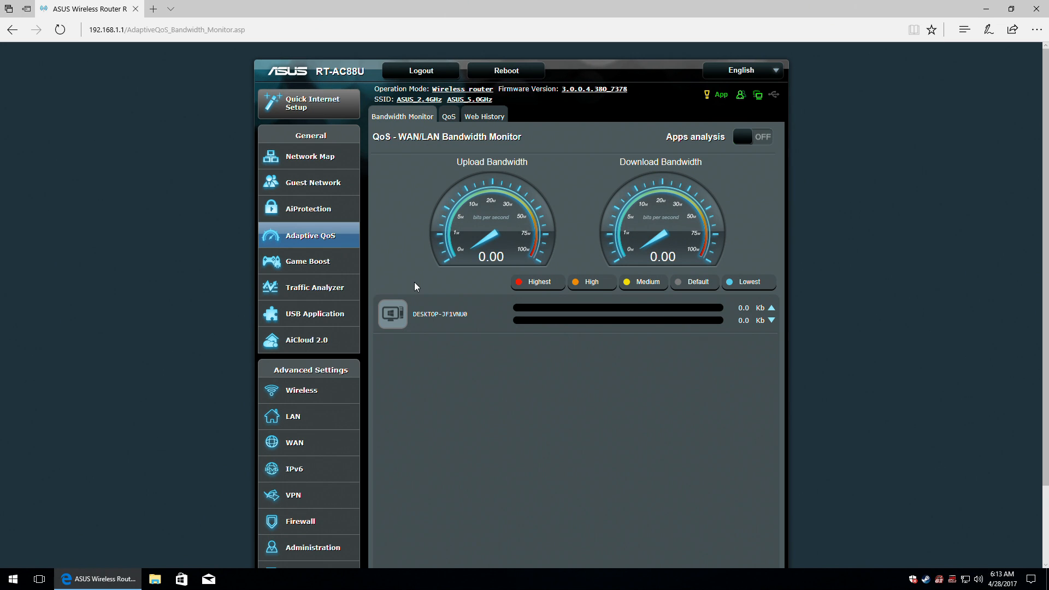
pyautogui.click(763, 136)
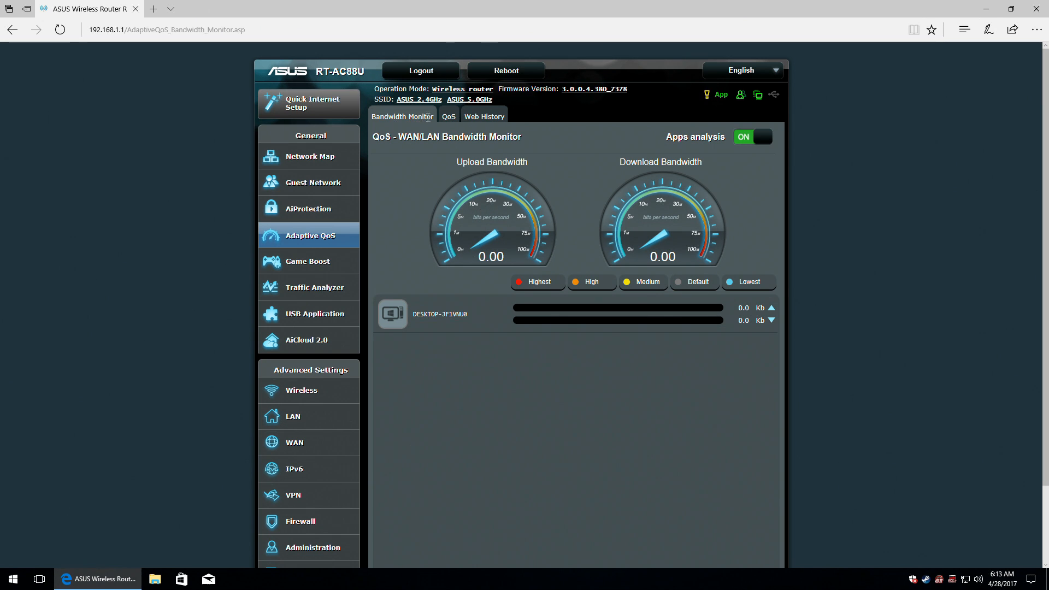
pyautogui.click(447, 117)
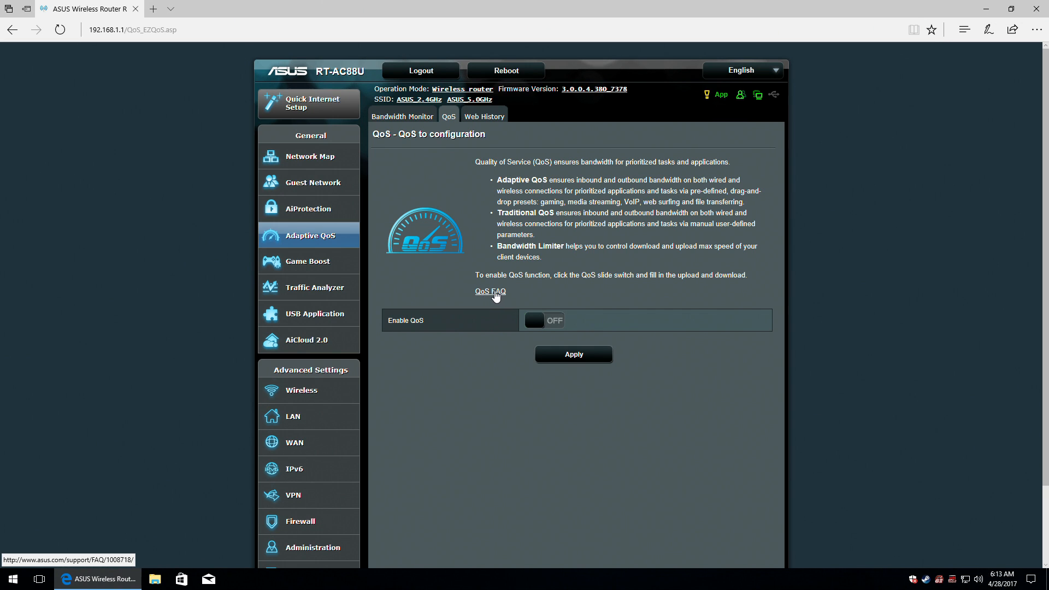
# Follow the QoS FAQ link, which opens the router's blocked-device warning in a new tab.
pyautogui.click(495, 292)
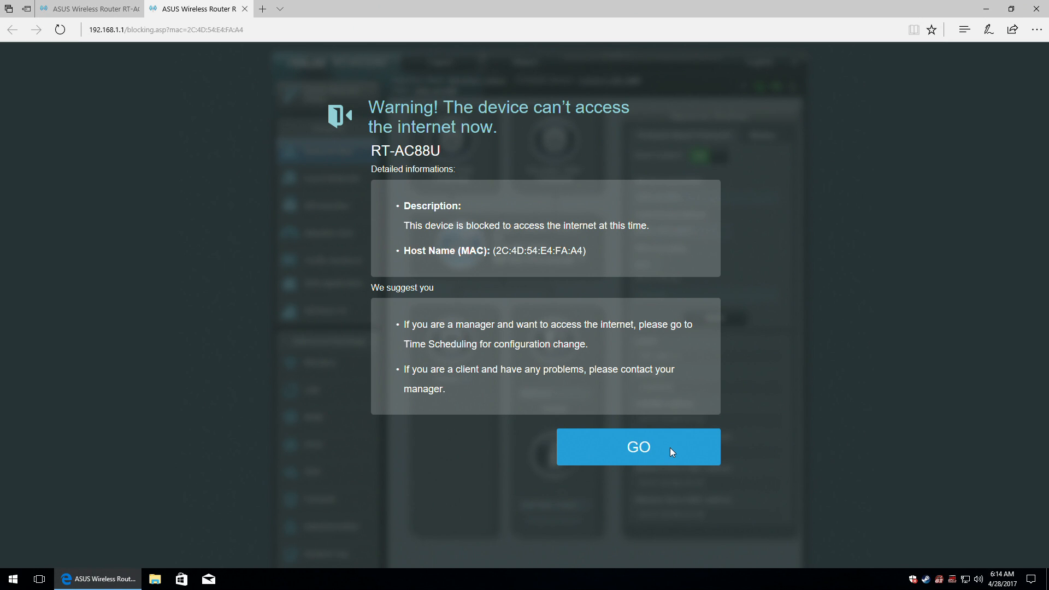
# Dismiss the blocked-device warning with GO and close that tab to return to QoS settings.
pyautogui.click(640, 448)
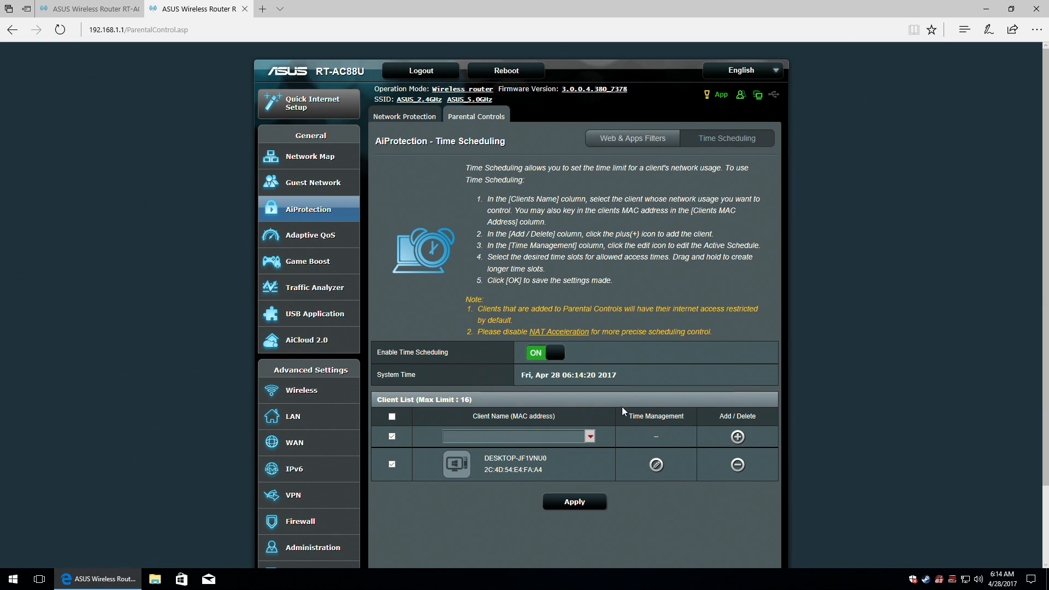
pyautogui.click(244, 10)
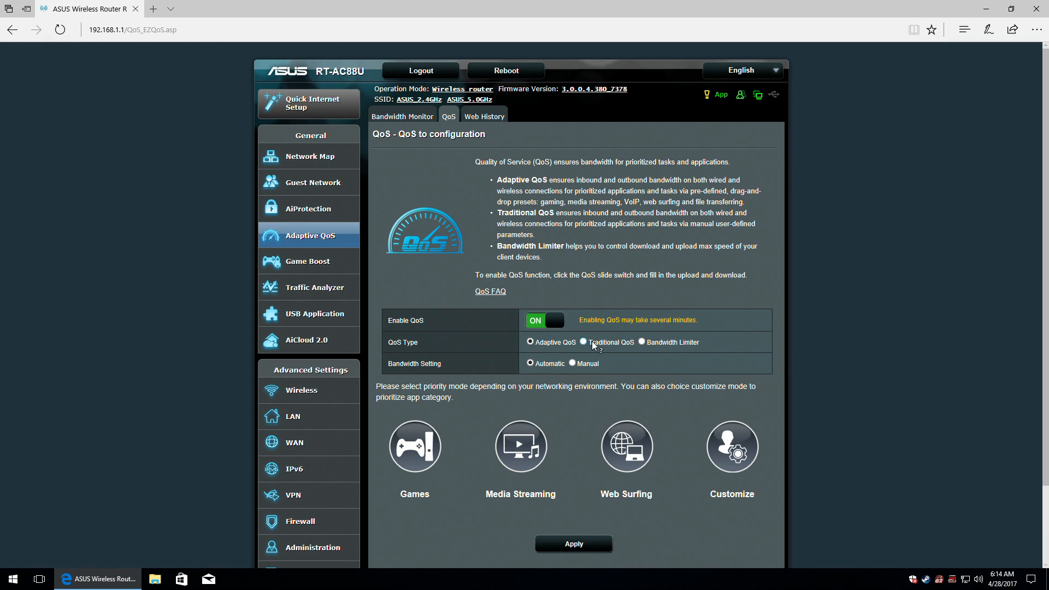
# Compare Adaptive QoS and Traditional QoS, then select Bandwidth Limiter.
pyautogui.click(560, 347)
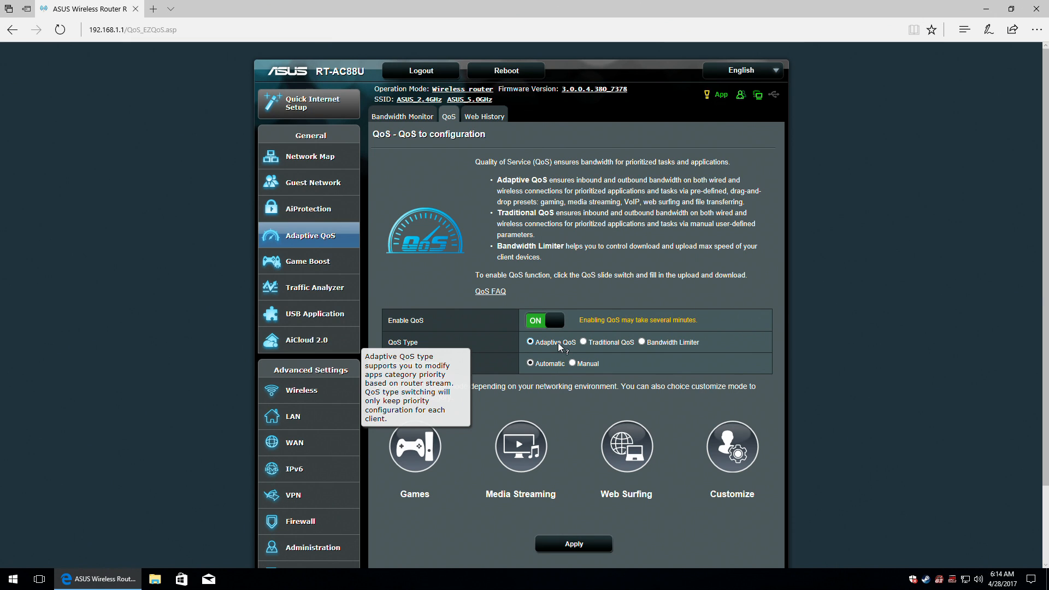
pyautogui.click(609, 343)
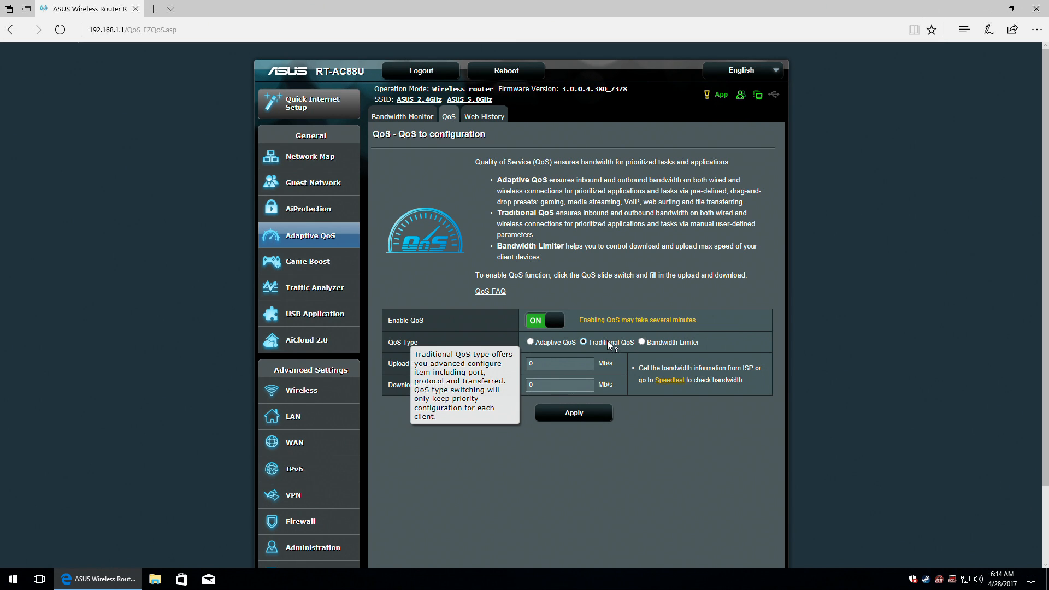
pyautogui.click(666, 343)
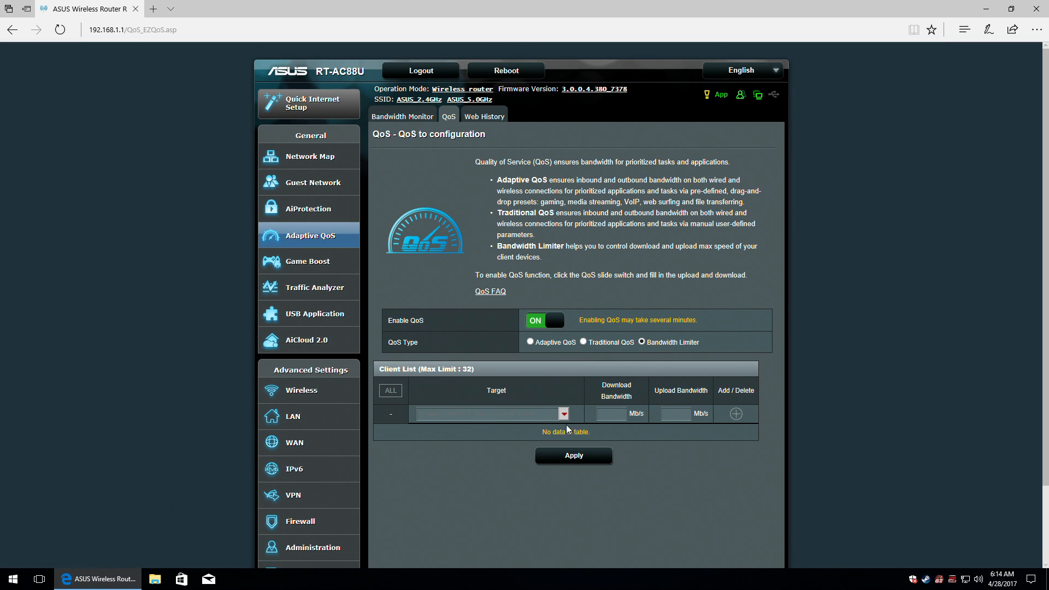
# Target DESKTOP-JF1VNU0 in the limiter's bandwidth fields, then go back to Adaptive QoS.
pyautogui.click(562, 414)
pyautogui.click(529, 426)
pyautogui.click(611, 414)
pyautogui.click(676, 413)
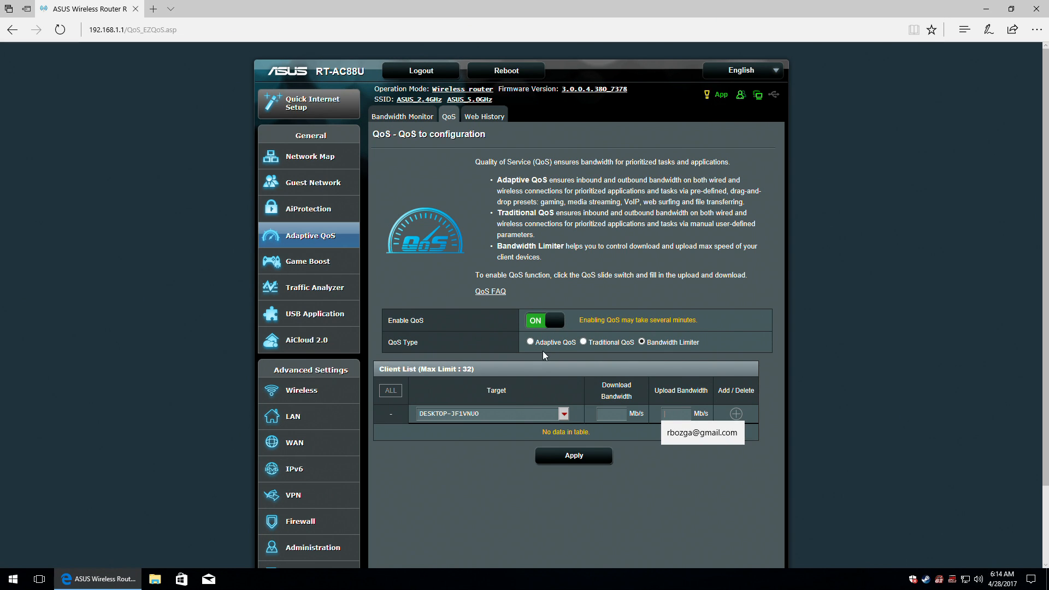
pyautogui.click(529, 342)
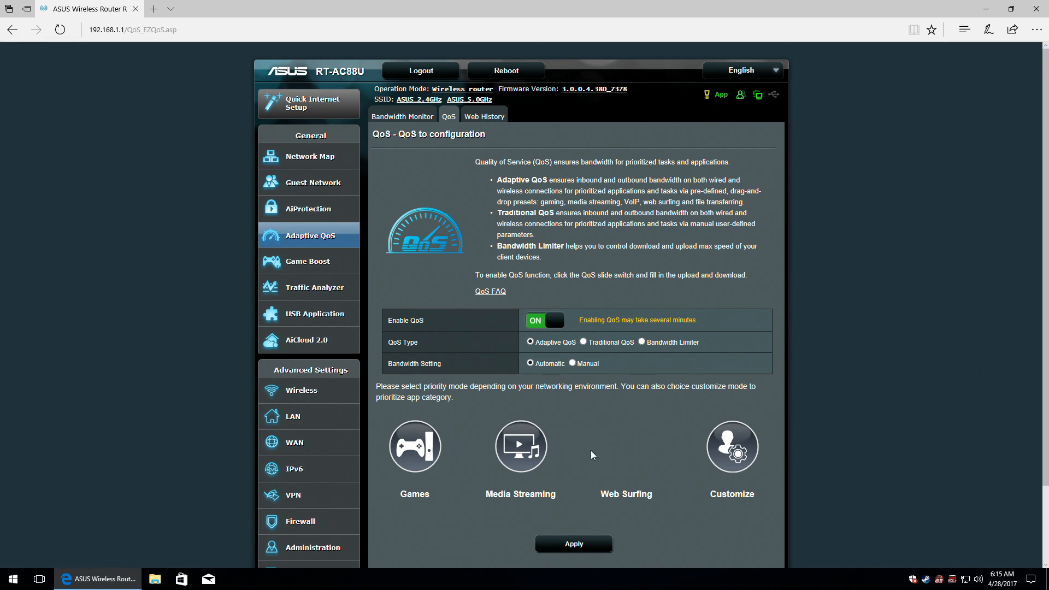
pyautogui.scroll(-3, 658, 392)
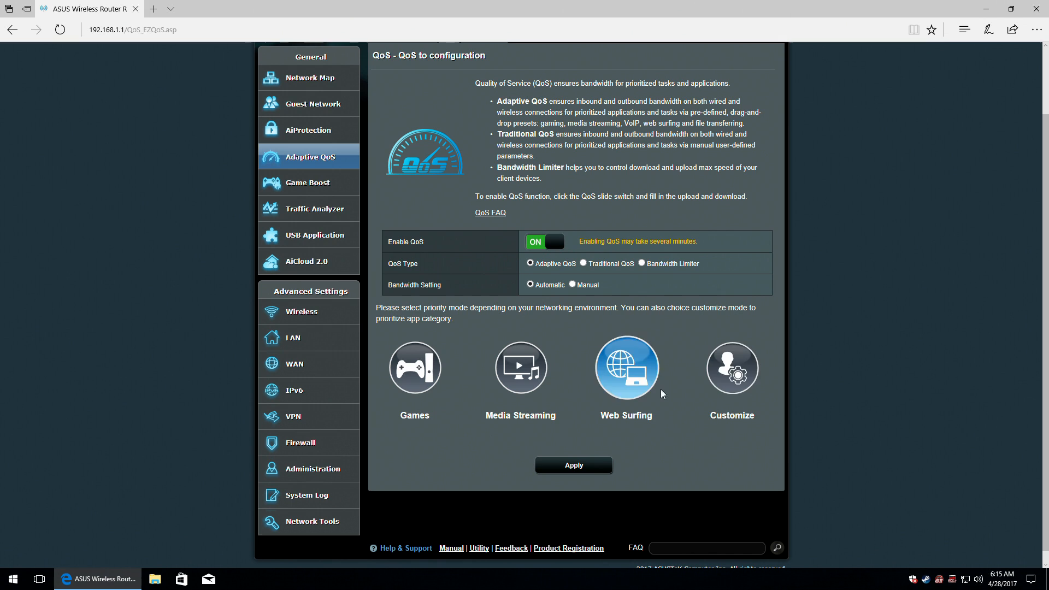
# Customize app priority to Web Surfing first, then Video and Audio Streaming, then Gaming, and save.
pyautogui.click(732, 369)
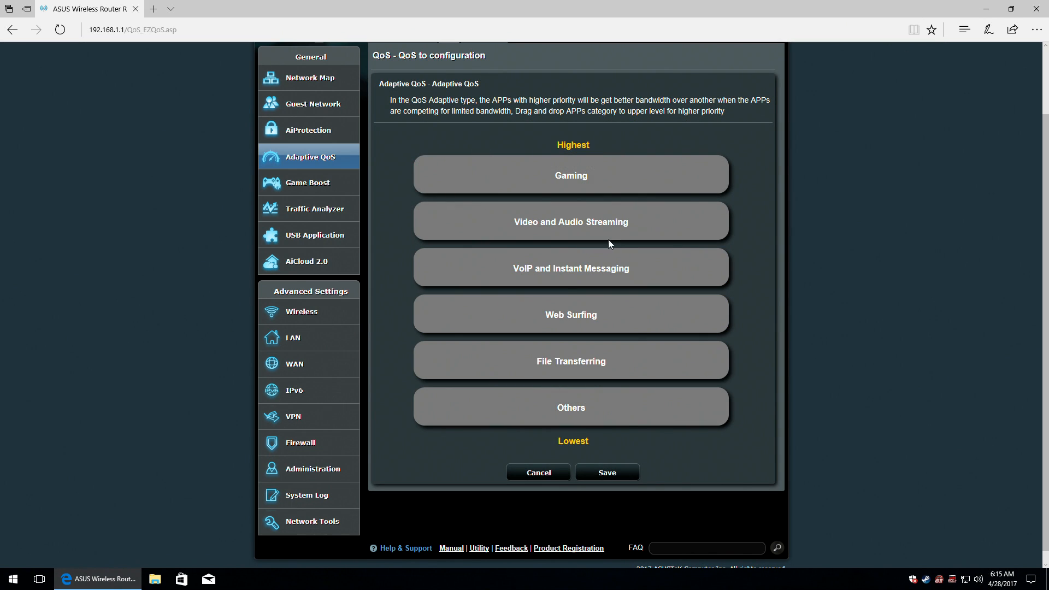
pyautogui.moveTo(574, 175); pyautogui.dragTo(599, 179)
pyautogui.moveTo(576, 320); pyautogui.dragTo(600, 167)
pyautogui.moveTo(604, 251); pyautogui.dragTo(601, 218)
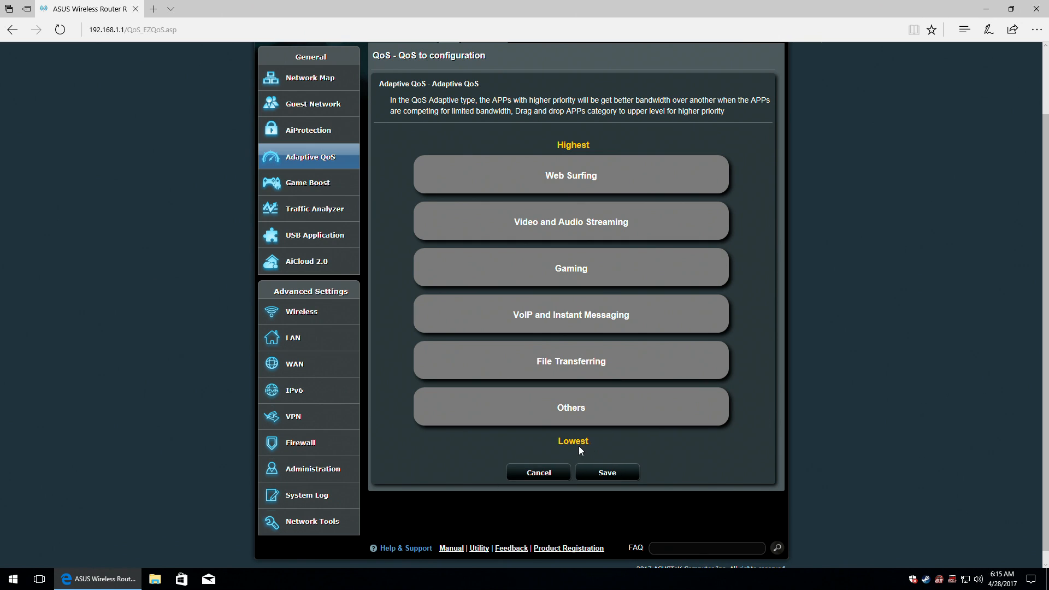
pyautogui.click(601, 473)
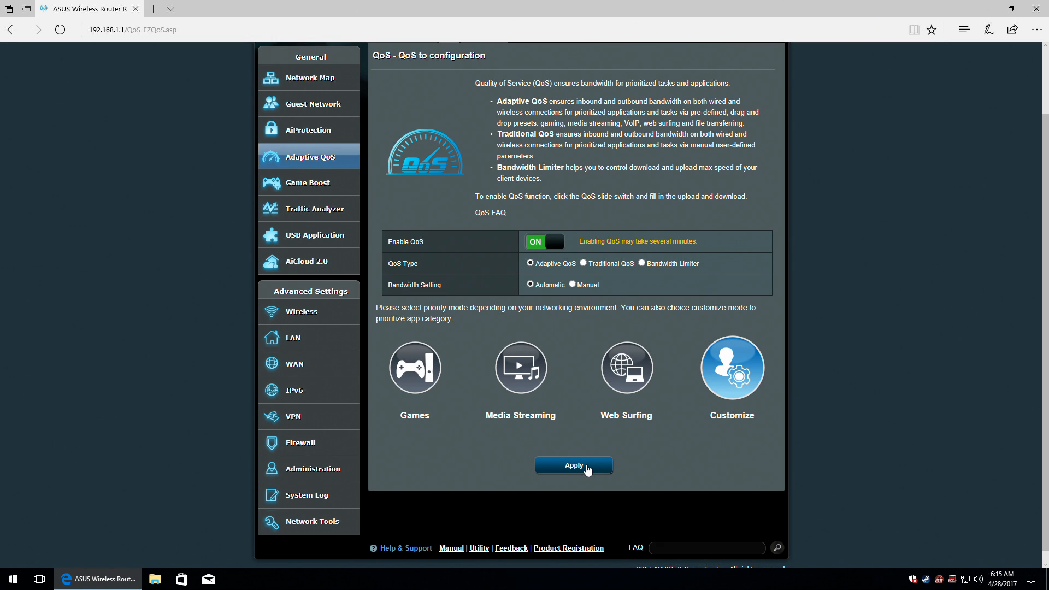
# Set the Adaptive QoS bandwidth to Automatic and apply the settings.
pyautogui.click(573, 284)
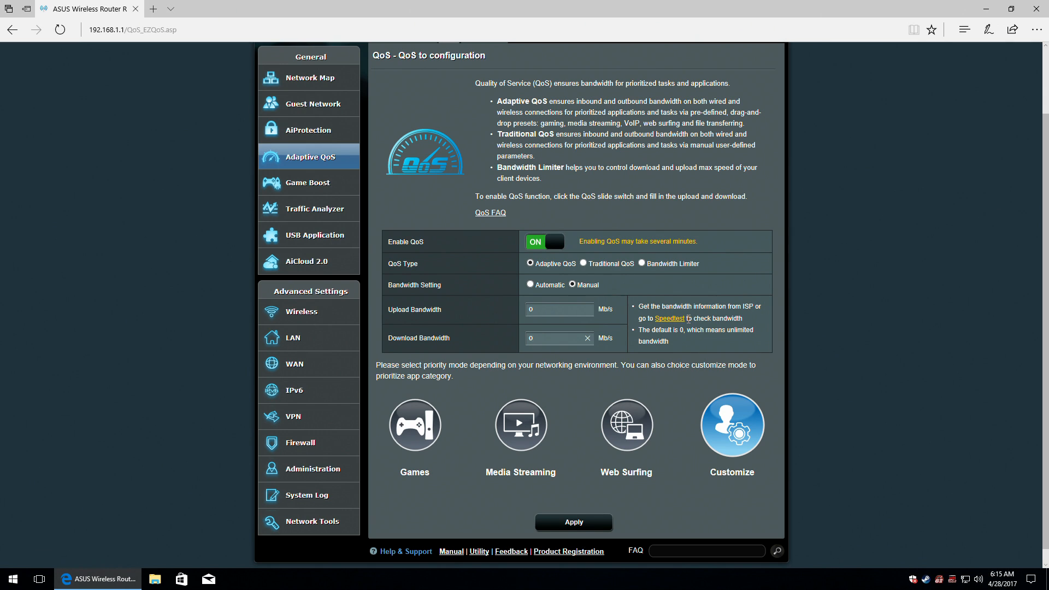
pyautogui.click(530, 284)
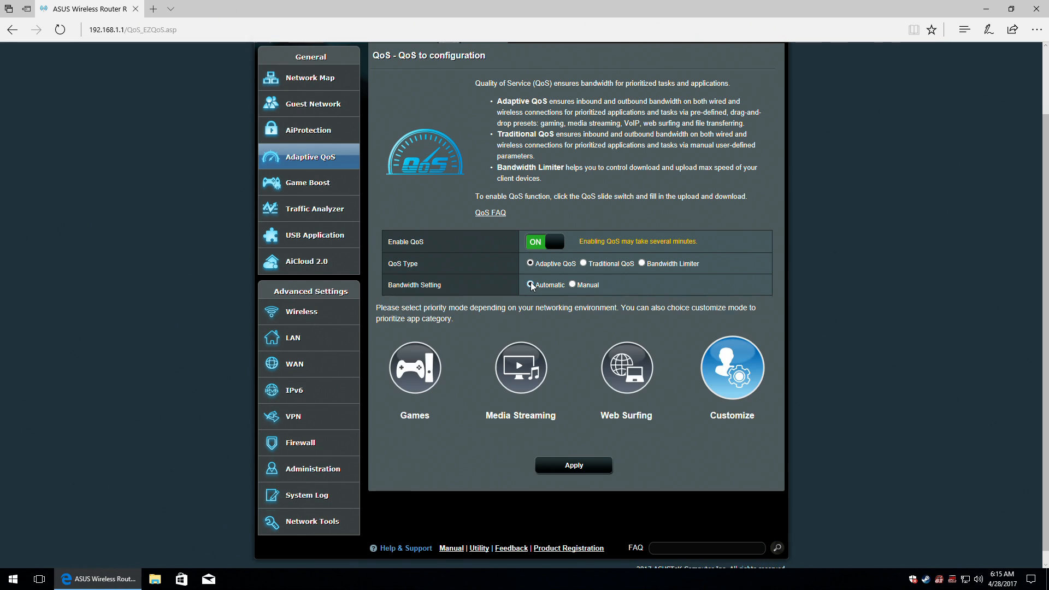
pyautogui.click(575, 464)
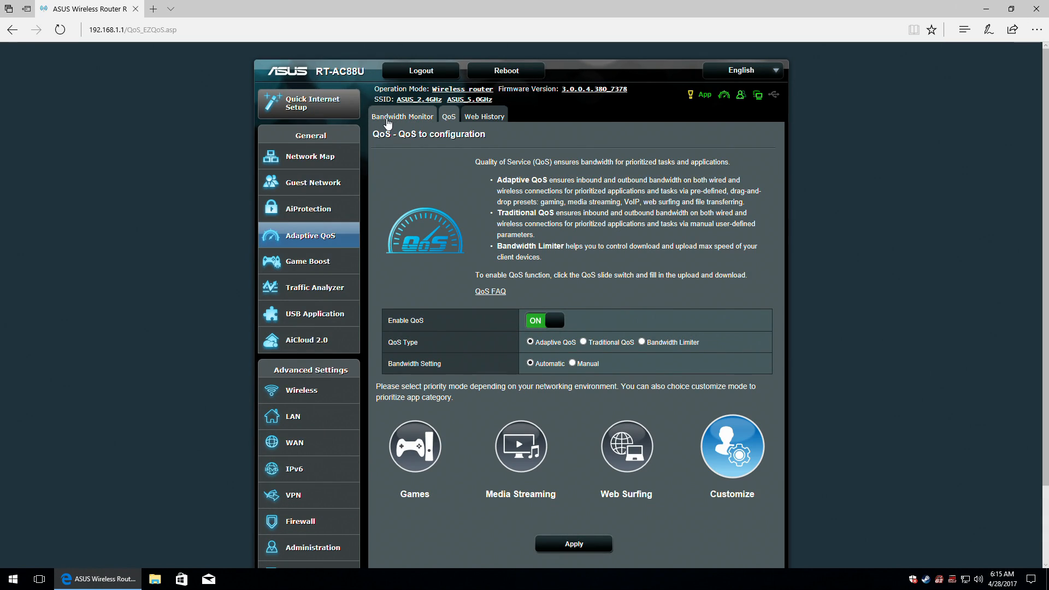
# Switch Enable Web History to ON to log clients' browsing history.
pyautogui.click(501, 117)
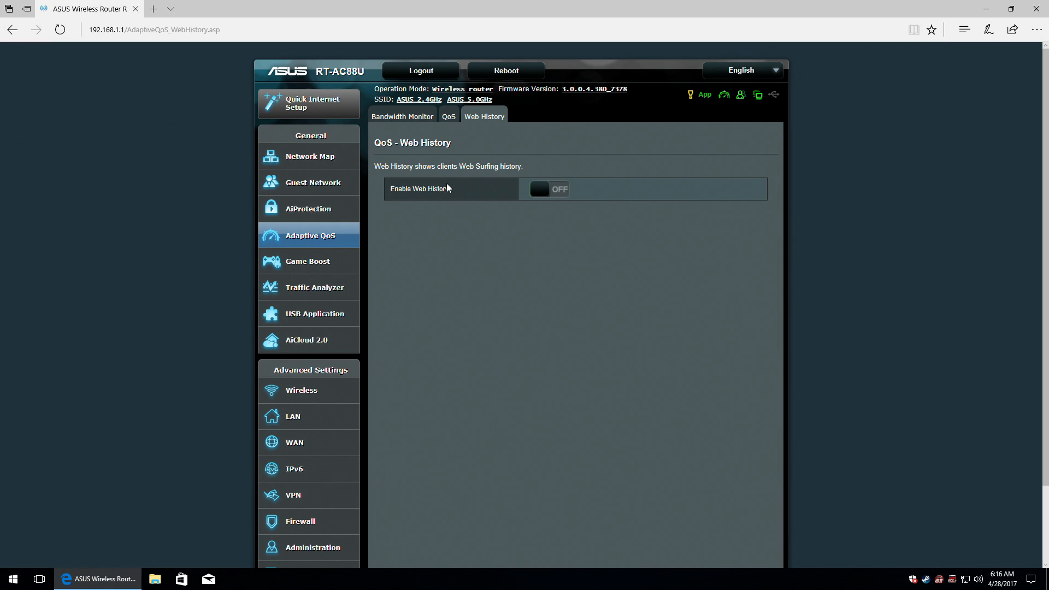
pyautogui.click(562, 190)
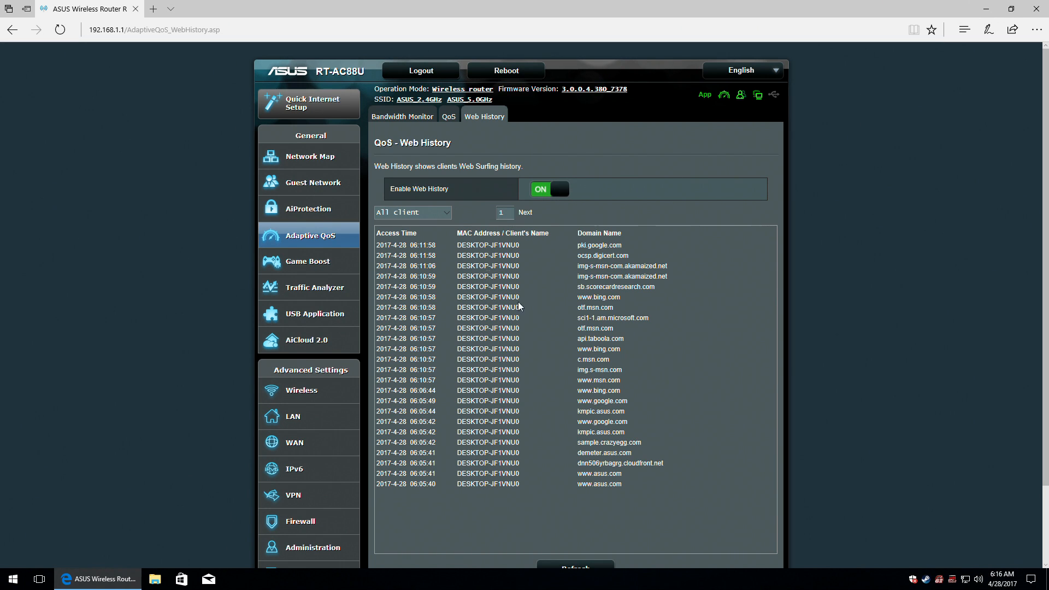
pyautogui.scroll(-2, 519, 304)
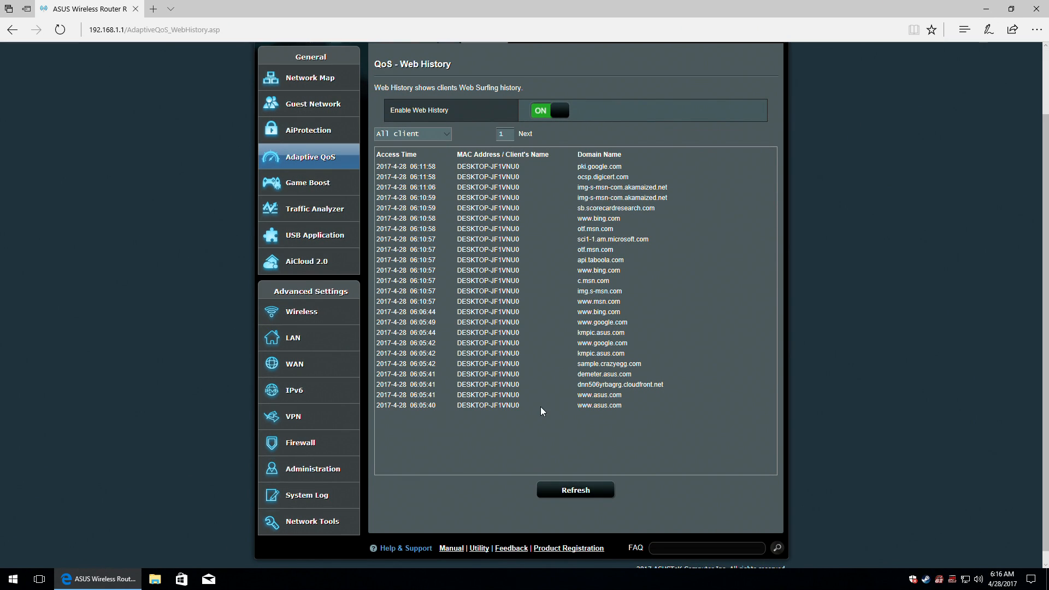
pyautogui.scroll(2, 539, 407)
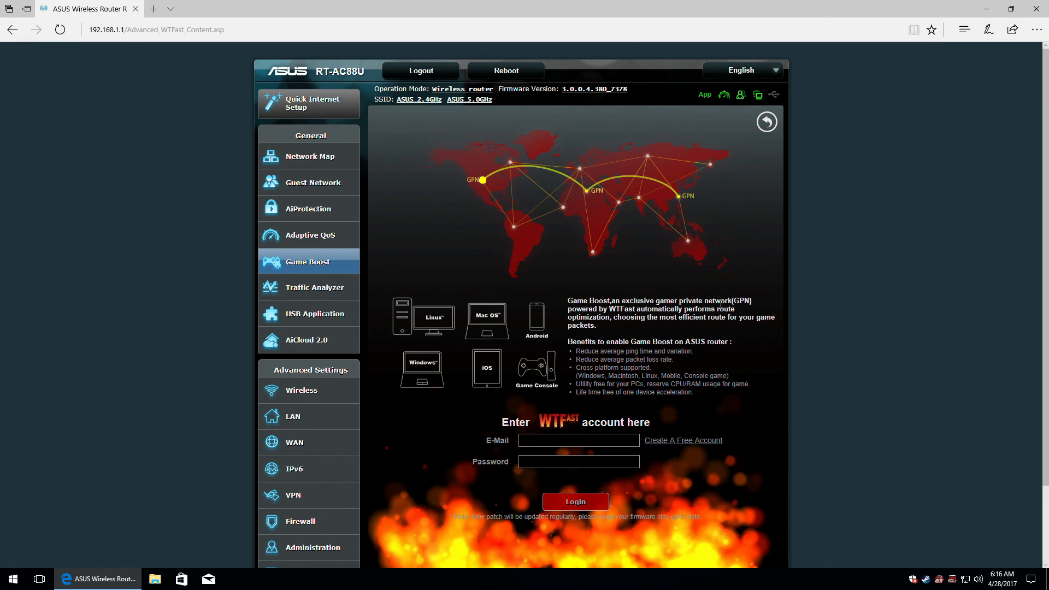
# Switch LAN Boost's One Click Game First mode ON on the Game Boost page.
pyautogui.scroll(-2, 721, 304)
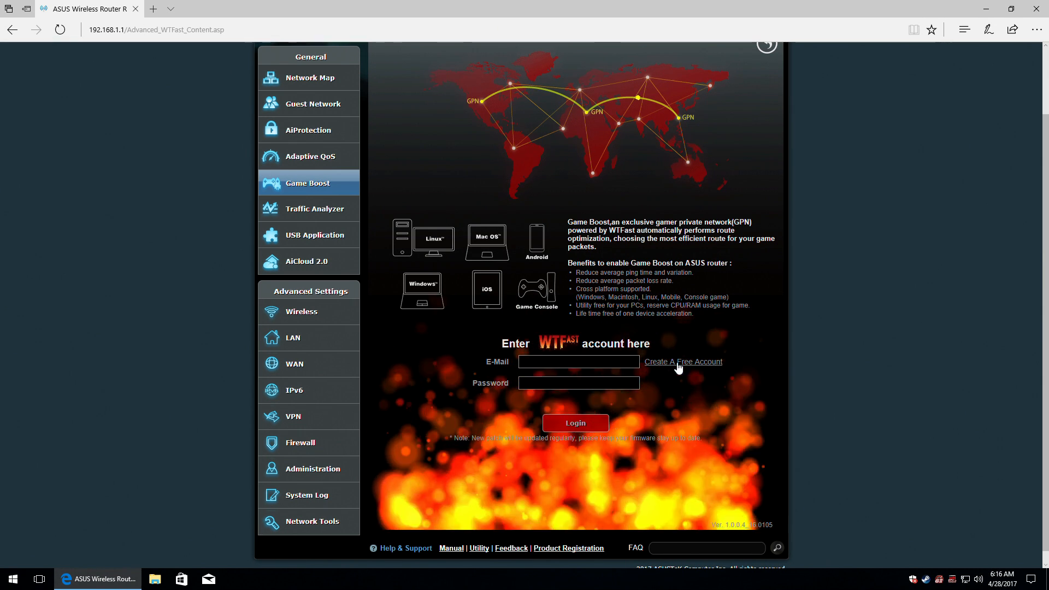
pyautogui.scroll(2, 451, 257)
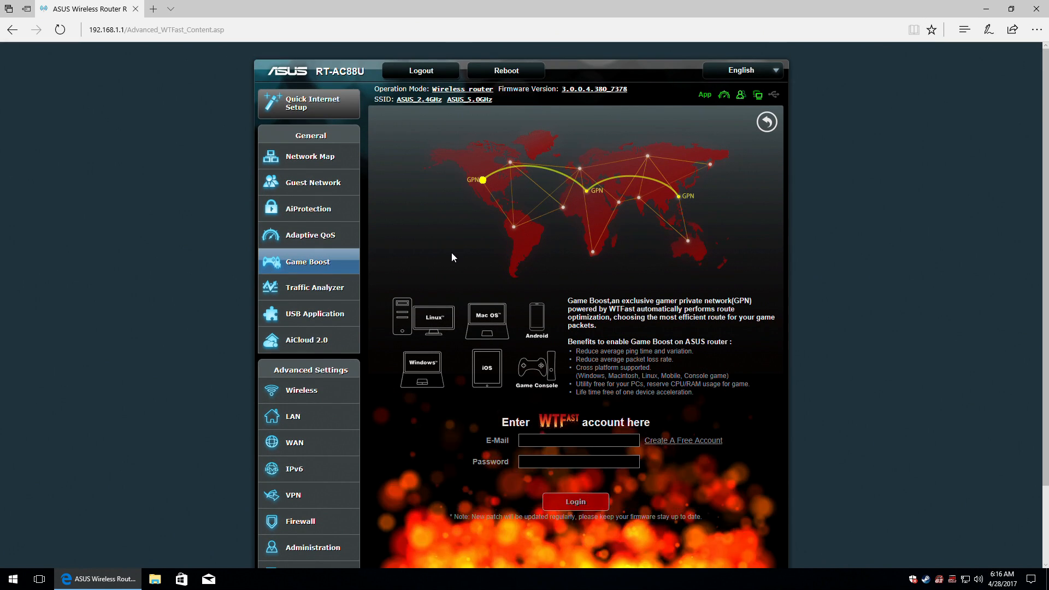
pyautogui.click(306, 263)
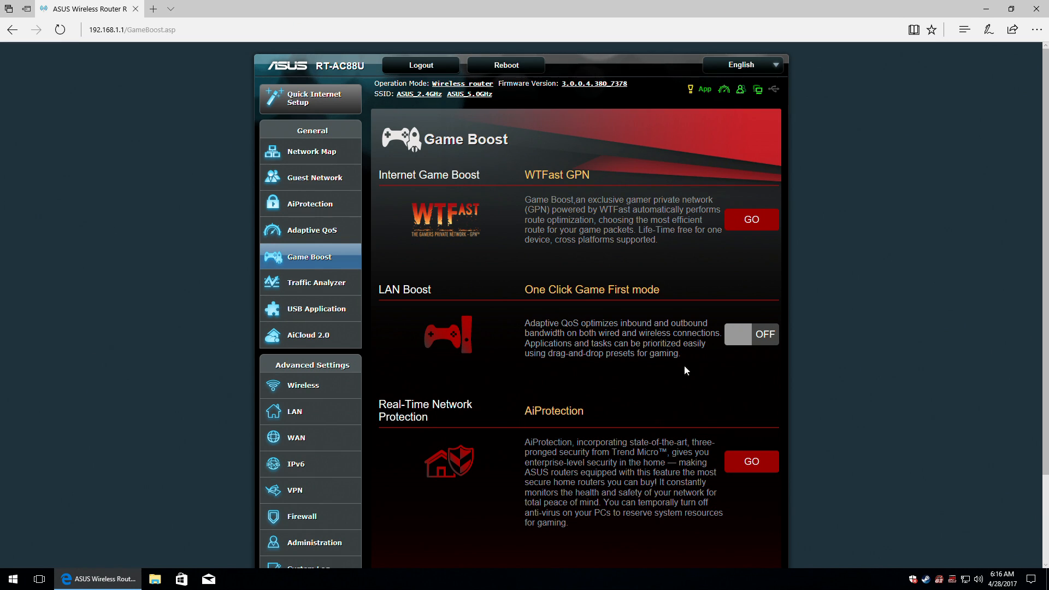
pyautogui.click(765, 333)
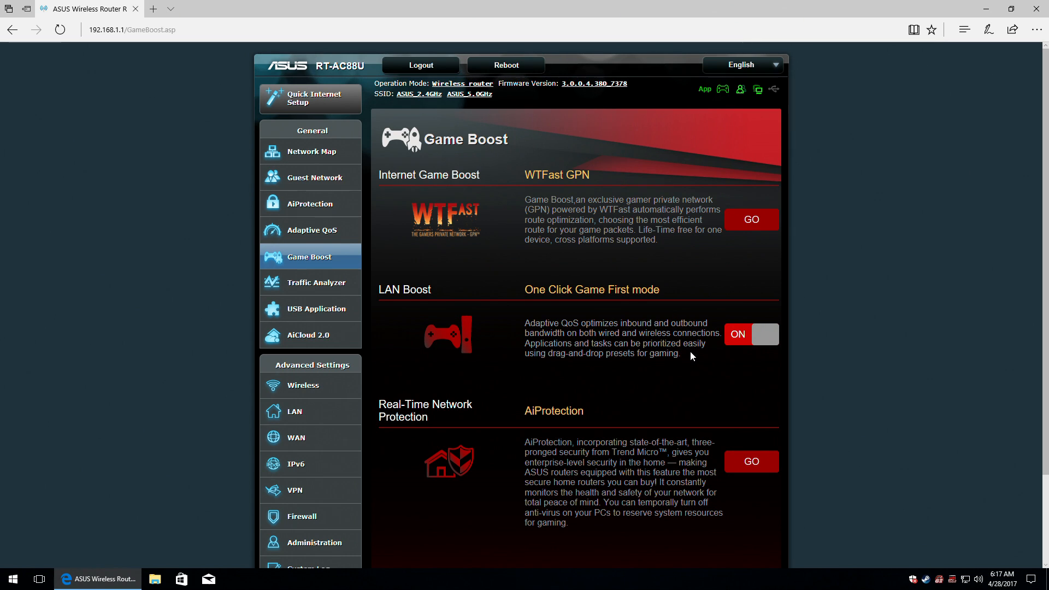
pyautogui.scroll(-2, 686, 352)
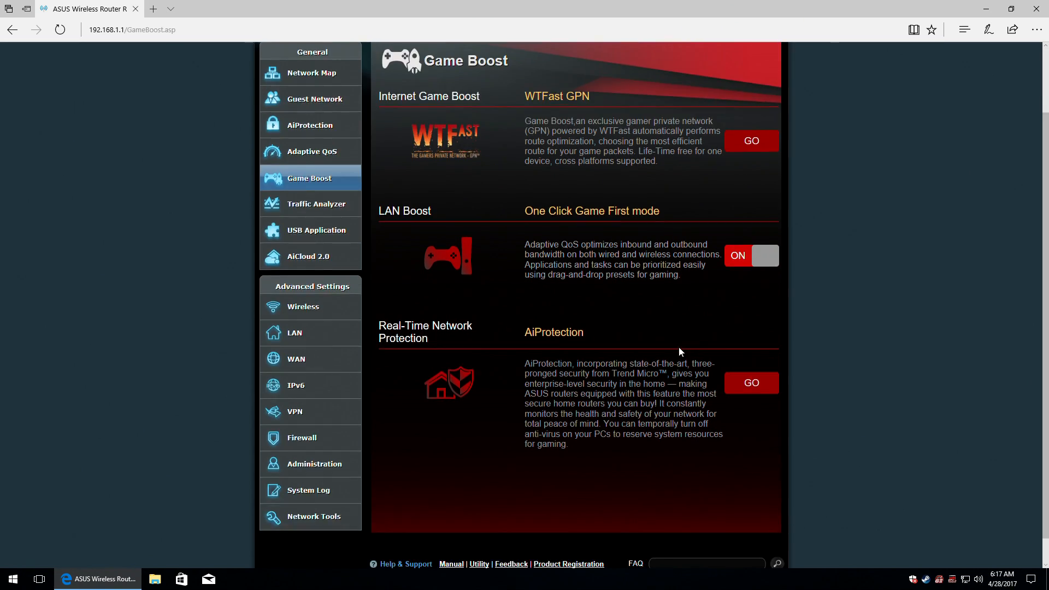
pyautogui.scroll(-1, 737, 383)
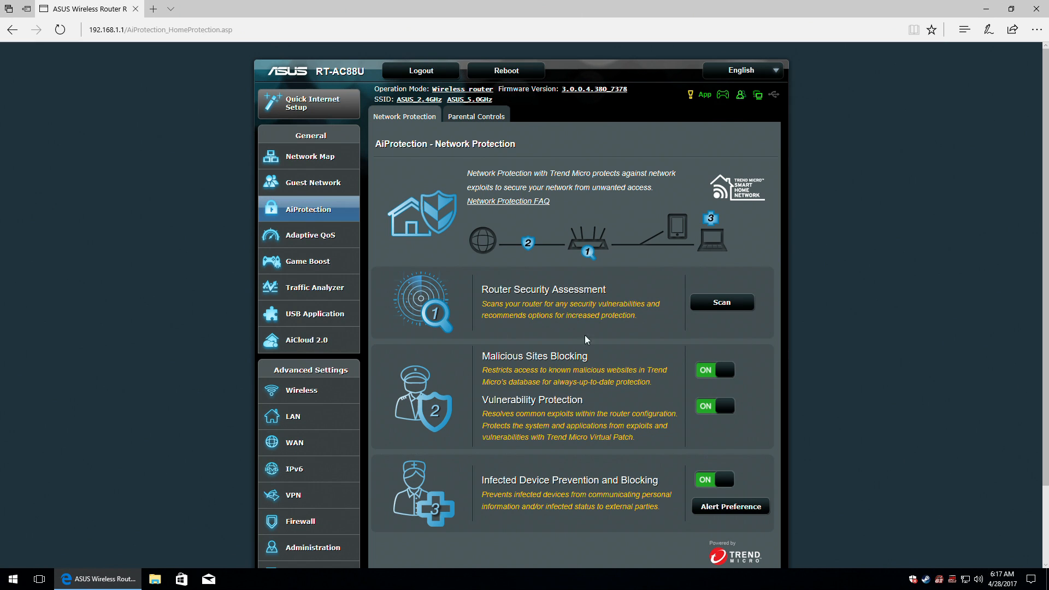
pyautogui.click(306, 262)
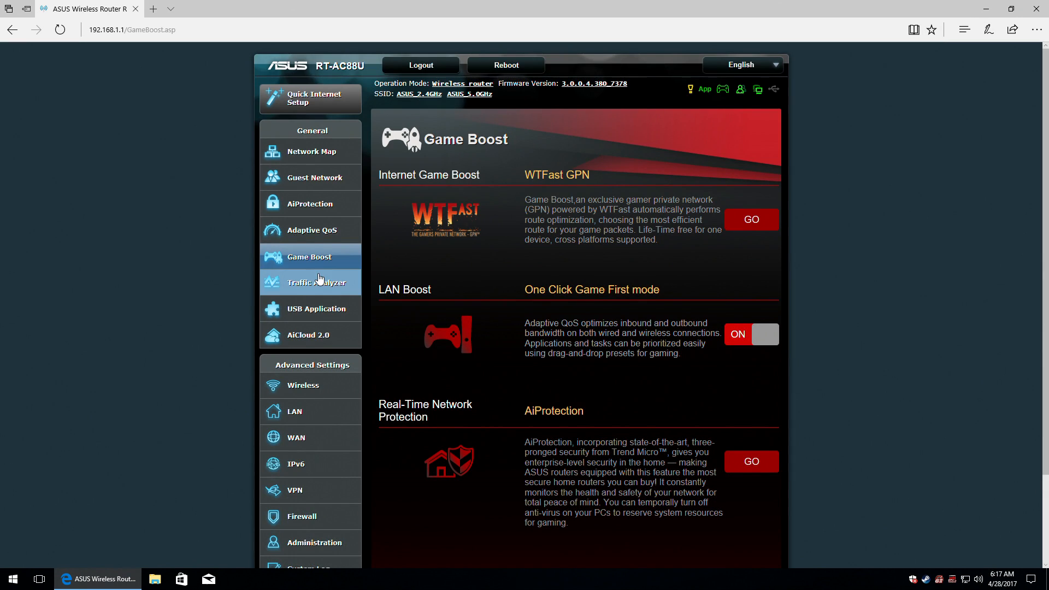
pyautogui.scroll(-2, 320, 278)
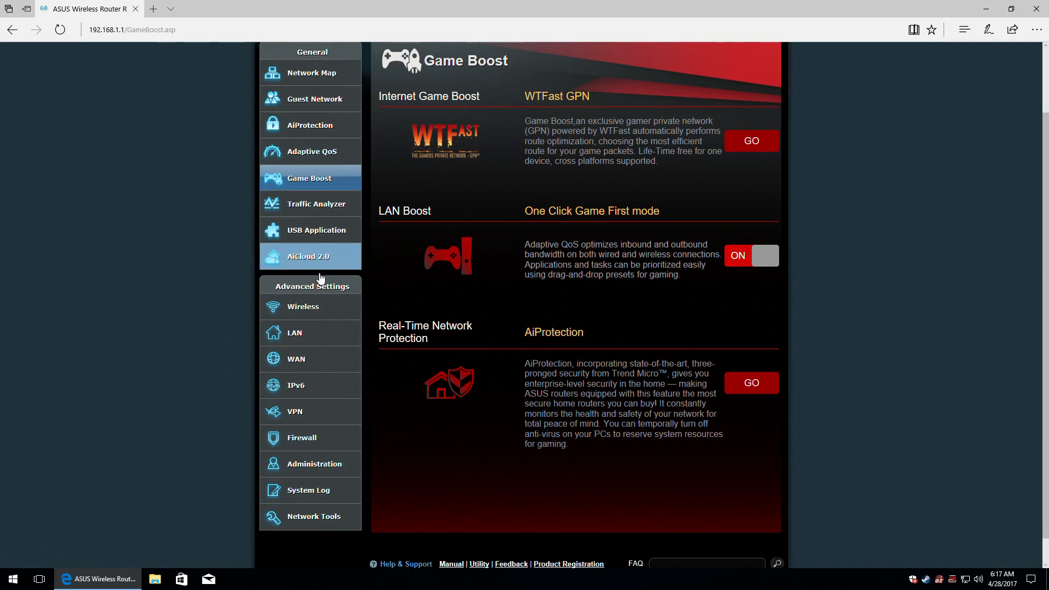
# Open Traffic Analyzer statistics, dismiss the intro demo, and keep the date 04/28/2017.
pyautogui.click(312, 213)
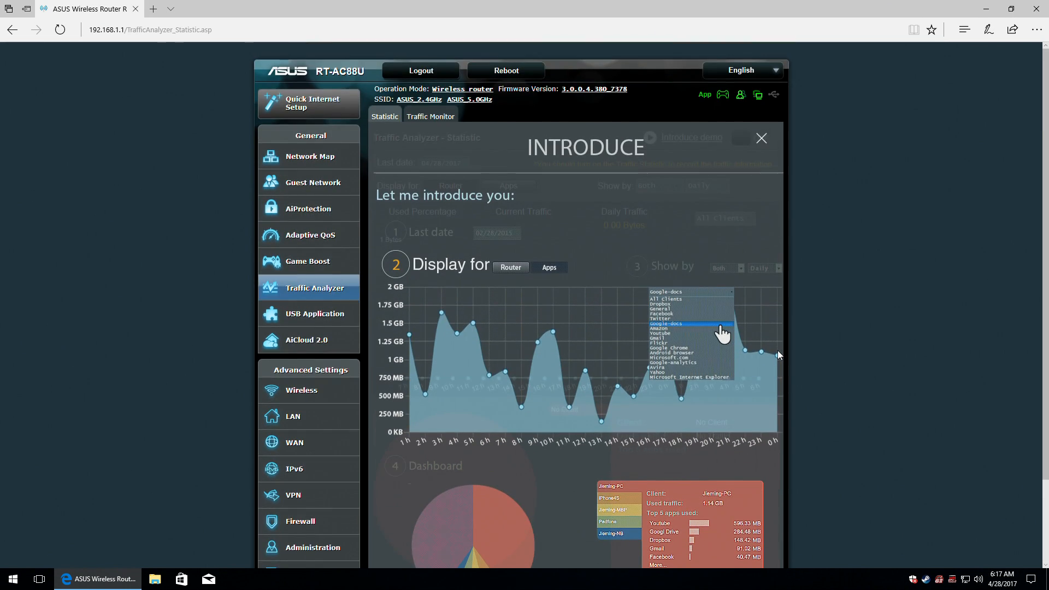
pyautogui.click(762, 139)
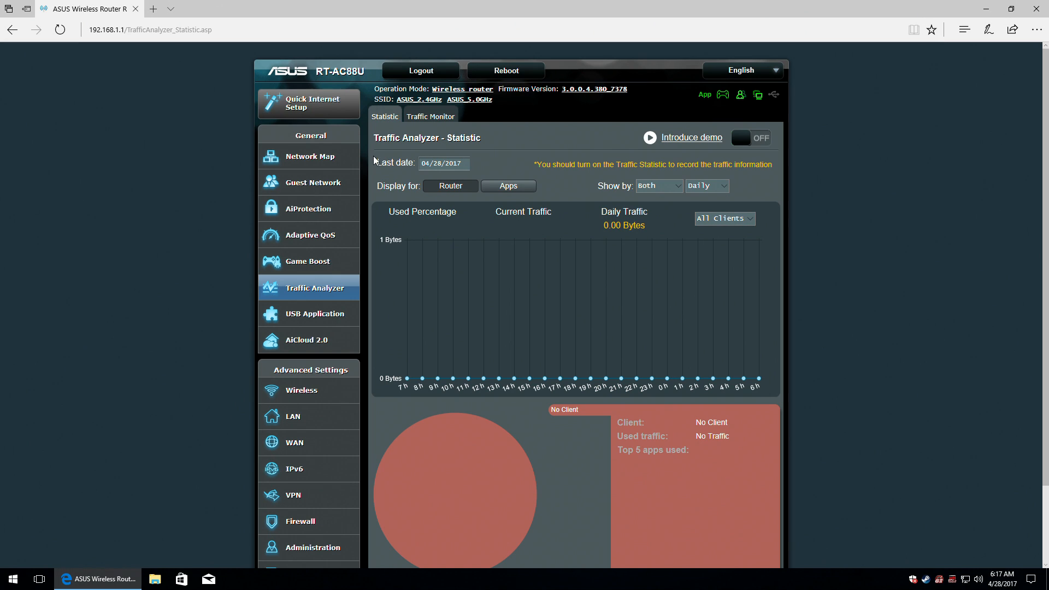
pyautogui.click(445, 161)
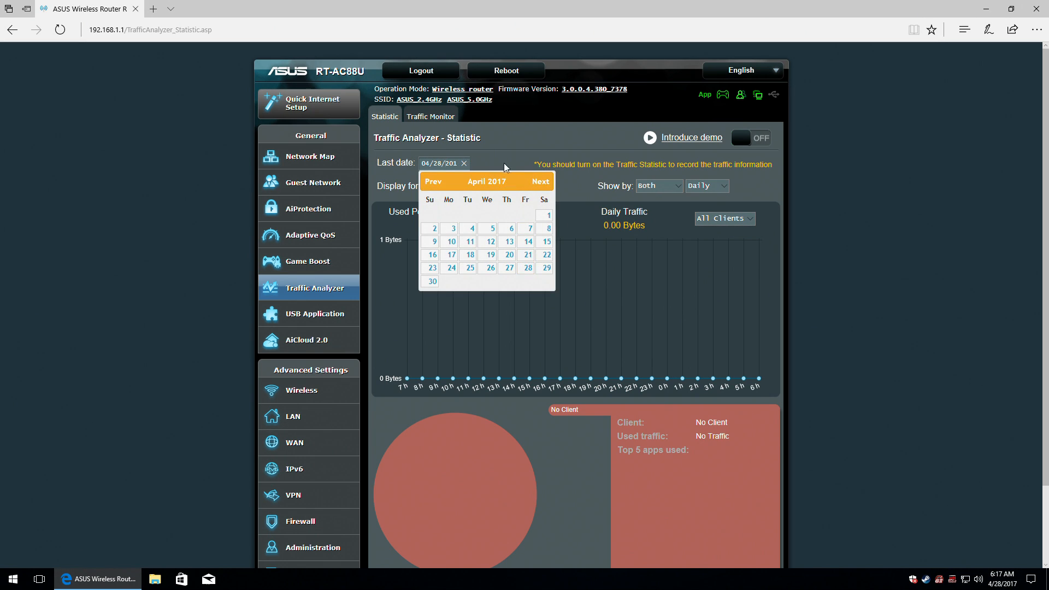
pyautogui.click(514, 137)
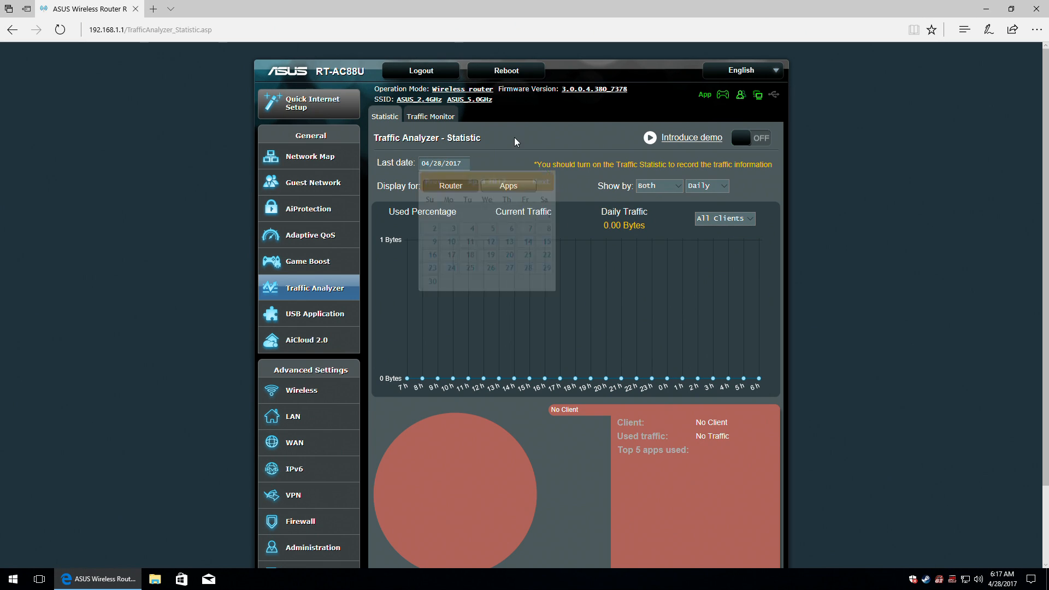
# Compare the per-app and per-client views and check the Show by options, keeping Daily.
pyautogui.click(511, 186)
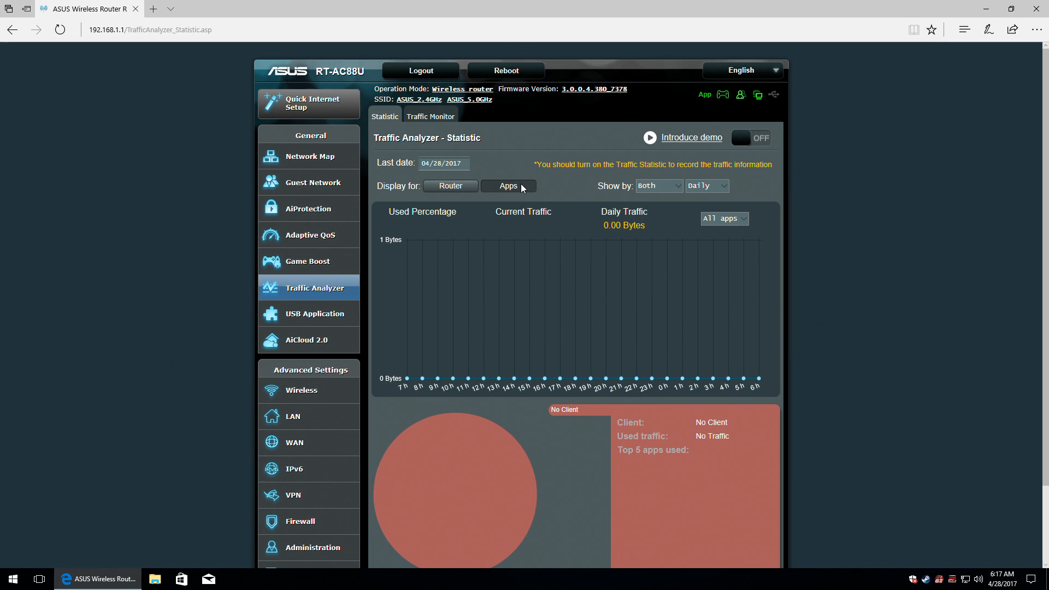
pyautogui.scroll(-2, 543, 246)
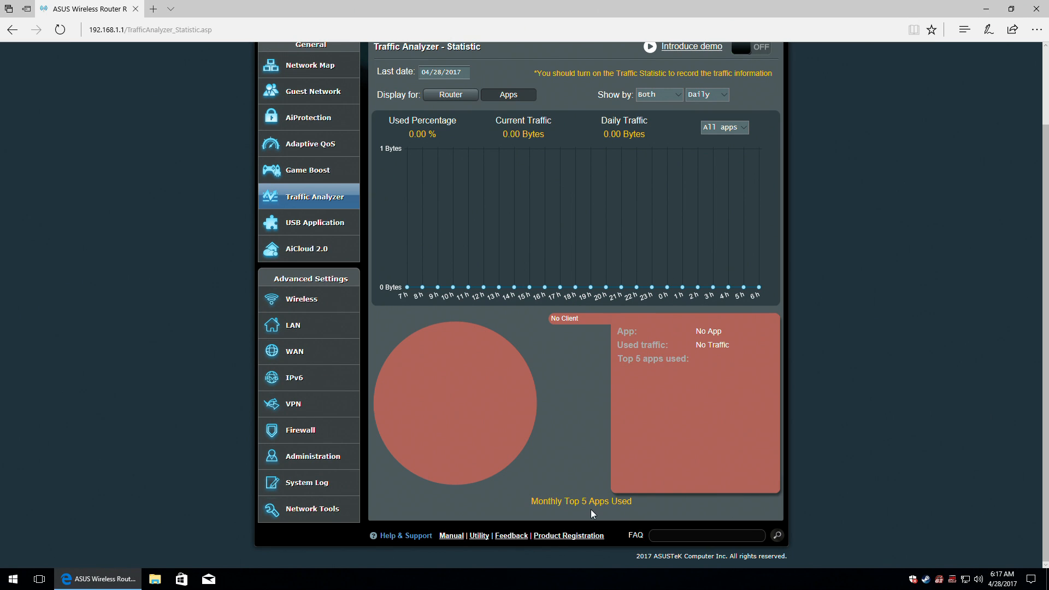
pyautogui.scroll(2, 592, 507)
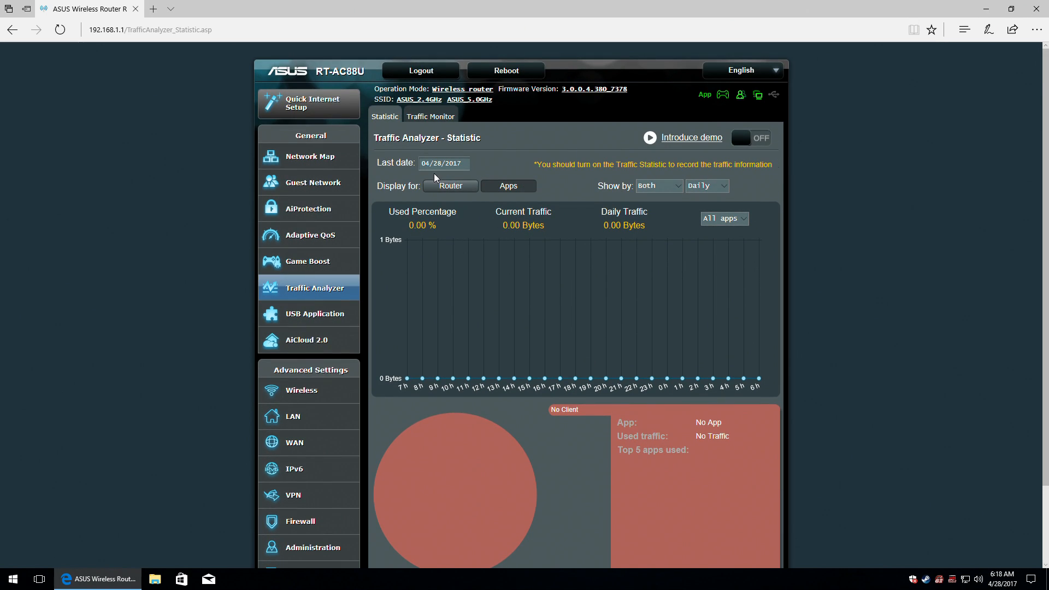
pyautogui.click(446, 186)
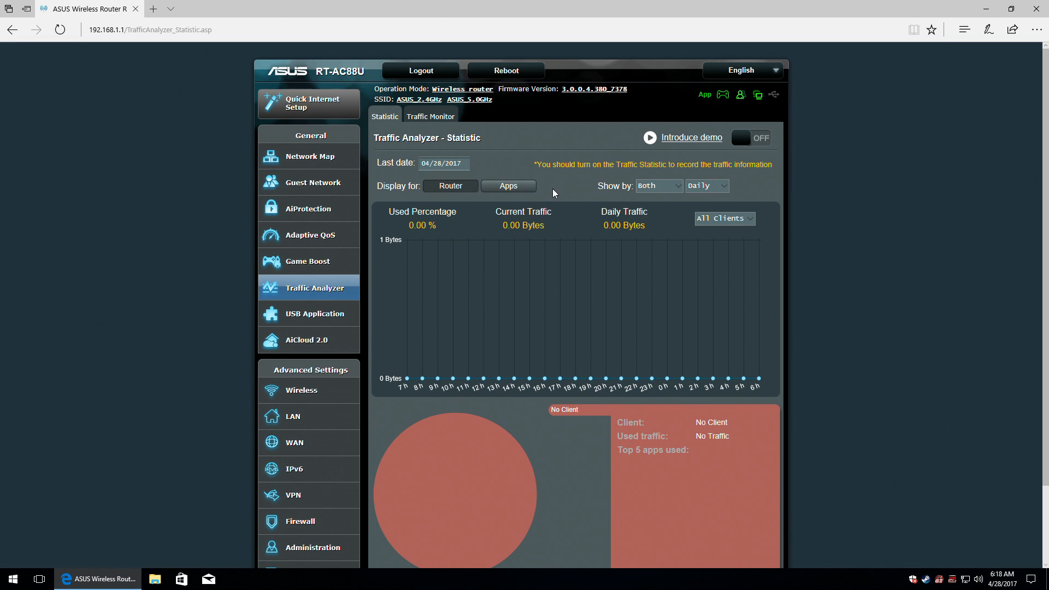
pyautogui.click(674, 187)
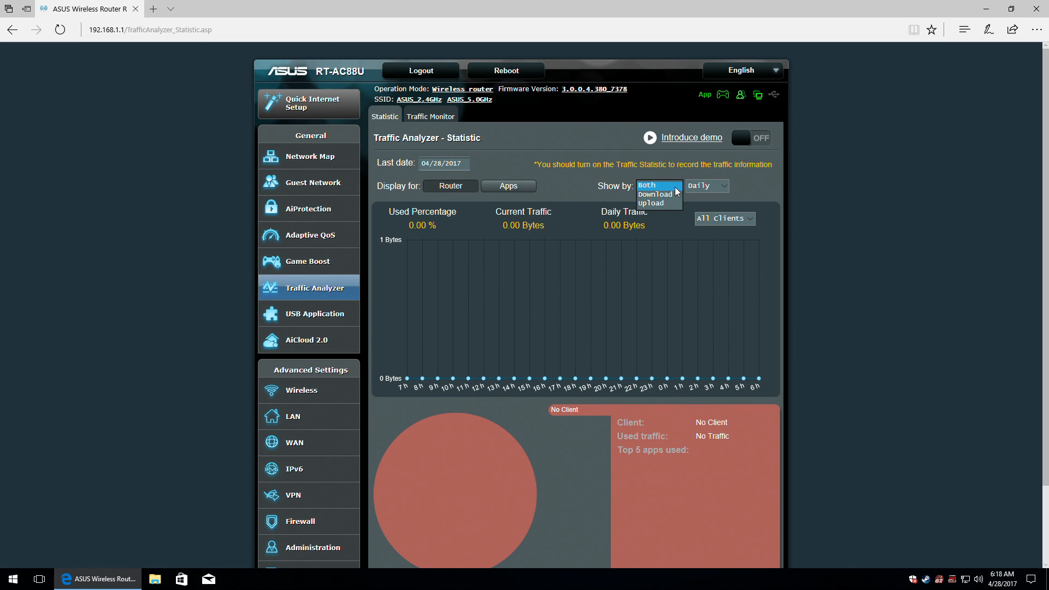
pyautogui.click(677, 188)
pyautogui.click(721, 186)
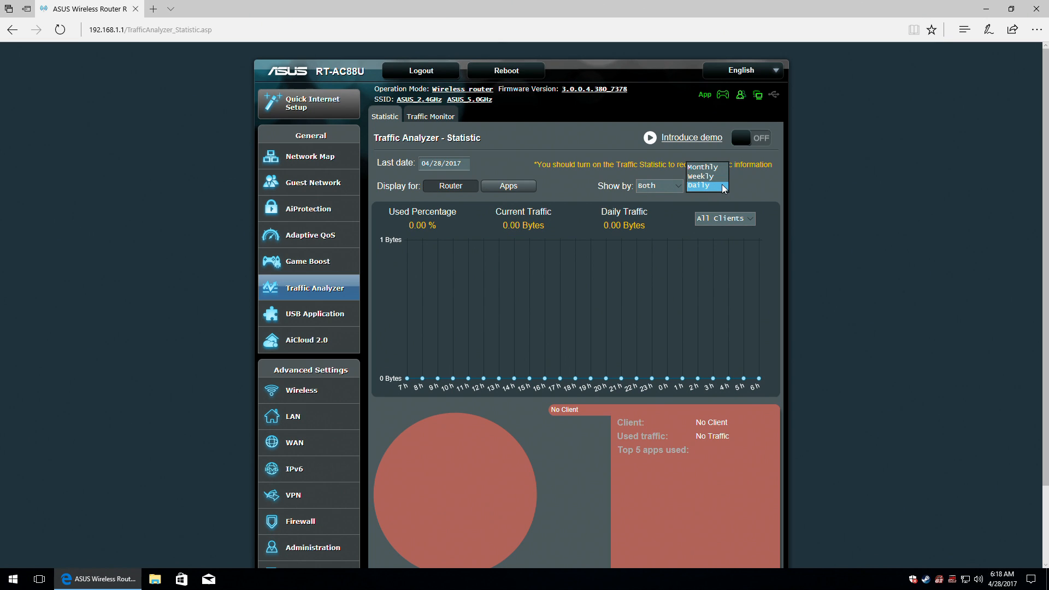
pyautogui.click(724, 186)
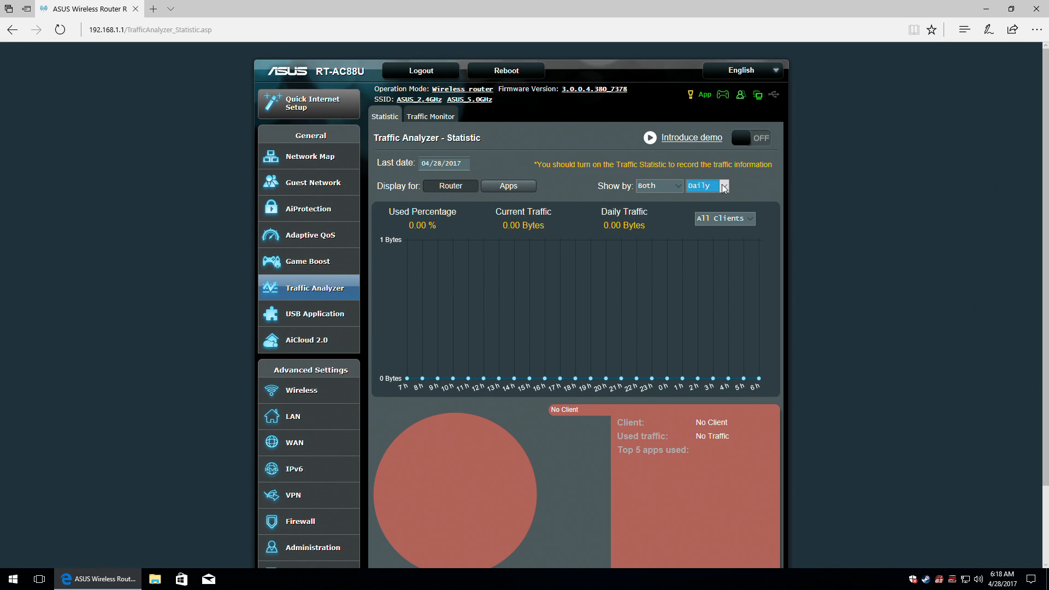
pyautogui.click(752, 218)
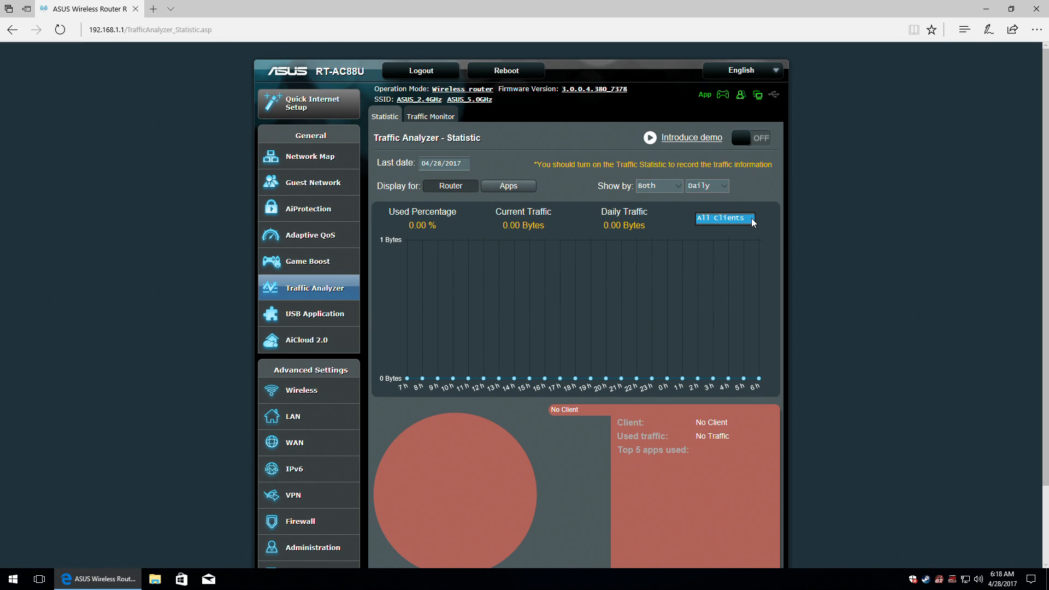
# Turn on Traffic Statistic recording in Traffic Analyzer.
pyautogui.click(762, 138)
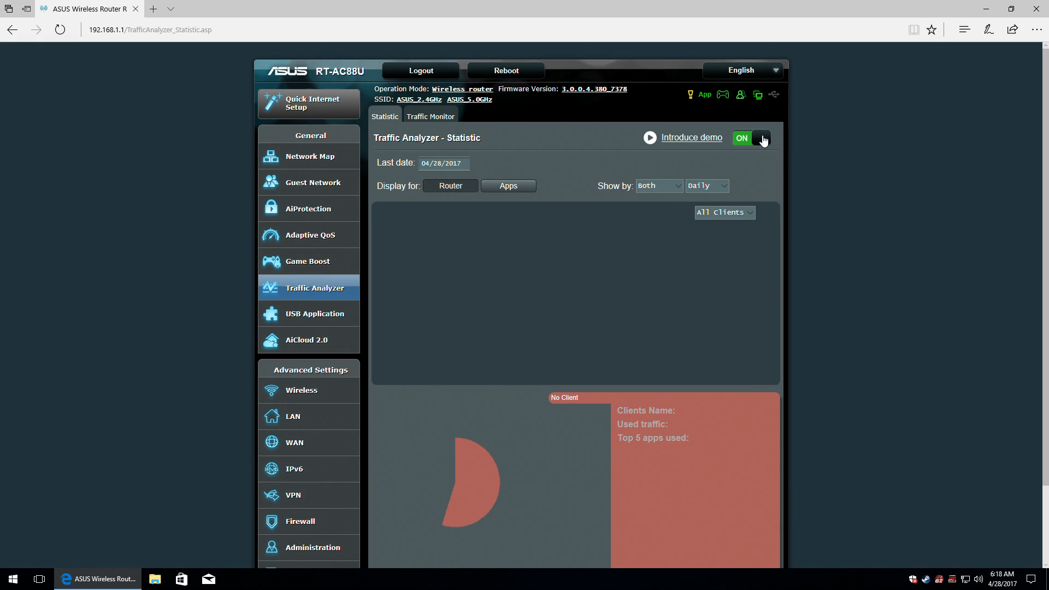
pyautogui.scroll(-2, 759, 183)
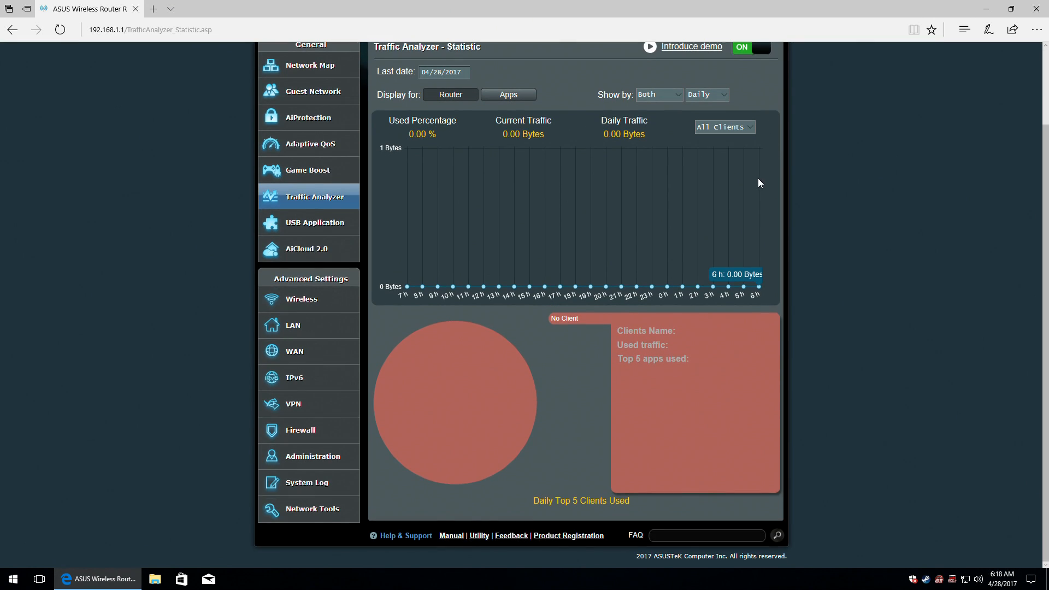
pyautogui.scroll(2, 758, 180)
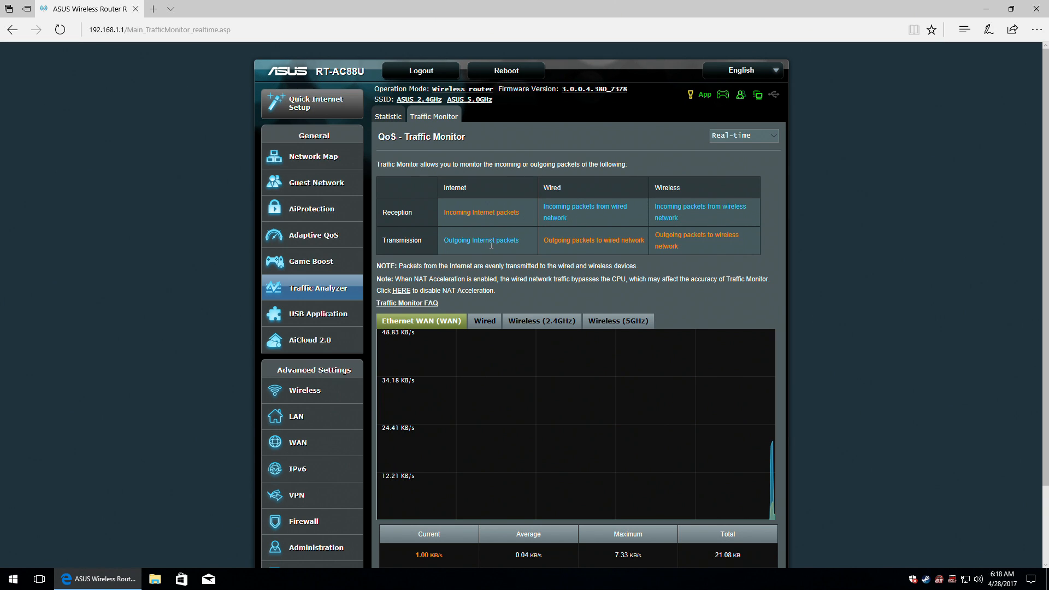
pyautogui.scroll(-2, 493, 260)
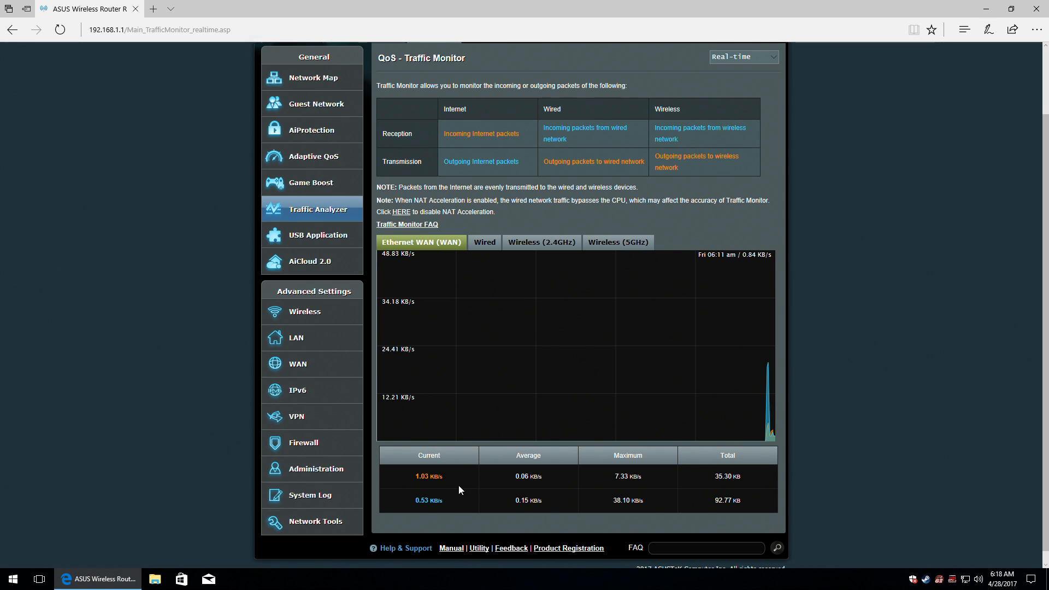
# View live traffic for Wired, Wireless 2.4GHz and 5GHz, then return to the Internet WAN chart.
pyautogui.click(483, 242)
pyautogui.click(531, 244)
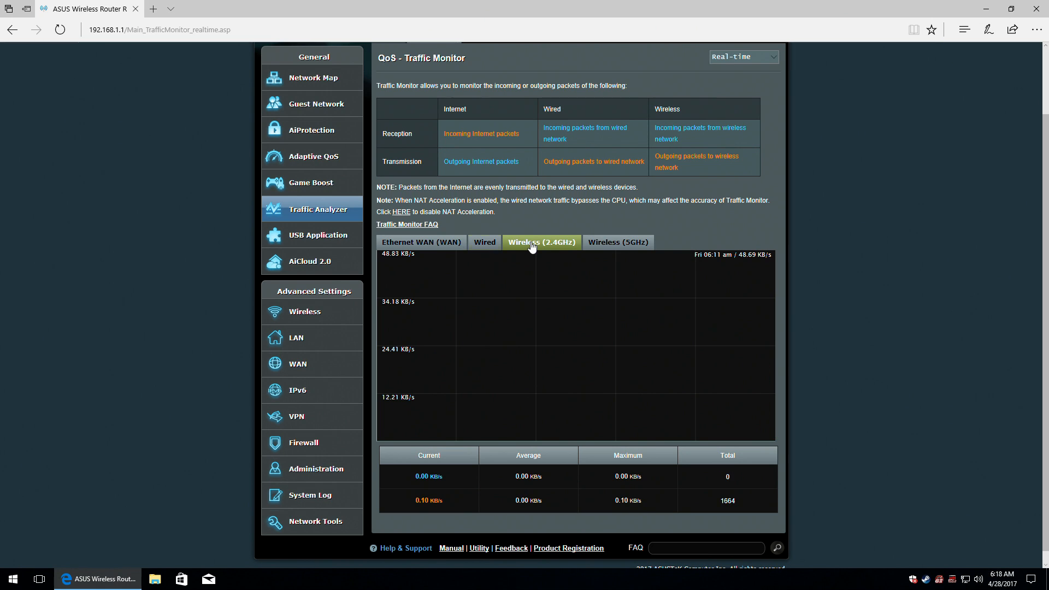
pyautogui.click(604, 243)
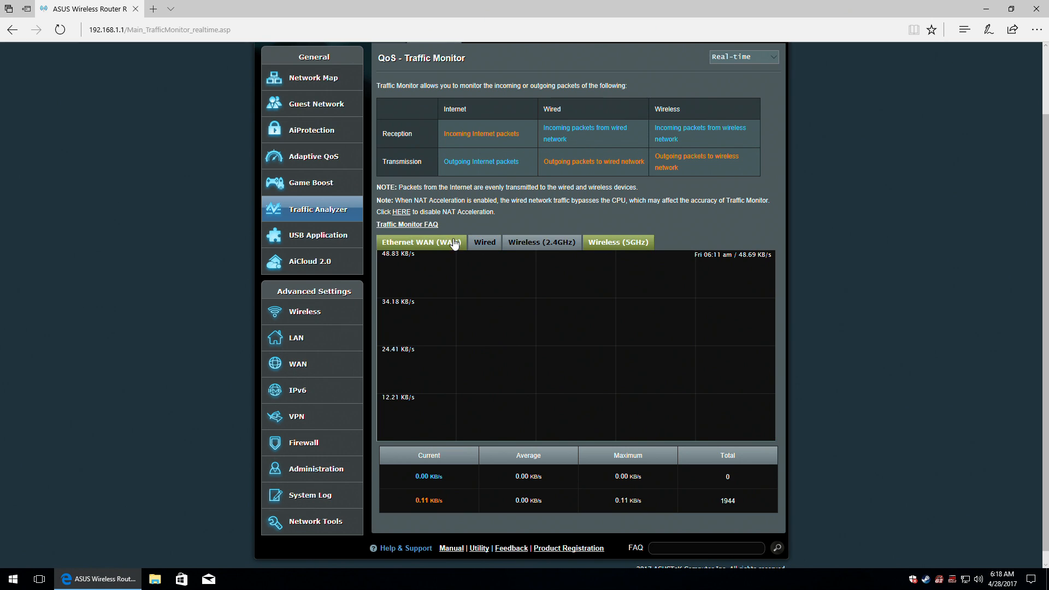
pyautogui.click(427, 243)
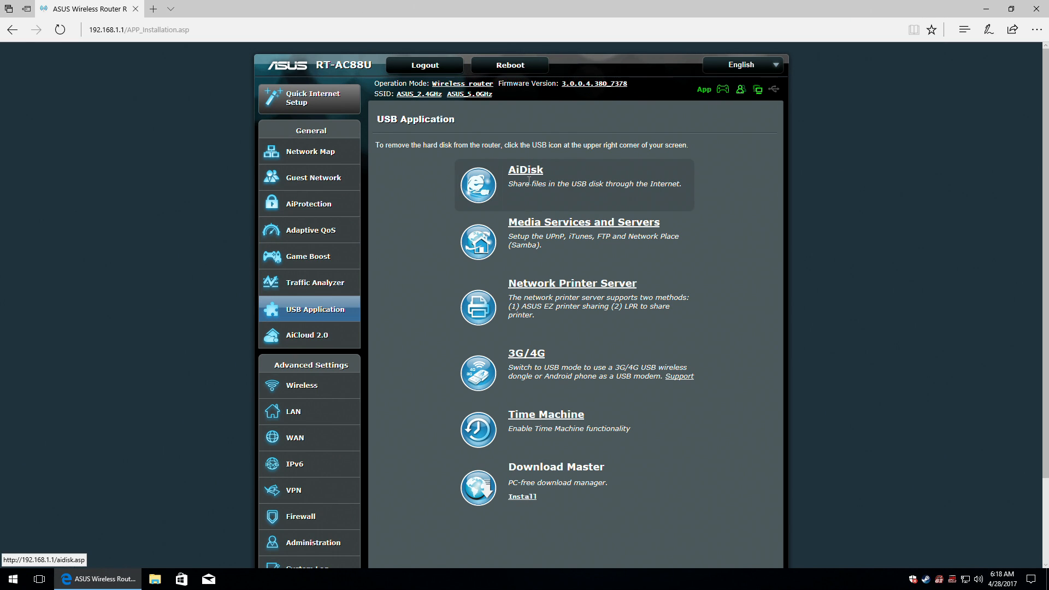
# Turn the iTunes Server ON and trim its name to RT-AC88U.
pyautogui.click(482, 188)
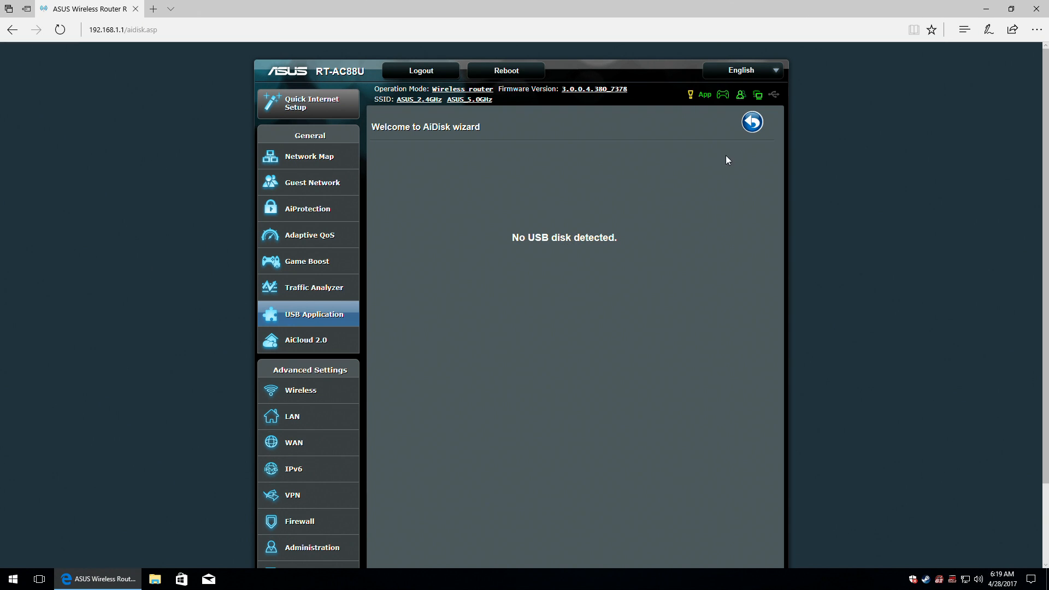
pyautogui.click(751, 122)
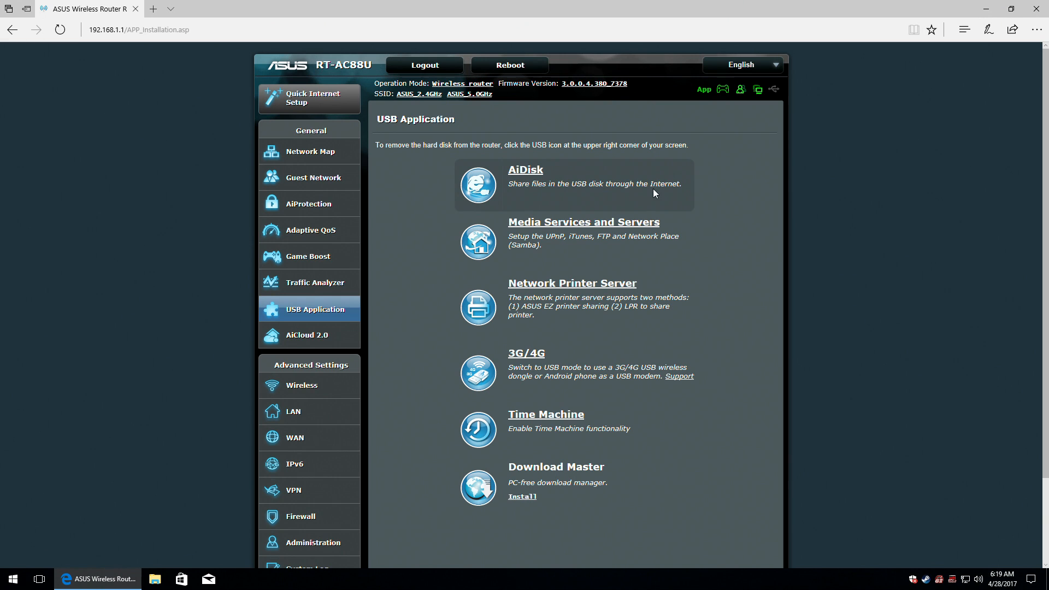
pyautogui.click(616, 222)
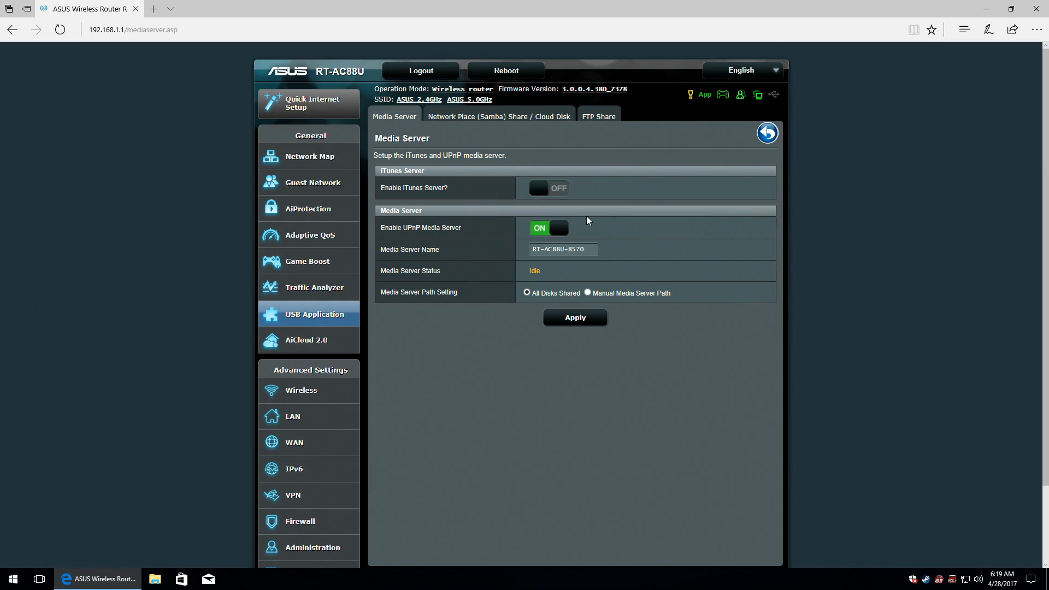
pyautogui.click(560, 191)
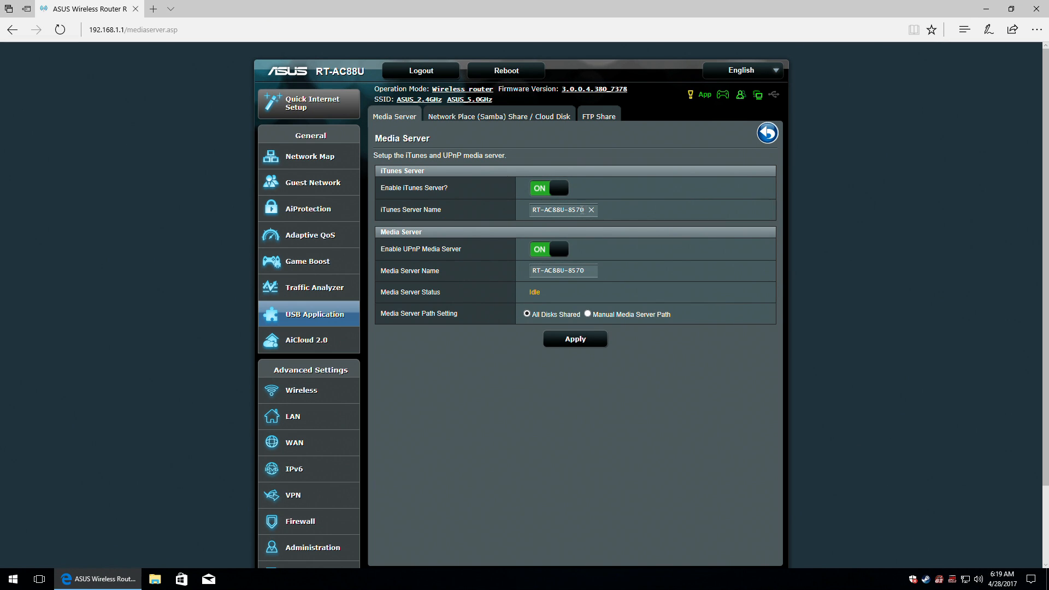
pyautogui.press('BackSpace')
# Keep the media server path on All Disks Shared, apply, and go to the Samba share settings.
pyautogui.click(588, 315)
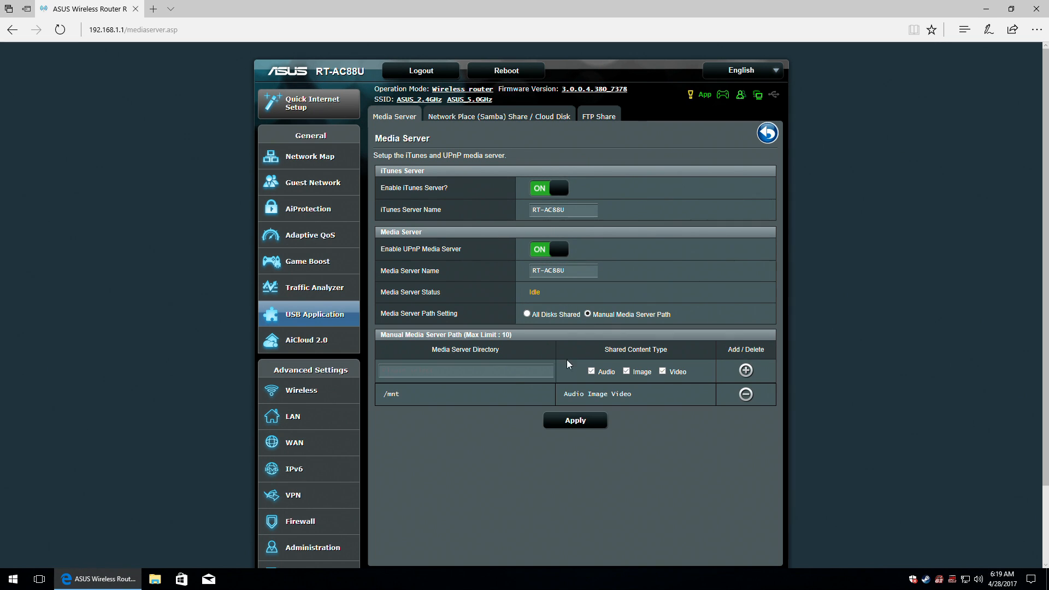
pyautogui.click(472, 370)
pyautogui.click(526, 314)
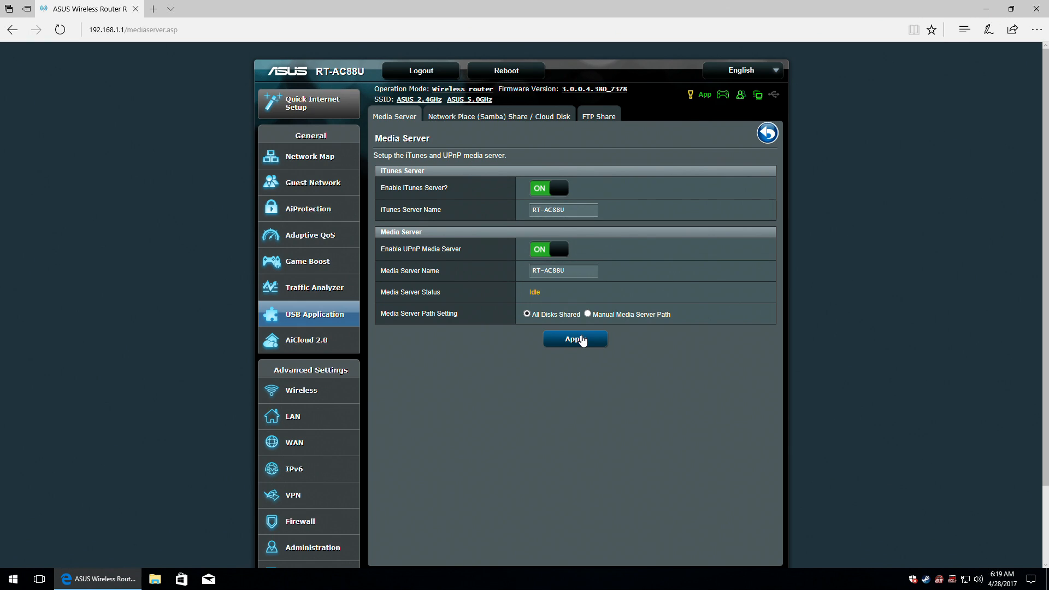
pyautogui.click(582, 339)
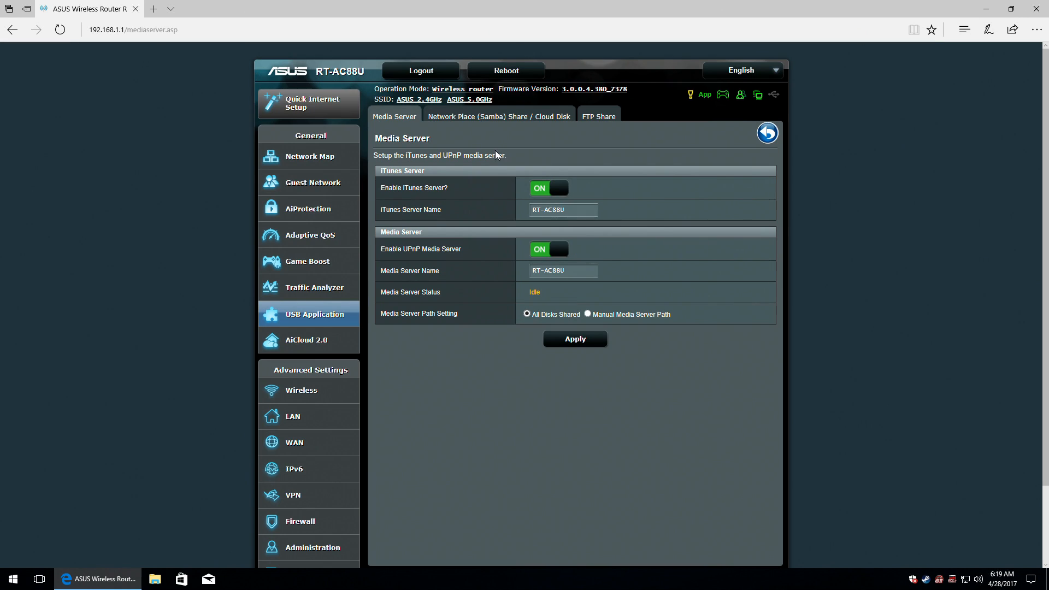
pyautogui.click(491, 114)
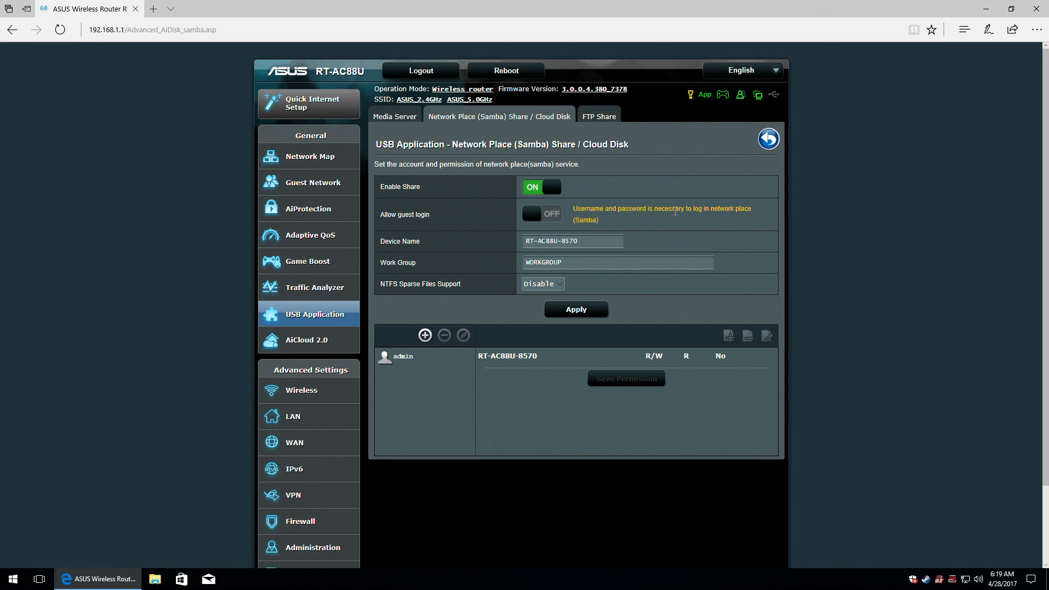
# Allow Samba guest login, rename the device to RT-AC88U, set NTFS sparse files support, and apply.
pyautogui.click(530, 217)
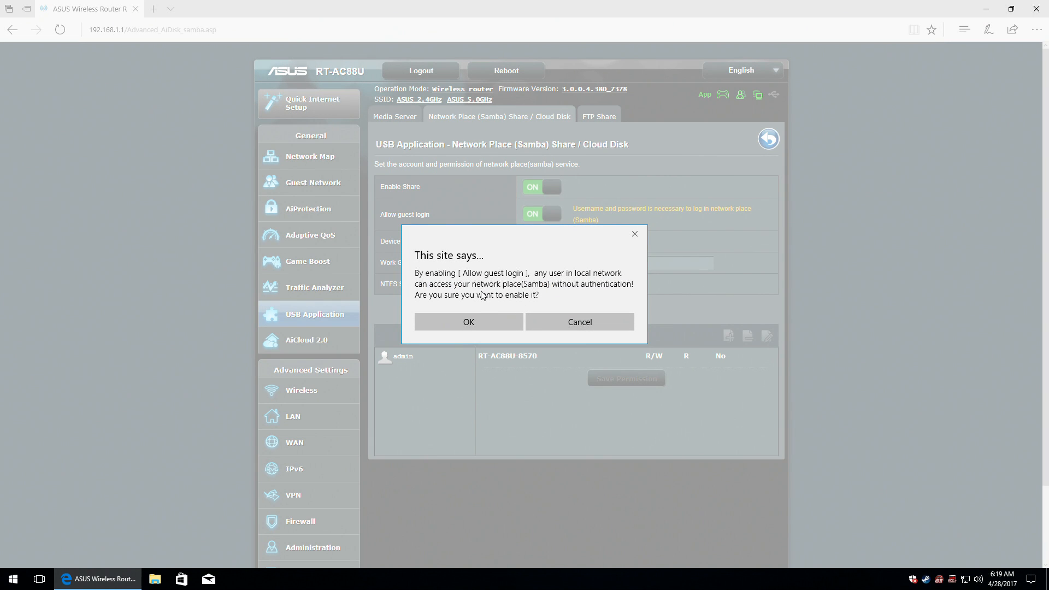
pyautogui.click(484, 317)
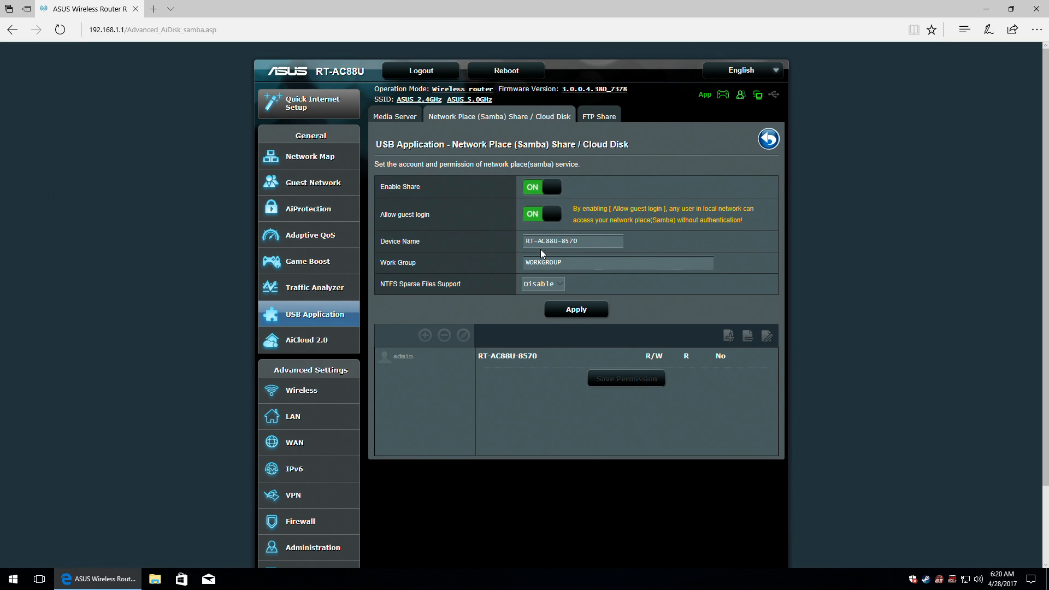
pyautogui.moveTo(594, 243); pyautogui.dragTo(557, 244)
pyautogui.press('BackSpace')
pyautogui.click(557, 285)
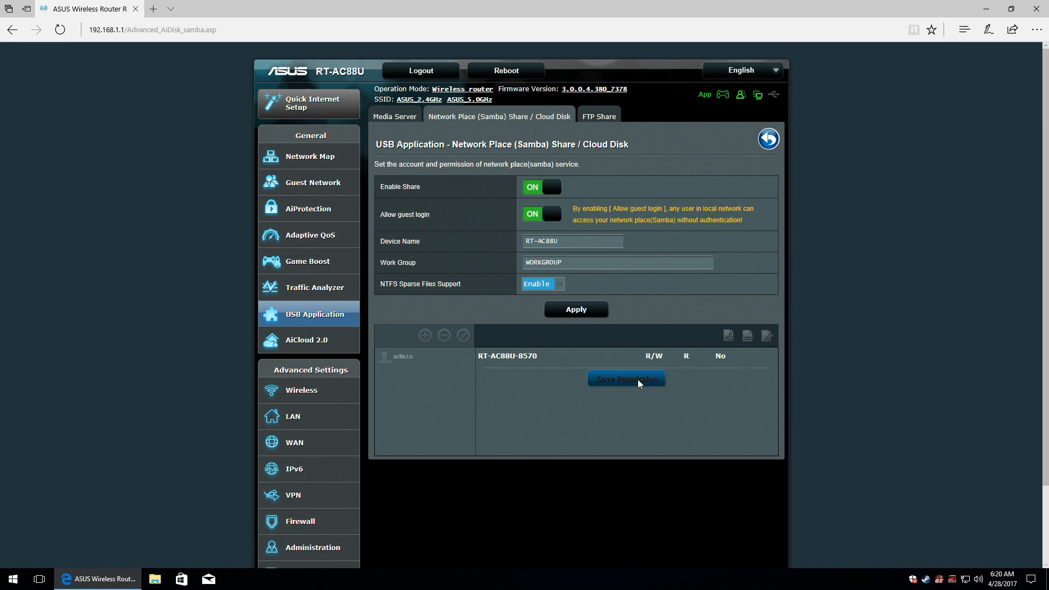
pyautogui.click(585, 308)
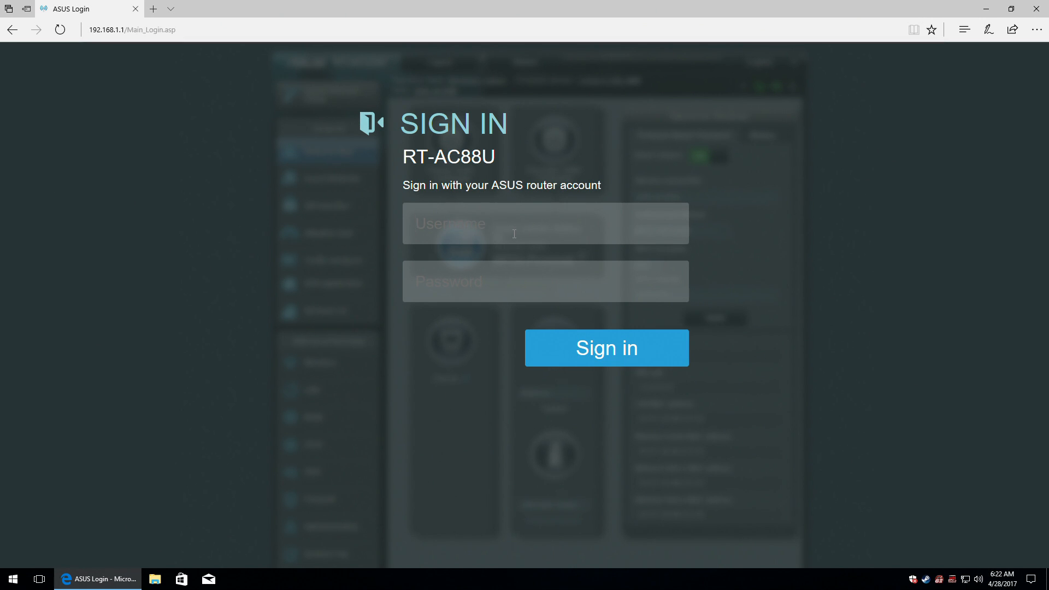
# Sign back in to the router with its username and password.
pyautogui.write('admin')
pyautogui.press('Tab')
pyautogui.write('••••••')
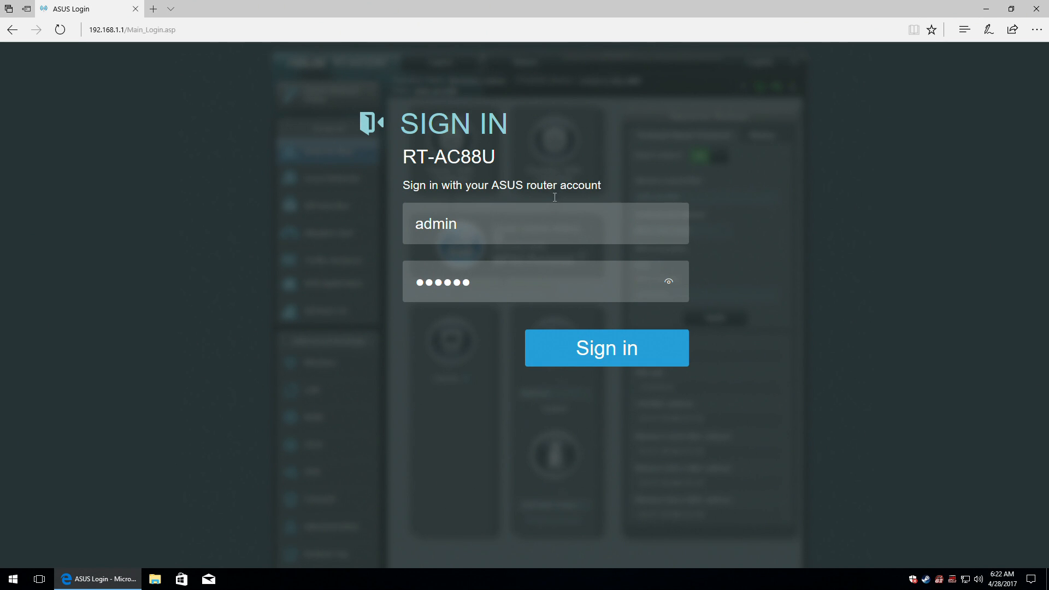
pyautogui.click(622, 353)
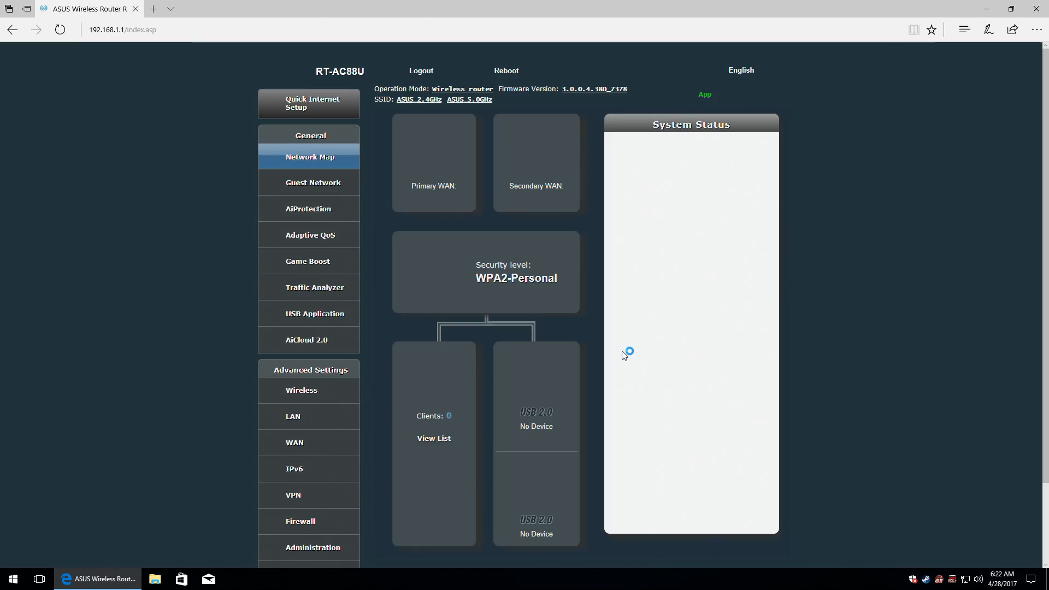
# Return to the Network Place (Samba) Share settings under USB Application.
pyautogui.click(289, 321)
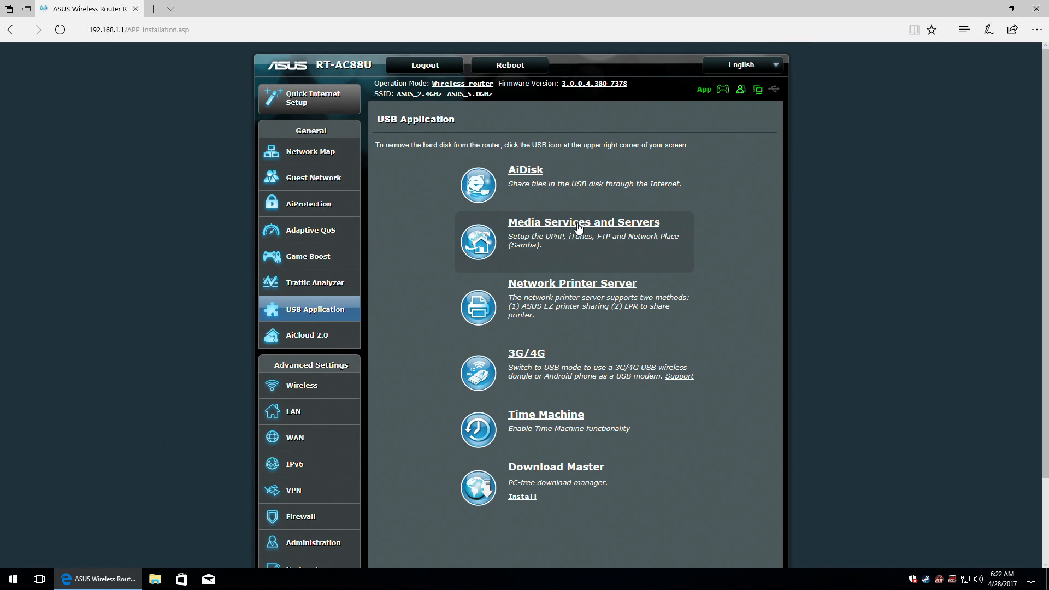
pyautogui.click(584, 225)
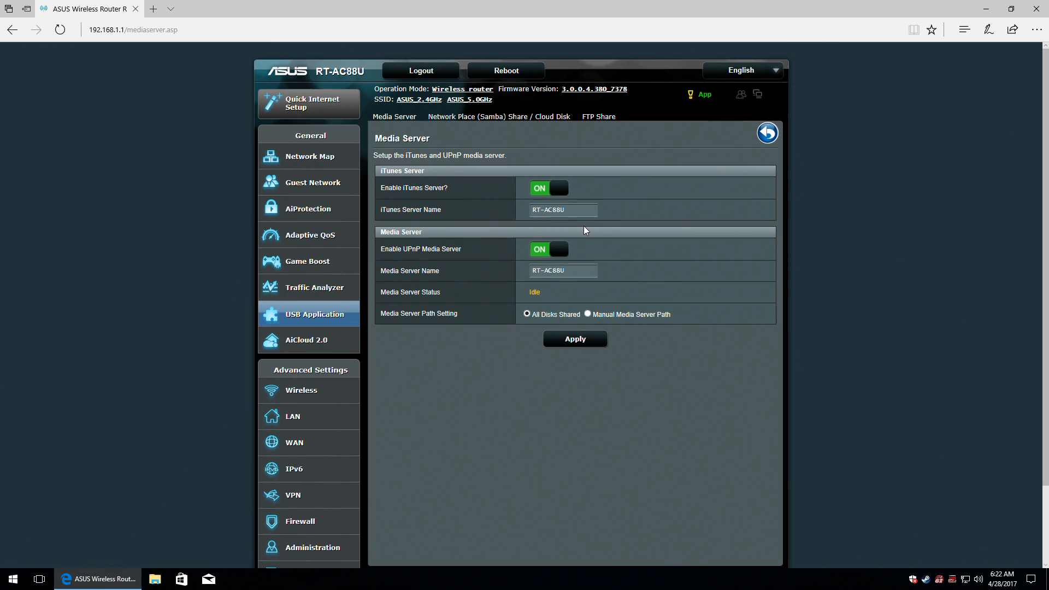
pyautogui.click(470, 113)
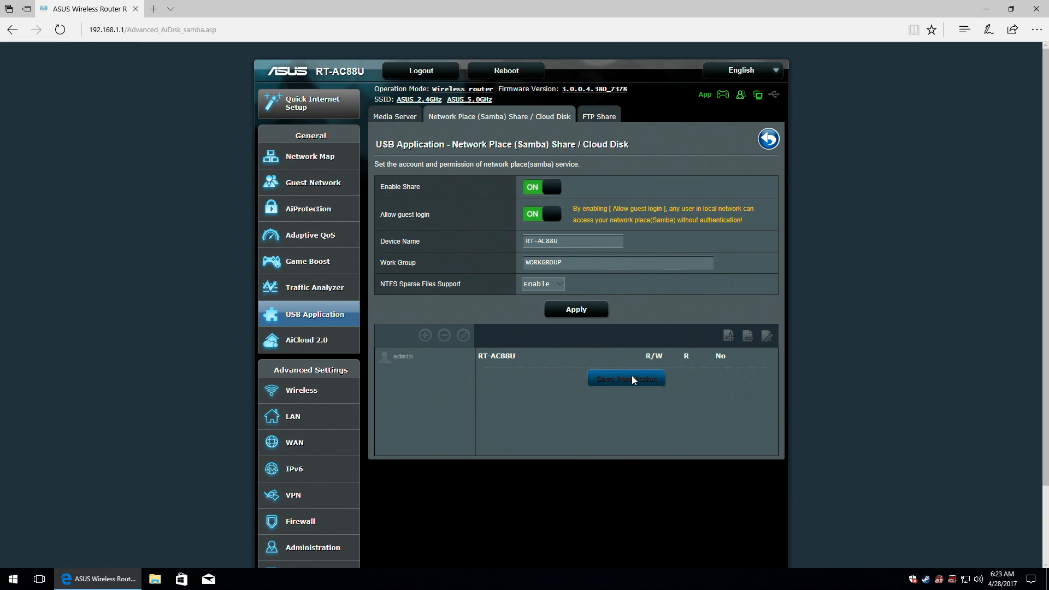
# Turn Samba guest login OFF and add a new share account with its name and password.
pyautogui.click(544, 214)
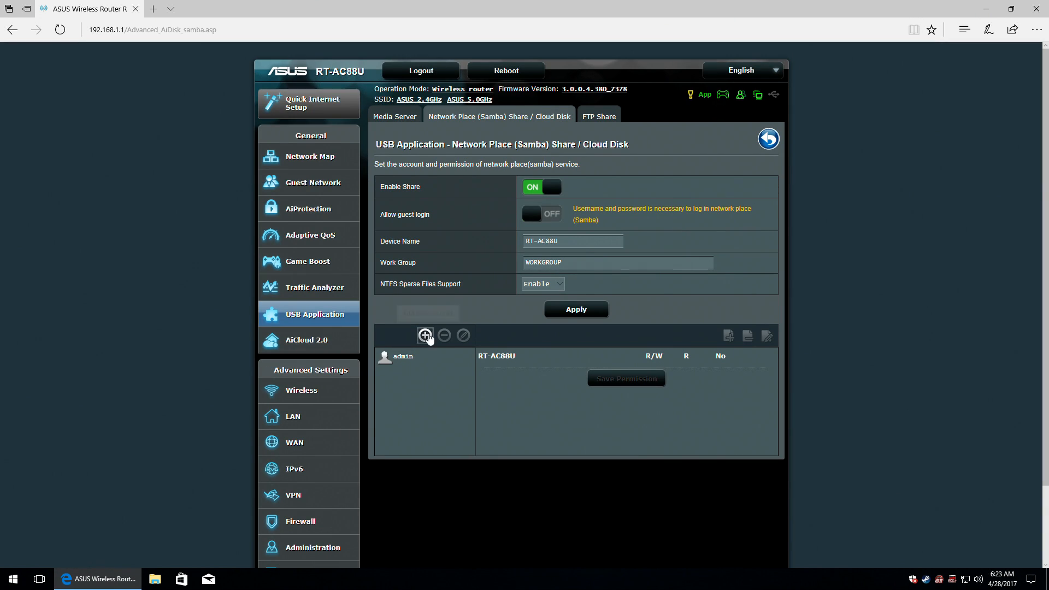
pyautogui.click(425, 335)
pyautogui.click(557, 169)
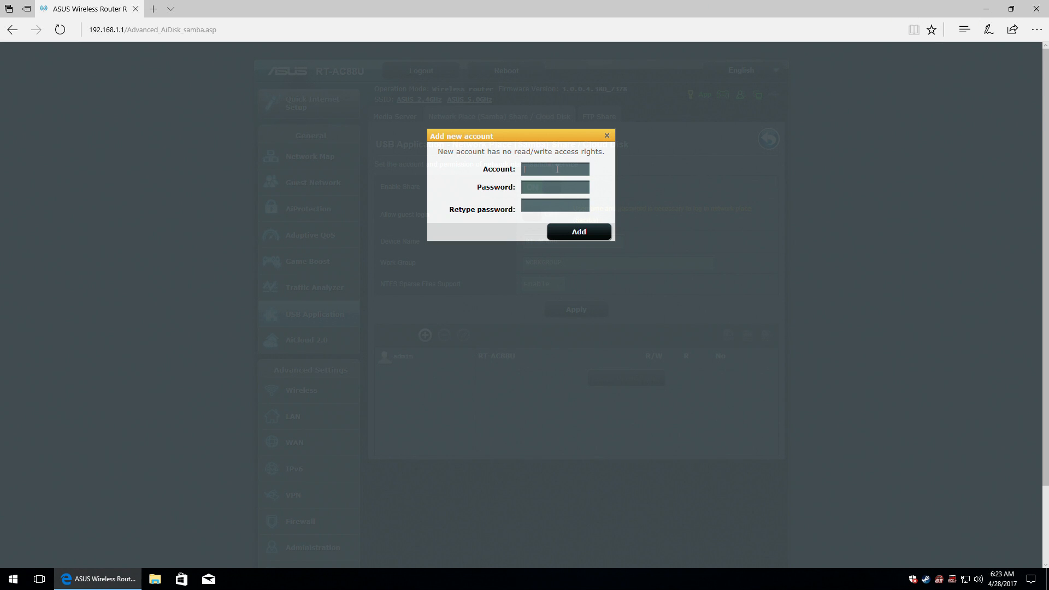
pyautogui.click(554, 187)
pyautogui.write('est')
pyautogui.write('•••')
pyautogui.click(578, 233)
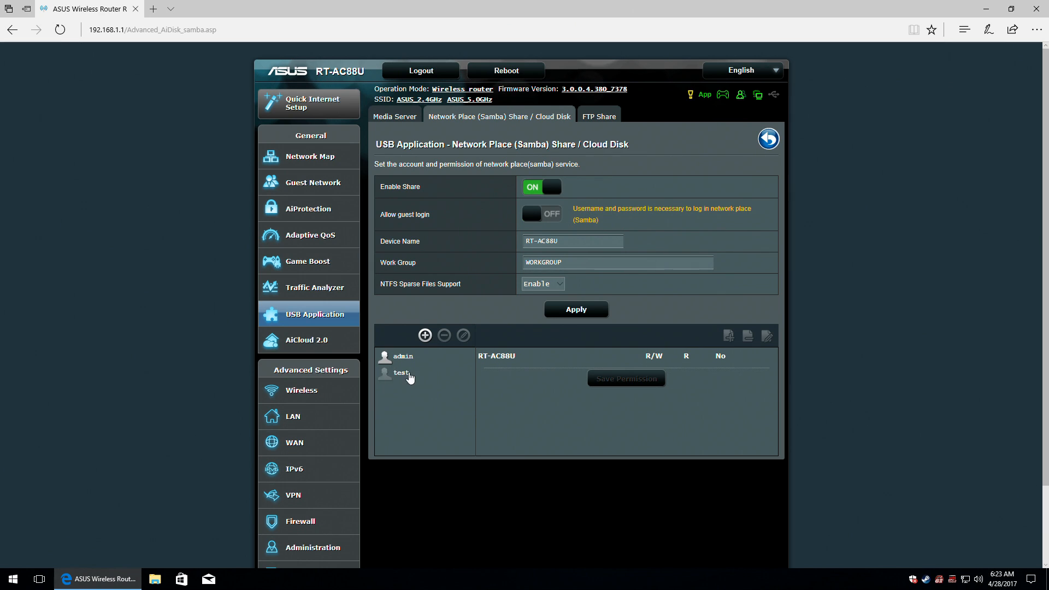
# Open the new account's edit dialog and close it without changes.
pyautogui.click(401, 373)
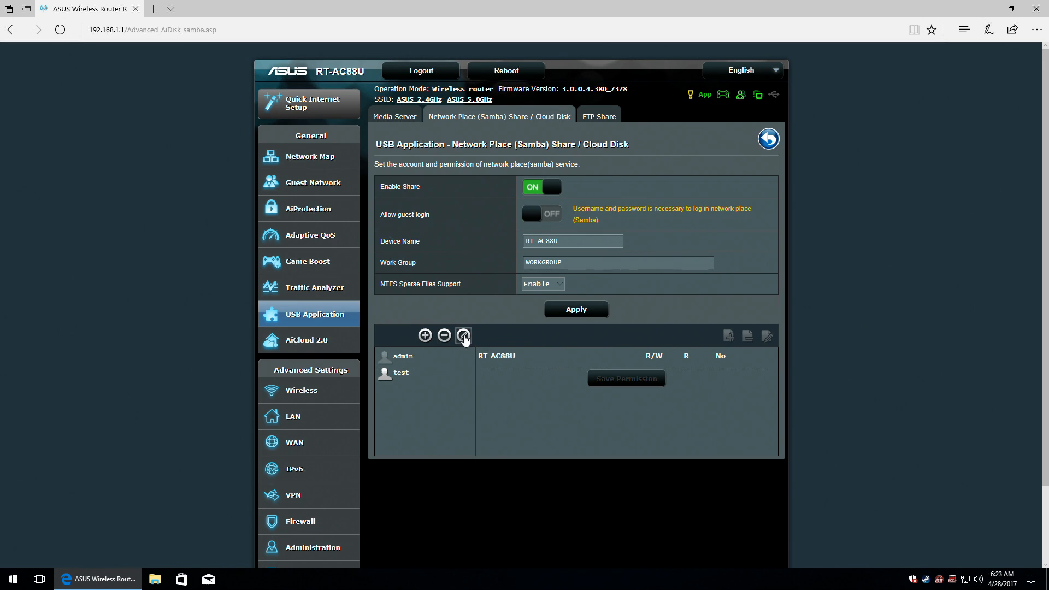
pyautogui.click(463, 336)
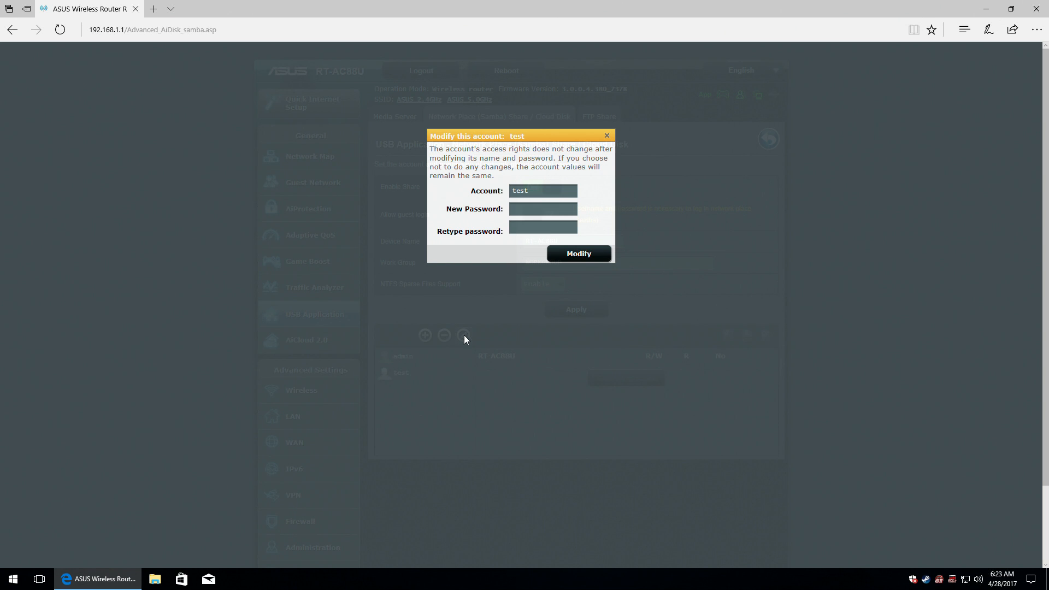
pyautogui.click(606, 135)
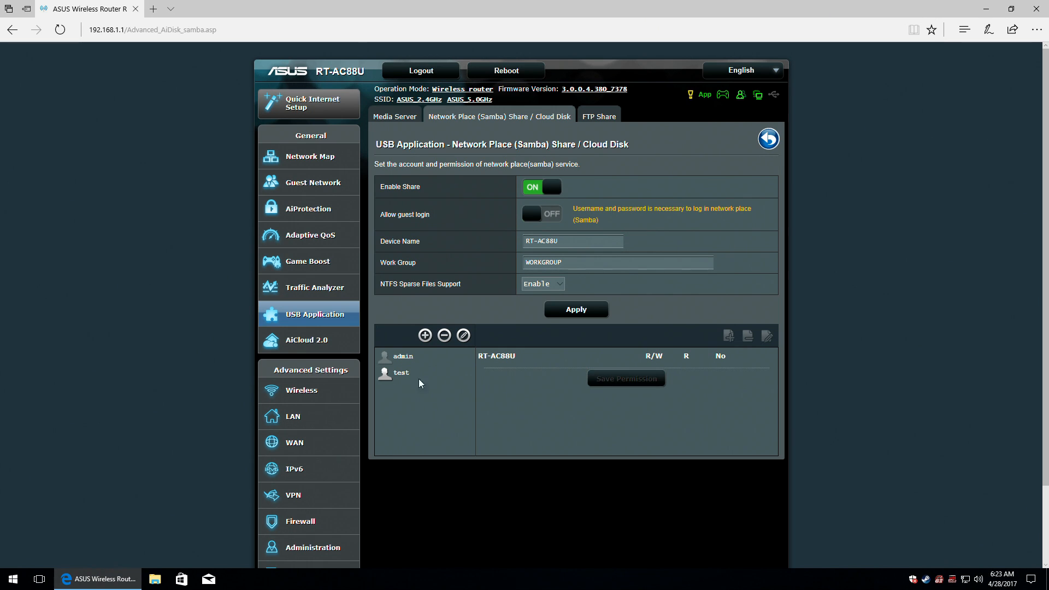
pyautogui.click(394, 376)
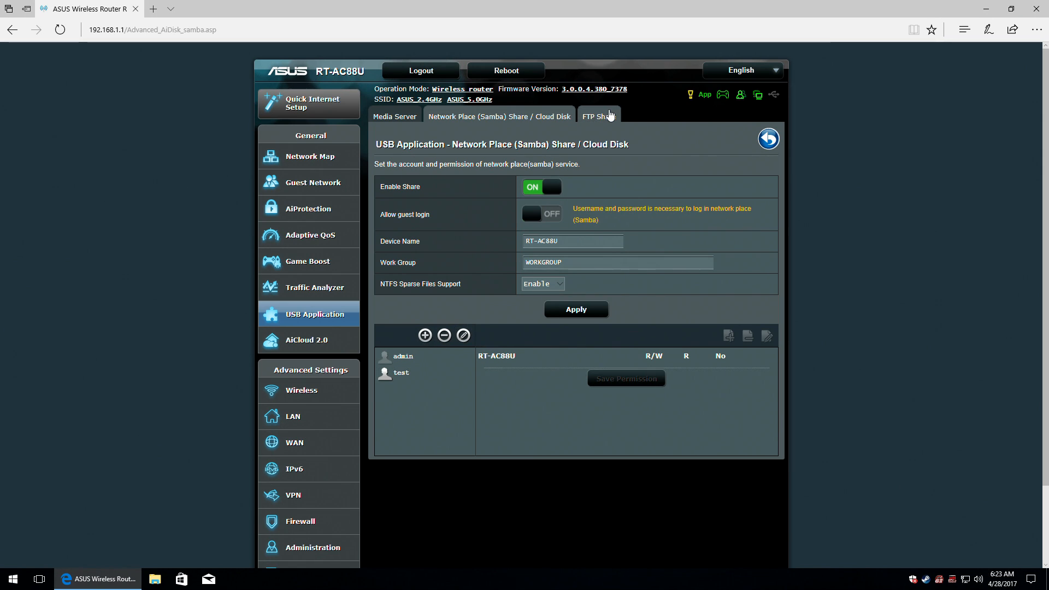
# Turn on the FTP server in FTP Share and confirm sharing the disk over FTP.
pyautogui.click(609, 117)
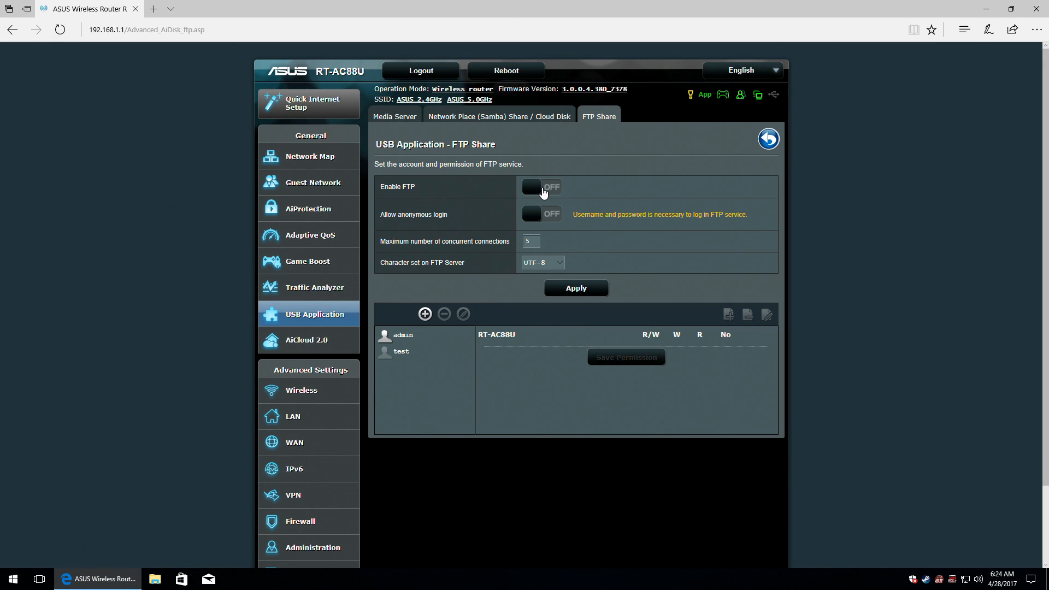
pyautogui.click(542, 188)
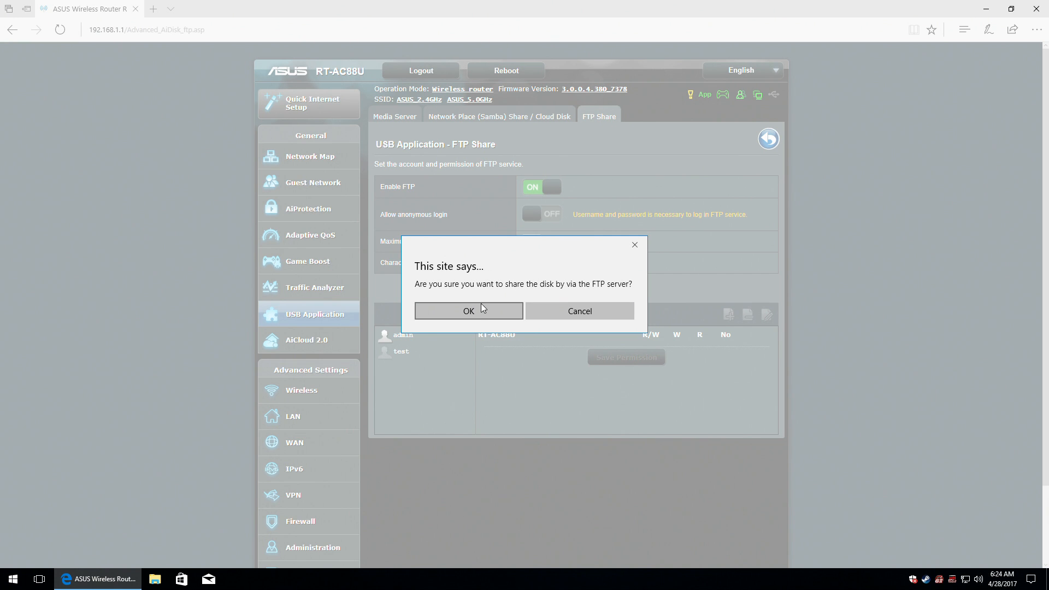
pyautogui.click(491, 316)
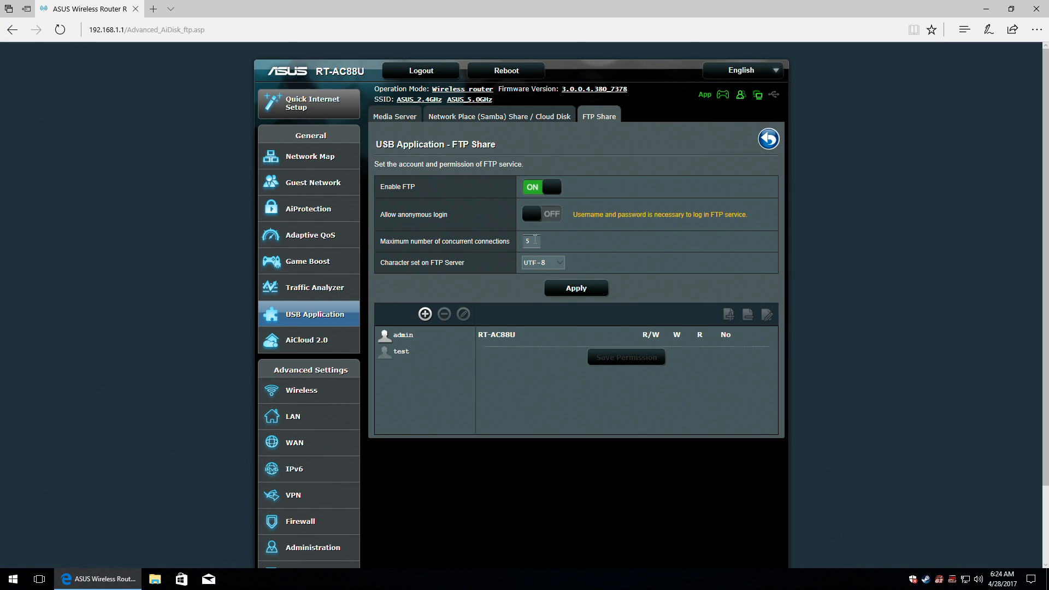
# Keep UTF-8 as the FTP character set, apply the settings, and return to USB Application.
pyautogui.click(471, 244)
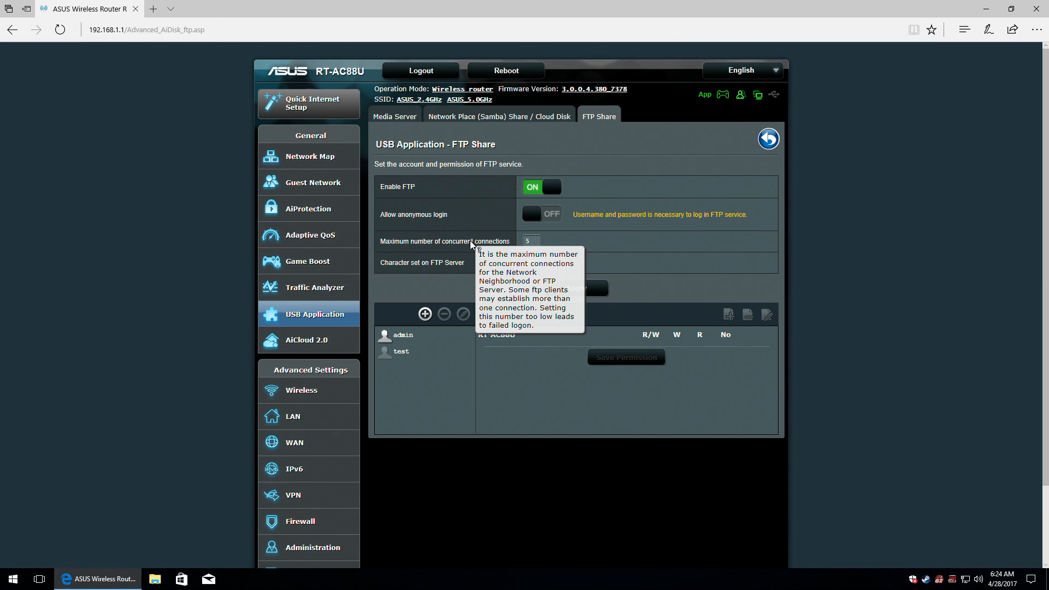
pyautogui.click(428, 265)
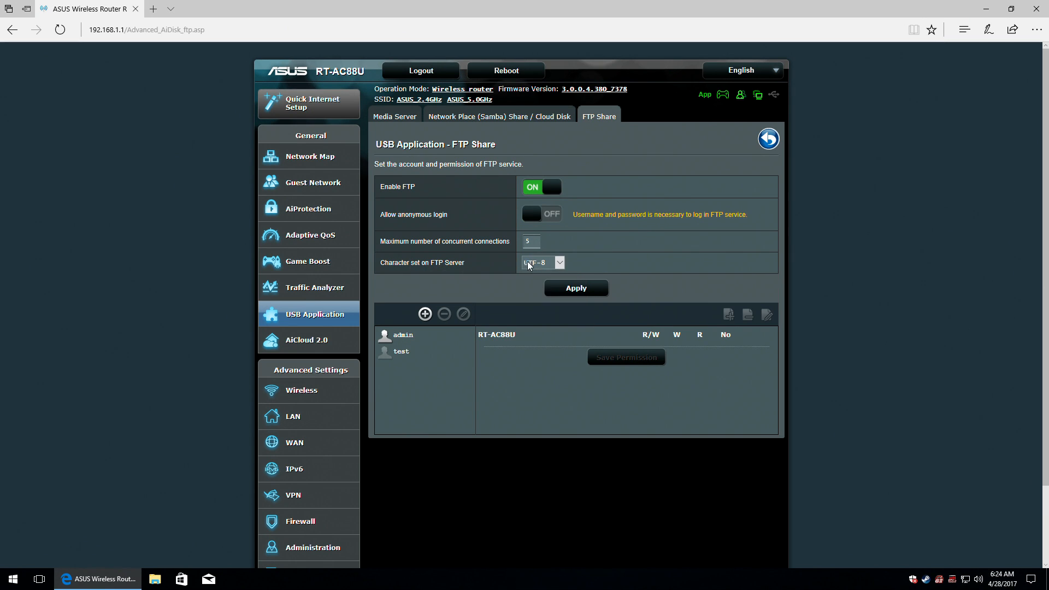
pyautogui.click(559, 265)
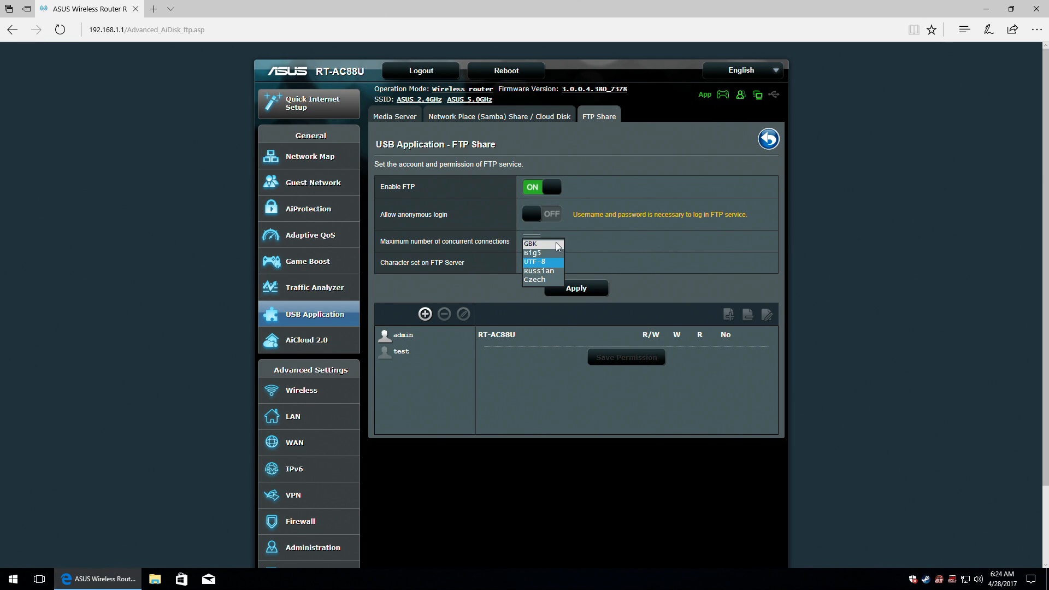
pyautogui.click(630, 255)
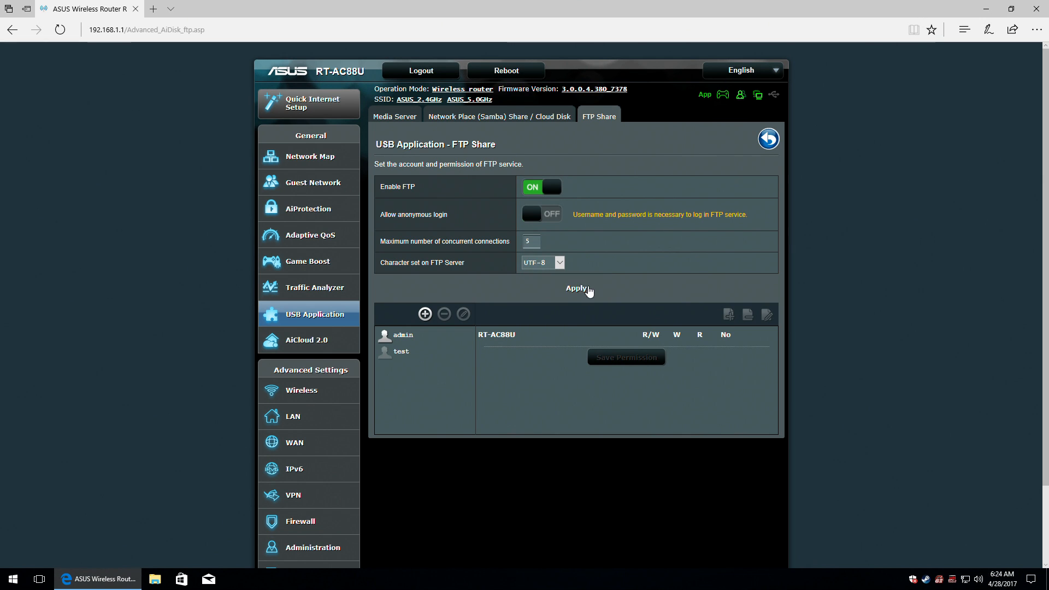
pyautogui.click(579, 289)
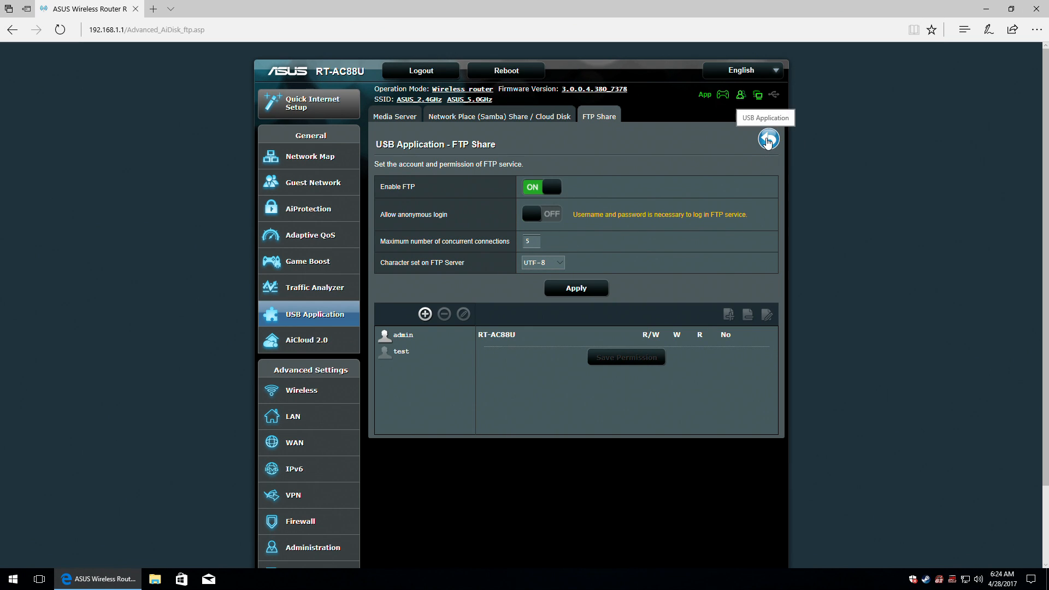
pyautogui.click(767, 140)
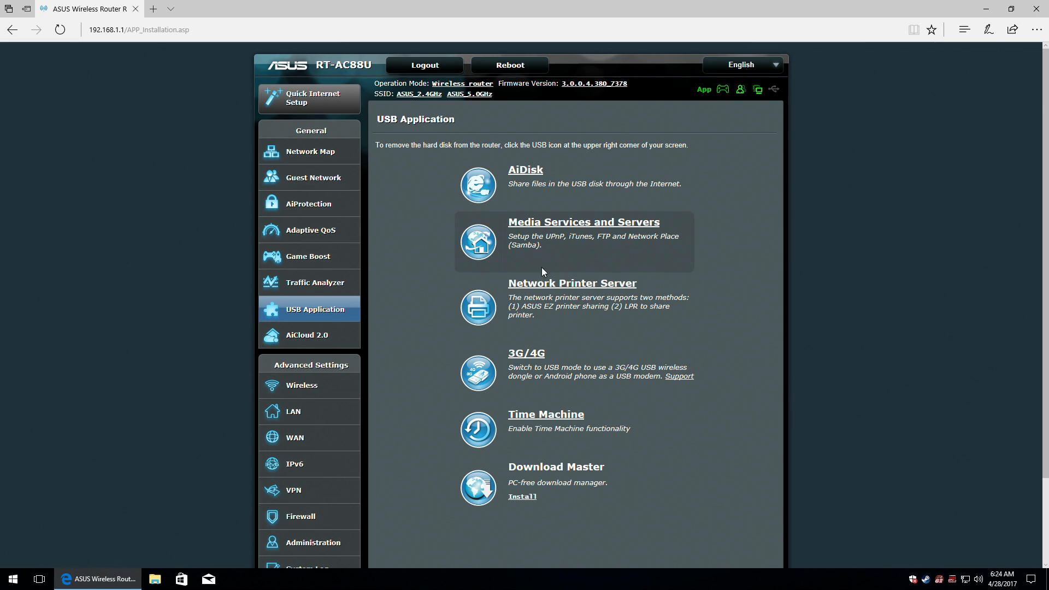
# Open the Network Printer Server page from the USB Application list.
pyautogui.click(562, 286)
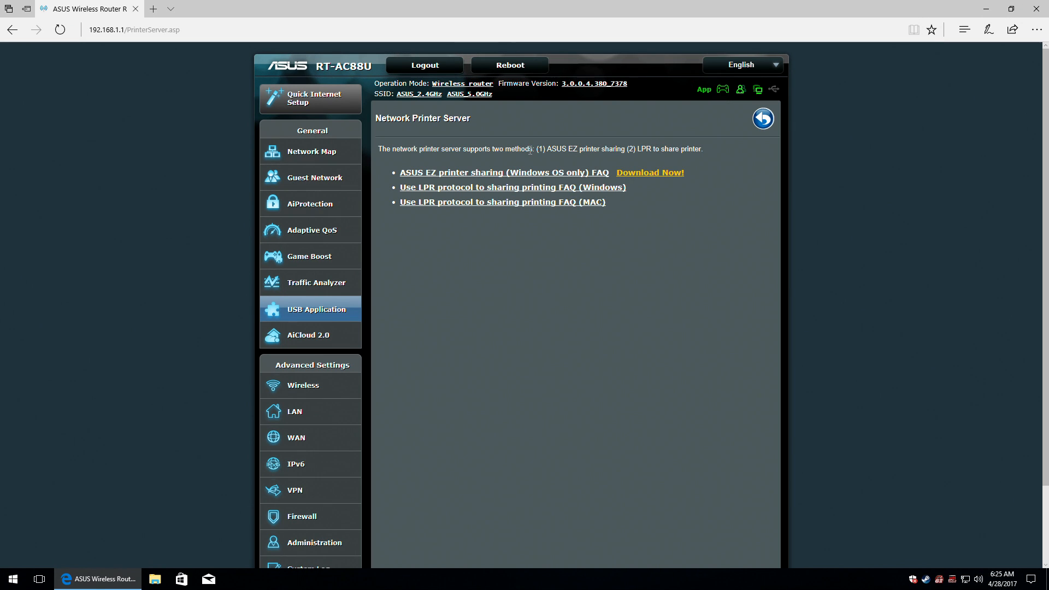
# Try downloading the EZ printer sharing utility, follow the block warning to Time Scheduling, then return to USB Application.
pyautogui.click(679, 173)
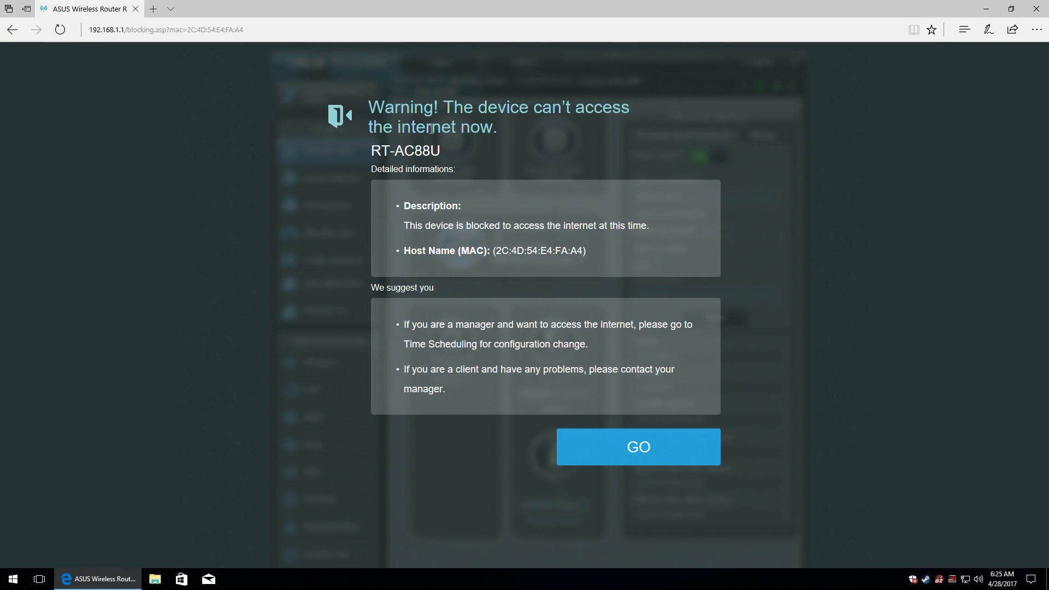
pyautogui.click(648, 443)
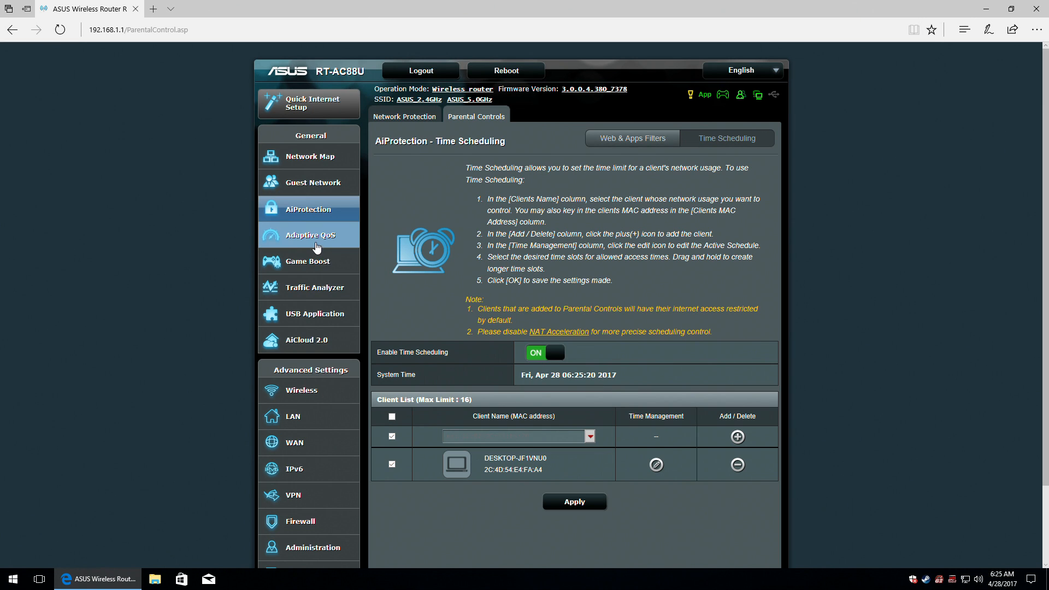
pyautogui.click(314, 315)
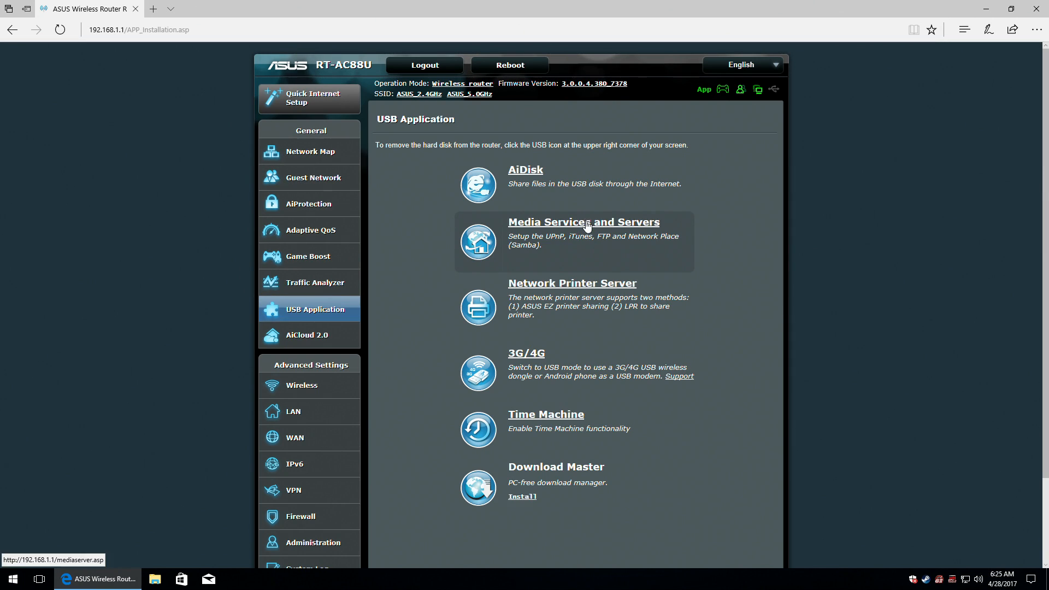
pyautogui.click(526, 355)
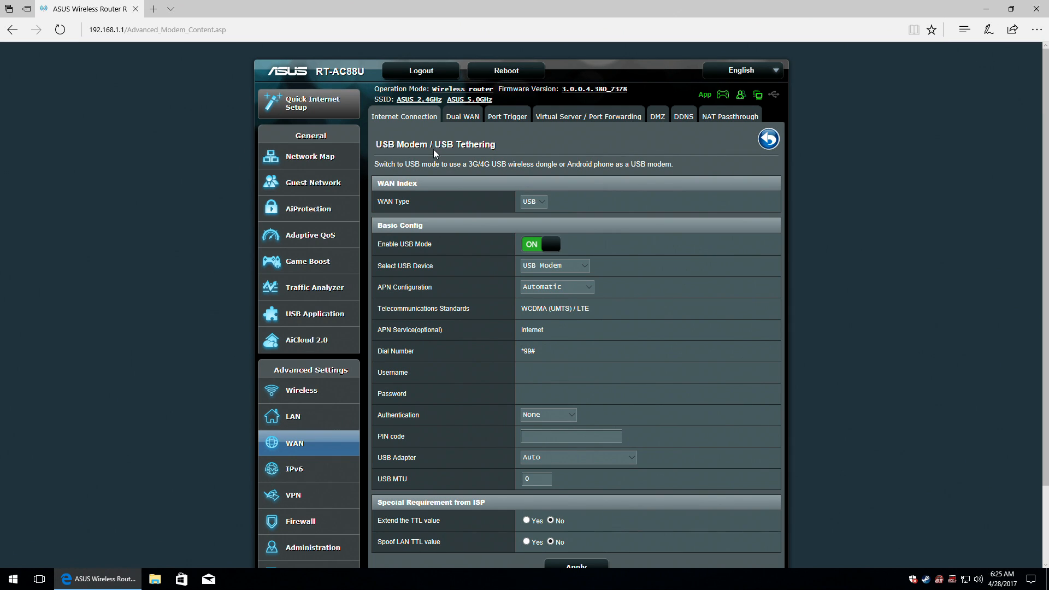
pyautogui.click(525, 205)
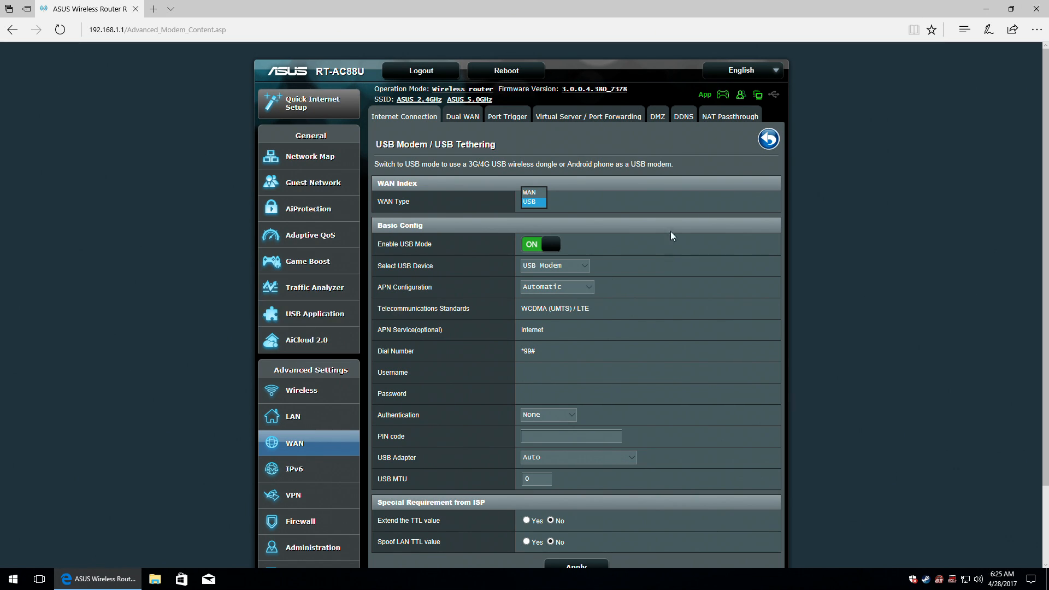
pyautogui.click(678, 243)
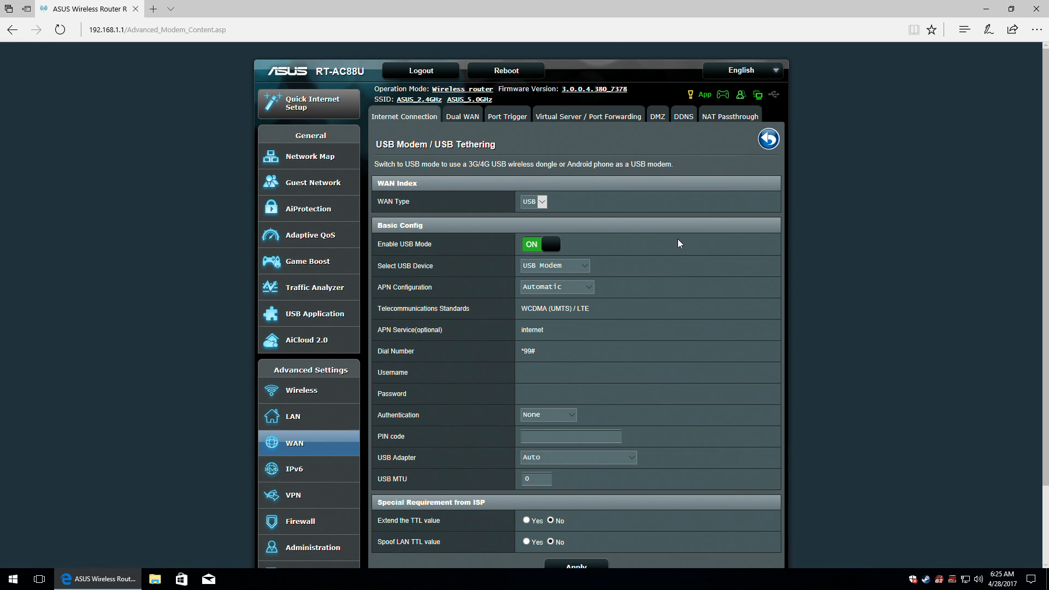
pyautogui.click(582, 267)
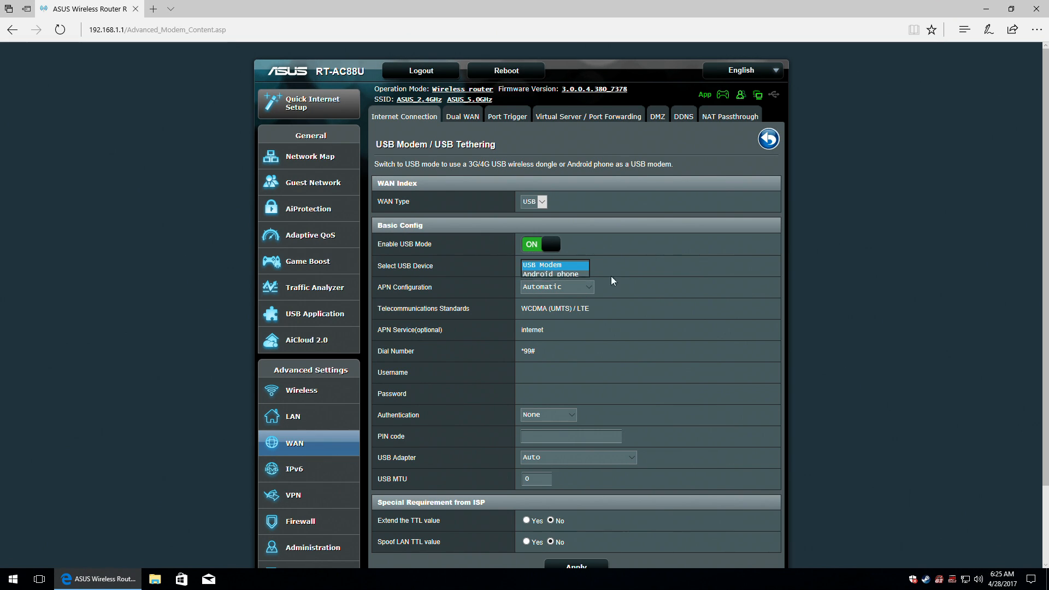
pyautogui.click(593, 288)
pyautogui.click(588, 287)
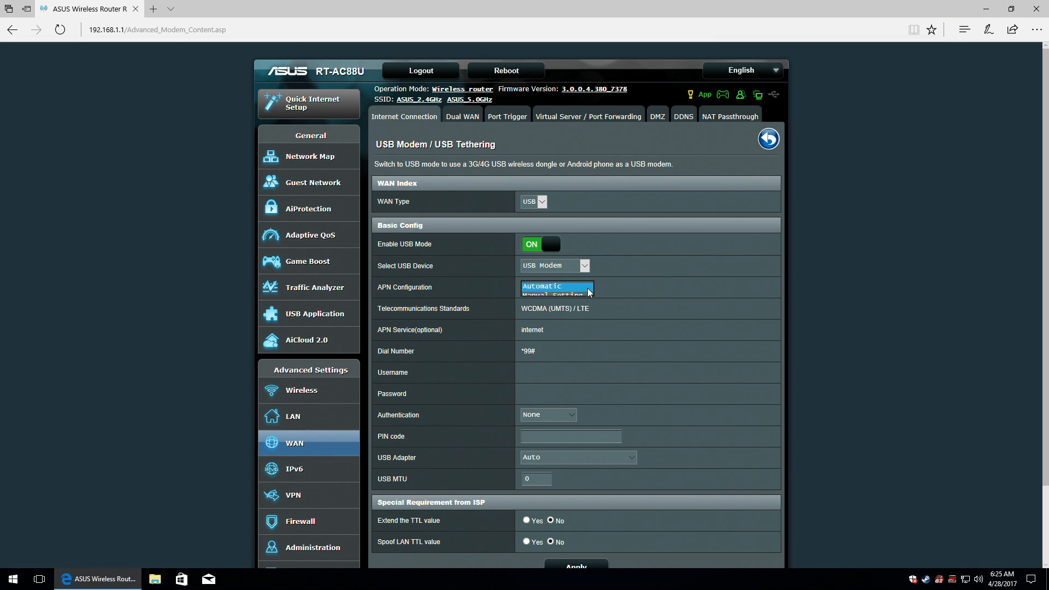
pyautogui.click(674, 289)
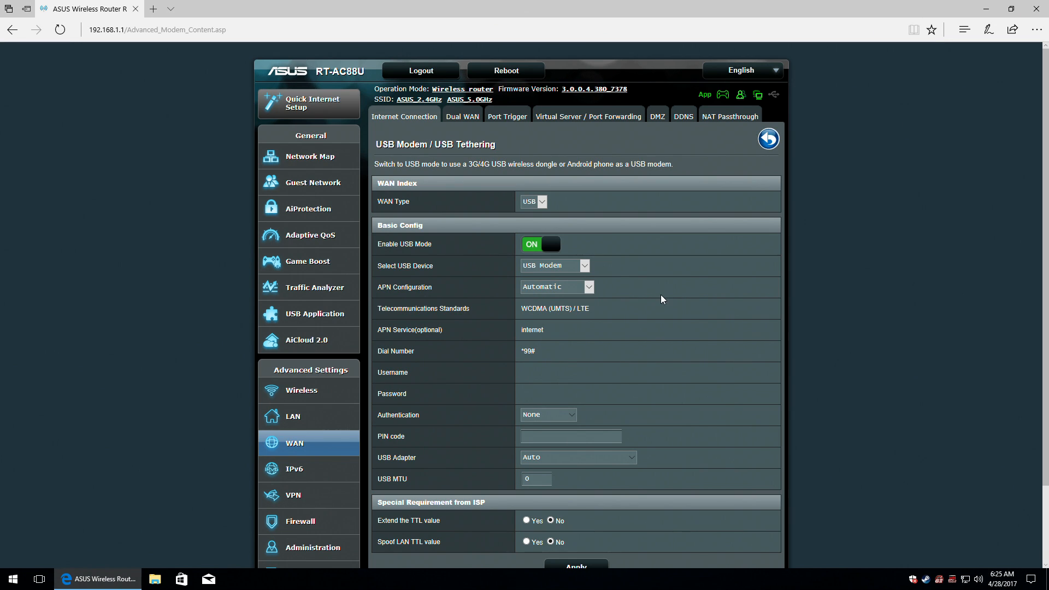
pyautogui.scroll(-1, 664, 297)
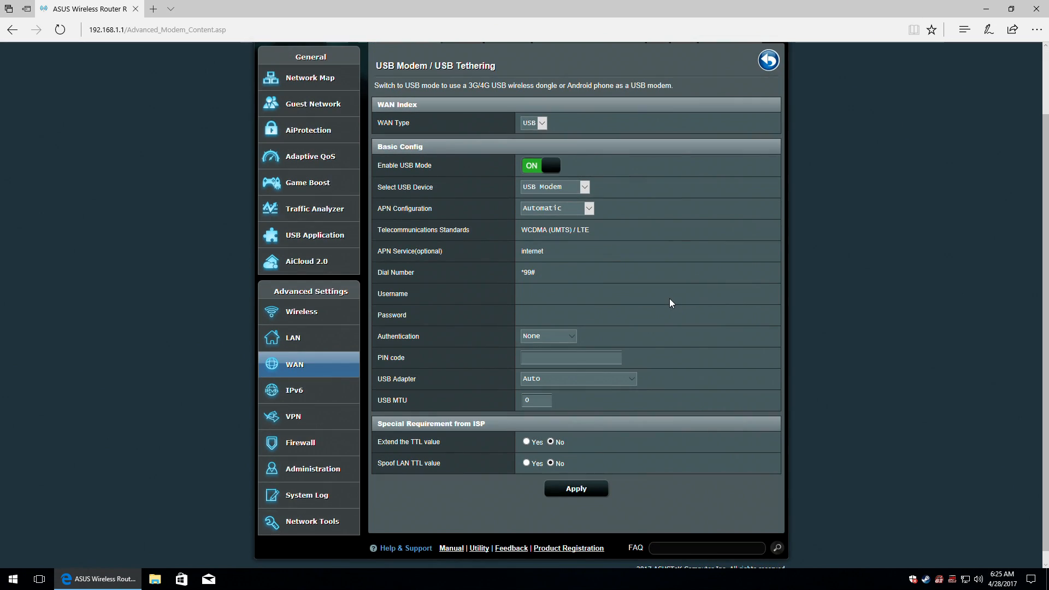
pyautogui.click(584, 188)
pyautogui.click(605, 193)
pyautogui.click(587, 211)
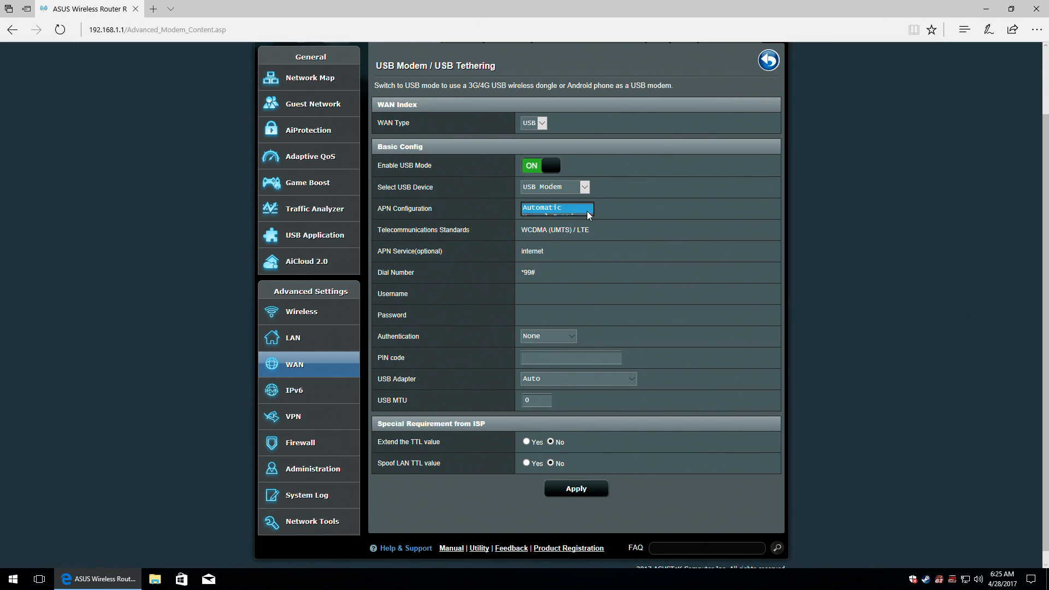
pyautogui.click(678, 213)
pyautogui.click(575, 208)
pyautogui.click(545, 217)
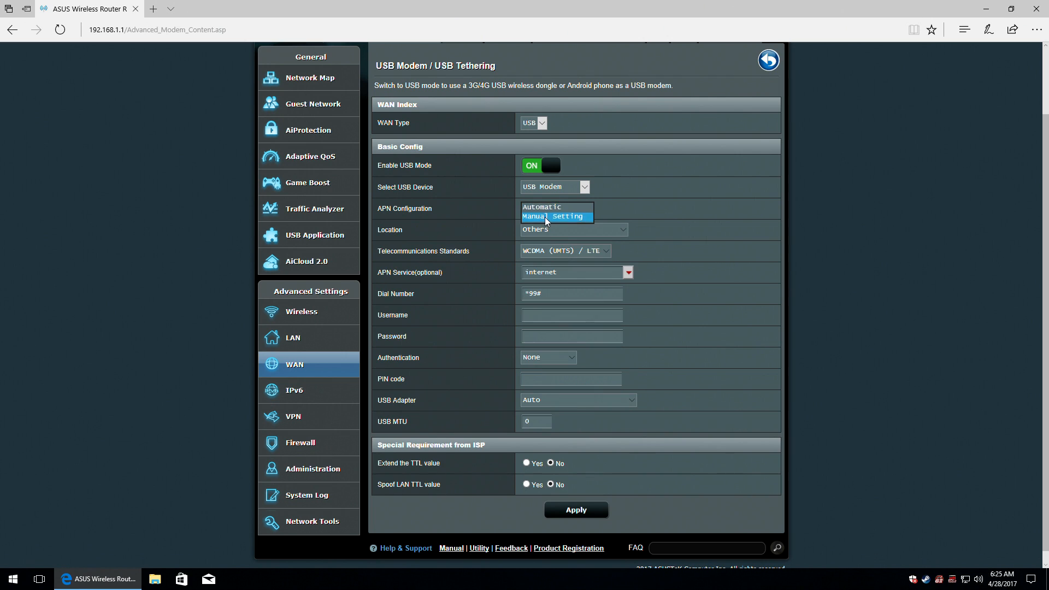
pyautogui.click(604, 251)
pyautogui.click(631, 247)
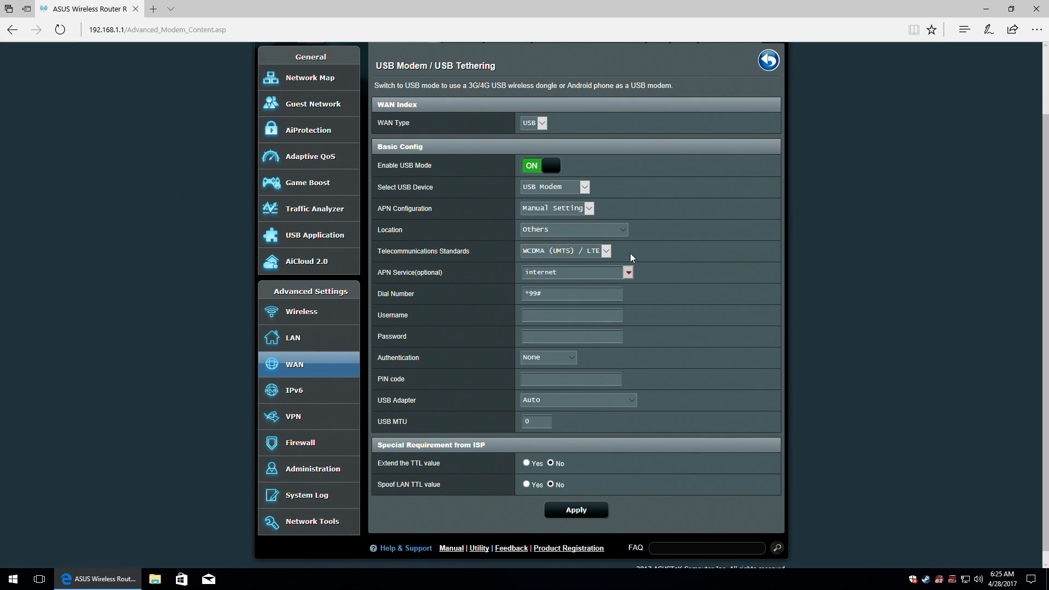
pyautogui.click(628, 276)
pyautogui.click(629, 274)
pyautogui.click(575, 358)
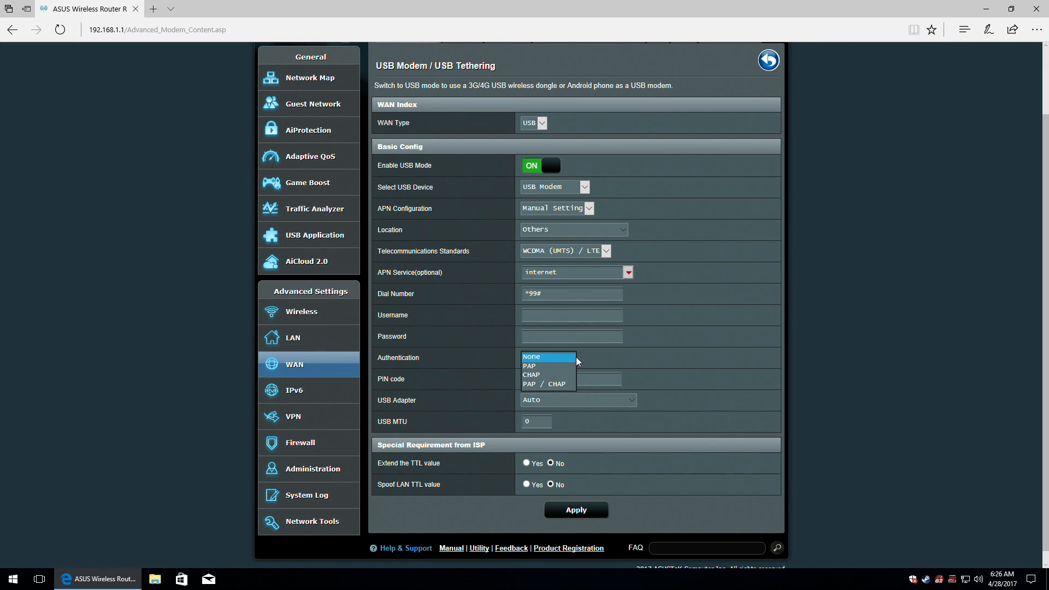
pyautogui.click(606, 358)
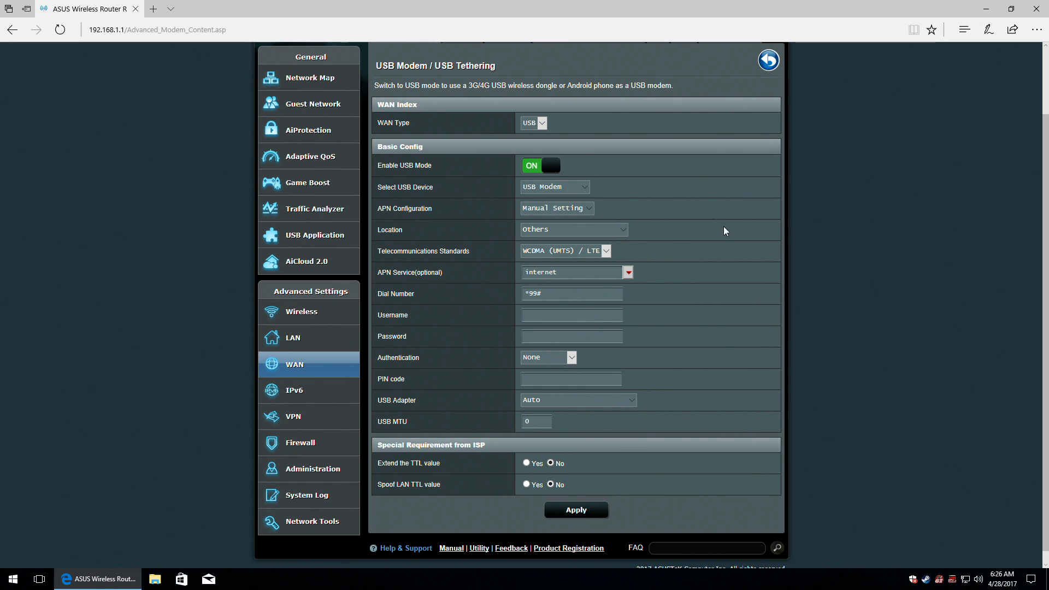
pyautogui.scroll(2, 690, 274)
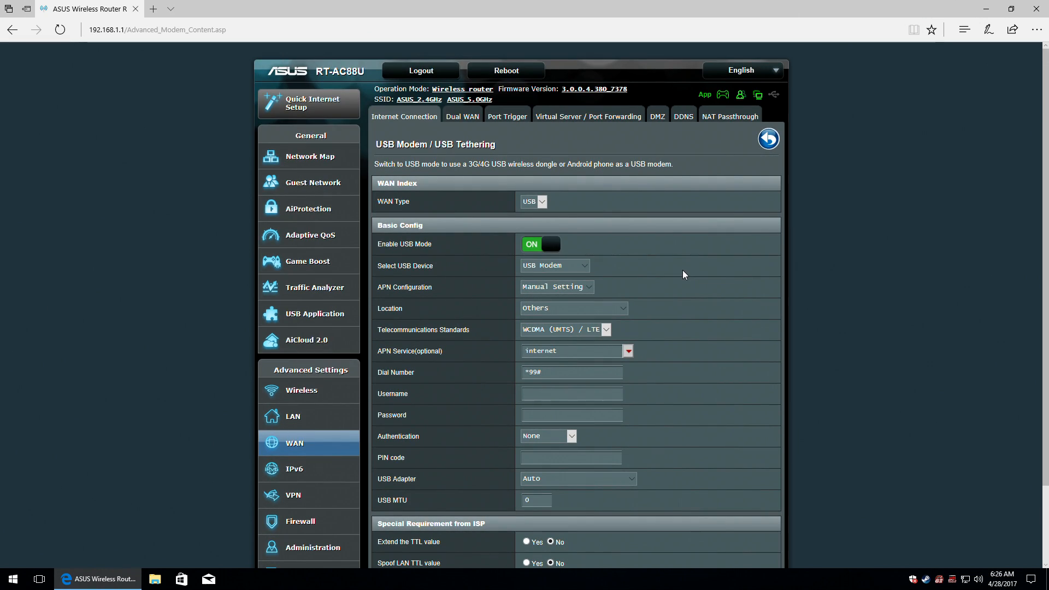
pyautogui.click(770, 141)
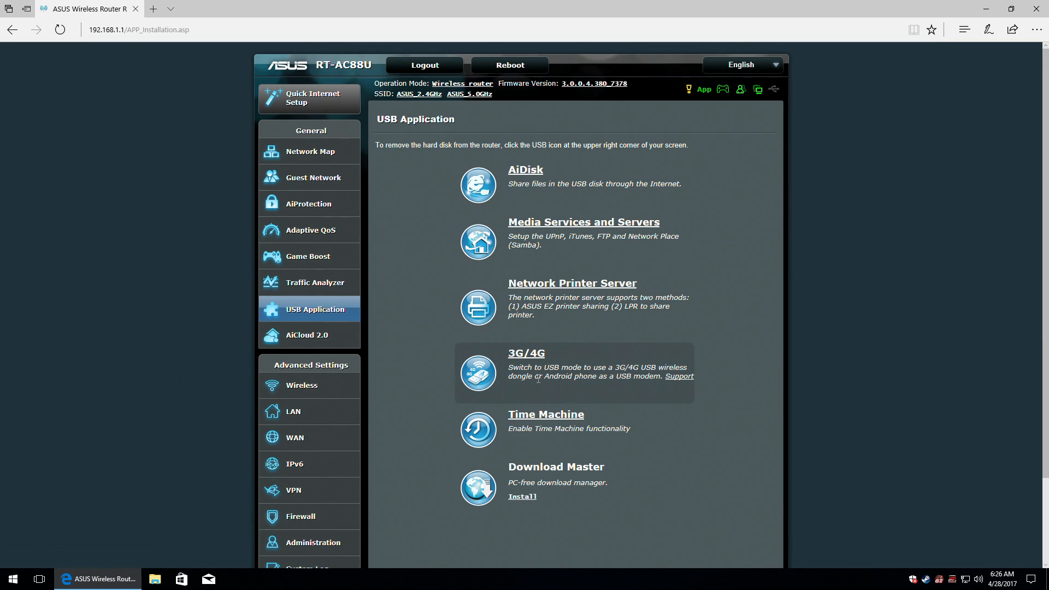
# Try enabling Time Machine backups, dismiss the backup path alert, and switch Time Machine back off.
pyautogui.click(547, 414)
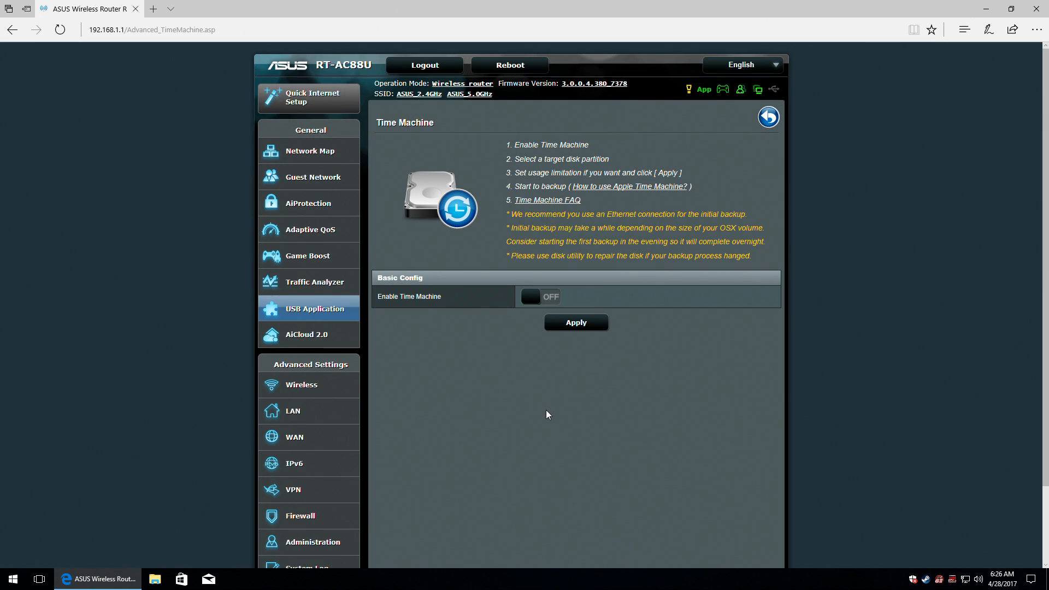
pyautogui.click(541, 298)
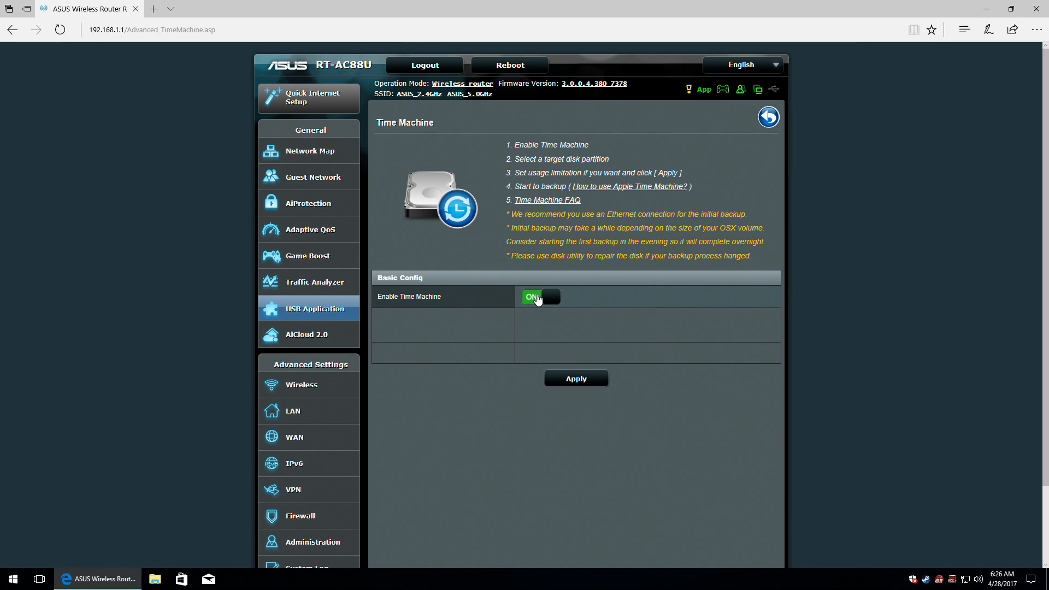
pyautogui.click(557, 318)
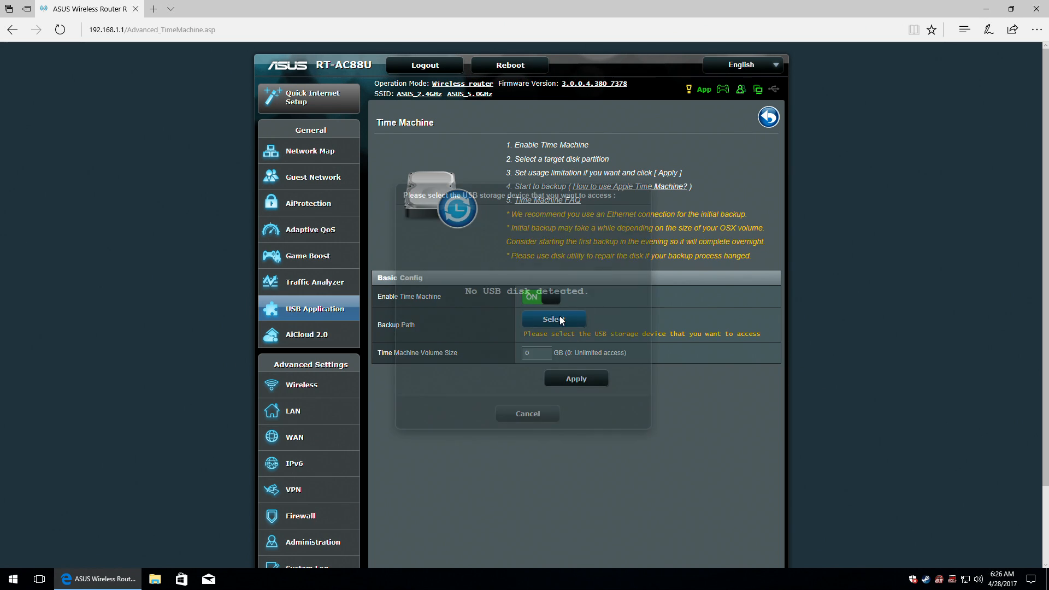
pyautogui.click(537, 414)
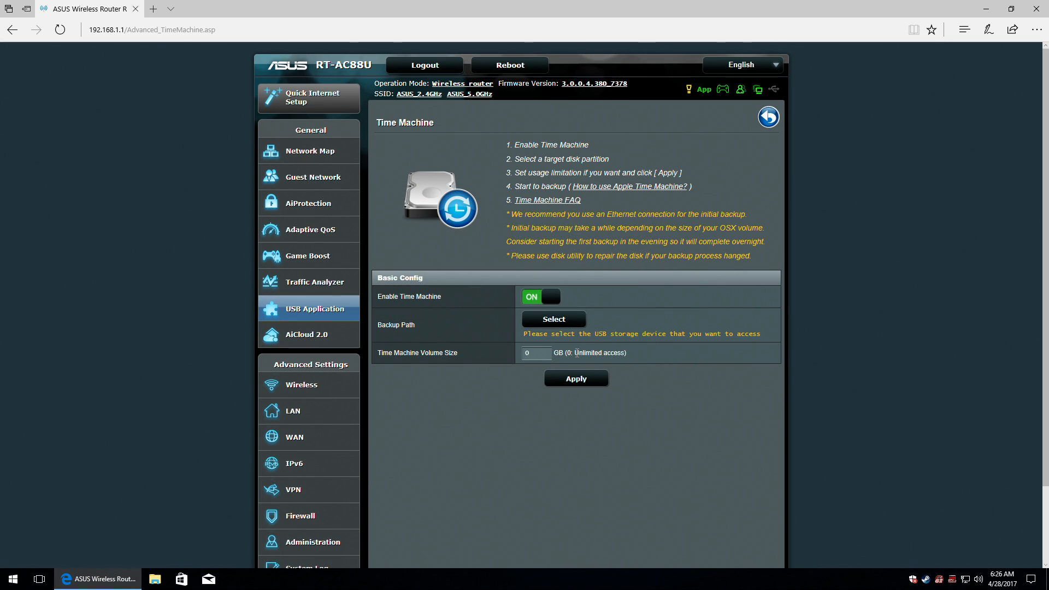
pyautogui.click(576, 379)
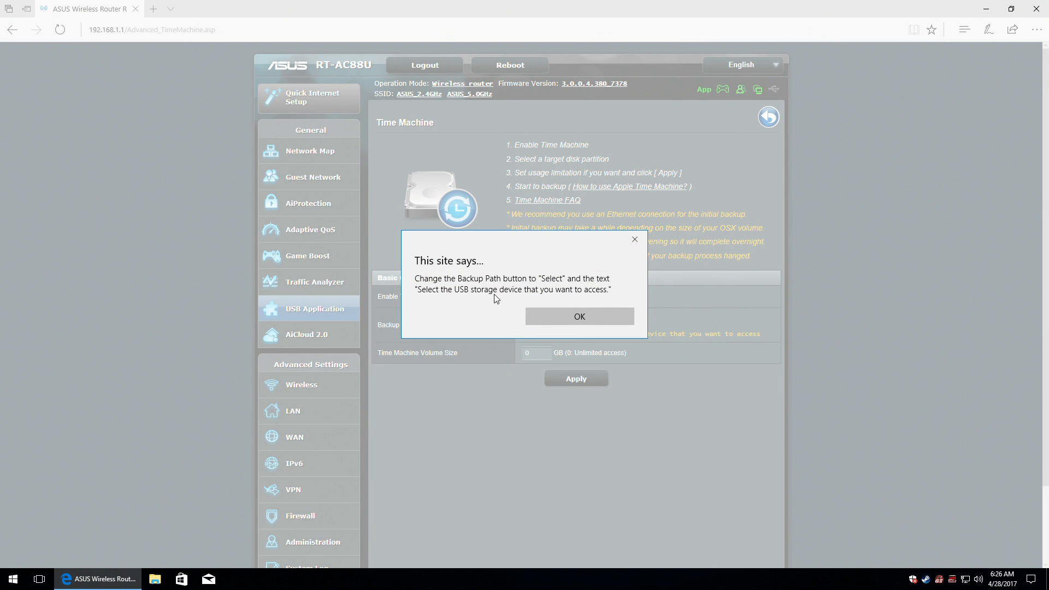
pyautogui.click(575, 311)
pyautogui.click(546, 297)
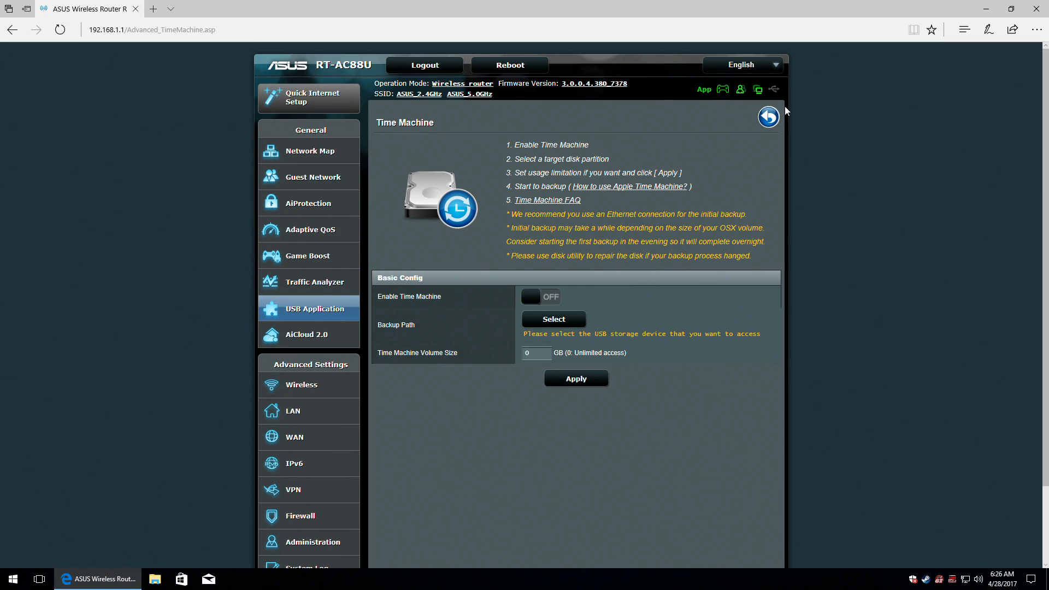
# Attempt to install Download Master, then return to the USB applications list.
pyautogui.click(770, 116)
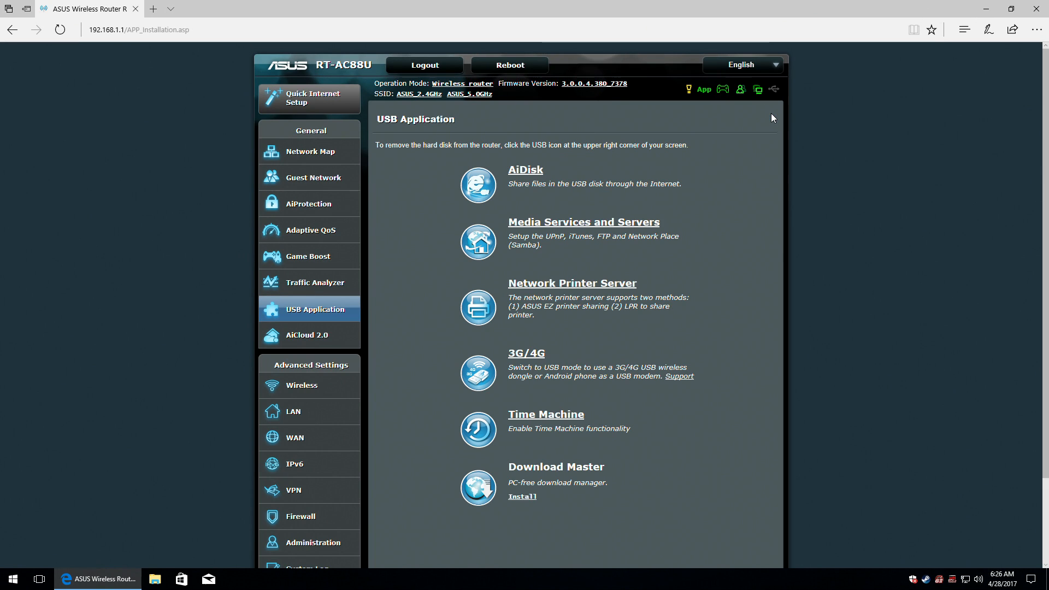
pyautogui.click(521, 499)
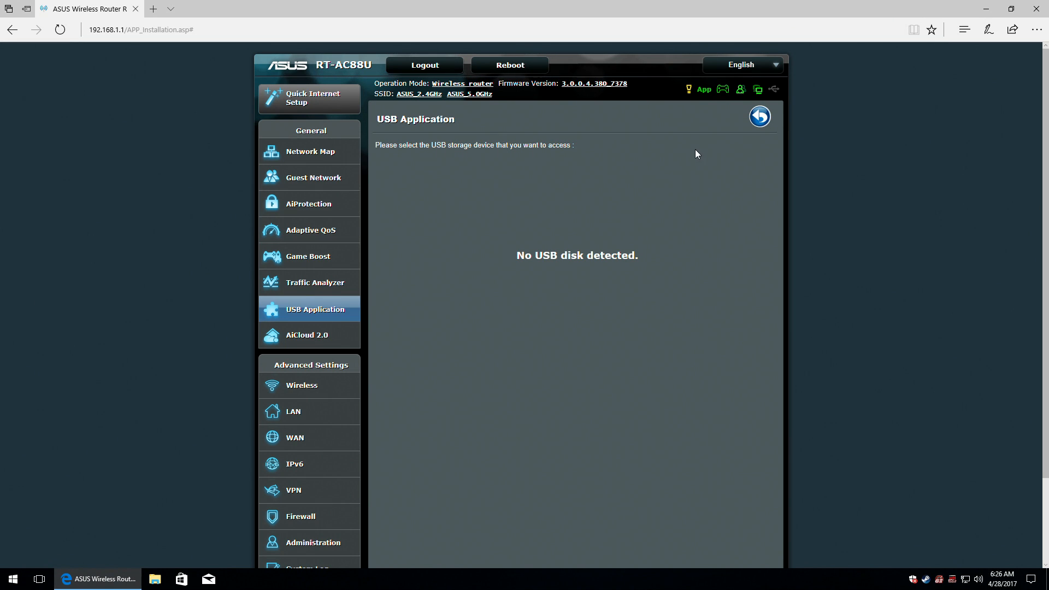
pyautogui.click(760, 117)
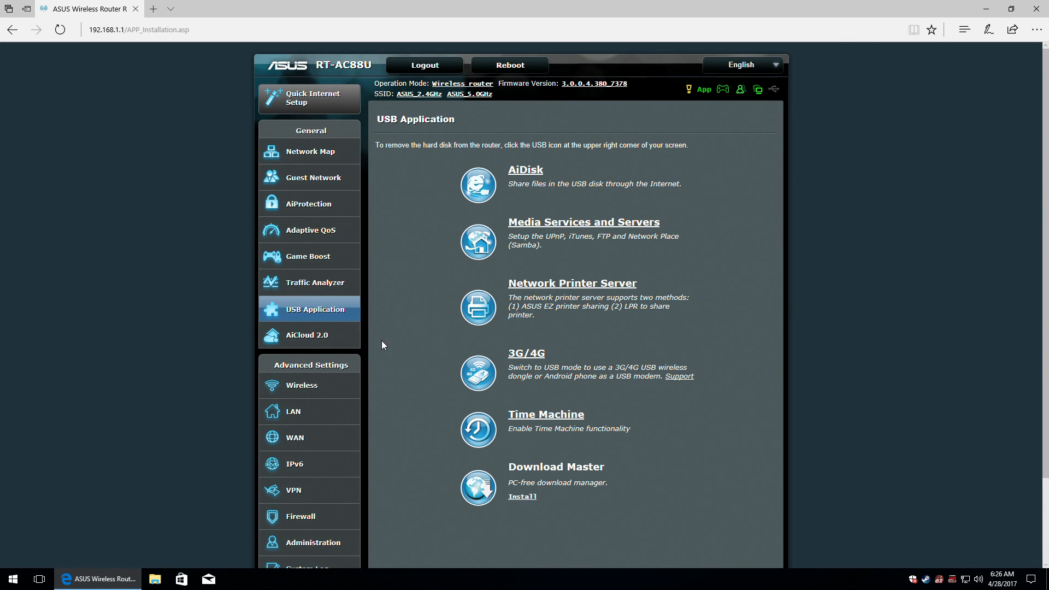
pyautogui.scroll(-1, 330, 344)
pyautogui.scroll(1, 334, 348)
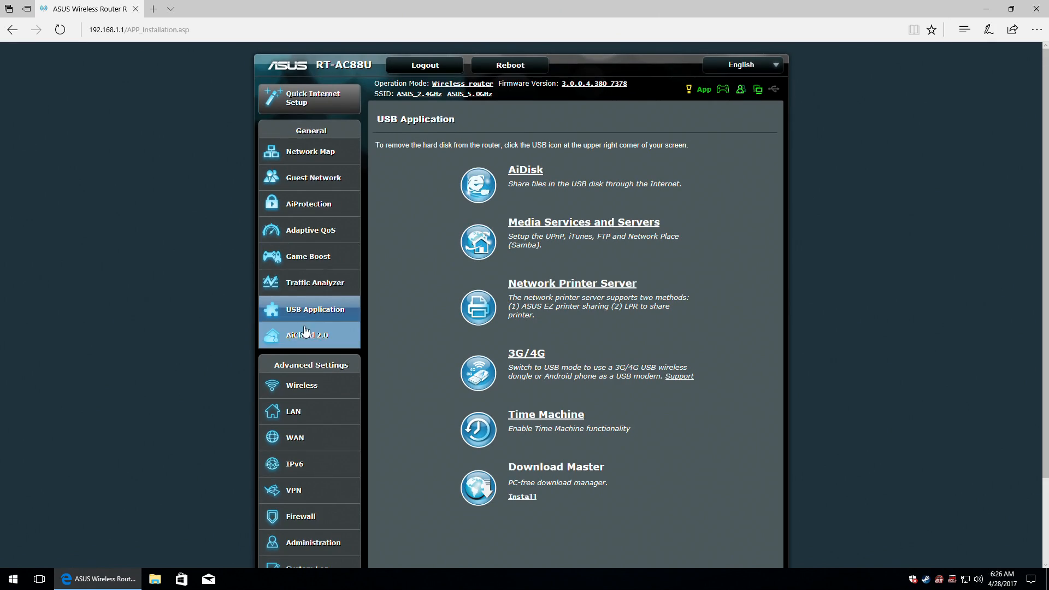
# In AiCloud 2.0, turn on Cloud Disk after agreeing to the terms, enable Smart Access, then go to Smart Sync.
pyautogui.click(285, 338)
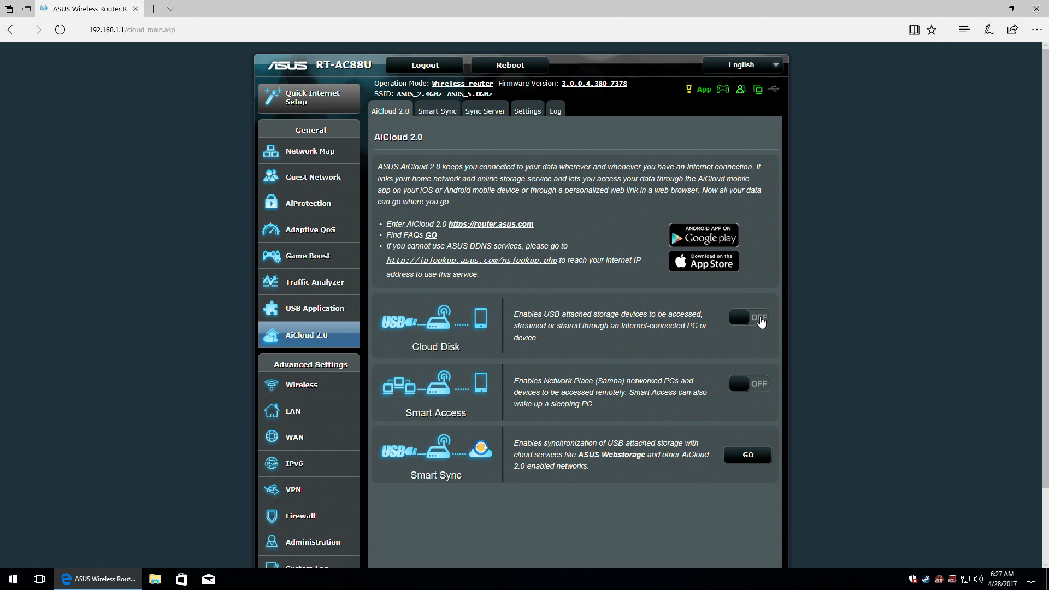
pyautogui.click(760, 318)
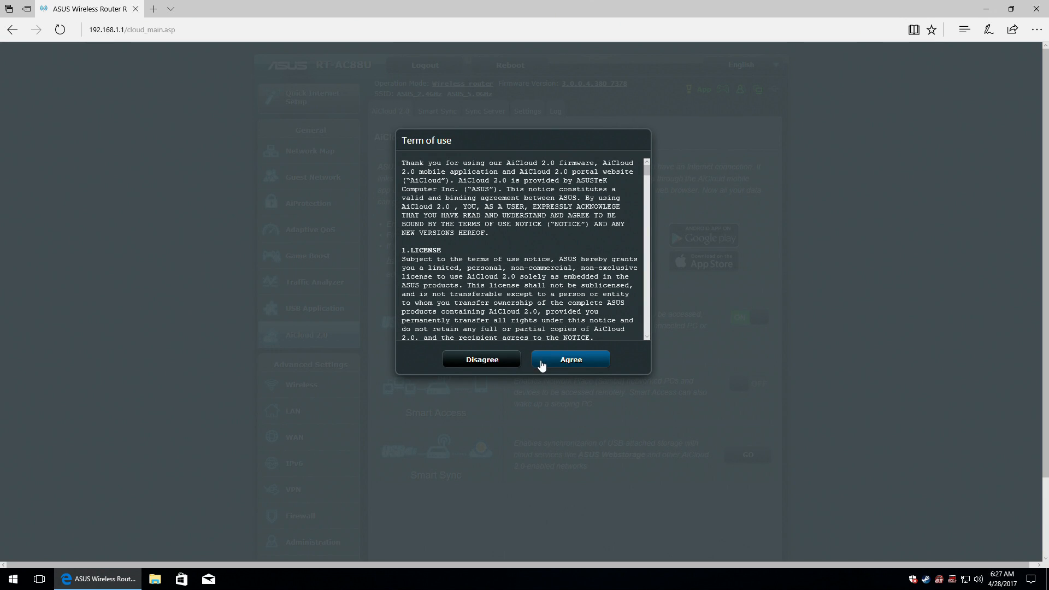
pyautogui.moveTo(647, 168); pyautogui.dragTo(650, 334)
pyautogui.click(604, 356)
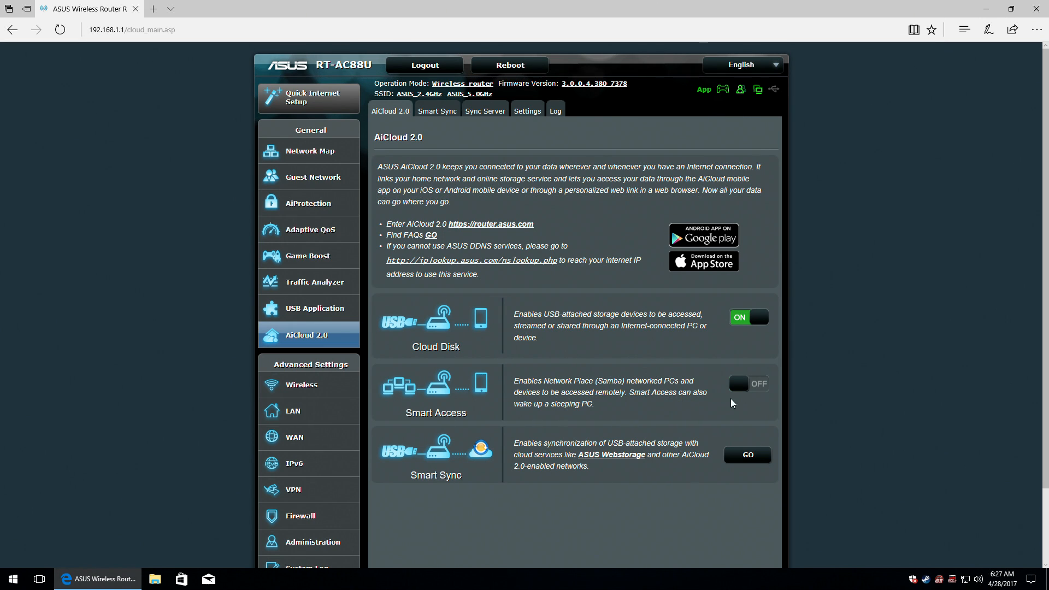
pyautogui.click(754, 385)
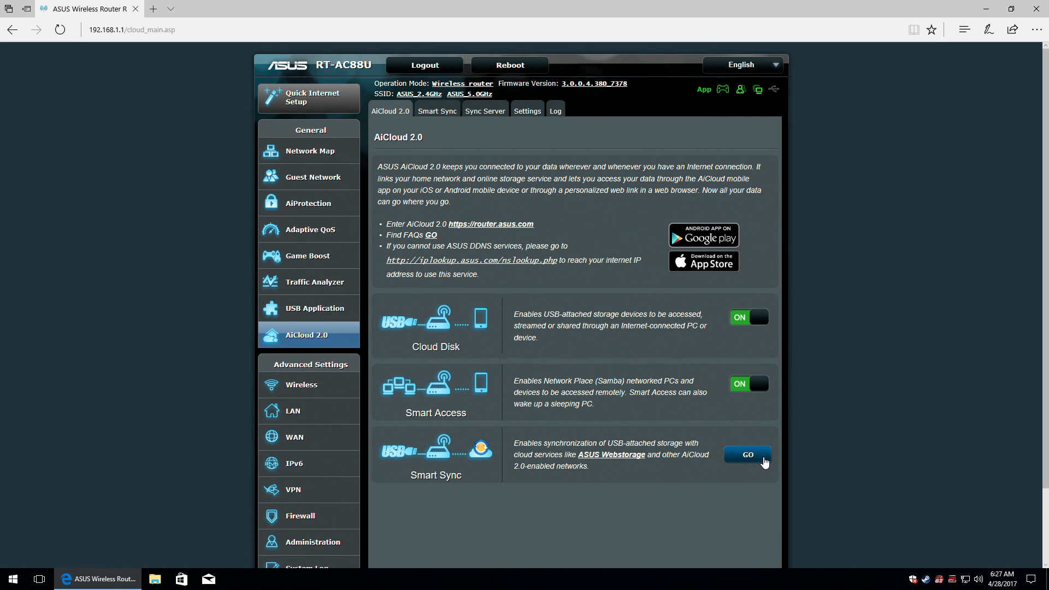
pyautogui.click(764, 462)
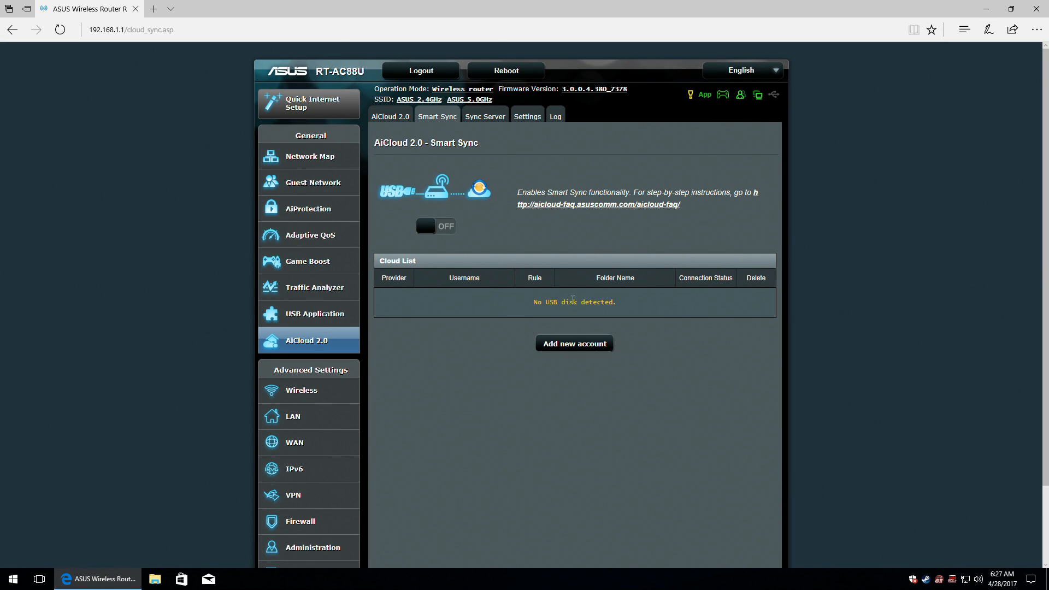
# Review the new cloud account form's provider list and Synchronisation rule, then cancel without saving.
pyautogui.click(578, 340)
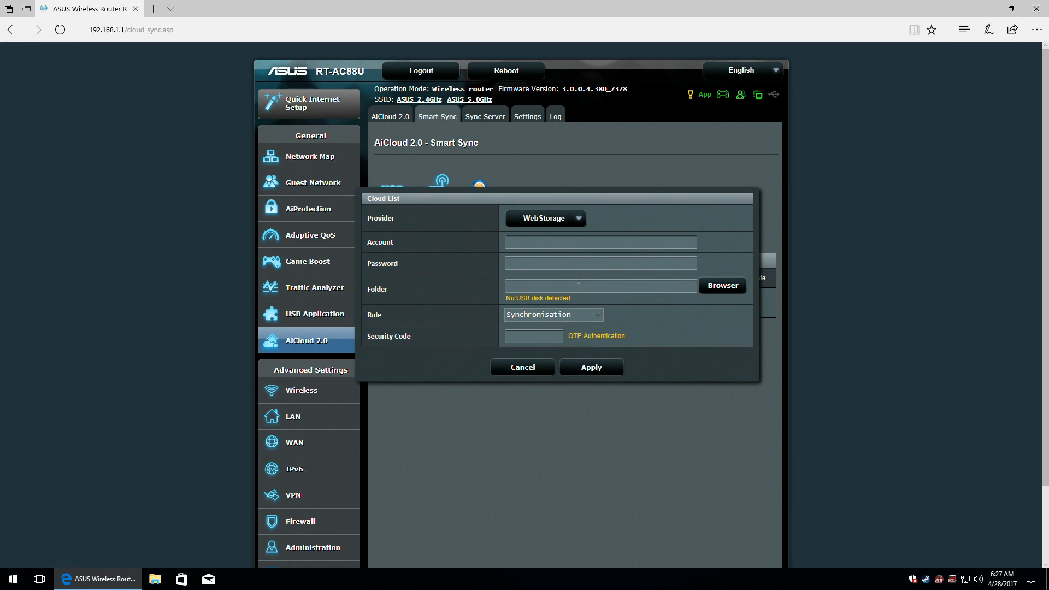
pyautogui.click(578, 220)
pyautogui.click(596, 313)
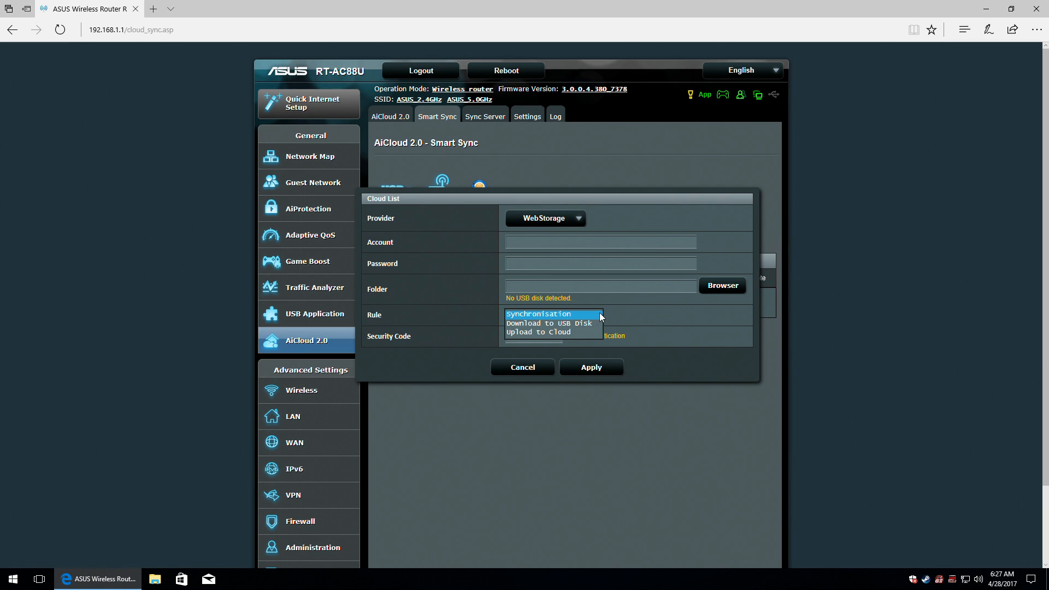
pyautogui.click(599, 313)
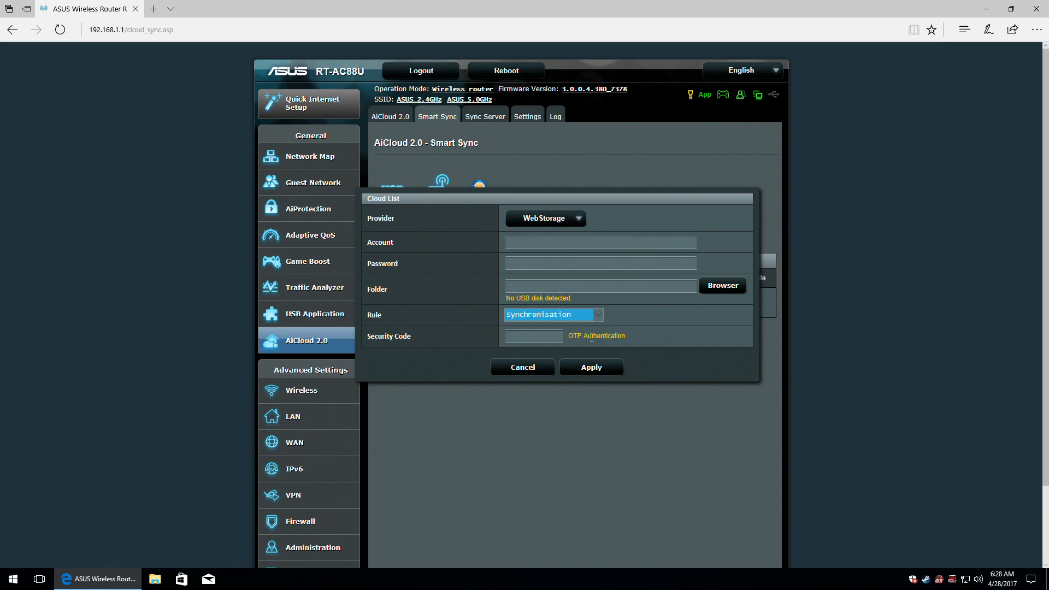
pyautogui.click(522, 368)
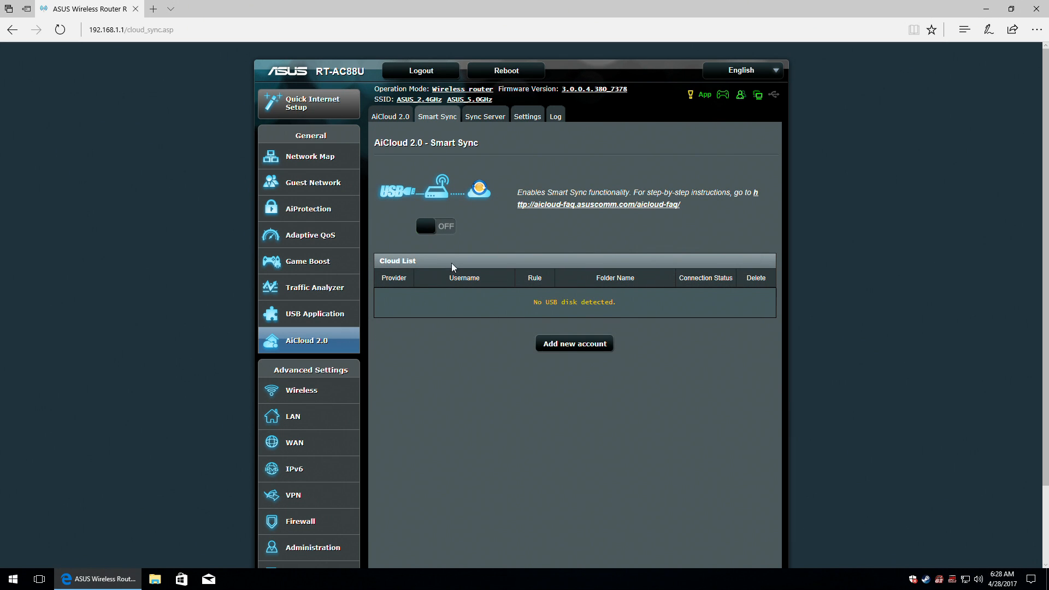
# Navigate back through AiCloud 2.0 and Smart Sync to the Sync Server invitation generator.
pyautogui.click(392, 116)
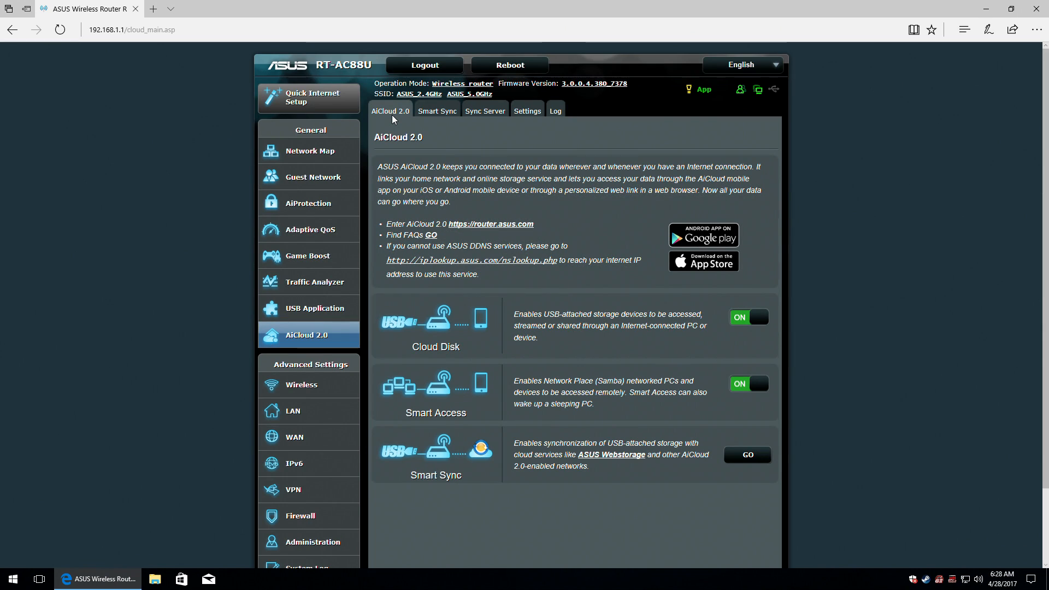
pyautogui.click(433, 114)
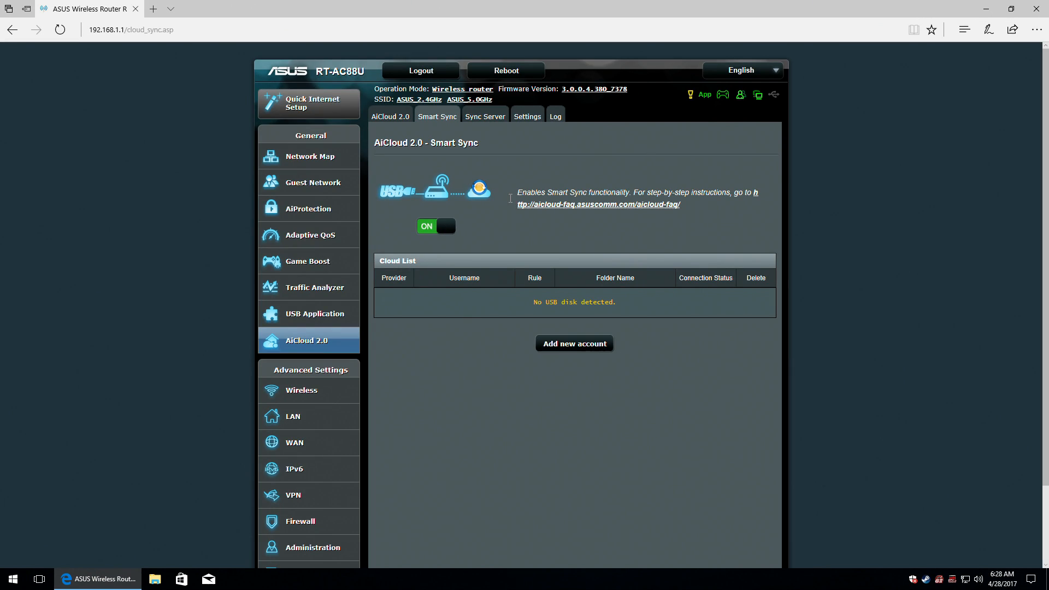
pyautogui.click(485, 118)
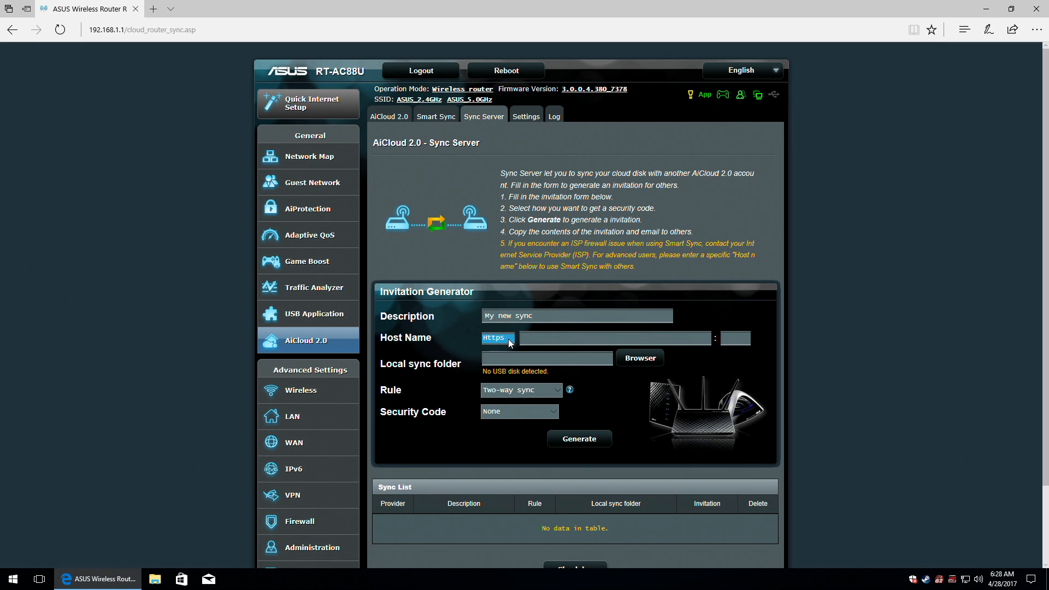
pyautogui.click(696, 332)
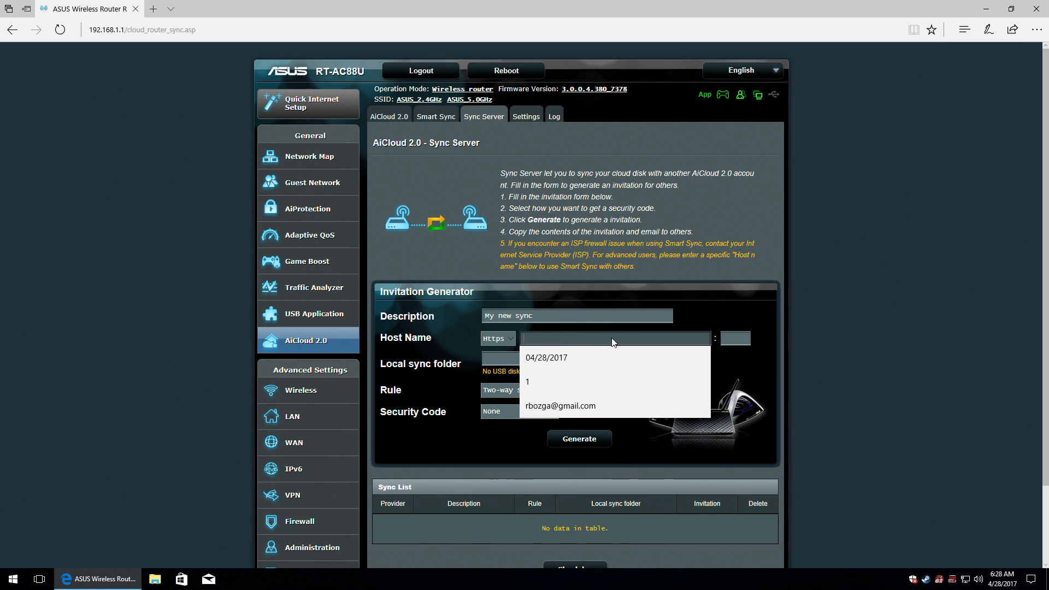
pyautogui.click(736, 338)
pyautogui.click(832, 313)
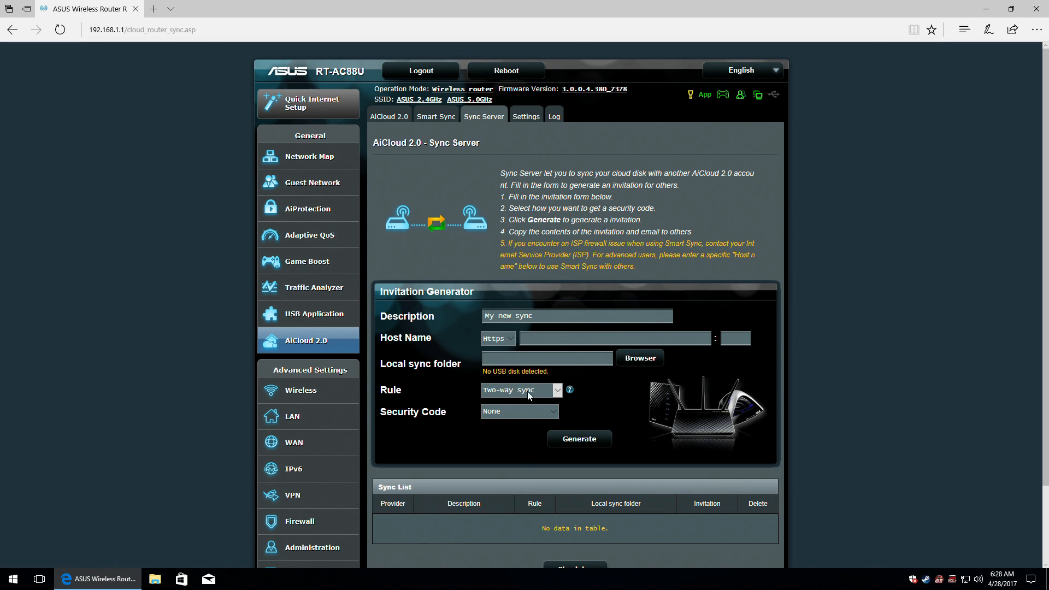
pyautogui.click(550, 391)
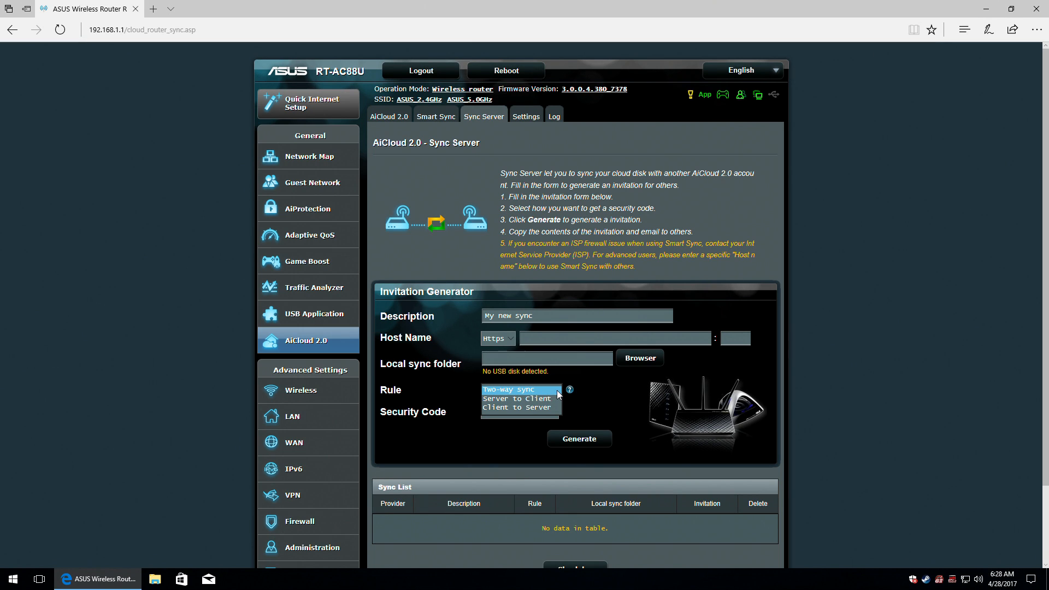
pyautogui.click(556, 391)
pyautogui.moveTo(570, 392)
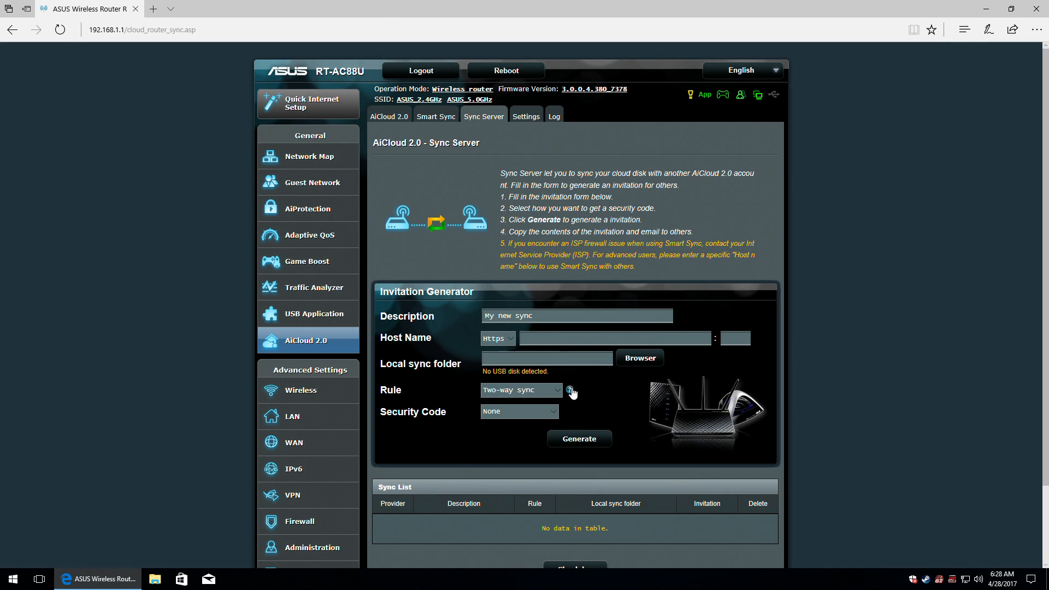
pyautogui.scroll(-3, 573, 386)
pyautogui.moveTo(571, 314)
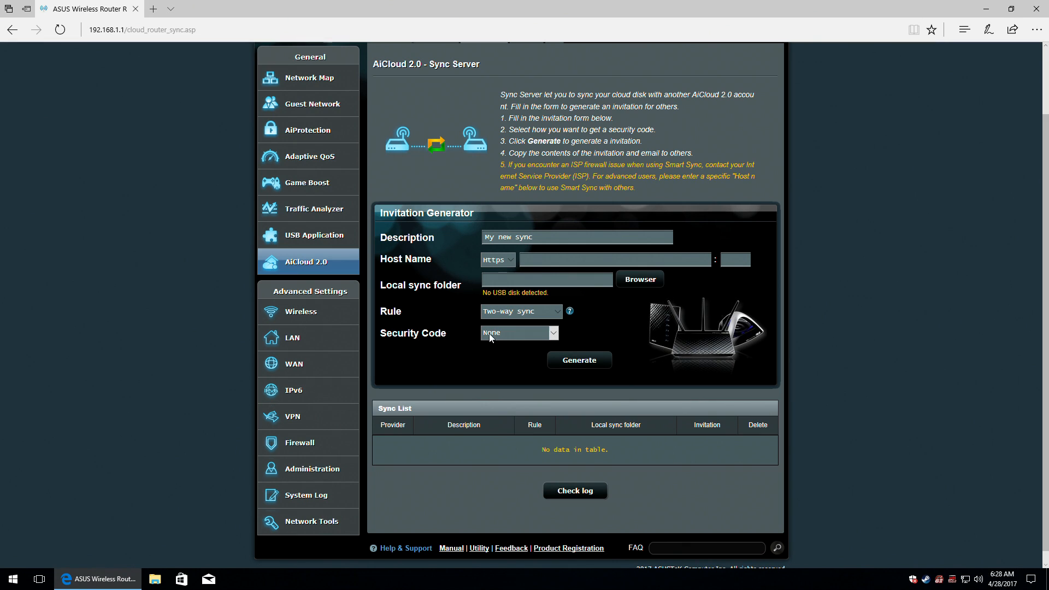
pyautogui.click(509, 334)
pyautogui.click(514, 341)
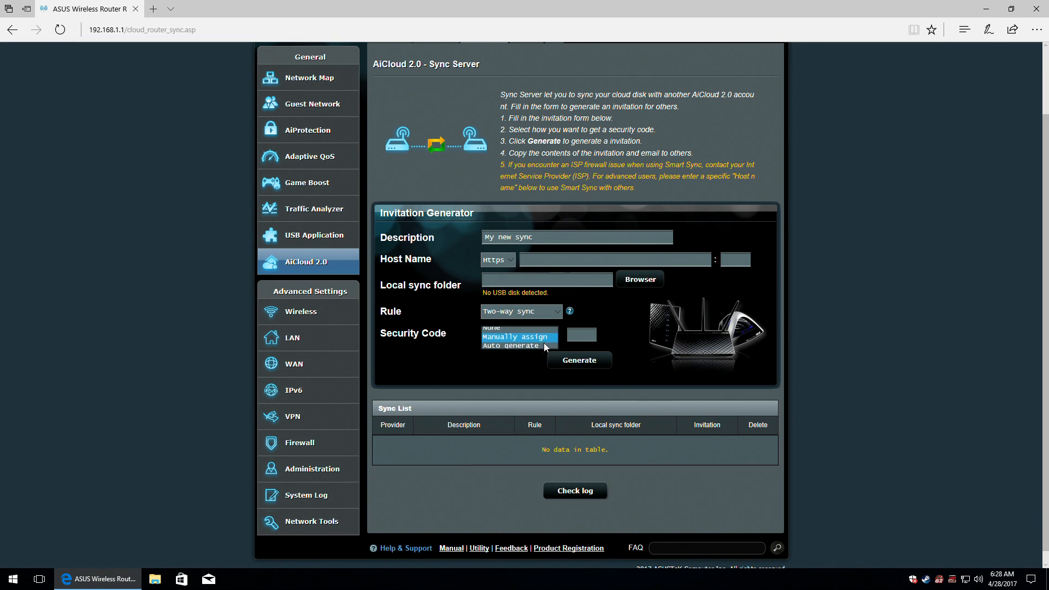
pyautogui.click(568, 335)
pyautogui.click(547, 335)
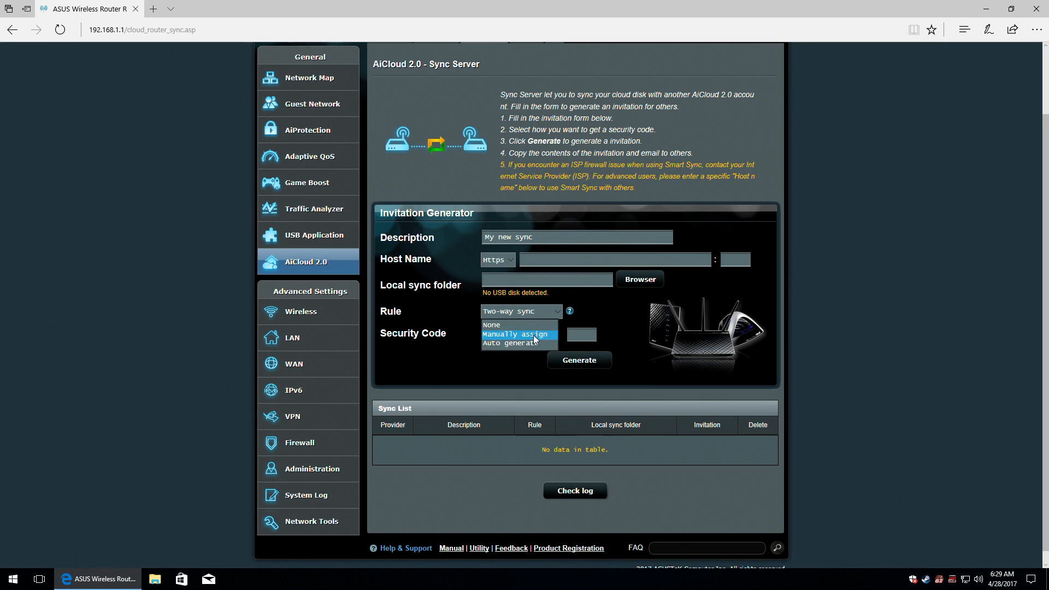
pyautogui.click(522, 343)
pyautogui.click(523, 335)
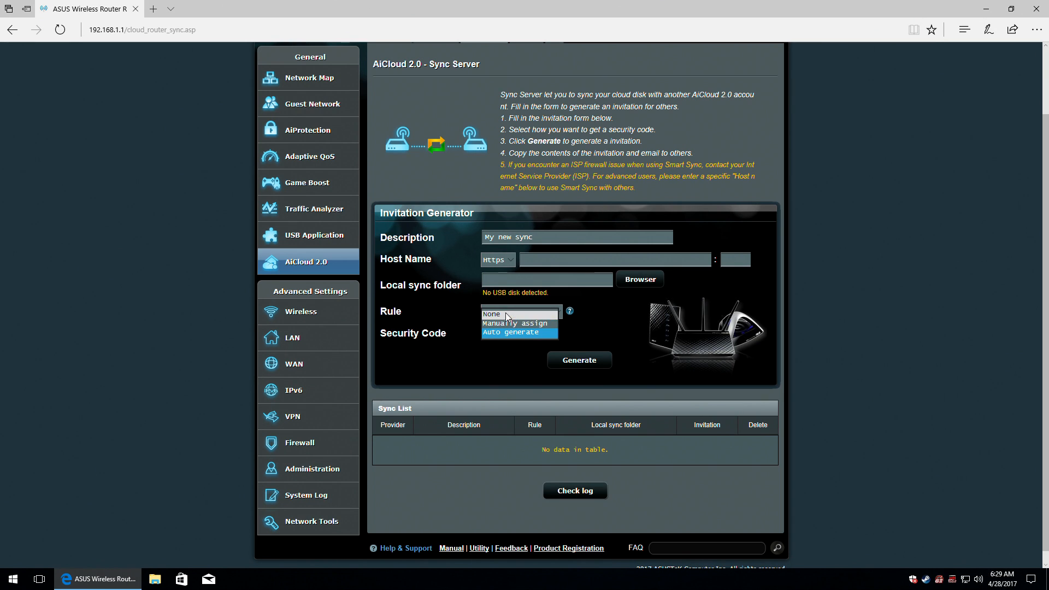
pyautogui.click(505, 312)
pyautogui.click(580, 361)
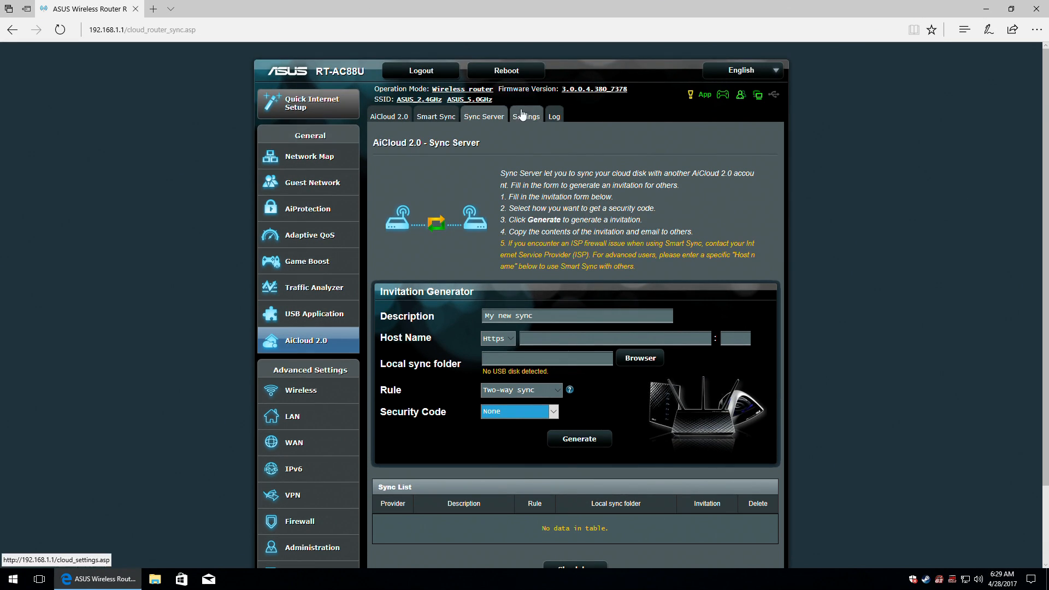
pyautogui.click(527, 118)
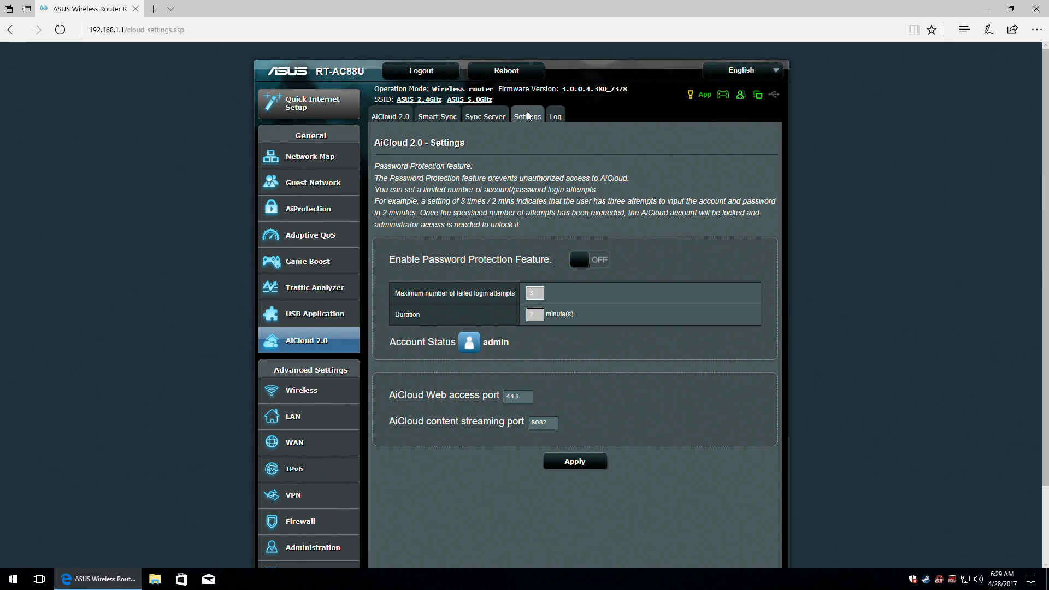
# Enable AiCloud password protection with a 1-minute duration and apply it.
pyautogui.click(594, 268)
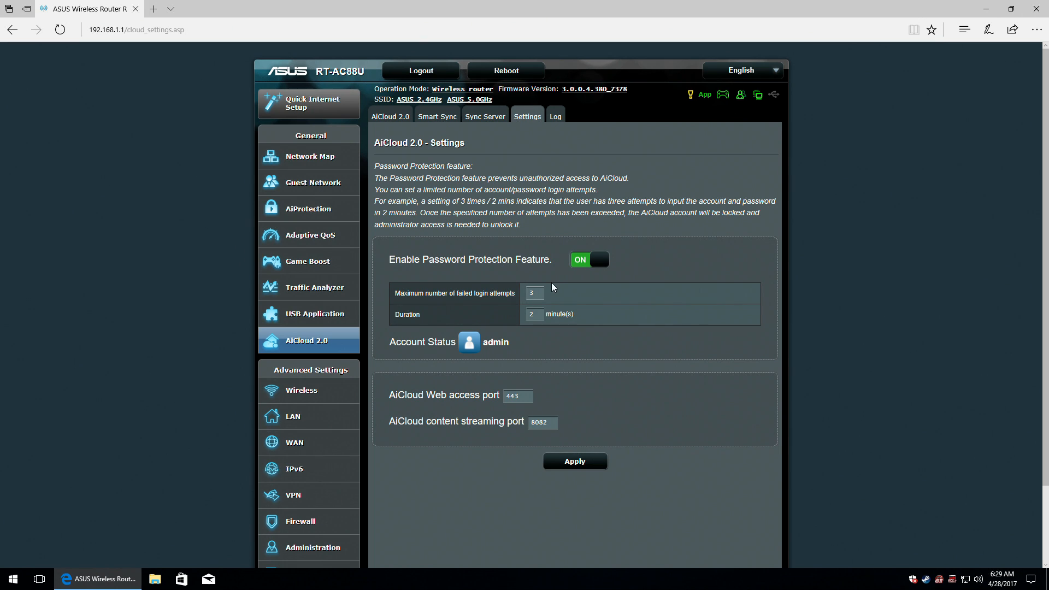
pyautogui.click(545, 293)
pyautogui.write('1')
pyautogui.click(586, 464)
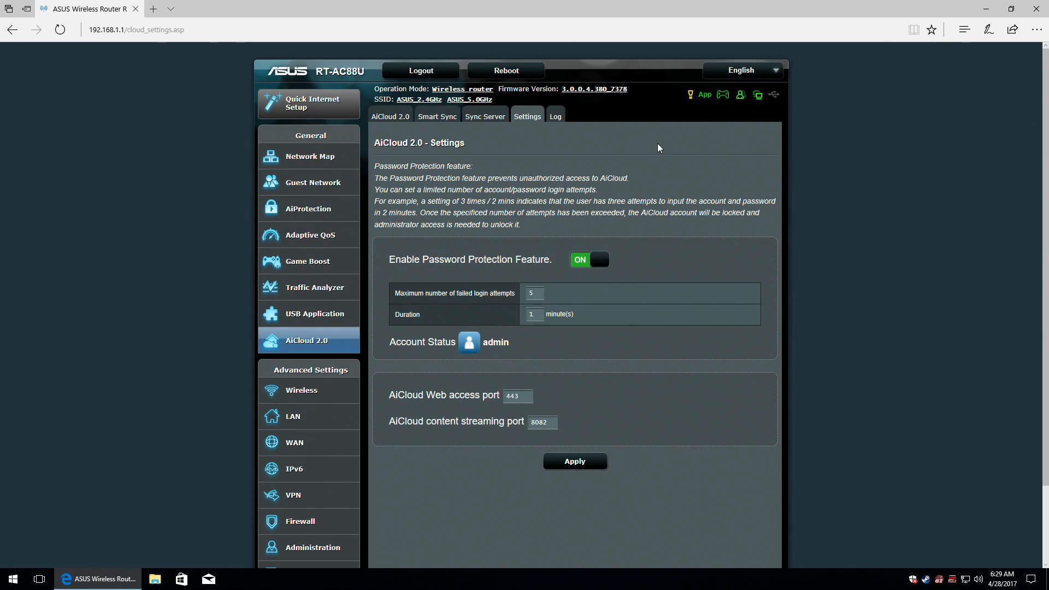
# Open the AiCloud 2.0 Log tab and refresh the empty activity log.
pyautogui.click(563, 116)
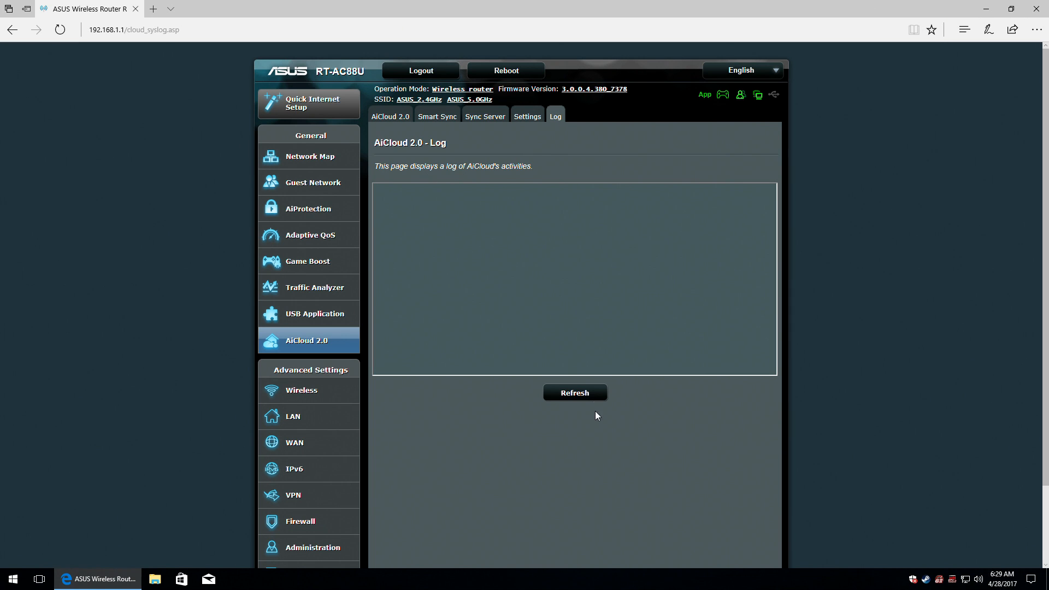
pyautogui.click(569, 394)
pyautogui.click(569, 394)
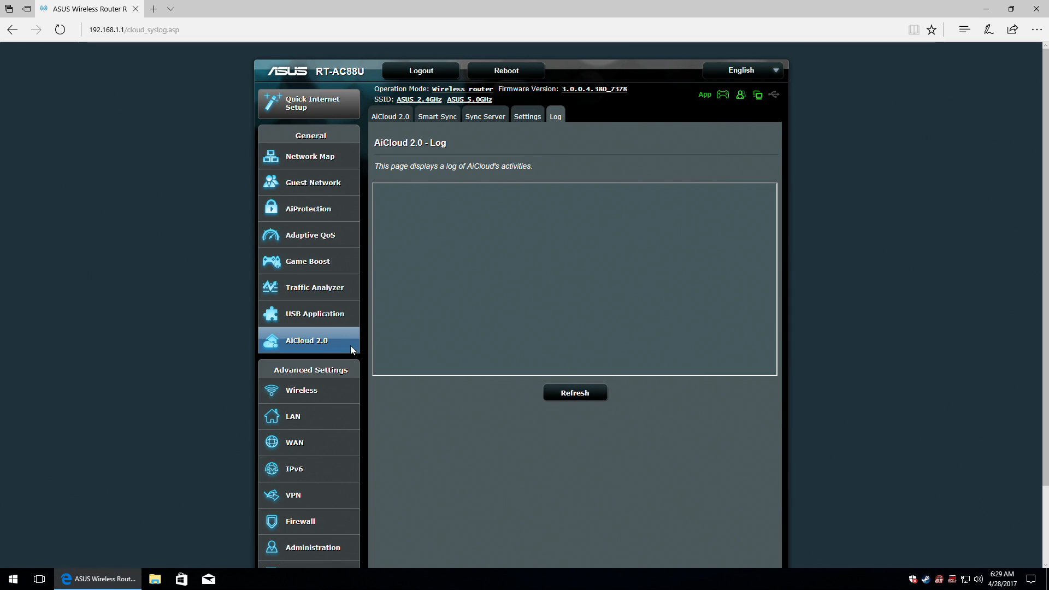
pyautogui.scroll(-2, 246, 327)
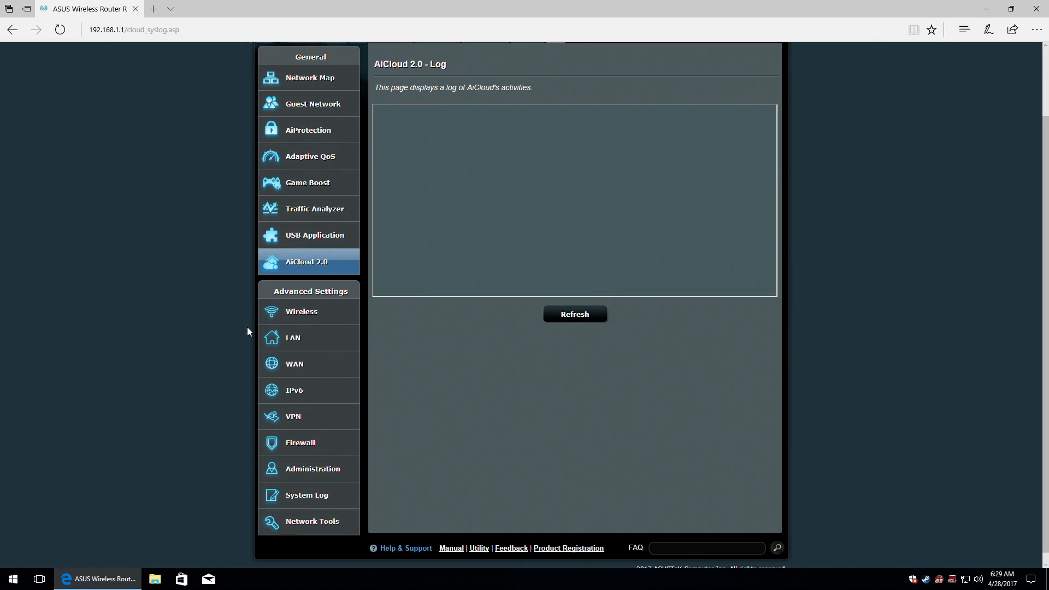
pyautogui.scroll(2, 349, 299)
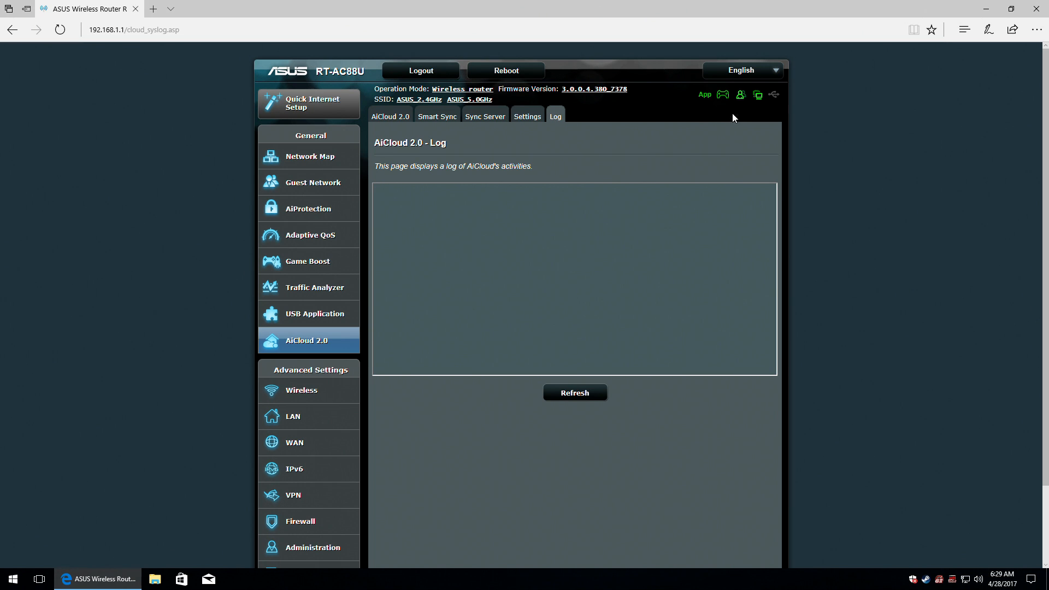
# Use the header's Adaptive QoS icon to open the QoS priority mode settings.
pyautogui.click(706, 97)
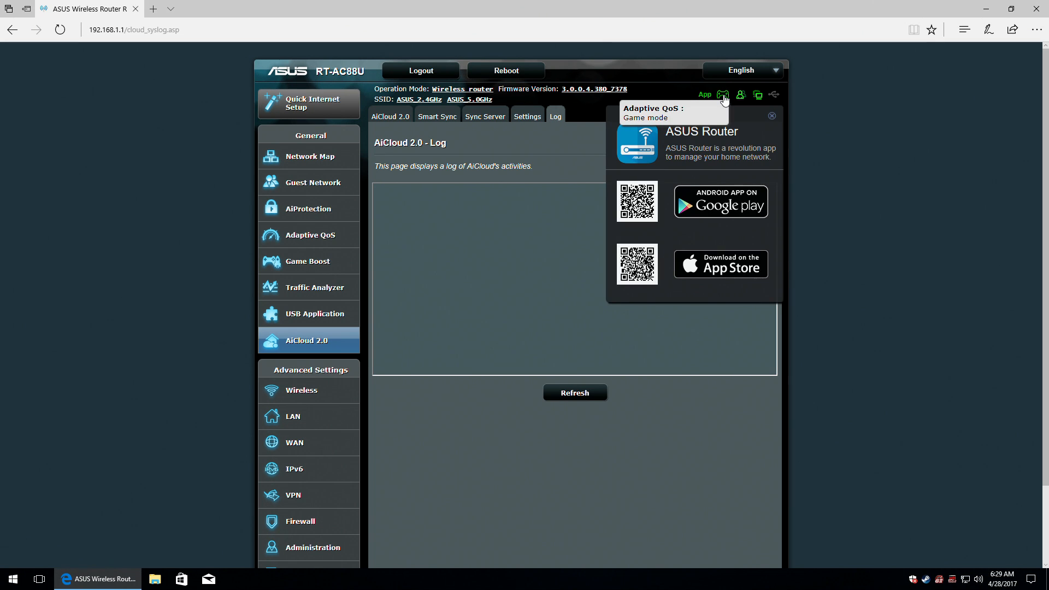
pyautogui.click(723, 97)
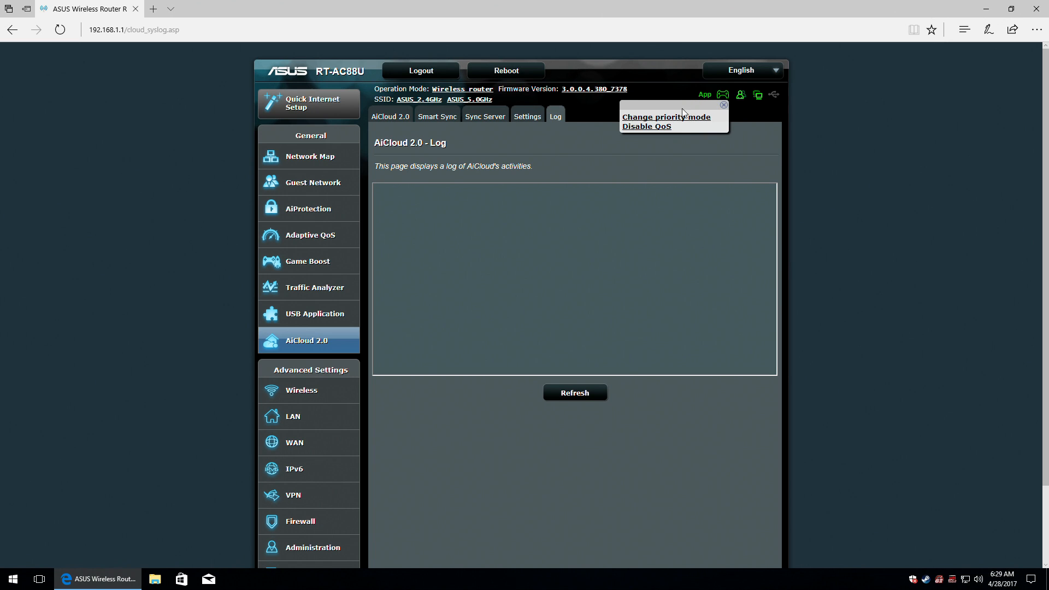
pyautogui.click(724, 97)
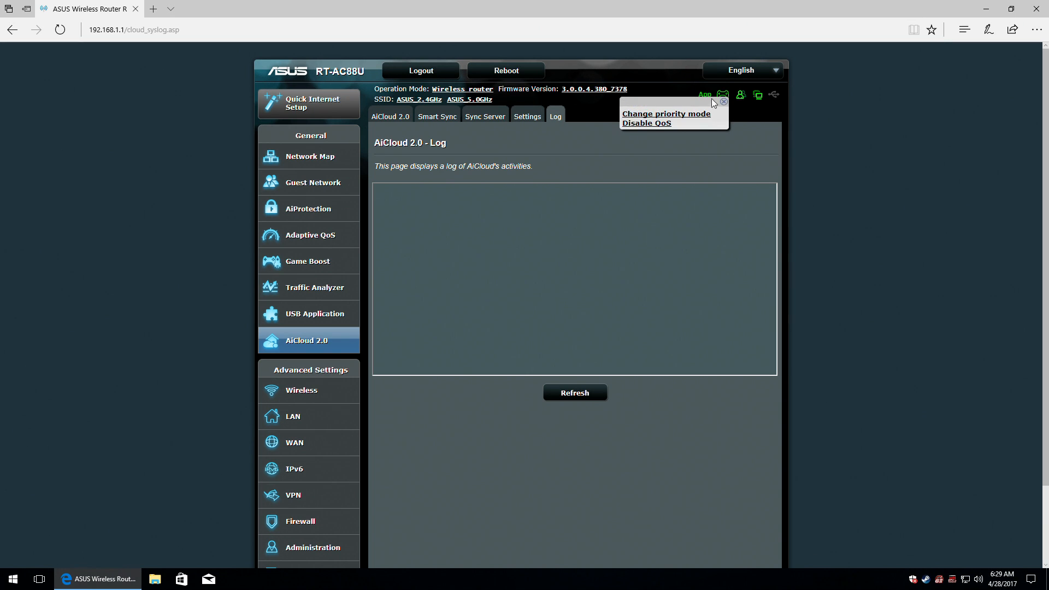
pyautogui.click(700, 109)
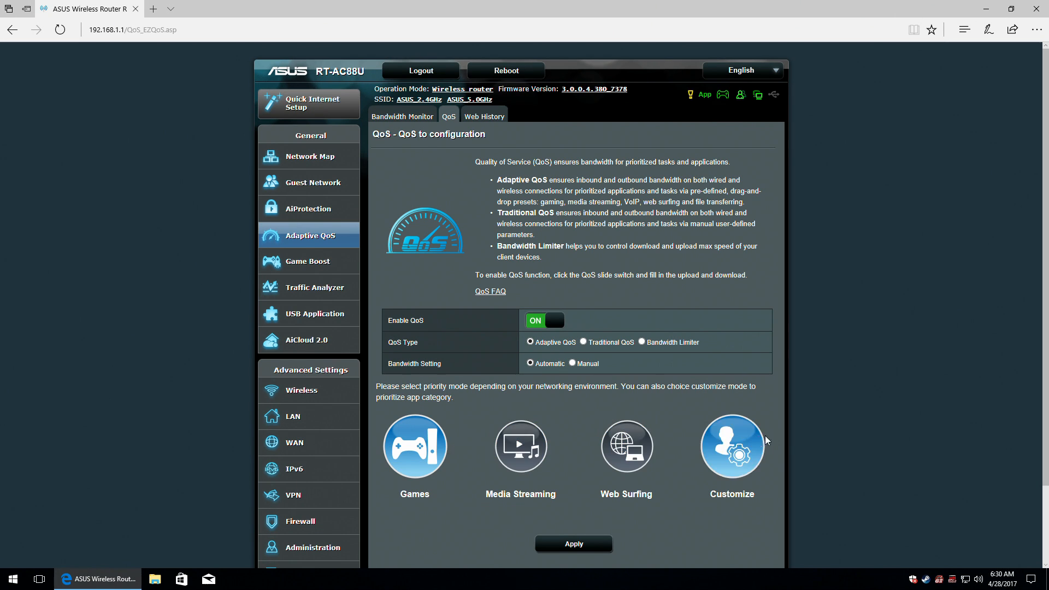
# Customize QoS priorities with Web Surfing first and Video and Audio Streaming second, and save.
pyautogui.click(733, 444)
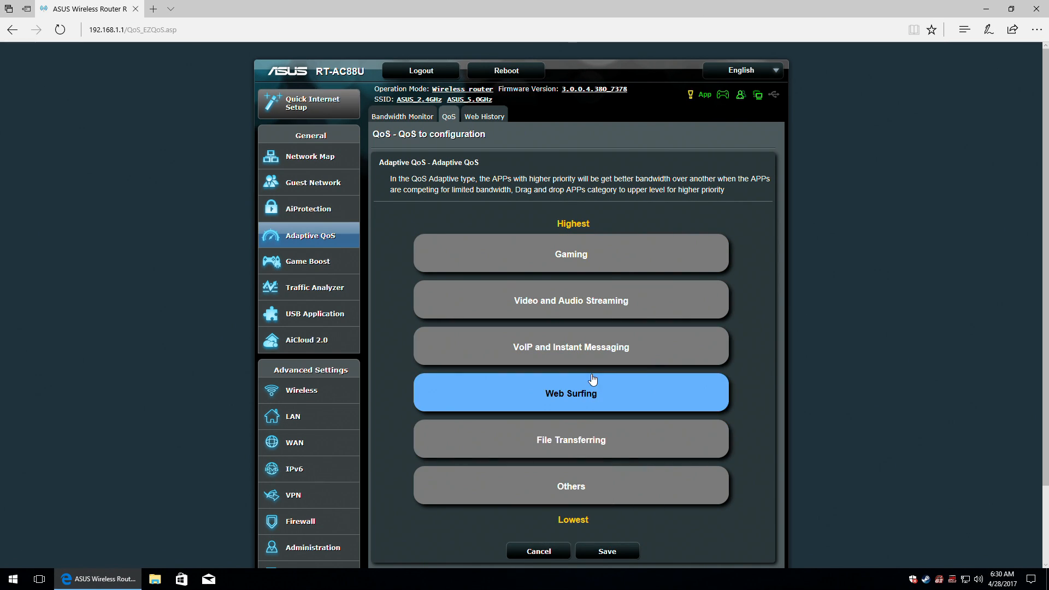
pyautogui.moveTo(593, 386); pyautogui.dragTo(613, 253)
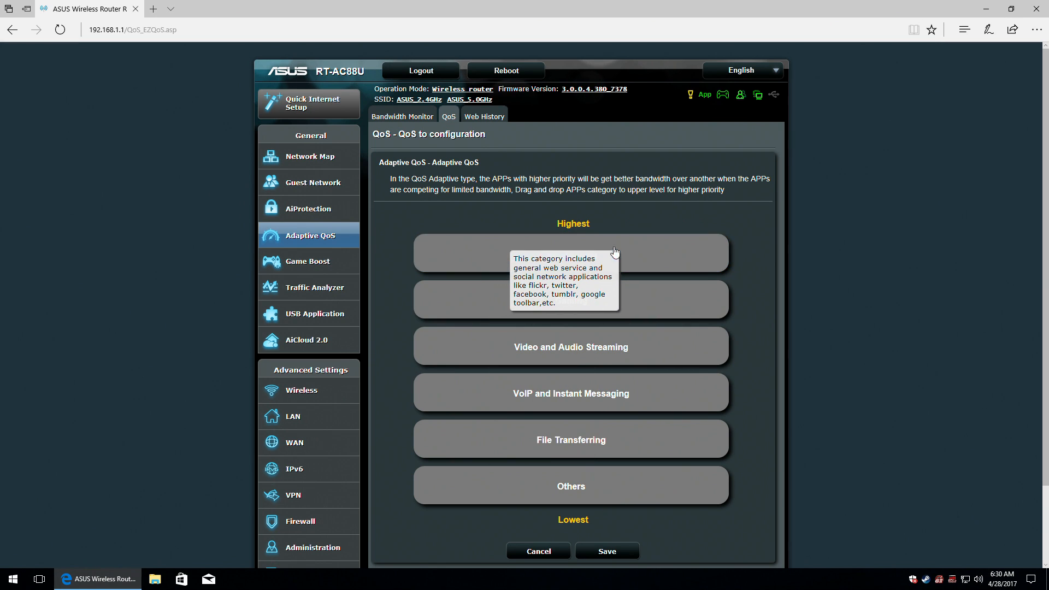
pyautogui.moveTo(590, 350); pyautogui.dragTo(612, 314)
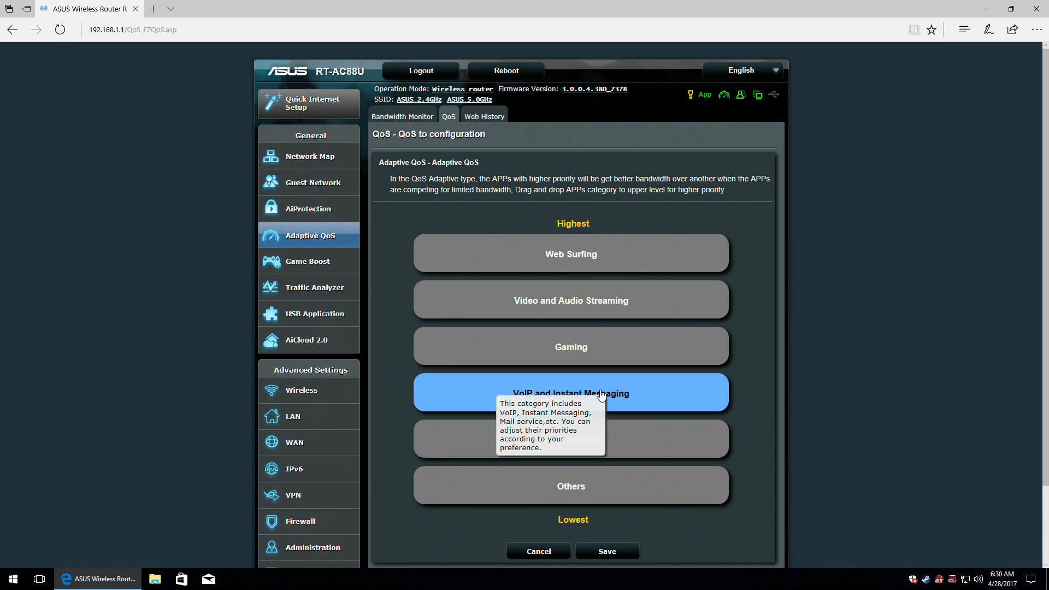
pyautogui.click(602, 552)
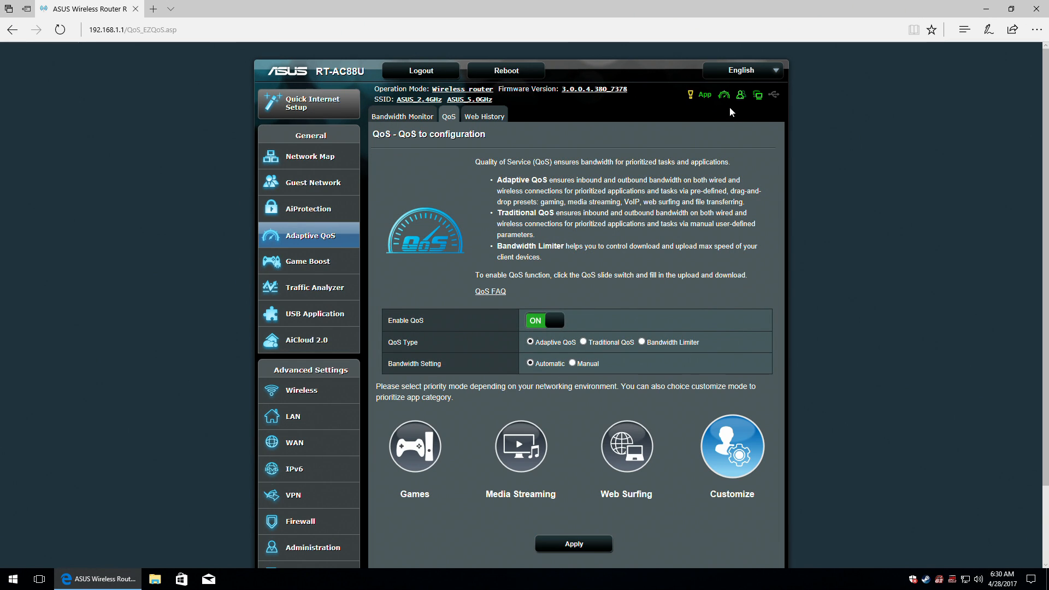
pyautogui.moveTo(728, 100)
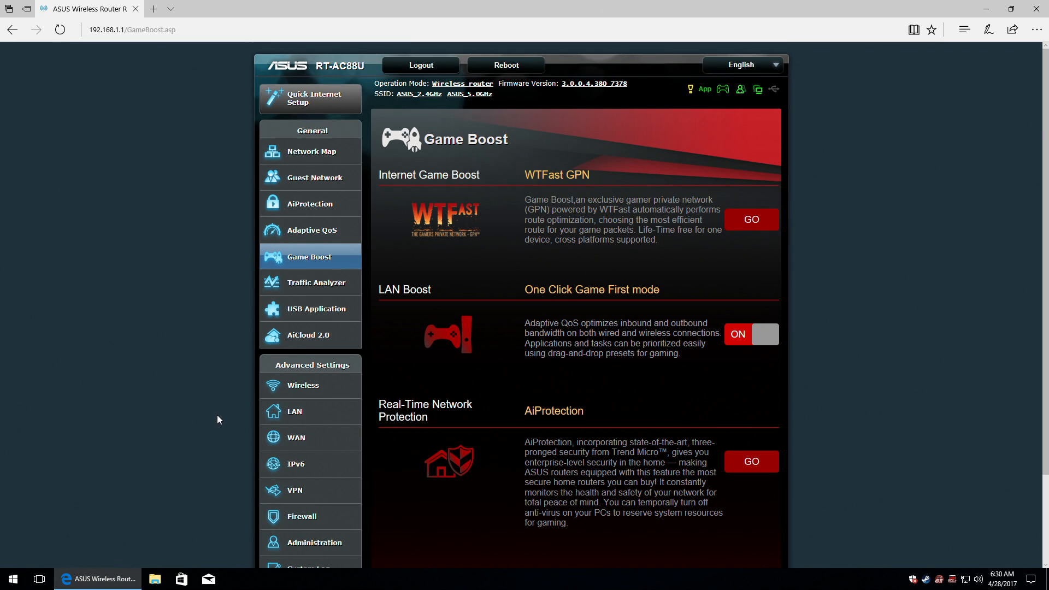
# Re-save the custom QoS order, Web Surfing first and Video and Audio Streaming above Gaming, then open Wireless General.
pyautogui.scroll(-3, 218, 415)
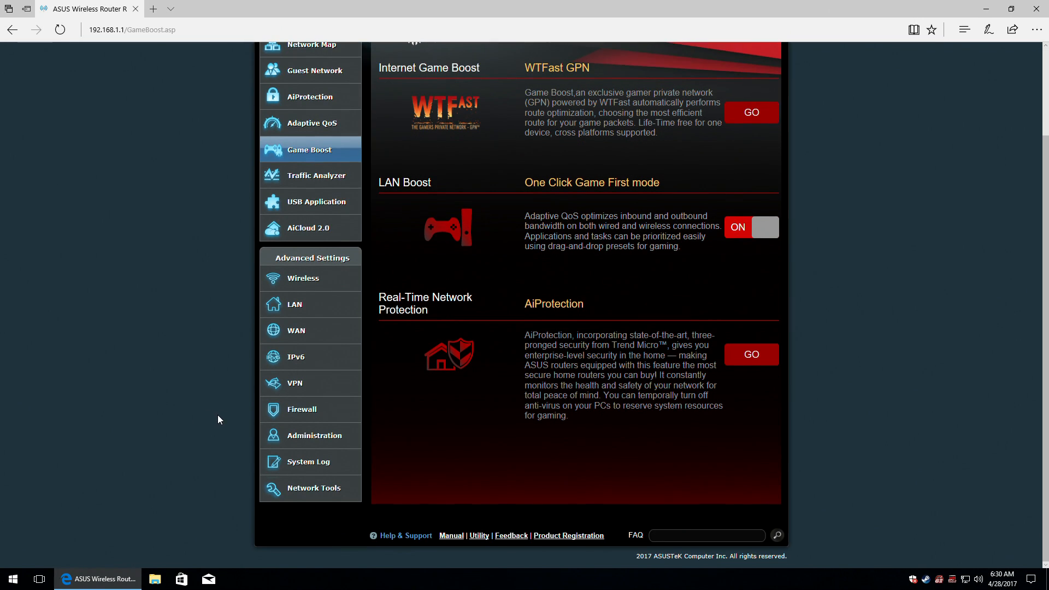
pyautogui.click(304, 281)
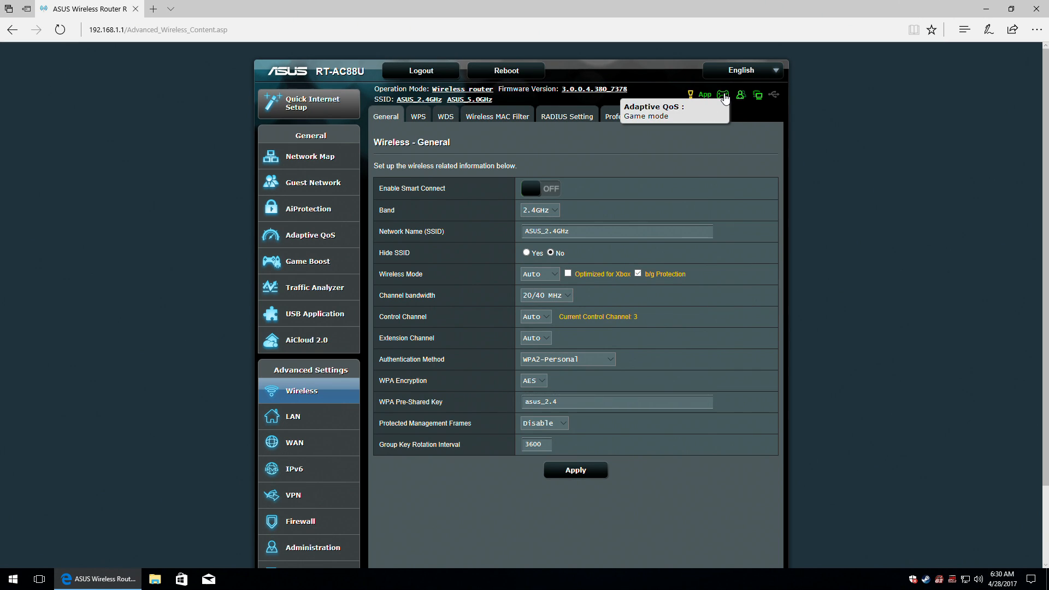
pyautogui.click(725, 98)
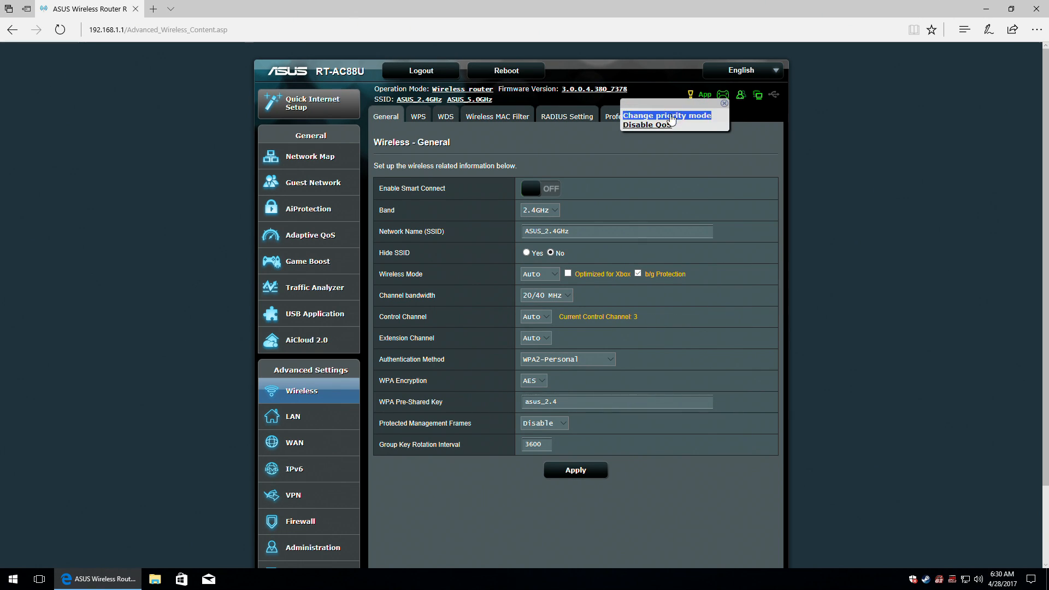
pyautogui.click(678, 116)
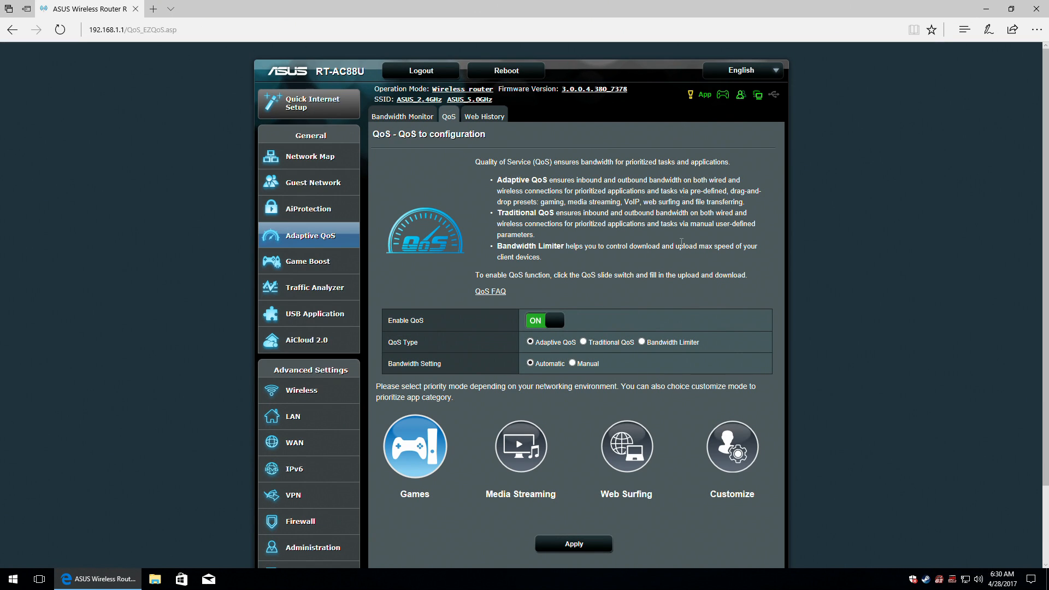
pyautogui.click(726, 445)
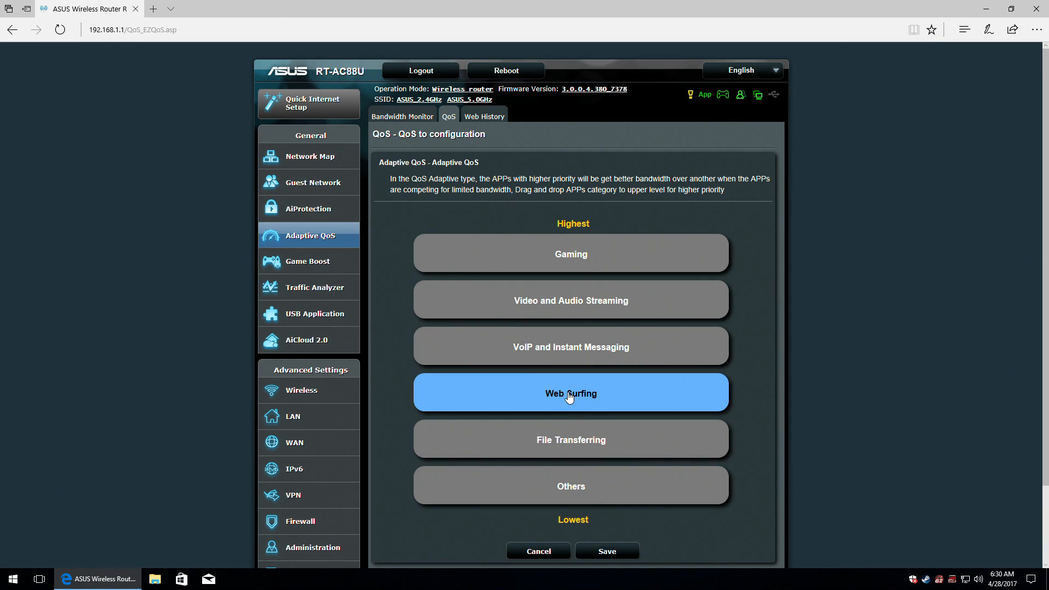
pyautogui.moveTo(572, 402); pyautogui.dragTo(591, 252)
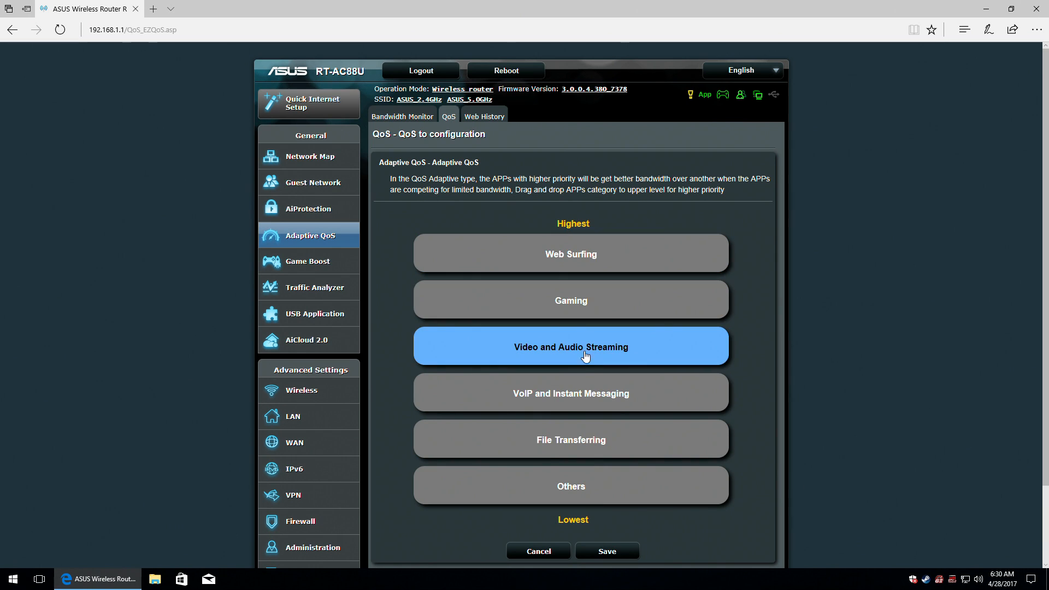
pyautogui.moveTo(587, 353); pyautogui.dragTo(607, 316)
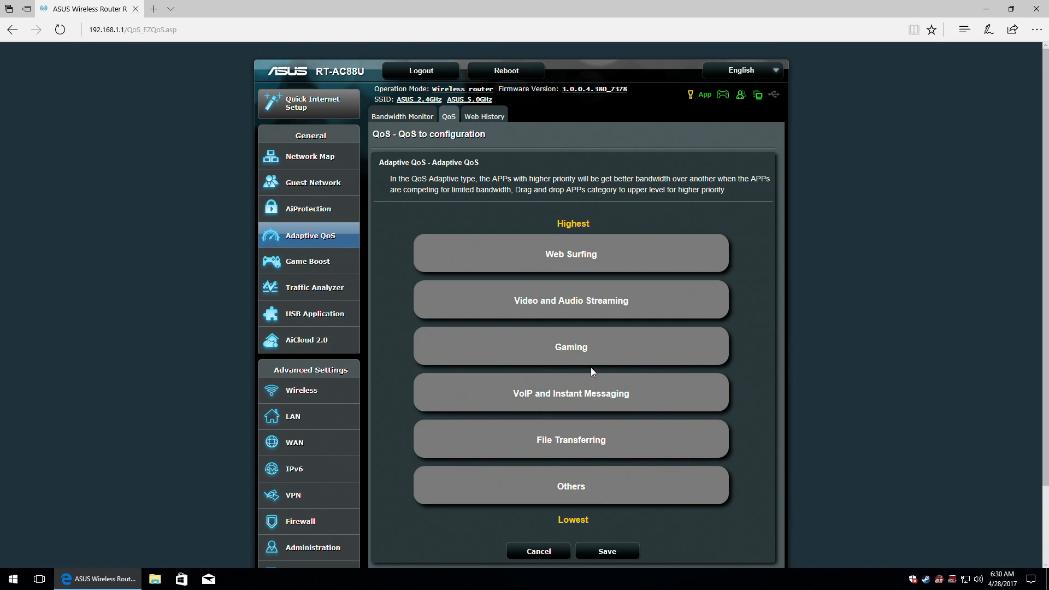
pyautogui.click(605, 553)
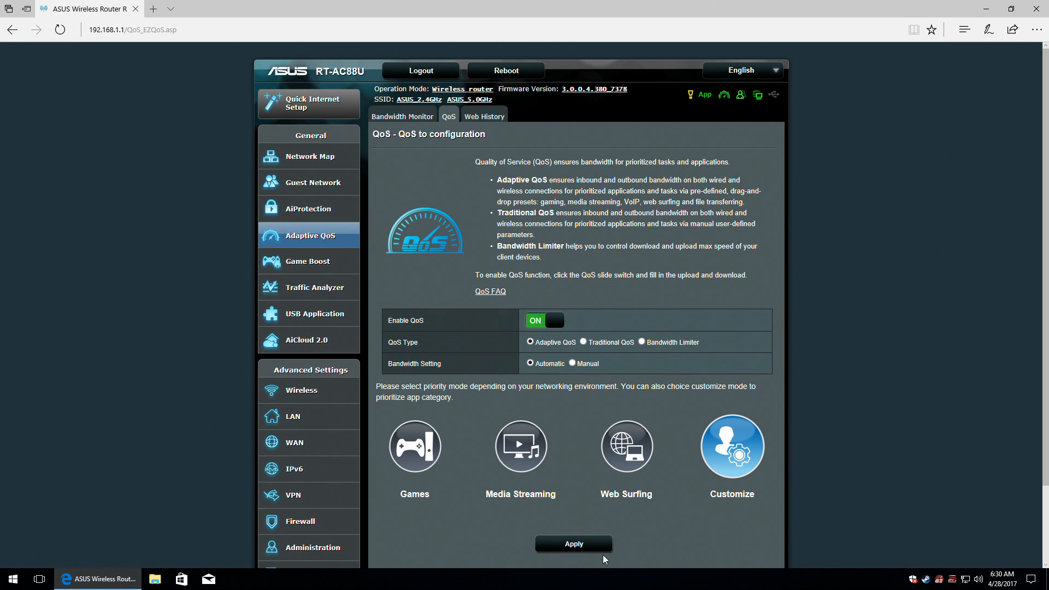
pyautogui.click(290, 390)
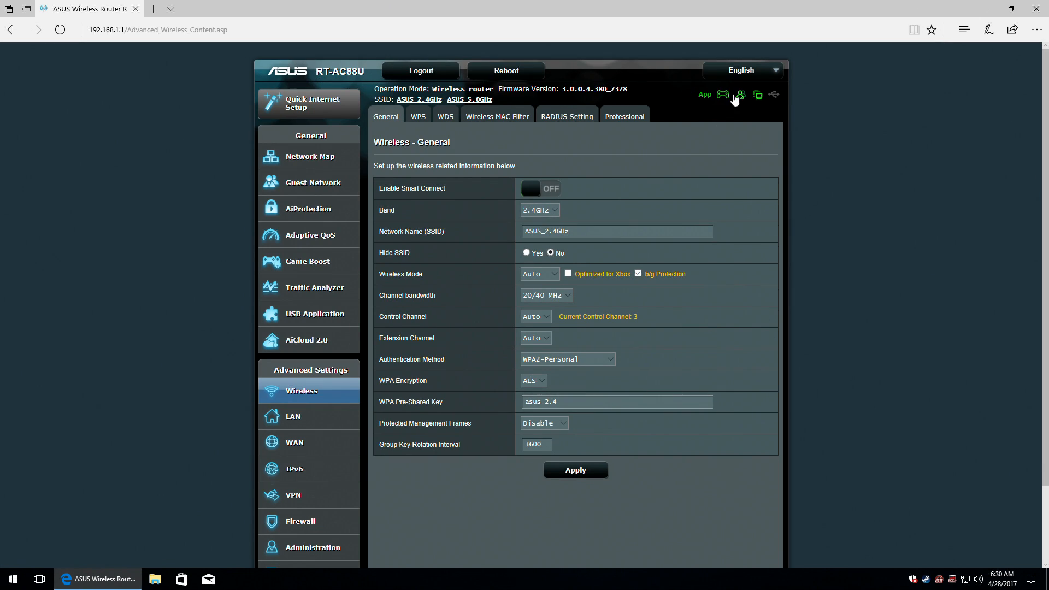
# Switch LAN Boost's One Click Game First mode OFF in Game Boost, then view the Adaptive QoS bandwidth monitor.
pyautogui.moveTo(726, 98)
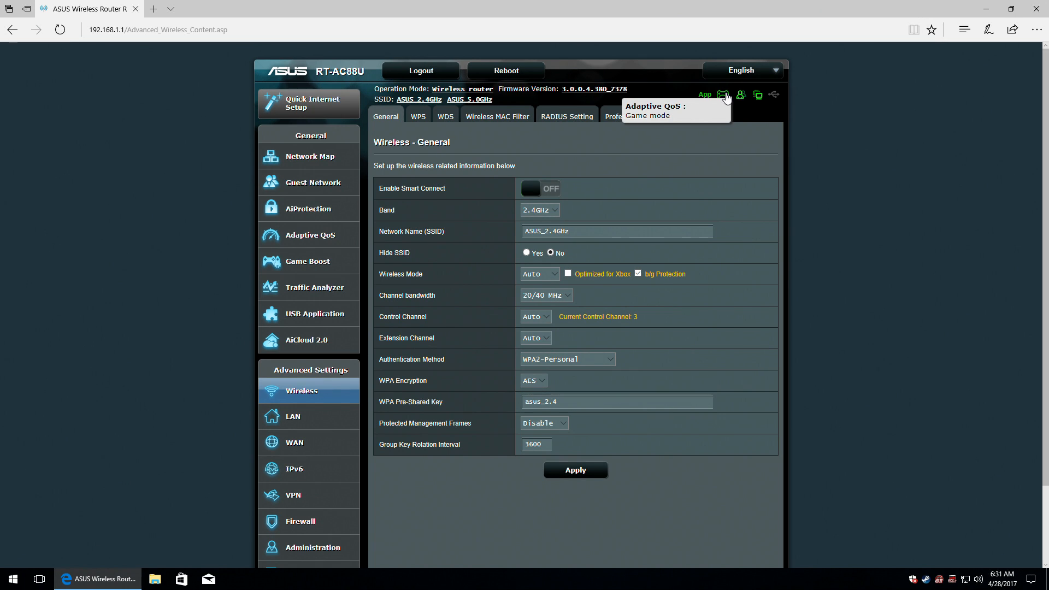
pyautogui.click(726, 98)
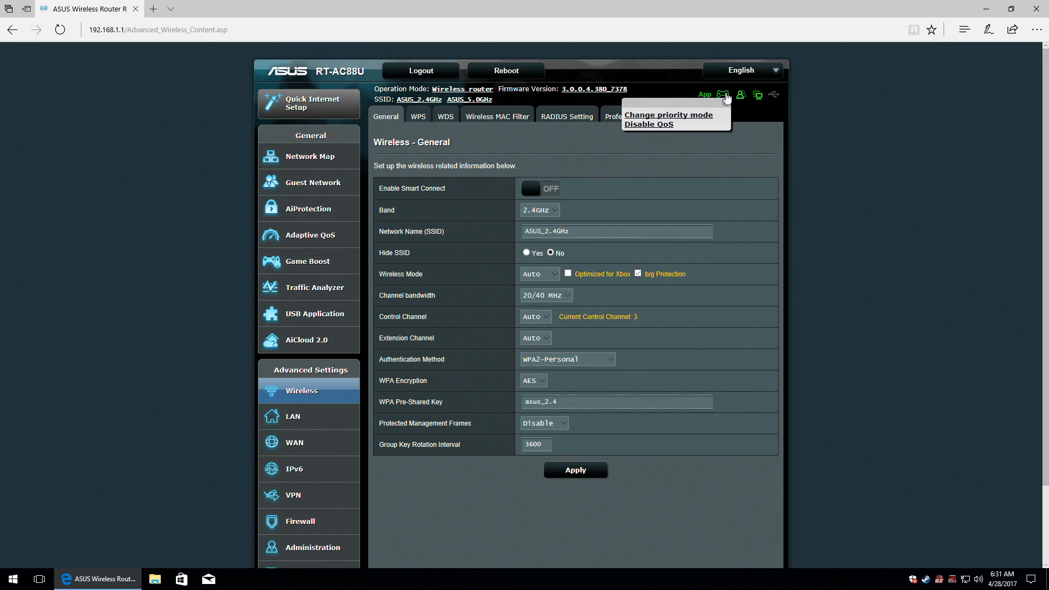
pyautogui.click(304, 263)
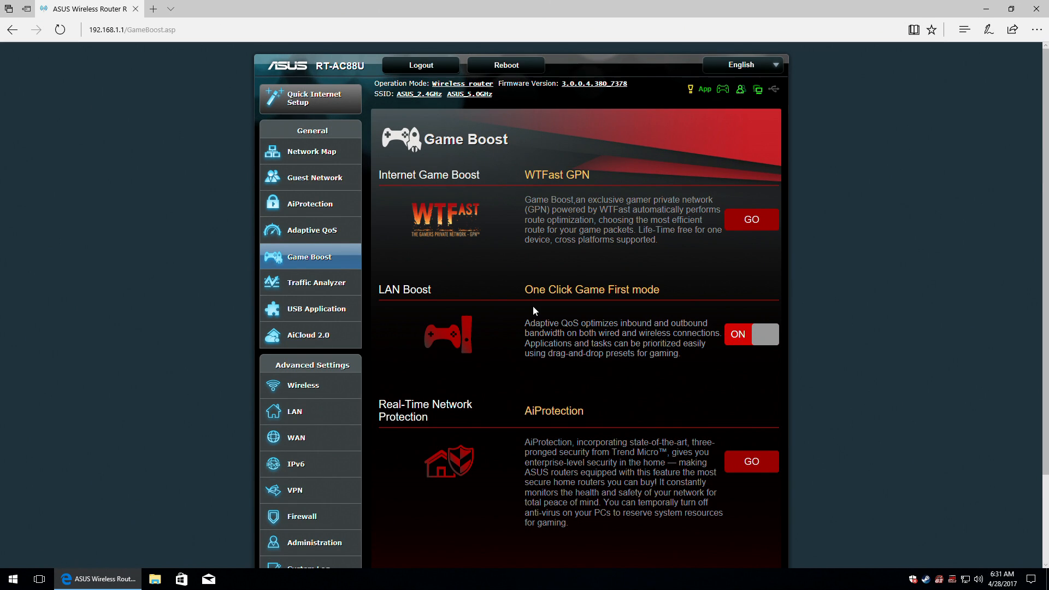
pyautogui.click(750, 335)
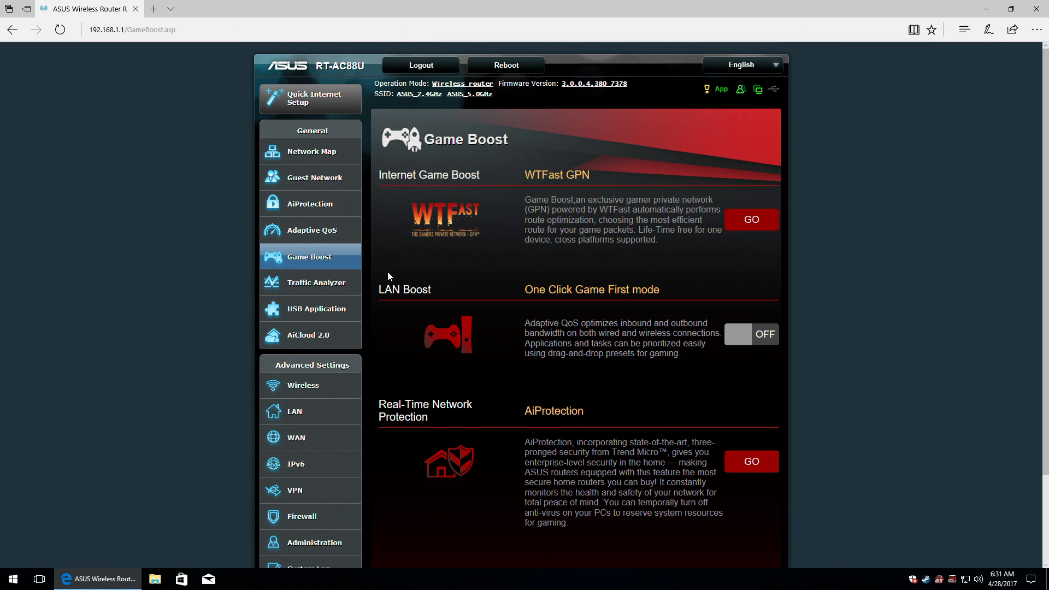
pyautogui.click(322, 234)
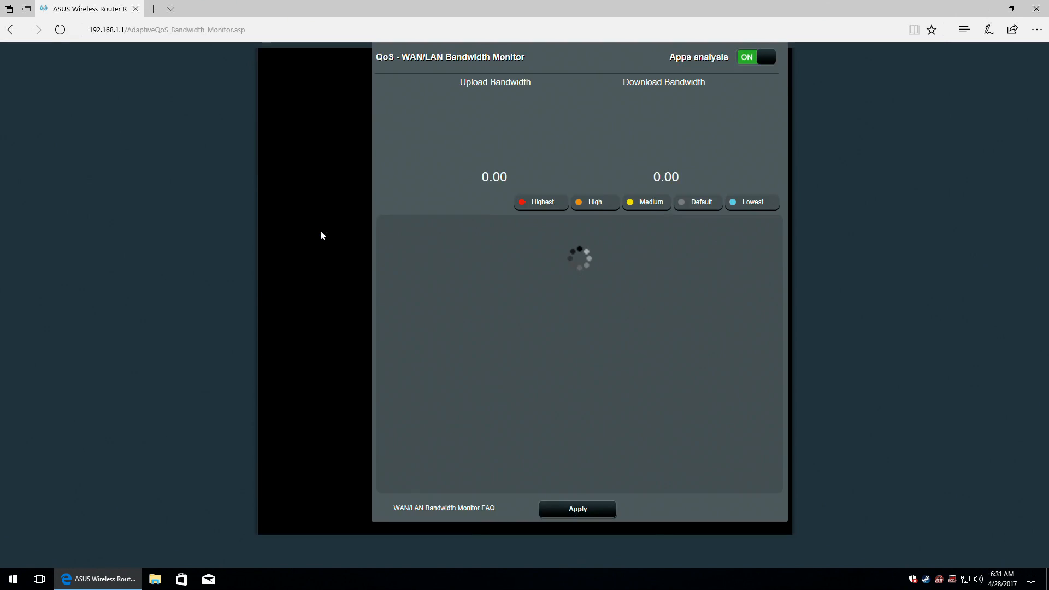
# Re-enable QoS in Customize mode with Web Surfing first and Video and Audio Streaming second, then apply.
pyautogui.click(449, 117)
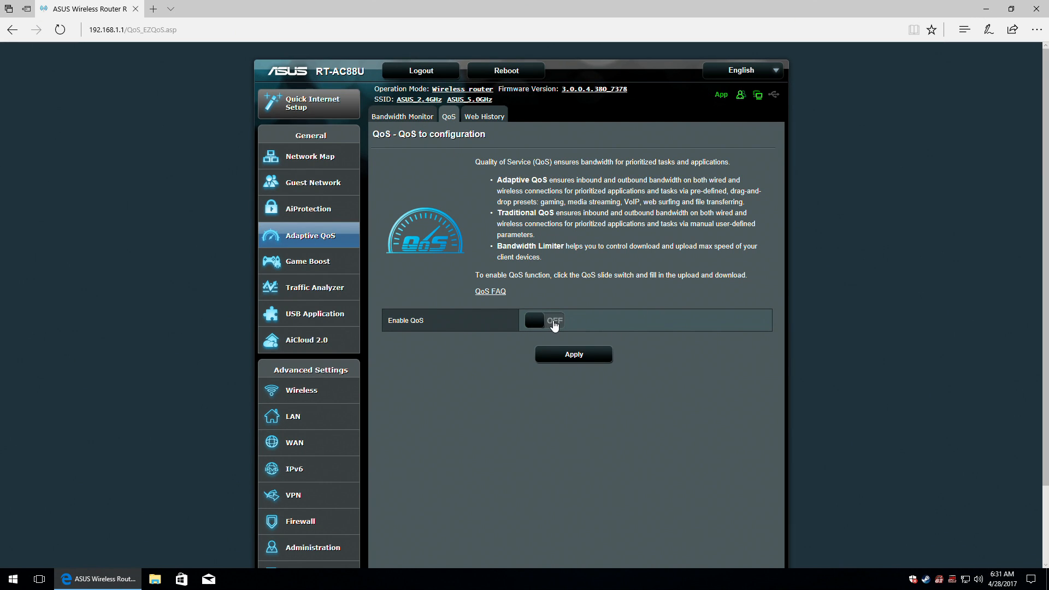
pyautogui.click(552, 323)
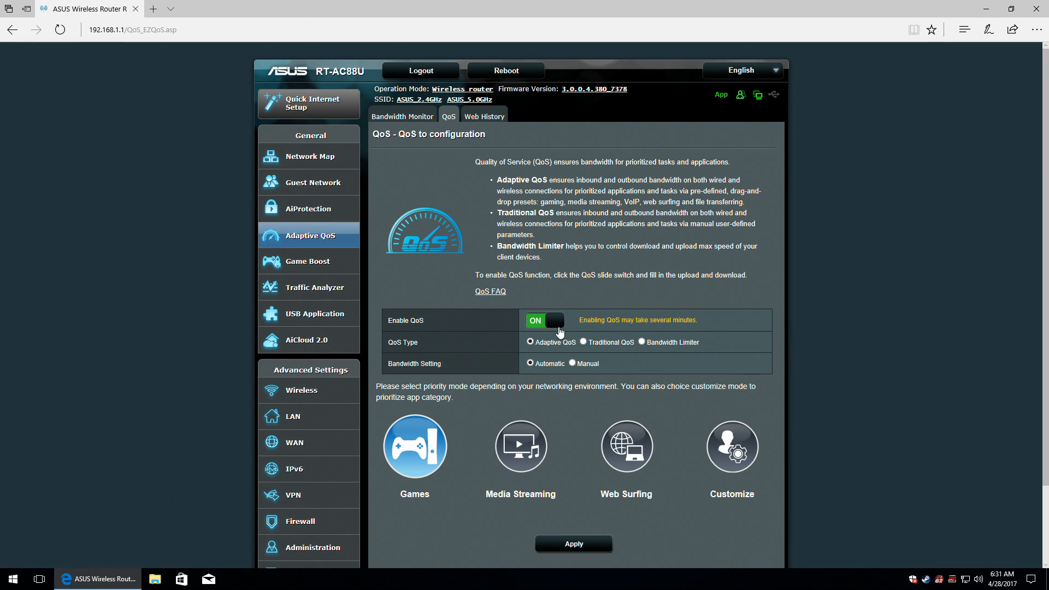
pyautogui.click(735, 455)
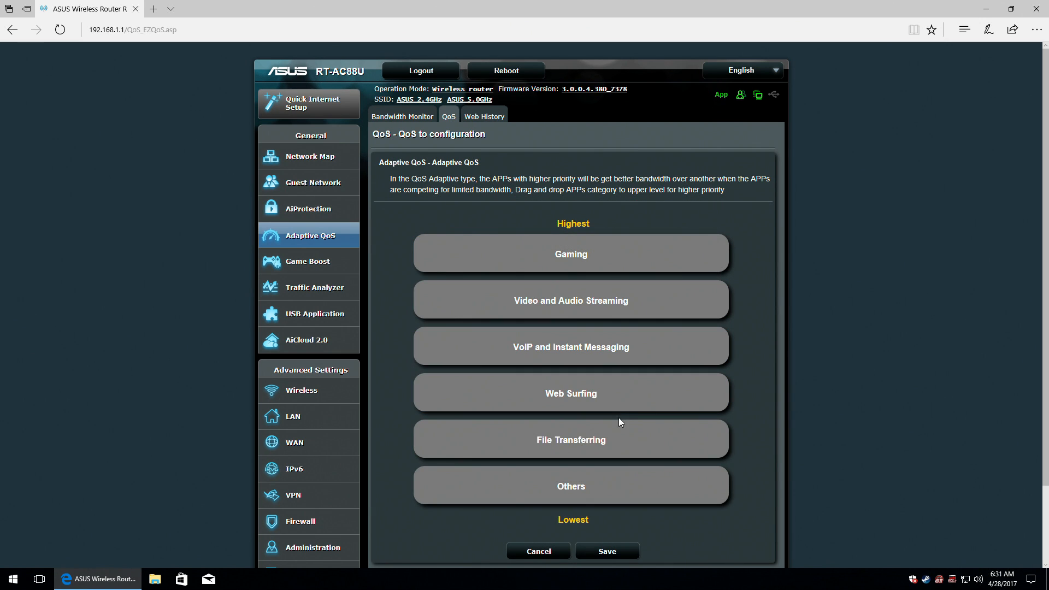
pyautogui.moveTo(596, 441)
pyautogui.mouseDown()
pyautogui.moveTo(594, 405)
pyautogui.moveTo(616, 444)
pyautogui.mouseUp()
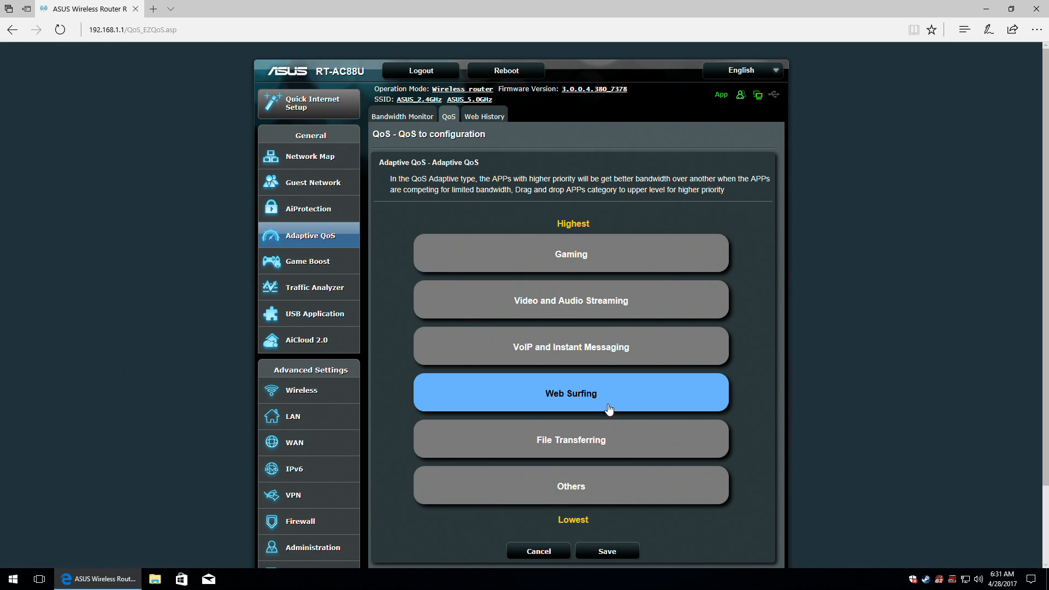
pyautogui.moveTo(609, 400); pyautogui.dragTo(606, 261)
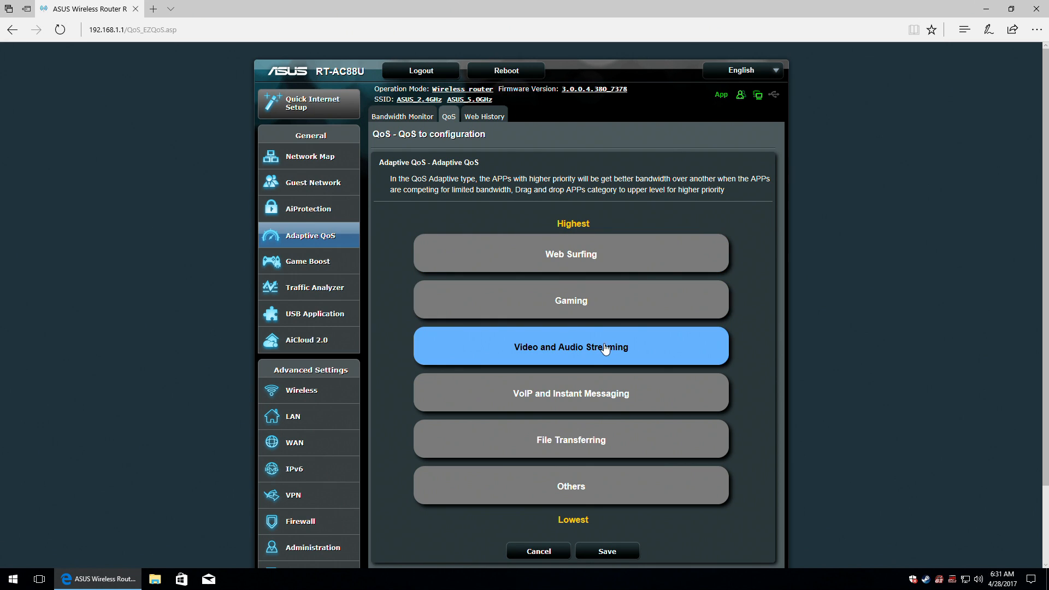
pyautogui.moveTo(601, 343); pyautogui.dragTo(598, 289)
pyautogui.moveTo(620, 389); pyautogui.dragTo(598, 401)
pyautogui.click(610, 552)
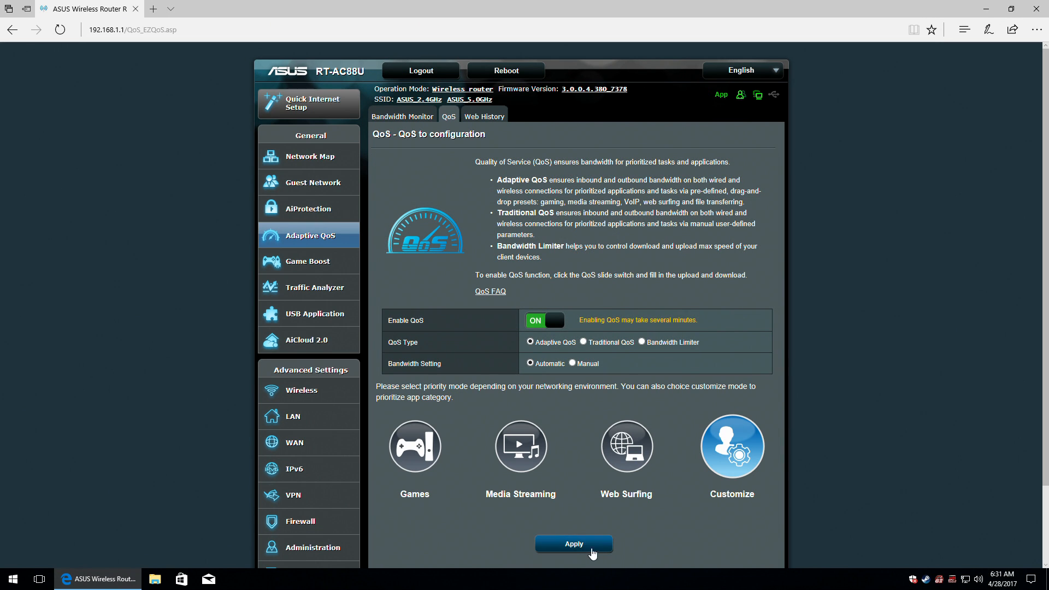
pyautogui.click(573, 545)
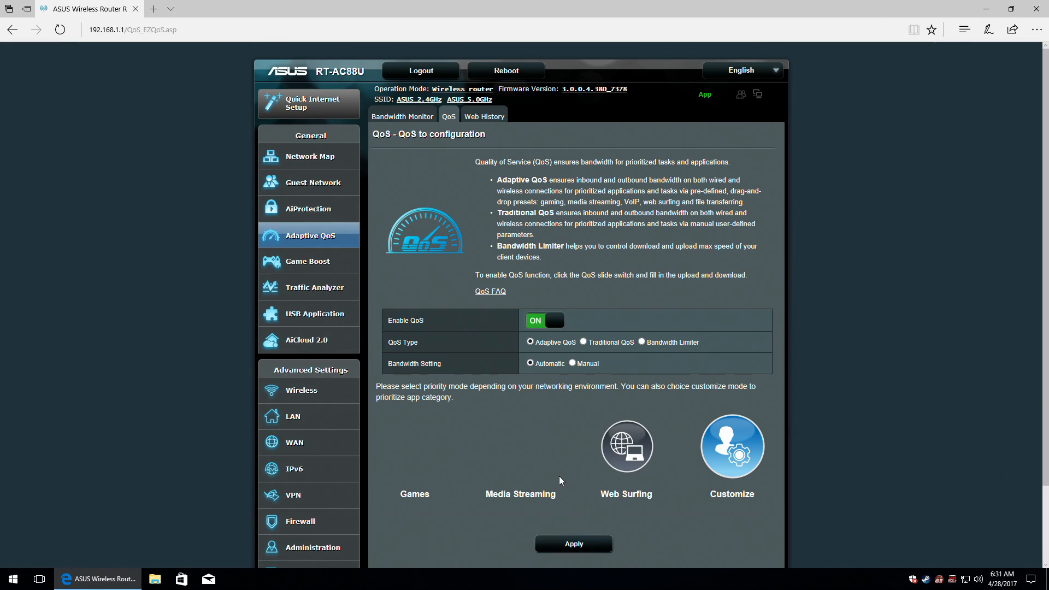
# Go to the Wireless General settings page under Advanced Settings.
pyautogui.moveTo(763, 70)
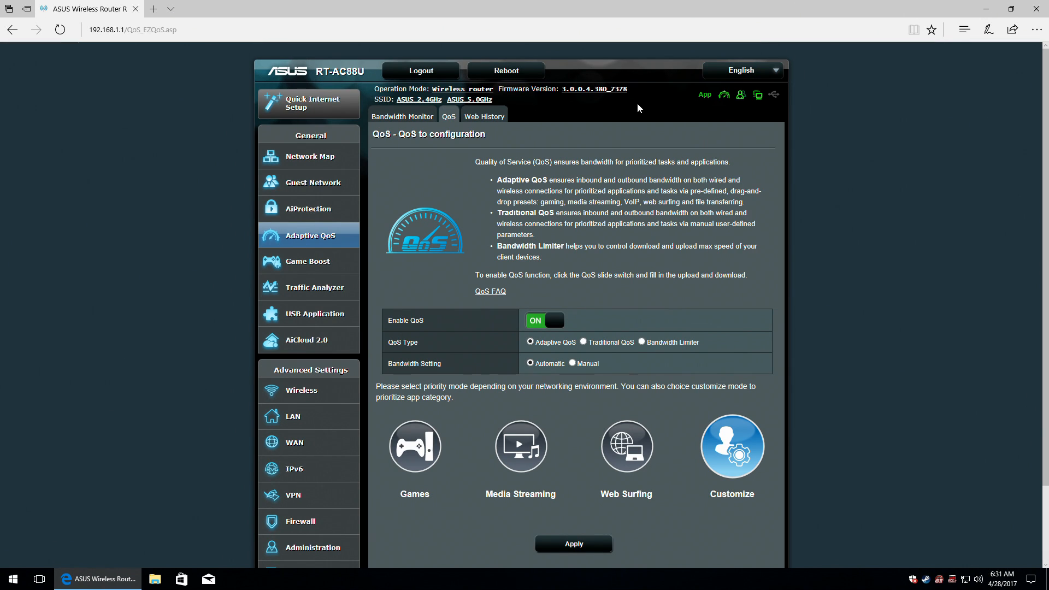
pyautogui.moveTo(725, 98)
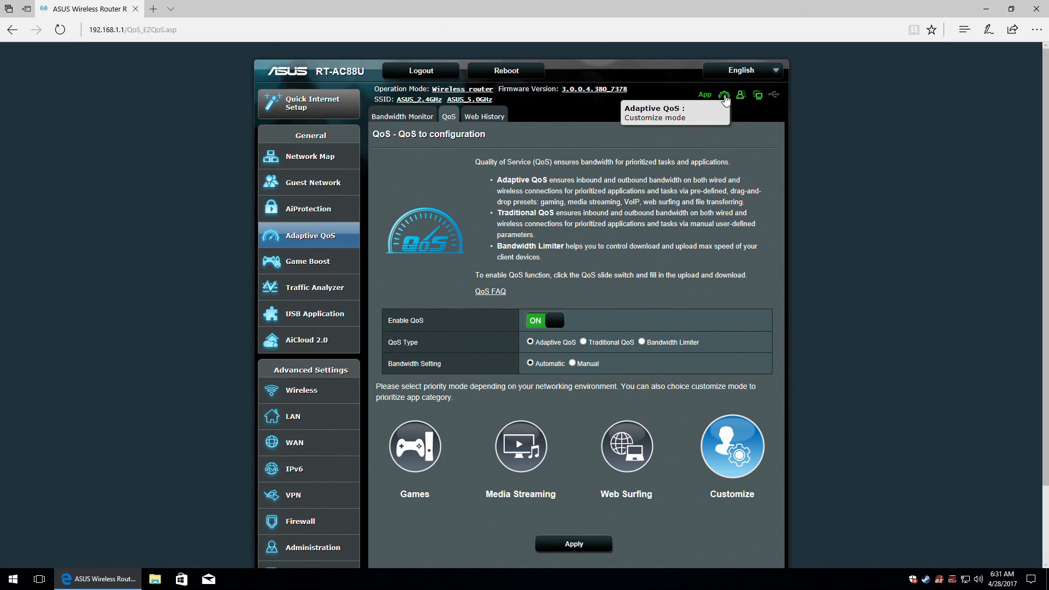
pyautogui.click(302, 391)
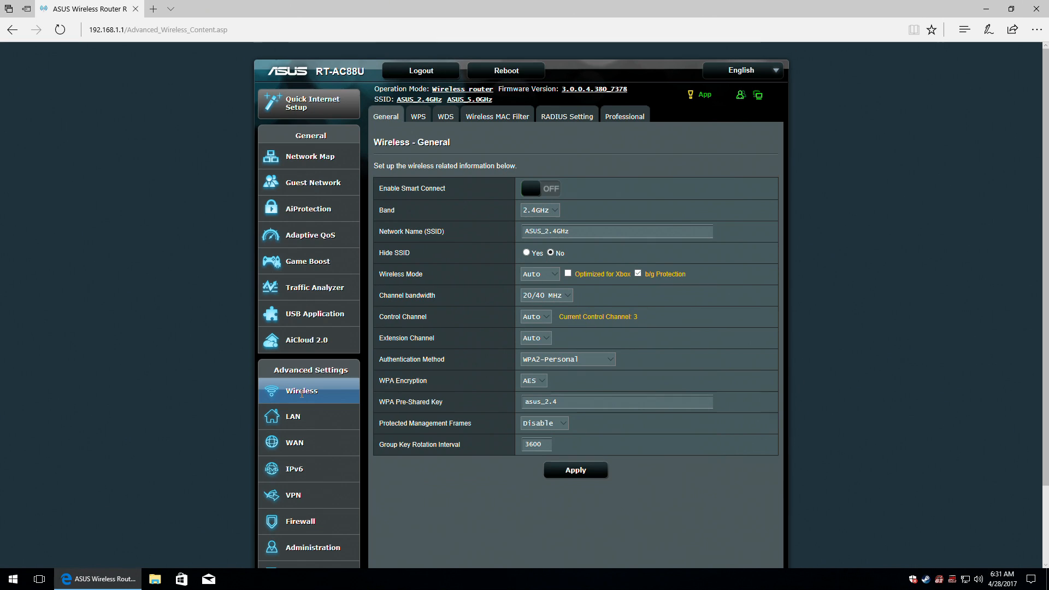
# Look over the Wireless General page and read the Smart Connect help tip.
pyautogui.moveTo(722, 68)
pyautogui.moveTo(726, 101)
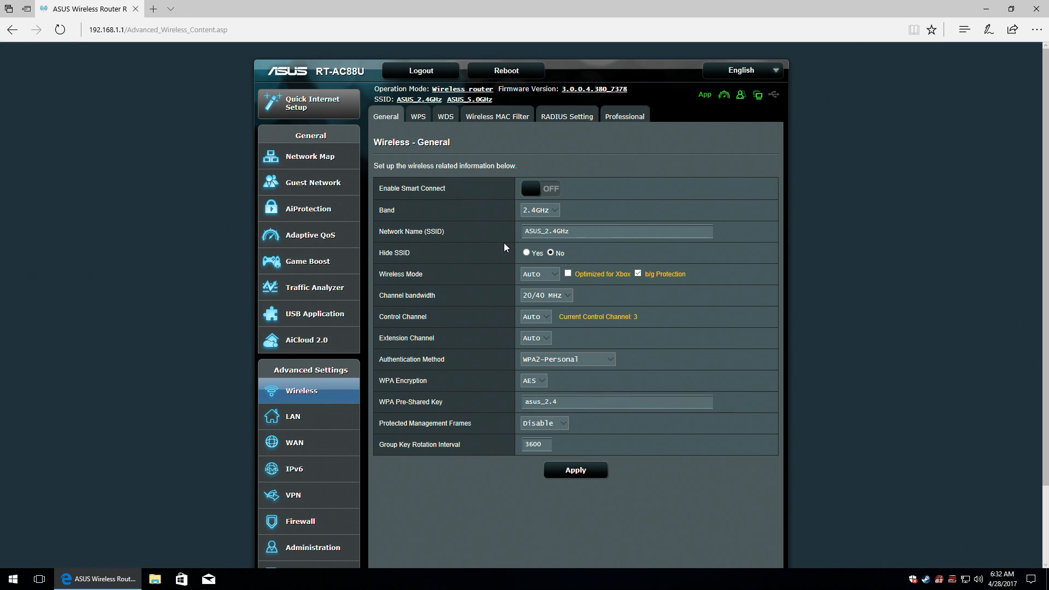
pyautogui.scroll(-3, 212, 388)
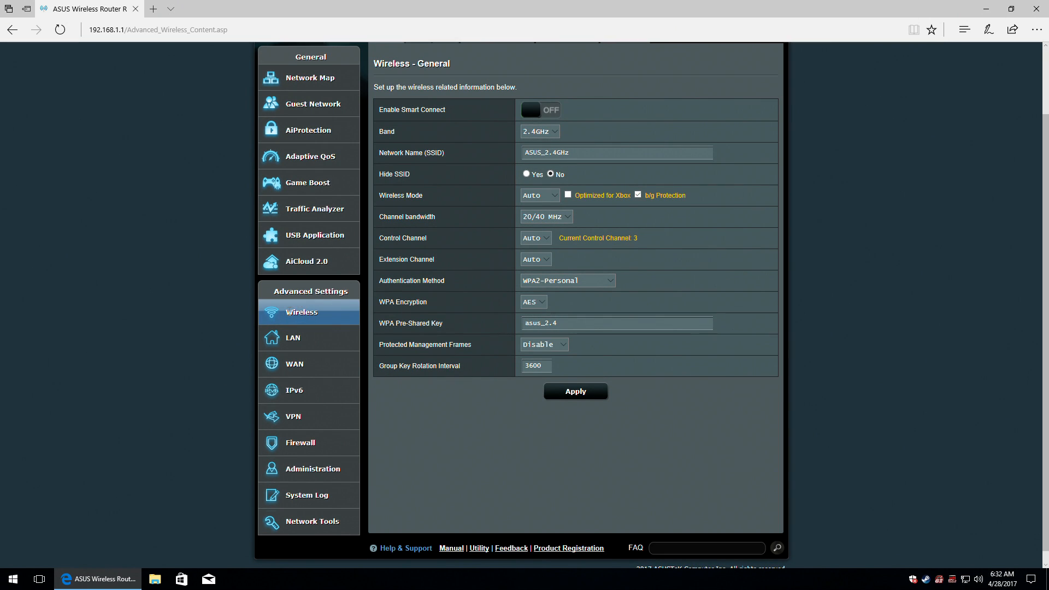
pyautogui.scroll(3, 313, 316)
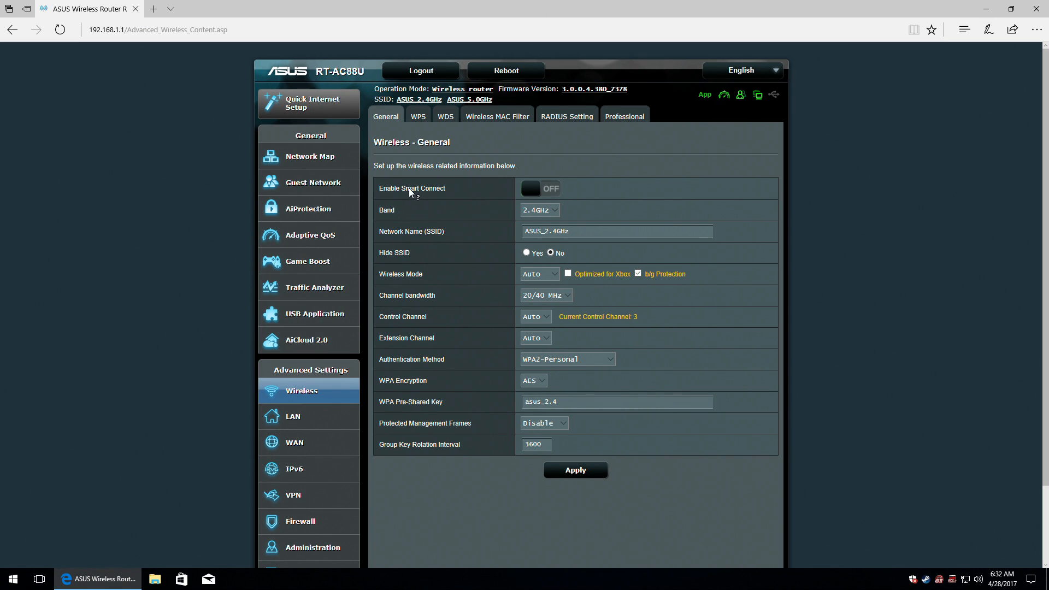
pyautogui.click(430, 189)
# Enable Smart Connect in Dual-Band Smart Connect mode and open the Smart Connect Rule page.
pyautogui.click(555, 192)
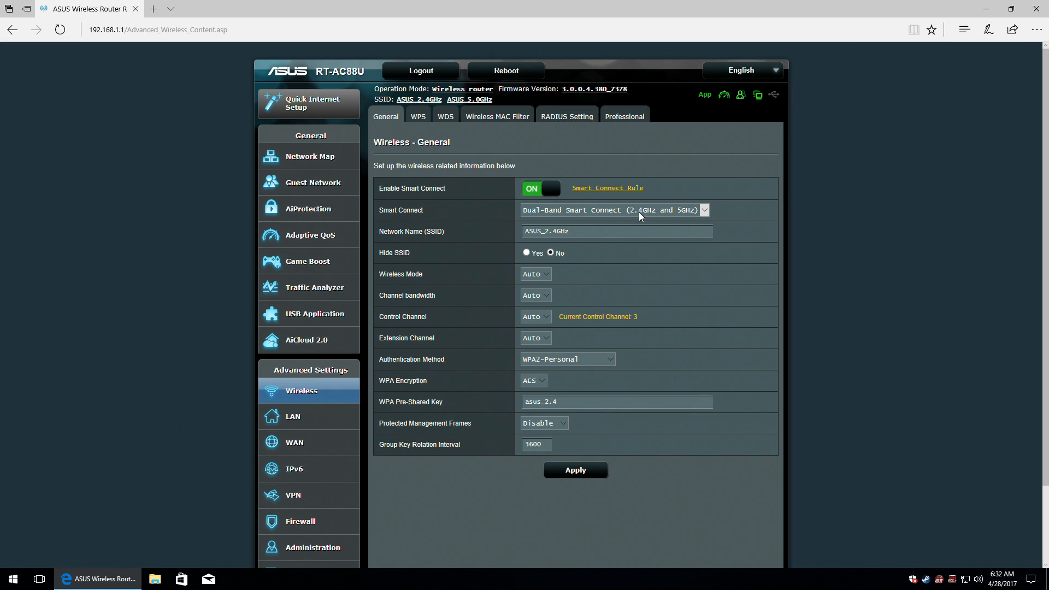
pyautogui.click(706, 210)
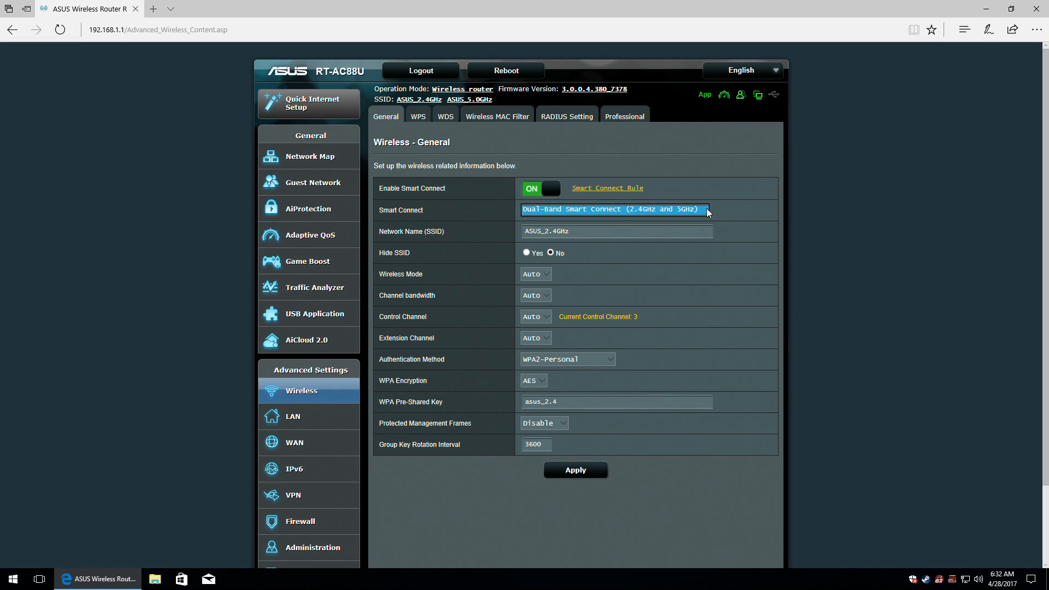
pyautogui.click(706, 208)
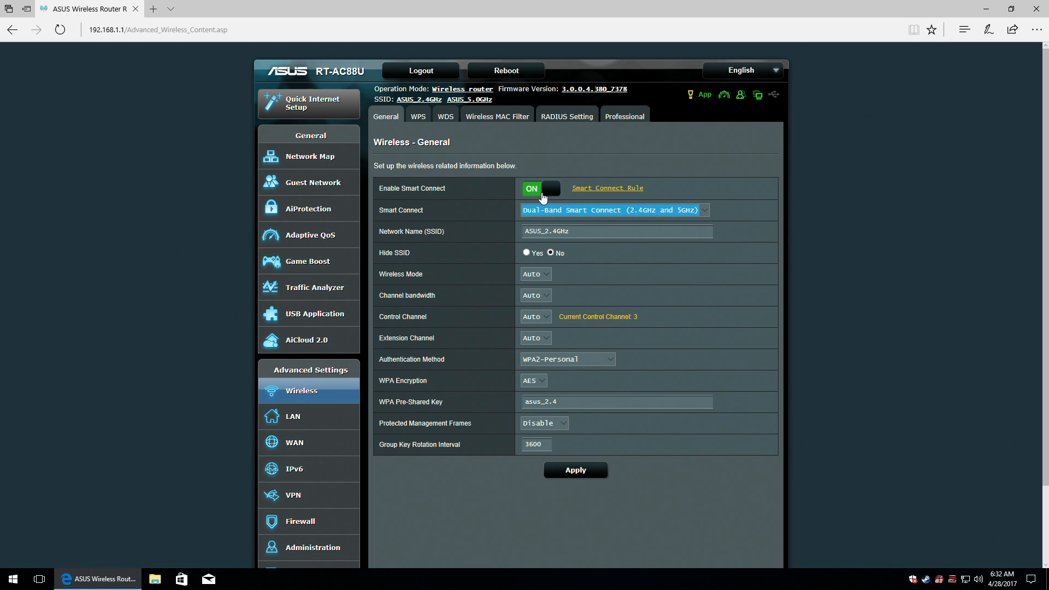
pyautogui.click(614, 188)
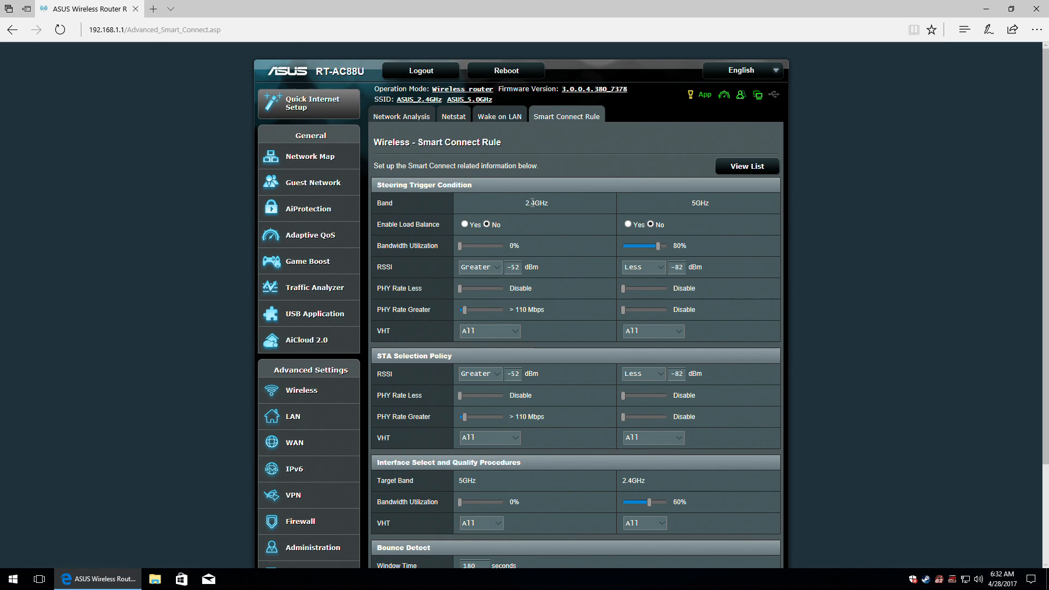
pyautogui.click(465, 224)
pyautogui.click(487, 224)
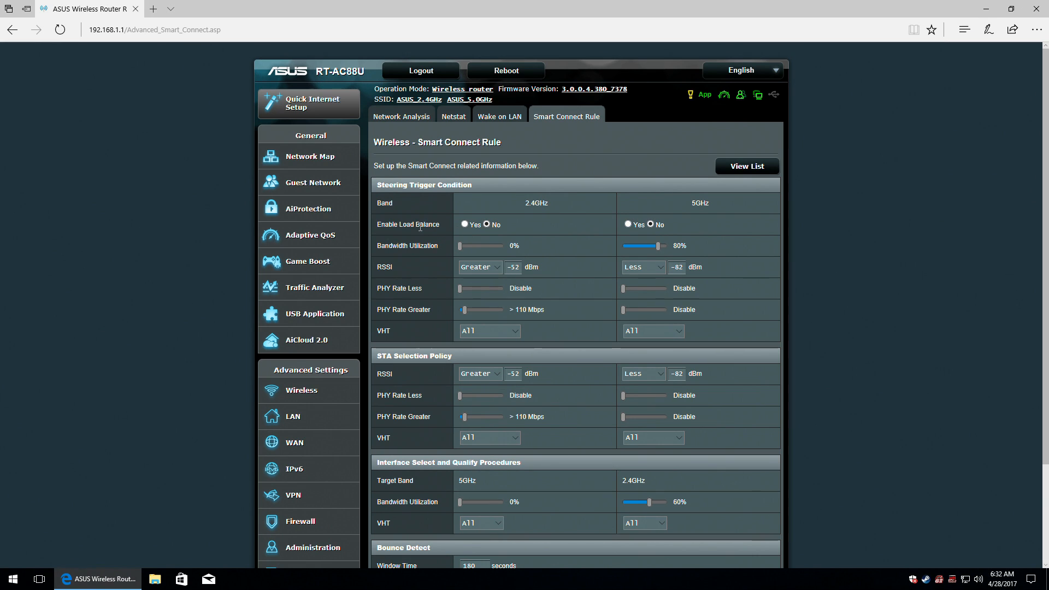
pyautogui.click(628, 224)
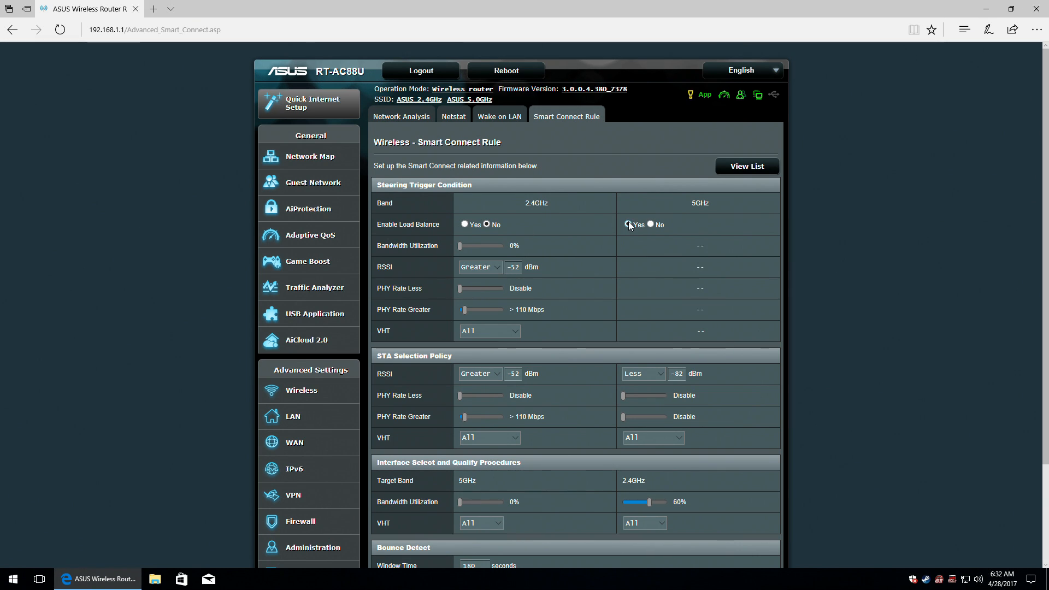
pyautogui.click(651, 225)
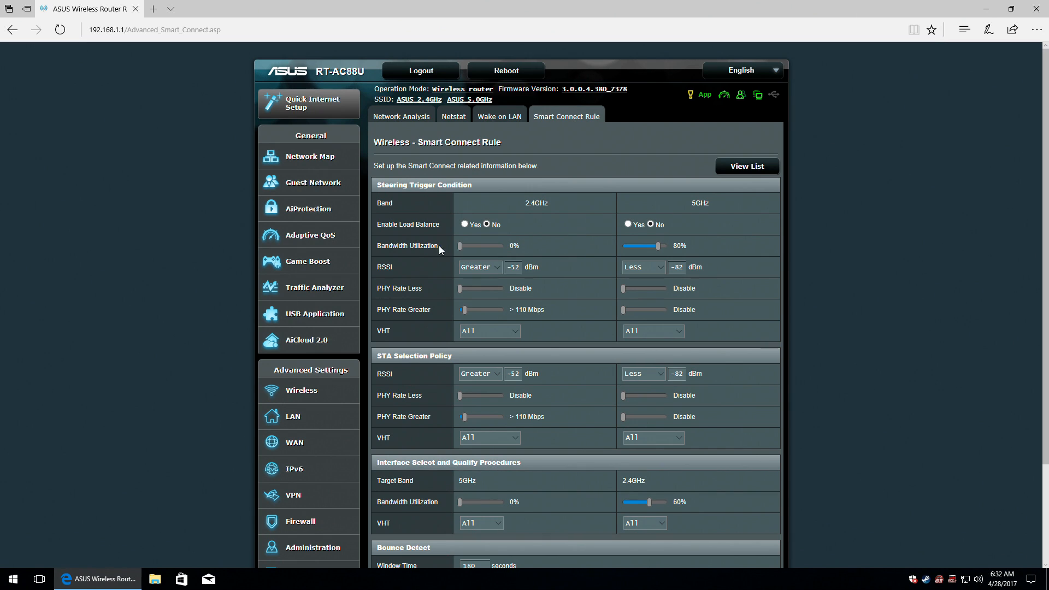
pyautogui.click(492, 270)
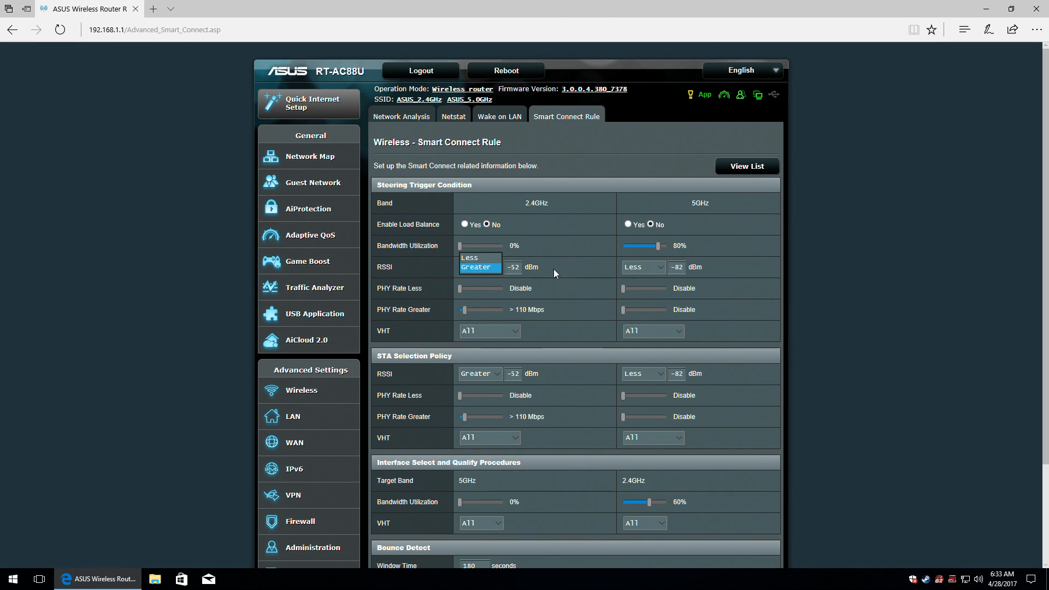
pyautogui.click(661, 268)
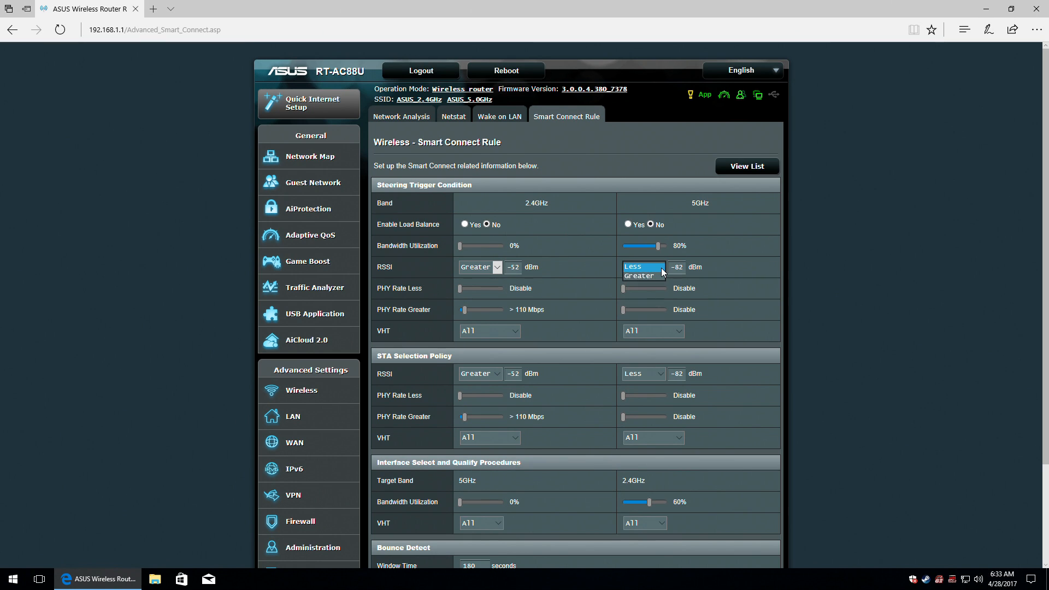
pyautogui.click(661, 268)
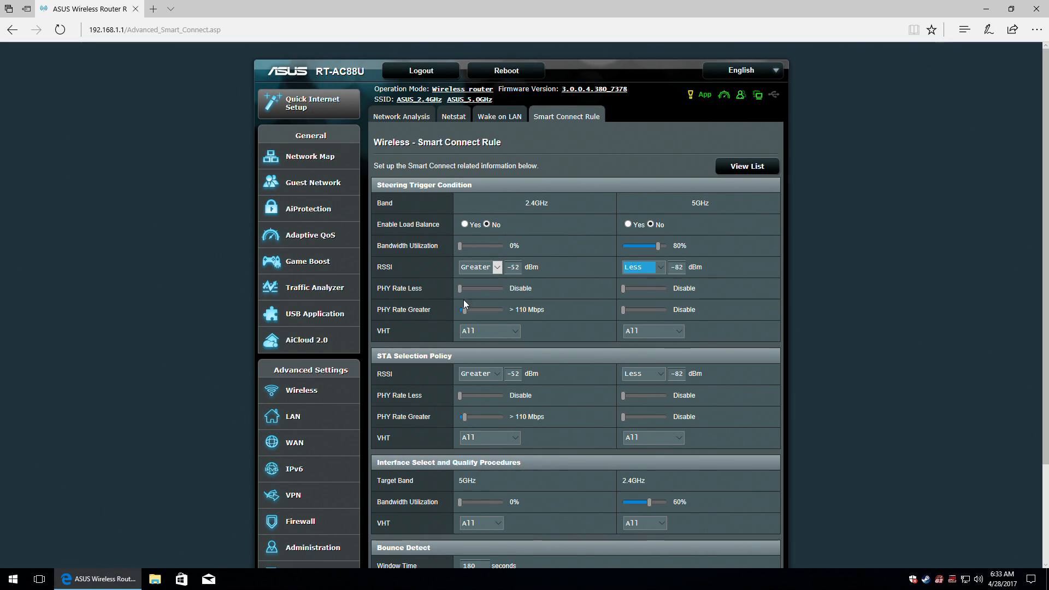
pyautogui.click(516, 331)
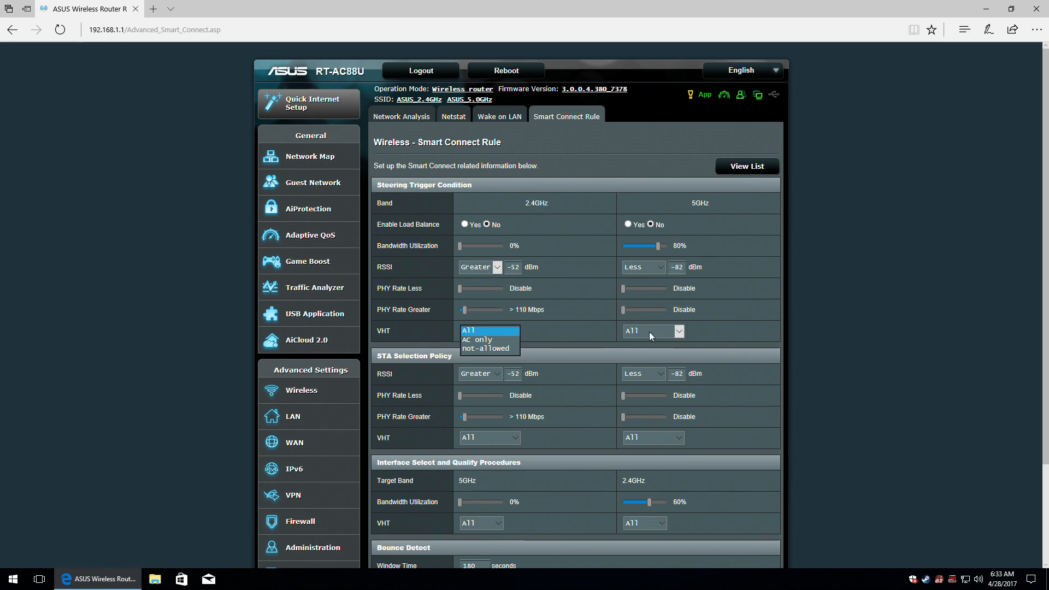
pyautogui.click(680, 332)
pyautogui.click(681, 332)
pyautogui.click(681, 331)
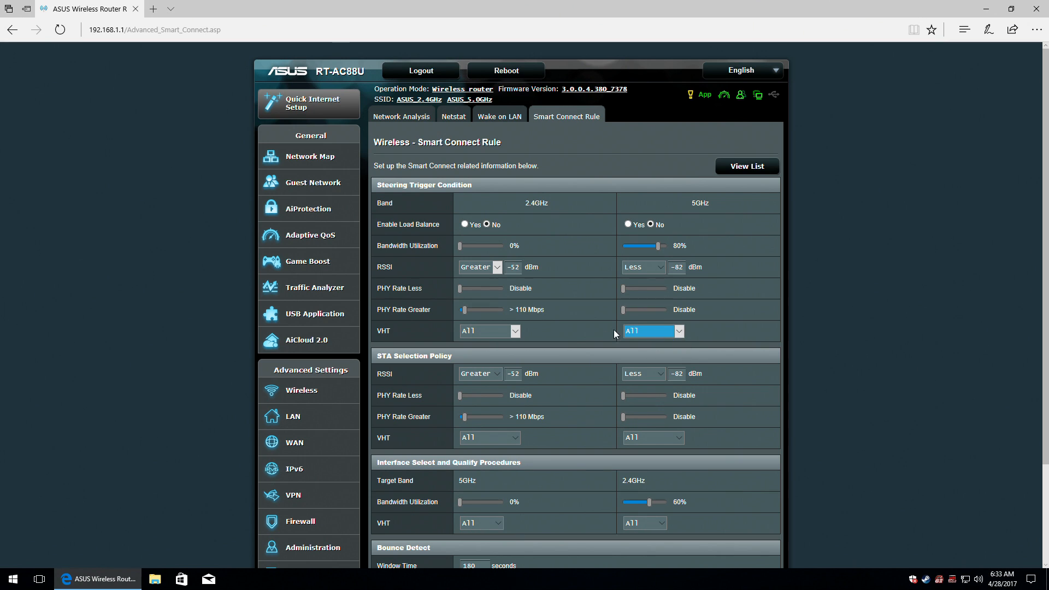
pyautogui.scroll(-2, 568, 336)
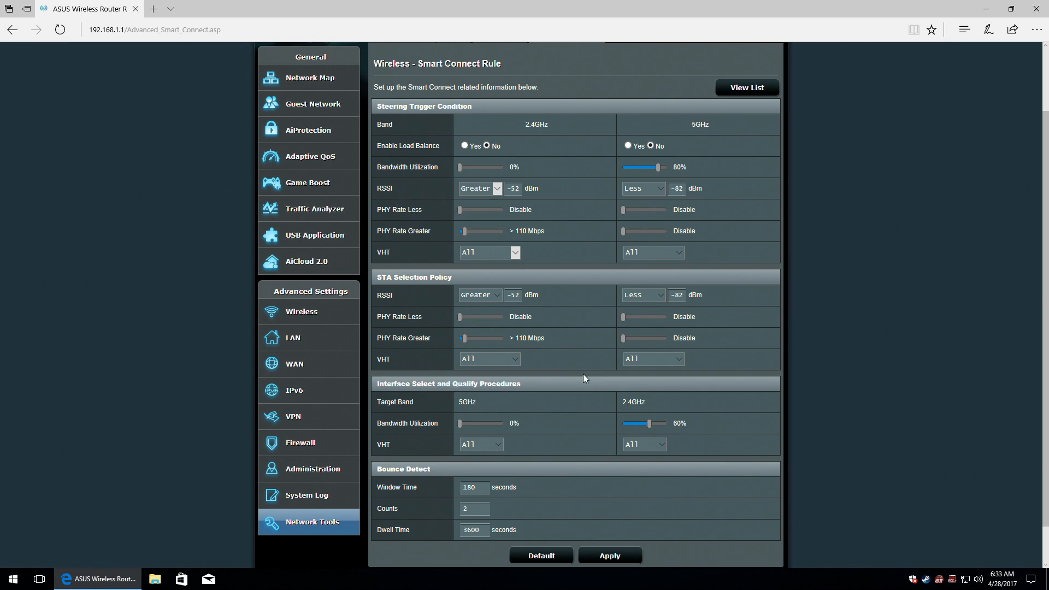
pyautogui.scroll(-1, 588, 378)
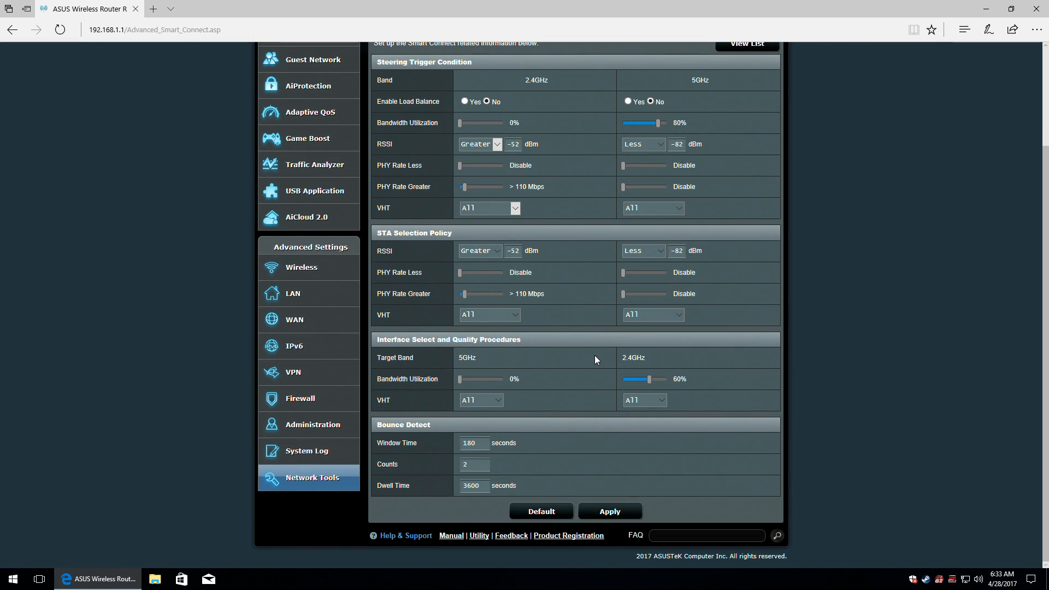
pyautogui.scroll(3, 595, 356)
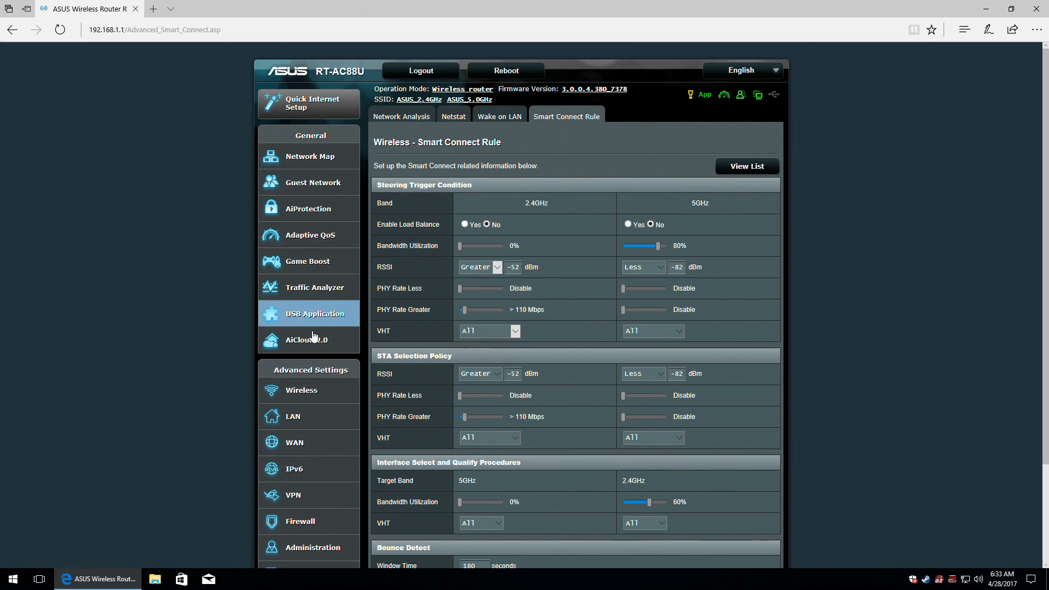
pyautogui.scroll(-3, 314, 385)
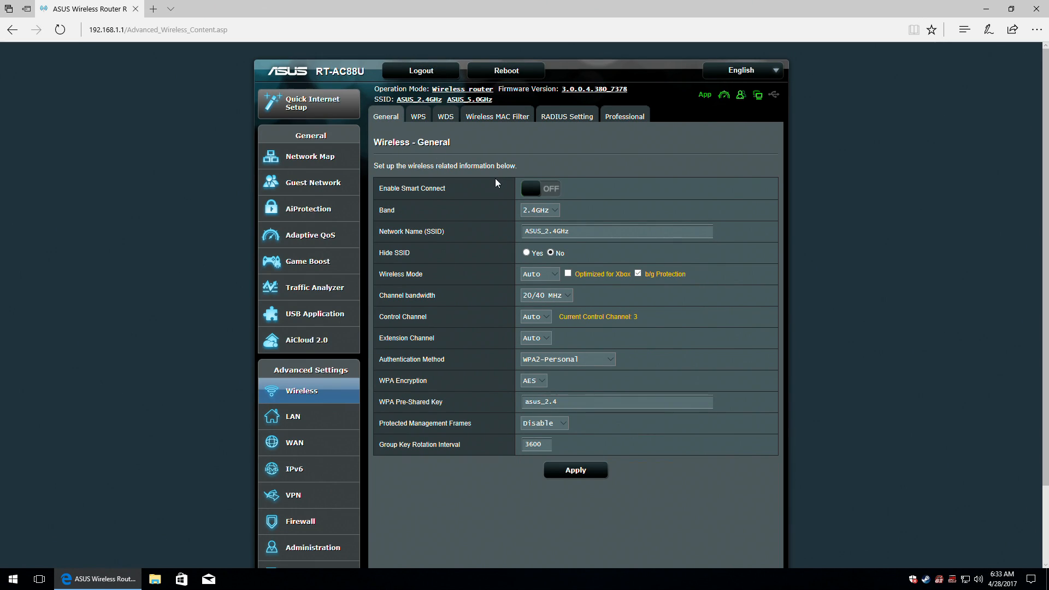
# On the 2.4GHz band, keep wireless mode Auto and set channel bandwidth to 40 MHz.
pyautogui.click(556, 212)
pyautogui.click(555, 213)
pyautogui.click(583, 232)
pyautogui.click(557, 274)
pyautogui.click(558, 274)
pyautogui.click(567, 296)
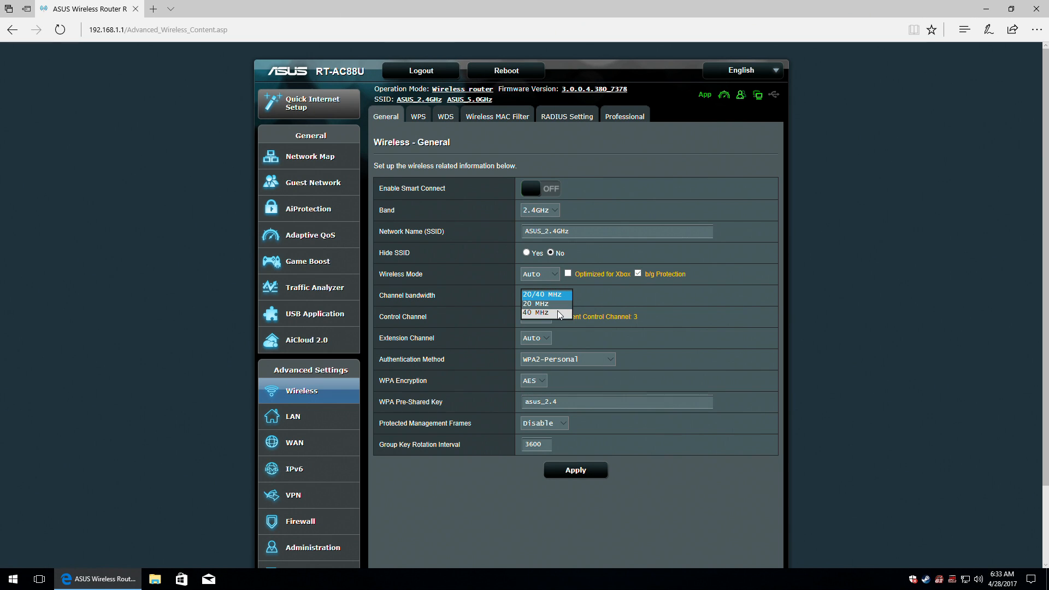
pyautogui.click(559, 314)
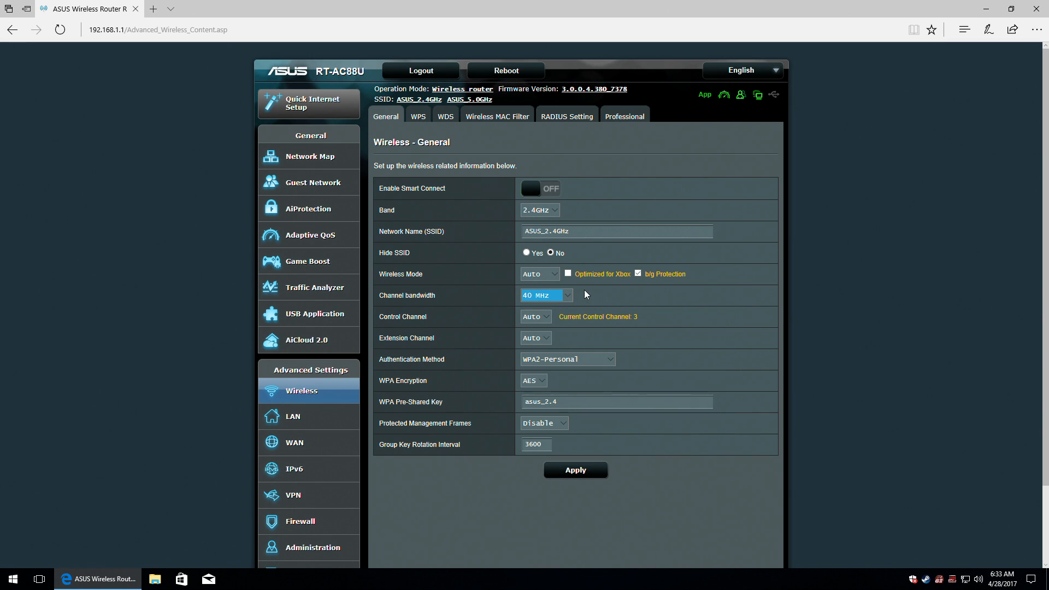
# Leave the 2.4GHz control and extension channels on Auto.
pyautogui.click(546, 318)
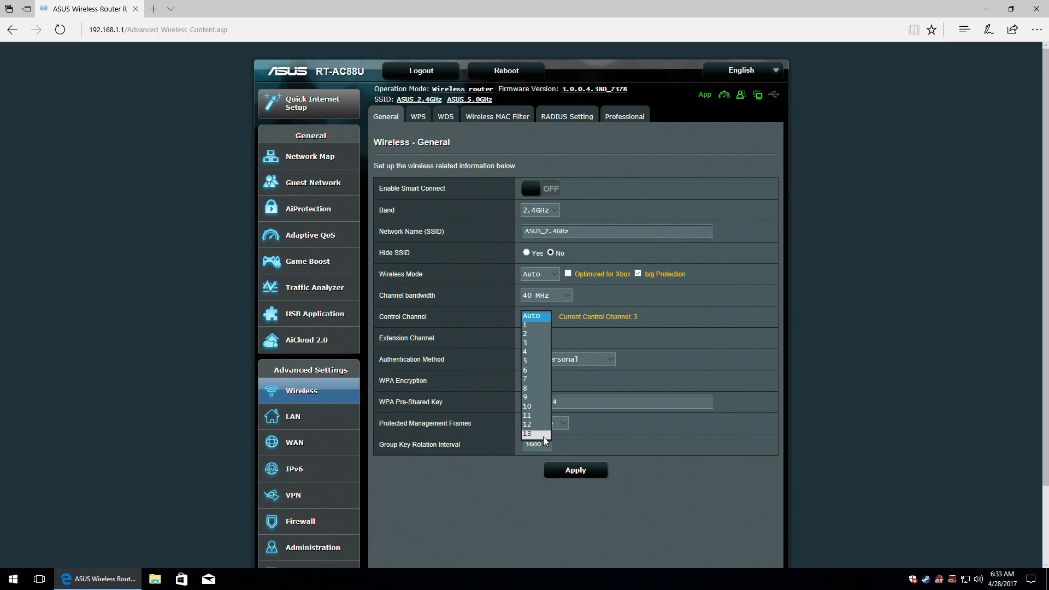
pyautogui.click(548, 318)
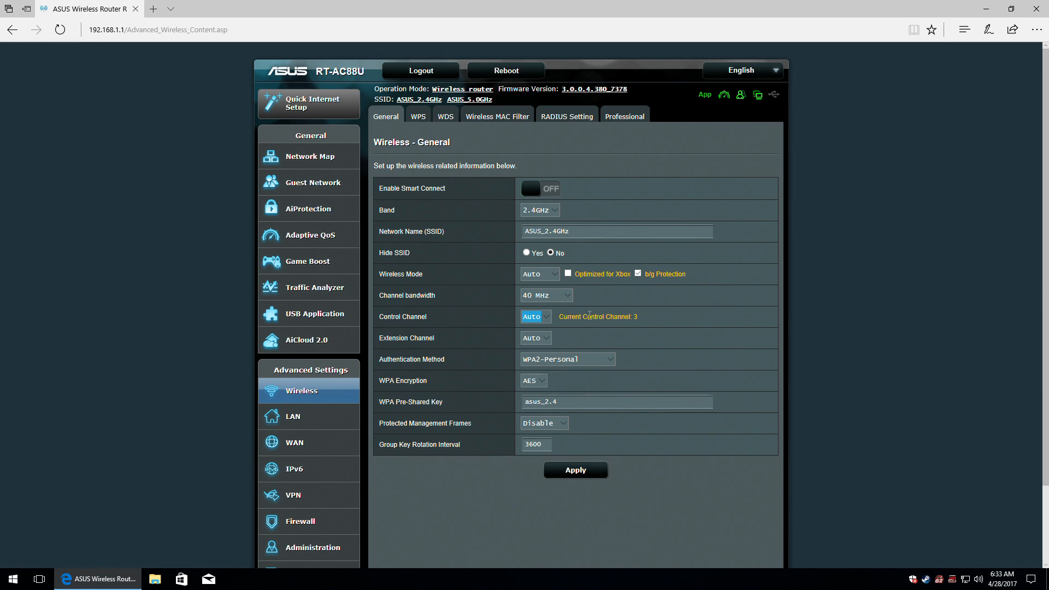
pyautogui.click(546, 339)
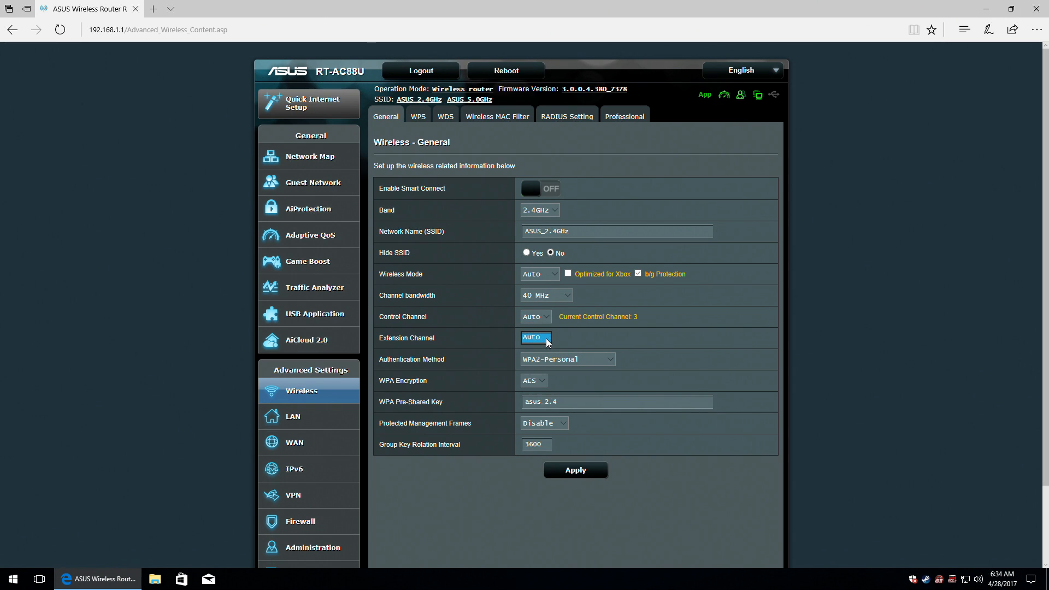
pyautogui.click(548, 341)
pyautogui.click(565, 343)
# Set the control channel to 3 and confirm Above as the extension channel.
pyautogui.click(545, 318)
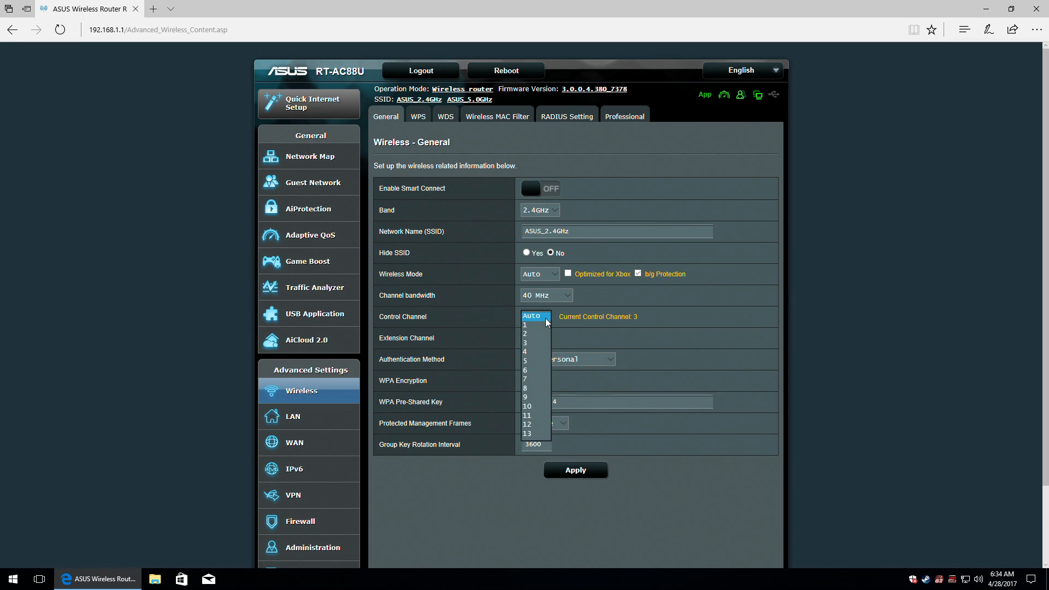
pyautogui.click(544, 352)
pyautogui.click(550, 340)
pyautogui.click(550, 340)
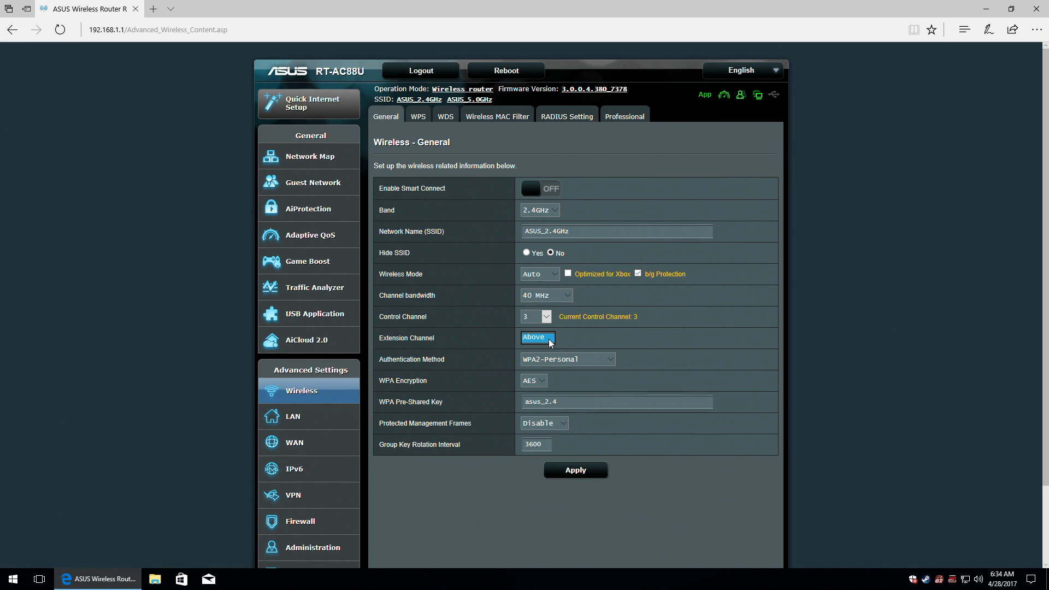
pyautogui.click(538, 339)
# Try control channel 10, check the extension channel, then return the control channel to Auto.
pyautogui.click(545, 317)
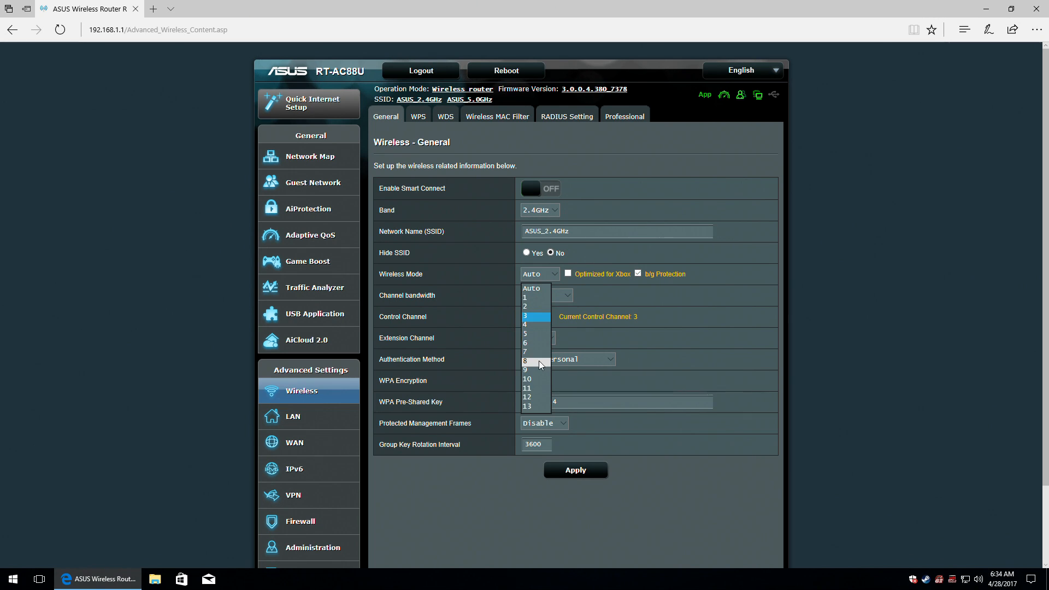
pyautogui.click(533, 379)
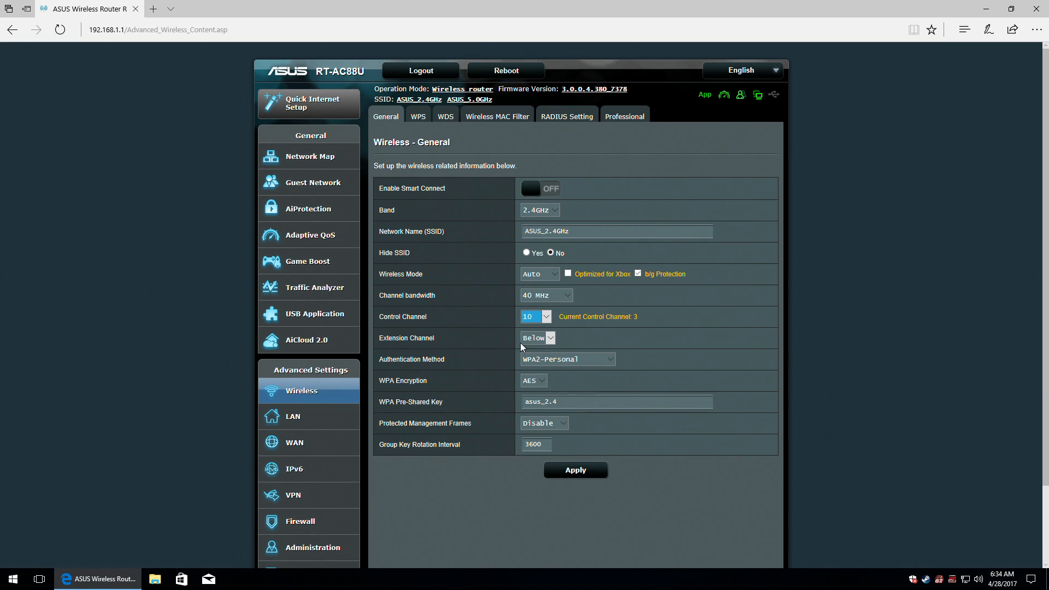
pyautogui.click(552, 341)
pyautogui.click(545, 316)
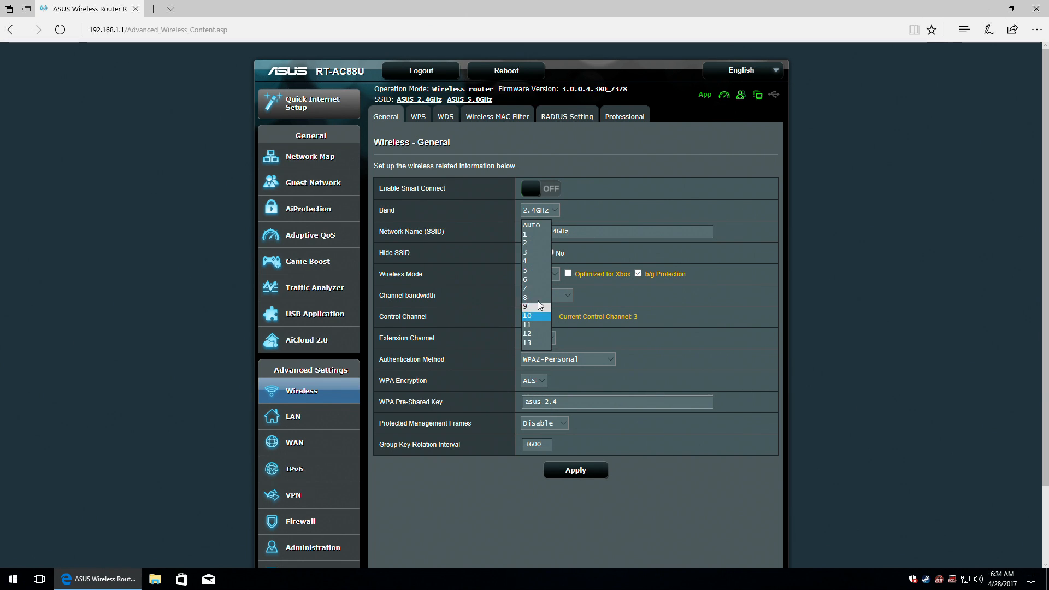
pyautogui.click(538, 228)
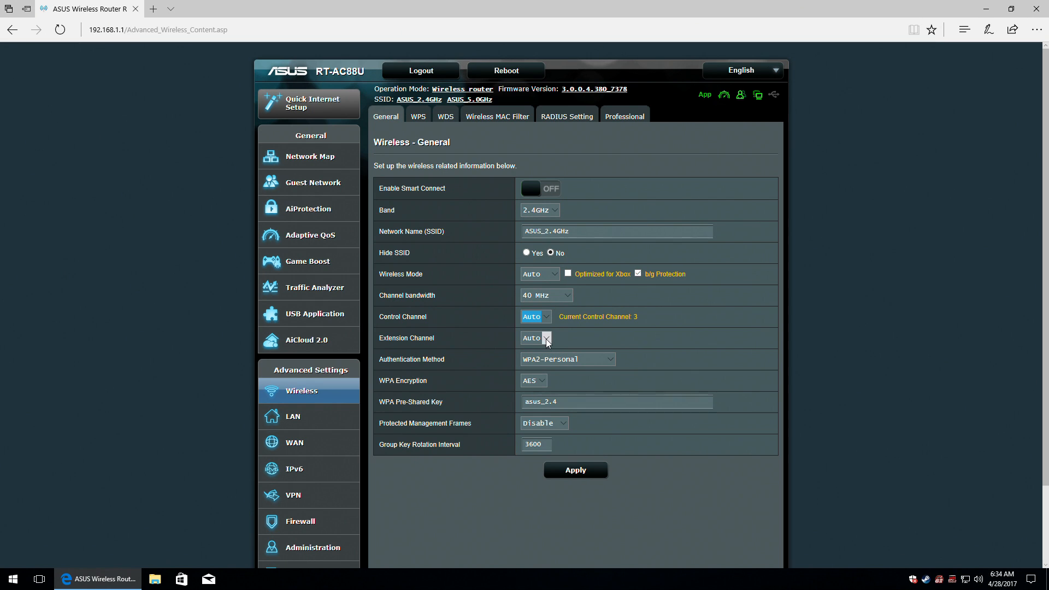
# Confirm WPA2-Personal, AES encryption, the pre-shared key and PMF Disabled, then apply the 2.4GHz settings.
pyautogui.click(609, 359)
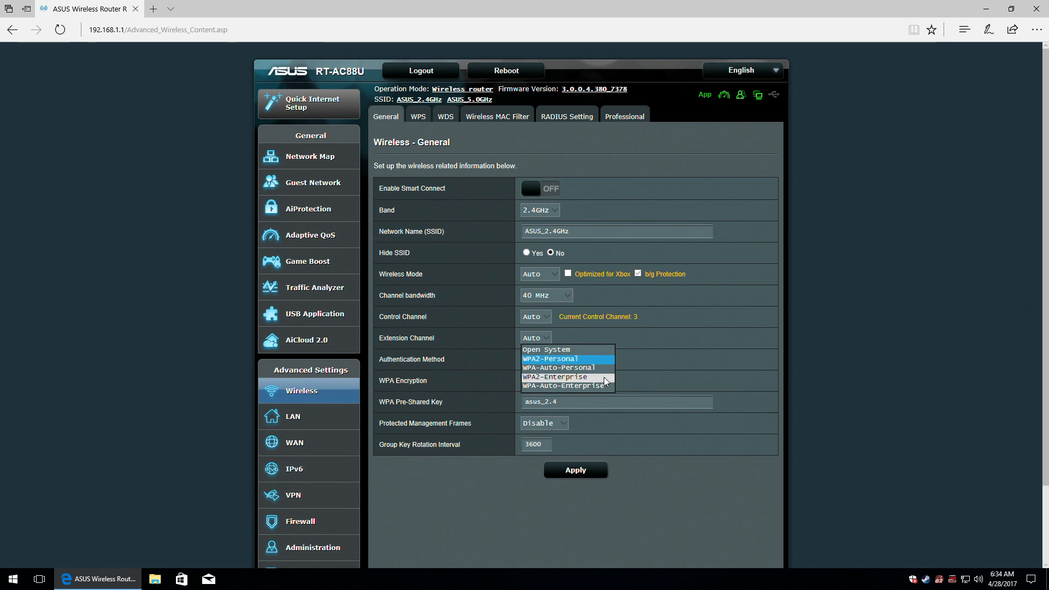
pyautogui.click(636, 364)
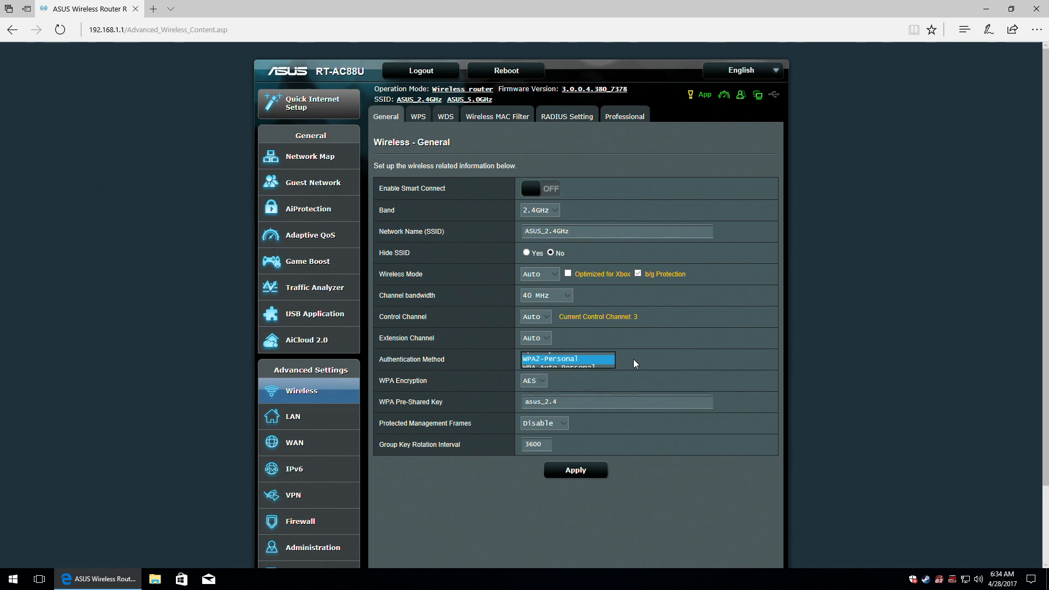
pyautogui.click(543, 381)
pyautogui.click(543, 382)
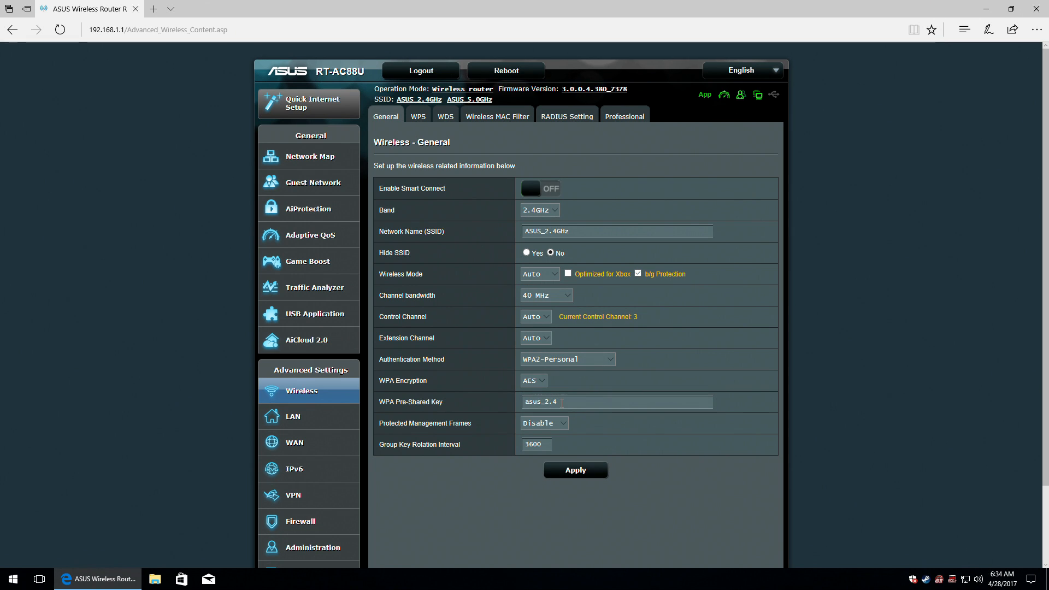
pyautogui.click(562, 403)
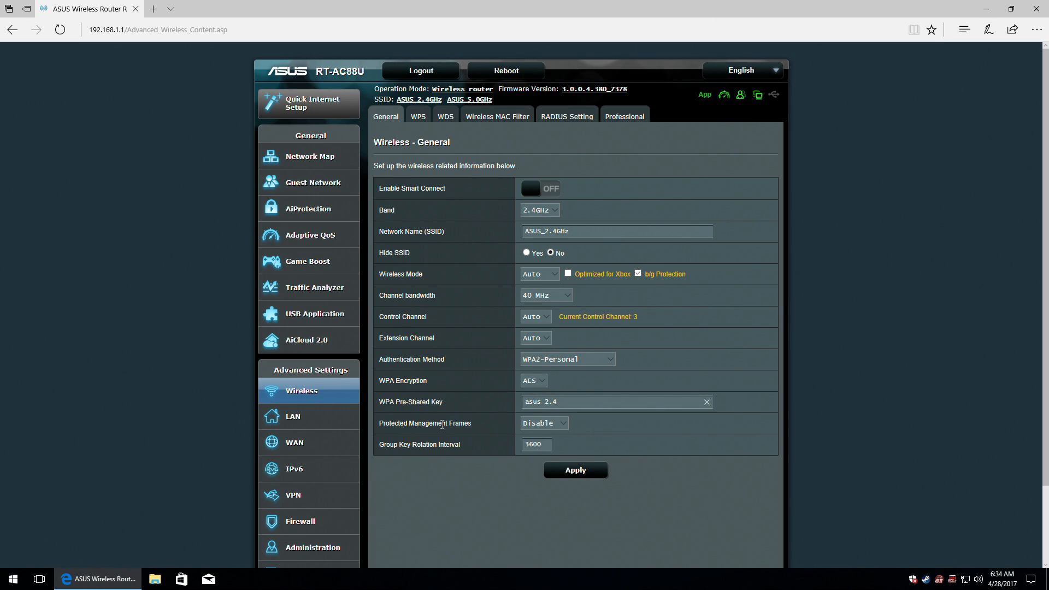
pyautogui.click(548, 428)
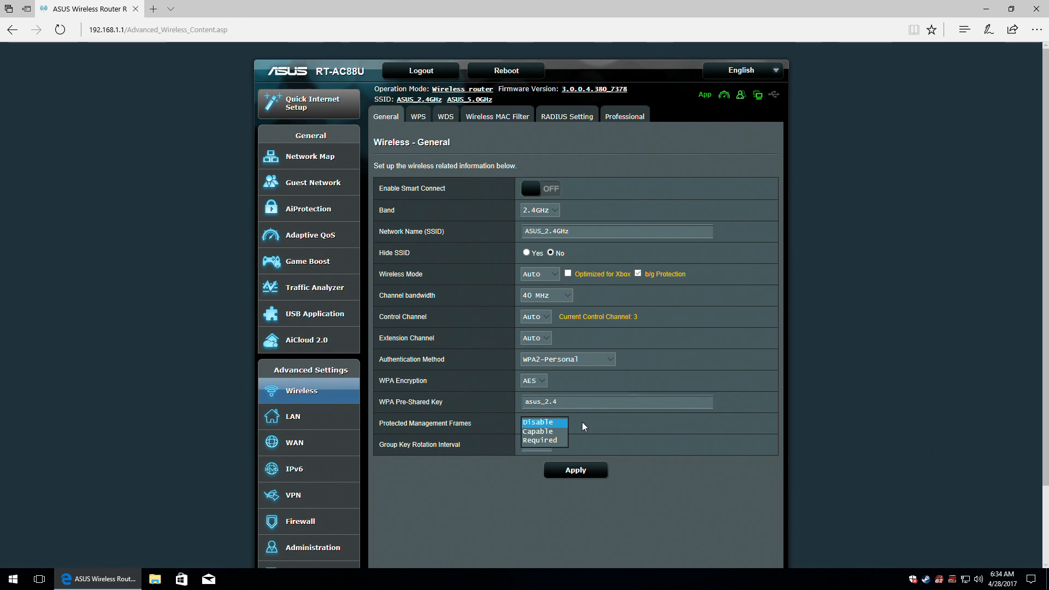
pyautogui.click(583, 426)
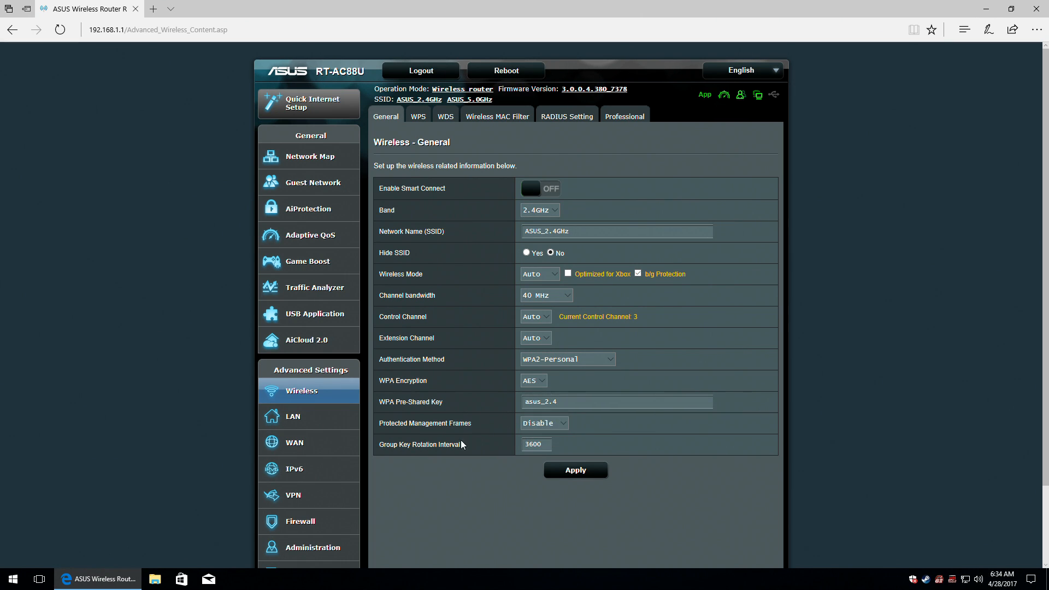
pyautogui.click(577, 471)
# Switch to the 5GHz band, keep wireless mode Auto and set channel bandwidth to 80 MHz.
pyautogui.click(556, 209)
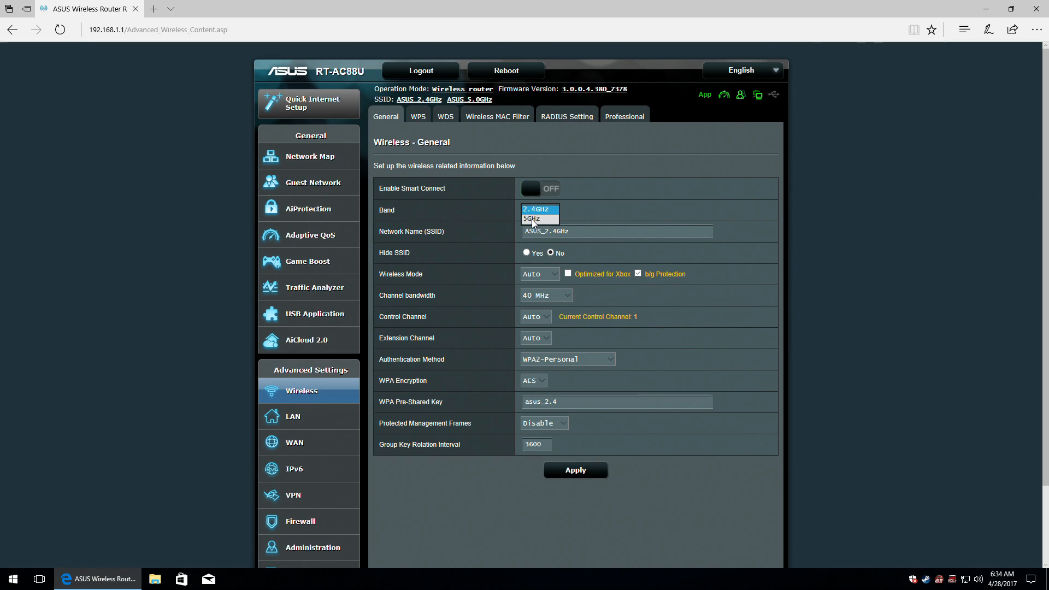
pyautogui.click(536, 218)
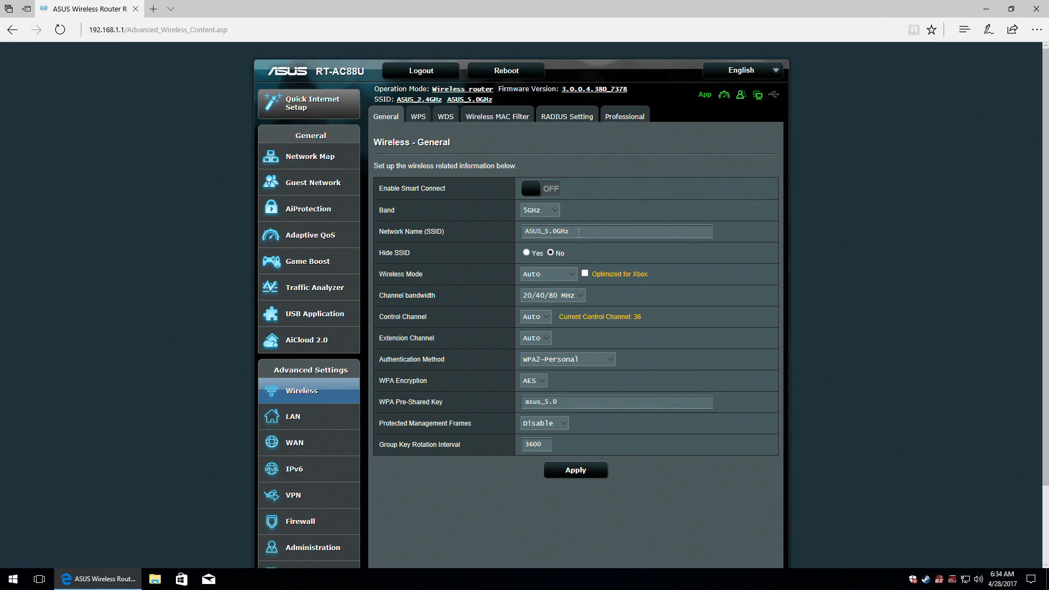
pyautogui.click(528, 253)
pyautogui.click(571, 276)
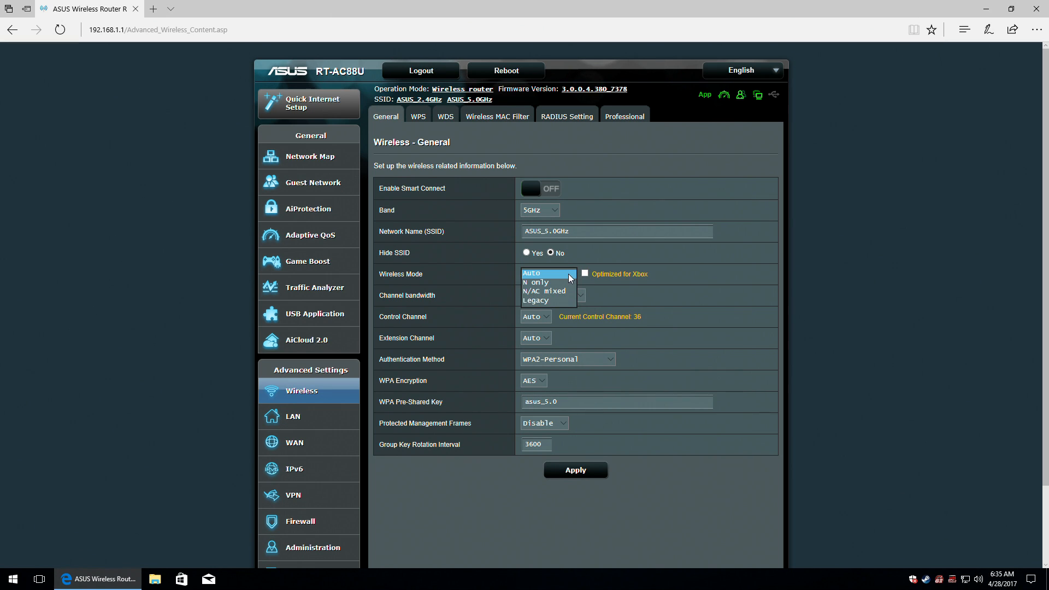
pyautogui.click(571, 275)
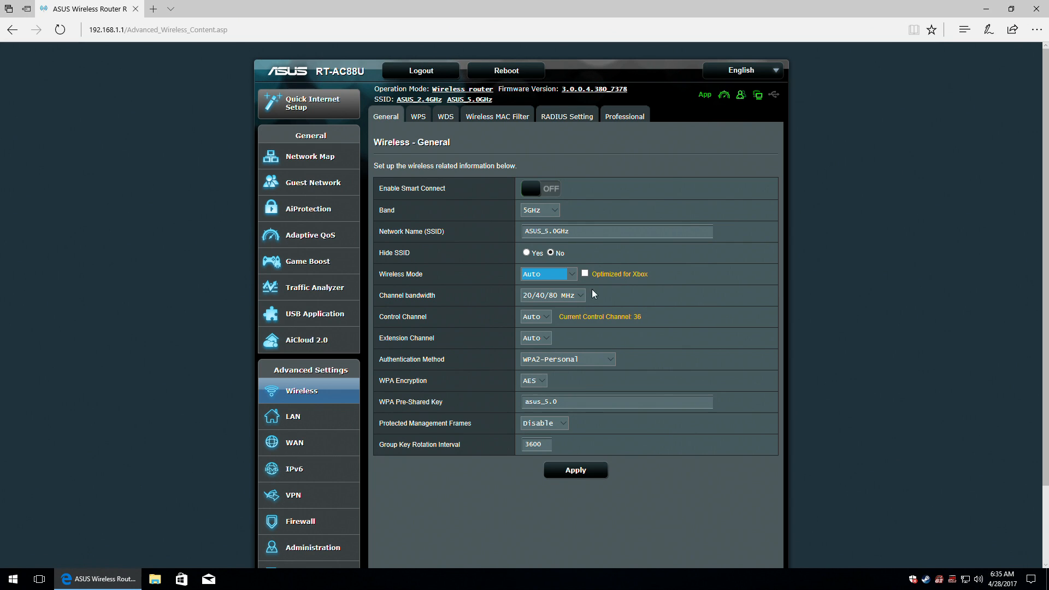
pyautogui.click(581, 295)
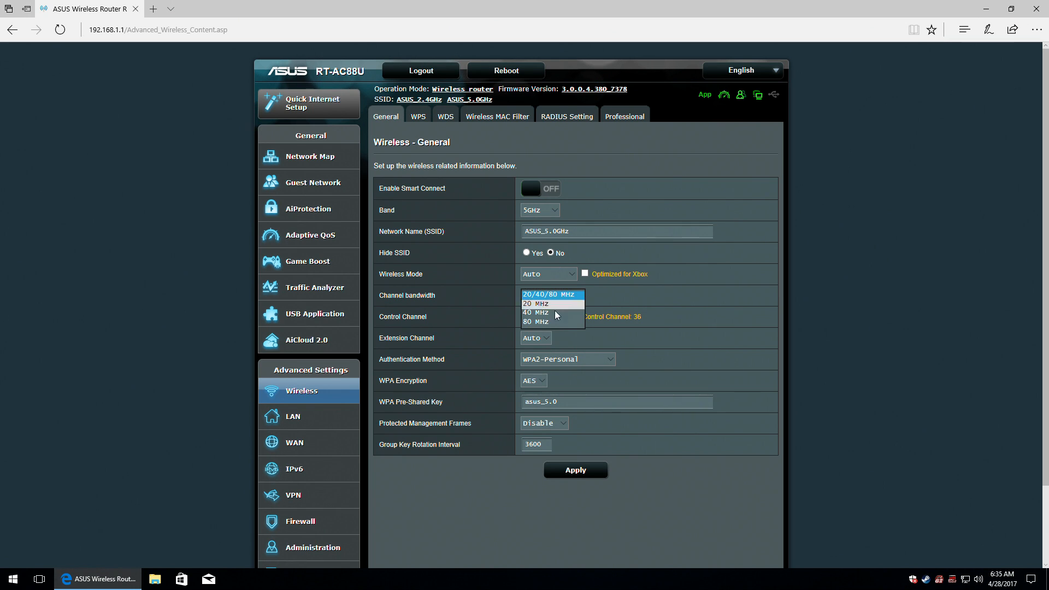
pyautogui.click(544, 322)
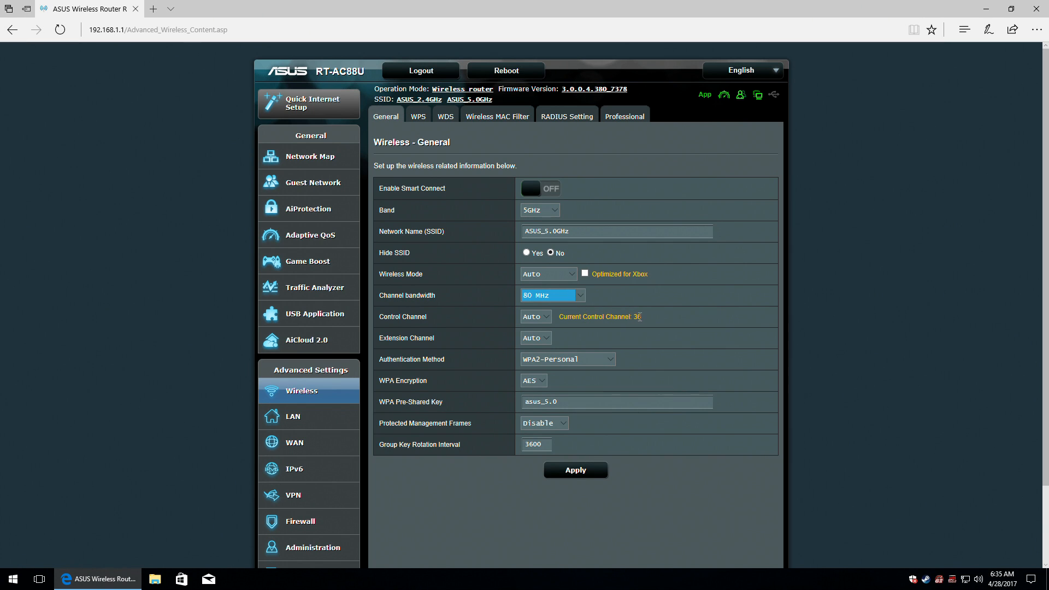
# Leave the 5GHz control and extension channels on Auto.
pyautogui.click(539, 321)
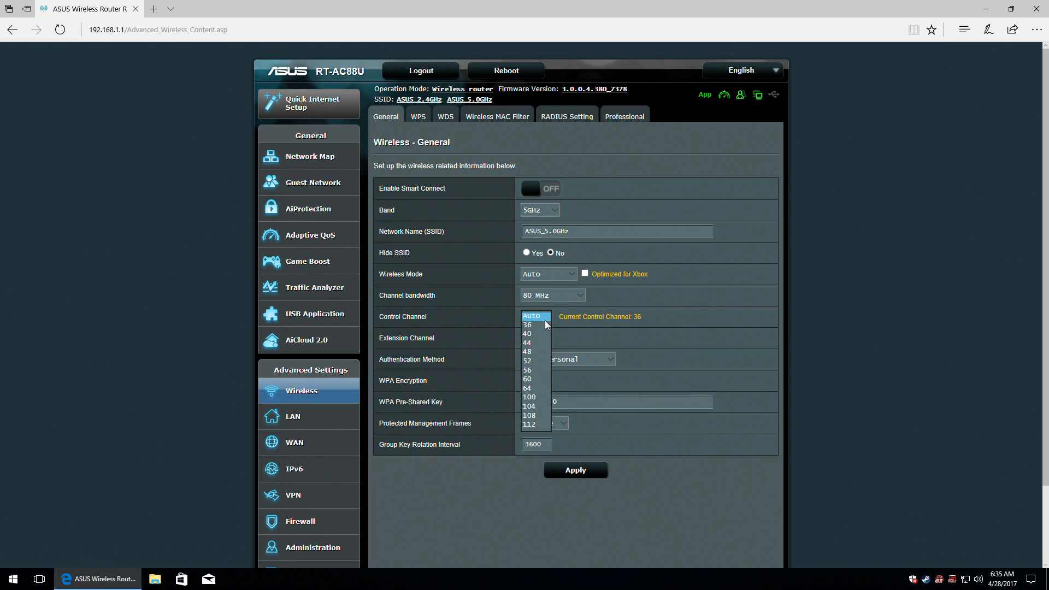
pyautogui.click(584, 337)
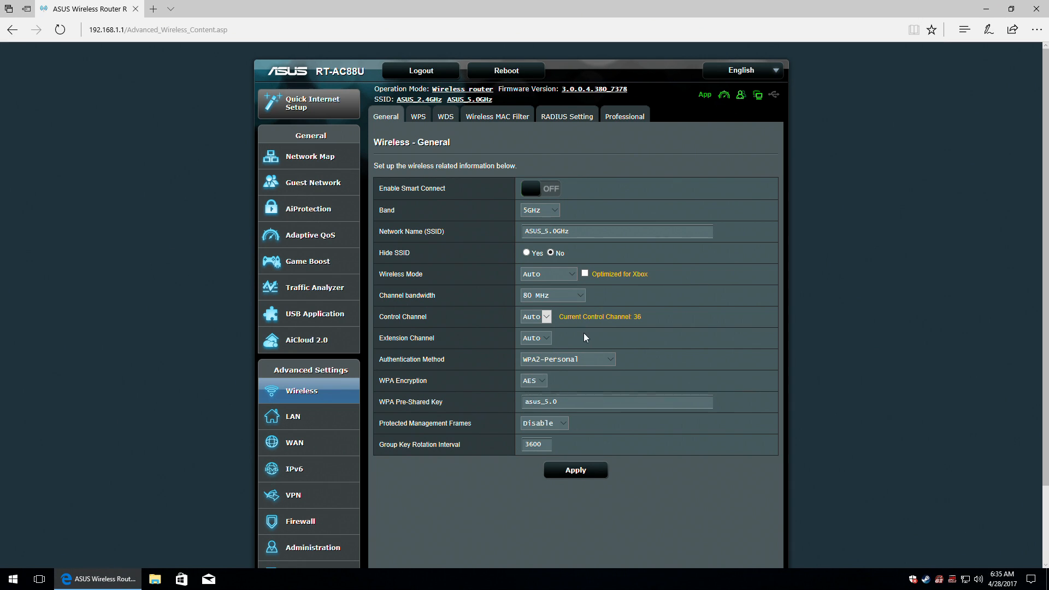
pyautogui.click(541, 337)
pyautogui.click(561, 337)
# Keep WPA2-Personal, AES and protected management frames disabled for 5GHz, then apply the settings.
pyautogui.click(610, 360)
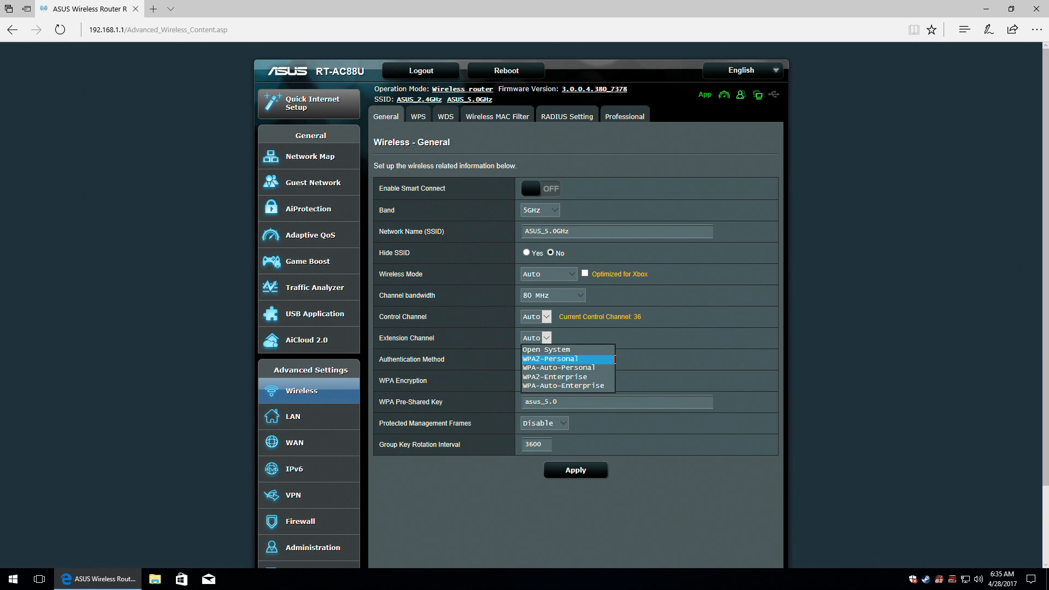
pyautogui.click(621, 365)
pyautogui.click(541, 381)
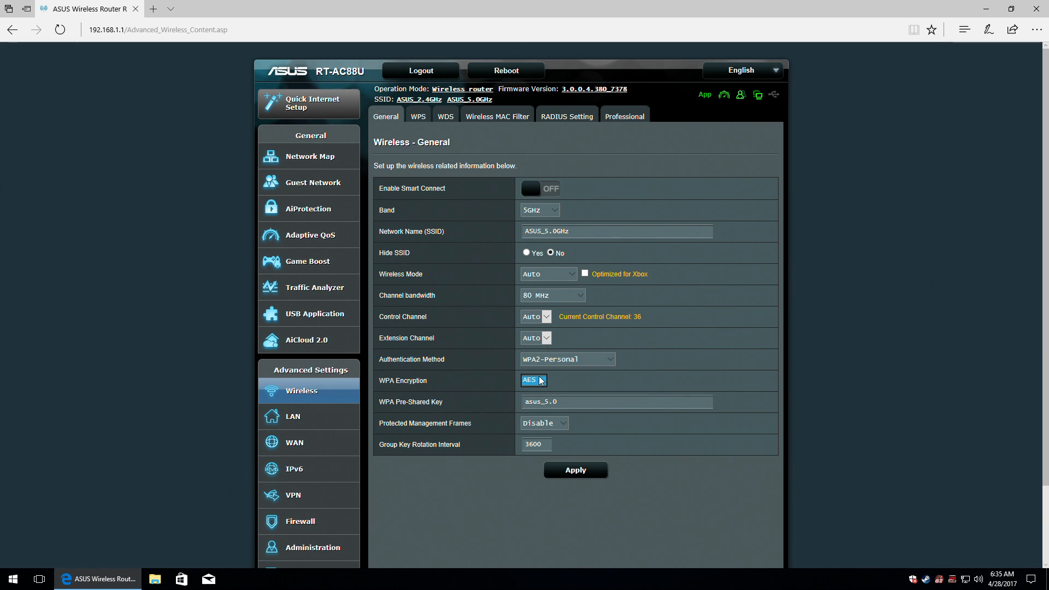
pyautogui.click(580, 402)
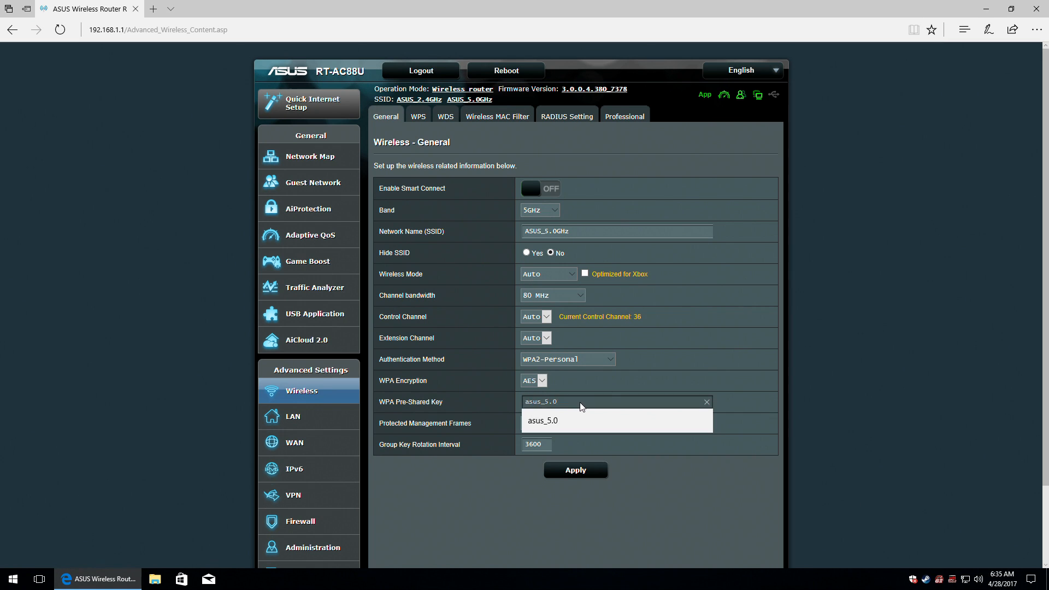
pyautogui.click(593, 388)
pyautogui.click(563, 424)
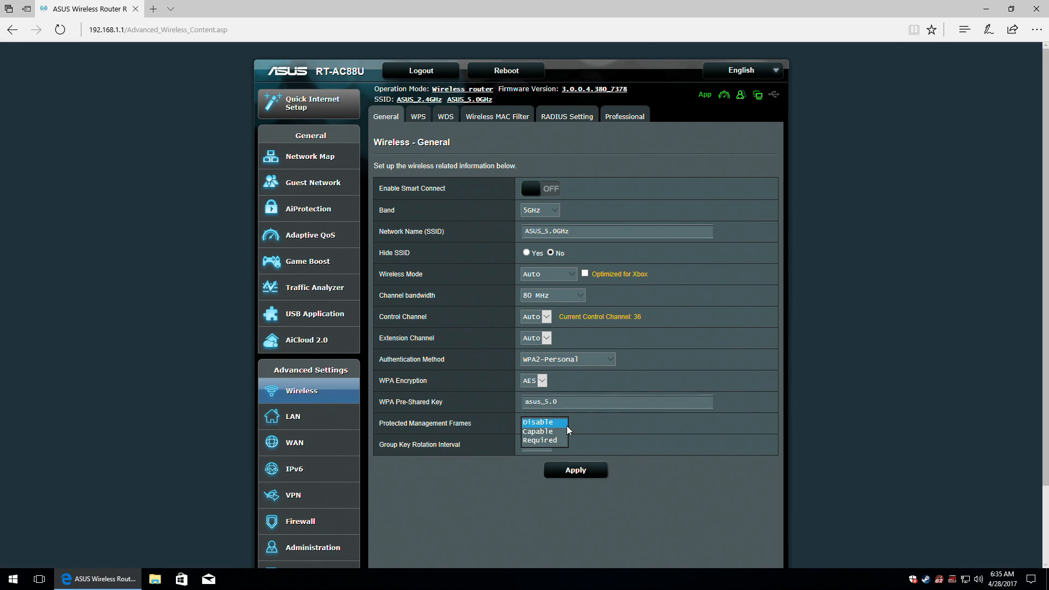
pyautogui.click(595, 424)
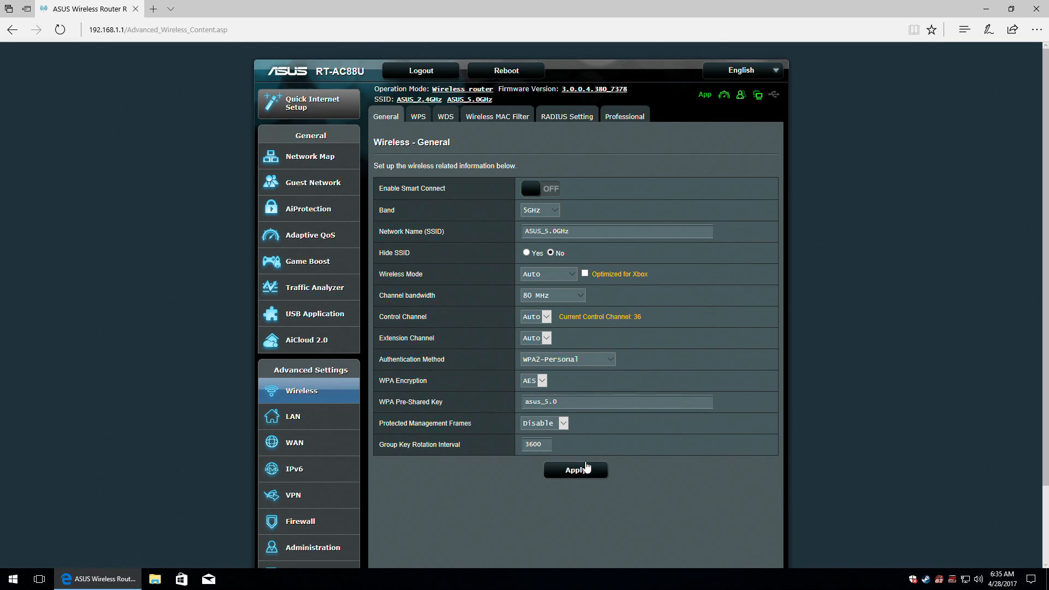
pyautogui.click(585, 471)
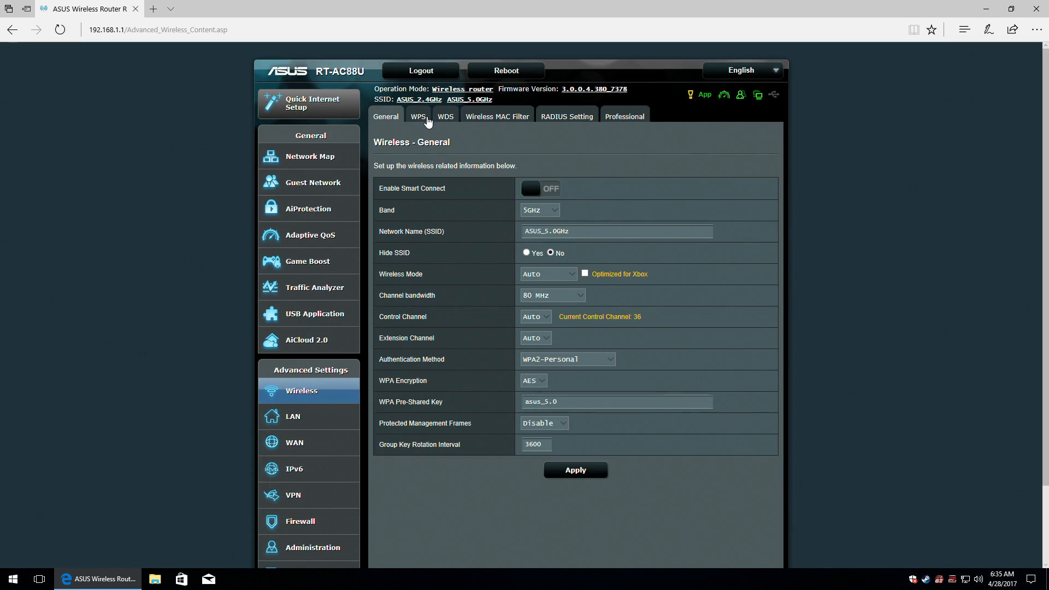
# On the WPS tab, switch the frequency to 5GHz and back to 2.4GHz, leaving WPS off.
pyautogui.click(427, 120)
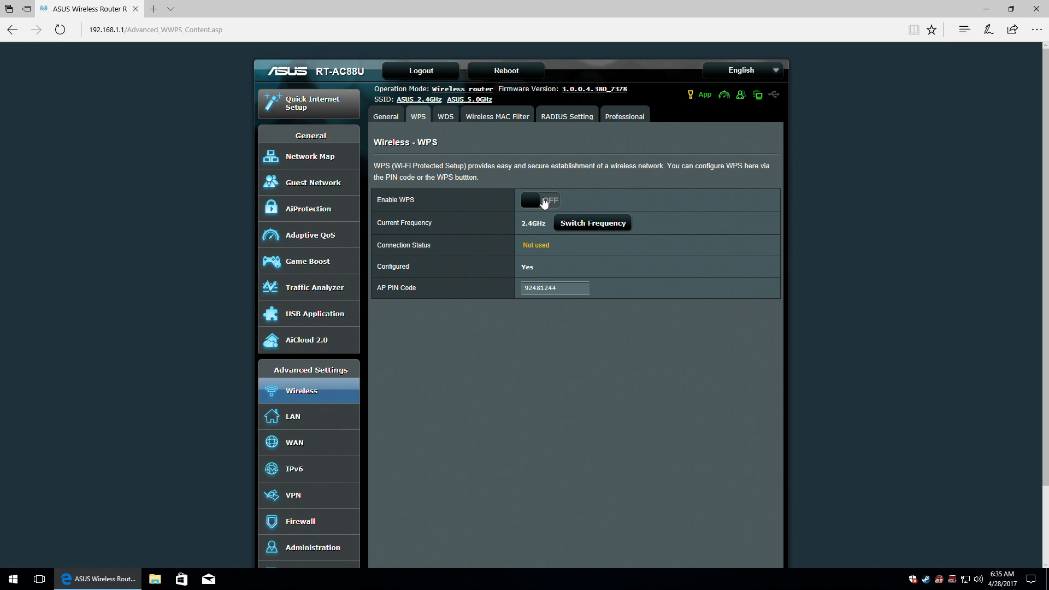
pyautogui.click(575, 222)
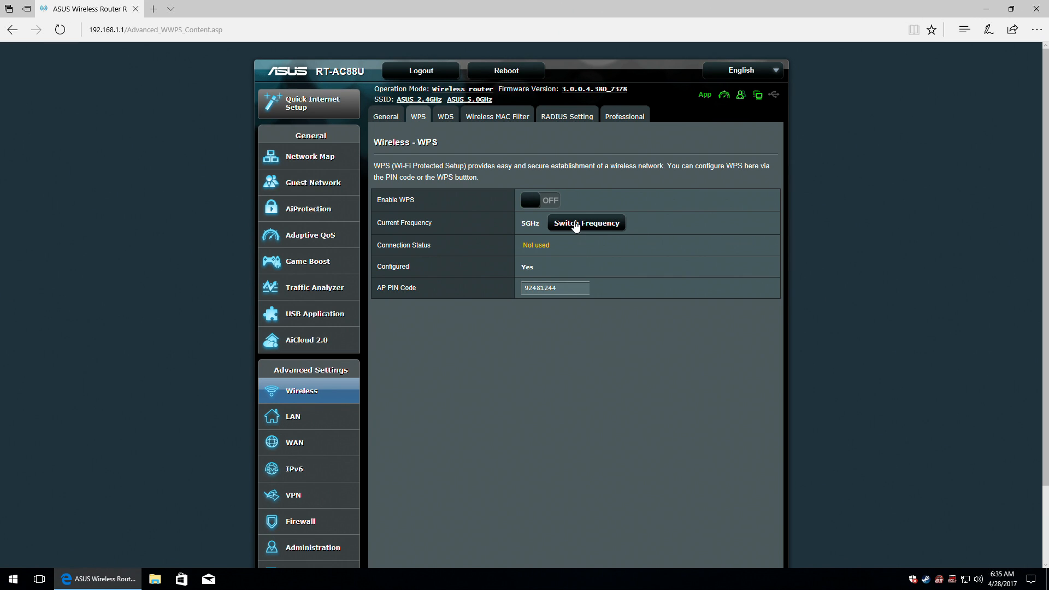
pyautogui.click(575, 223)
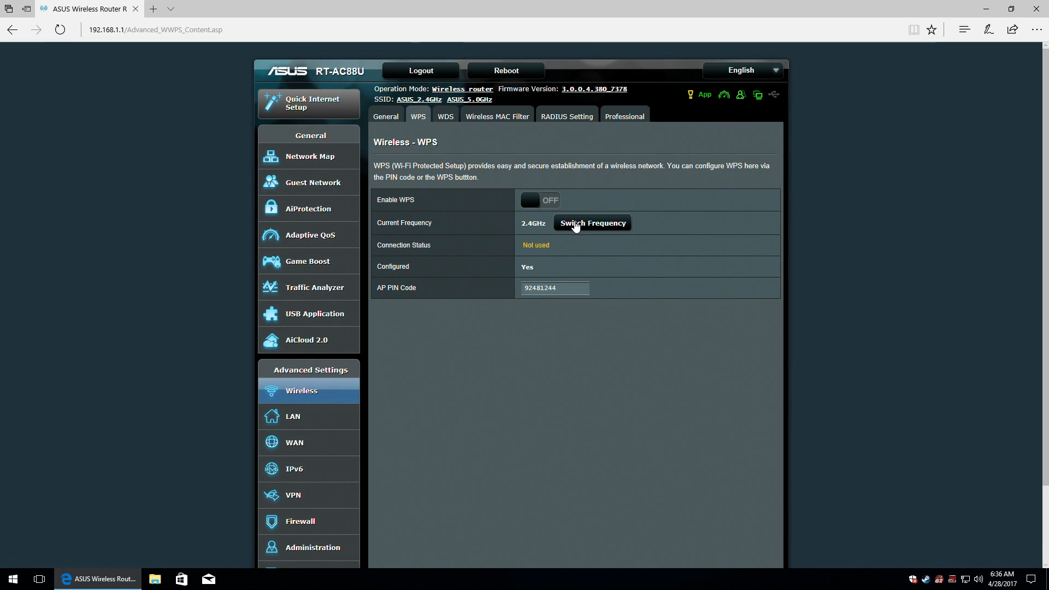
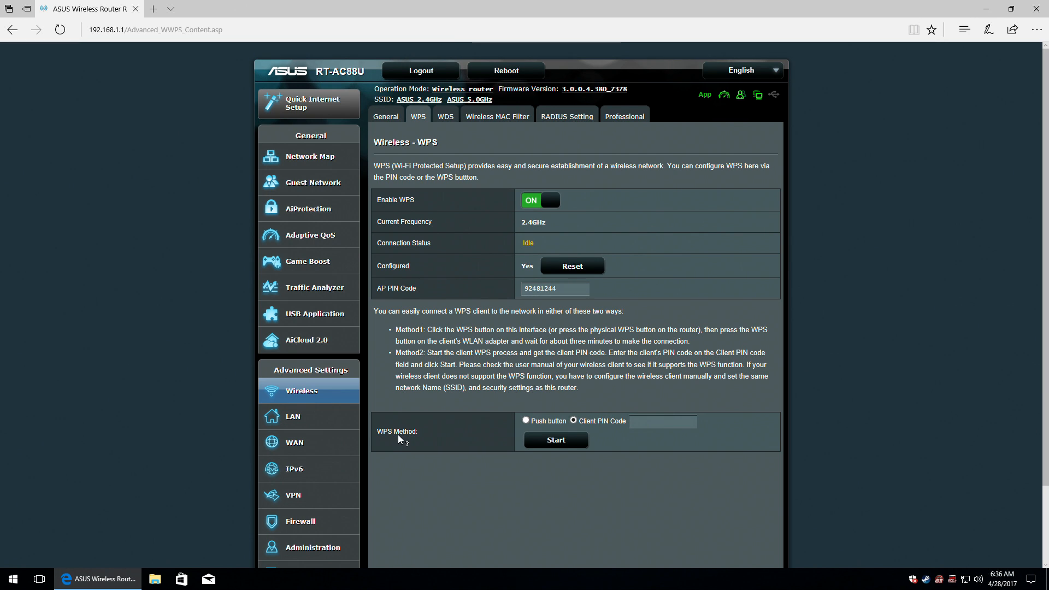
# Try the push-button and client PIN WPS methods, switch WPS off, and go to the WDS page.
pyautogui.moveTo(397, 434)
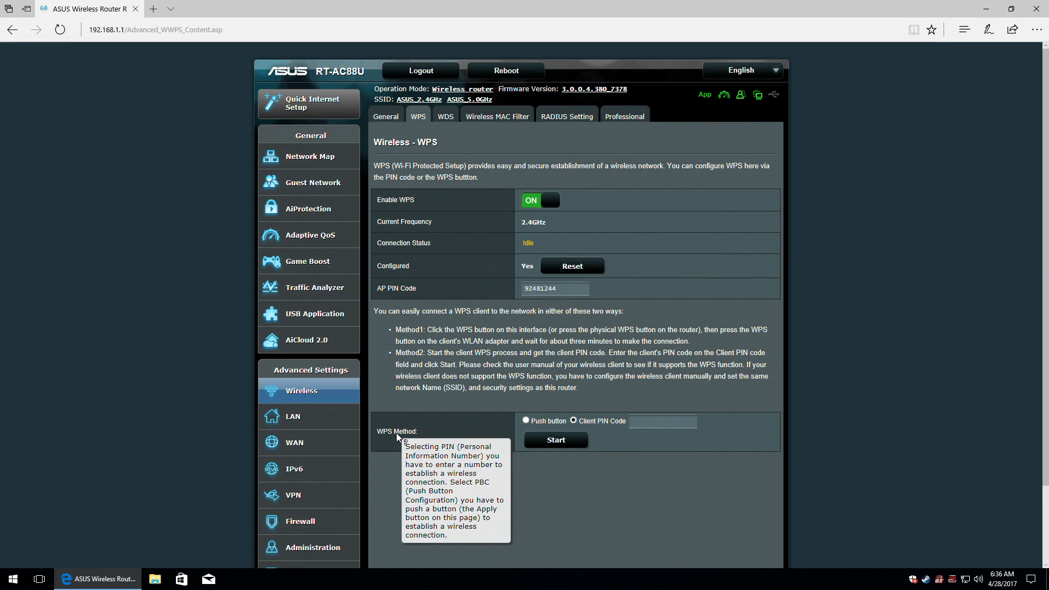
pyautogui.click(527, 421)
pyautogui.click(574, 421)
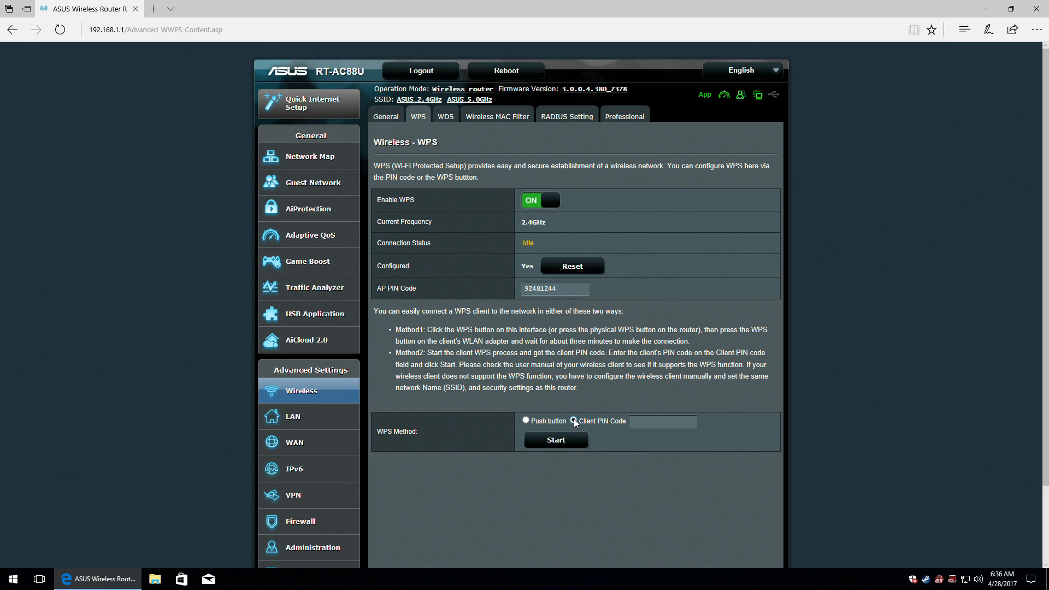
pyautogui.click(545, 201)
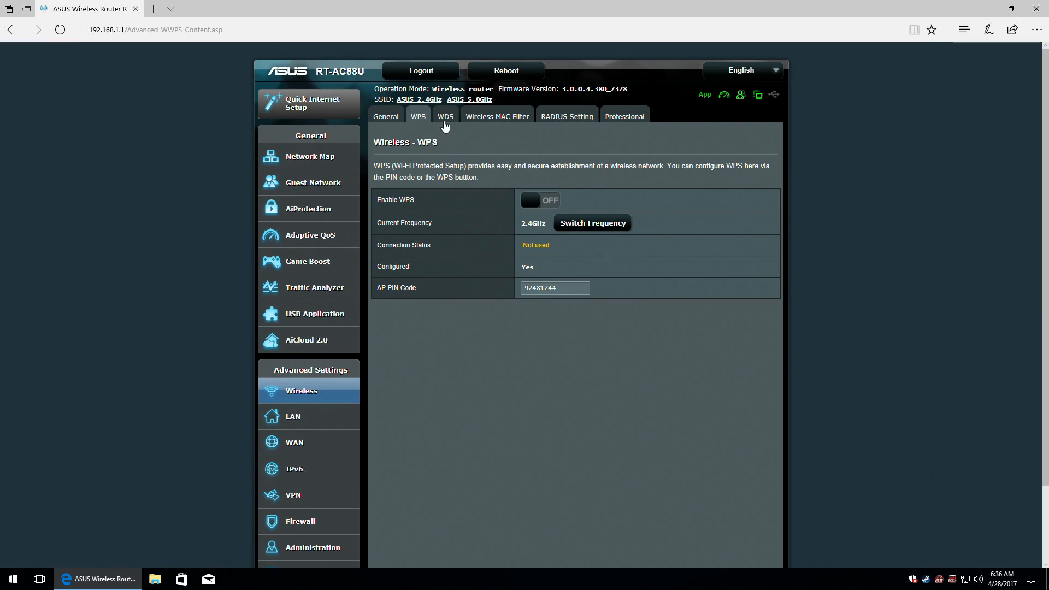
pyautogui.click(445, 117)
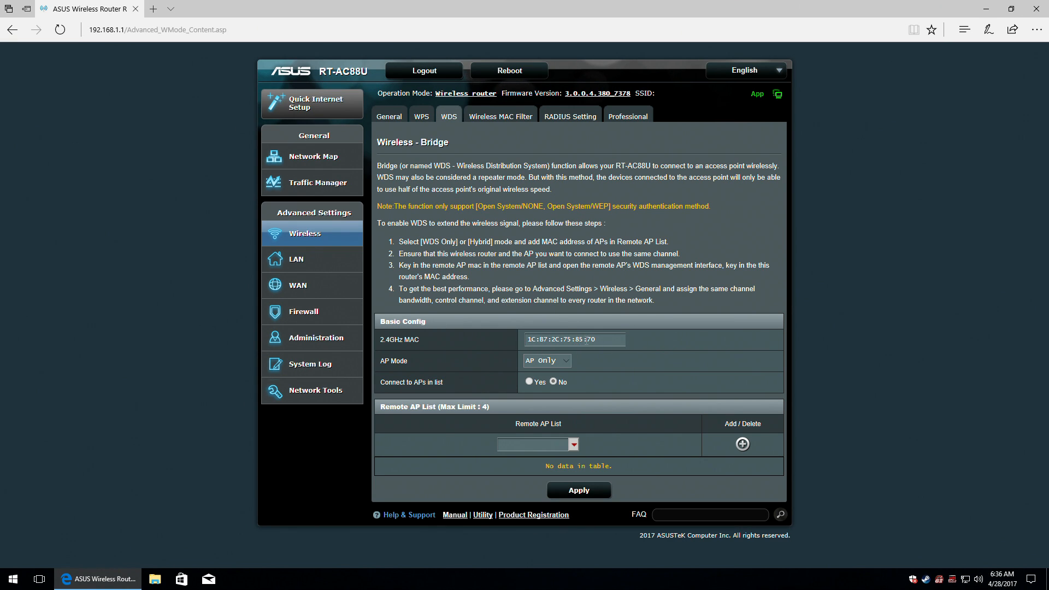
# Keep AP Mode at AP Only with no remote APs, then go to Wireless MAC Filter.
pyautogui.click(567, 362)
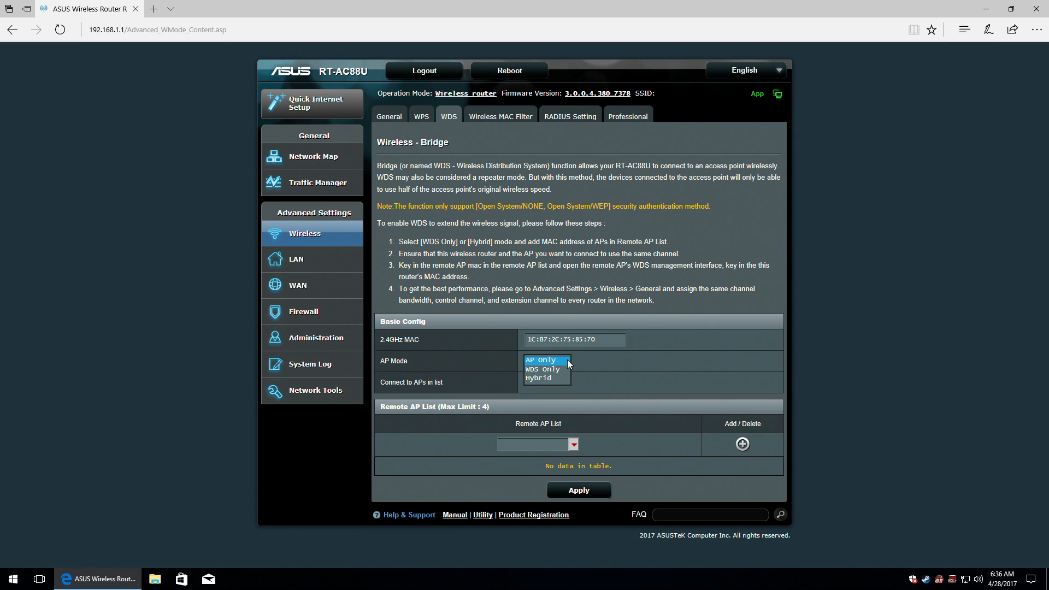
pyautogui.click(568, 361)
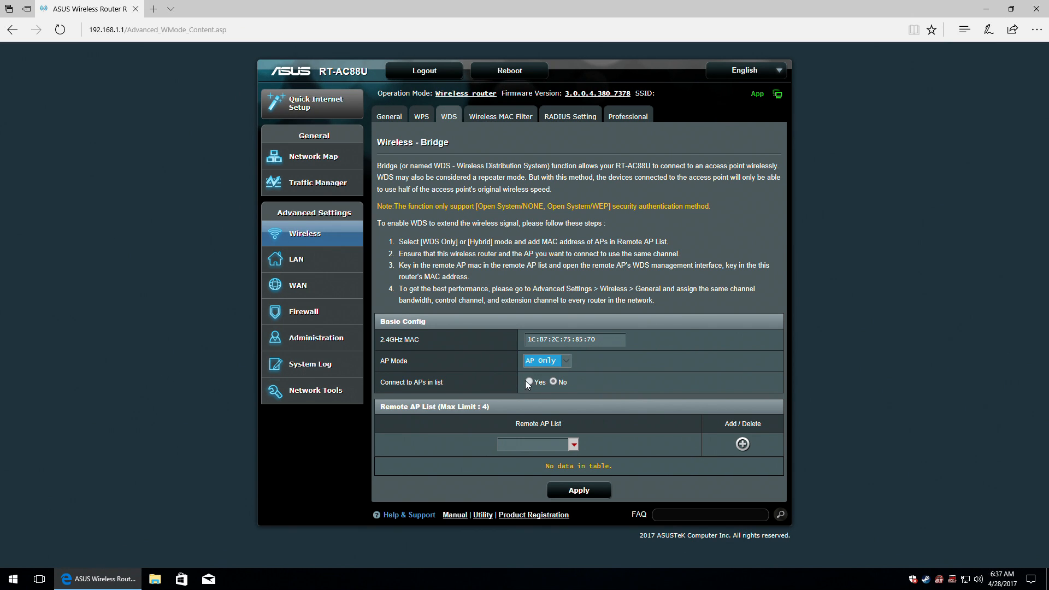
pyautogui.click(573, 447)
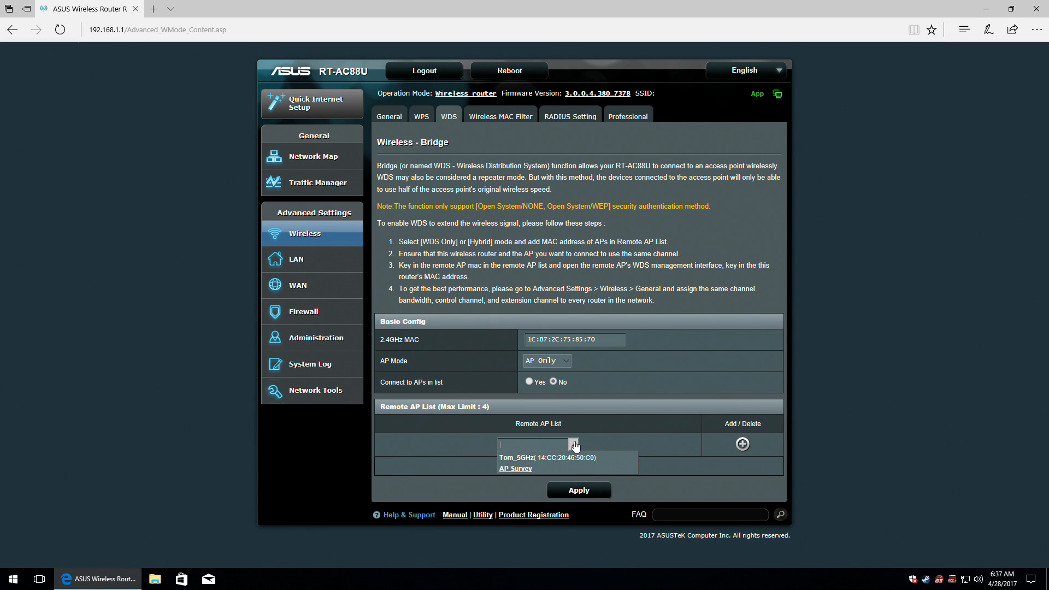
pyautogui.click(574, 446)
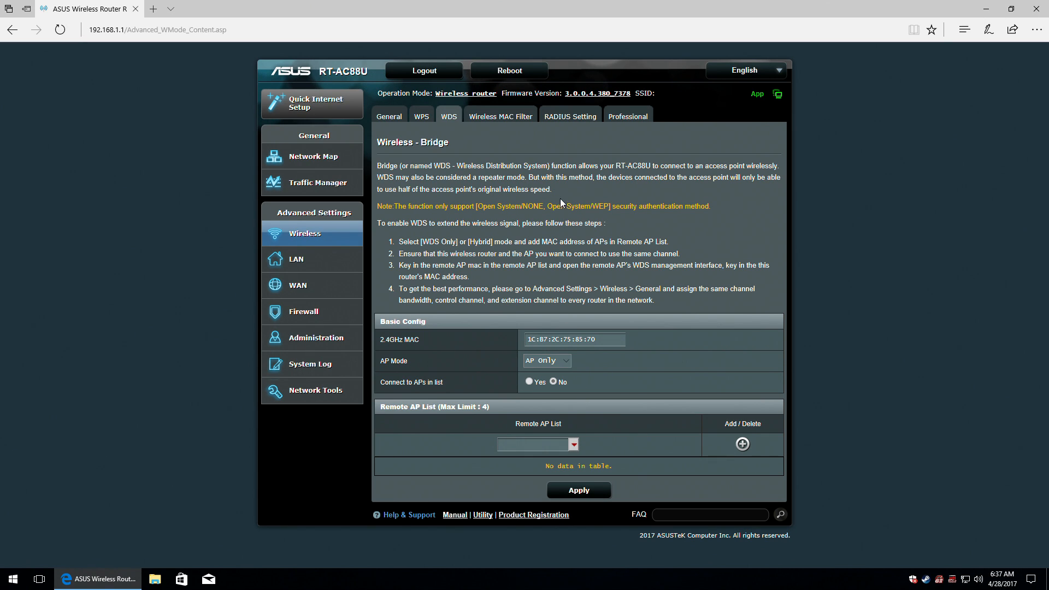
pyautogui.click(504, 120)
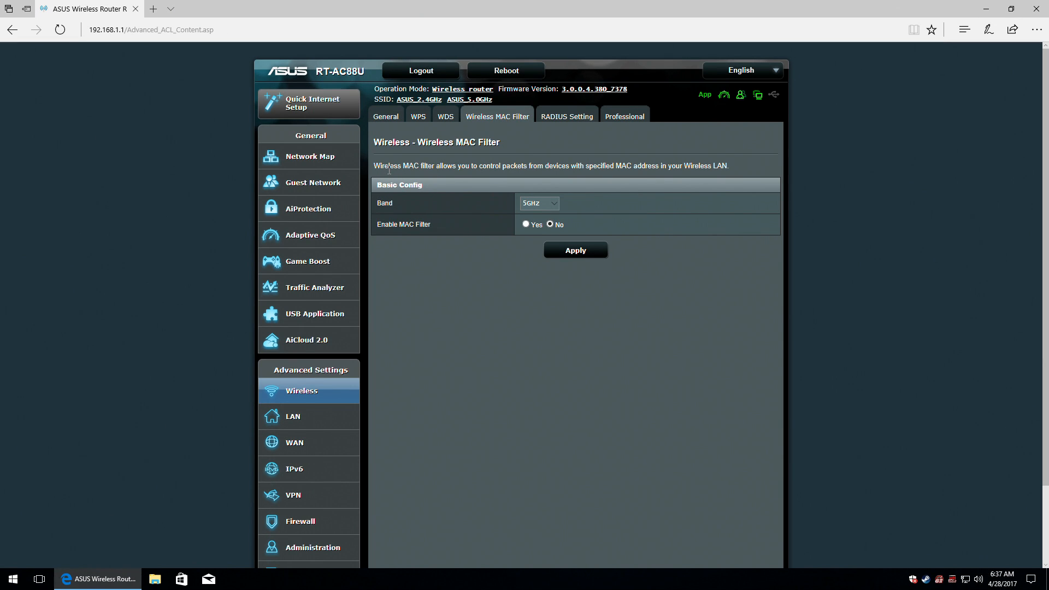
# On 5GHz, enable MAC filtering, try an empty entry, dismiss the warning, and disable it again.
pyautogui.click(537, 207)
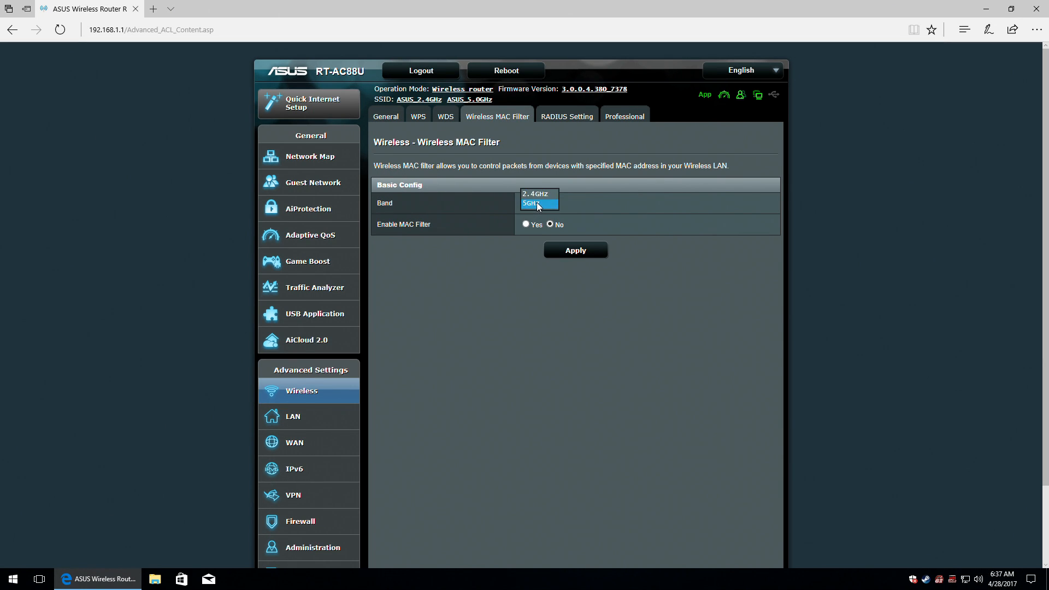
pyautogui.click(537, 207)
pyautogui.click(526, 225)
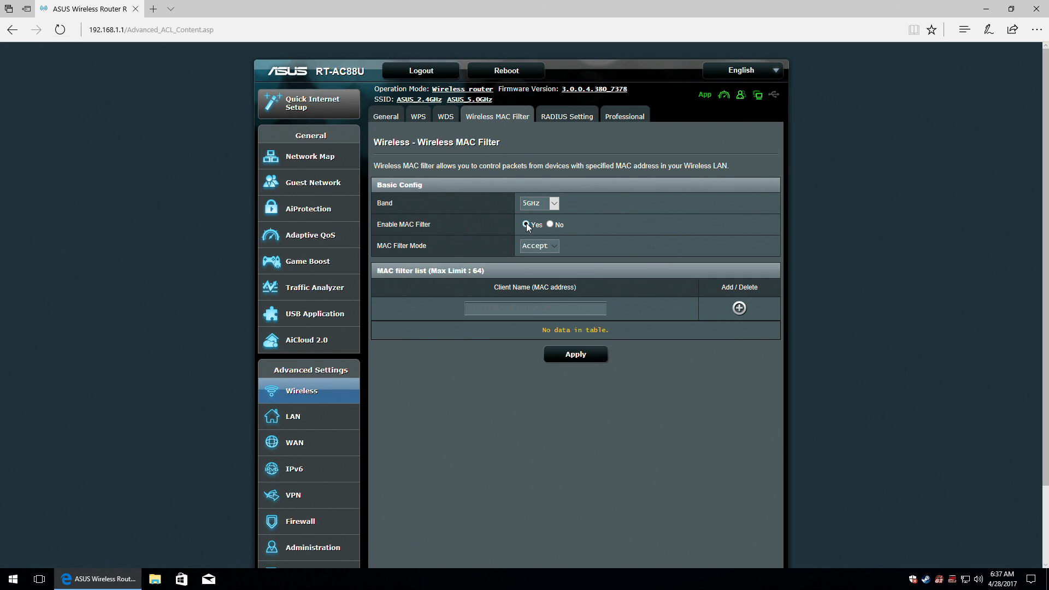
pyautogui.click(739, 308)
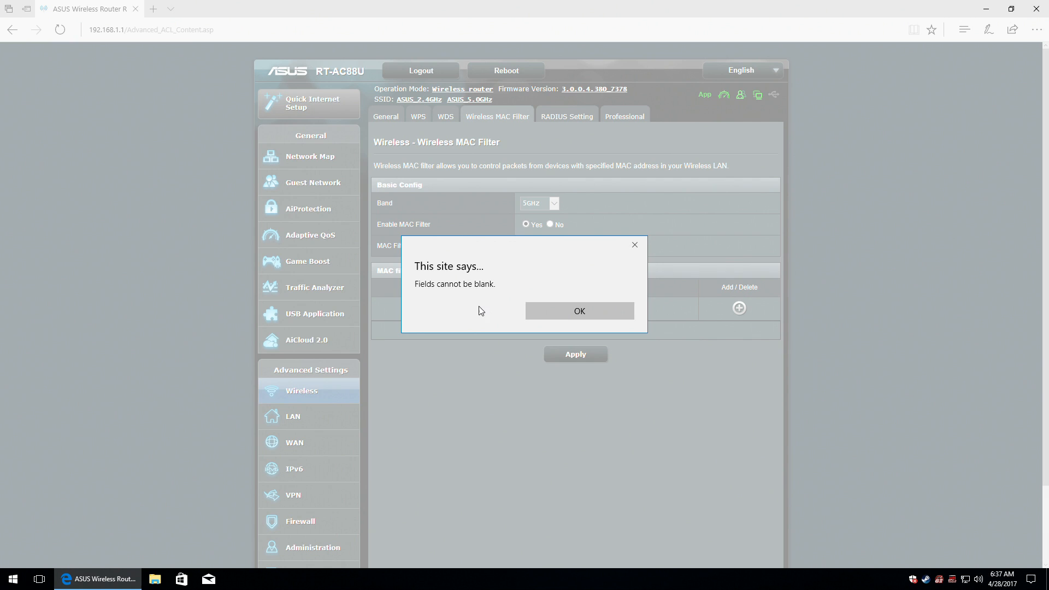
pyautogui.click(569, 311)
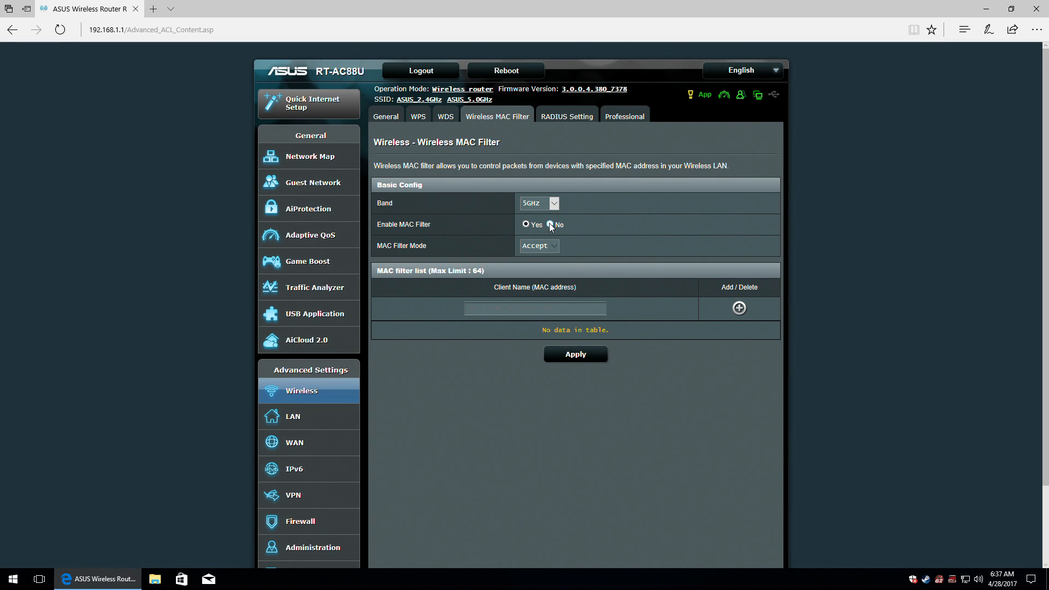
pyautogui.click(555, 243)
pyautogui.click(556, 243)
pyautogui.click(550, 225)
# Switch the MAC filter band to 2.4GHz, toggling filtering on and back to No.
pyautogui.click(553, 207)
pyautogui.click(536, 192)
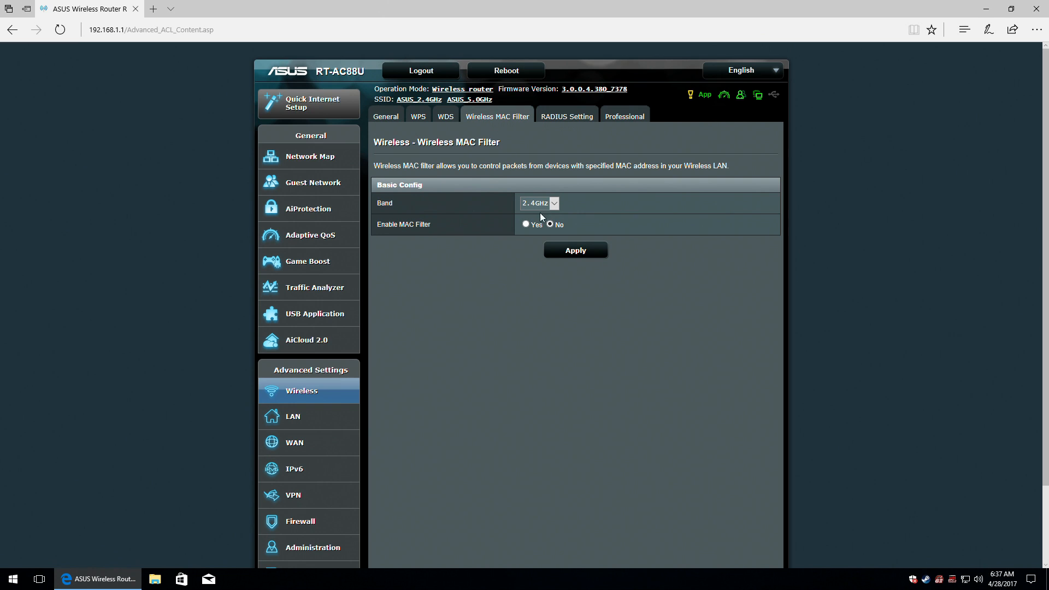
pyautogui.click(526, 224)
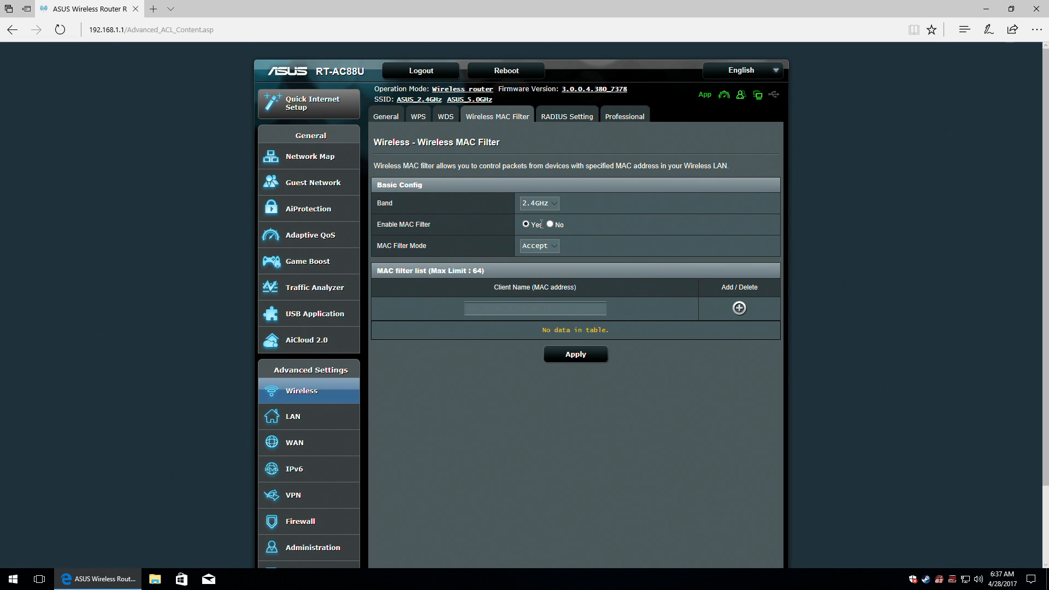
pyautogui.click(550, 225)
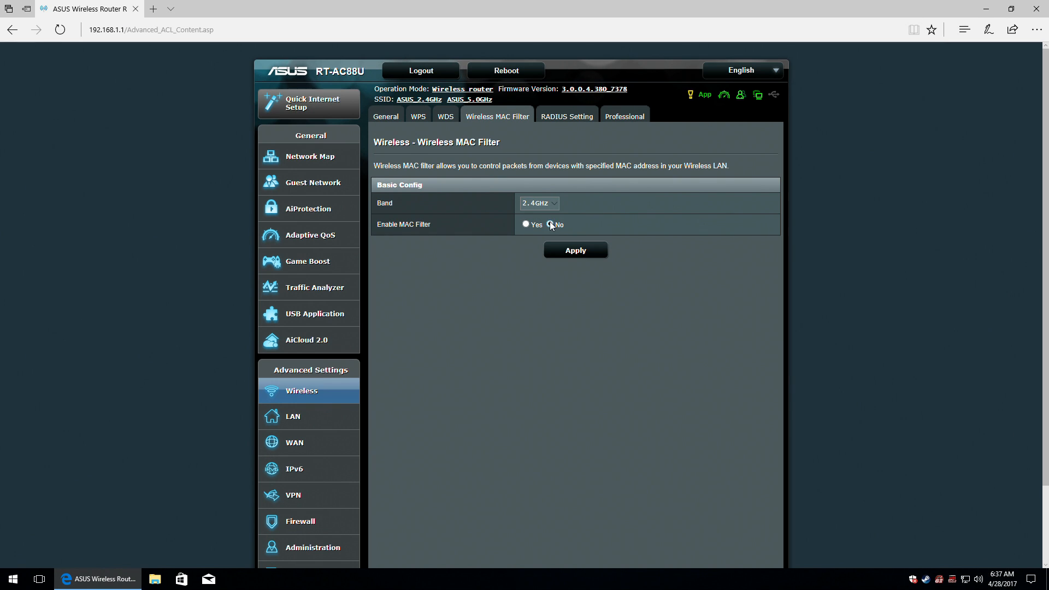
# Open RADIUS Setting on 2.4GHz, leaving Server IP Address and Connection Secret blank.
pyautogui.click(565, 120)
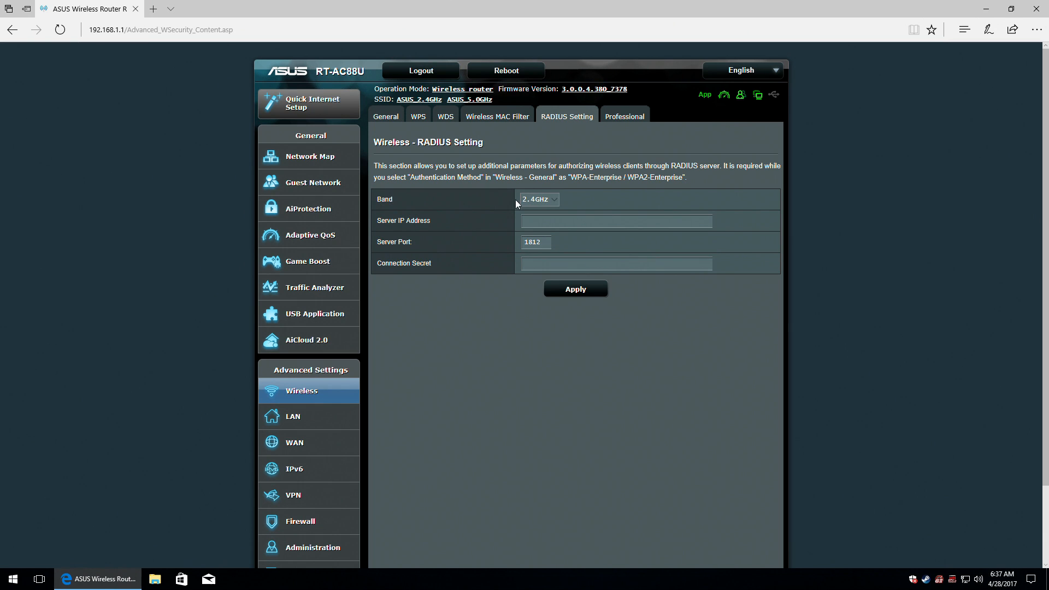
pyautogui.click(554, 200)
pyautogui.click(555, 199)
pyautogui.click(557, 223)
pyautogui.click(557, 262)
# In Professional settings, keep the 2.4GHz band and set Enable wireless scheduler to Yes.
pyautogui.click(624, 116)
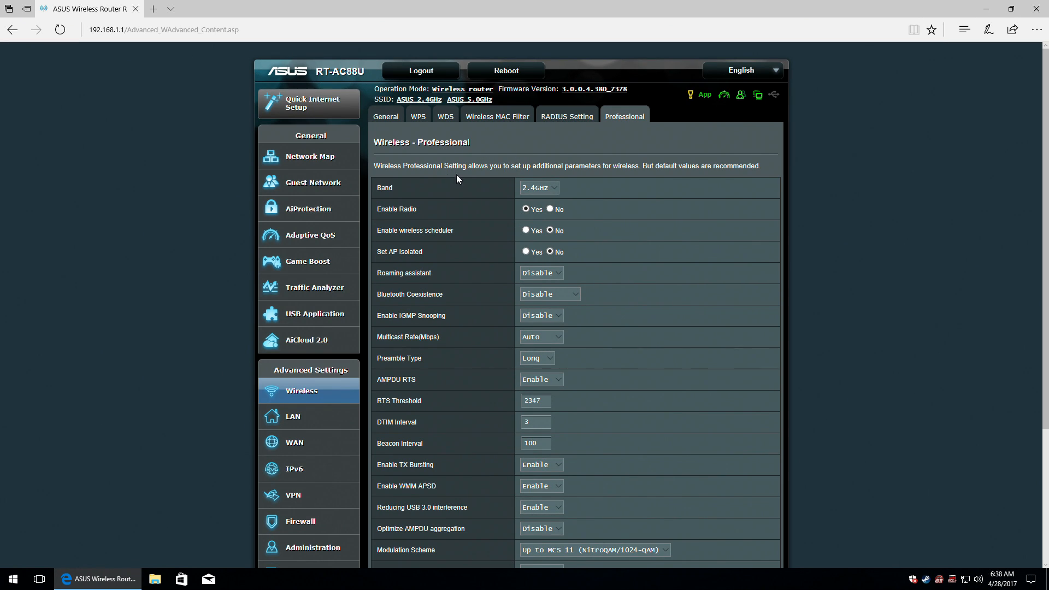
pyautogui.click(551, 188)
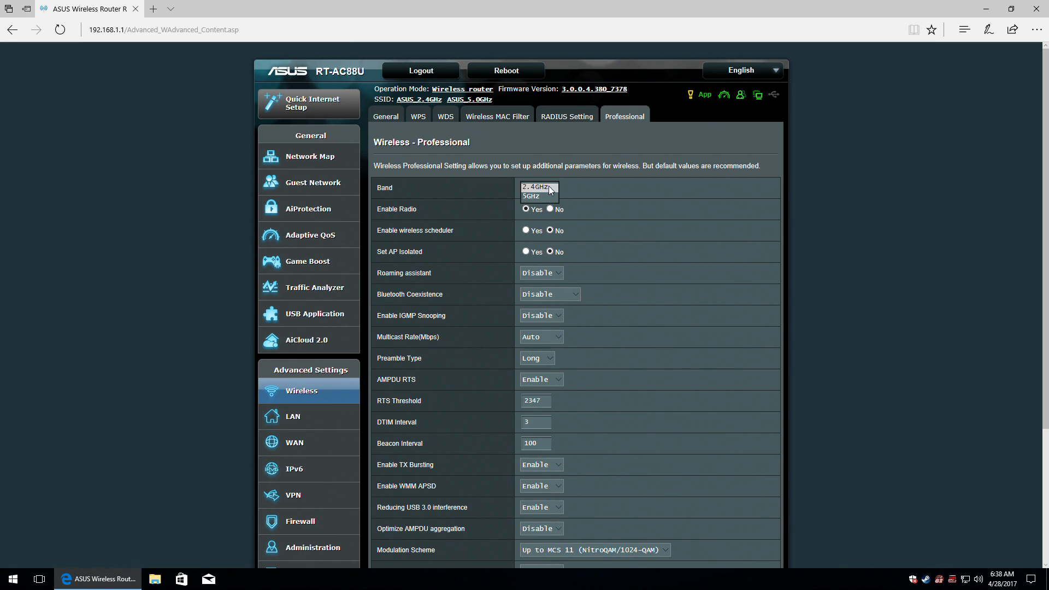
pyautogui.click(538, 188)
pyautogui.click(596, 188)
pyautogui.scroll(-3, 493, 158)
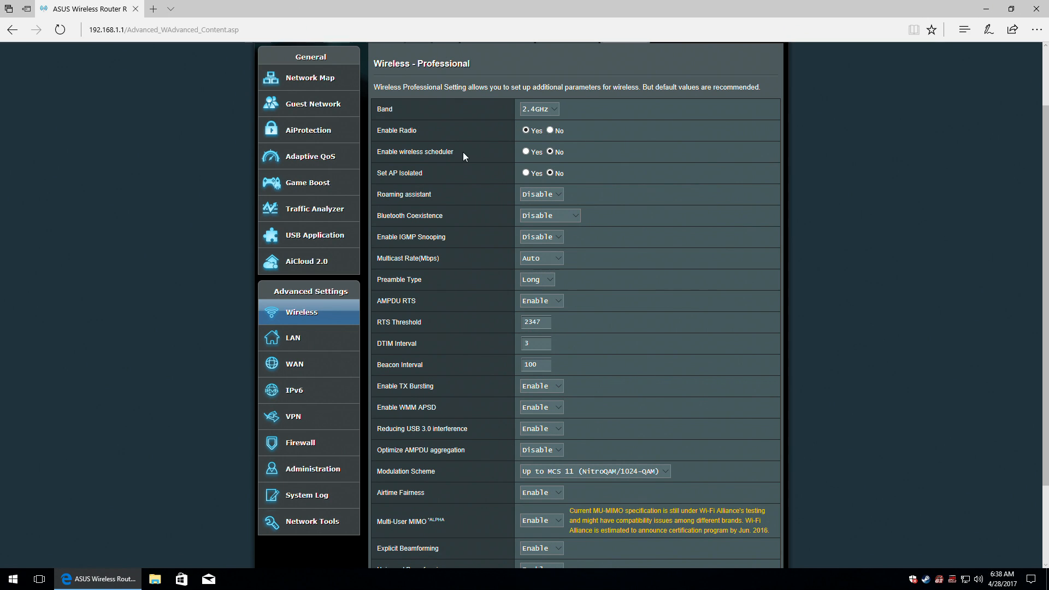
pyautogui.click(526, 151)
# Schedule Wi-Fi to be denied every day from 10:00 to 24:00 and confirm with OK.
pyautogui.click(592, 153)
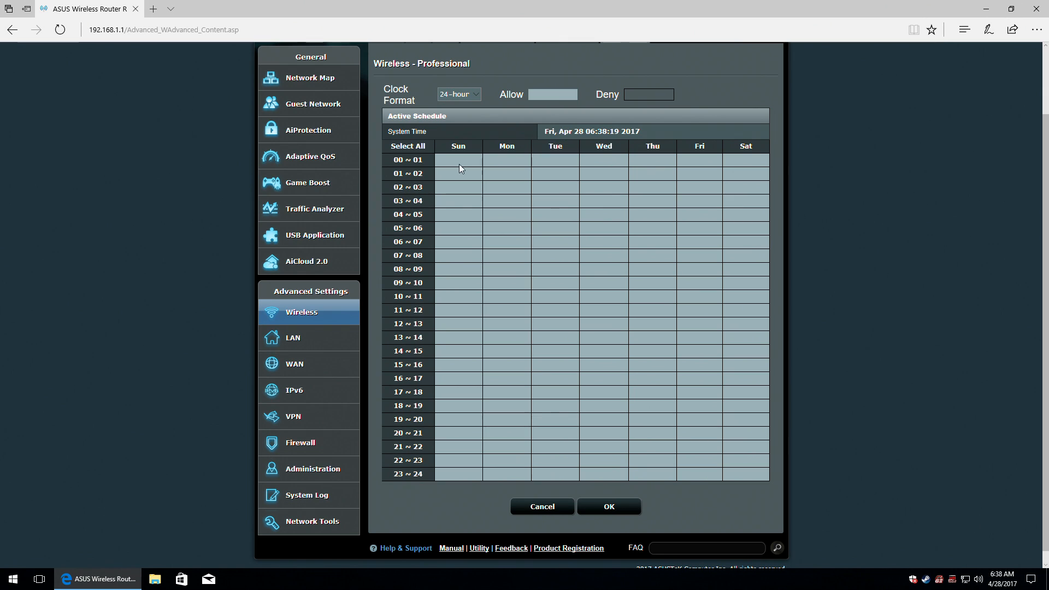
pyautogui.click(408, 173)
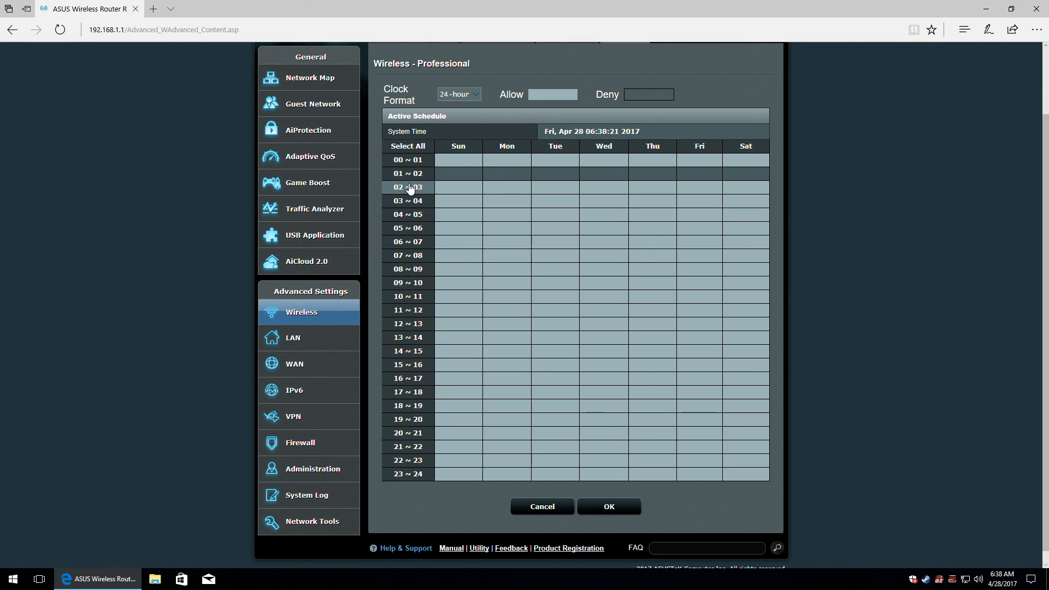
pyautogui.click(410, 228)
pyautogui.click(408, 310)
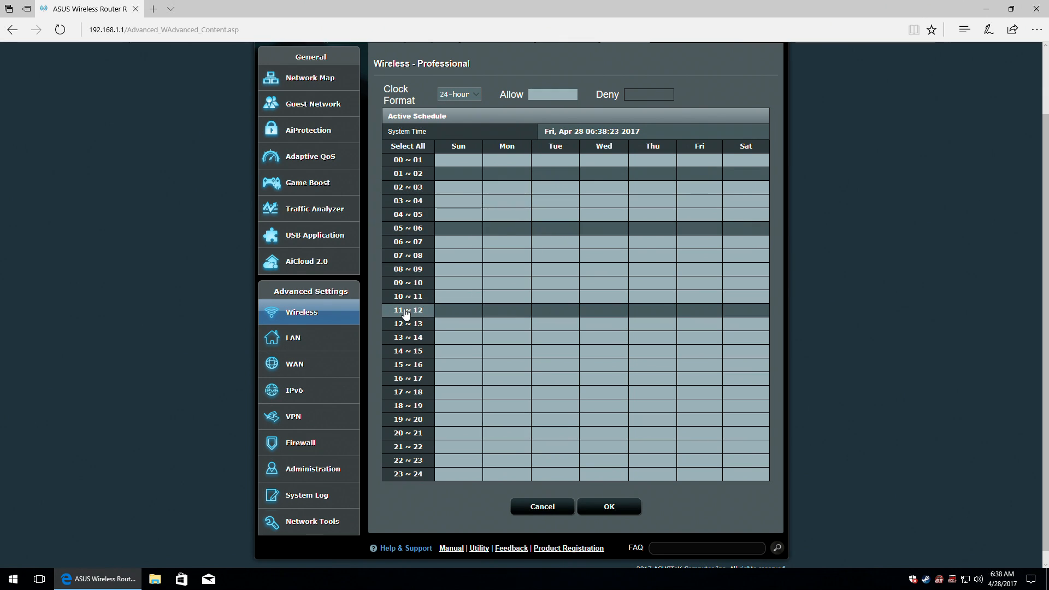
pyautogui.click(410, 391)
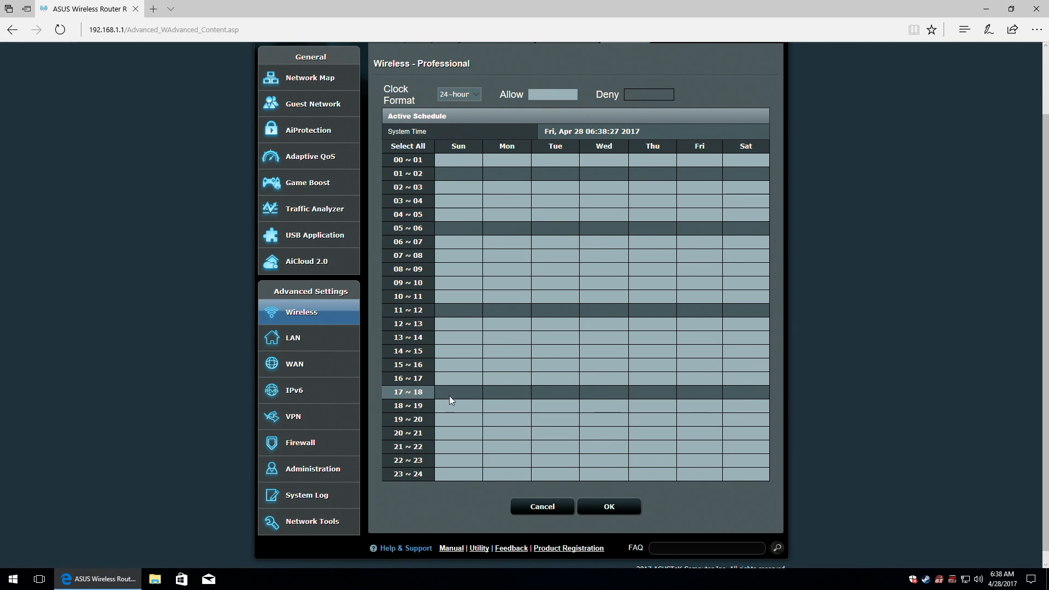
pyautogui.click(401, 175)
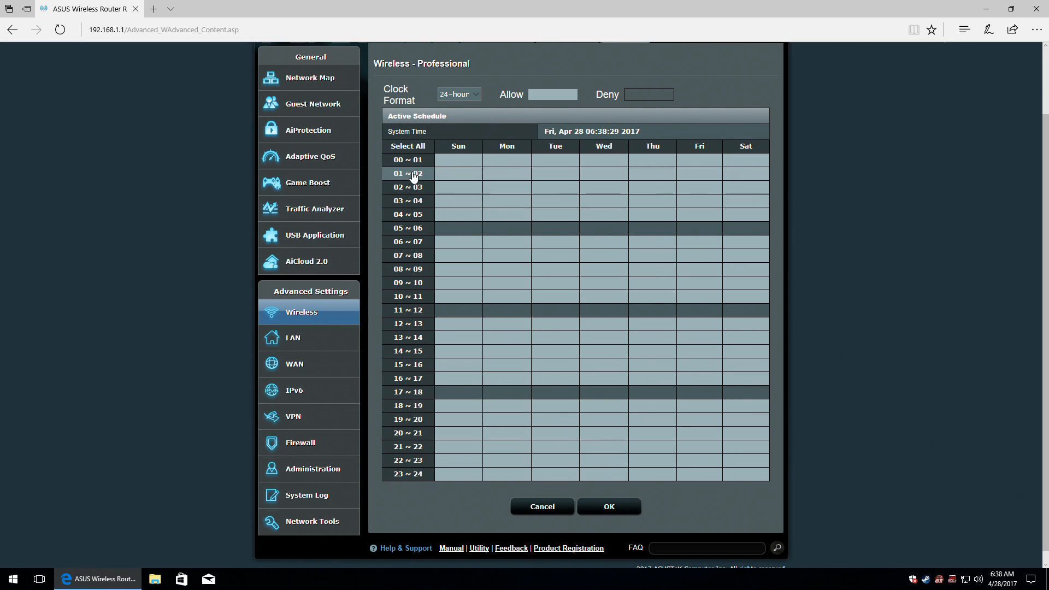
pyautogui.click(412, 228)
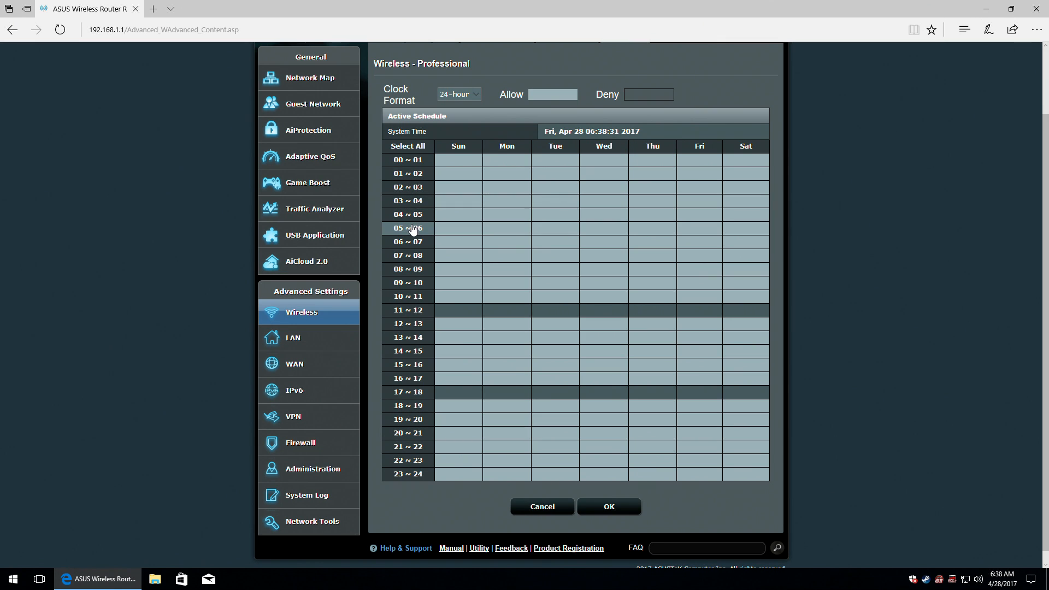
pyautogui.moveTo(416, 301); pyautogui.dragTo(411, 474)
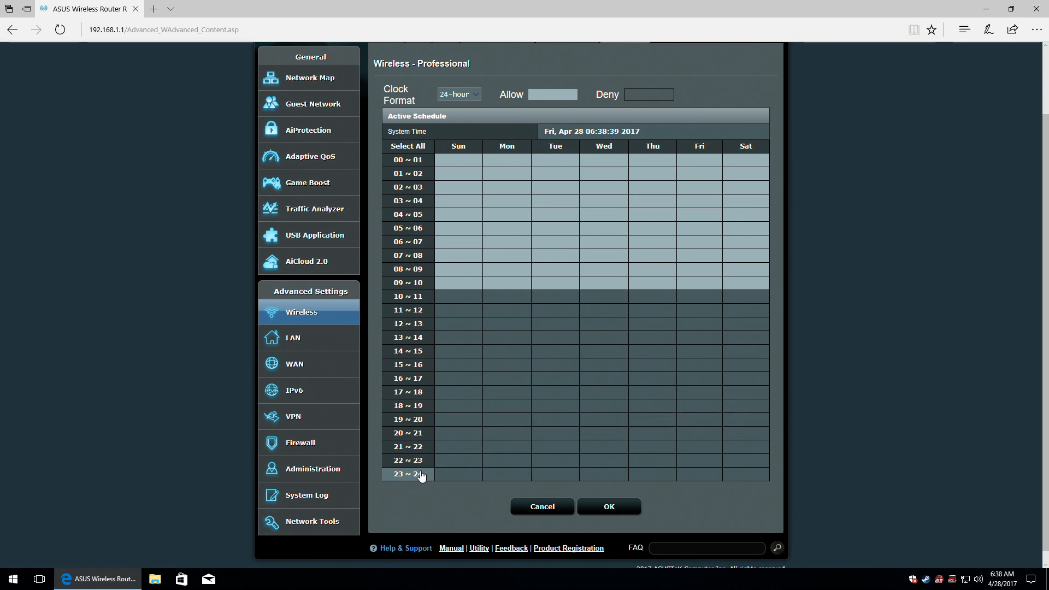
pyautogui.click(607, 506)
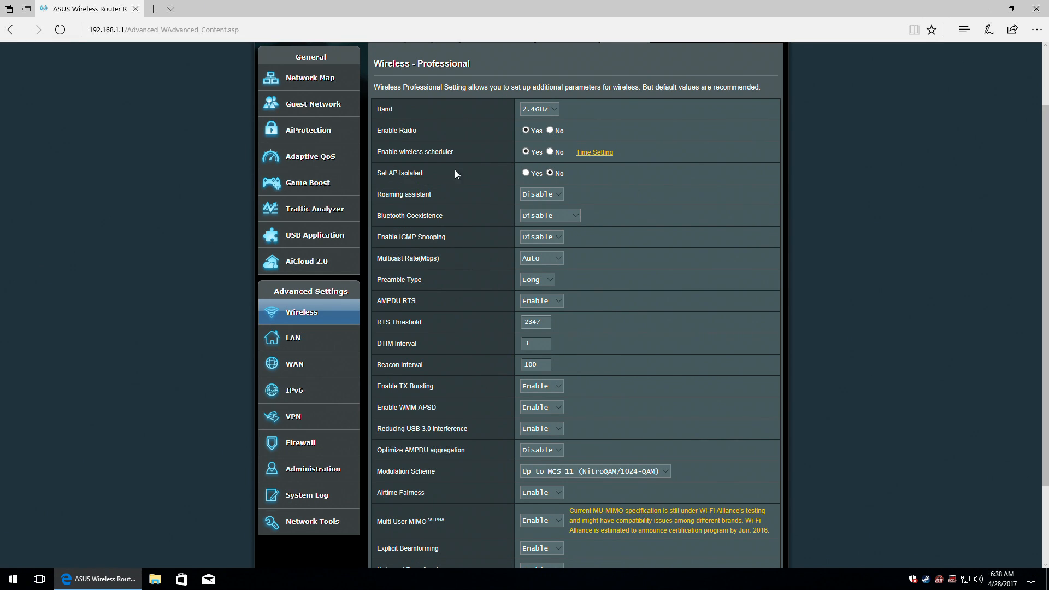
pyautogui.click(411, 173)
pyautogui.click(426, 198)
pyautogui.click(543, 196)
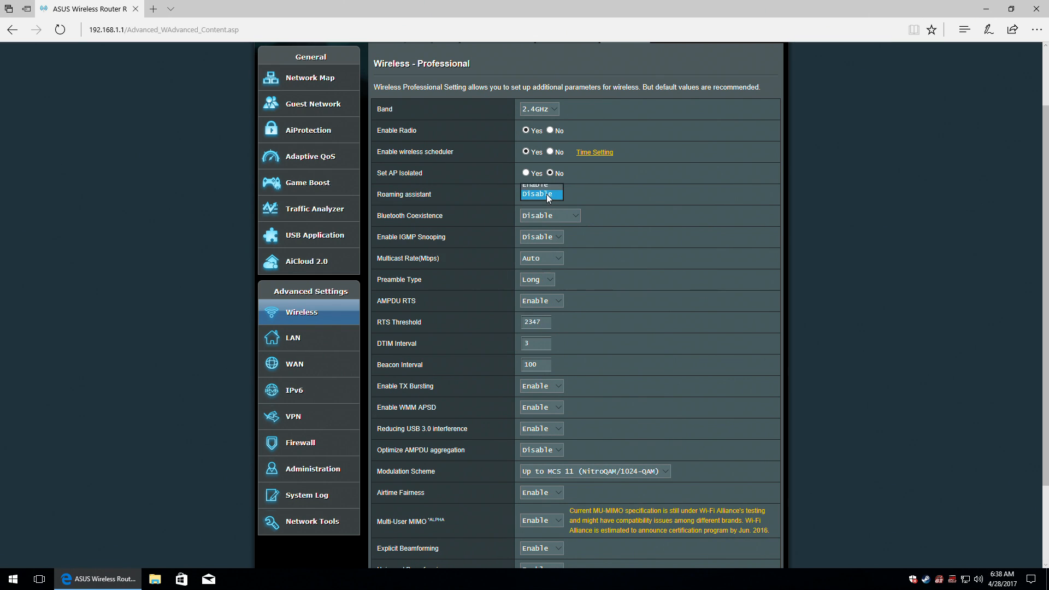
pyautogui.click(424, 219)
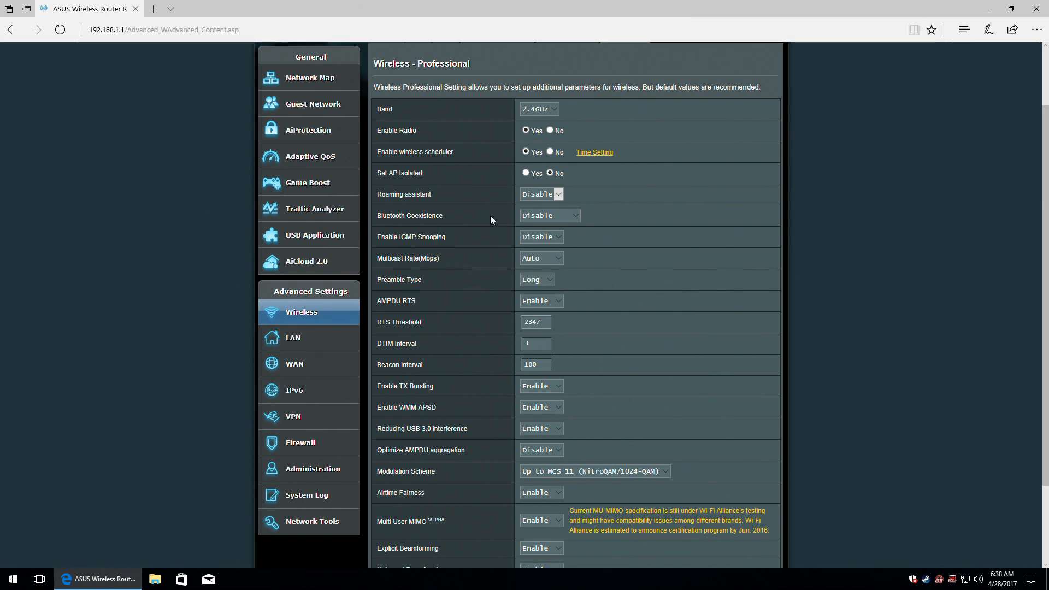
pyautogui.click(538, 216)
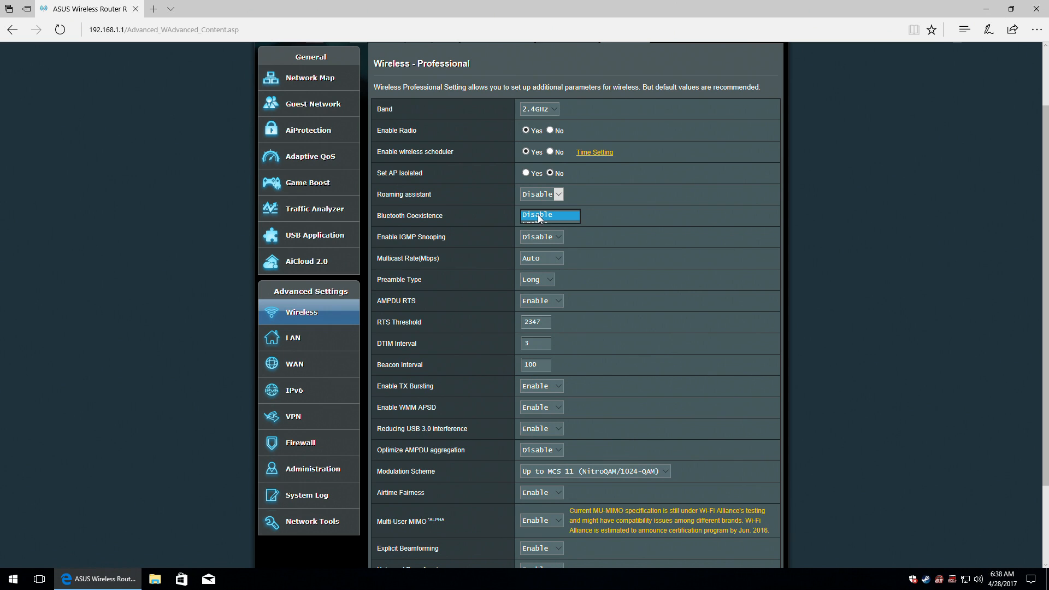
pyautogui.click(417, 238)
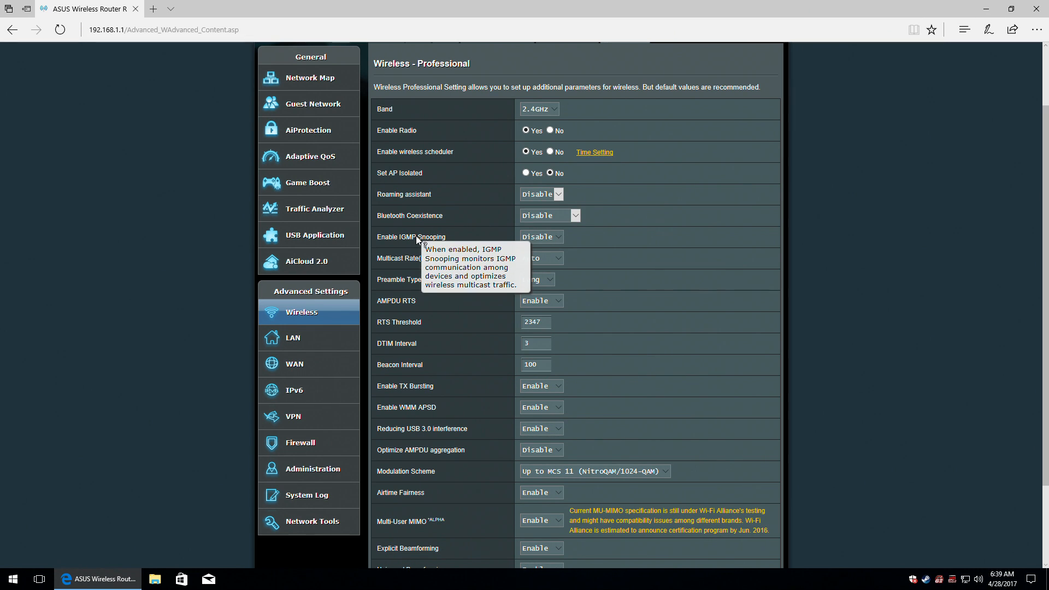
pyautogui.click(550, 237)
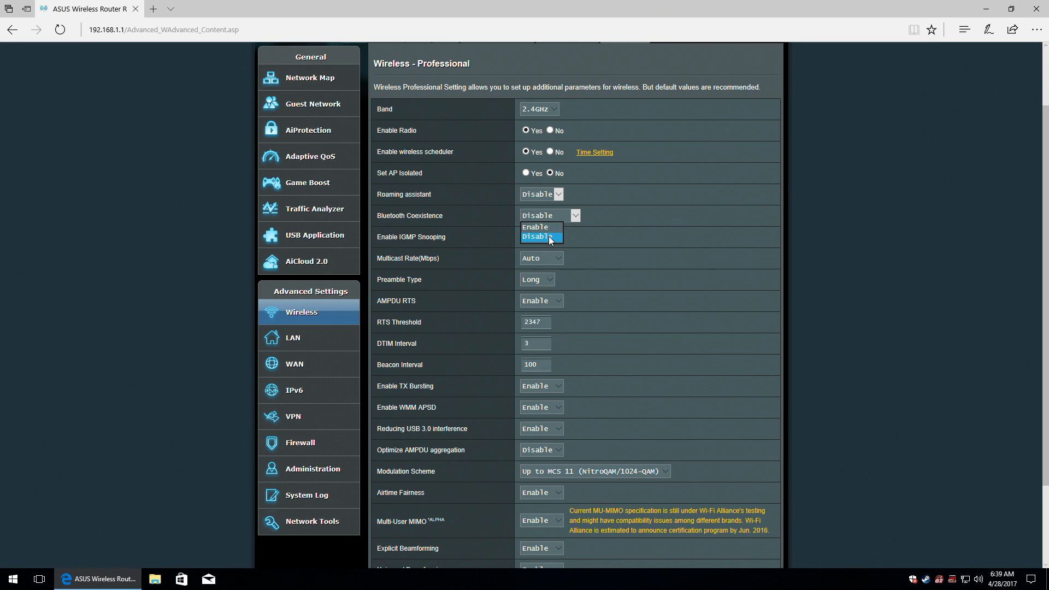
pyautogui.click(409, 260)
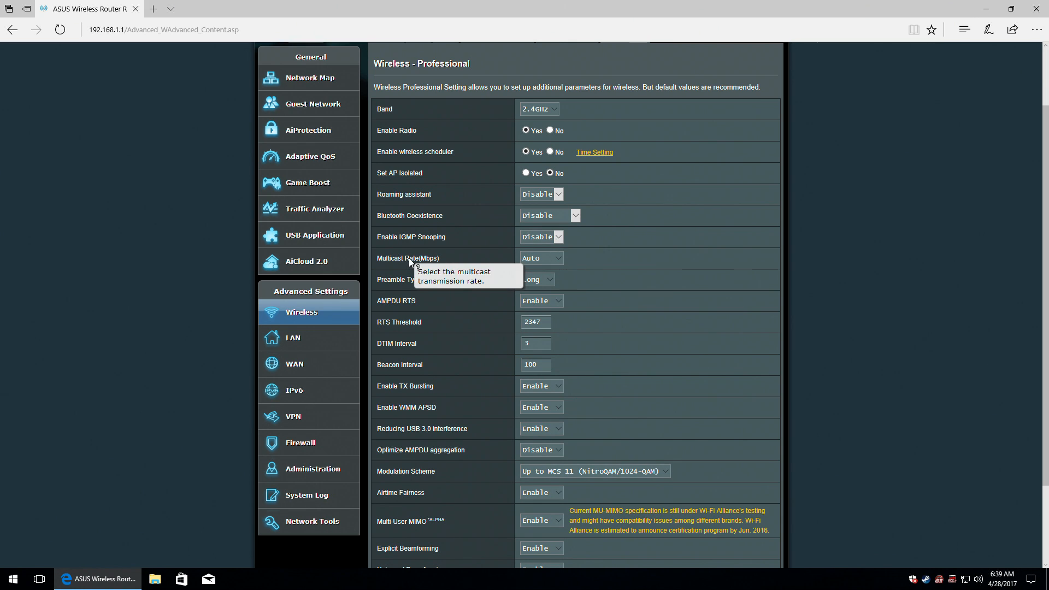
pyautogui.click(554, 259)
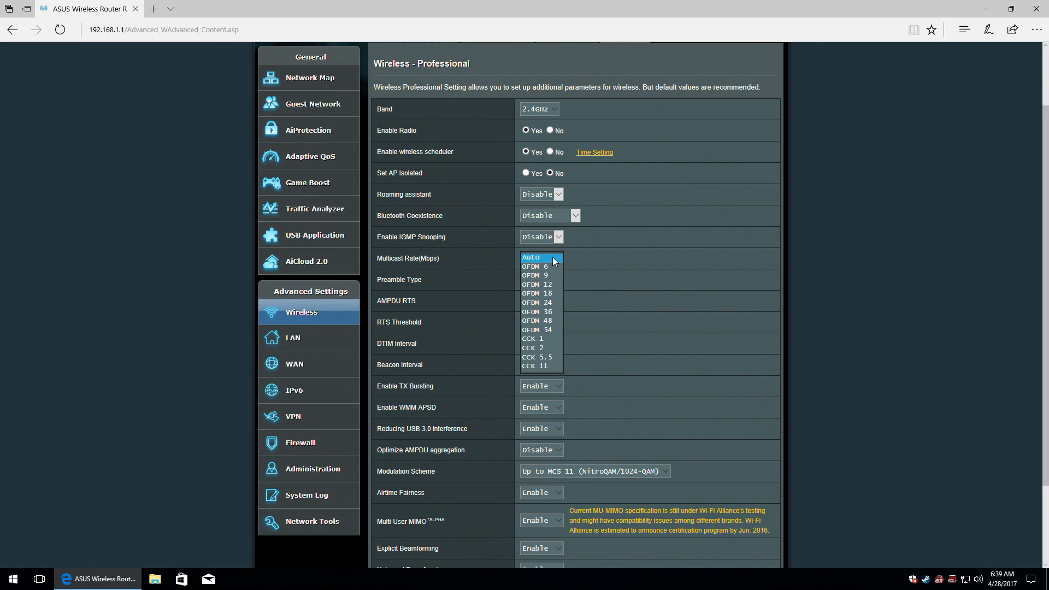
pyautogui.click(553, 258)
pyautogui.click(448, 283)
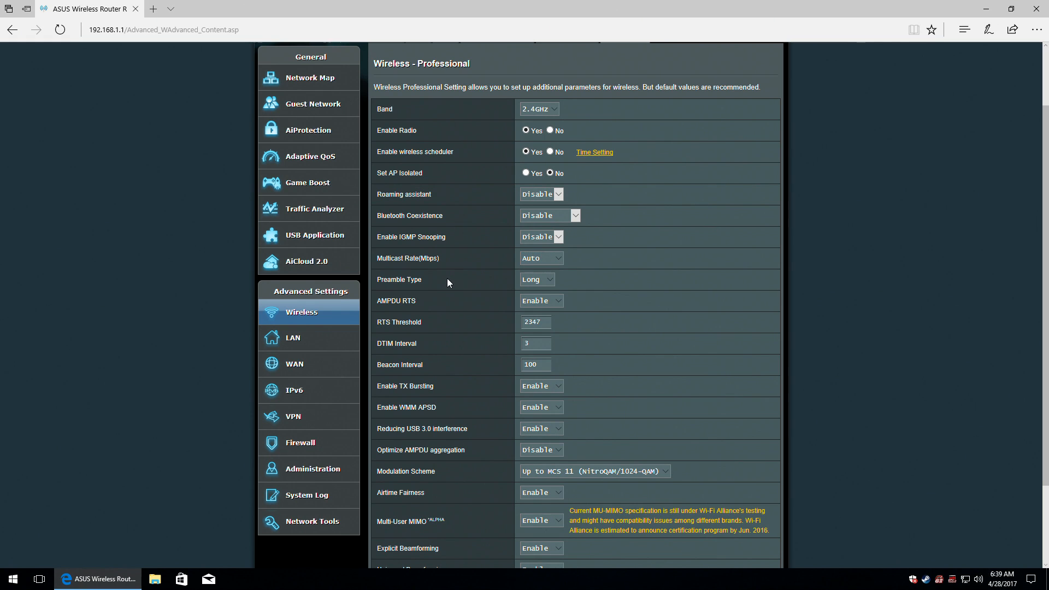
pyautogui.click(392, 280)
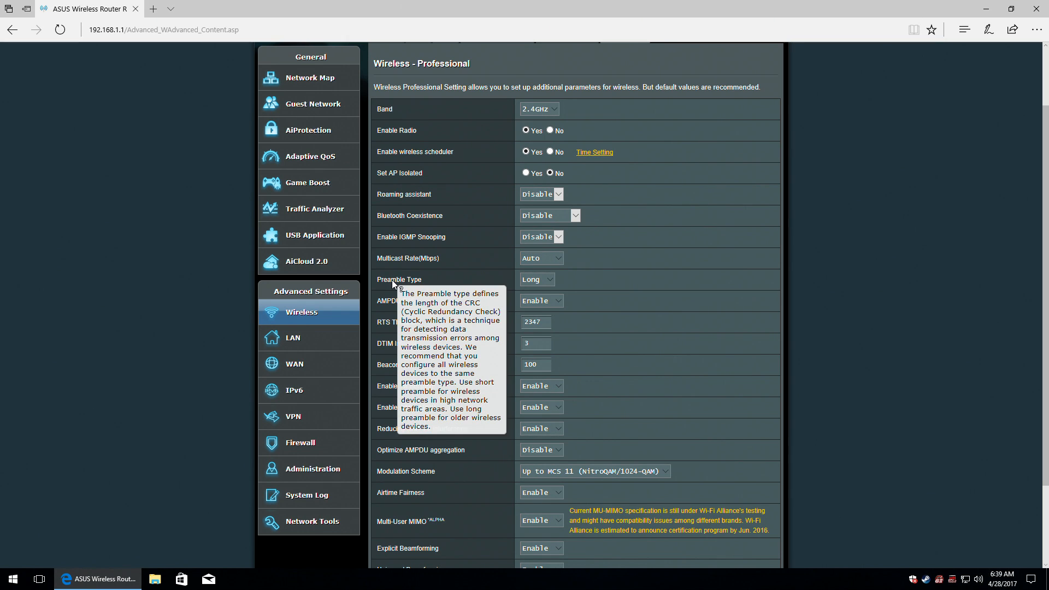
pyautogui.click(541, 280)
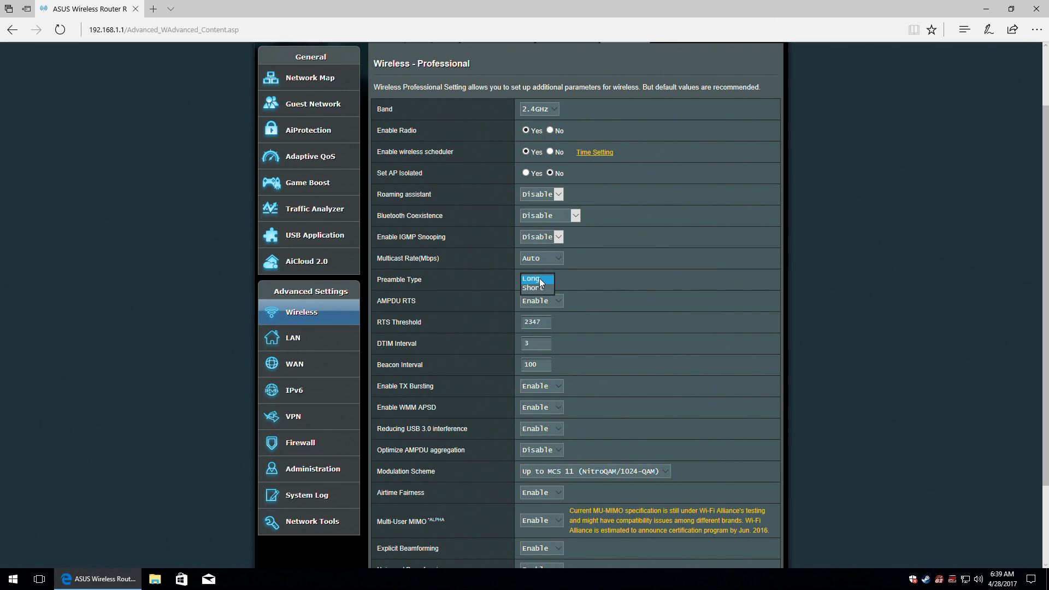
pyautogui.click(389, 305)
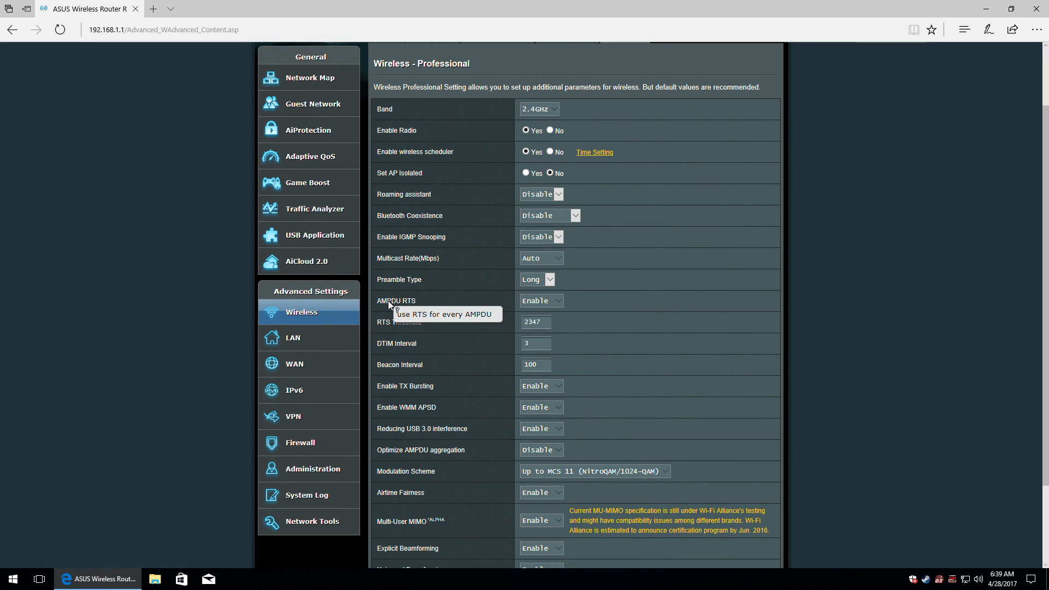
pyautogui.click(556, 301)
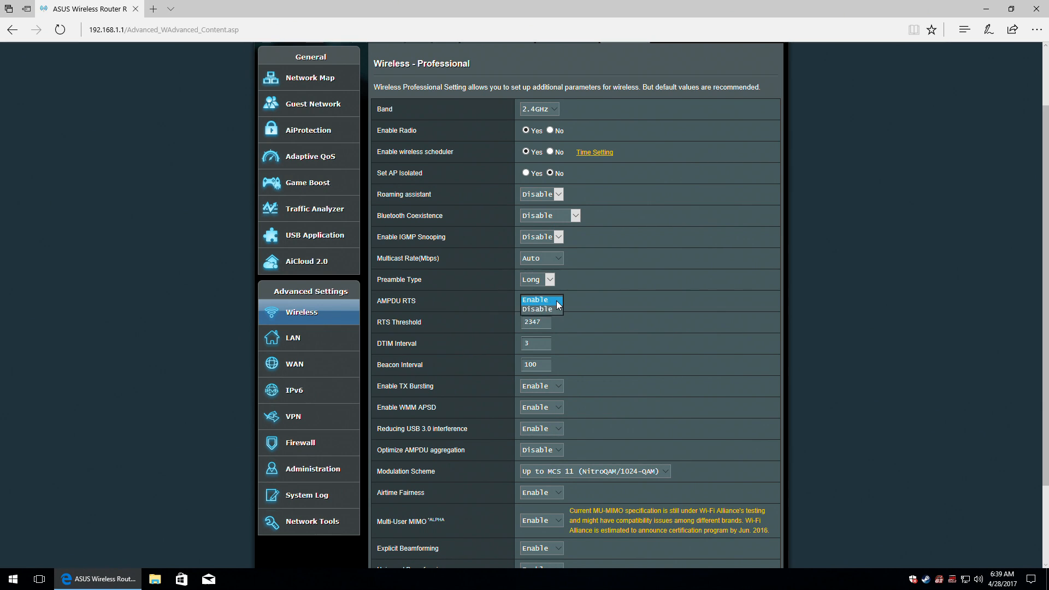
pyautogui.click(392, 322)
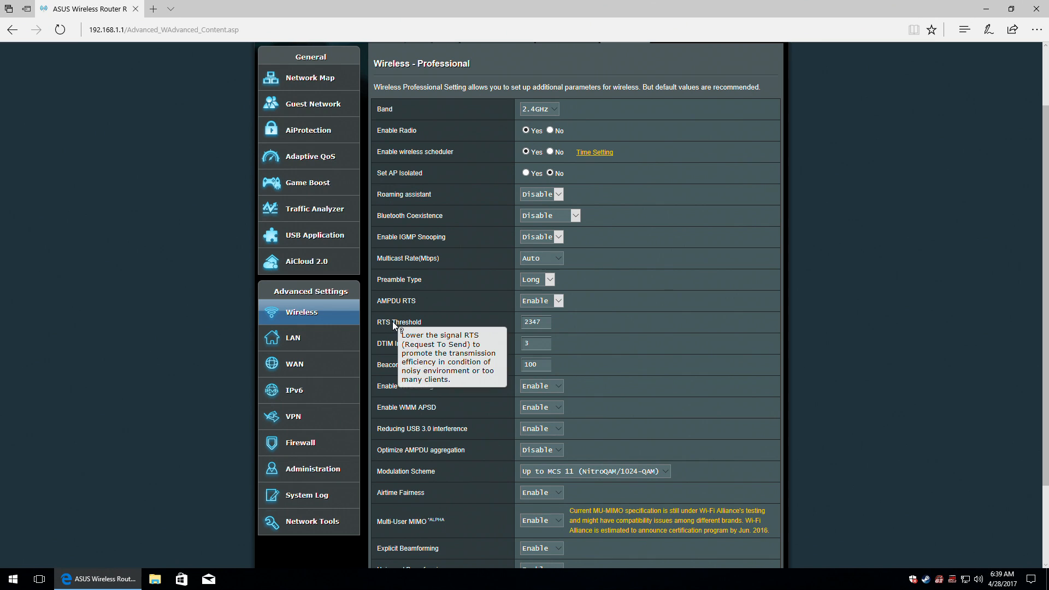
pyautogui.click(547, 322)
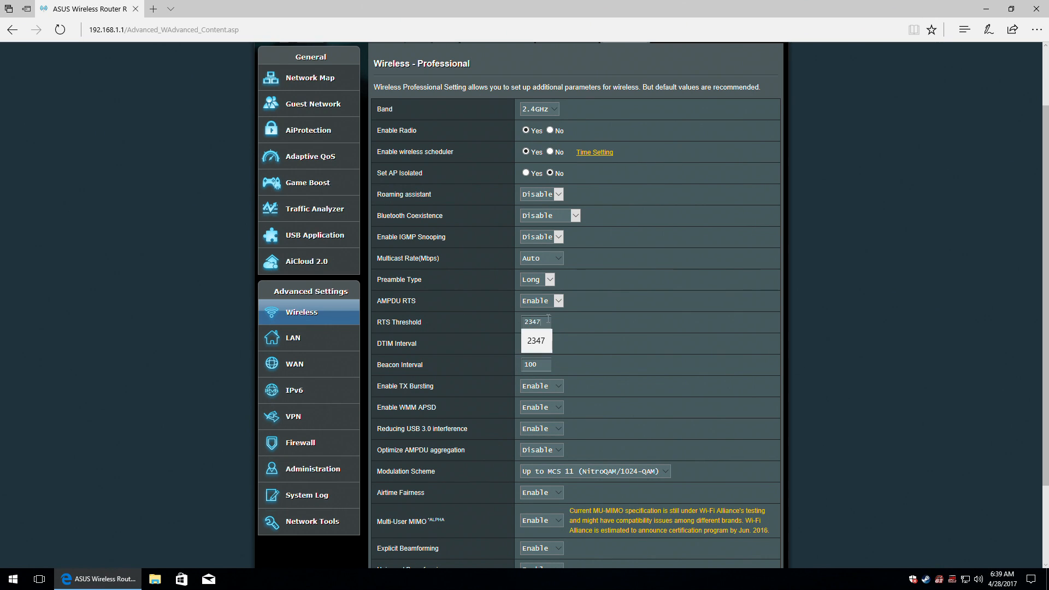
pyautogui.click(405, 342)
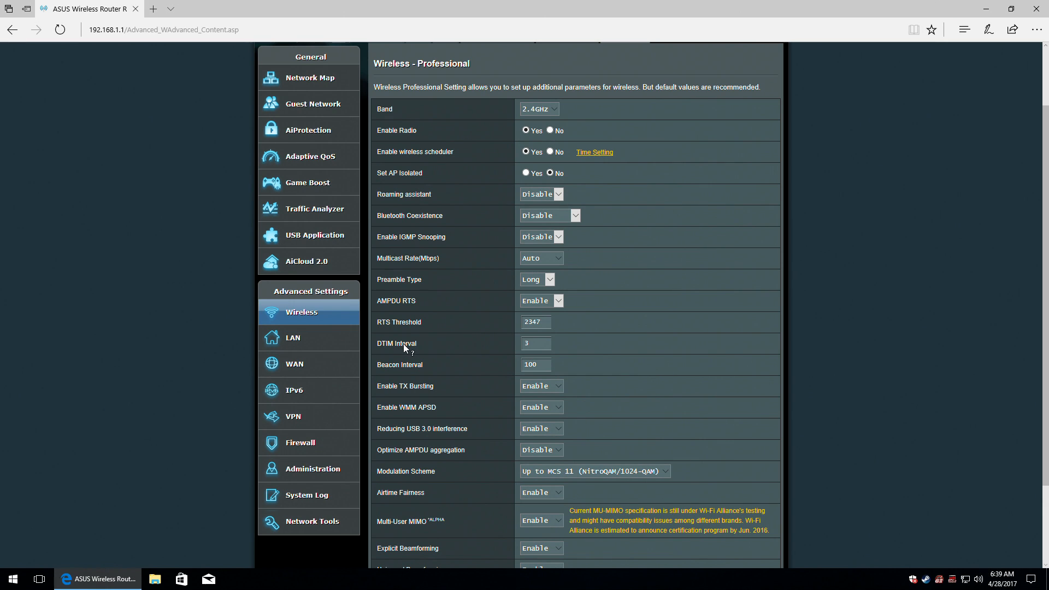
pyautogui.click(540, 343)
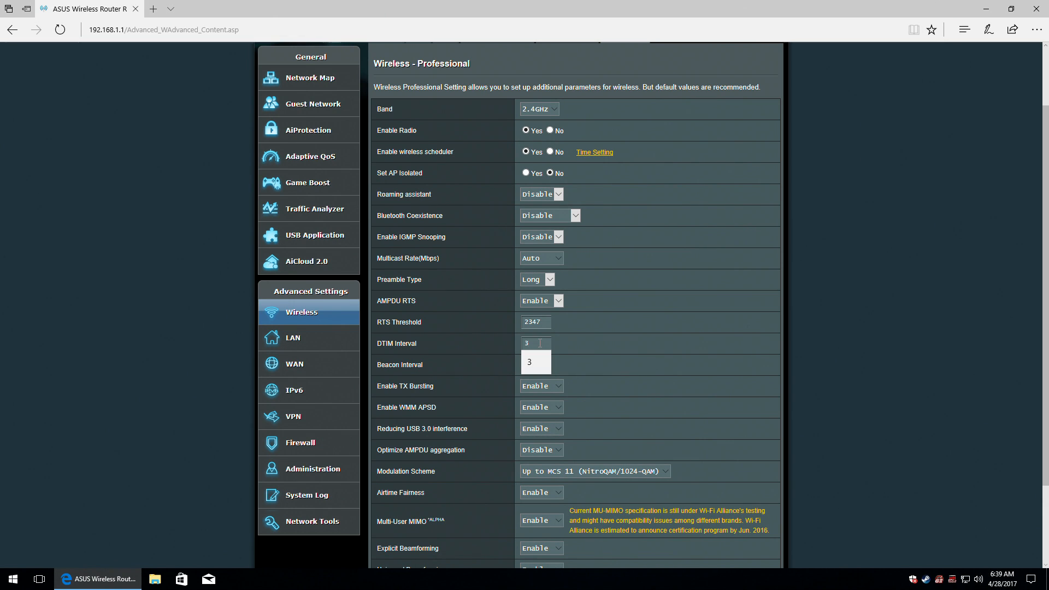
pyautogui.click(407, 368)
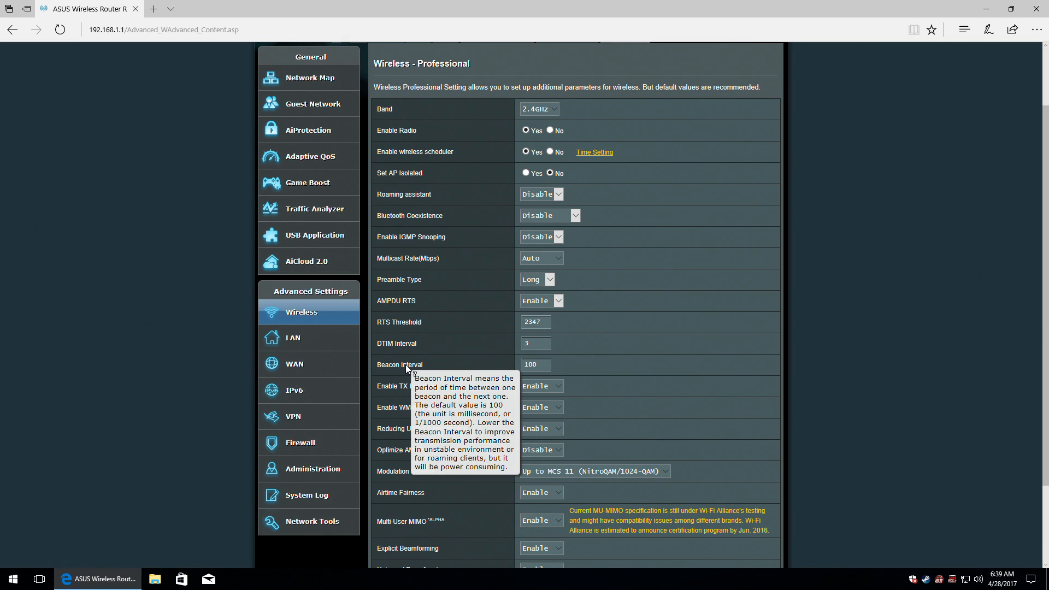
pyautogui.click(538, 365)
pyautogui.click(411, 386)
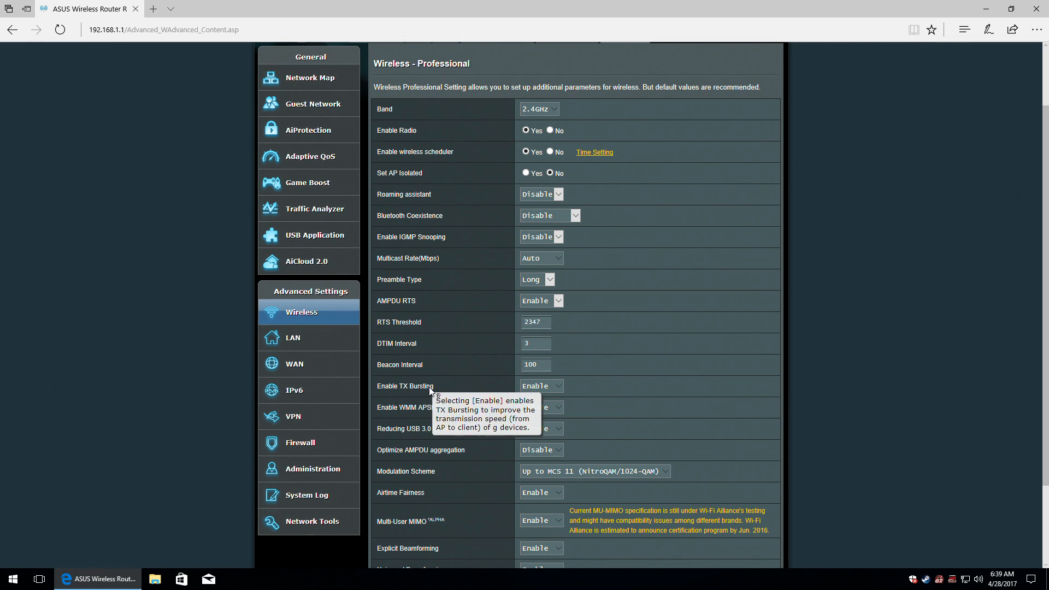
pyautogui.click(540, 385)
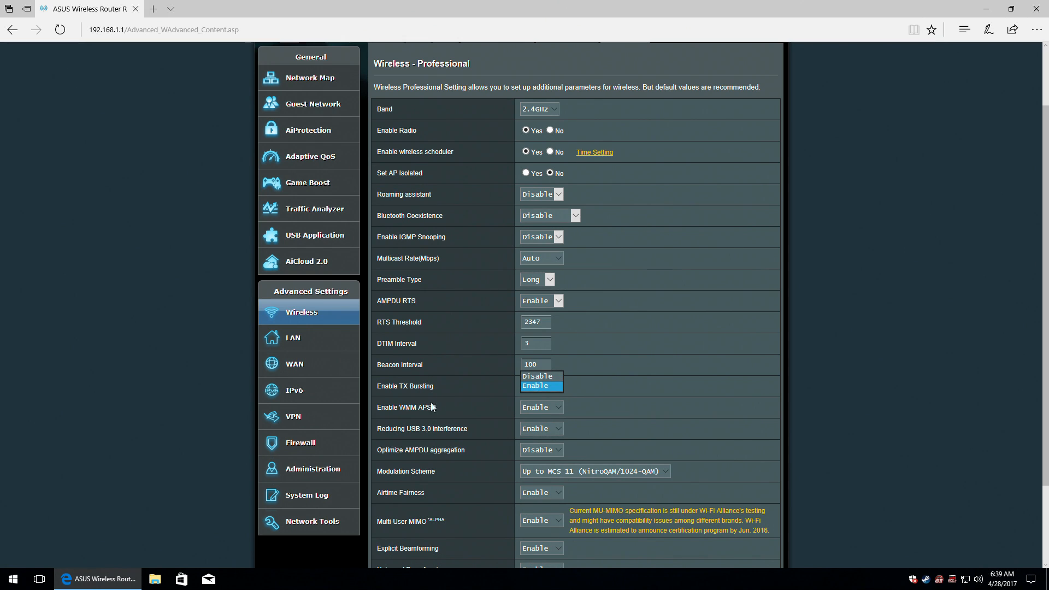
pyautogui.click(411, 409)
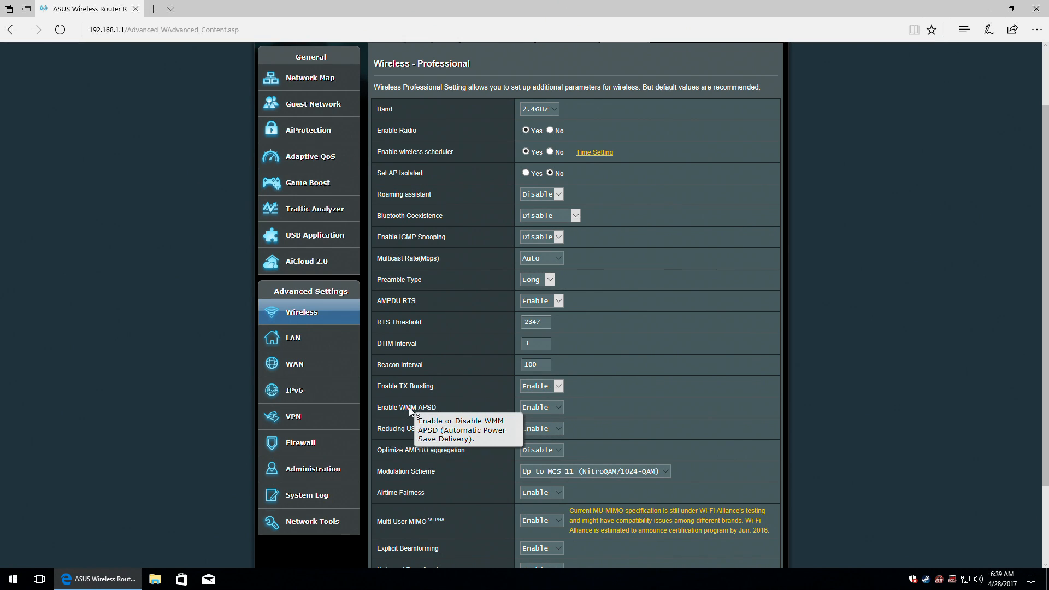
pyautogui.click(552, 409)
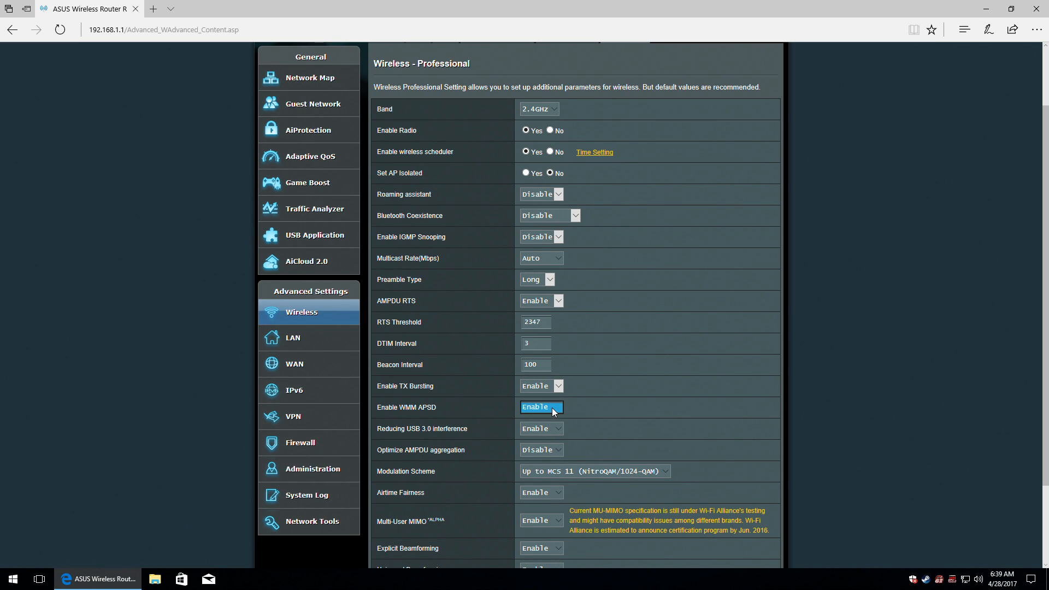
pyautogui.click(425, 428)
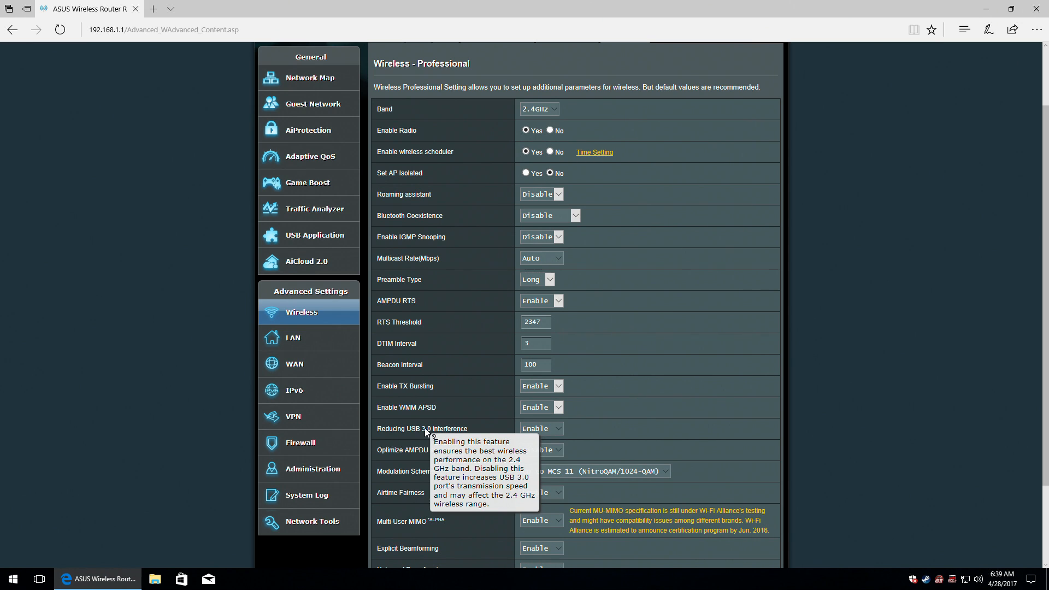
pyautogui.click(560, 429)
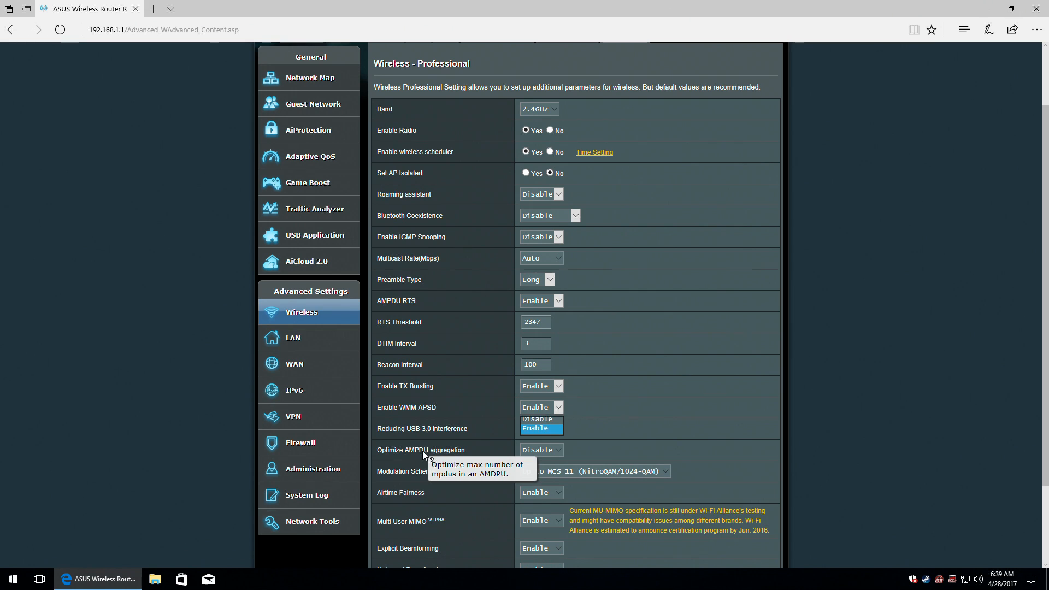
pyautogui.click(452, 455)
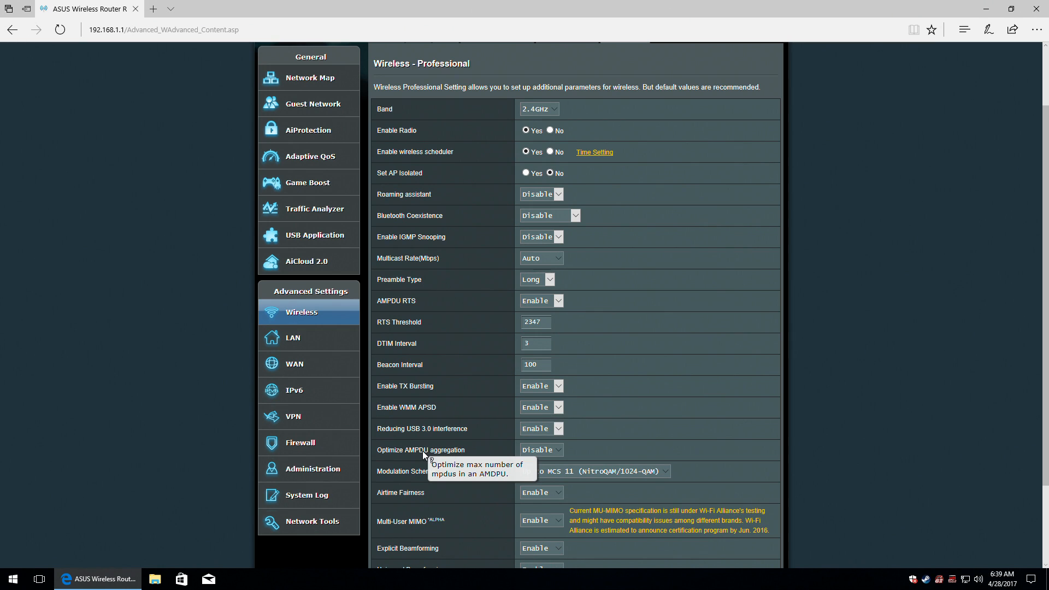
pyautogui.click(558, 450)
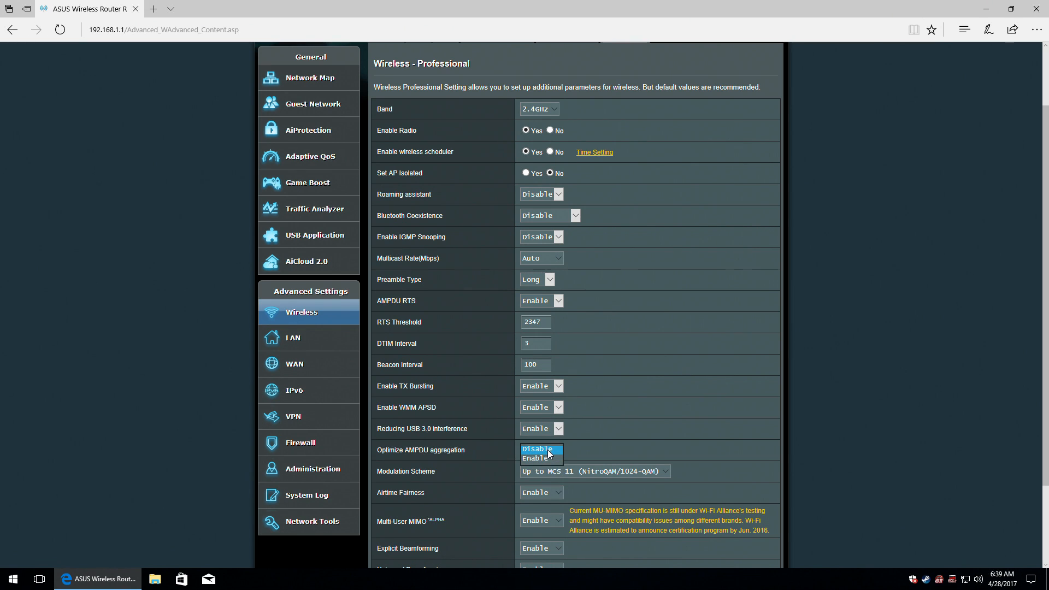
pyautogui.click(402, 473)
pyautogui.click(575, 473)
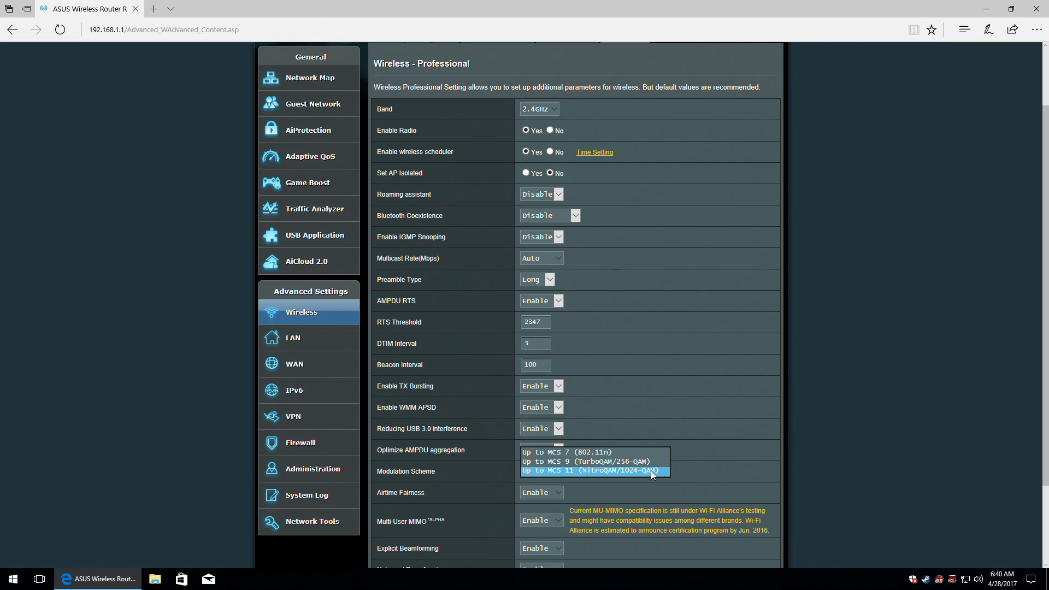
pyautogui.click(392, 493)
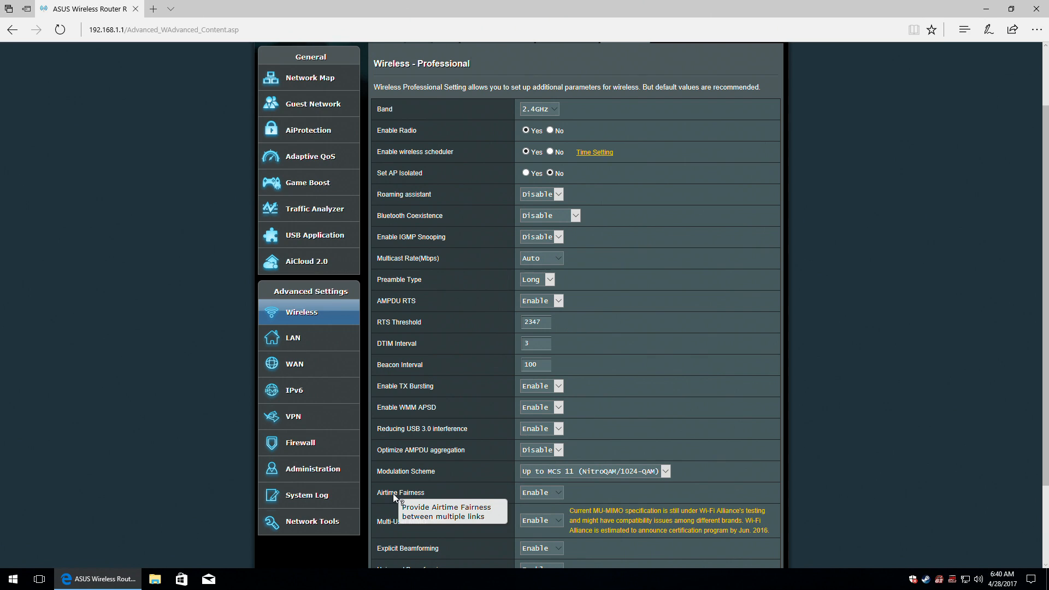
pyautogui.click(548, 491)
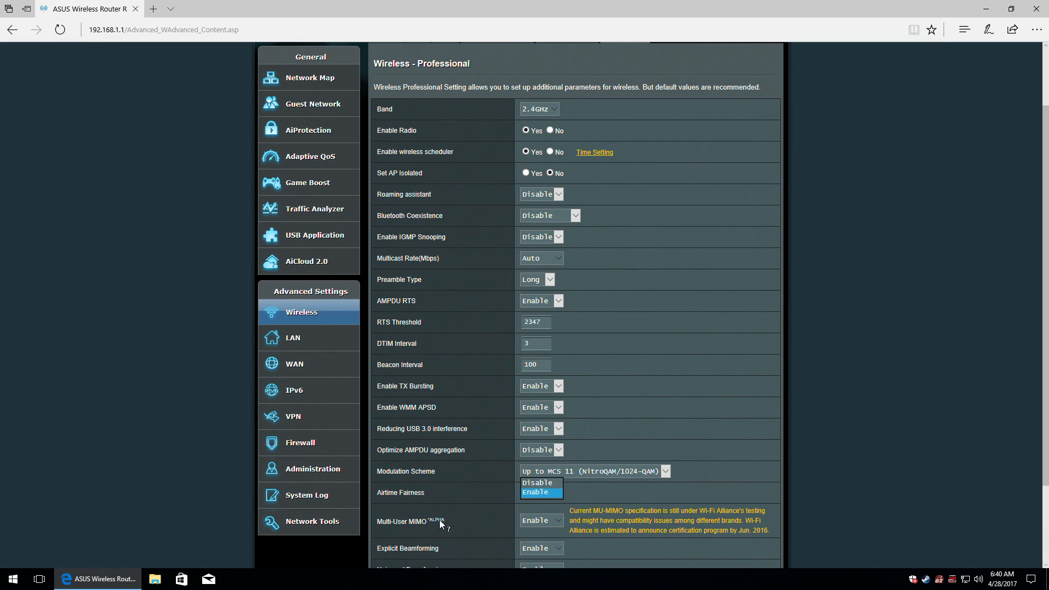
pyautogui.click(420, 523)
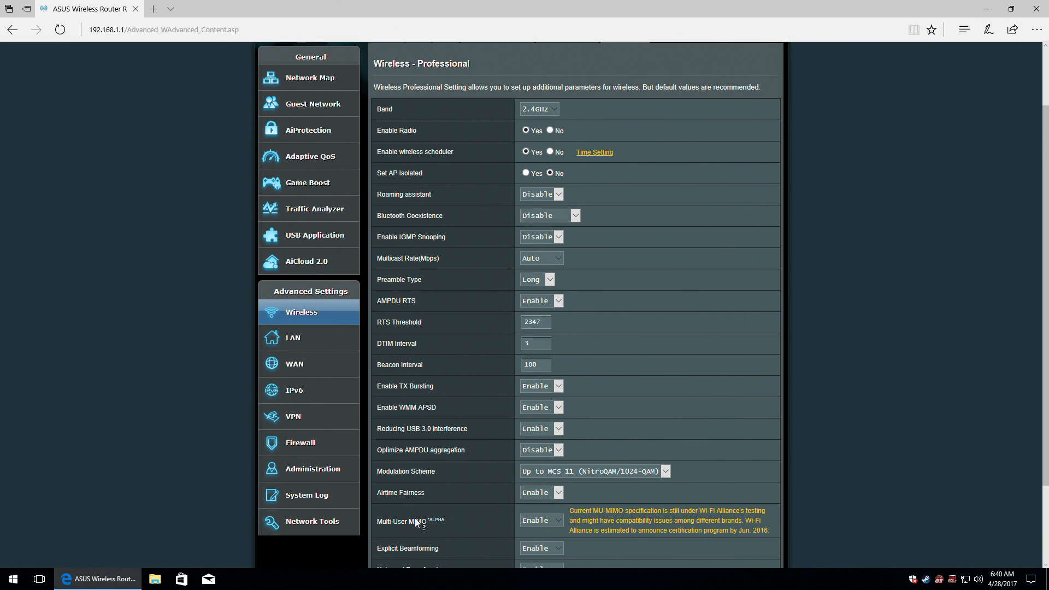
# Read the MU-MIMO compatibility warning and keep Multi-User MIMO enabled.
pyautogui.scroll(-2, 420, 523)
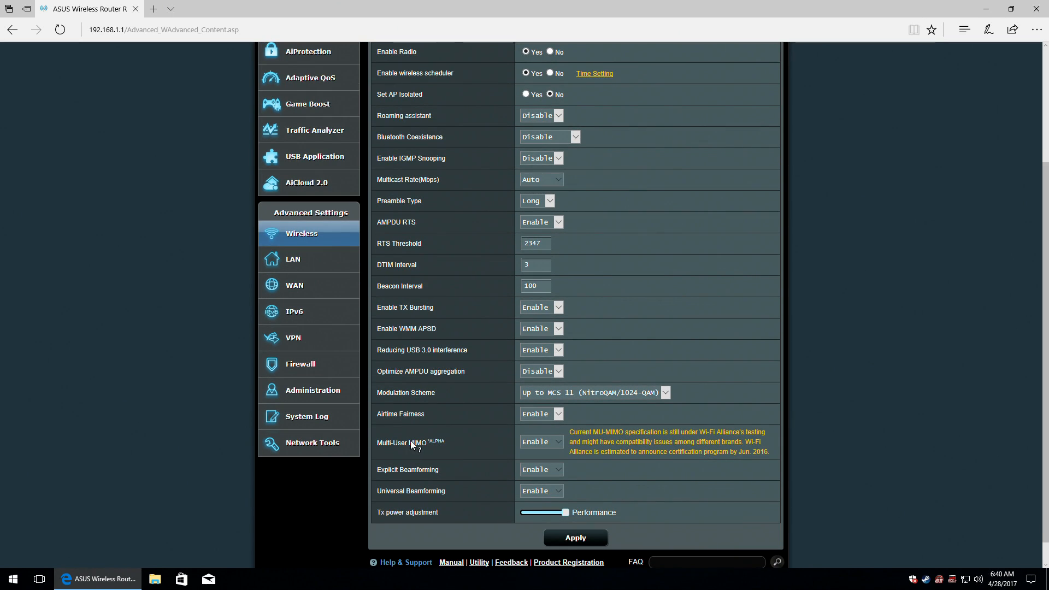
pyautogui.moveTo(578, 429); pyautogui.dragTo(779, 452)
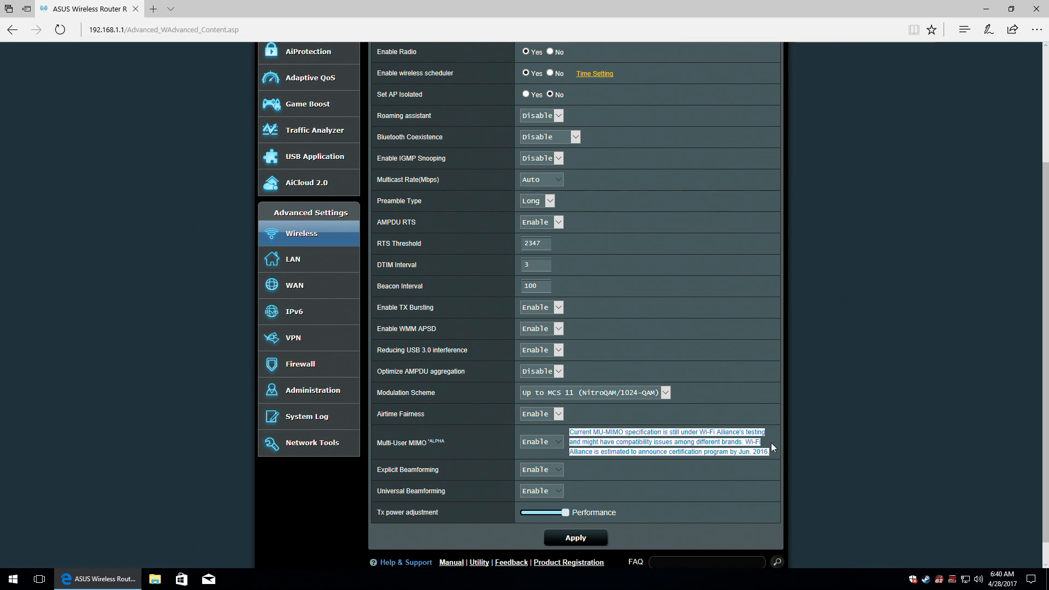
pyautogui.click(571, 451)
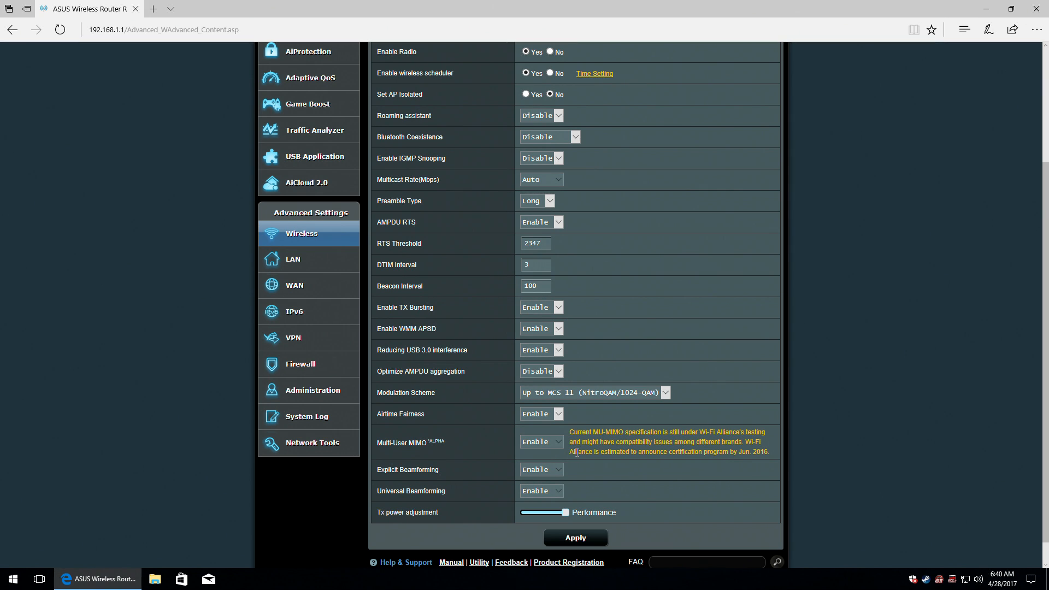
pyautogui.click(551, 441)
pyautogui.click(550, 442)
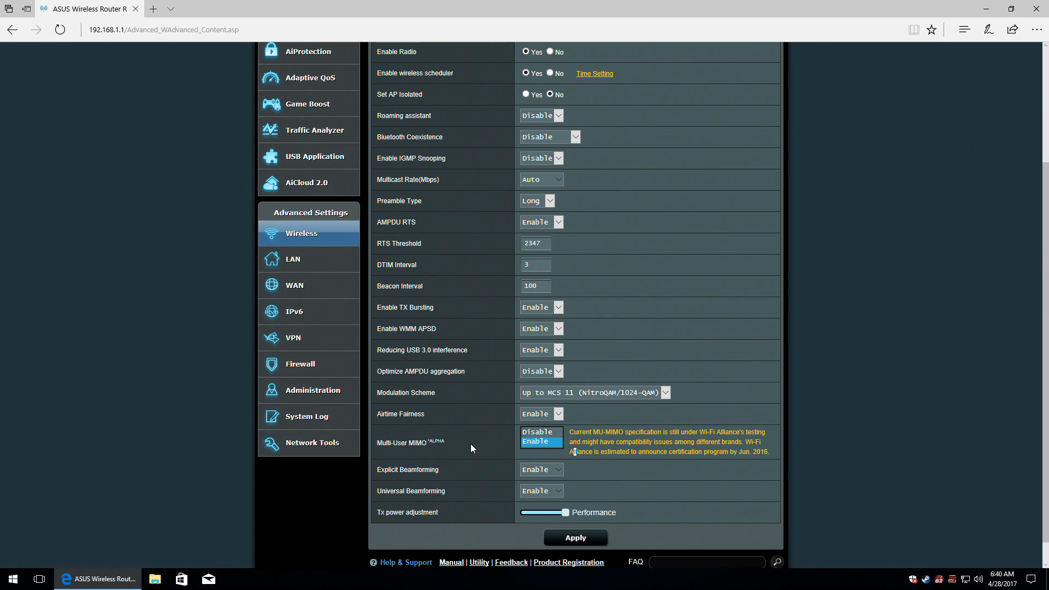
# Keep Explicit Beamforming on Enable and Tx power at Performance, then apply the 2.4GHz settings.
pyautogui.click(395, 469)
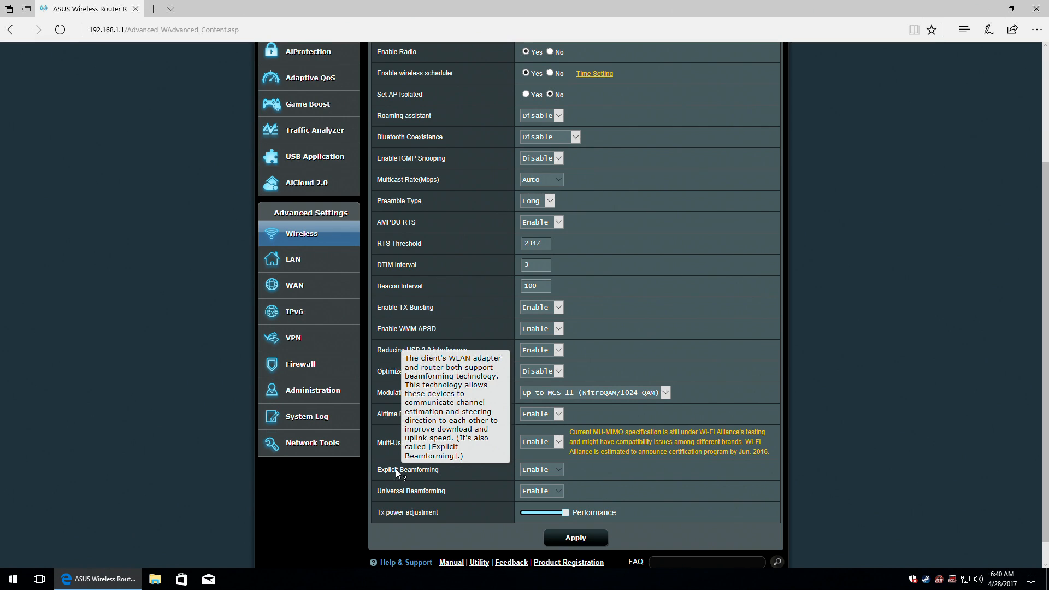
pyautogui.click(554, 469)
pyautogui.click(554, 470)
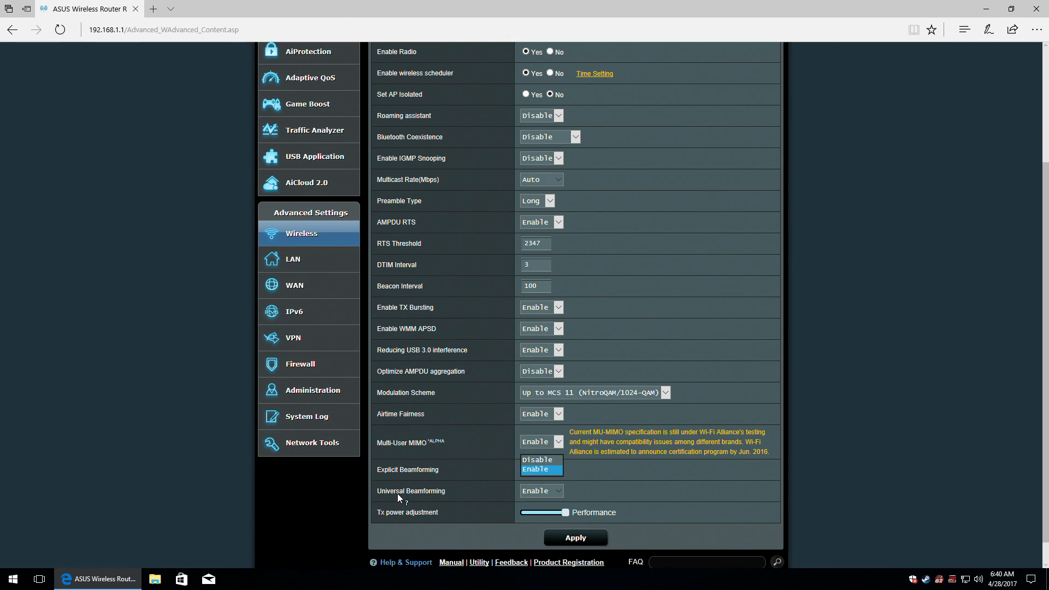
pyautogui.moveTo(388, 493)
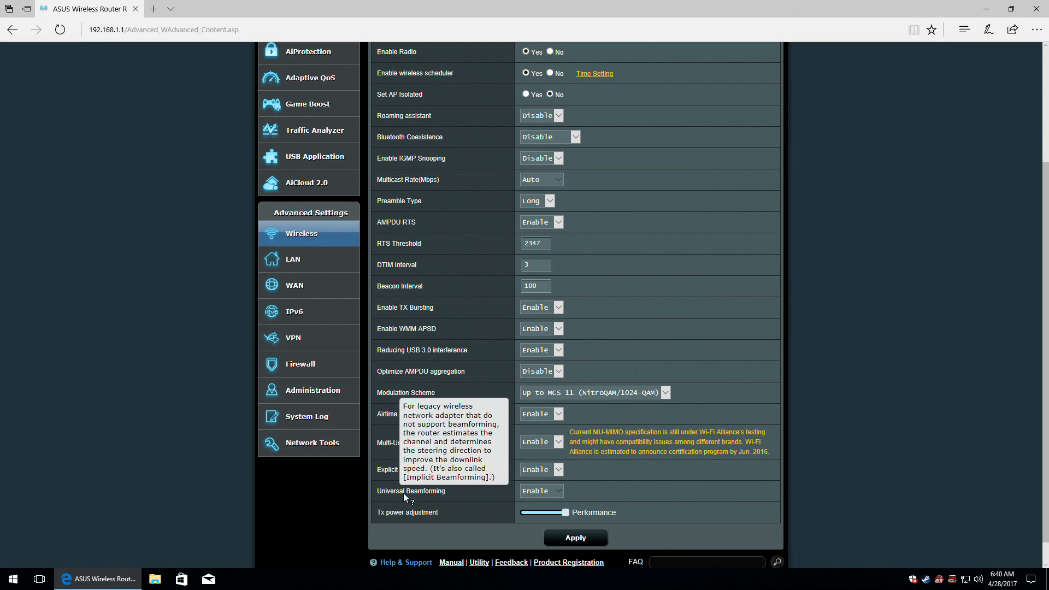
pyautogui.click(554, 492)
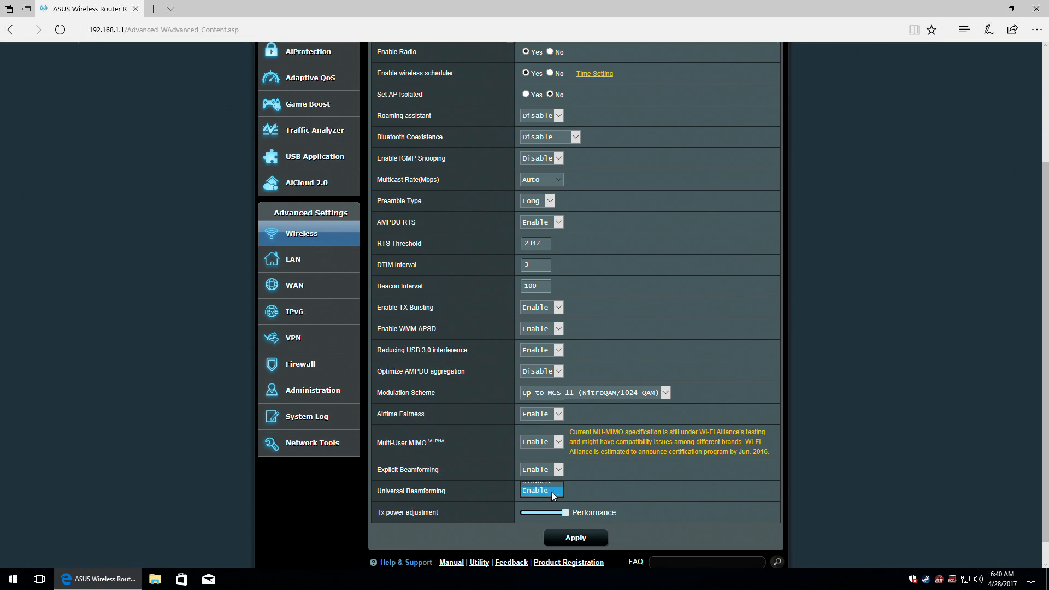
pyautogui.click(397, 516)
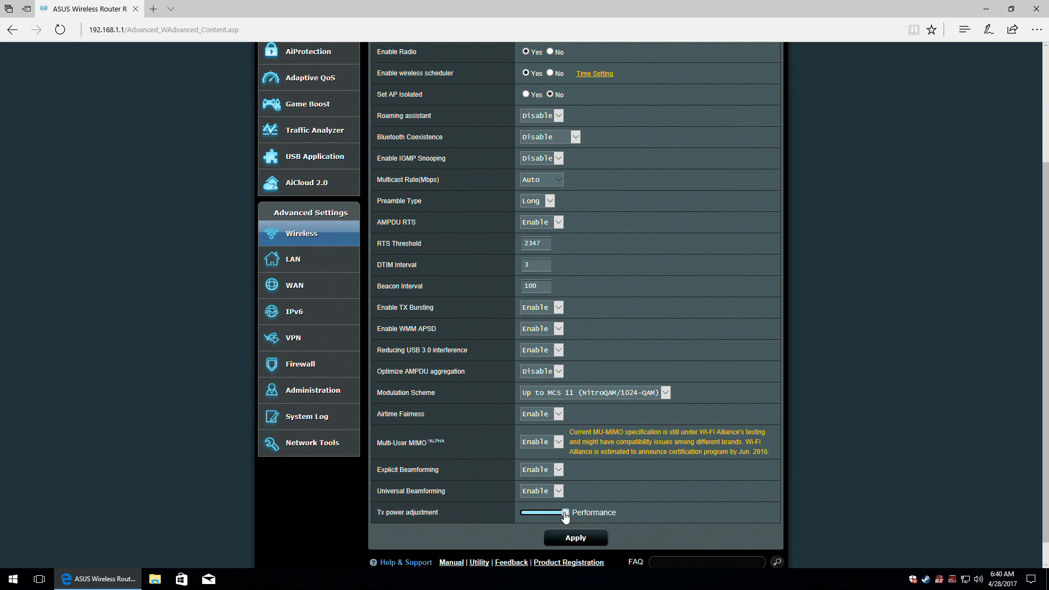
pyautogui.moveTo(565, 516)
pyautogui.mouseDown()
pyautogui.moveTo(520, 513)
pyautogui.moveTo(574, 513)
pyautogui.mouseUp()
pyautogui.click(584, 539)
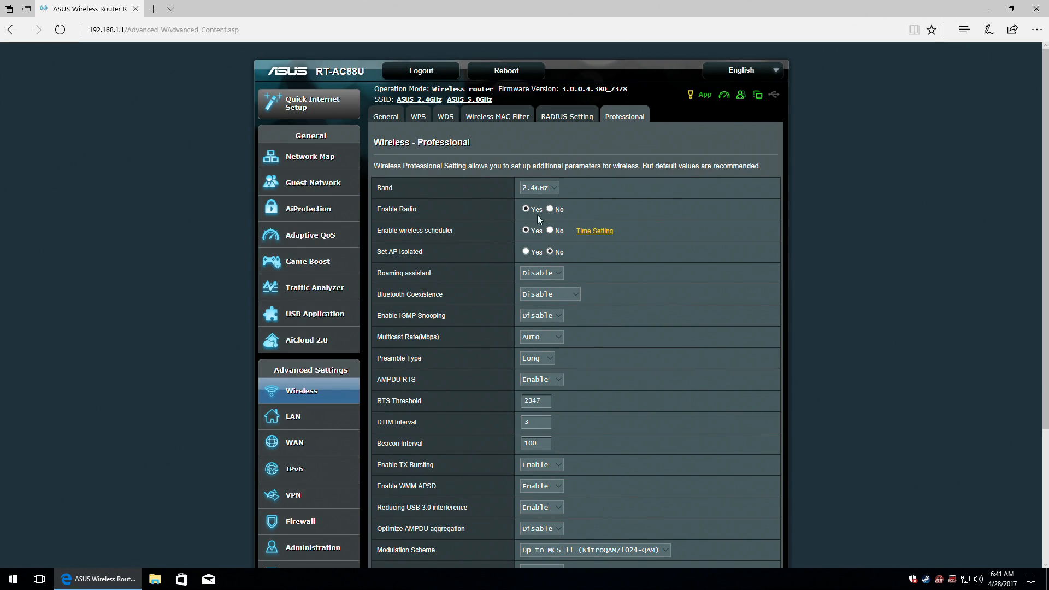
# Switch the Professional settings band to 5GHz and scroll through its options.
pyautogui.click(552, 188)
pyautogui.click(540, 196)
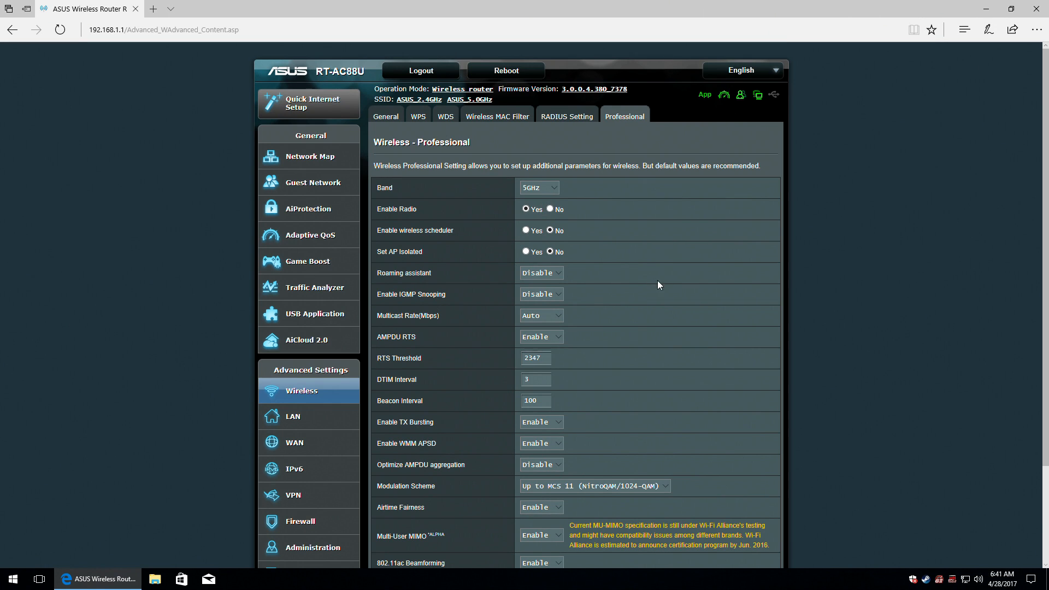
pyautogui.scroll(-2, 661, 281)
pyautogui.scroll(-1, 719, 403)
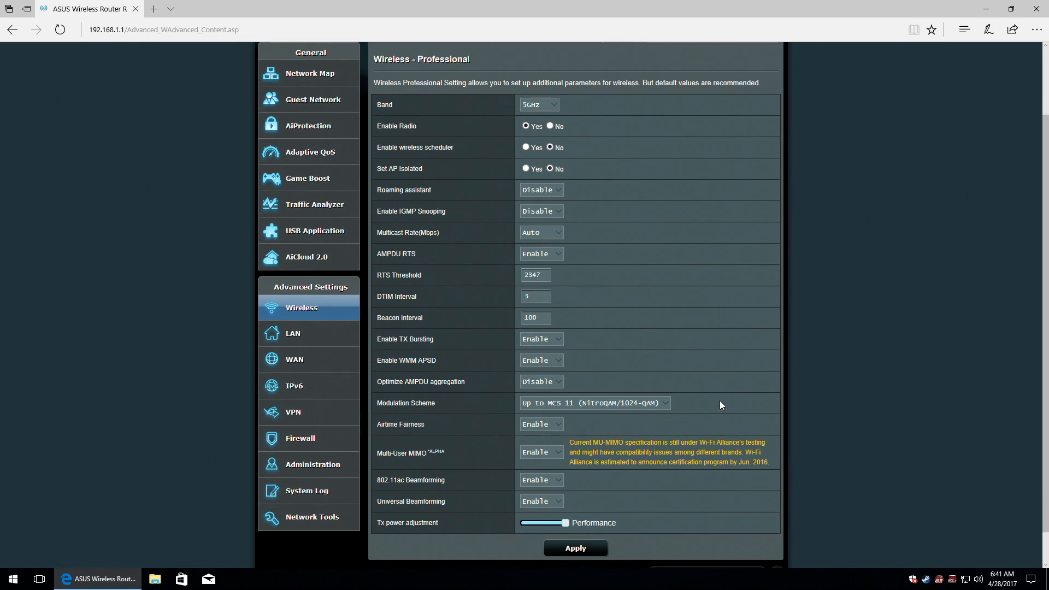
pyautogui.scroll(2, 723, 402)
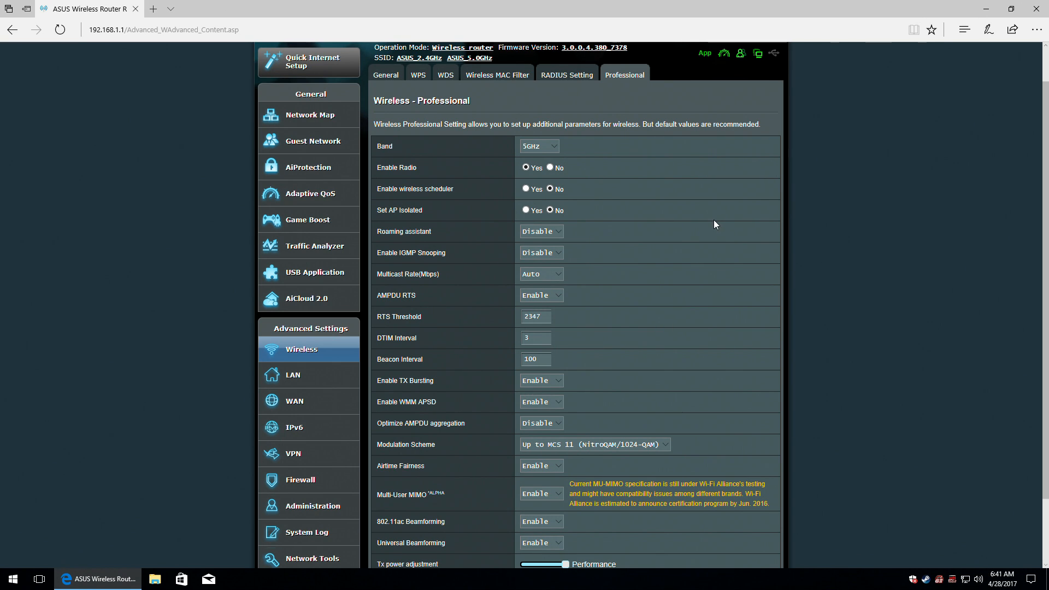
pyautogui.scroll(-2, 715, 220)
pyautogui.scroll(-1, 717, 222)
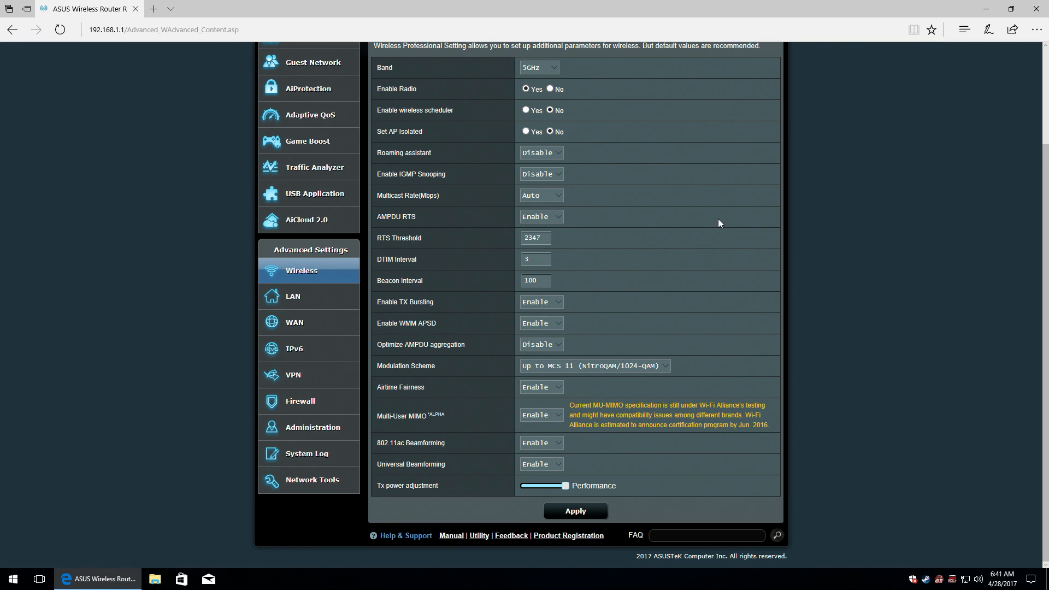
pyautogui.scroll(4, 717, 219)
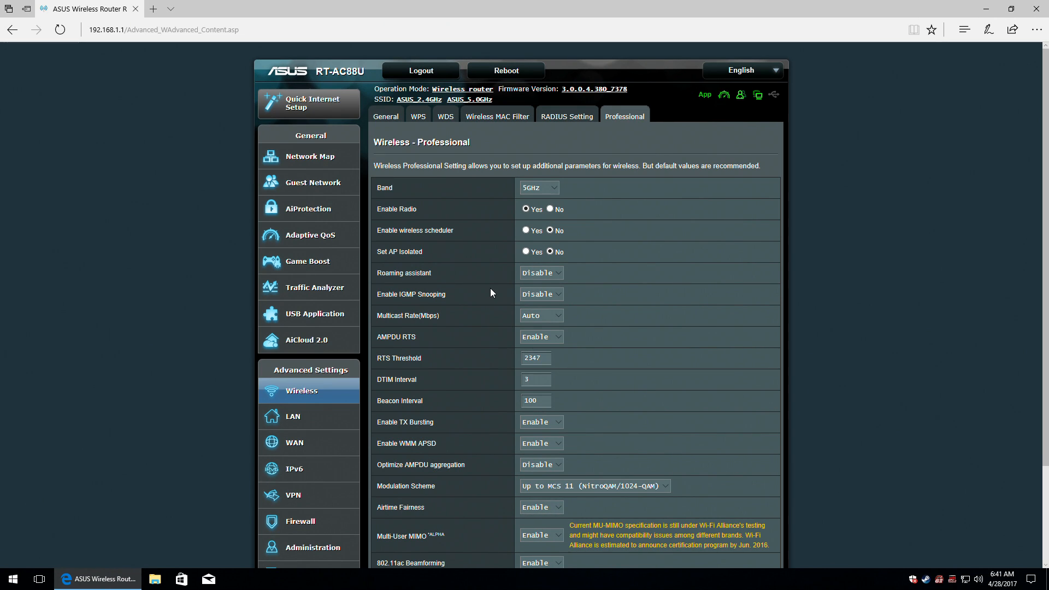
# Enable the LAN DHCP server and review pool 192.168.1.2–192.168.1.254 and lease time 86400.
pyautogui.click(281, 419)
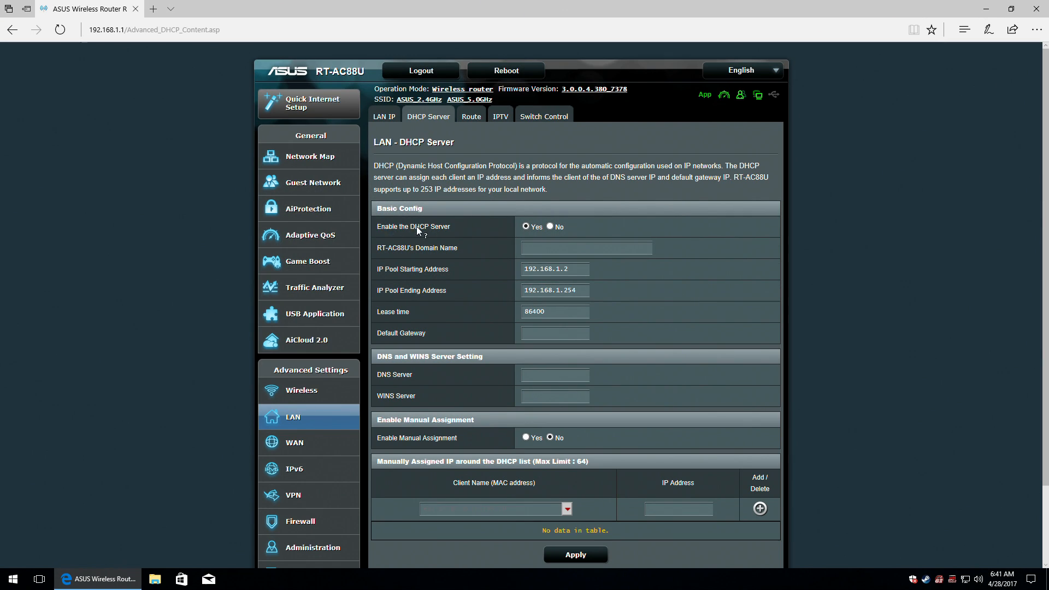
pyautogui.click(525, 226)
pyautogui.click(433, 248)
pyautogui.click(546, 244)
pyautogui.click(579, 289)
pyautogui.click(564, 310)
pyautogui.click(535, 334)
pyautogui.click(436, 440)
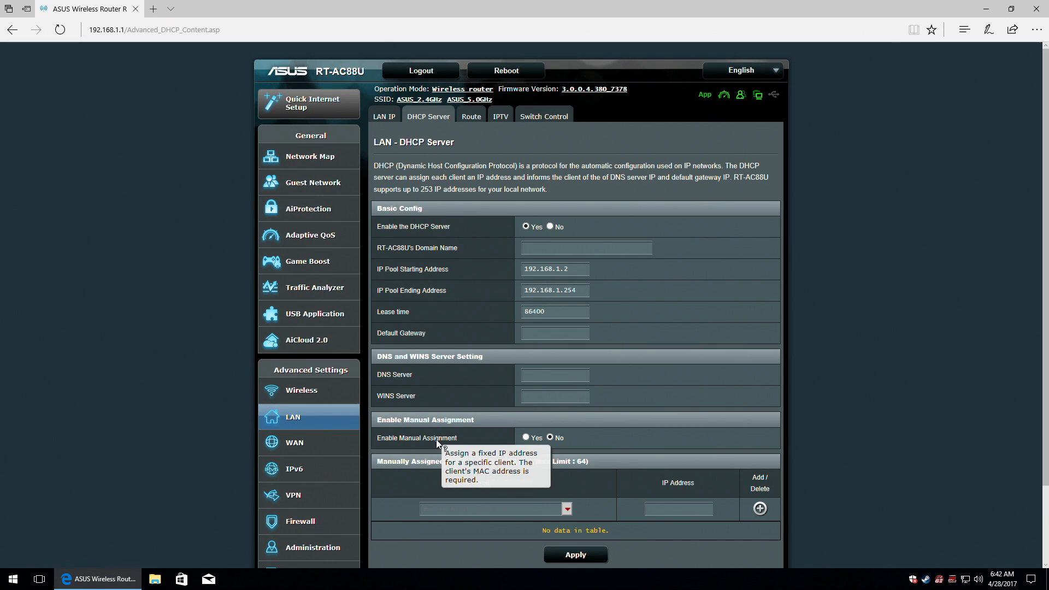
# Turn on manual assignment, add DESKTOP-JF1VNU0 at 192.168.1.55, and apply the DHCP settings.
pyautogui.click(525, 438)
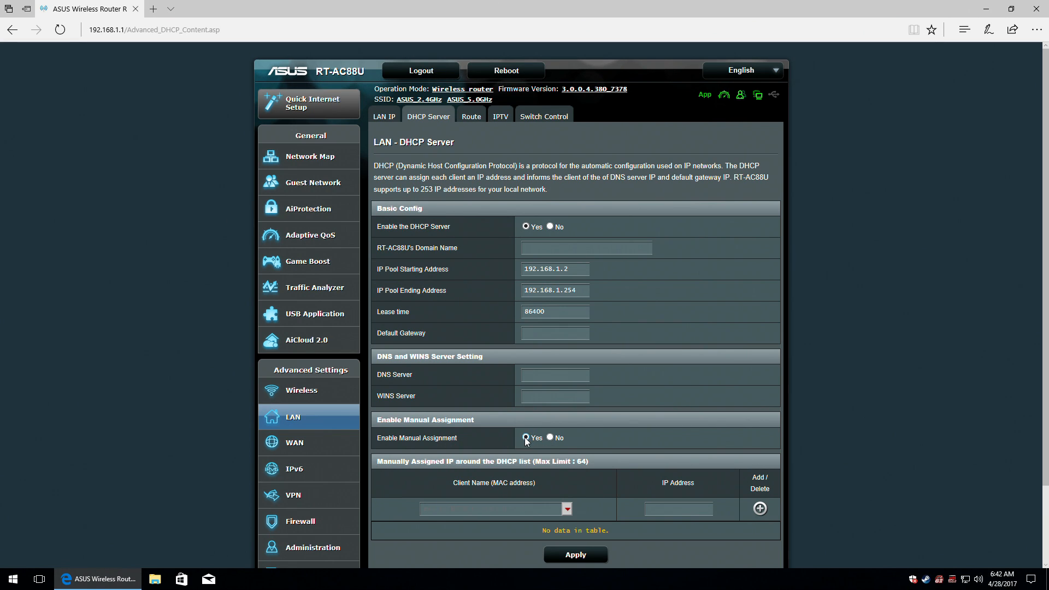
pyautogui.scroll(-1, 425, 399)
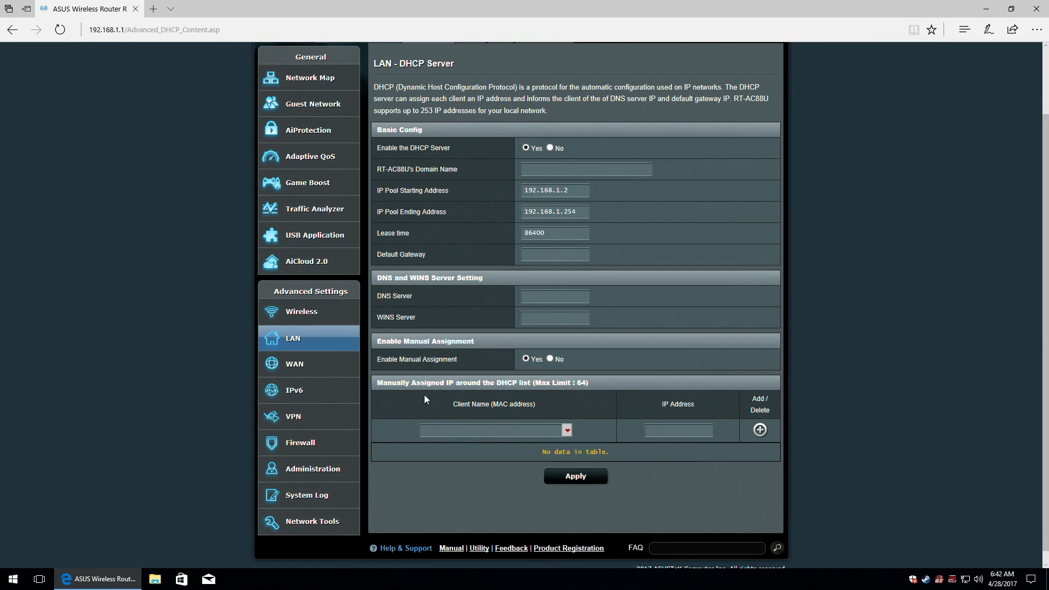
pyautogui.click(567, 430)
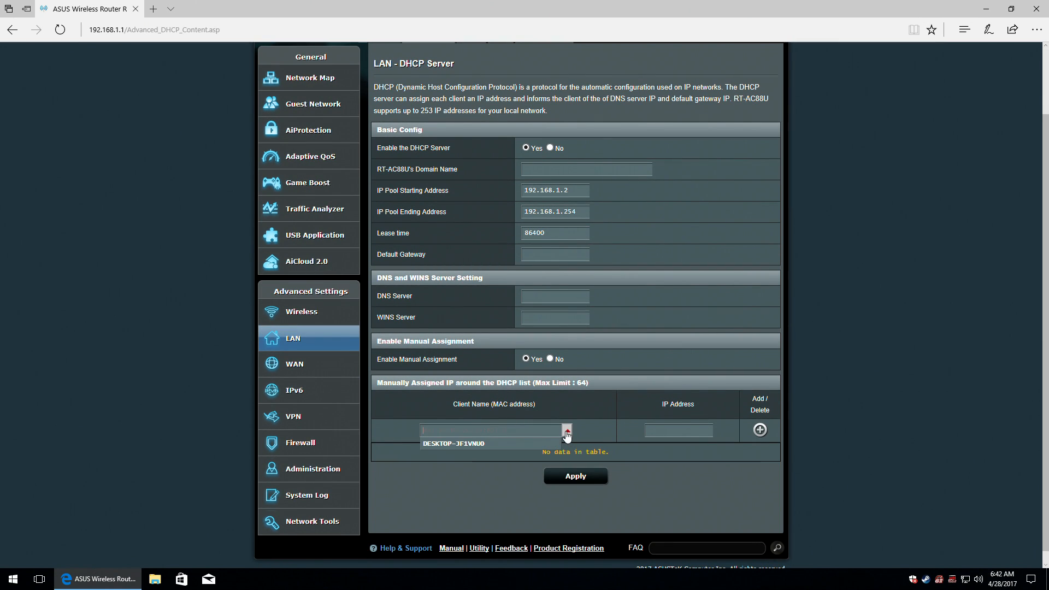
pyautogui.click(448, 444)
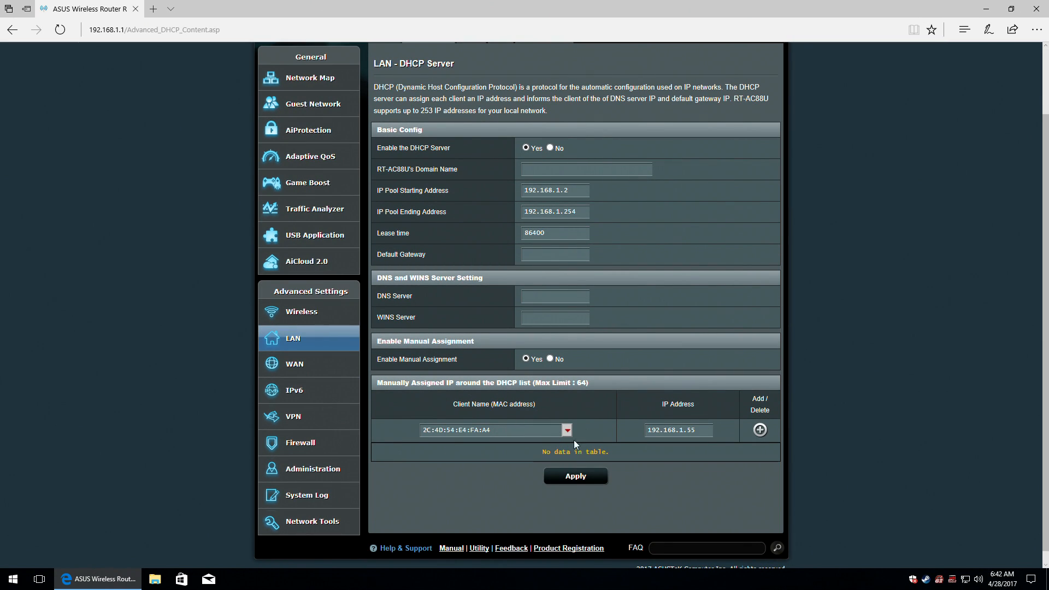
pyautogui.click(759, 430)
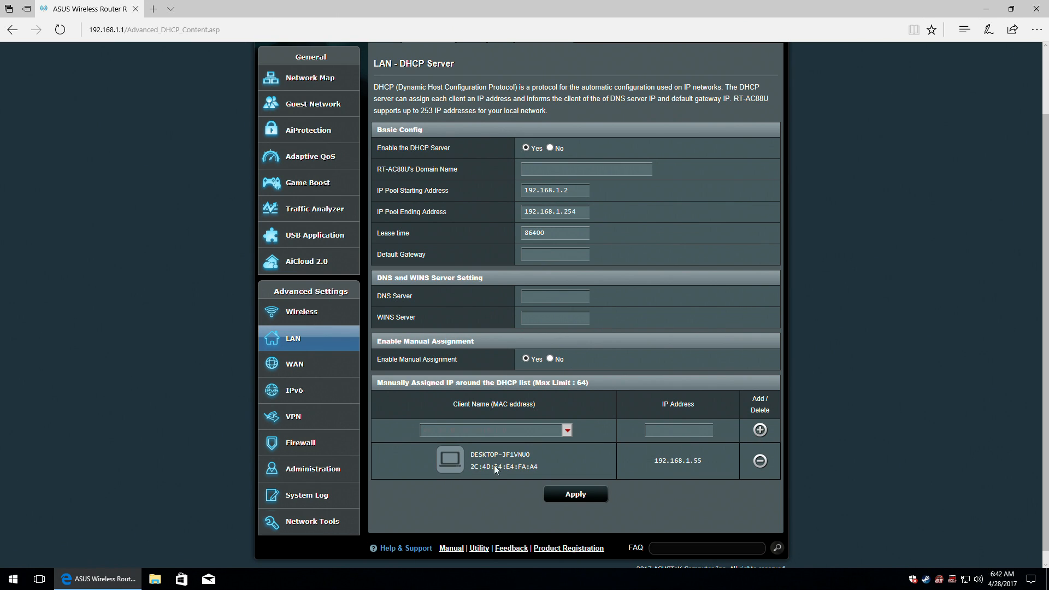
pyautogui.click(569, 496)
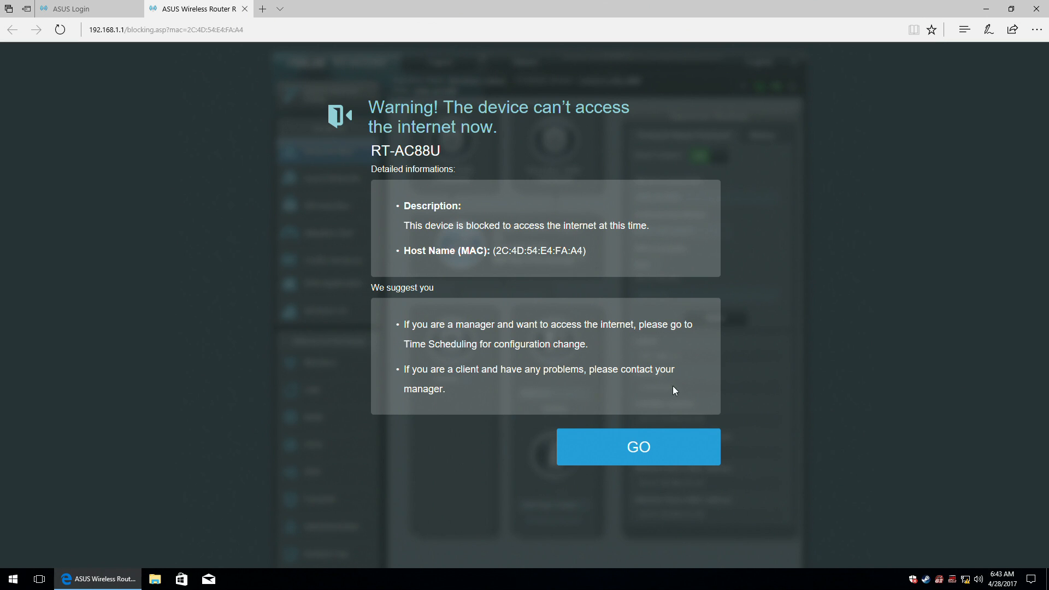
# Continue past the warning page and sign in with the admin username and password.
pyautogui.click(614, 450)
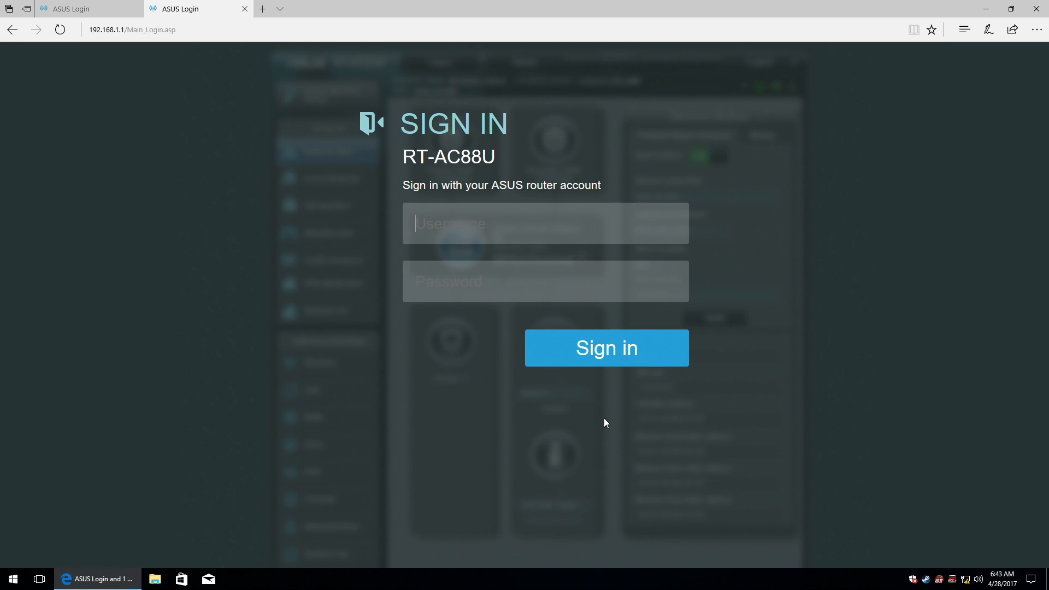
pyautogui.write('admad')
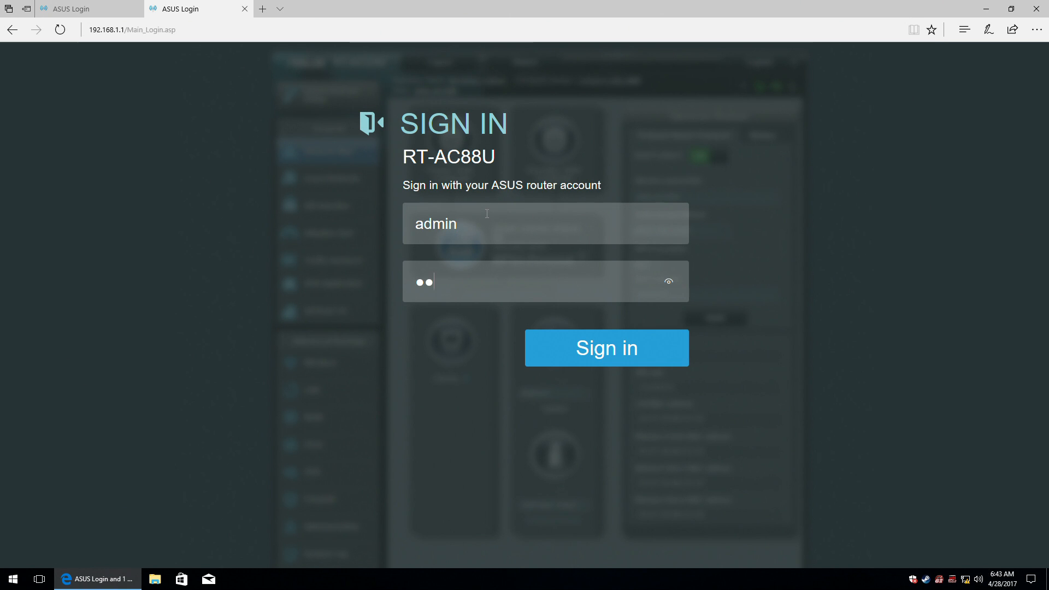
pyautogui.write('●●●●')
pyautogui.click(593, 353)
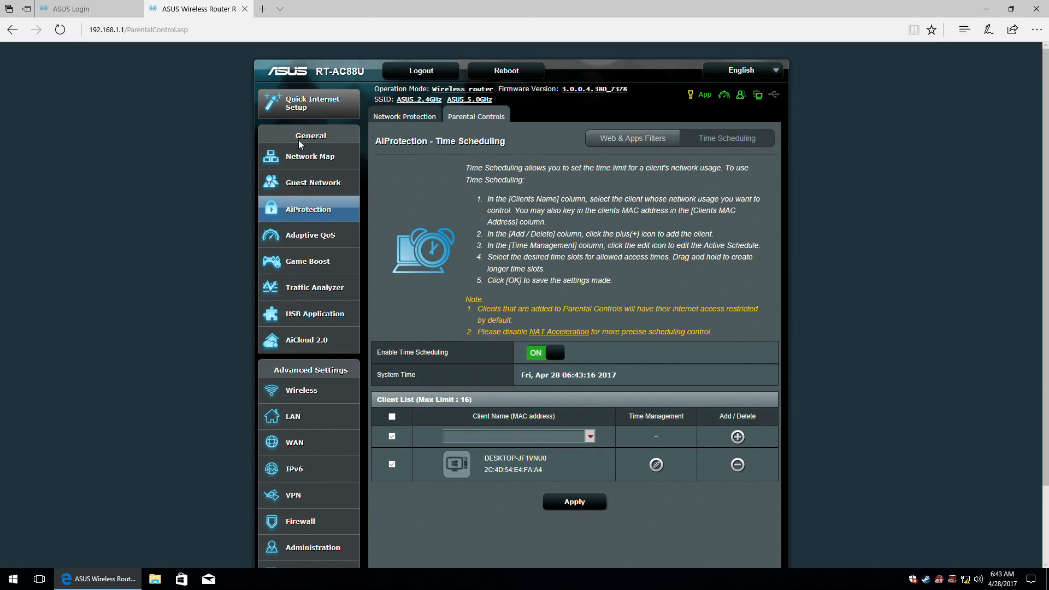
# Return to the LAN settings and review the DHCP Server tab.
pyautogui.scroll(-2, 335, 495)
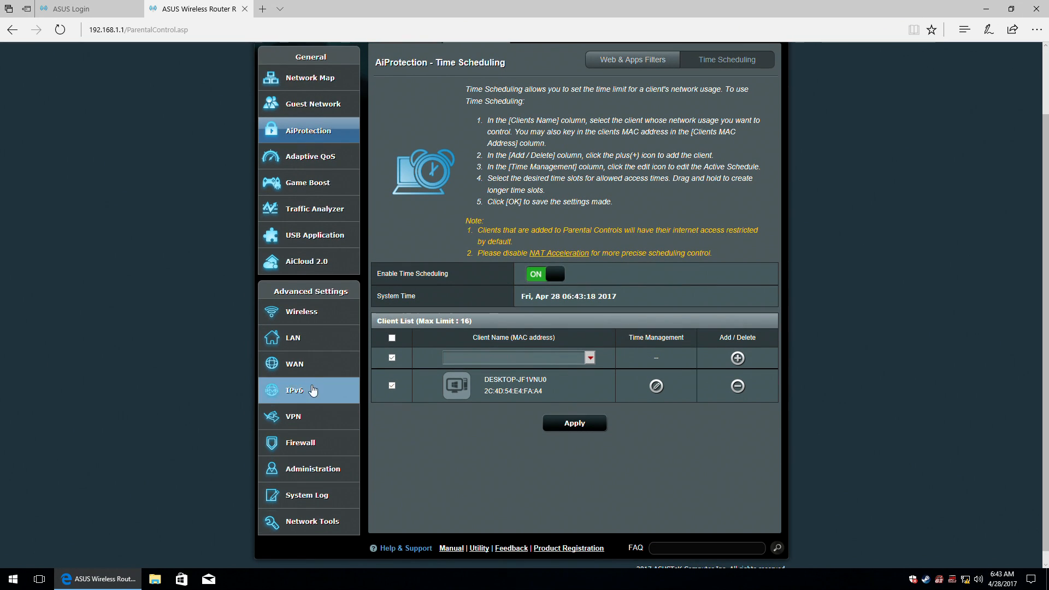
pyautogui.click(308, 340)
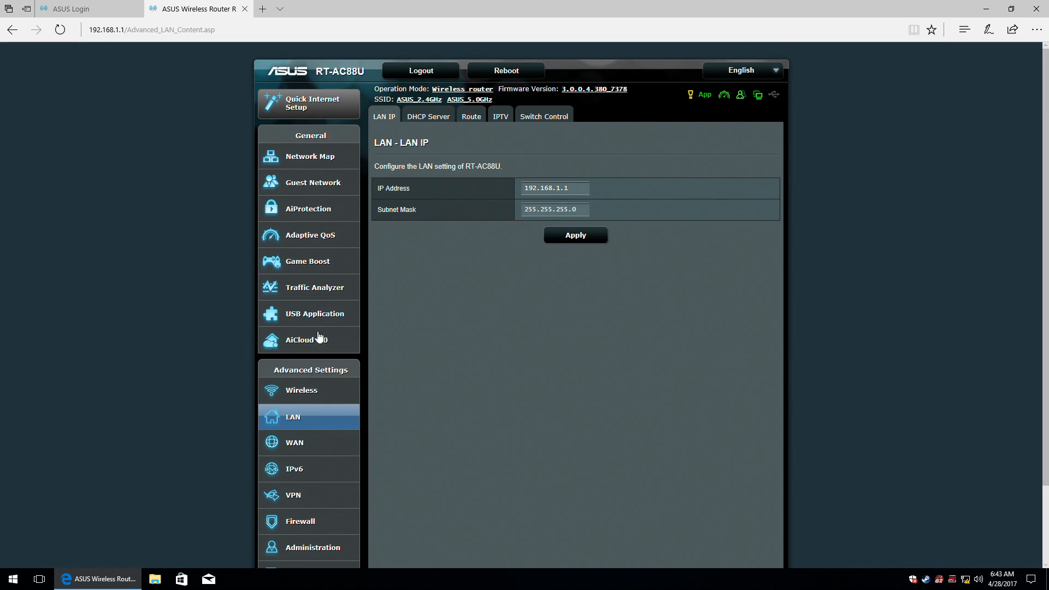
pyautogui.click(424, 117)
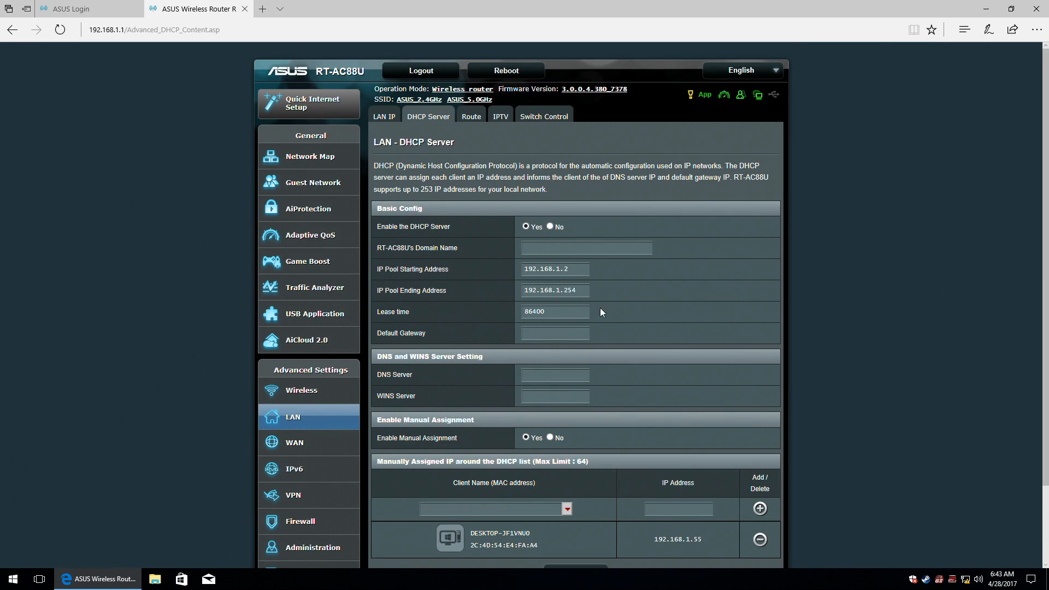
pyautogui.scroll(-2, 614, 323)
pyautogui.scroll(2, 614, 323)
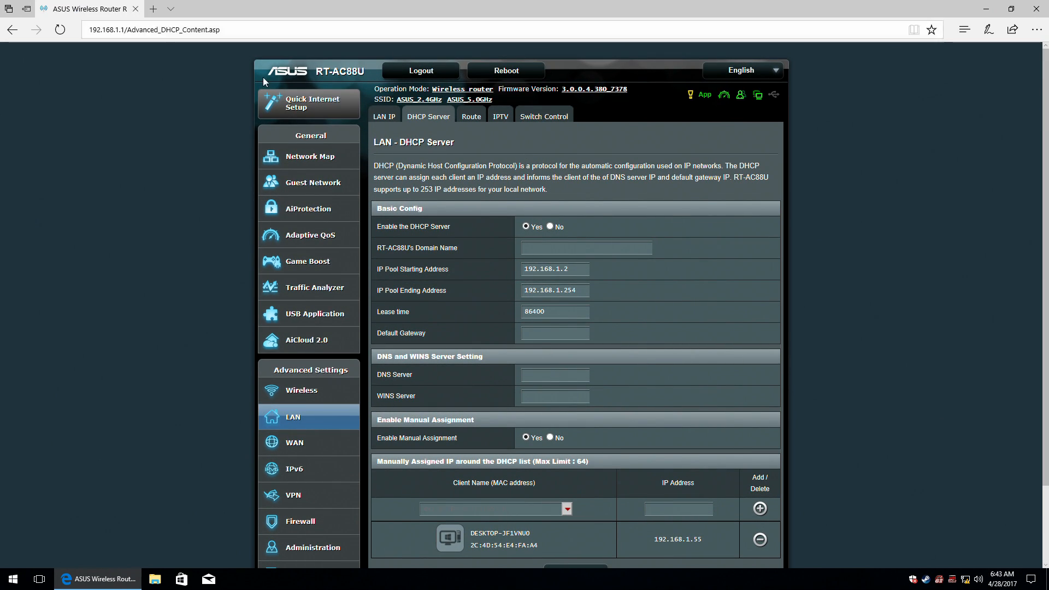
# Enable static routes to inspect Gateway and Interface (LAN), then disable them and go to IPTV.
pyautogui.click(469, 115)
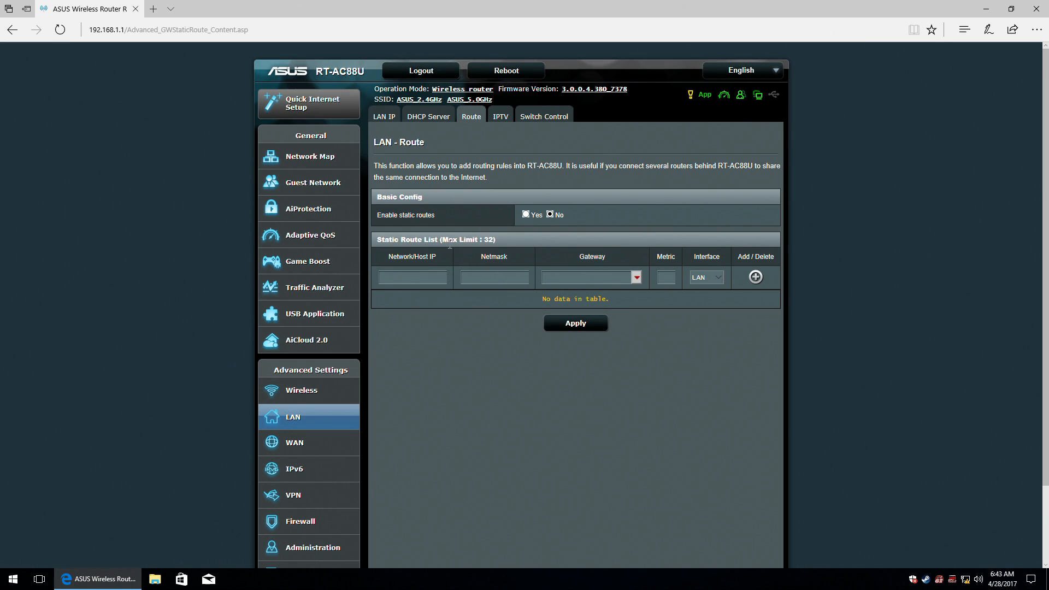
pyautogui.click(526, 214)
pyautogui.click(636, 279)
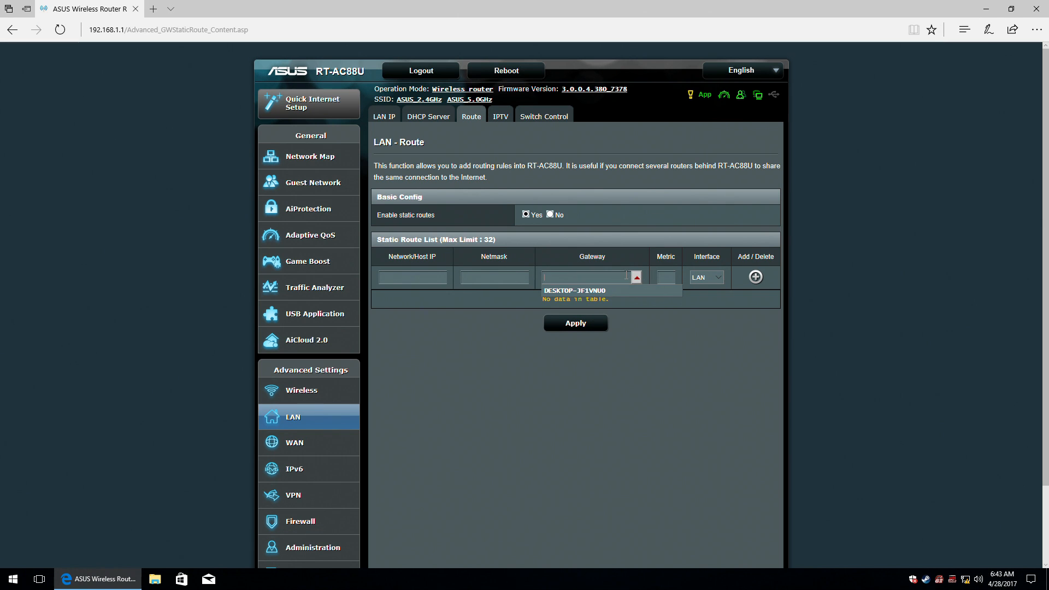
pyautogui.click(637, 279)
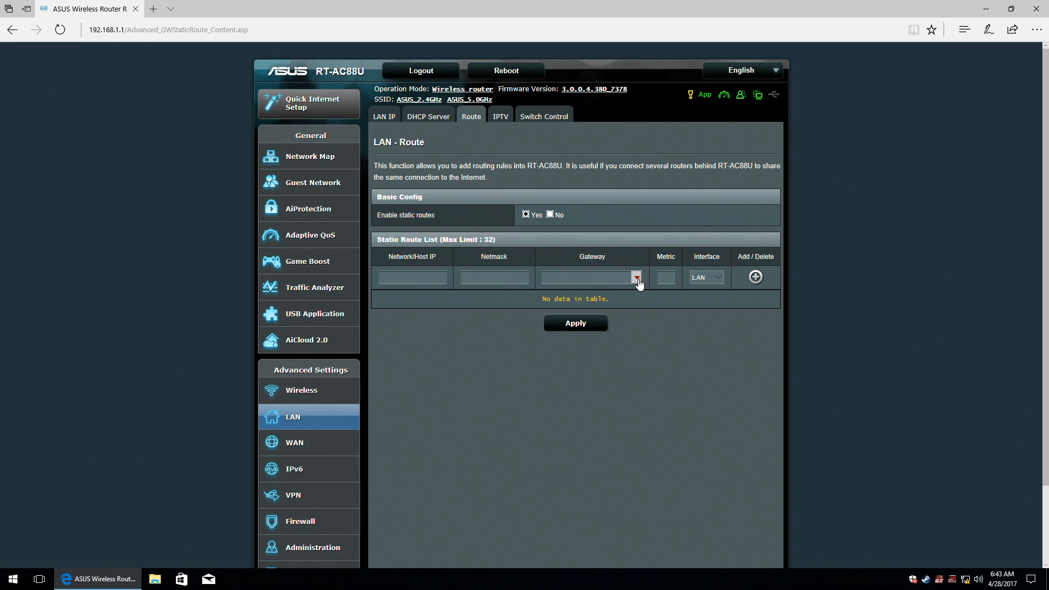
pyautogui.click(717, 278)
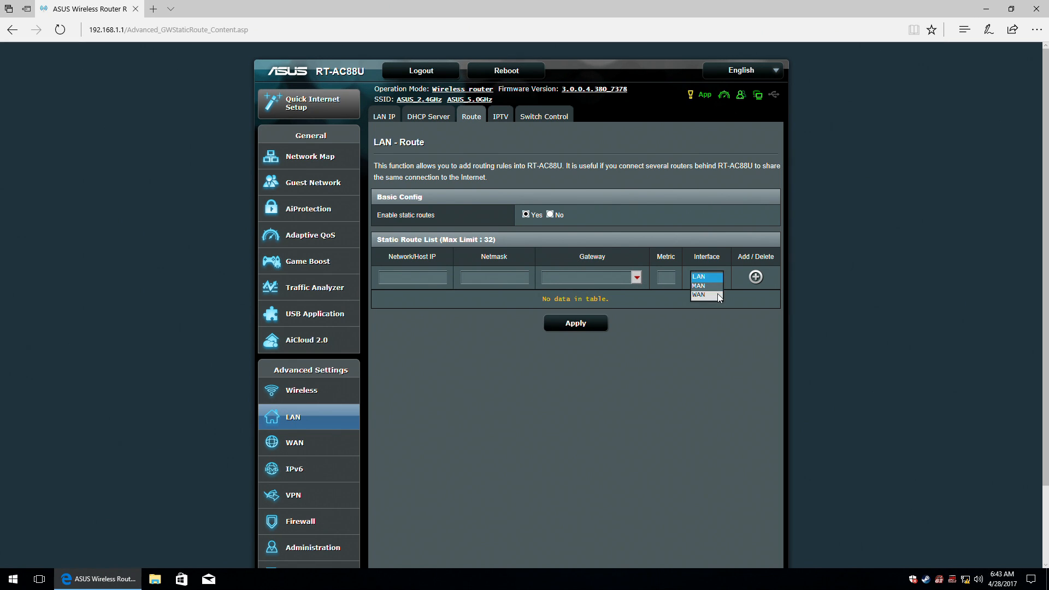
pyautogui.click(690, 329)
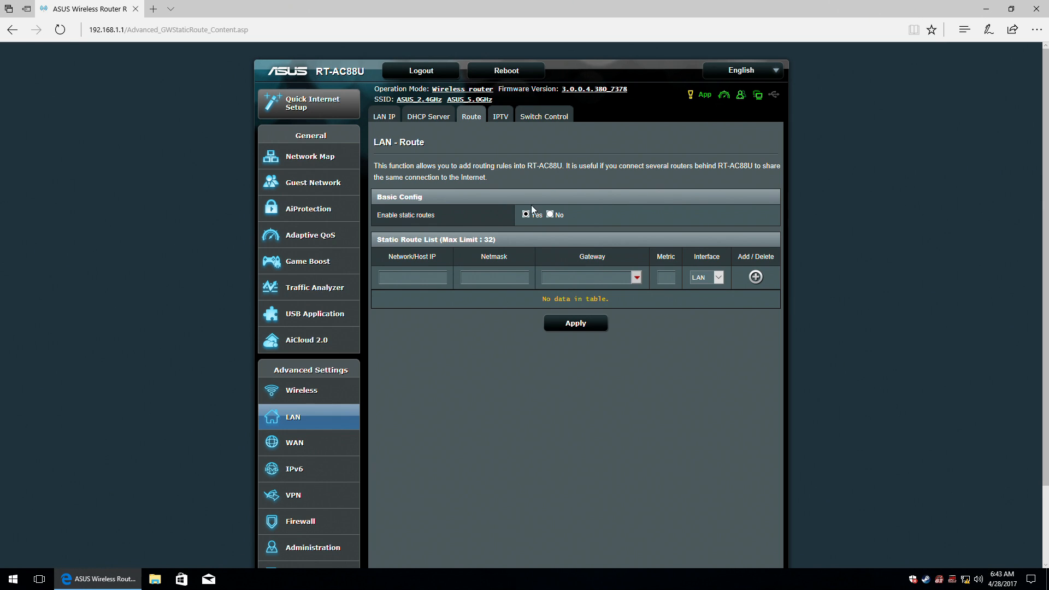
pyautogui.click(550, 215)
pyautogui.click(499, 116)
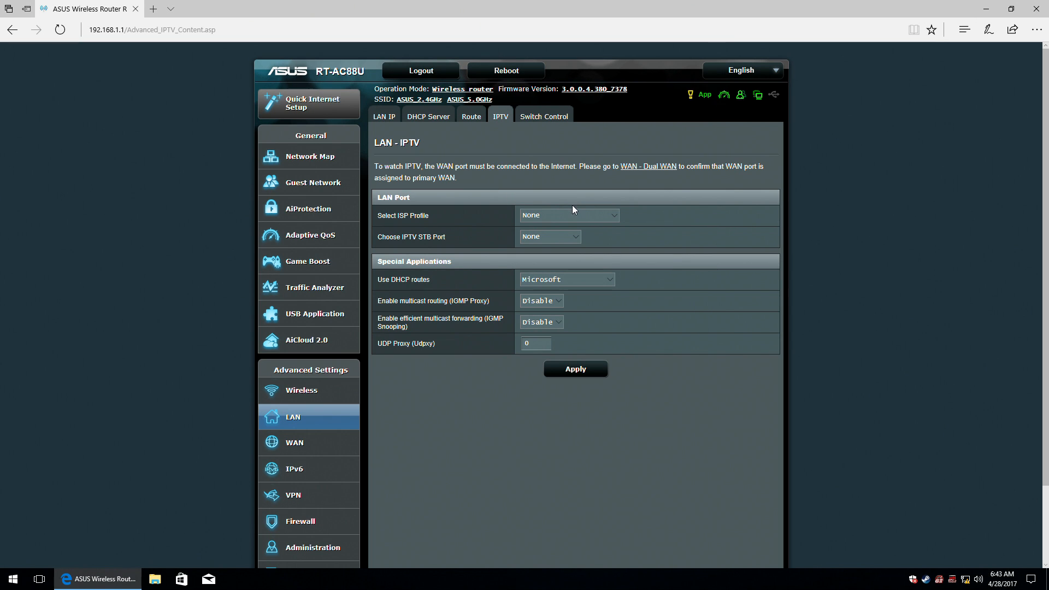
# Set the IPTV ISP profile to Manual Setting and keep Microsoft for DHCP routes.
pyautogui.click(602, 214)
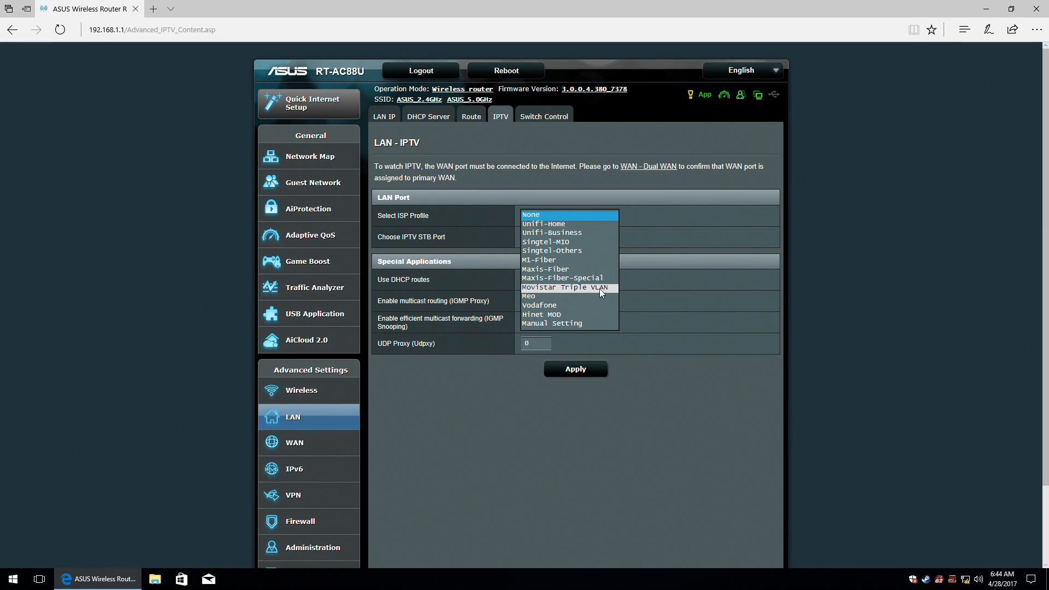
pyautogui.click(600, 325)
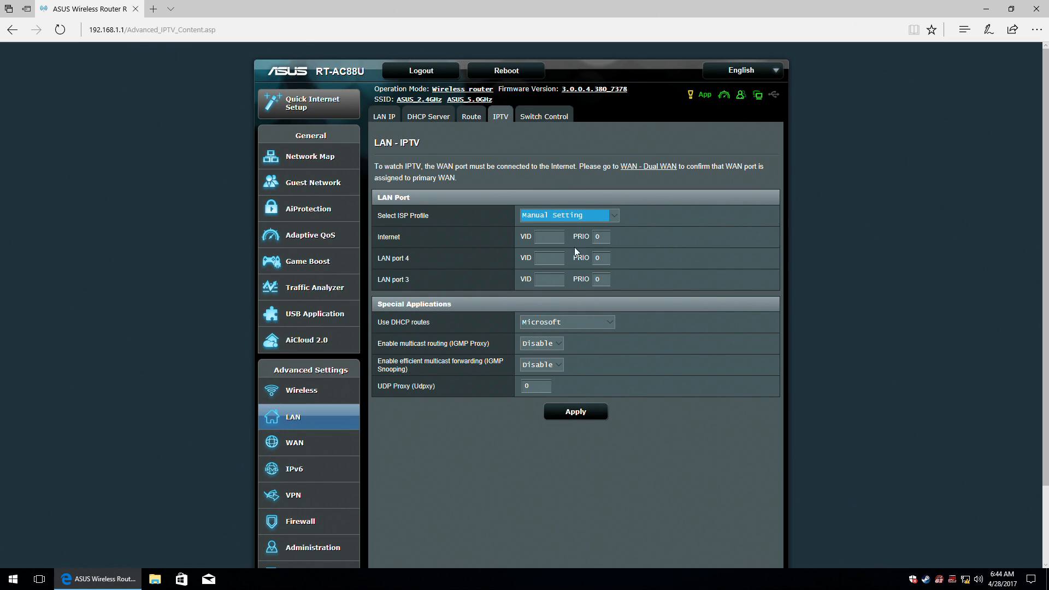
pyautogui.click(546, 322)
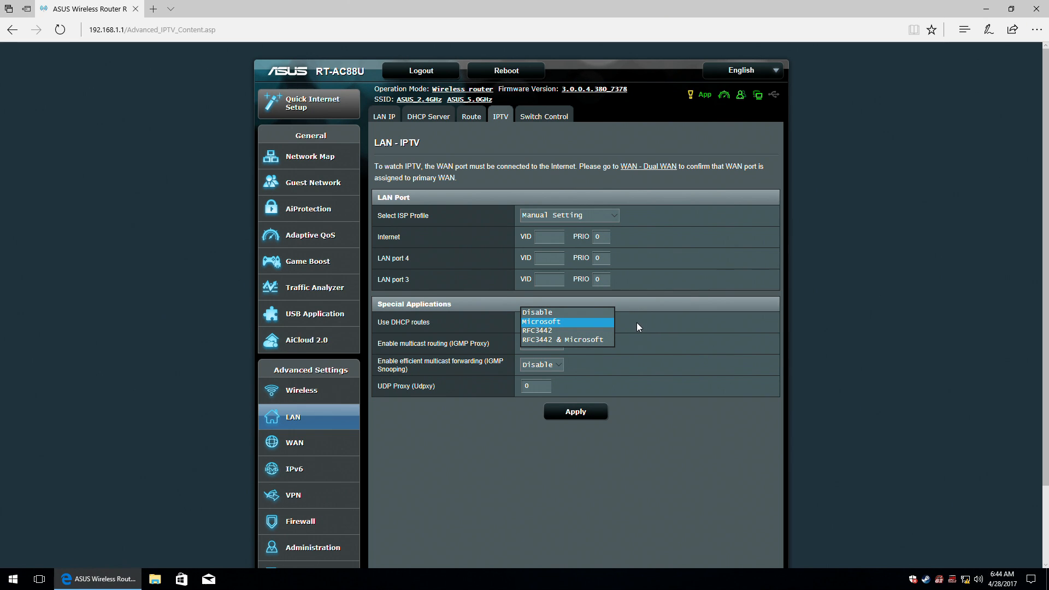
pyautogui.click(549, 344)
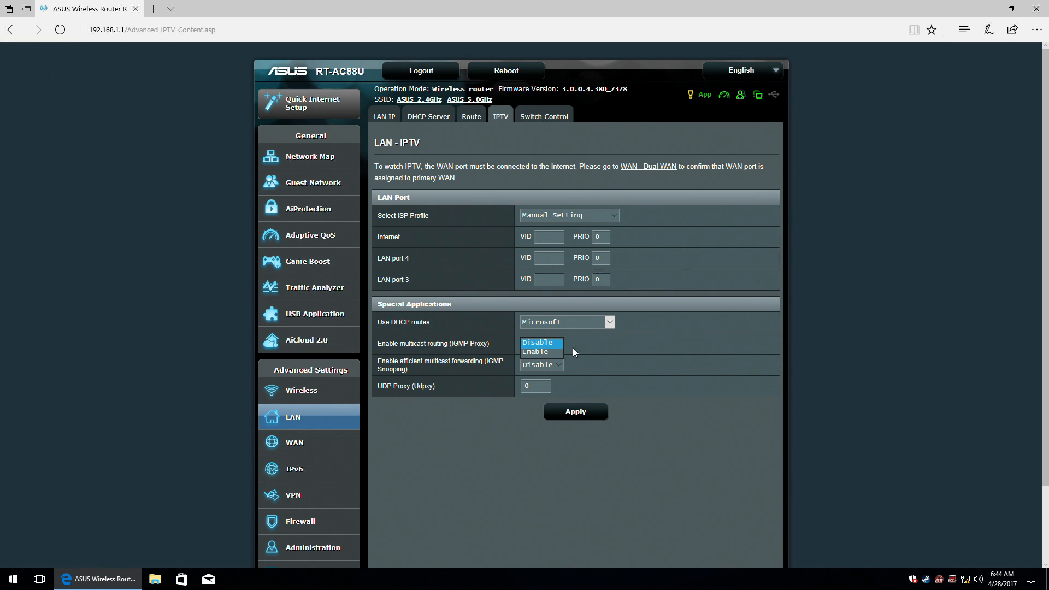
# Turn on IGMP Snooping and IGMP Proxy, then move to Switch Control.
pyautogui.click(572, 348)
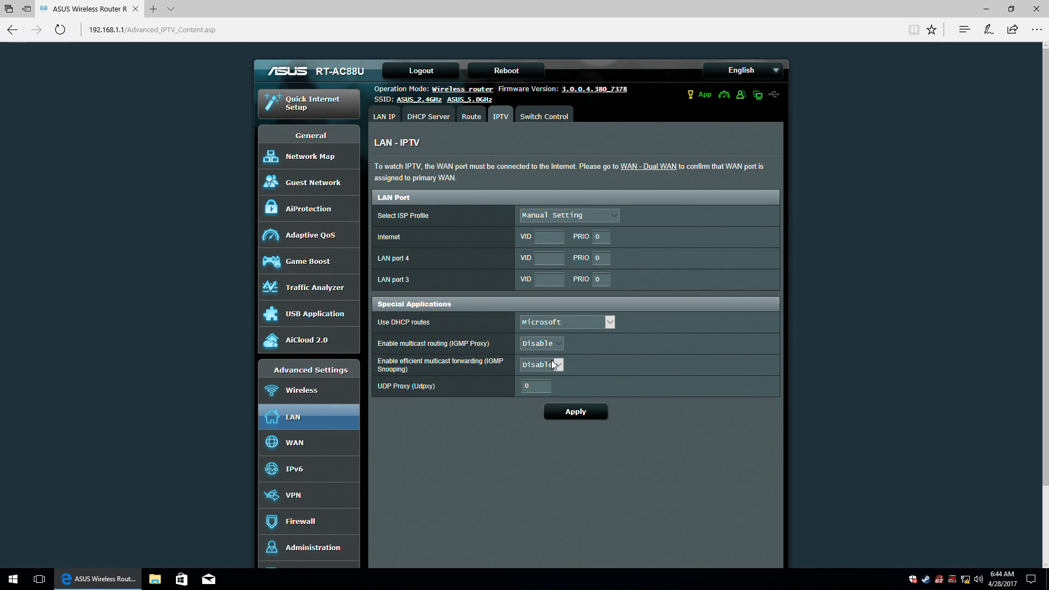
pyautogui.click(554, 364)
pyautogui.click(548, 367)
pyautogui.click(546, 352)
pyautogui.click(537, 117)
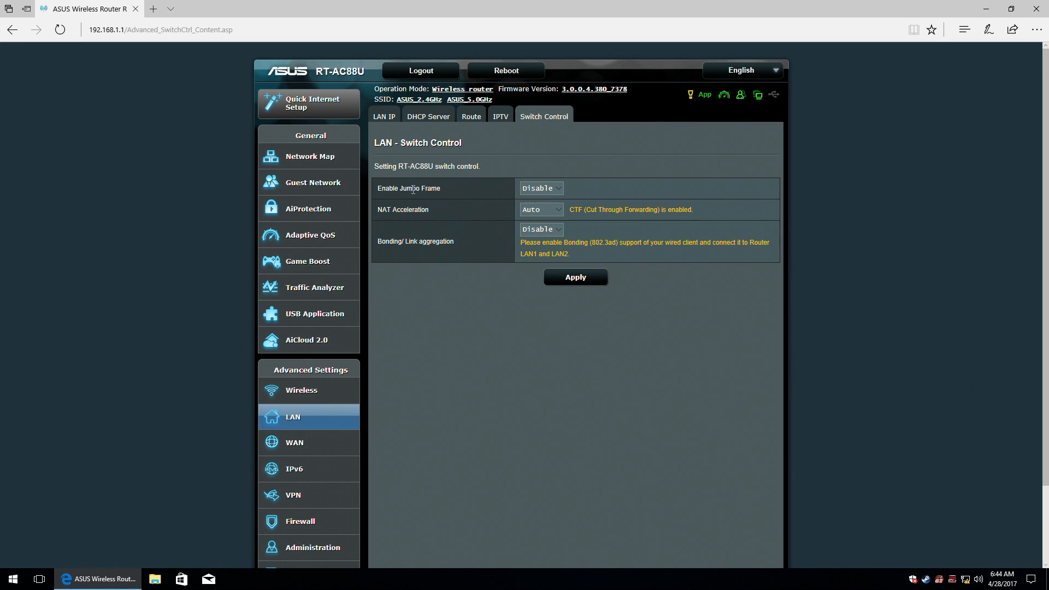
# Enable Jumbo Frame, keep NAT Acceleration on Auto, and leave bonding link aggregation disabled.
pyautogui.click(556, 189)
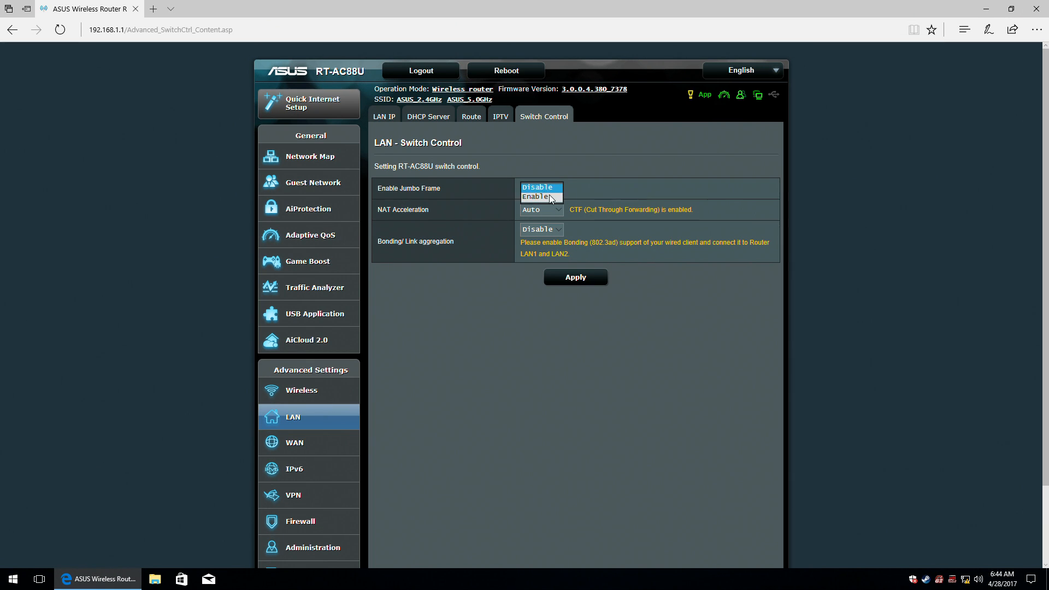
pyautogui.click(550, 193)
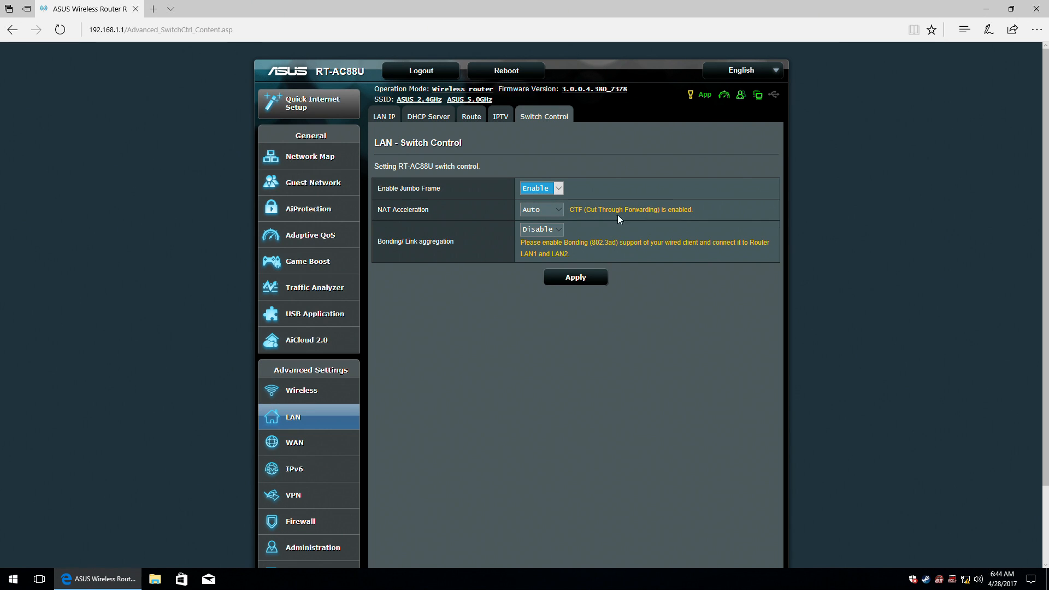
pyautogui.click(539, 209)
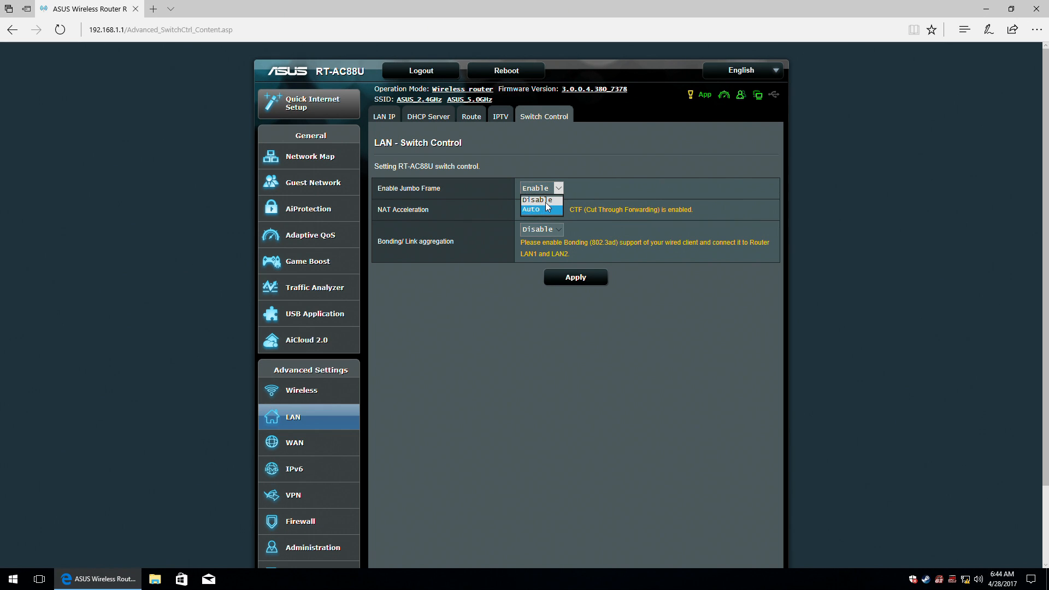
pyautogui.click(588, 214)
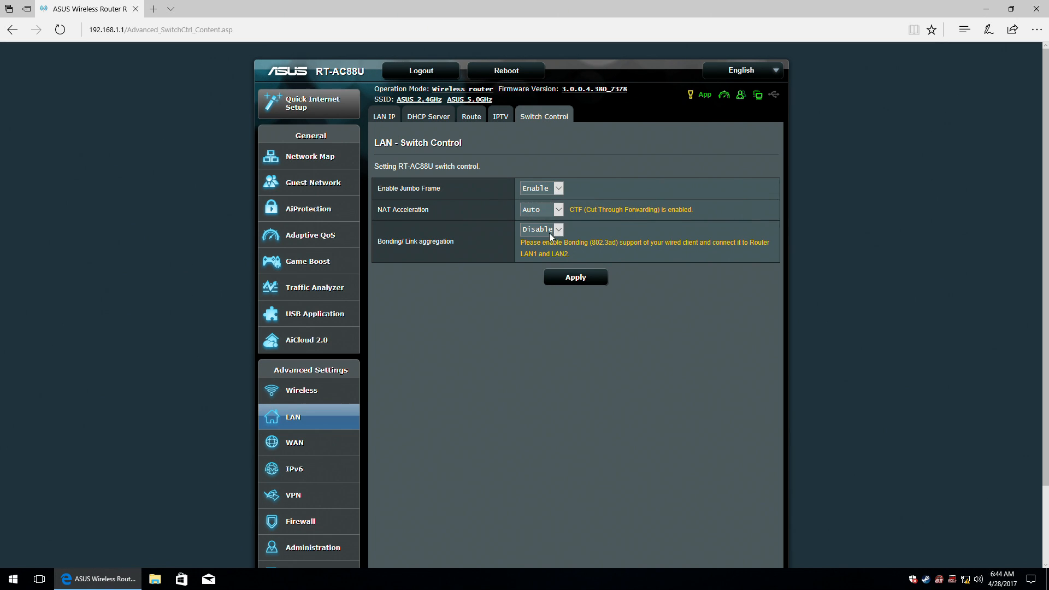
pyautogui.click(436, 244)
pyautogui.click(546, 239)
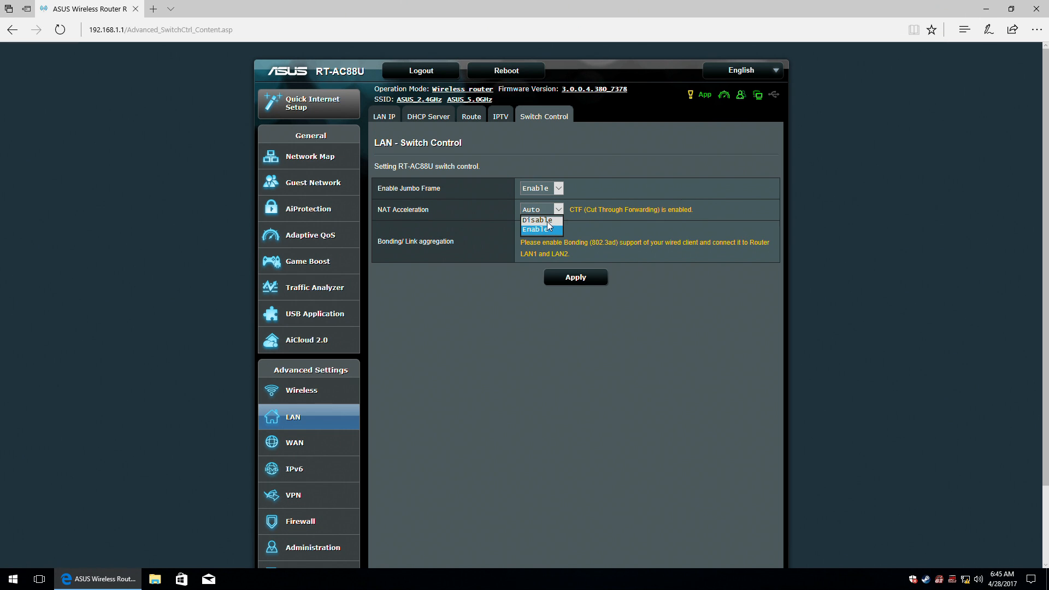
pyautogui.click(548, 221)
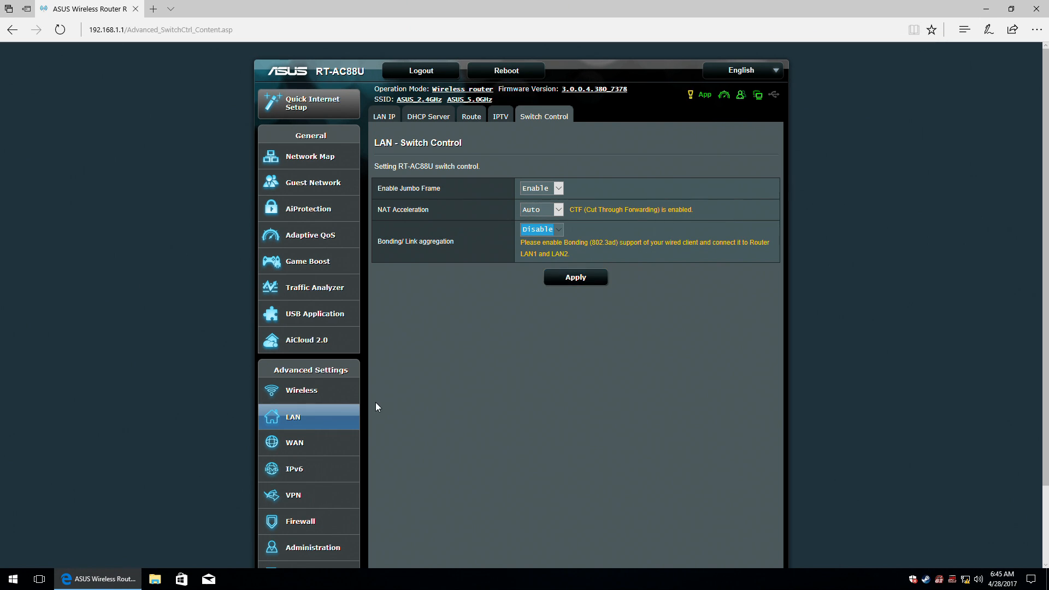
pyautogui.click(293, 448)
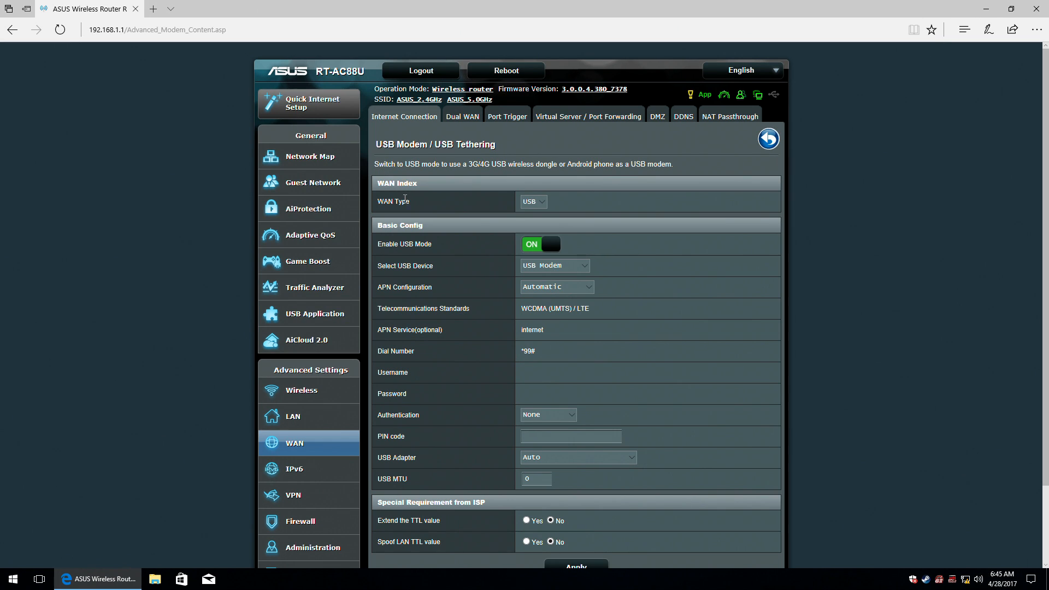
# Change WAN Type from USB to WAN, keep WAN and NAT enabled, and turn on UPnP.
pyautogui.click(528, 202)
pyautogui.click(529, 192)
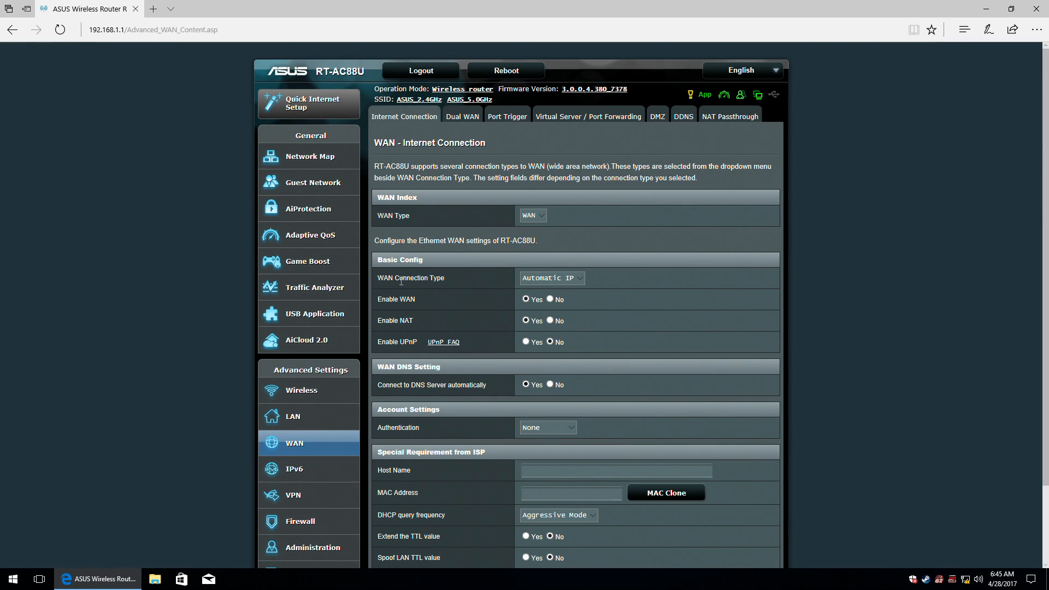
pyautogui.click(550, 299)
pyautogui.click(550, 321)
pyautogui.click(526, 320)
pyautogui.moveTo(403, 343)
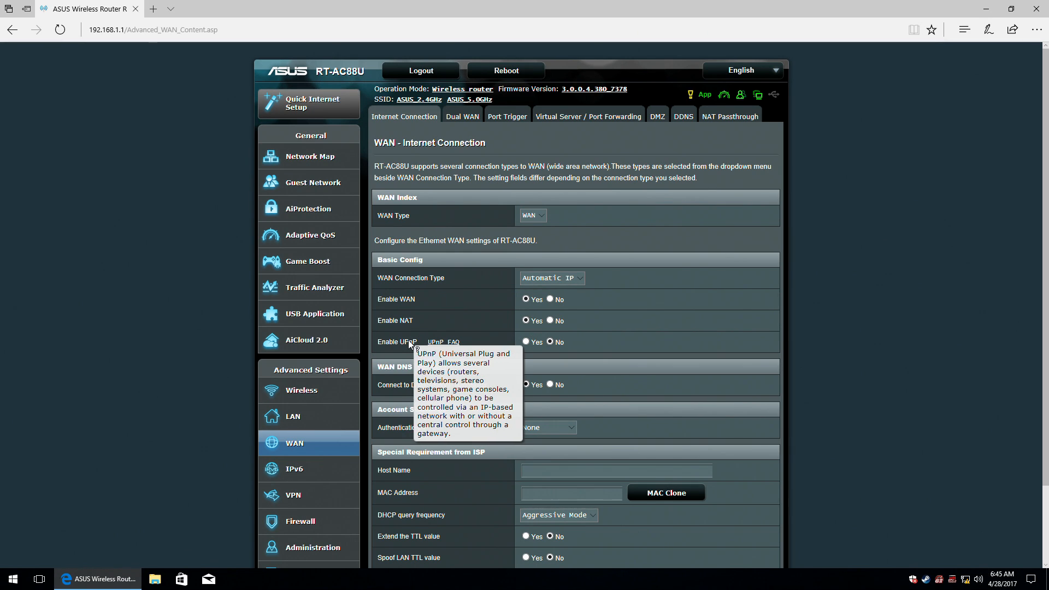
pyautogui.click(526, 342)
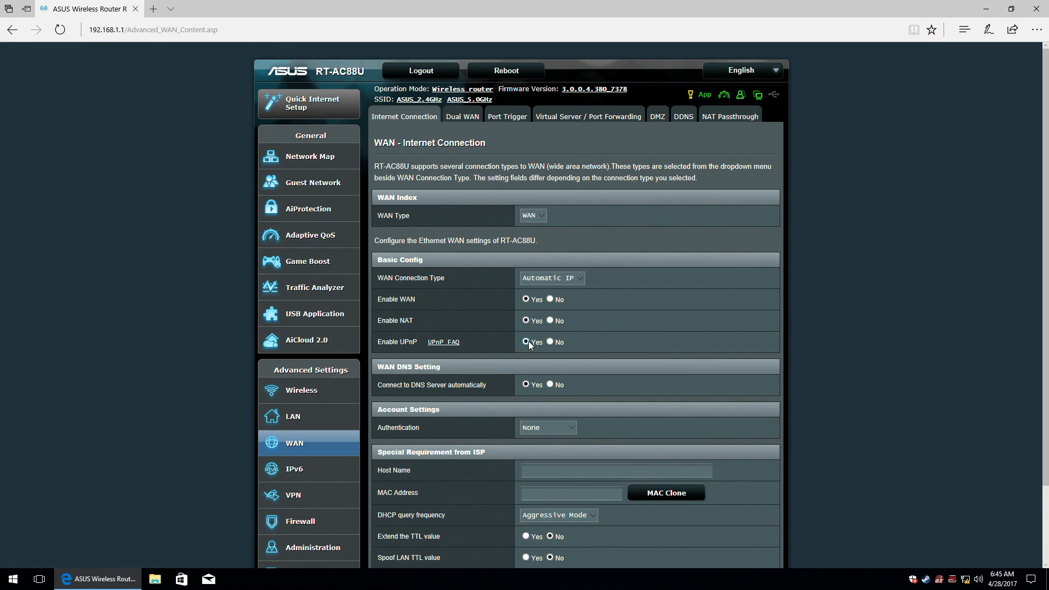
# Try manual DNS and 802.1x MD5 authentication, then revert to automatic DNS and None.
pyautogui.scroll(-2, 523, 334)
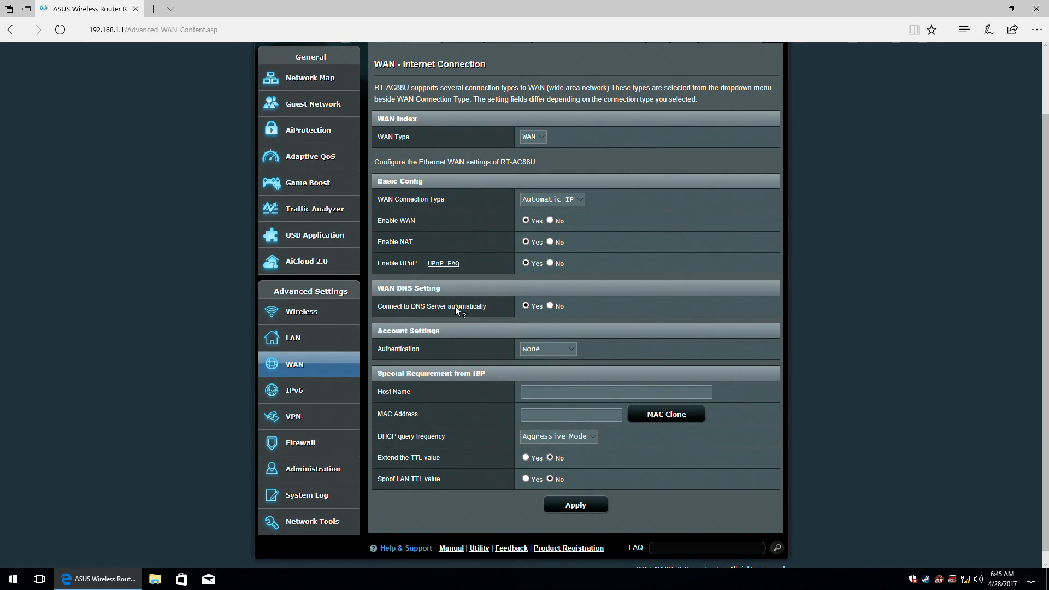
pyautogui.click(550, 306)
pyautogui.click(548, 331)
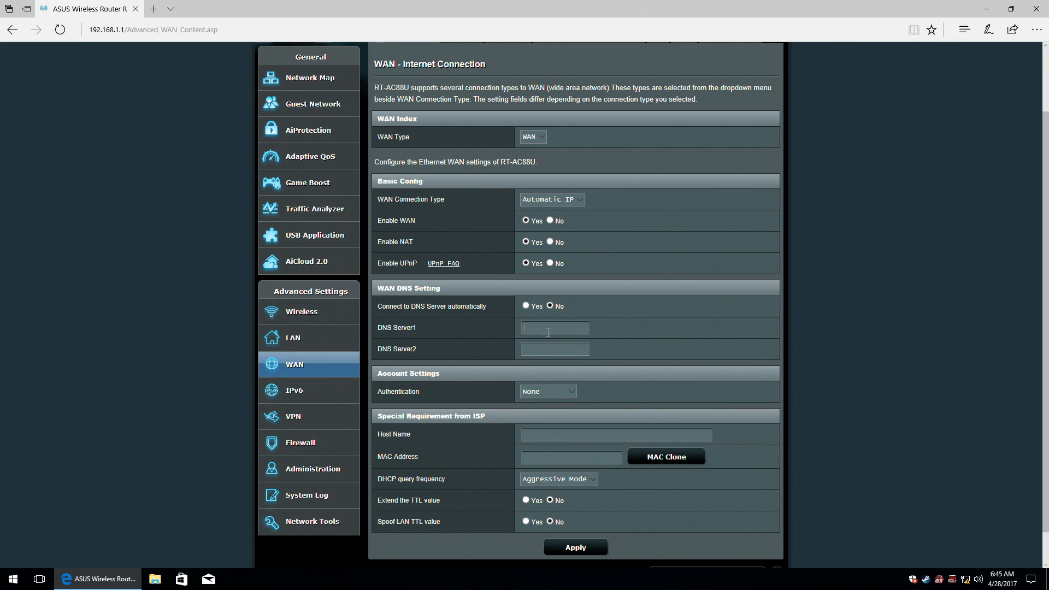
pyautogui.click(565, 393)
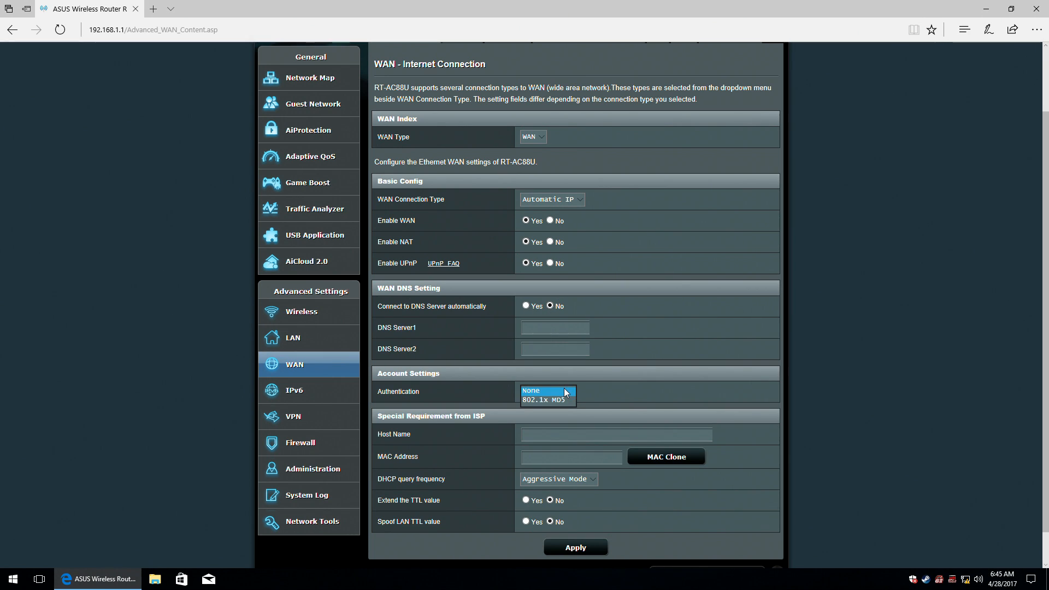
pyautogui.click(562, 391)
pyautogui.click(526, 305)
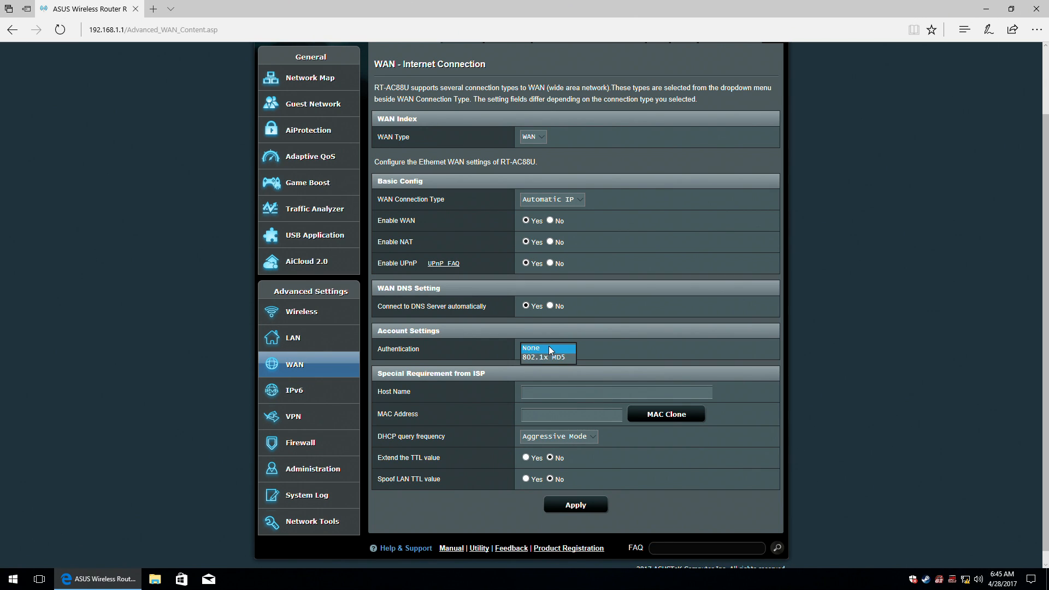
pyautogui.click(549, 357)
pyautogui.click(554, 350)
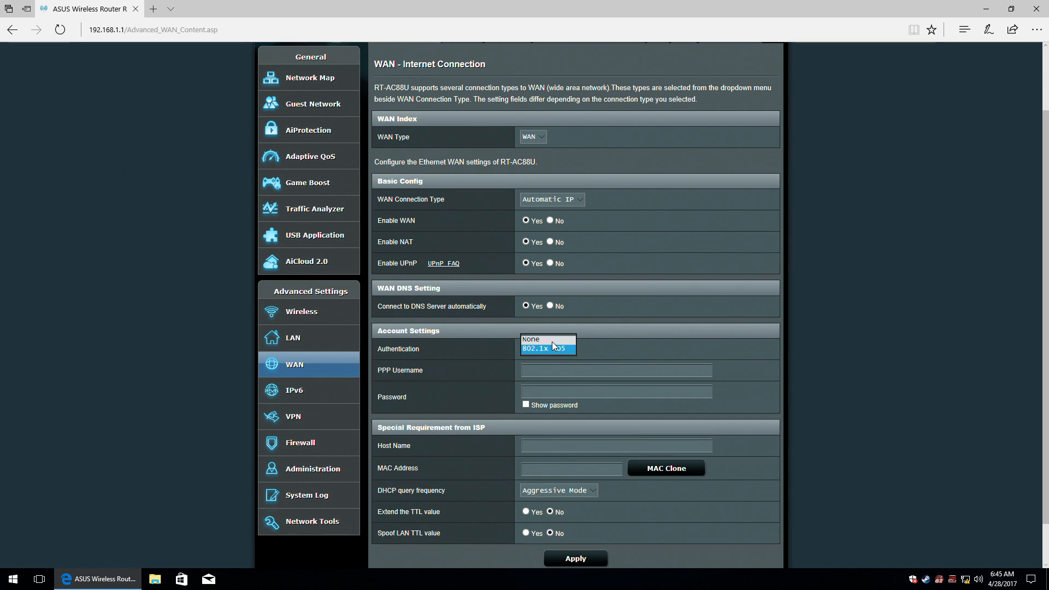
pyautogui.click(552, 341)
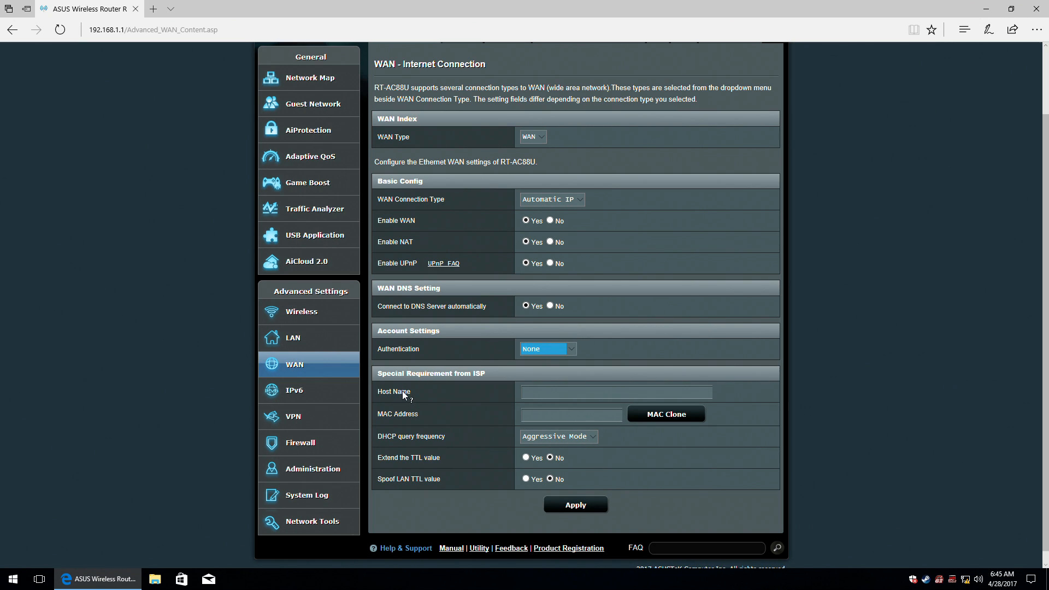
# Review host name, MAC and DHCP query frequency (Aggressive Mode), then apply the WAN settings.
pyautogui.click(547, 392)
pyautogui.click(566, 416)
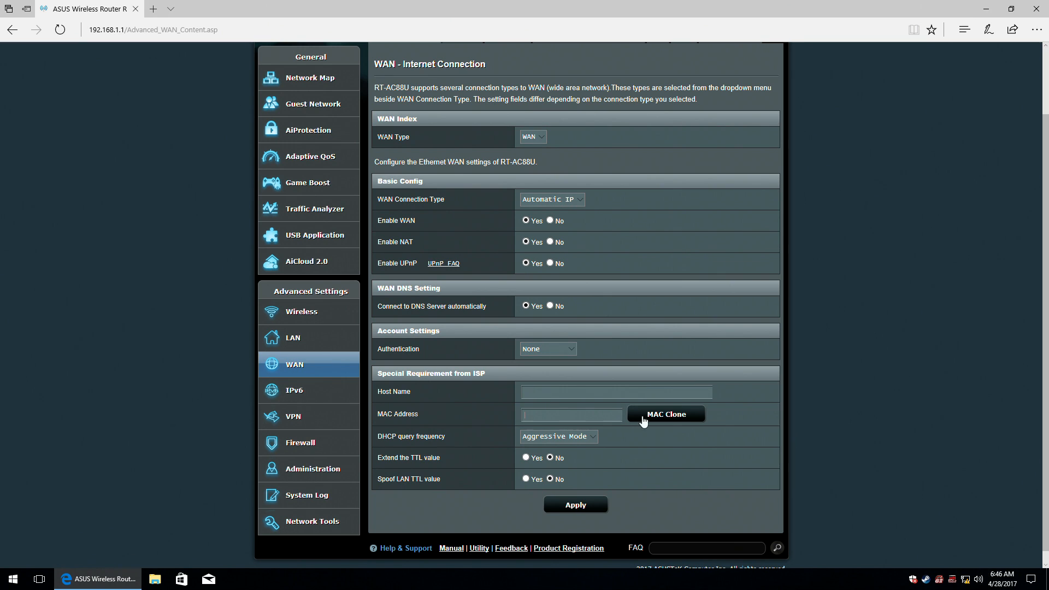
pyautogui.click(430, 438)
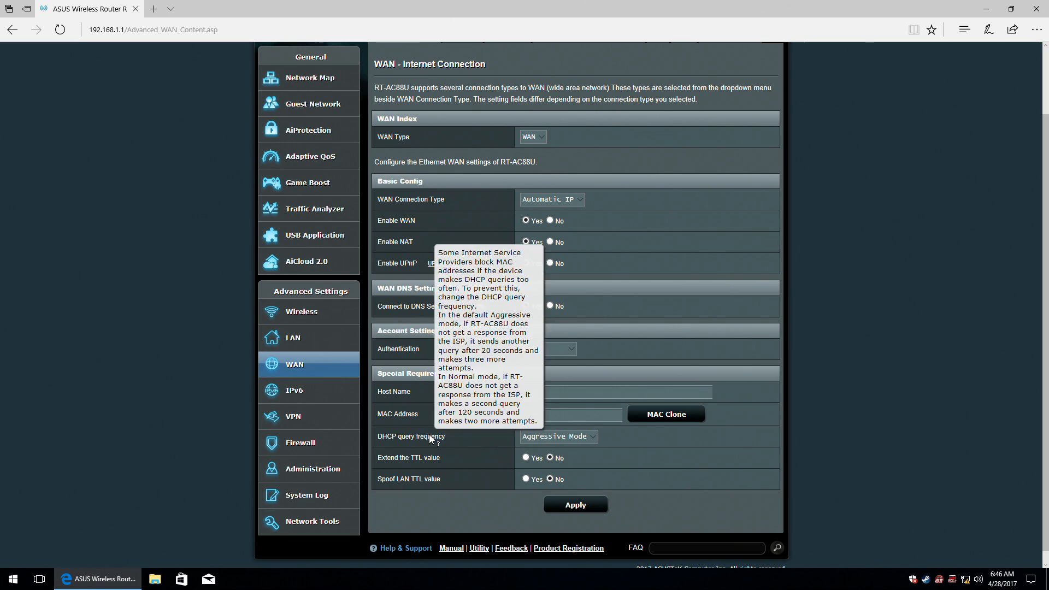
pyautogui.click(574, 437)
pyautogui.click(577, 437)
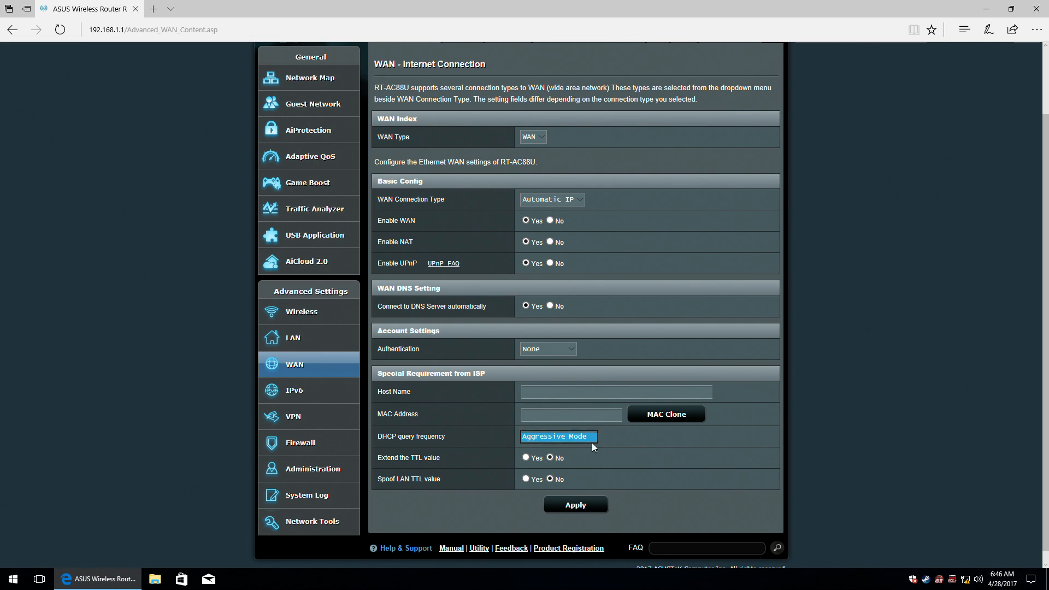
pyautogui.click(581, 503)
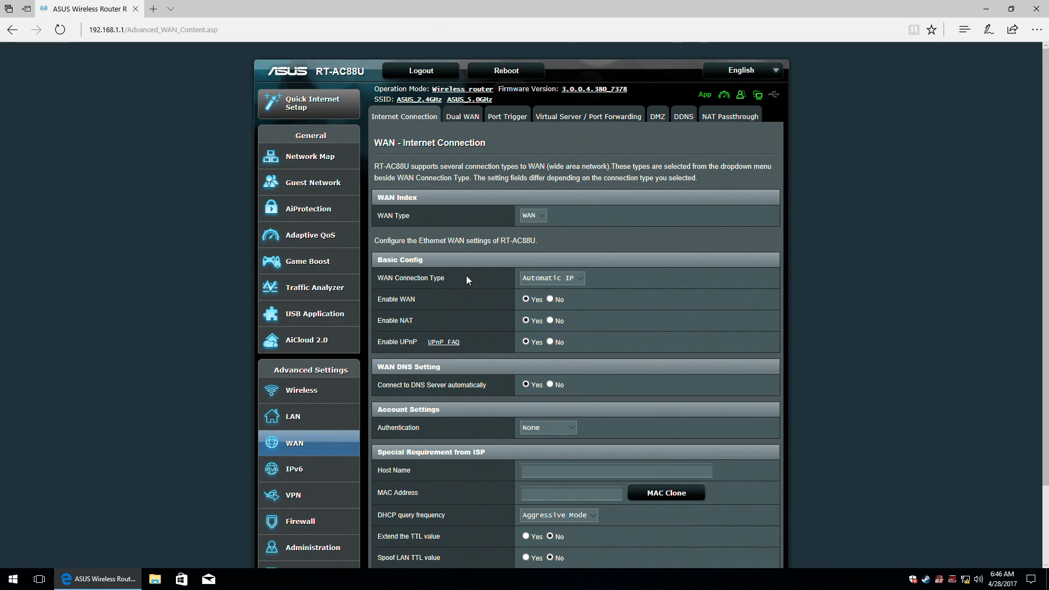
pyautogui.click(574, 278)
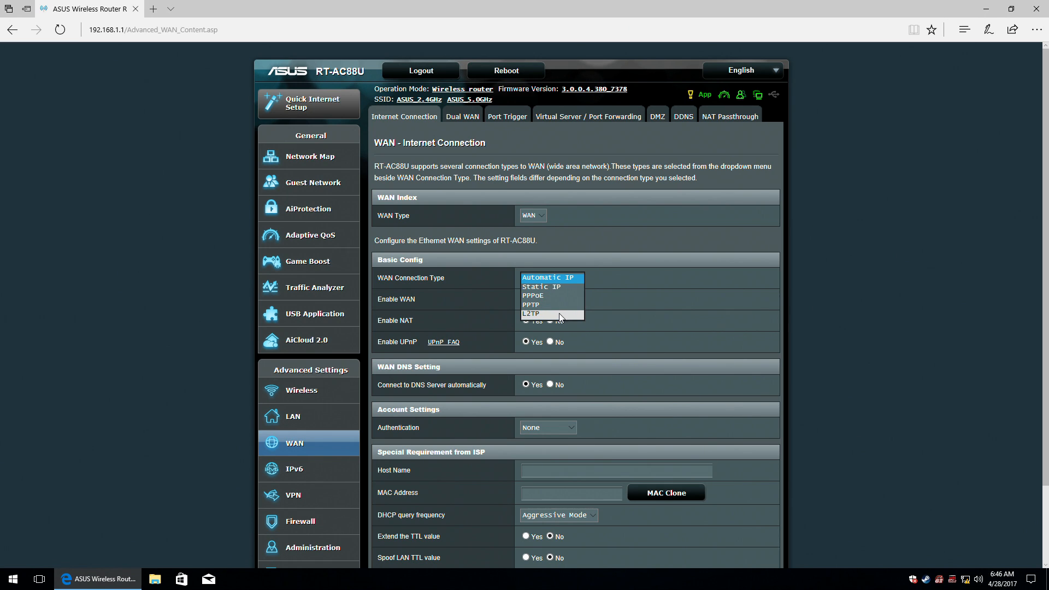
# Keep Automatic IP and look at Ethernet LAN on LAN Port 1 as a secondary WAN.
pyautogui.click(638, 269)
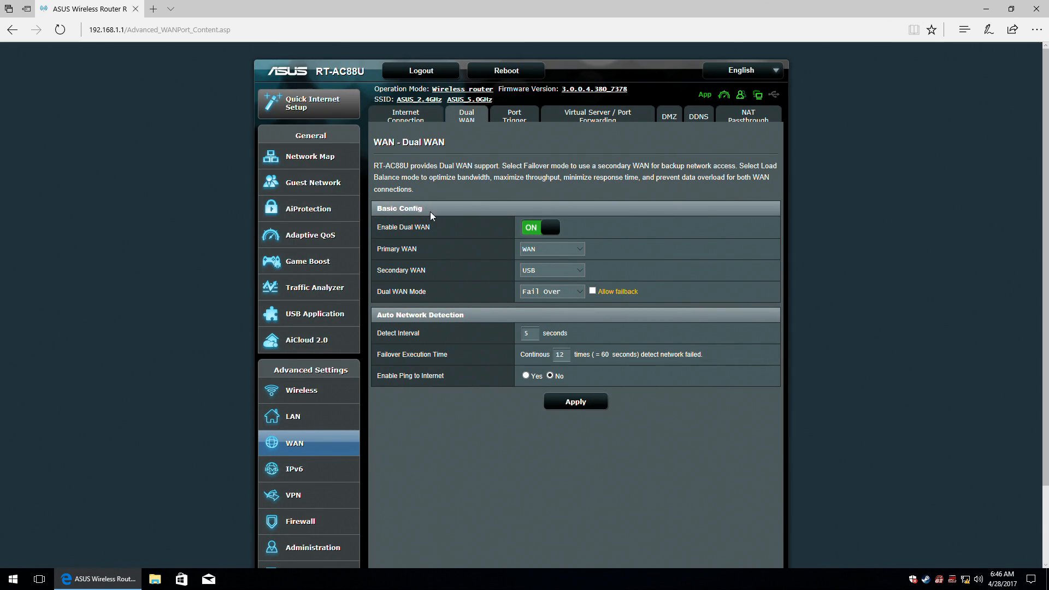
pyautogui.click(578, 270)
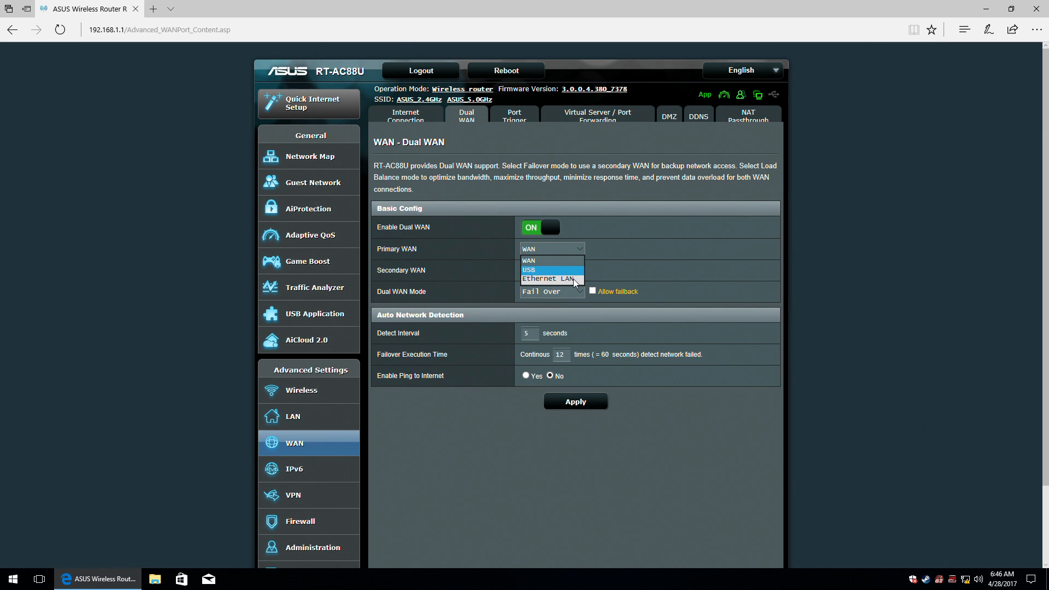
pyautogui.click(572, 279)
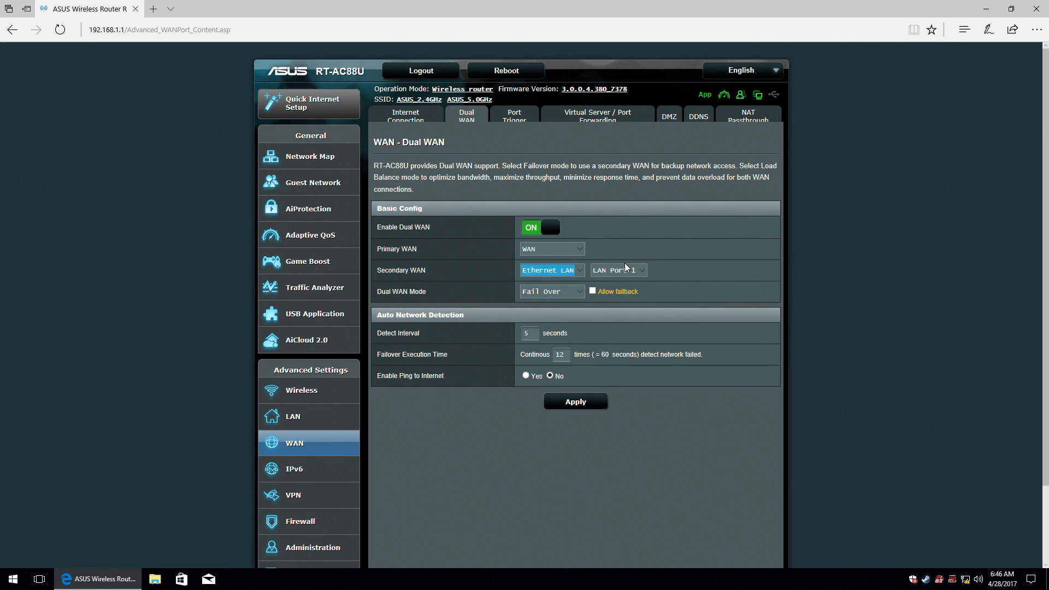
pyautogui.click(641, 271)
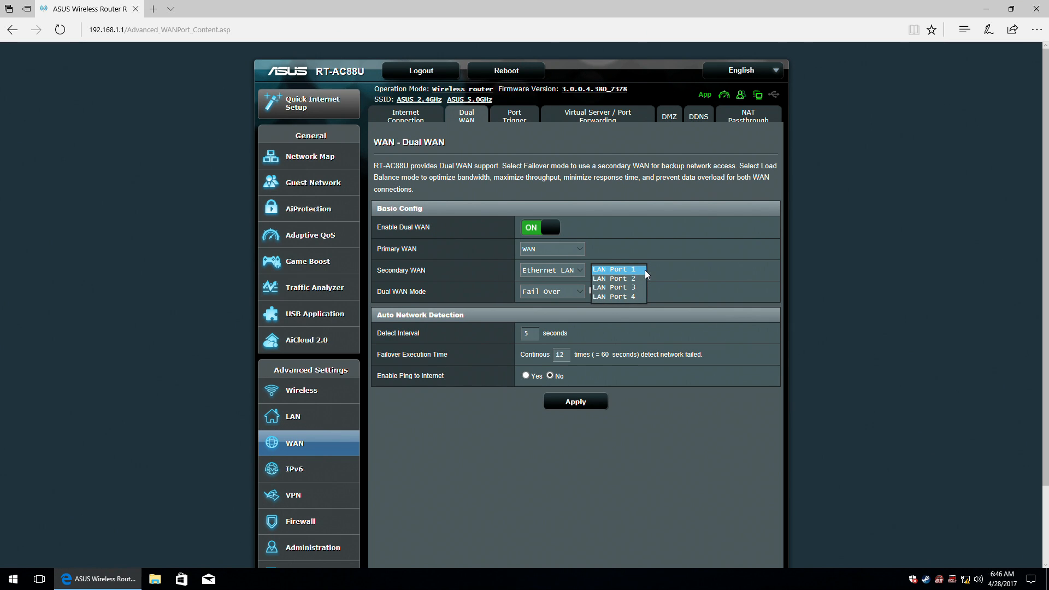
pyautogui.click(600, 270)
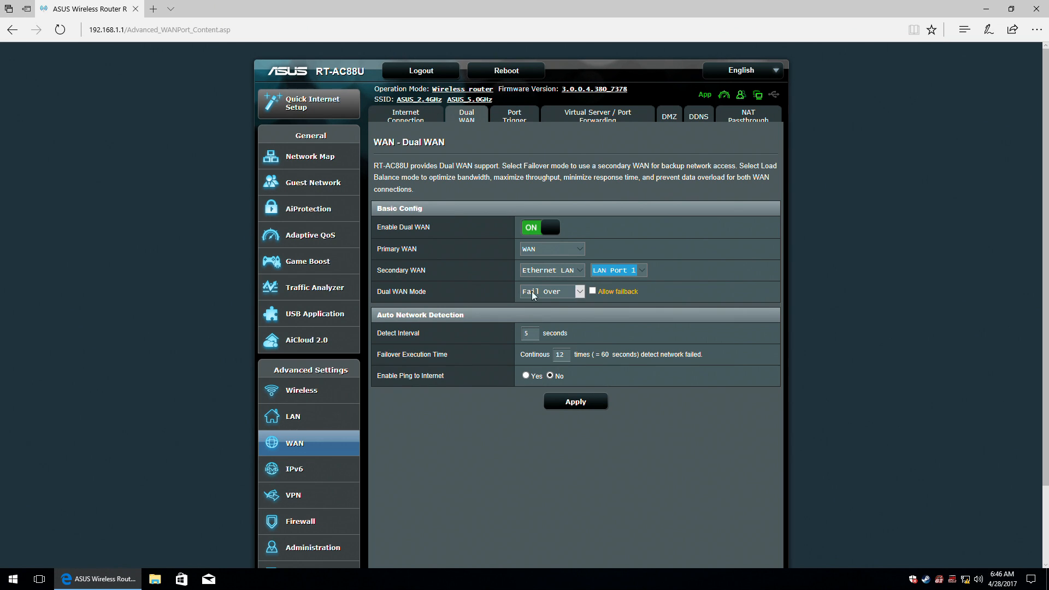
# Try Load Balance for the Dual WAN mode, then settle on Fail Over.
pyautogui.click(565, 291)
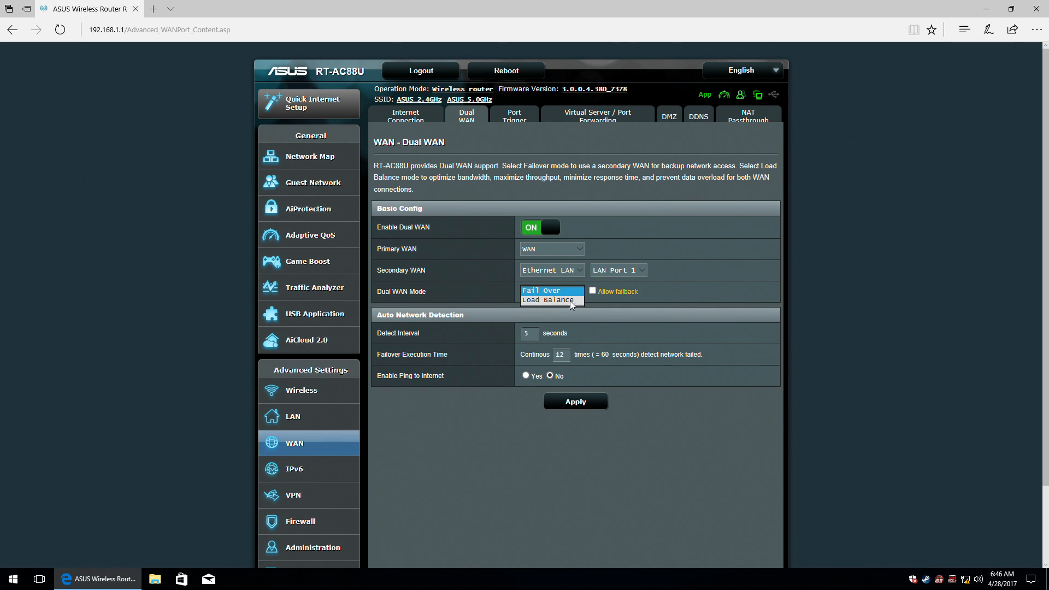
pyautogui.click(570, 301)
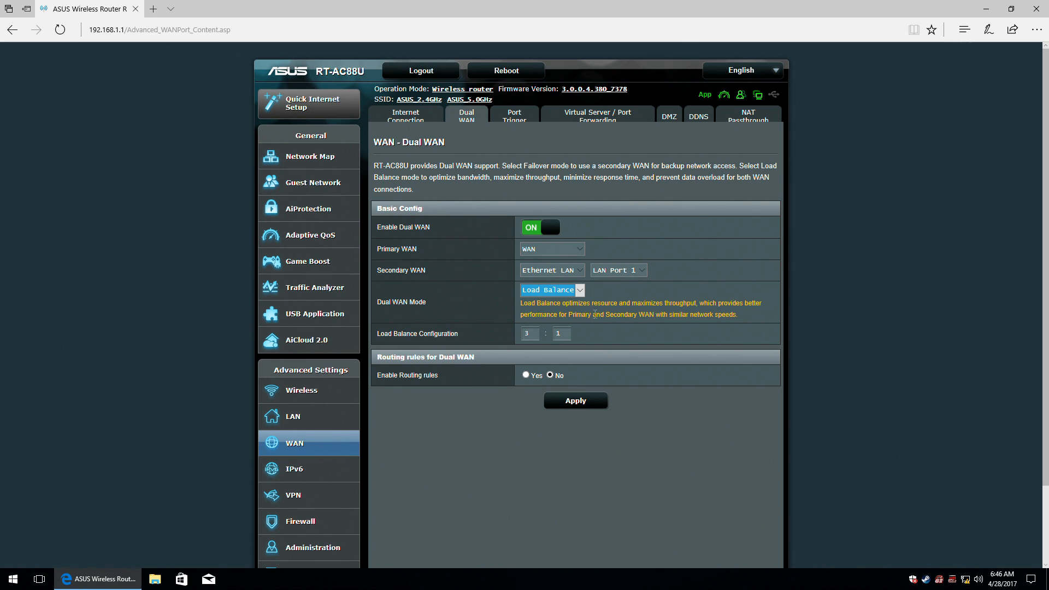
pyautogui.click(551, 290)
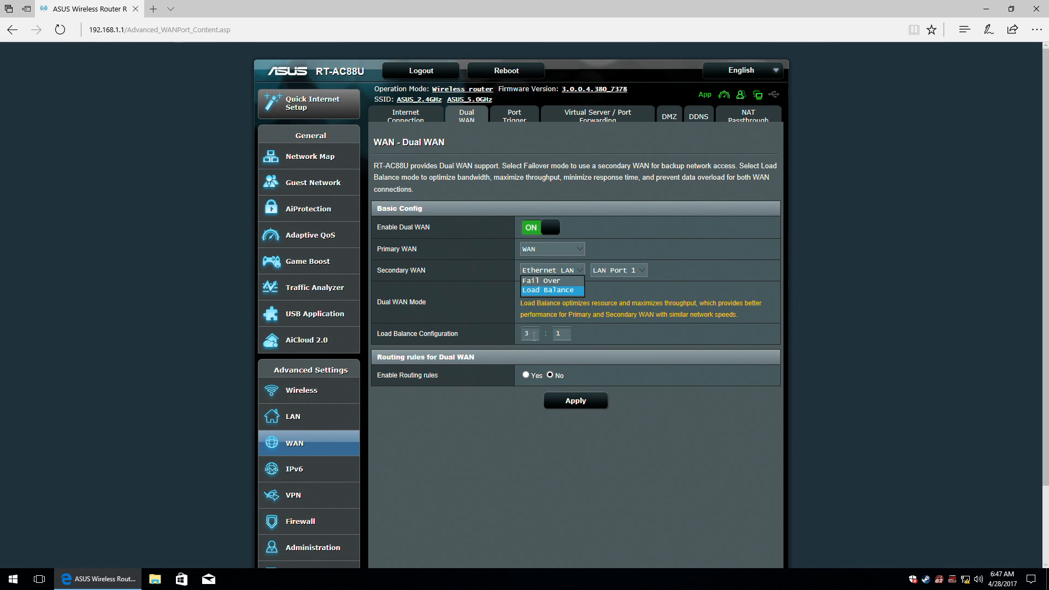
pyautogui.click(550, 289)
pyautogui.click(554, 291)
pyautogui.click(549, 281)
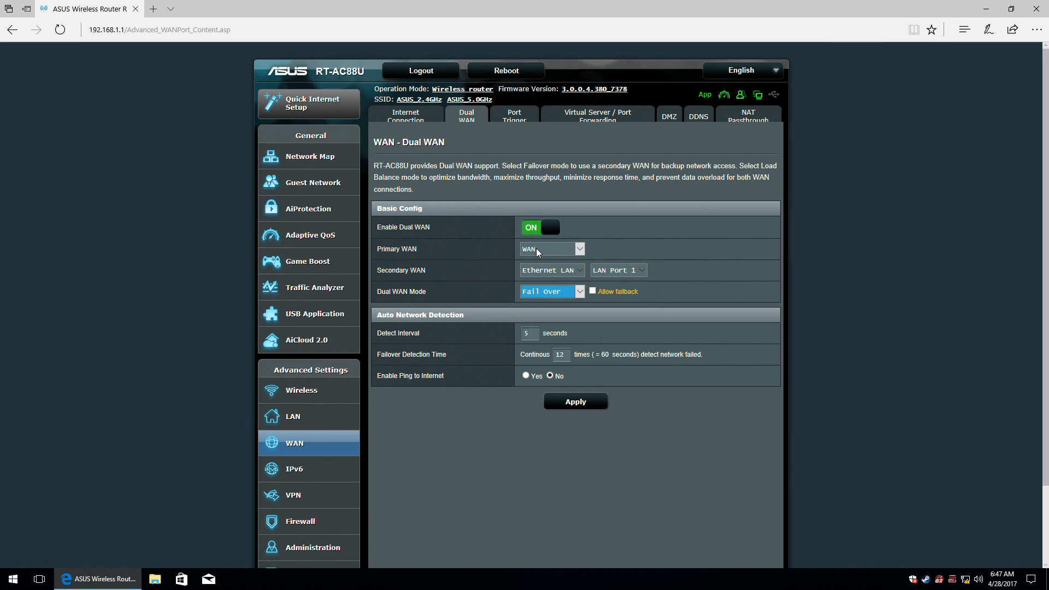
# Keep WAN as the primary connection and make USB the secondary WAN.
pyautogui.click(536, 248)
pyautogui.click(535, 257)
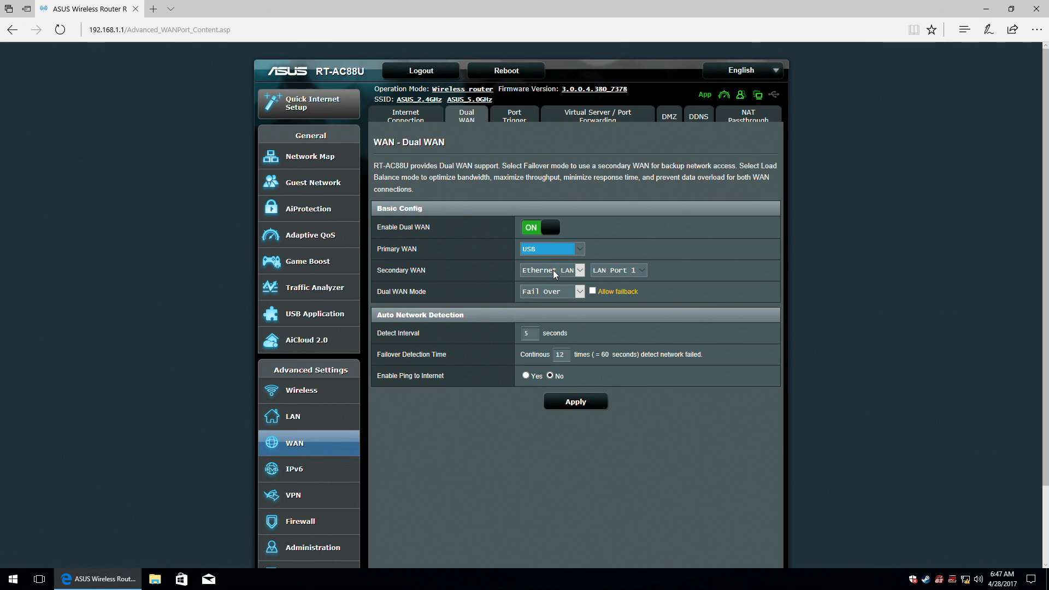
pyautogui.click(550, 253)
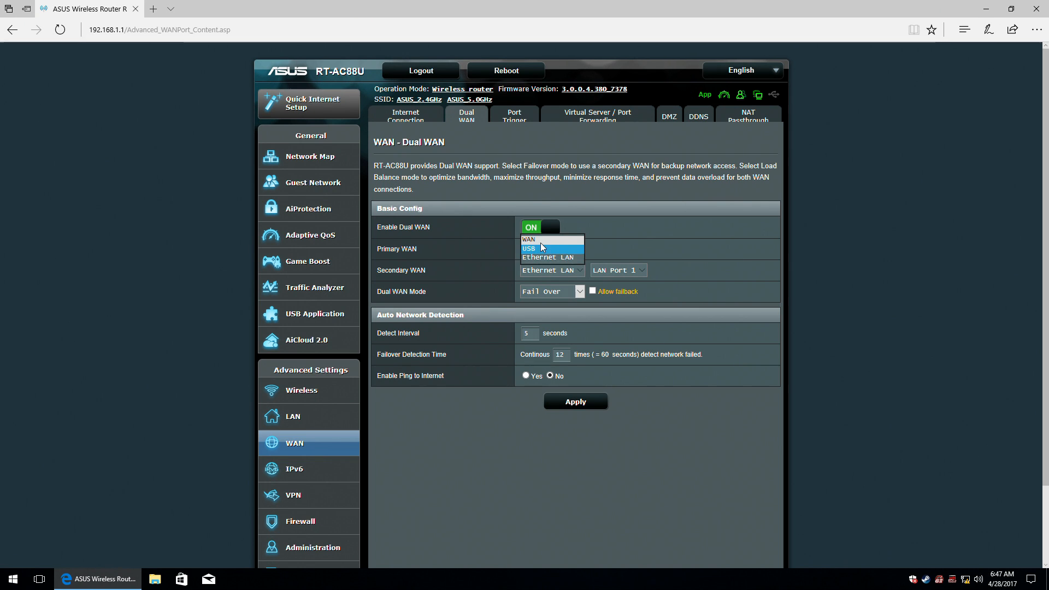
pyautogui.click(547, 242)
pyautogui.click(569, 275)
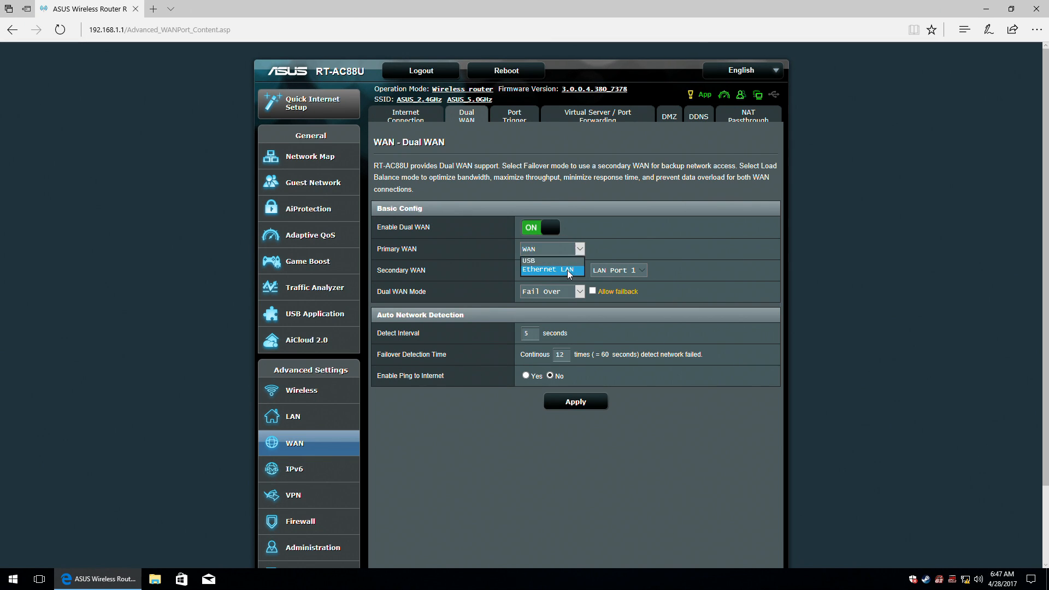
pyautogui.click(538, 261)
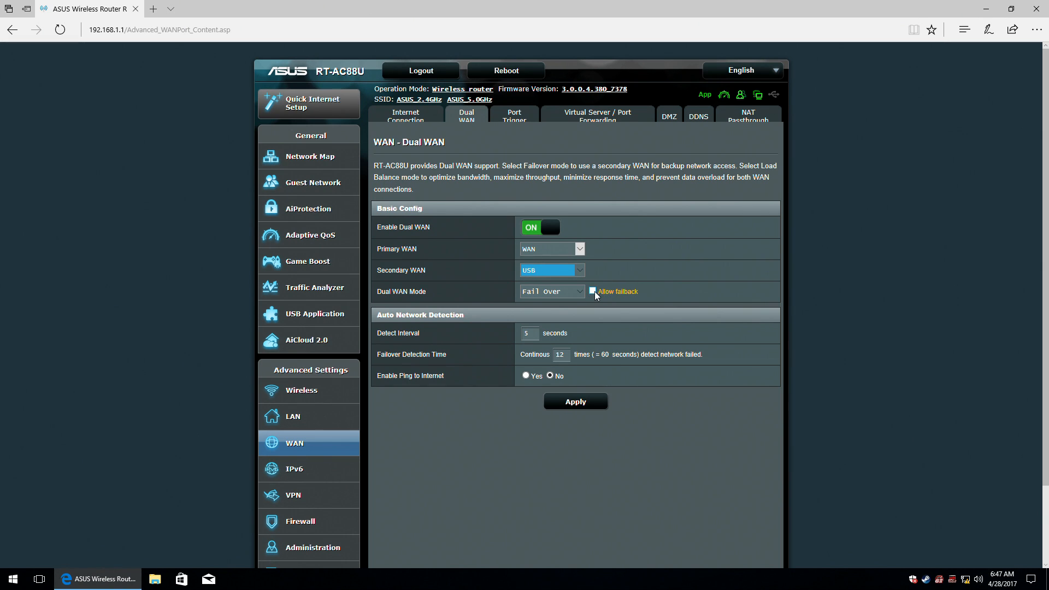
# Tick Allow failback and turn on Ping to Internet network detection.
pyautogui.click(592, 291)
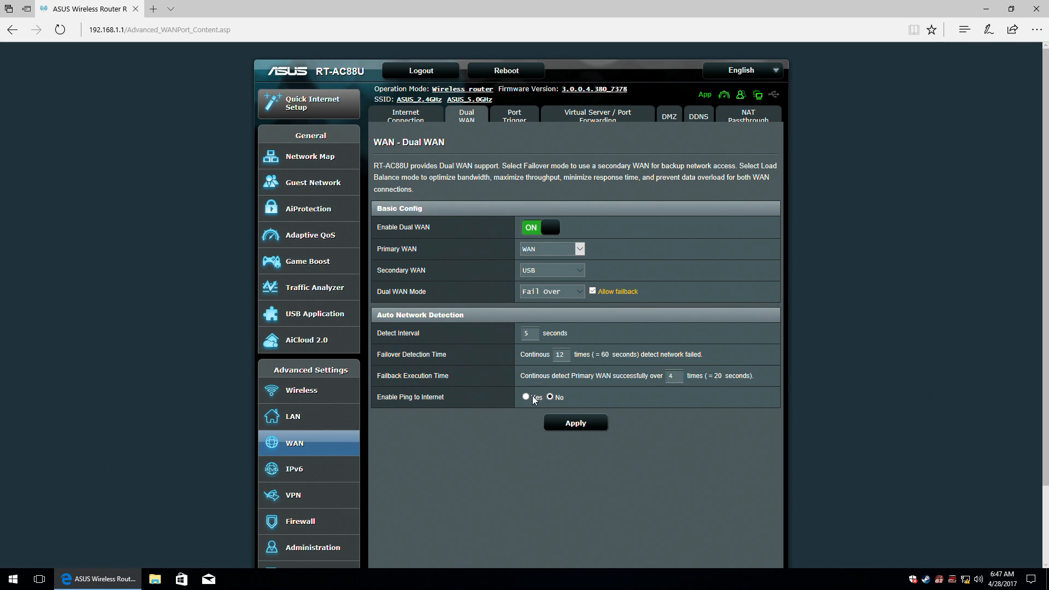
pyautogui.click(416, 399)
pyautogui.click(526, 397)
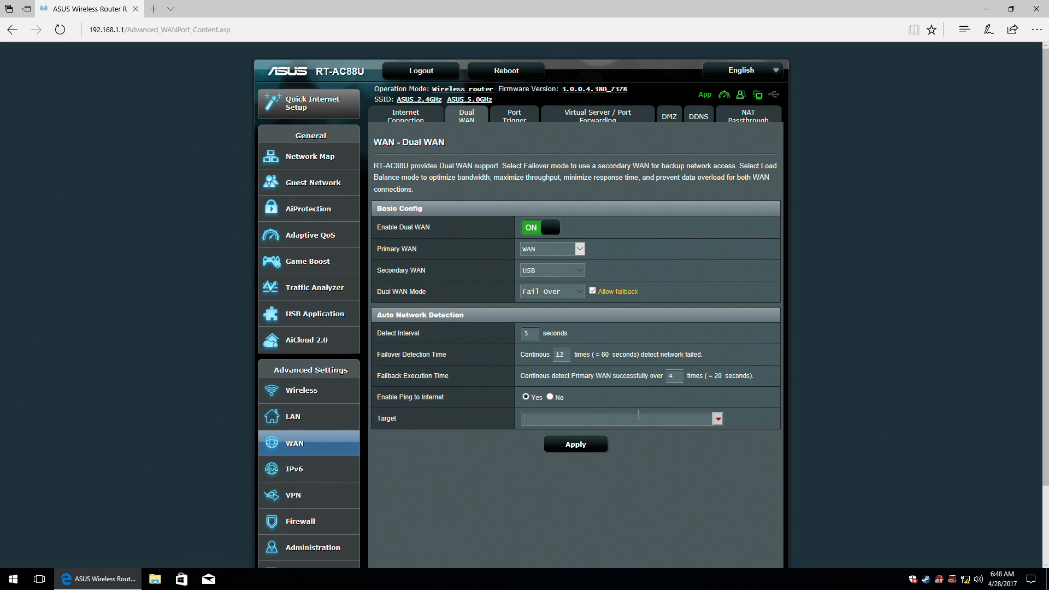
pyautogui.click(718, 420)
pyautogui.scroll(-2, 704, 429)
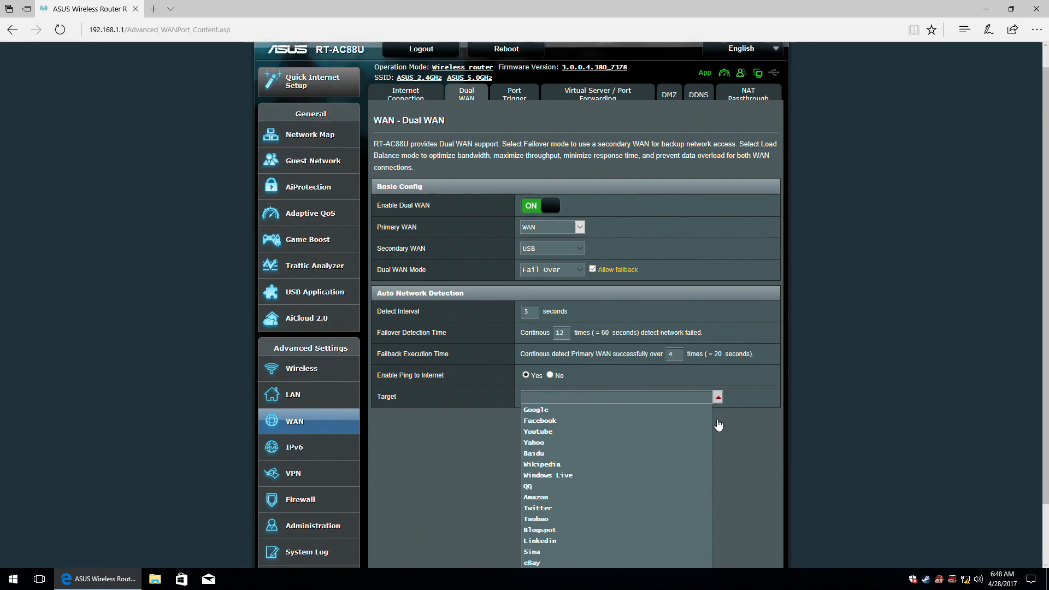
pyautogui.scroll(-1, 694, 440)
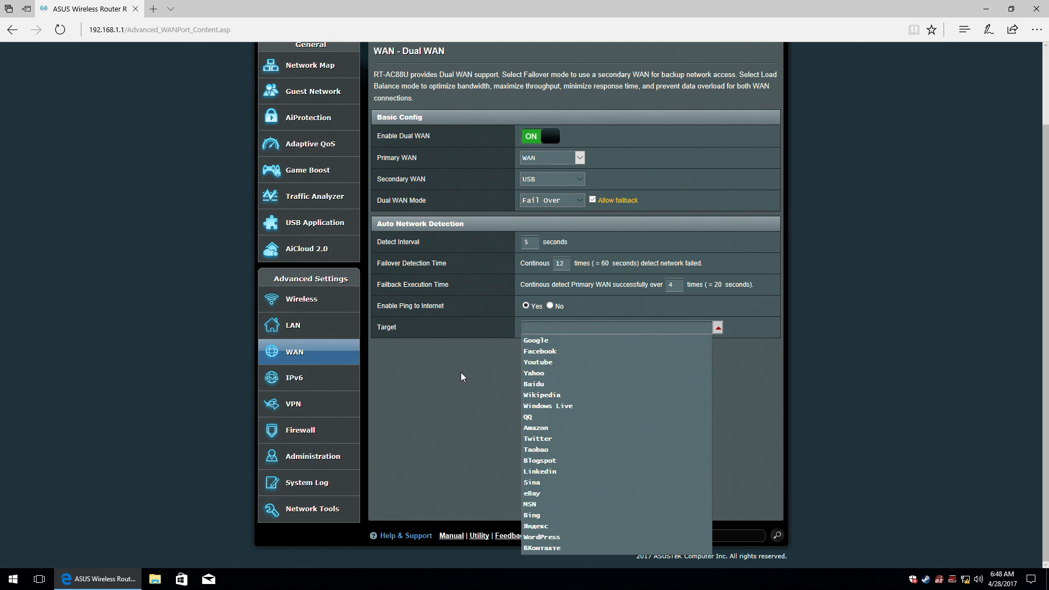
pyautogui.click(543, 352)
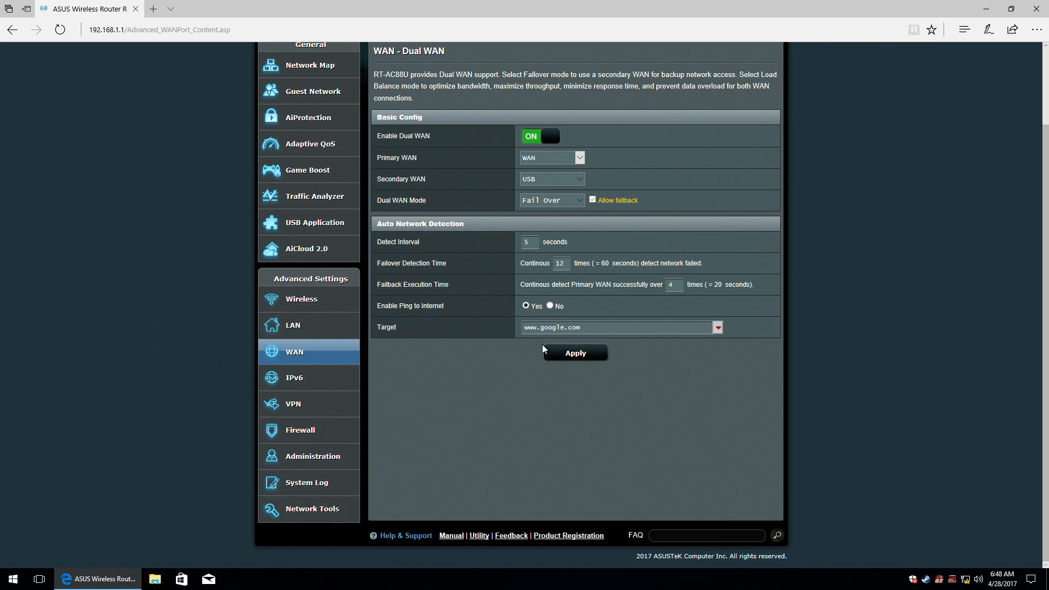
pyautogui.click(573, 350)
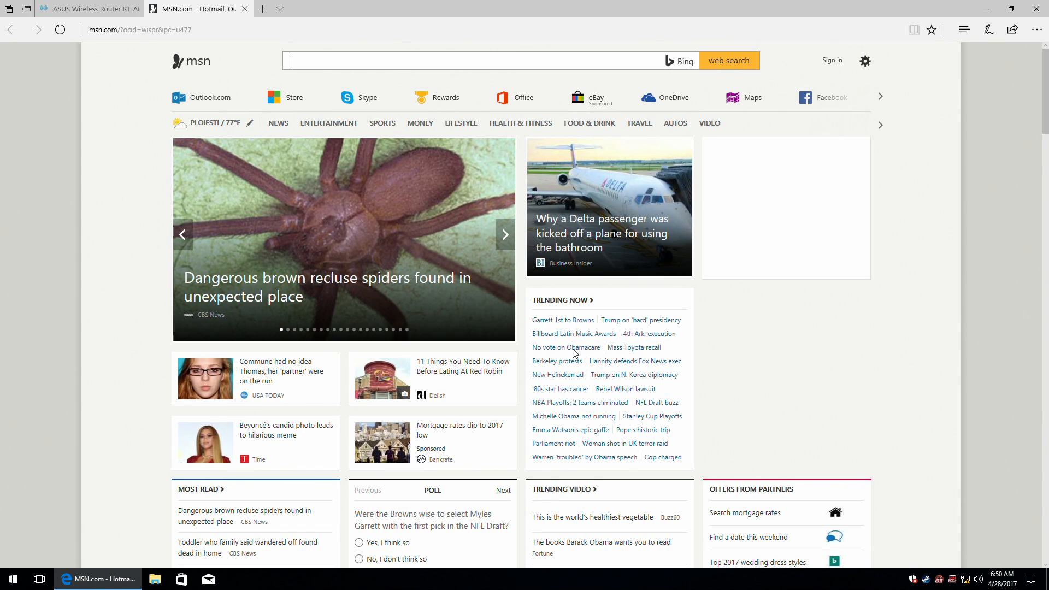
# Close the MSN tab and sign back in with the router username and password, then open Port Trigger.
pyautogui.click(245, 9)
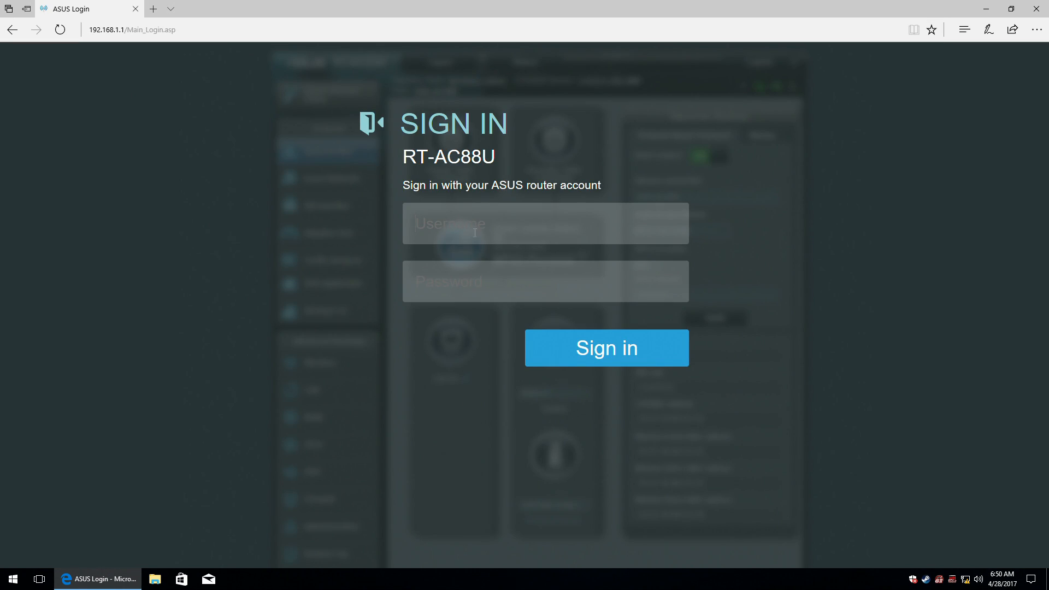
pyautogui.write('admi')
pyautogui.click(620, 354)
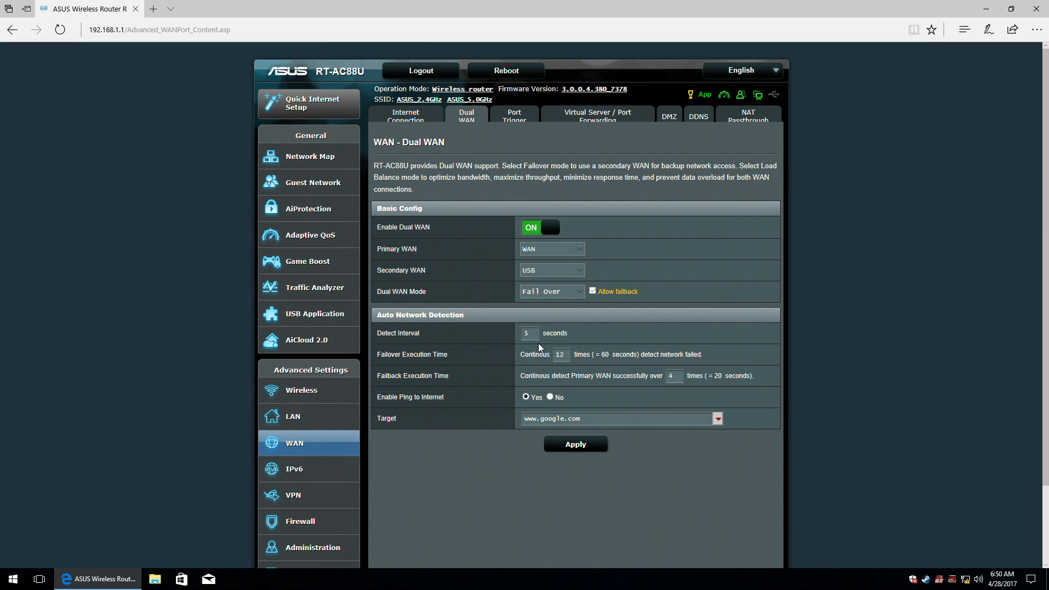
pyautogui.click(508, 114)
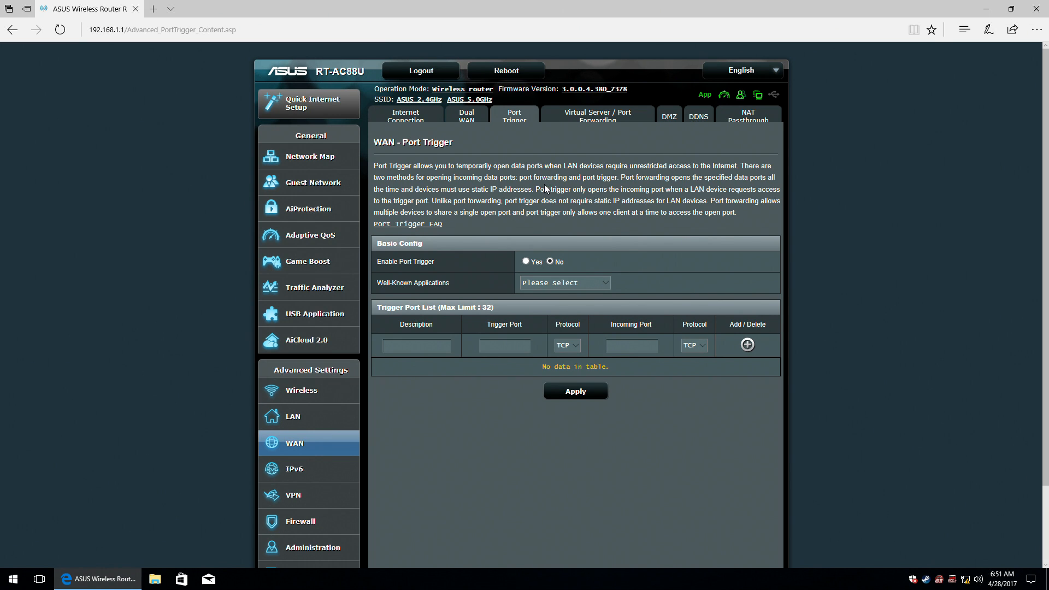
# Enable Port Trigger, browsing Well-Known Applications and keeping TCP for both port protocols, adding no rule.
pyautogui.click(527, 262)
pyautogui.click(603, 282)
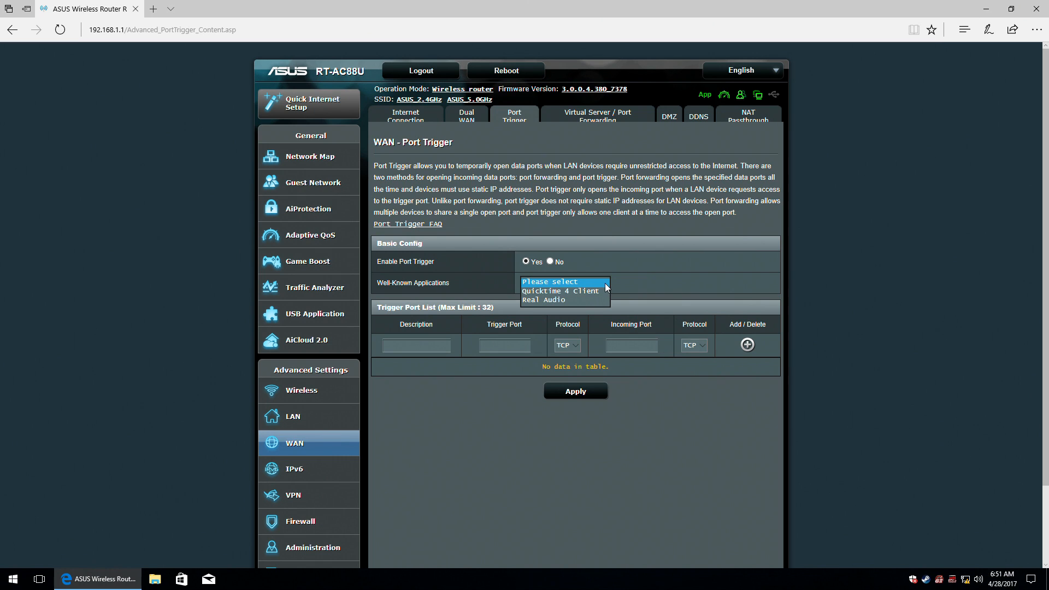
pyautogui.click(595, 283)
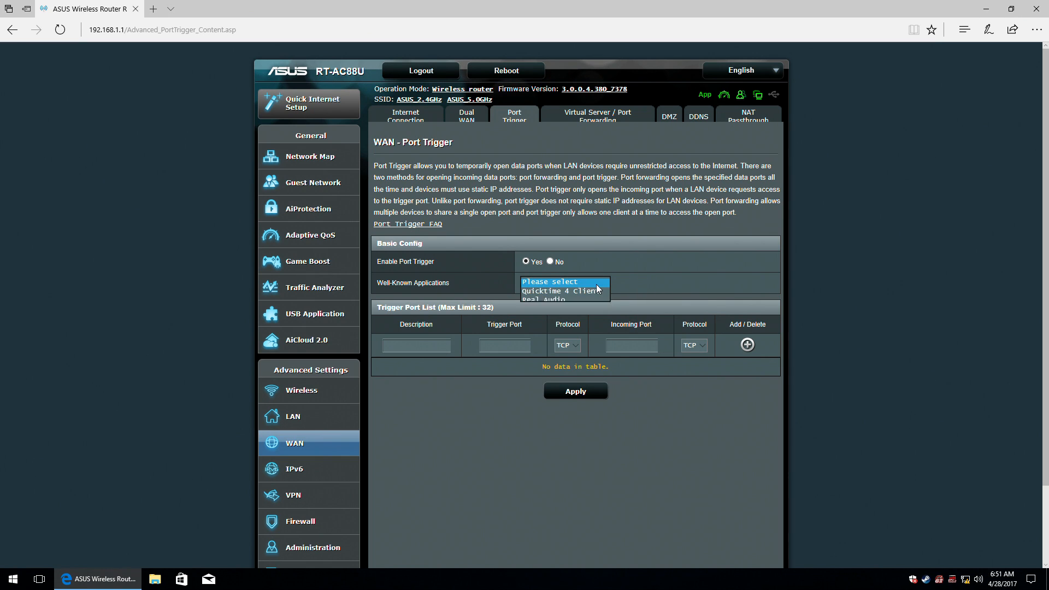
pyautogui.click(427, 344)
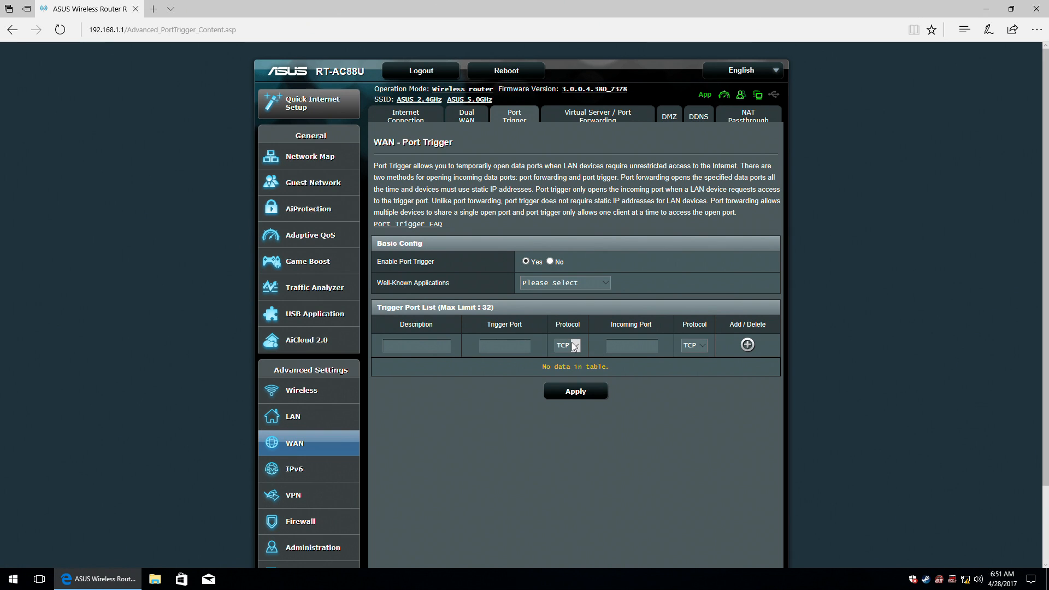
pyautogui.click(574, 346)
pyautogui.click(567, 354)
pyautogui.click(702, 346)
pyautogui.click(703, 345)
# Enable port forwarding on Virtual Server / Port Forwarding and browse the famous server and game lists.
pyautogui.click(610, 117)
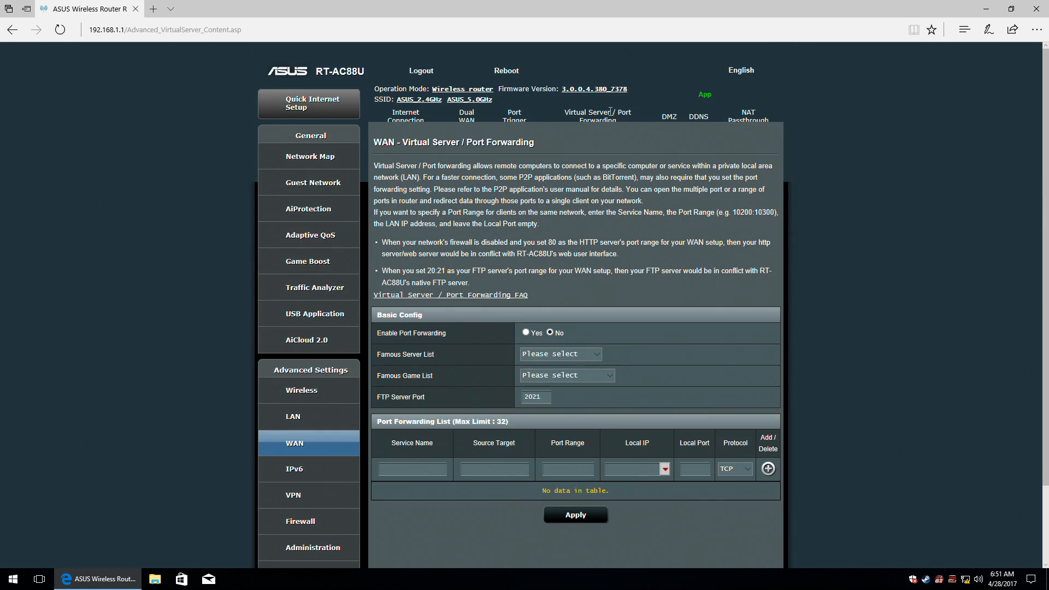
pyautogui.click(526, 333)
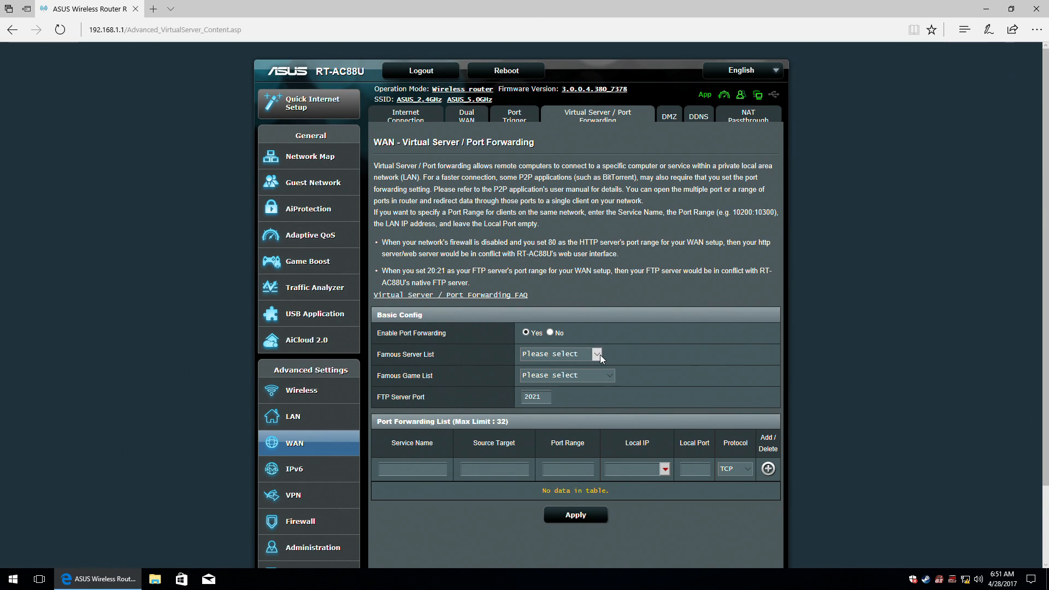
pyautogui.click(597, 354)
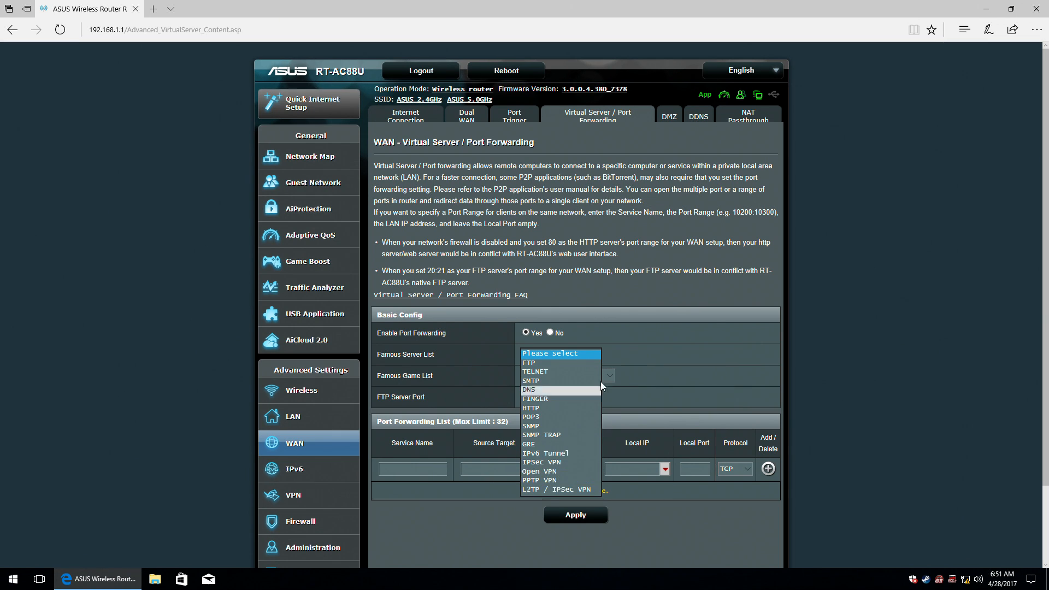
pyautogui.click(593, 334)
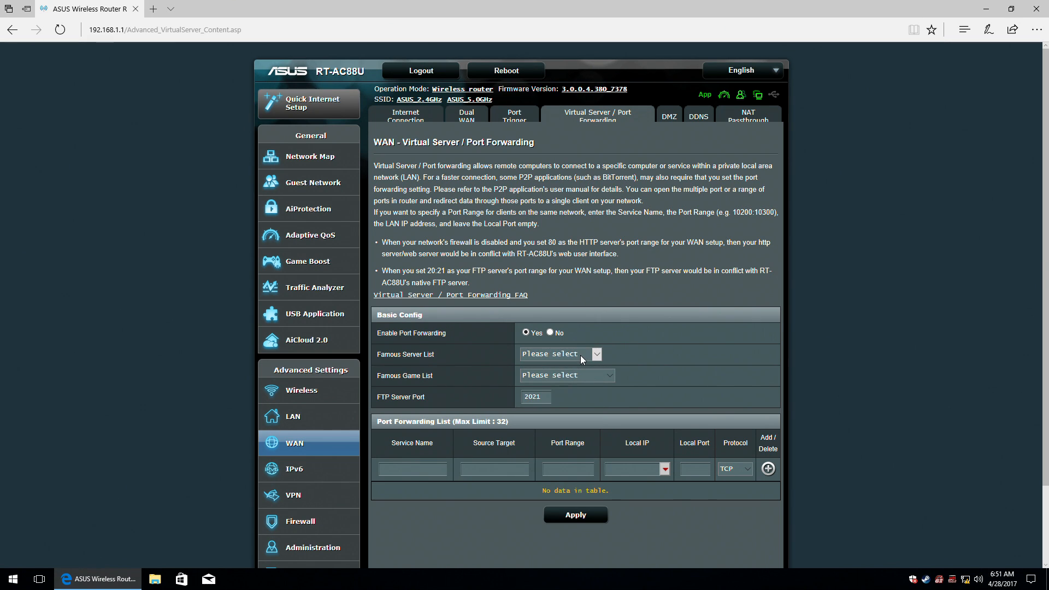
pyautogui.click(592, 378)
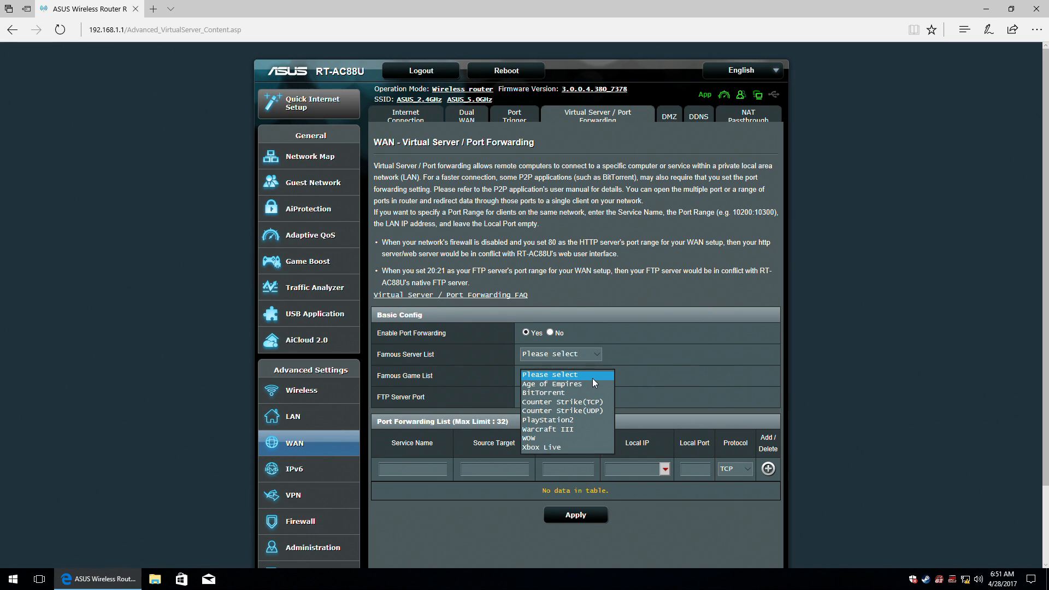
pyautogui.click(593, 378)
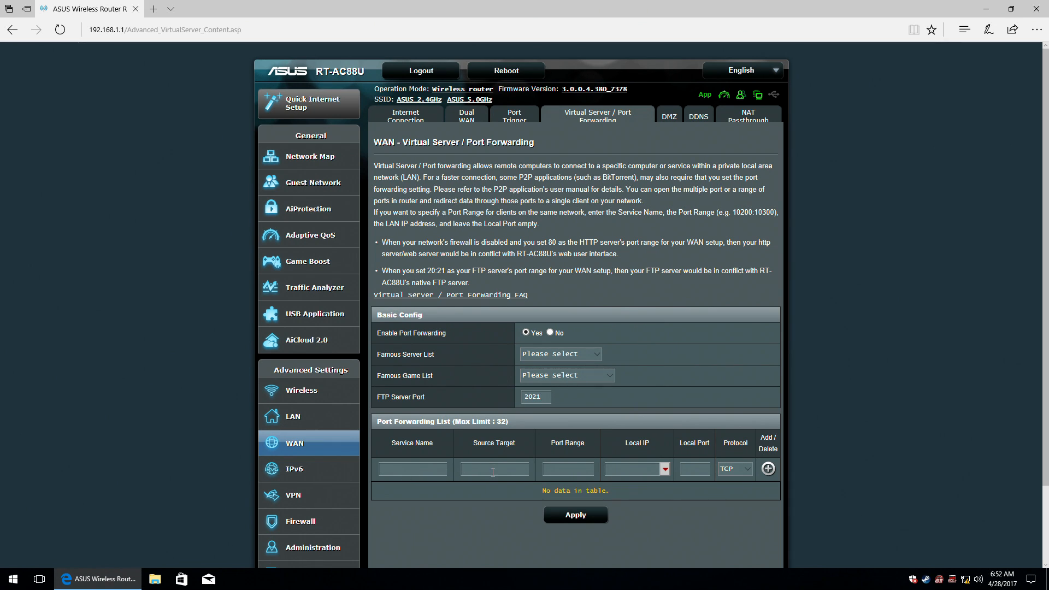
# Inspect the rule's port range, Local IP list and local port, keeping TCP, without adding a rule.
pyautogui.click(569, 471)
pyautogui.click(665, 469)
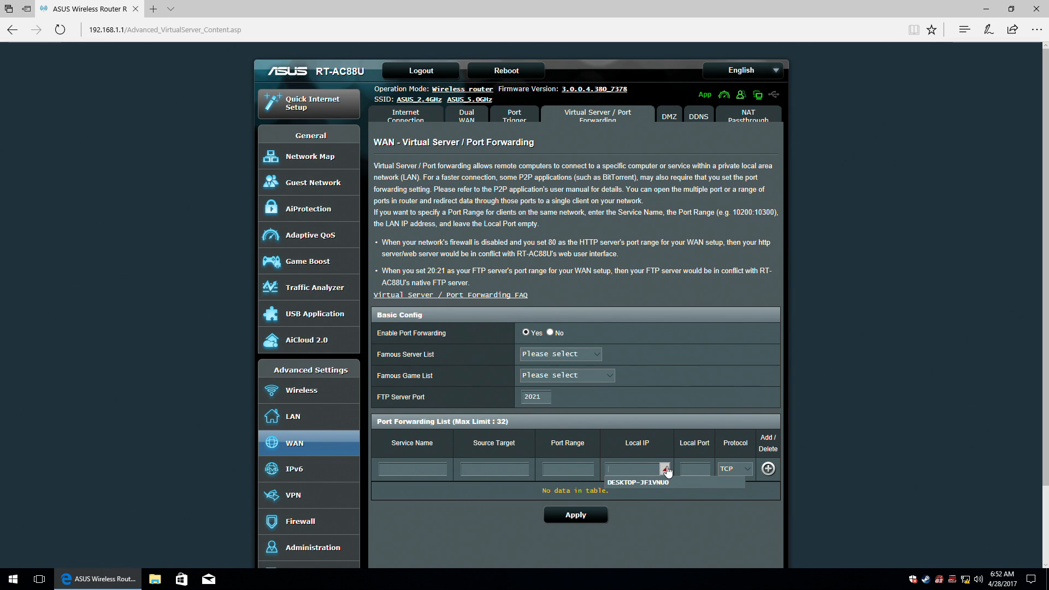
pyautogui.click(665, 469)
pyautogui.click(694, 469)
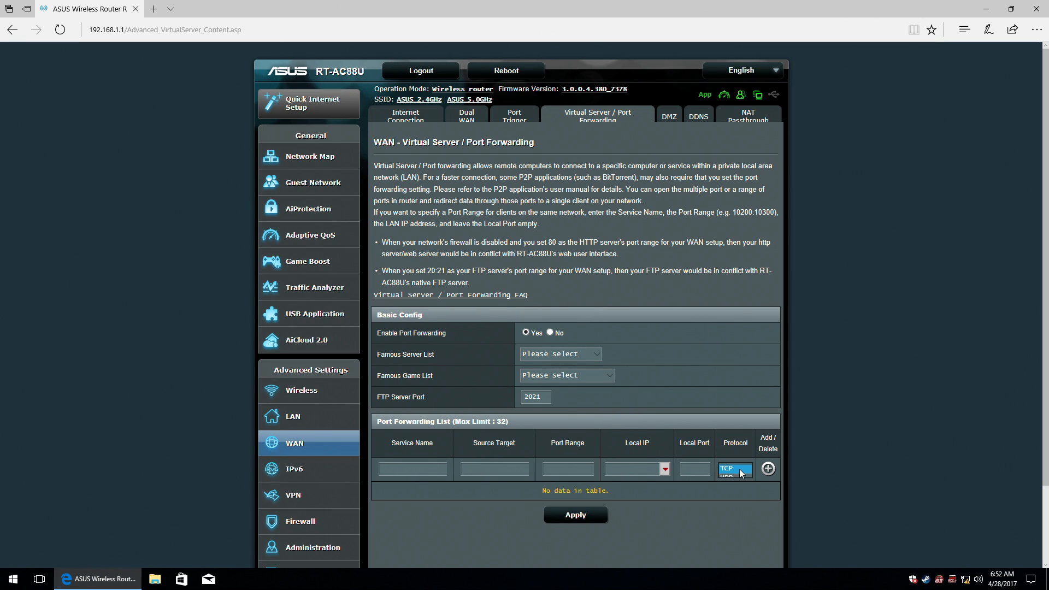
pyautogui.click(739, 468)
pyautogui.click(775, 520)
# View DMZ, then enable the DDNS client with DOMAINS.GOOGLE.COM before going to NAT Passthrough.
pyautogui.click(667, 116)
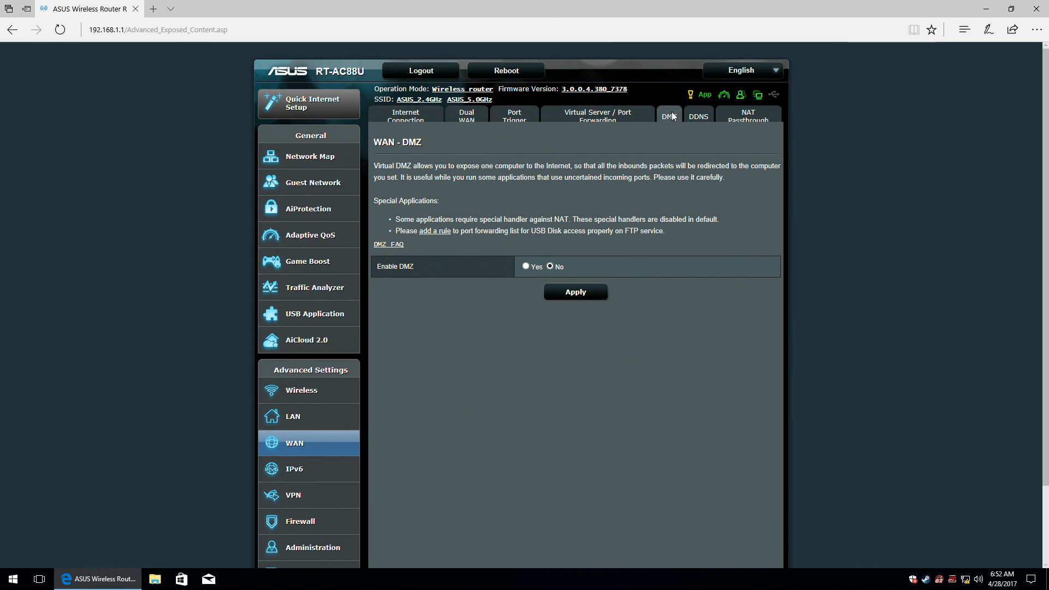
pyautogui.click(708, 116)
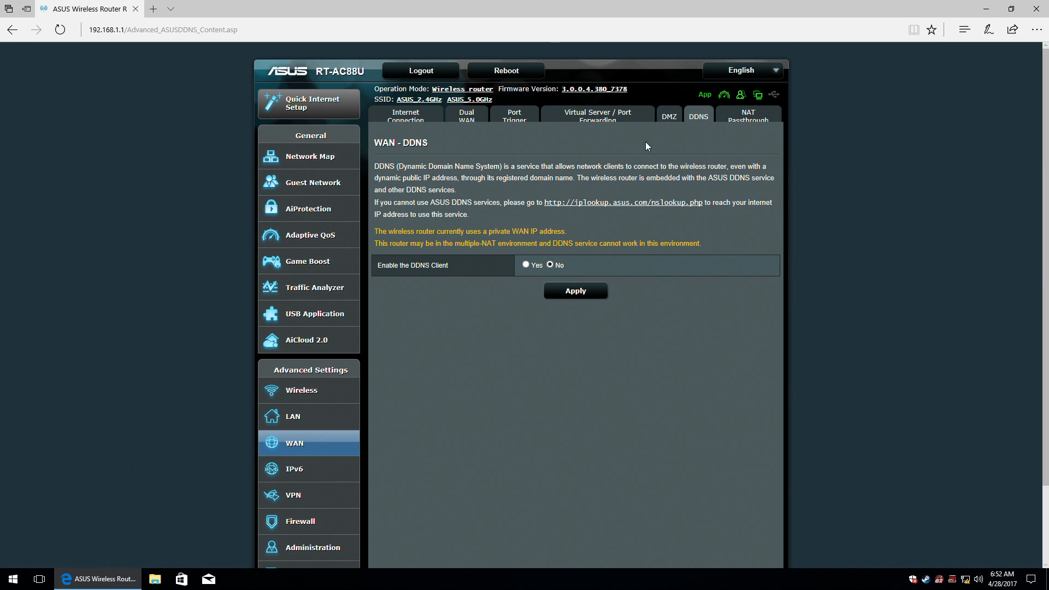
pyautogui.click(525, 264)
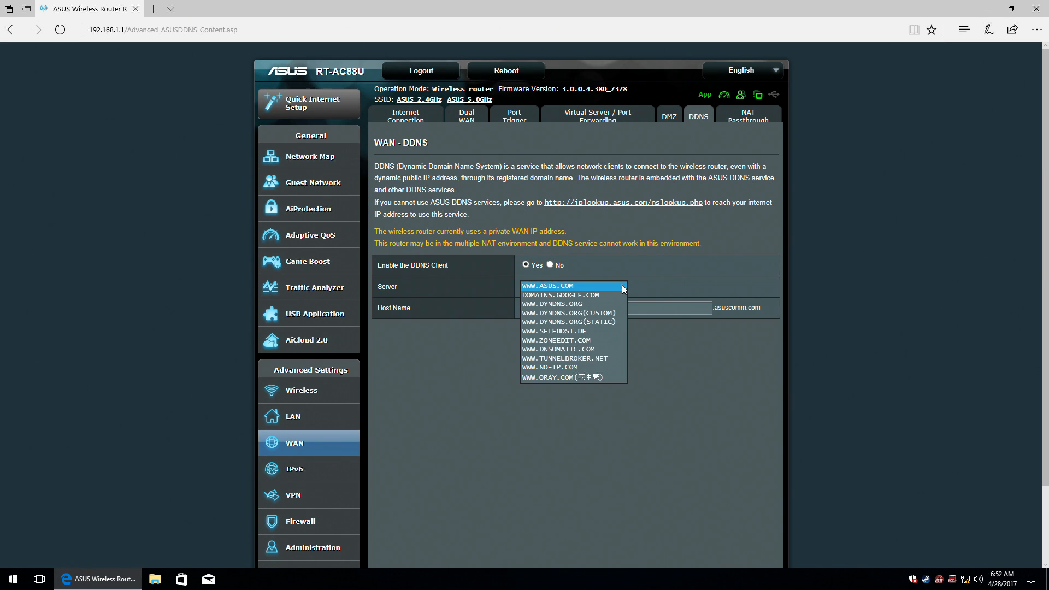
pyautogui.click(621, 285)
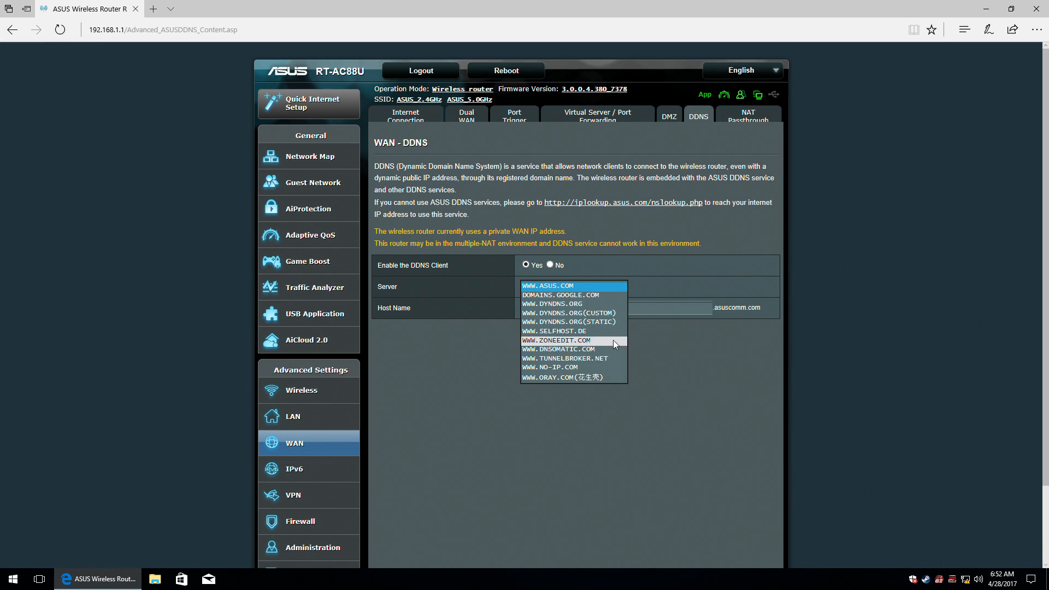
pyautogui.click(615, 296)
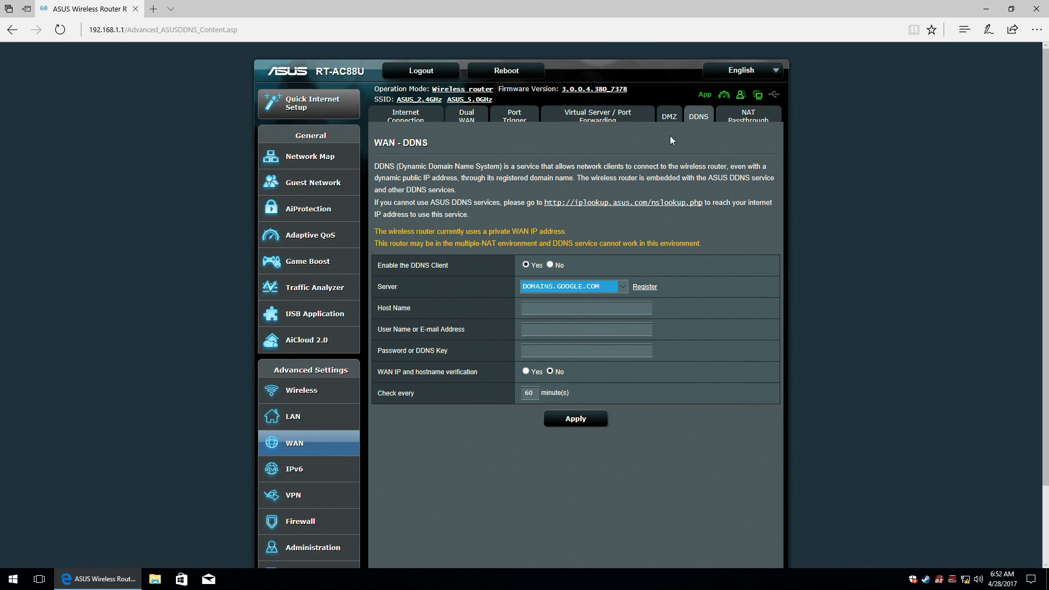
pyautogui.click(772, 114)
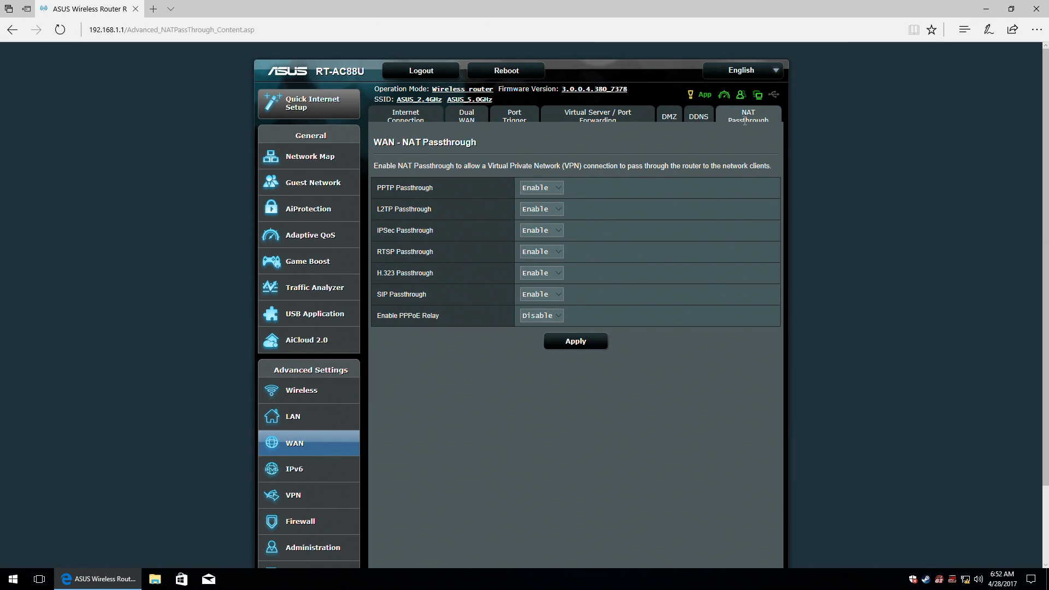
# Leave PPTP Passthrough set to Enable and move to the IPv6 page.
pyautogui.click(555, 188)
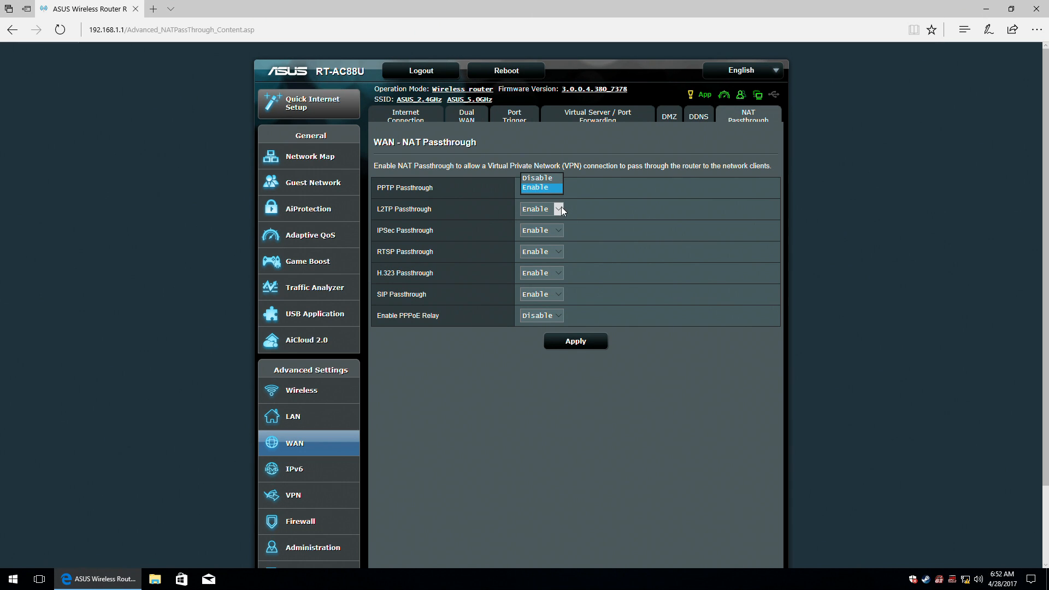
pyautogui.click(460, 219)
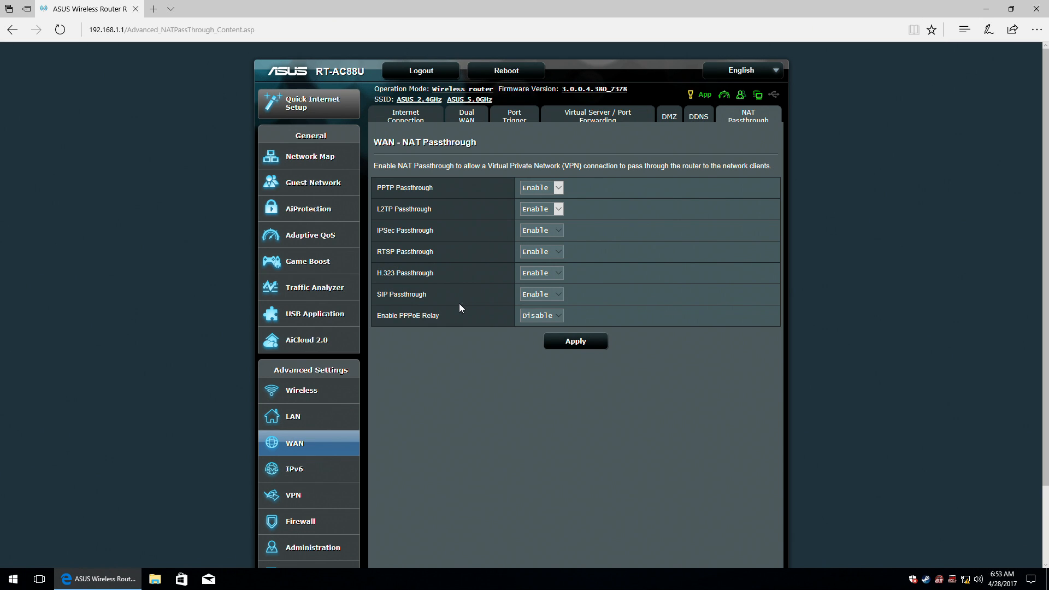
pyautogui.click(273, 471)
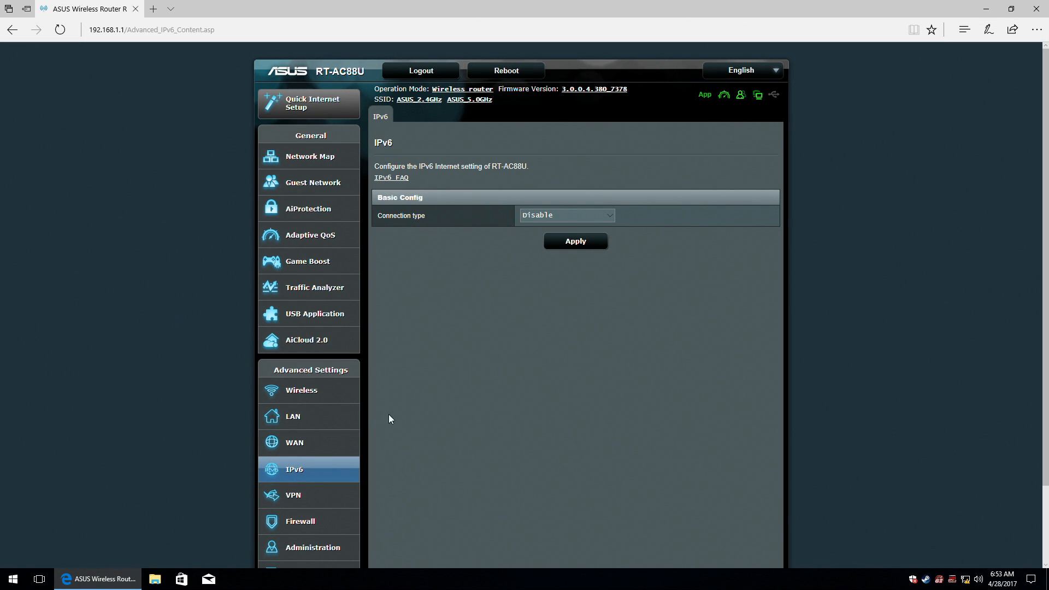
# Preview the Native IPv6 connection fields, then return Connection type to Disable.
pyautogui.click(581, 216)
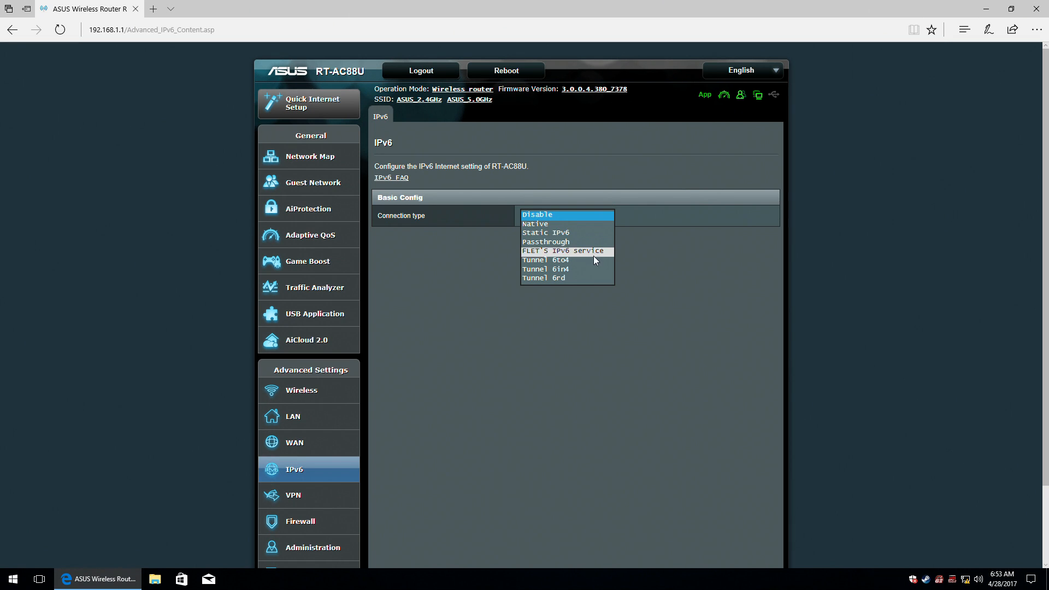
pyautogui.click(586, 225)
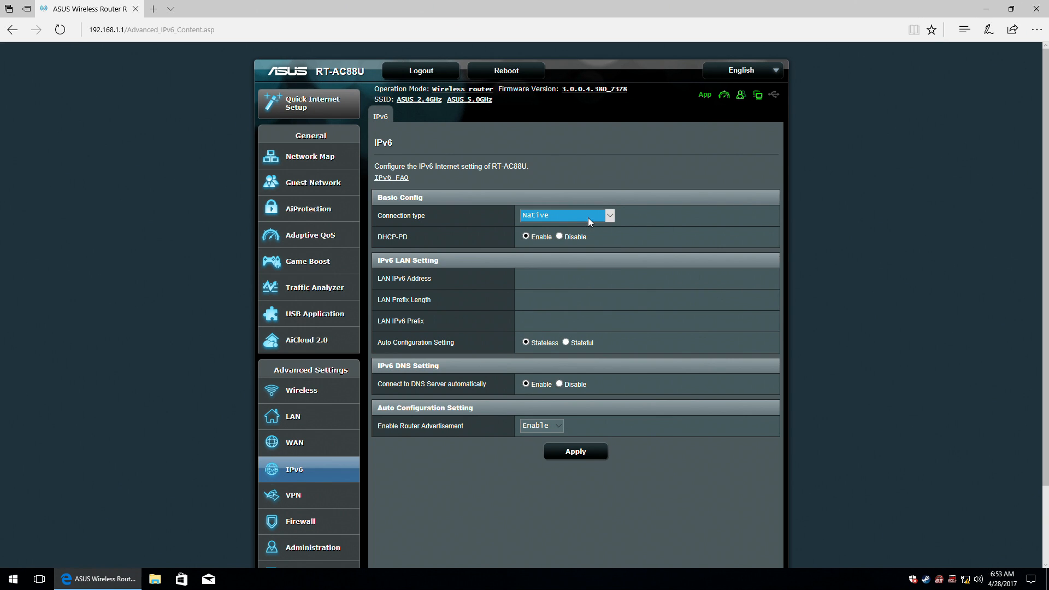
pyautogui.click(588, 217)
pyautogui.click(587, 207)
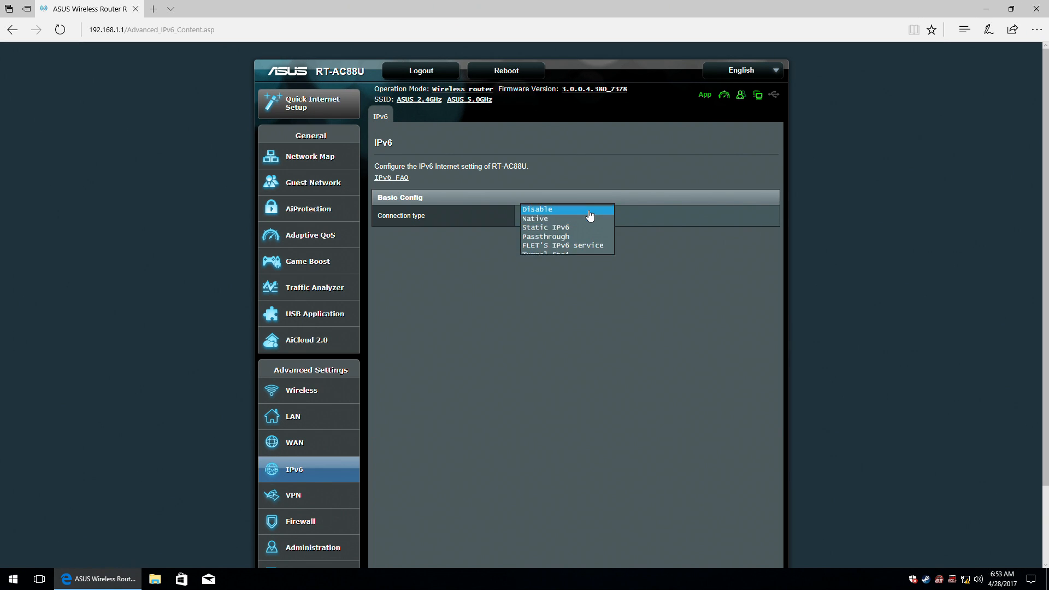
# Browse the VPN Client and OpenVPN server pages, ending on the PPTP server page.
pyautogui.click(298, 495)
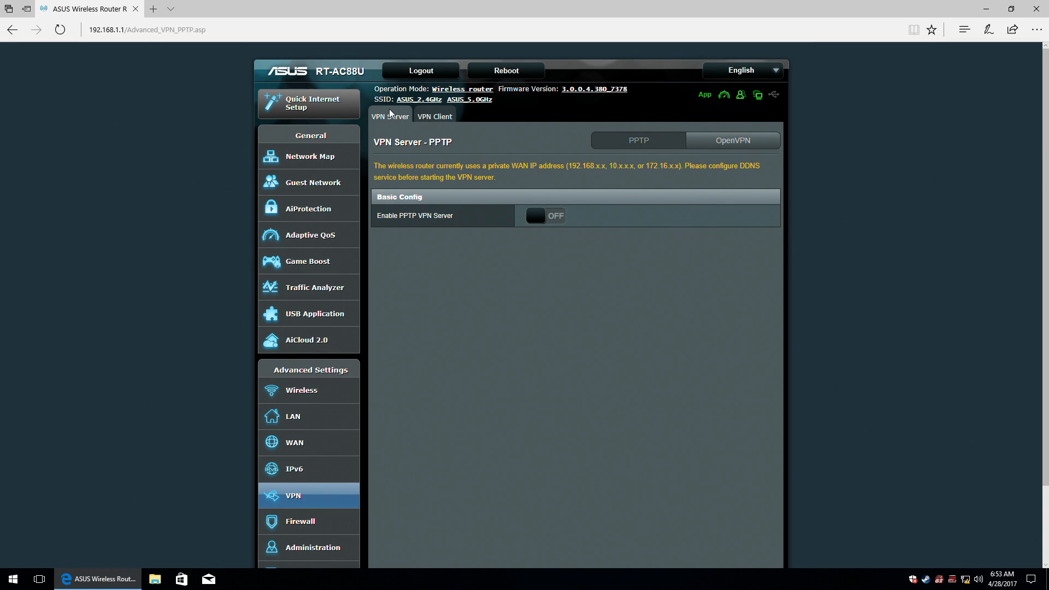
pyautogui.click(435, 116)
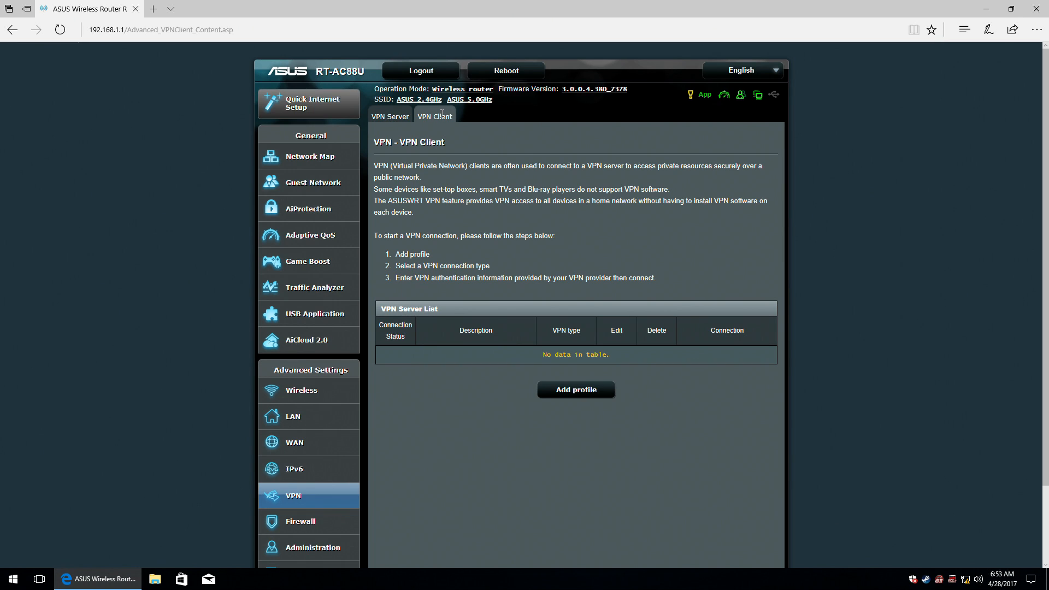
pyautogui.click(386, 118)
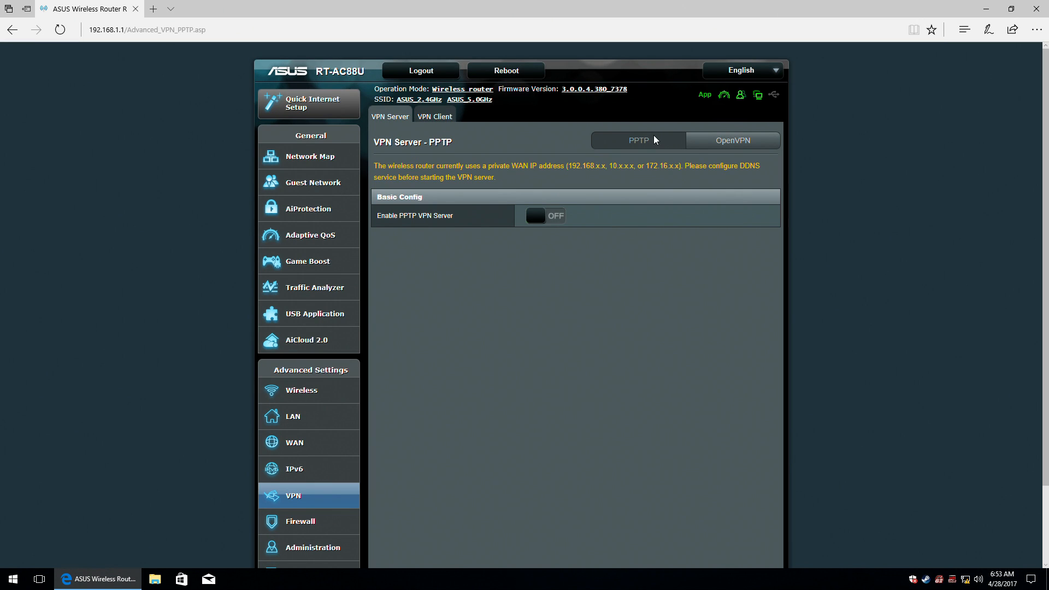
pyautogui.click(719, 142)
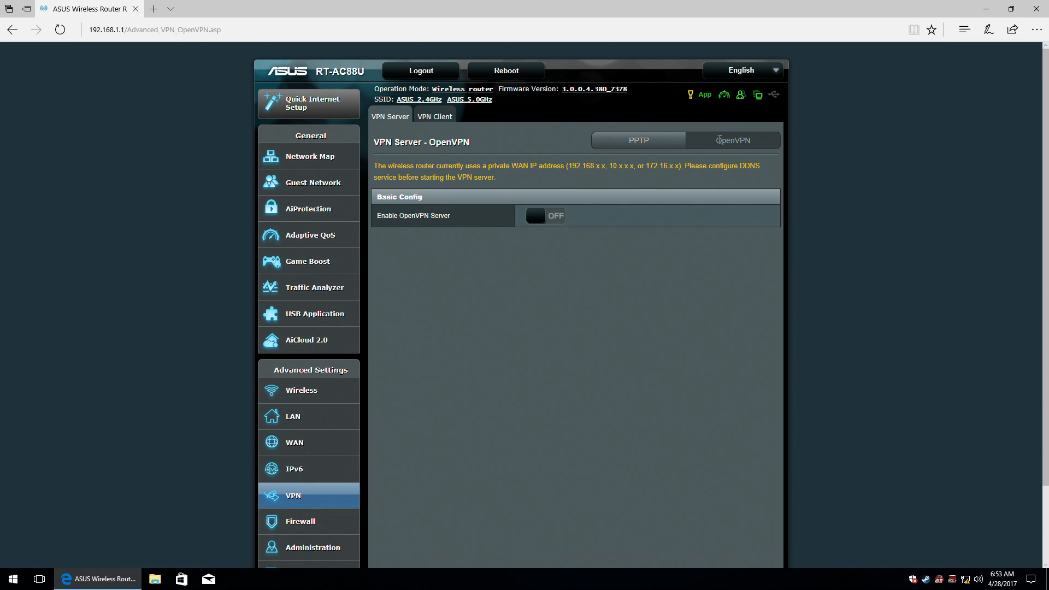
pyautogui.click(654, 140)
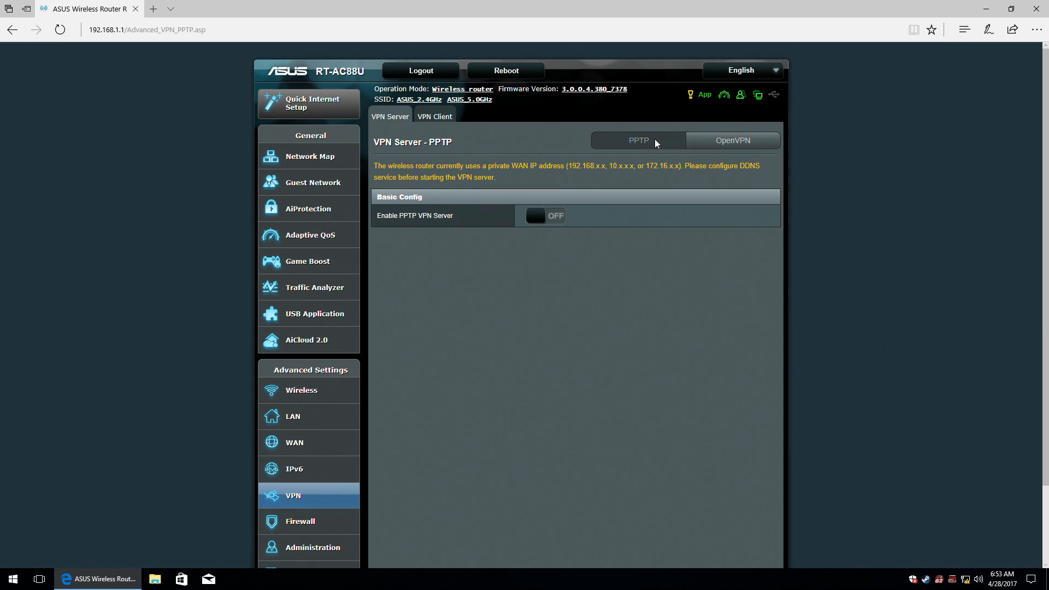
# Turn on the PPTP VPN server and look over its general details and user list.
pyautogui.click(556, 220)
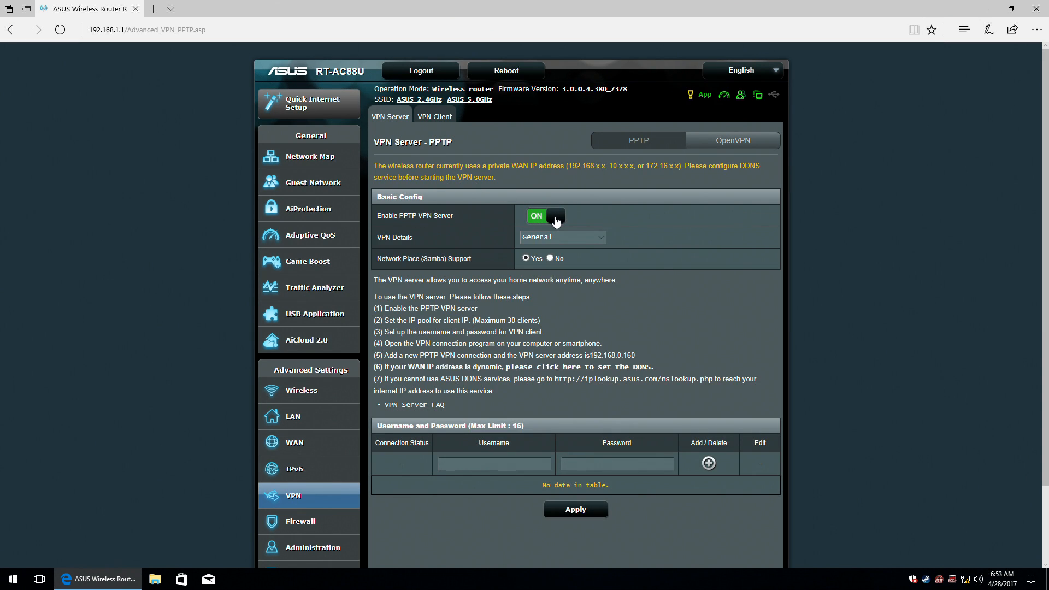
pyautogui.click(598, 236)
pyautogui.click(596, 246)
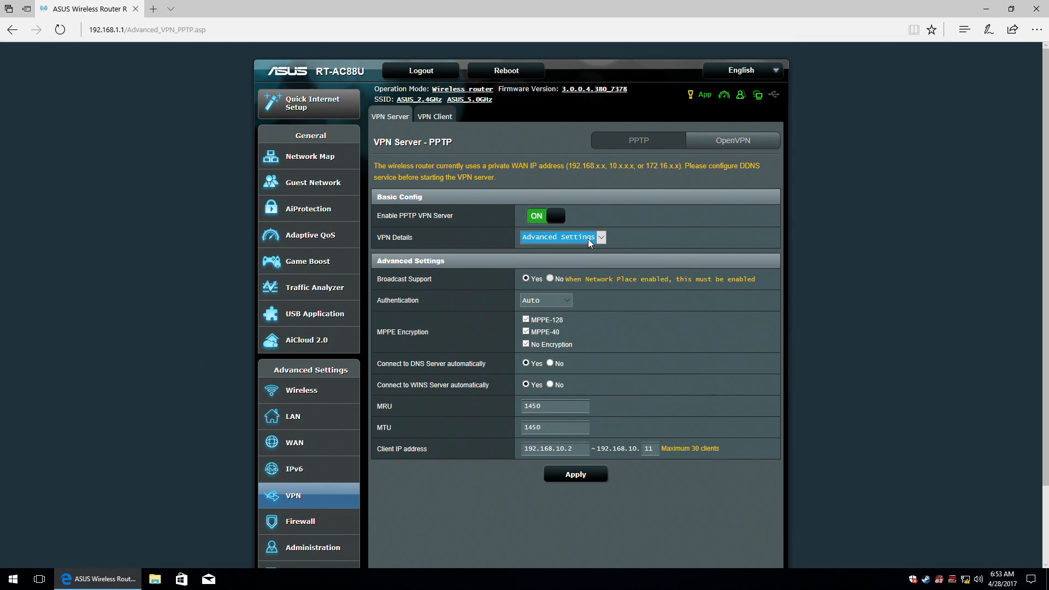
pyautogui.click(587, 238)
pyautogui.click(579, 228)
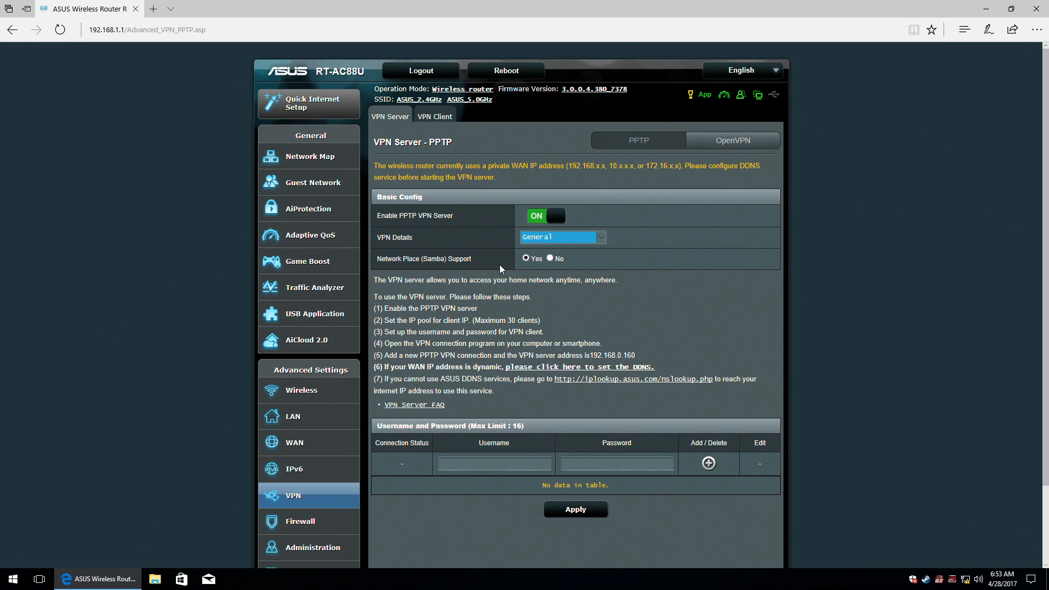
pyautogui.click(550, 258)
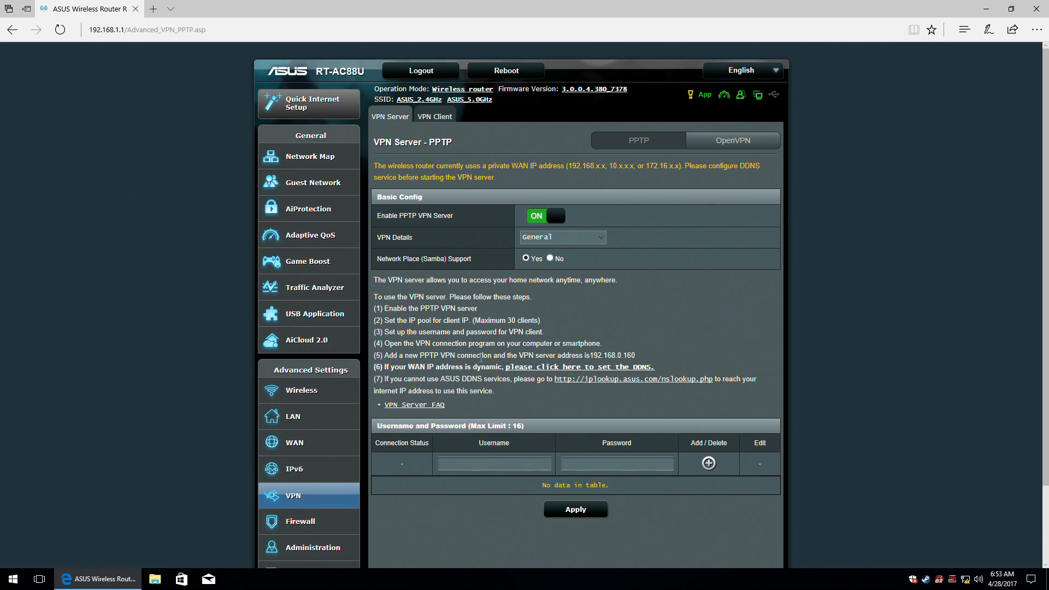
pyautogui.click(488, 465)
# Review PPTP advanced settings, leaving authentication at Auto instead of MS-CHAPv1.
pyautogui.click(559, 237)
pyautogui.click(557, 246)
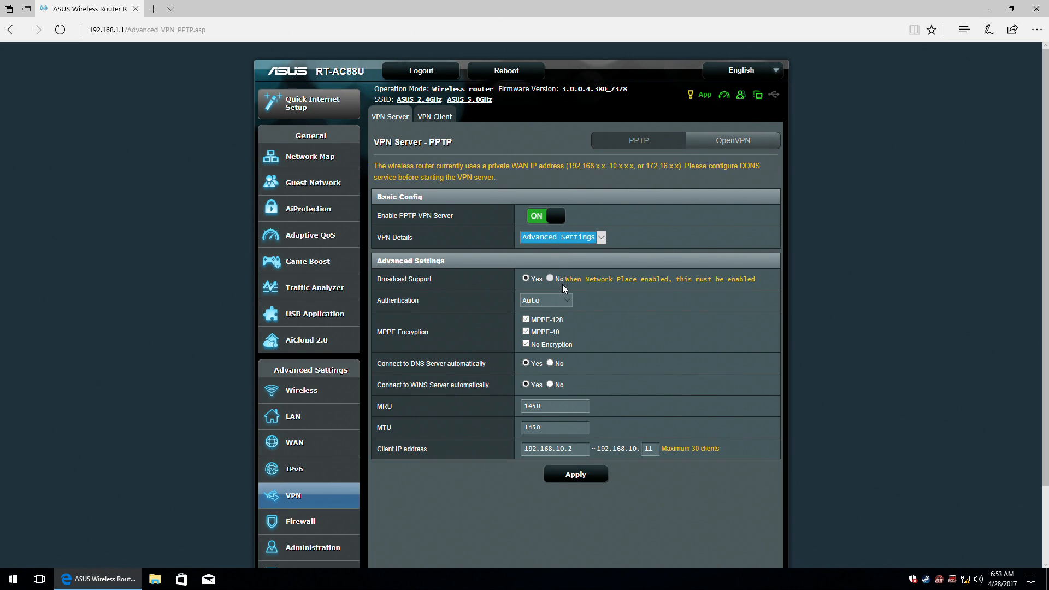
pyautogui.click(568, 299)
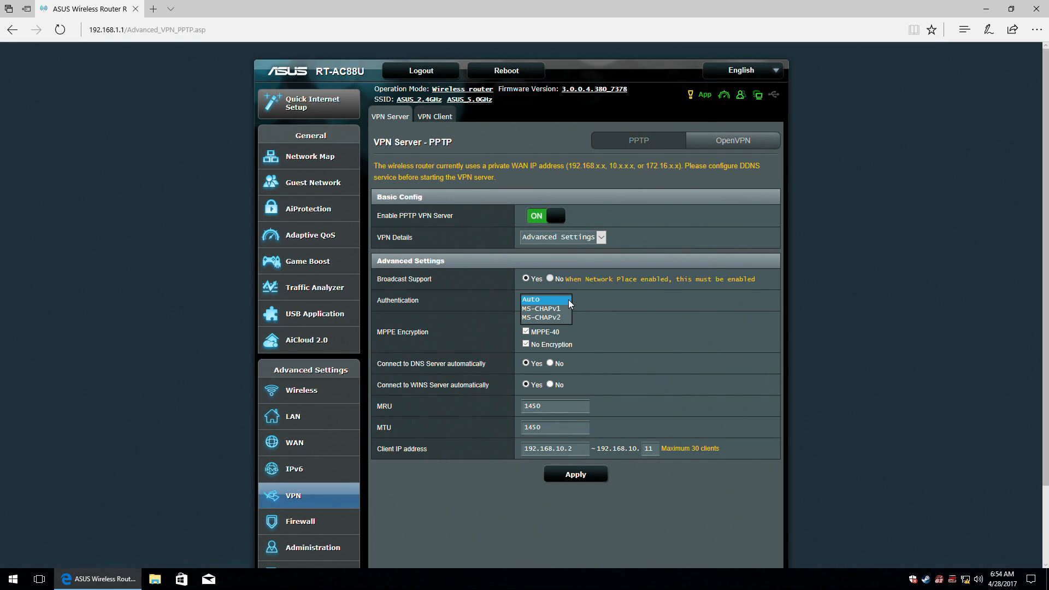
pyautogui.click(568, 307)
pyautogui.click(565, 303)
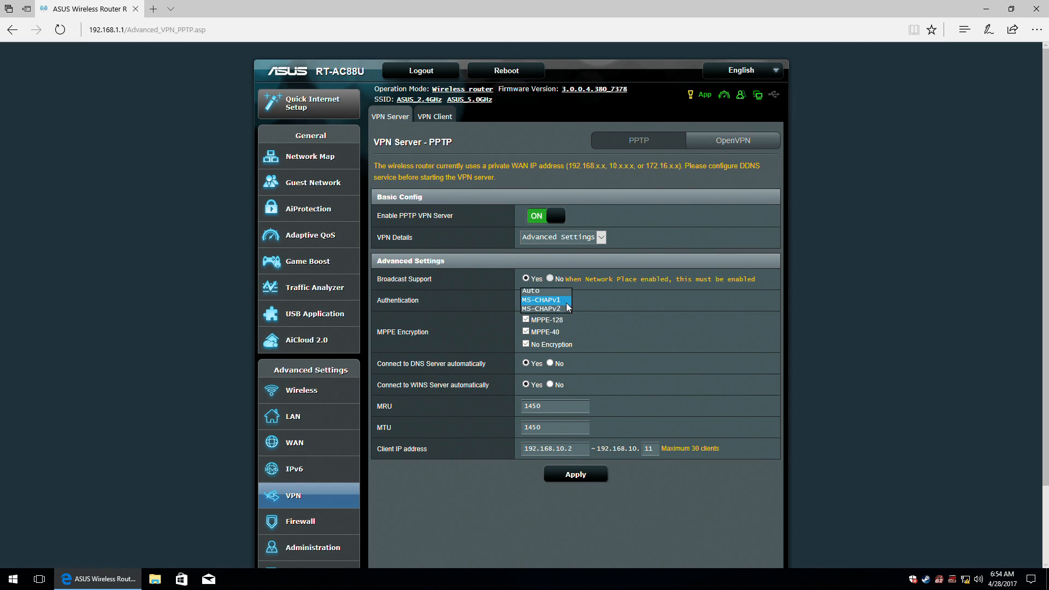
pyautogui.click(562, 291)
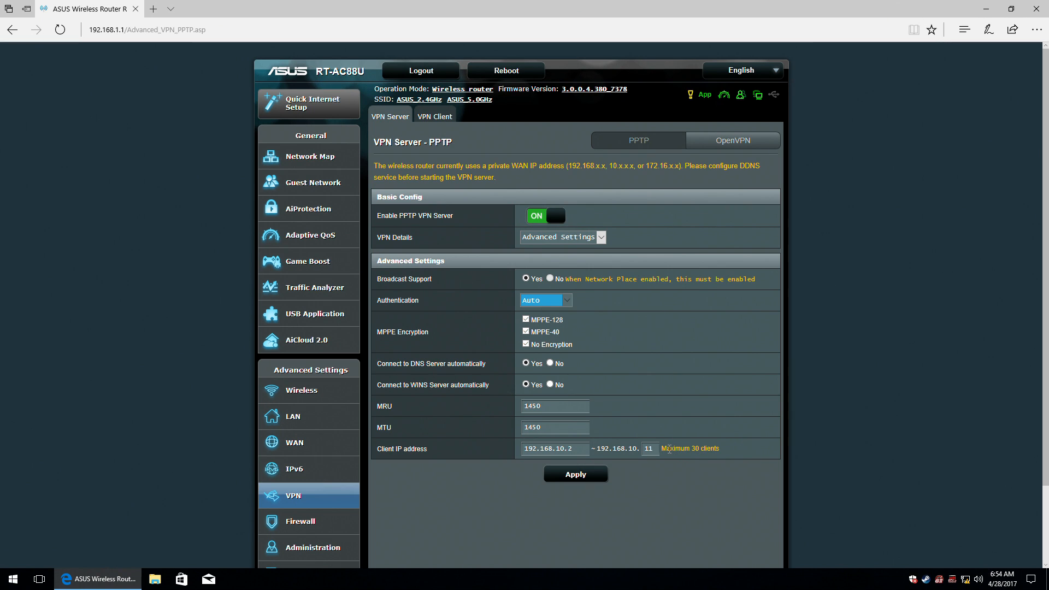
pyautogui.click(738, 144)
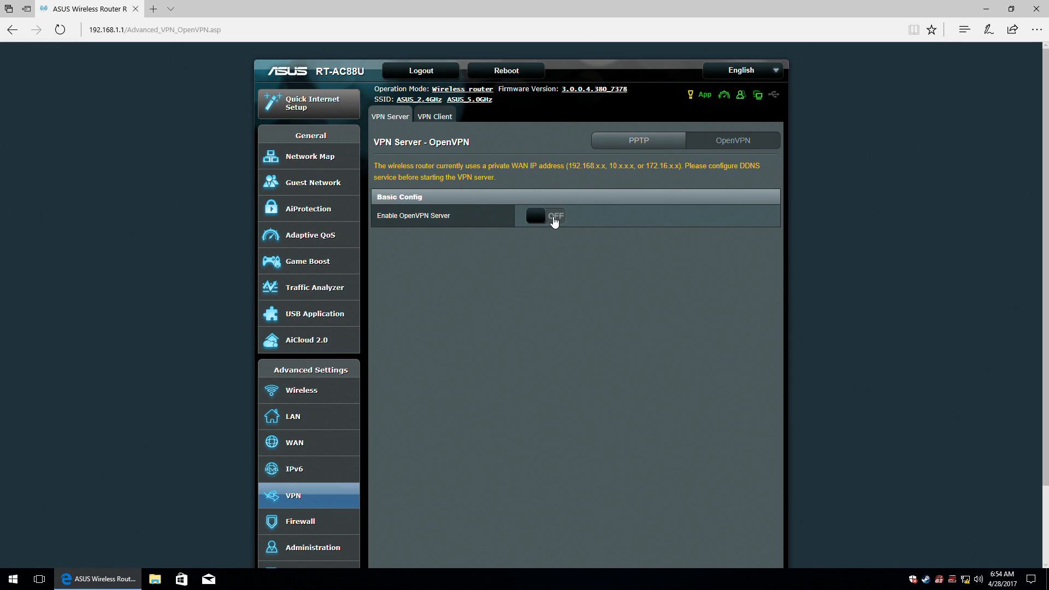
# Enable the OpenVPN server and try its Windows setup guide link.
pyautogui.click(552, 218)
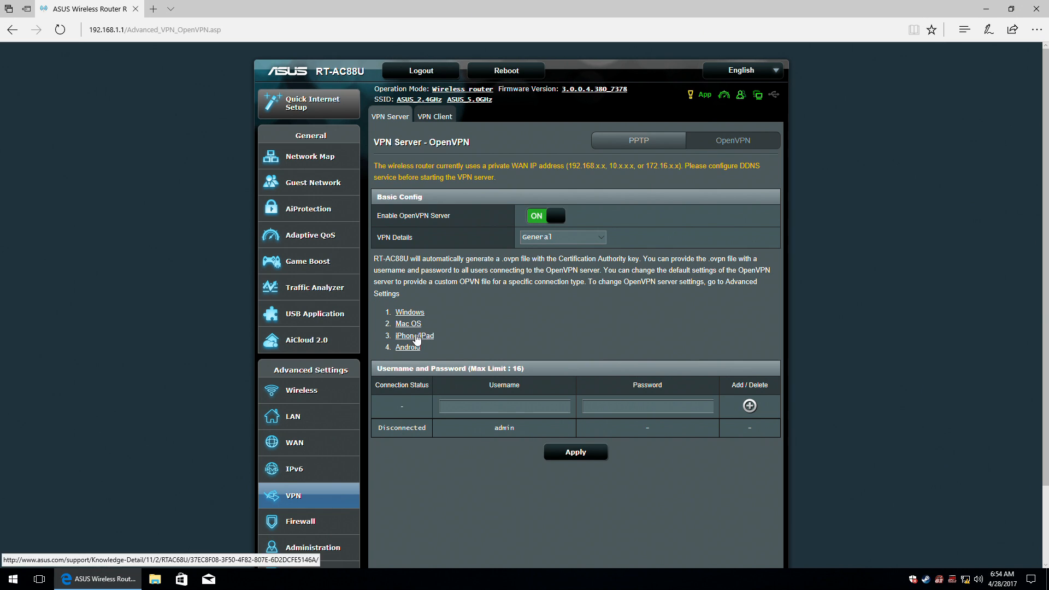
pyautogui.click(410, 315)
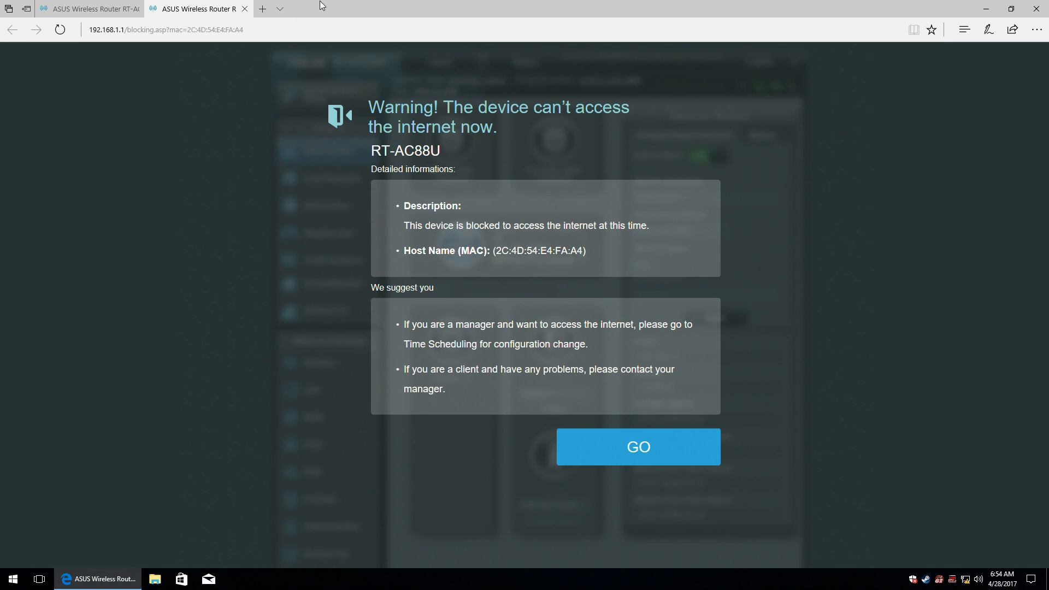
pyautogui.click(244, 8)
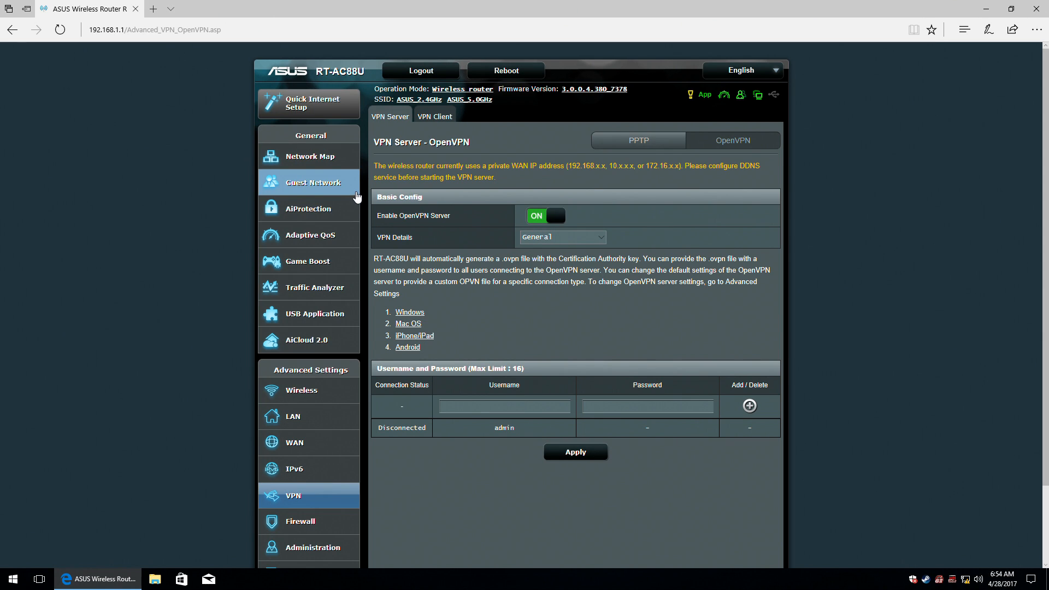
pyautogui.click(598, 243)
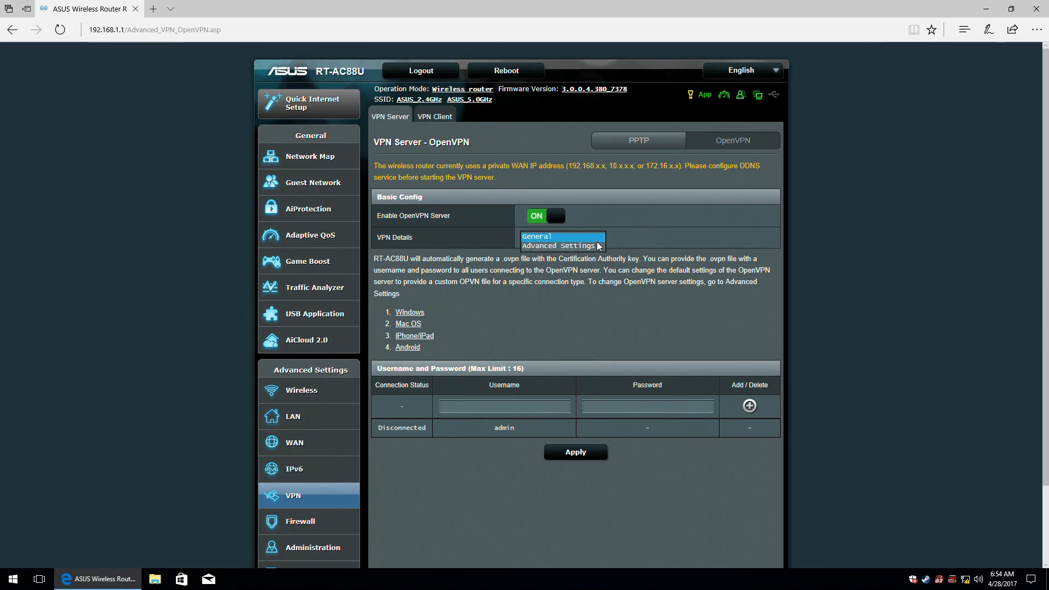
# Show OpenVPN advanced settings, keeping TUN interface, UDP protocol and firewall on Auto.
pyautogui.click(597, 247)
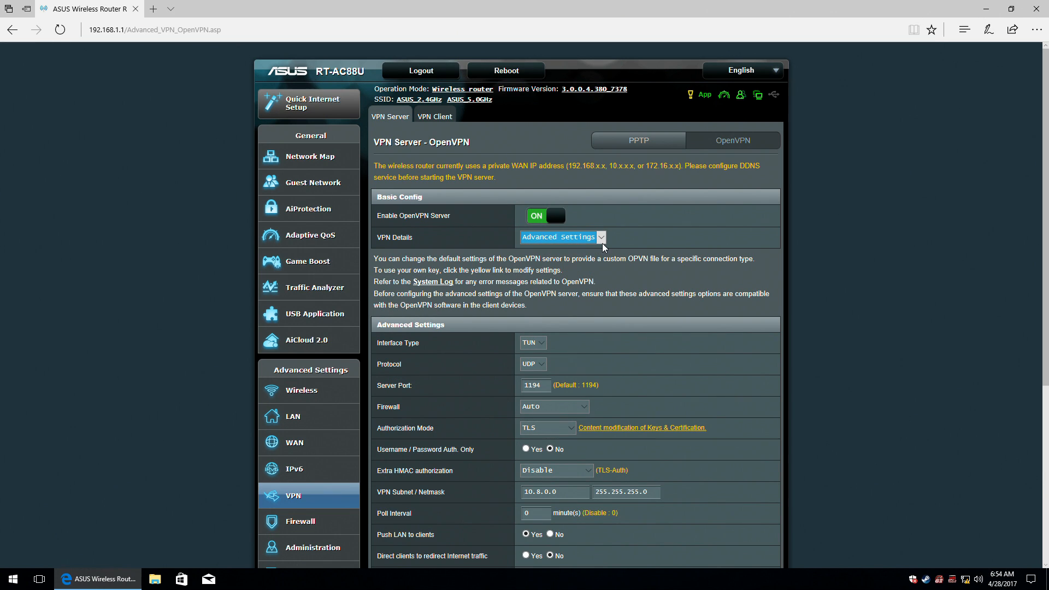
pyautogui.scroll(-5, 659, 262)
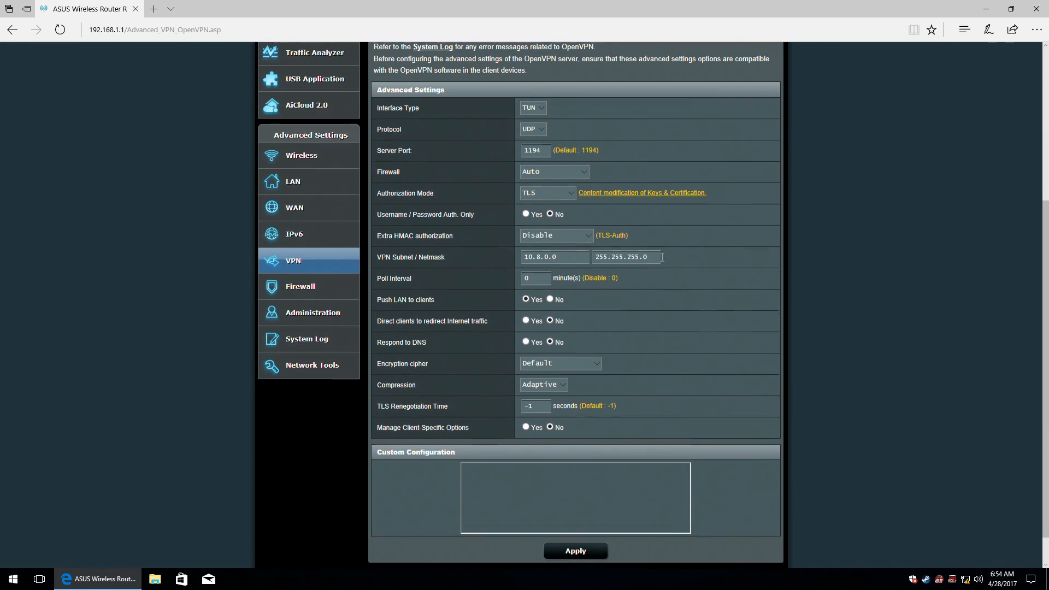
pyautogui.click(541, 106)
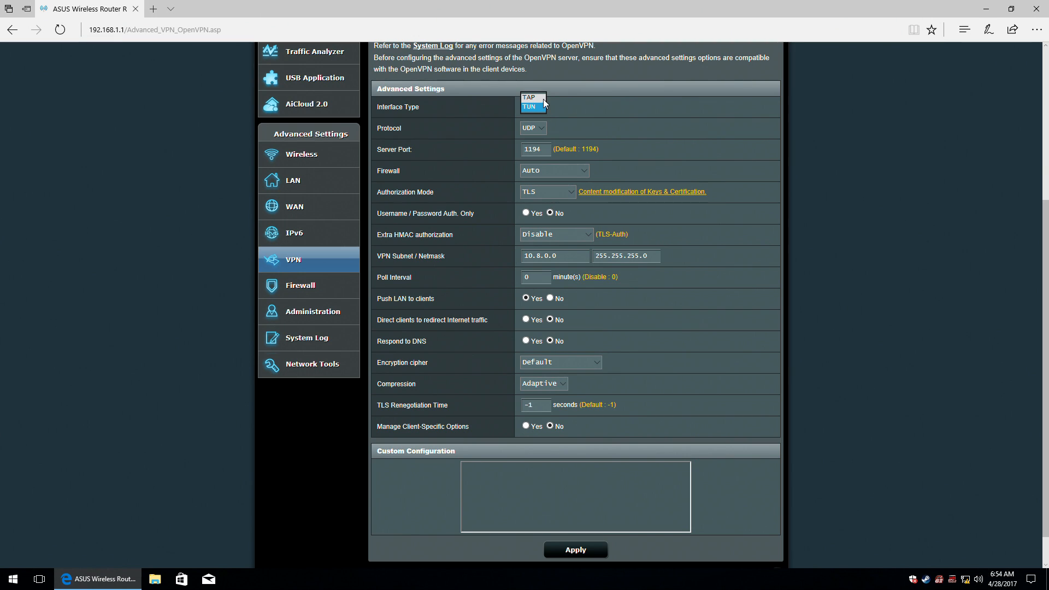
pyautogui.click(545, 129)
pyautogui.click(543, 145)
pyautogui.click(545, 170)
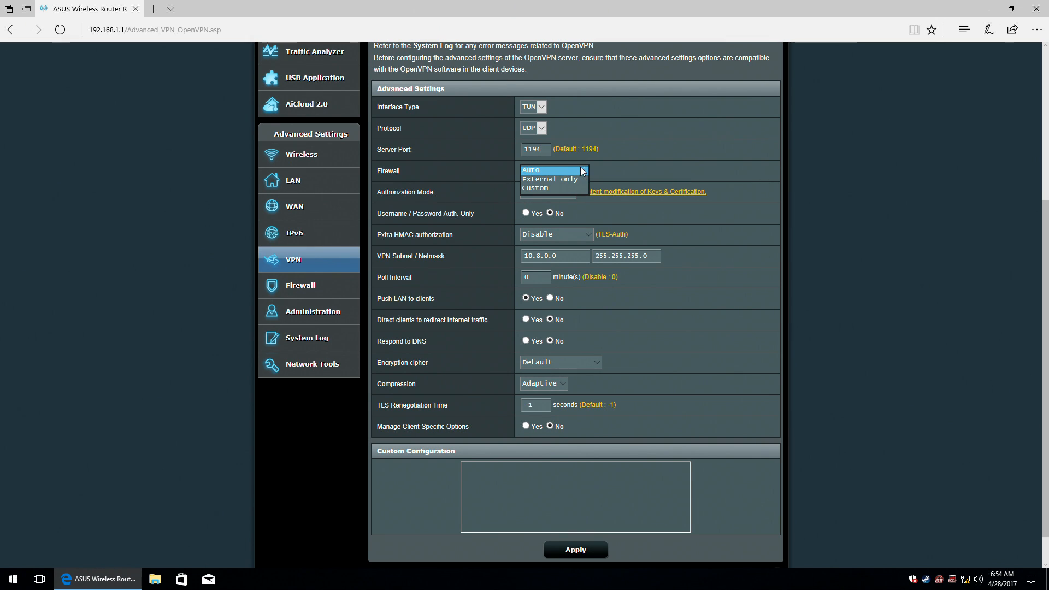
pyautogui.click(561, 187)
pyautogui.click(550, 169)
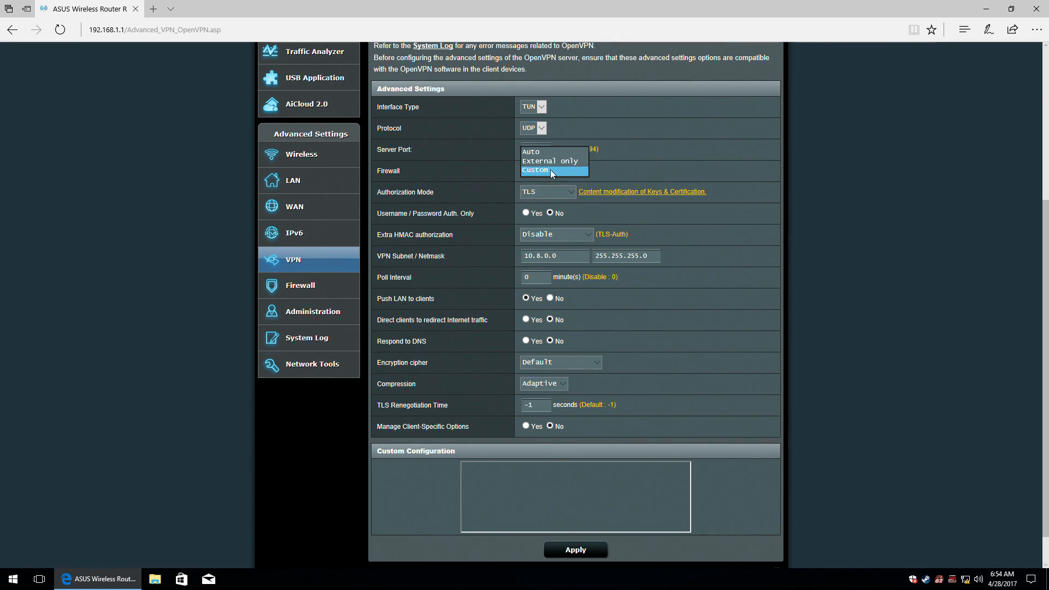
pyautogui.click(544, 153)
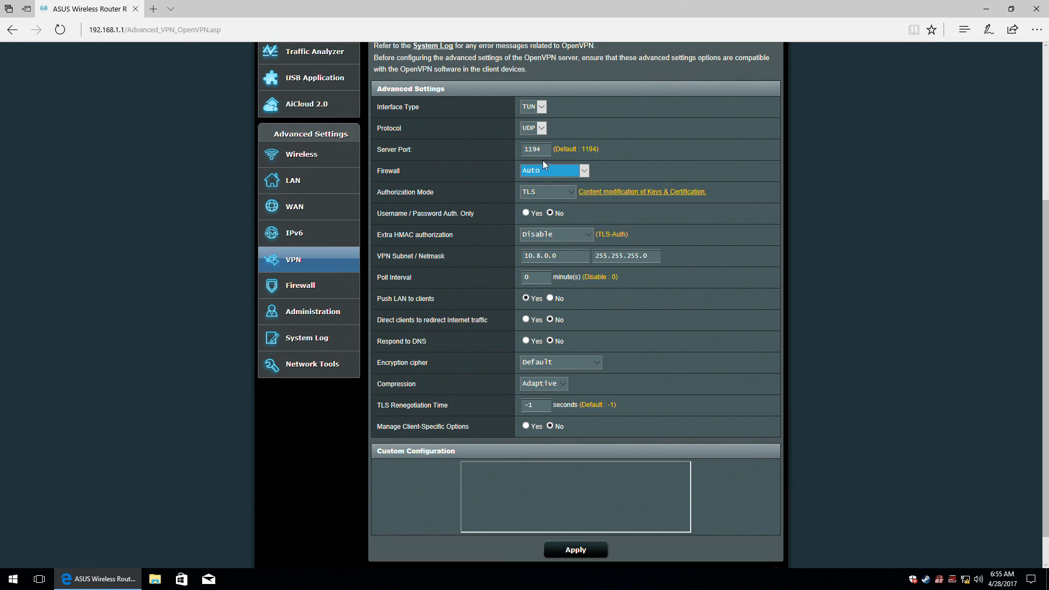
# Confirm TLS authorization, username/password-only No, Extra HMAC off, Default cipher and Adaptive compression.
pyautogui.click(562, 190)
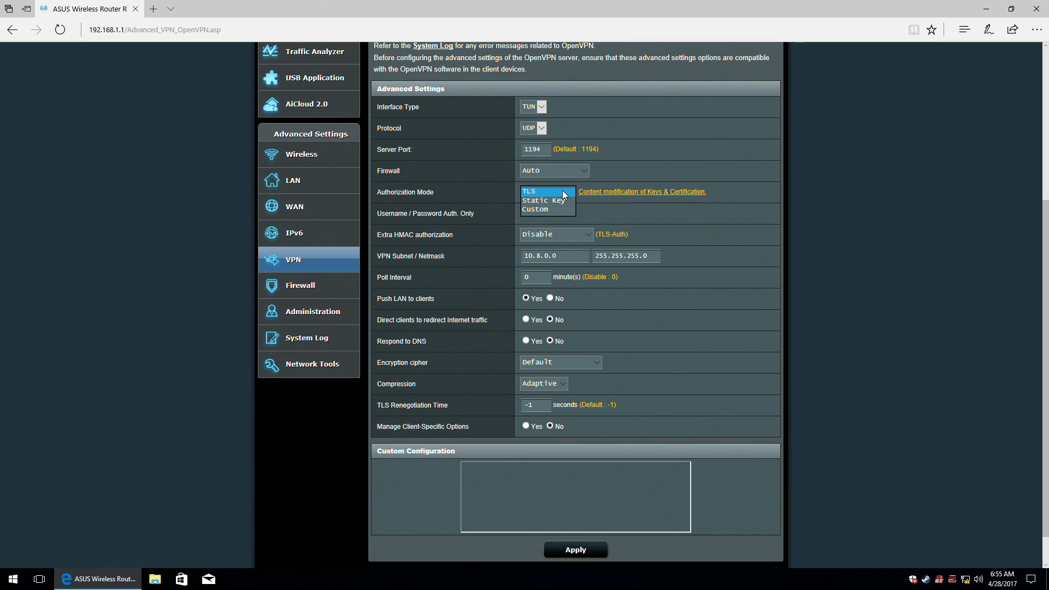
pyautogui.click(562, 190)
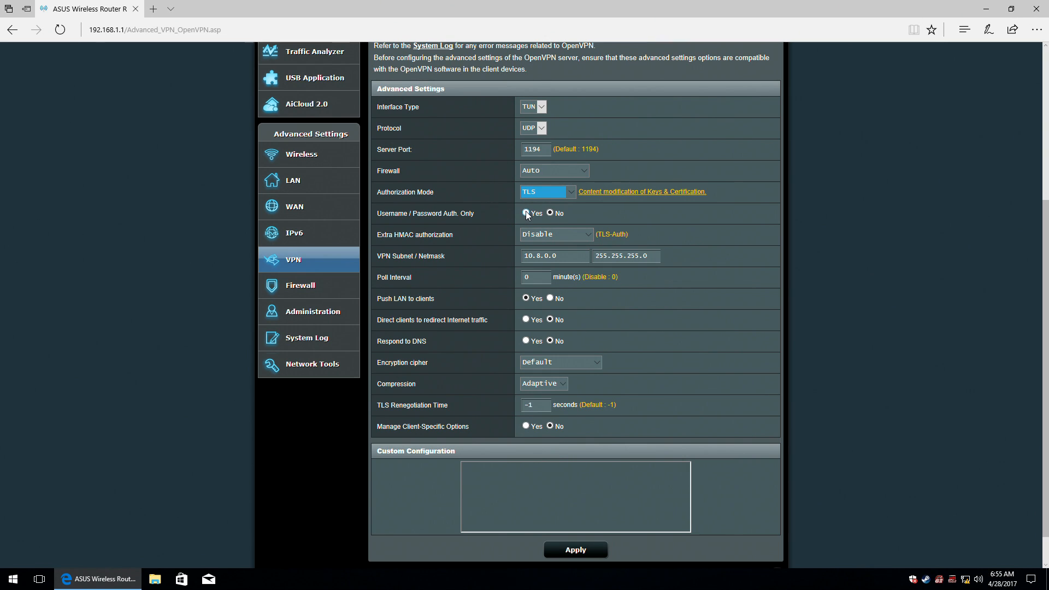
pyautogui.click(550, 213)
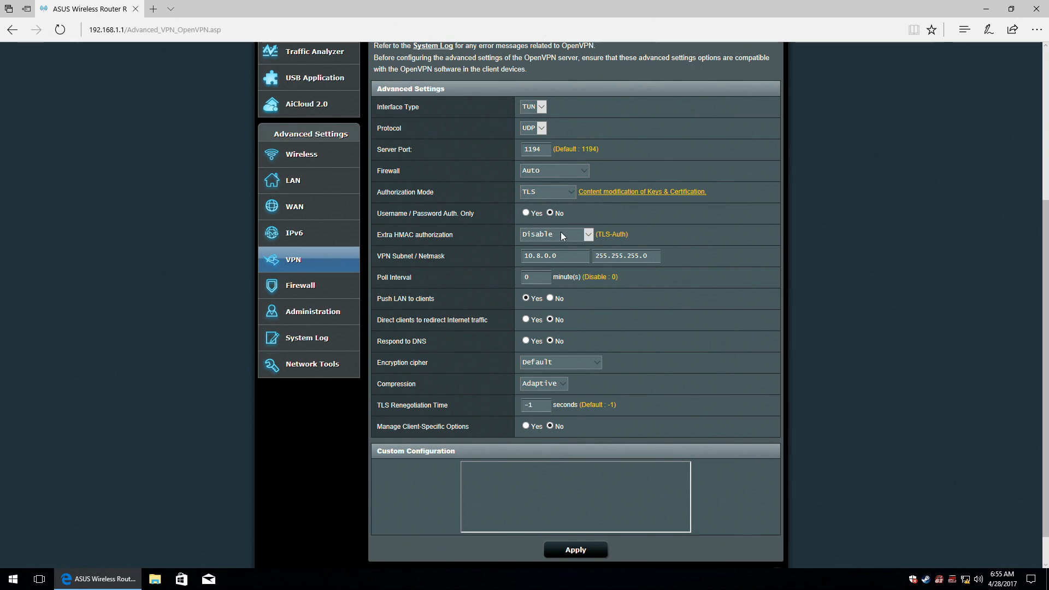
pyautogui.click(575, 234)
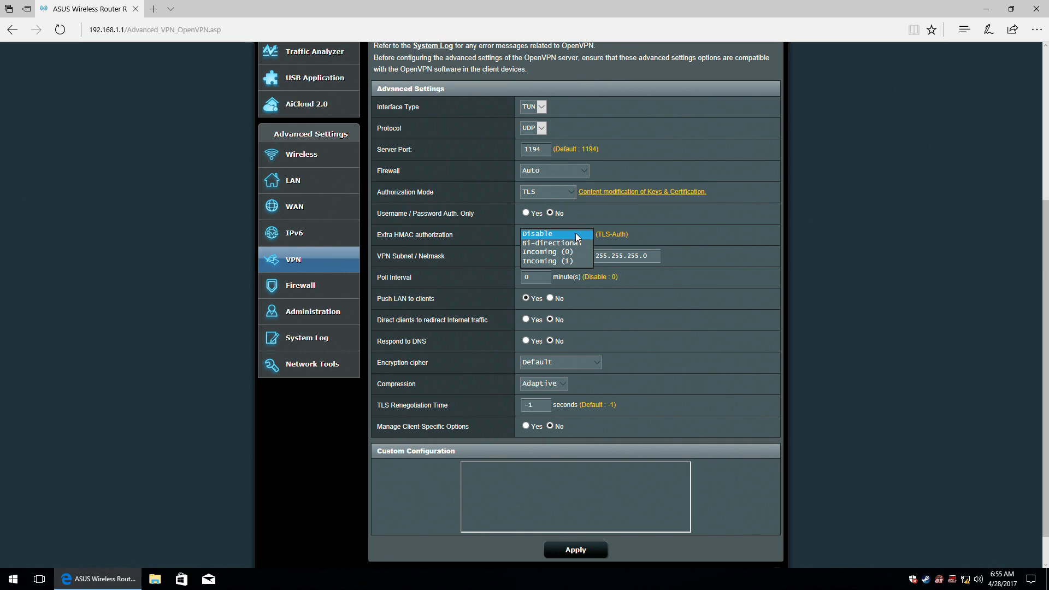
pyautogui.click(575, 234)
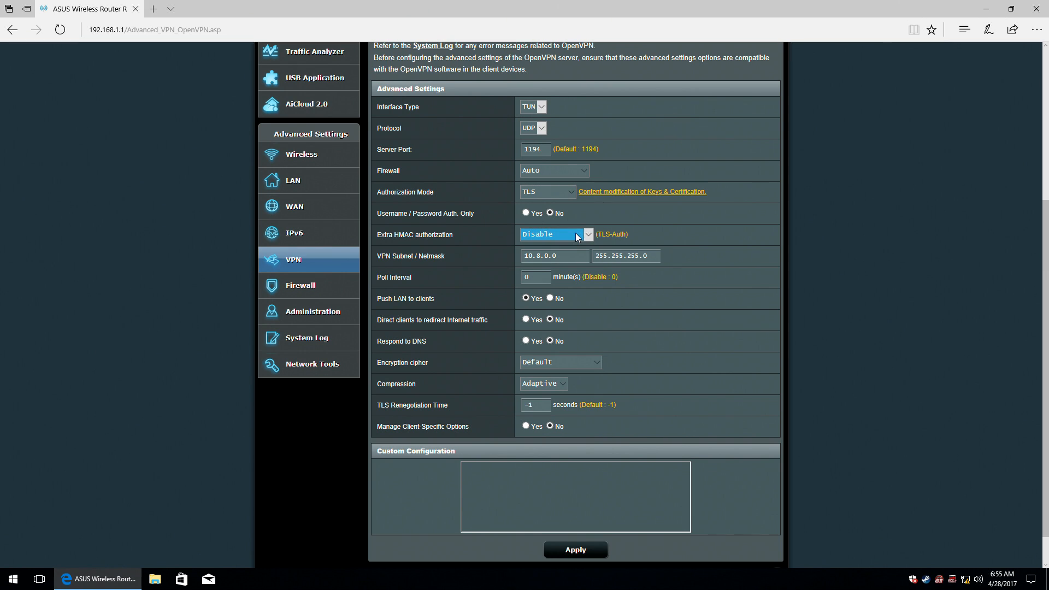
pyautogui.click(543, 279)
pyautogui.click(574, 362)
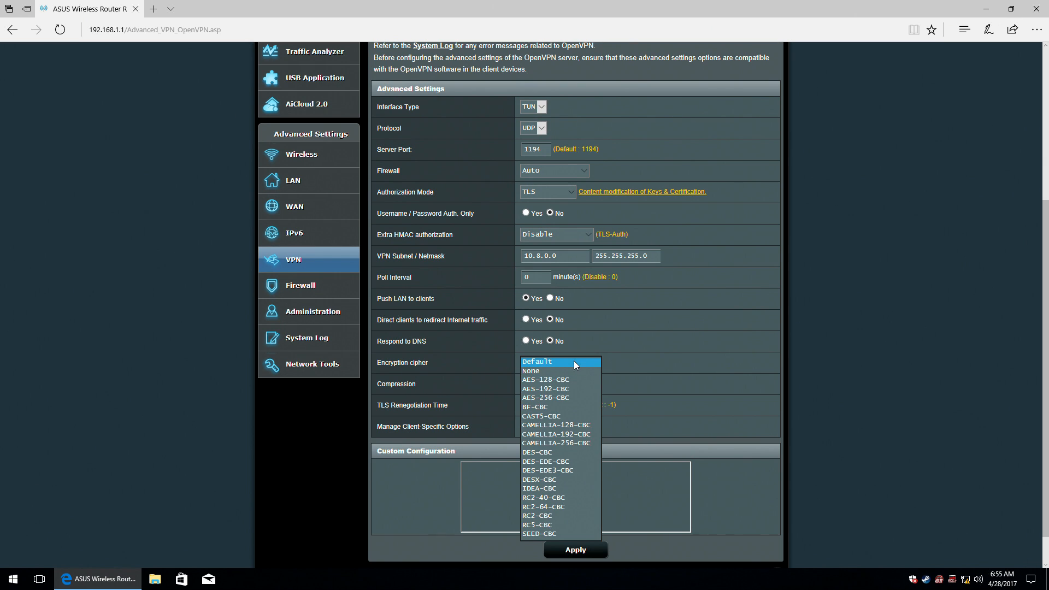
pyautogui.click(573, 362)
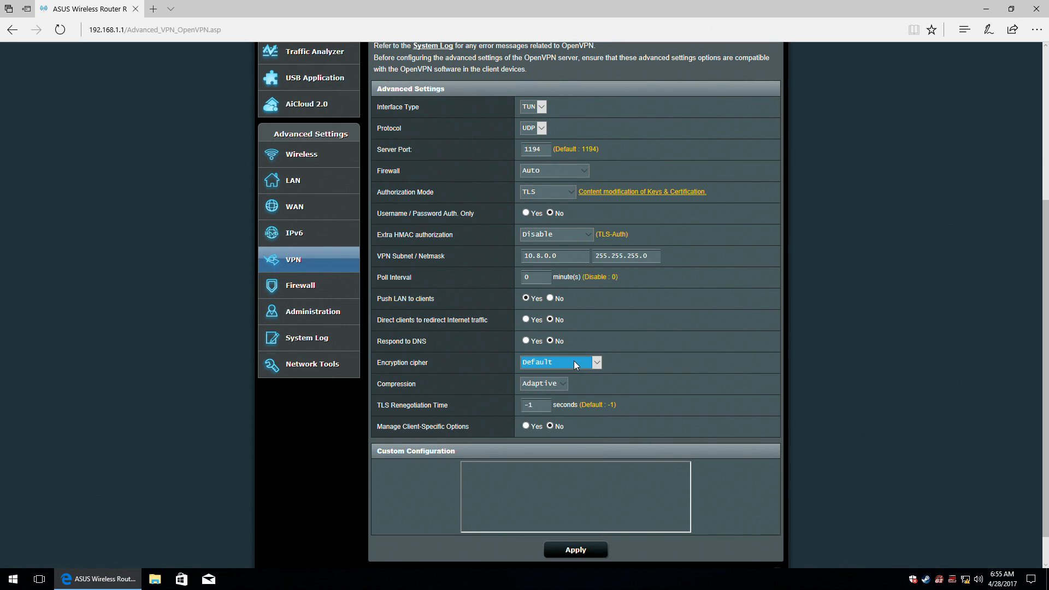
pyautogui.click(564, 384)
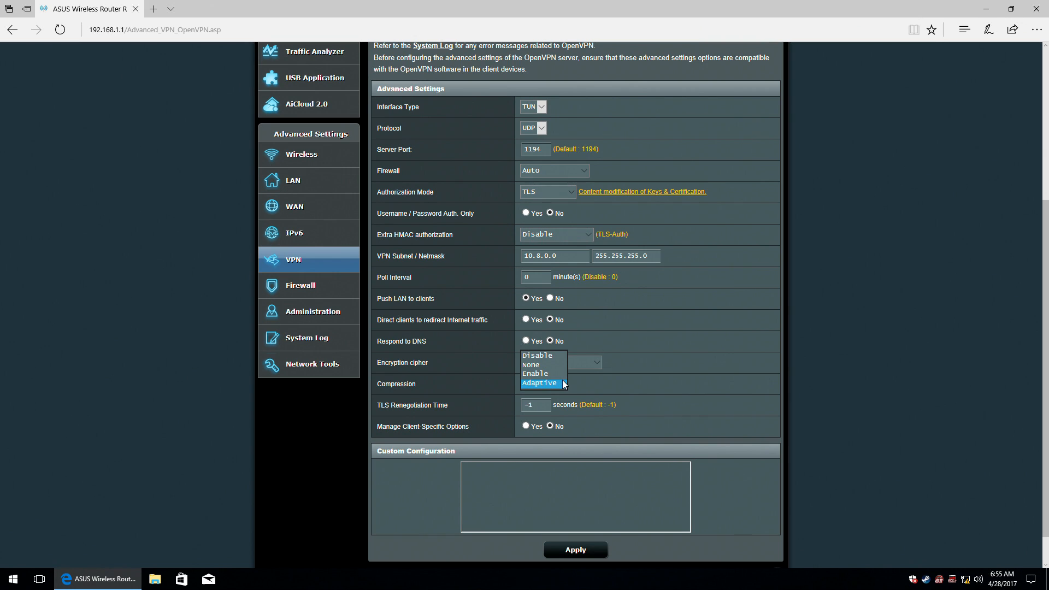
pyautogui.click(562, 384)
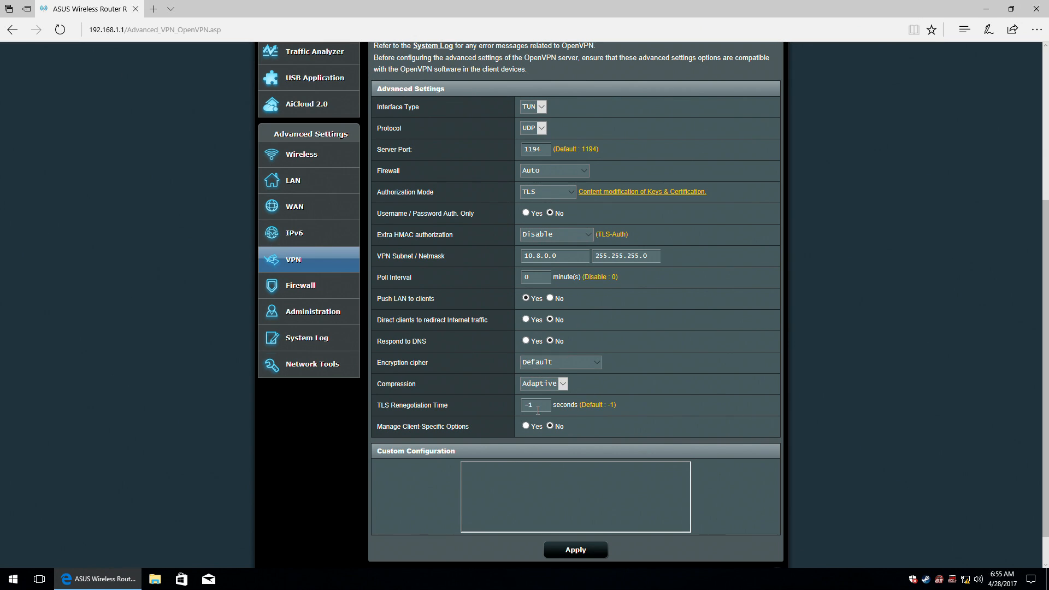
pyautogui.click(526, 426)
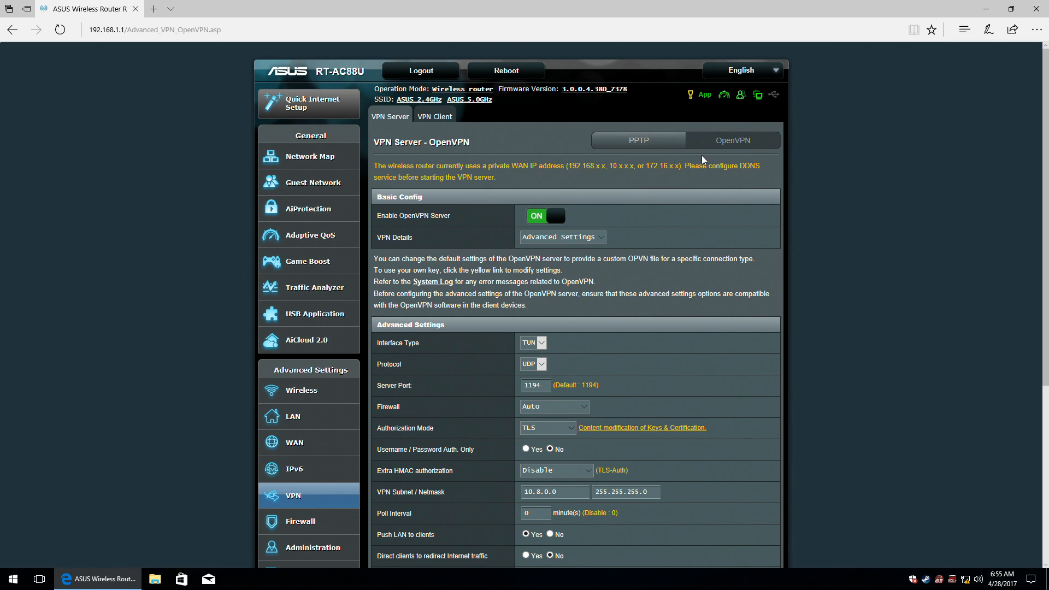
pyautogui.click(443, 117)
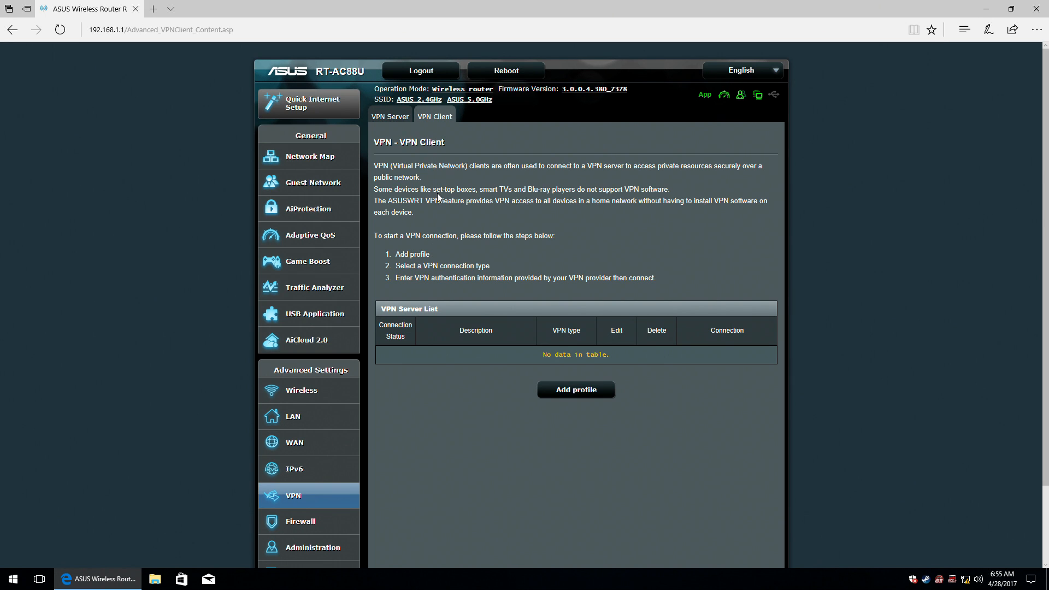
# Preview the PPTP, L2TP and OpenVPN client profile forms, cancel, and go to Firewall.
pyautogui.click(568, 392)
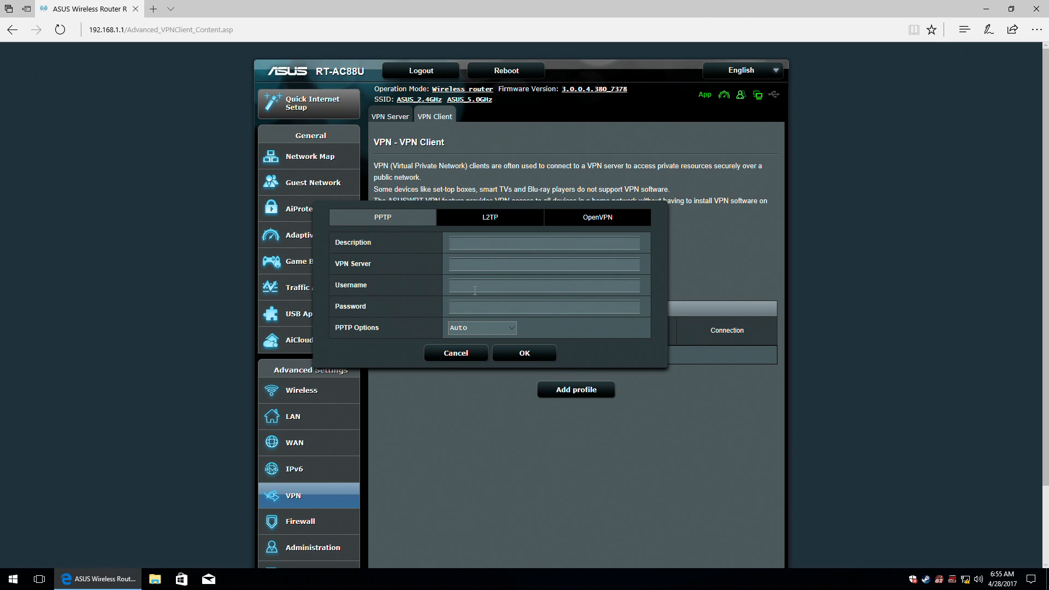
pyautogui.click(510, 331)
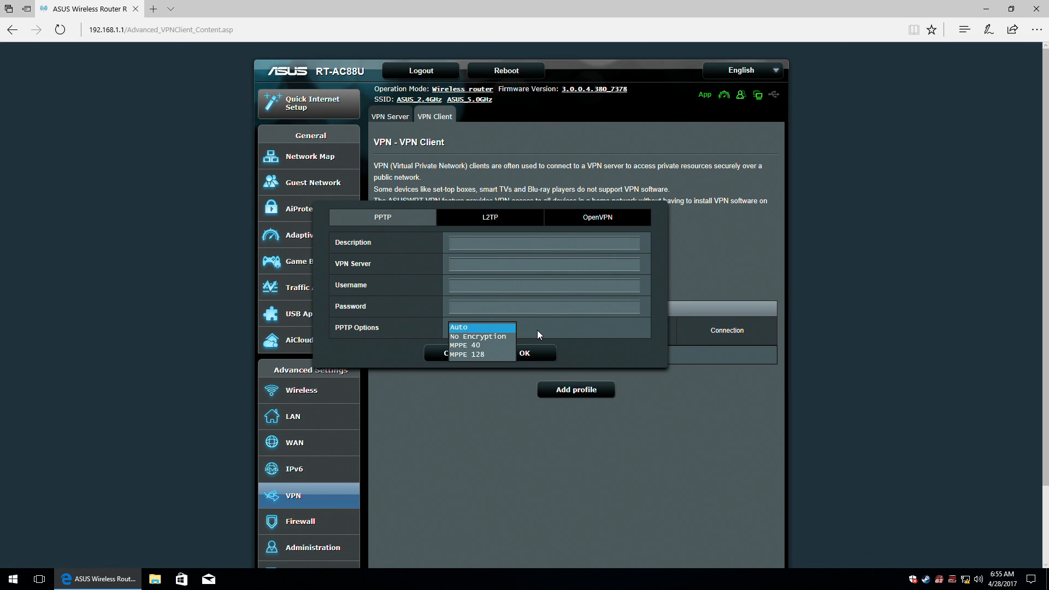
pyautogui.click(536, 330)
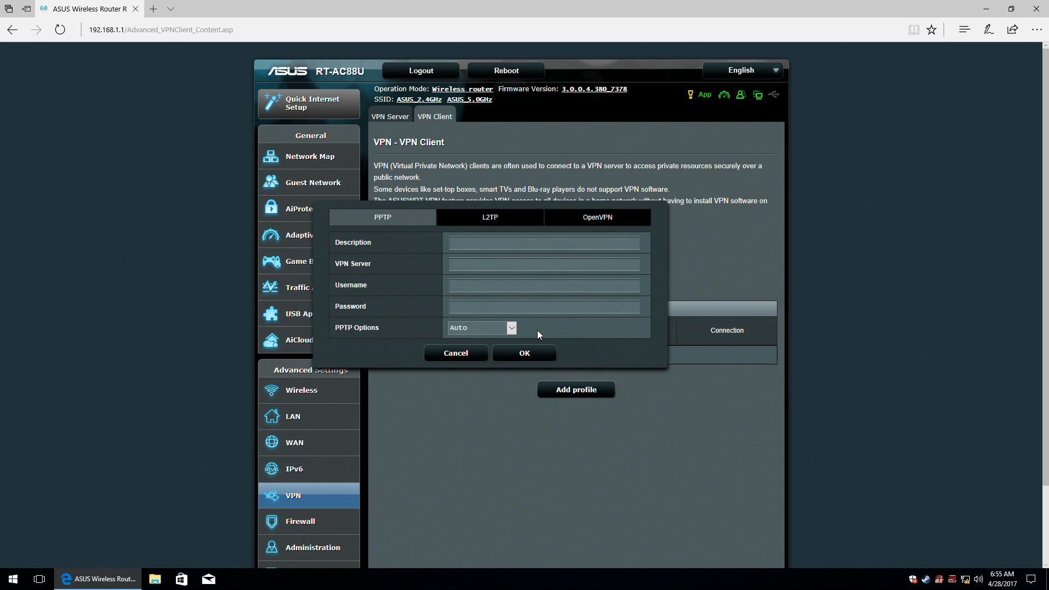
pyautogui.click(499, 221)
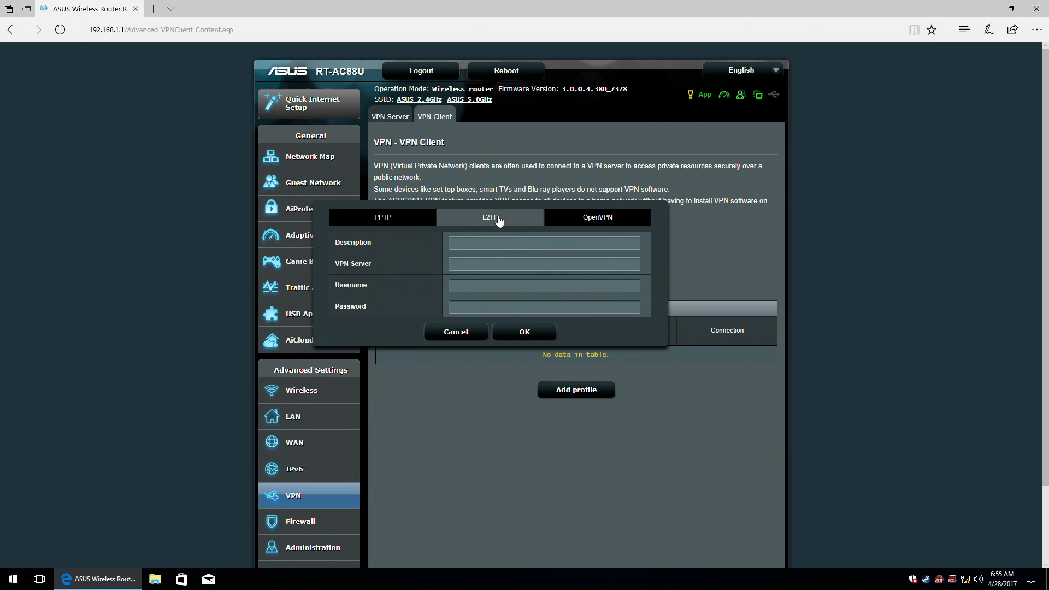
pyautogui.click(597, 220)
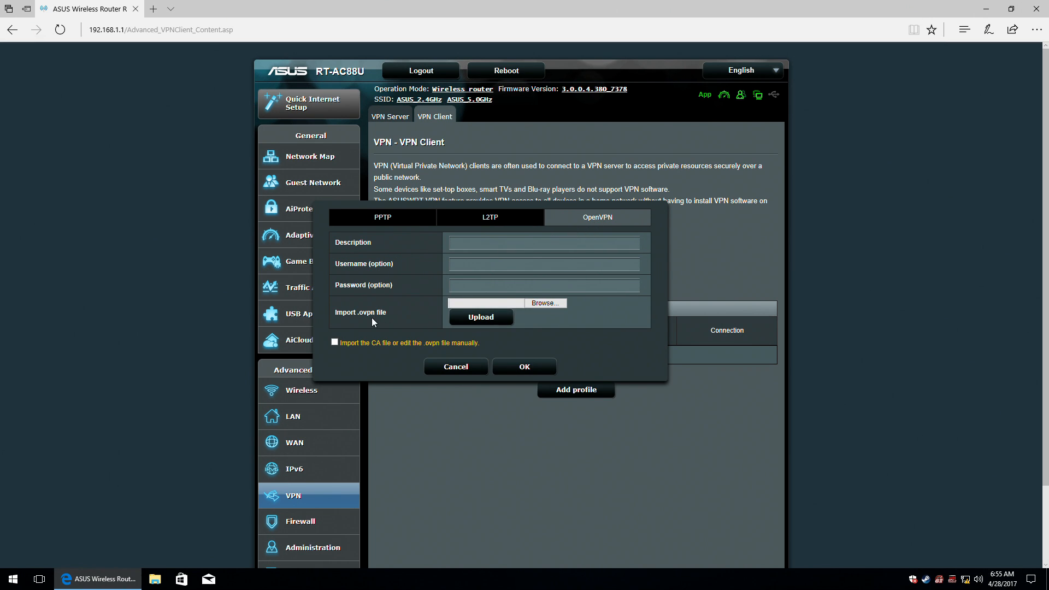
pyautogui.click(461, 368)
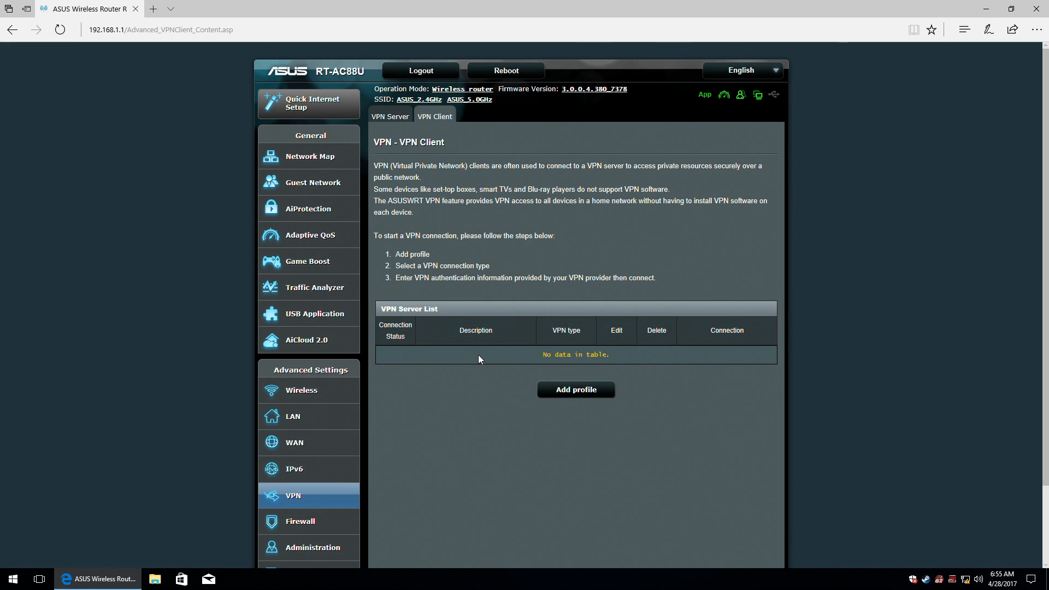
pyautogui.scroll(-2, 477, 355)
pyautogui.click(298, 433)
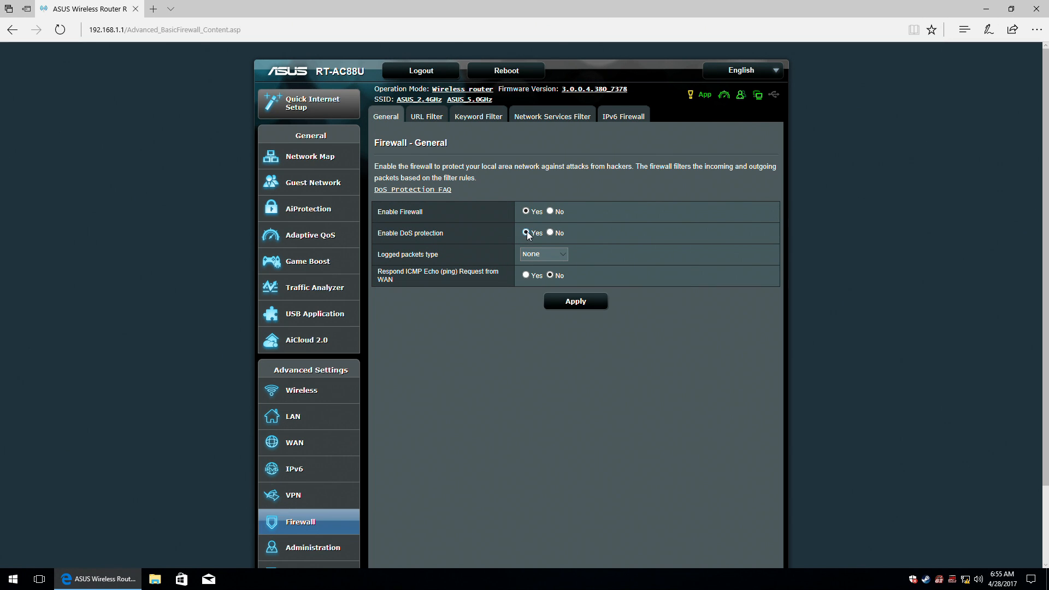
# Enable DoS protection, keep logged packets type at None, and apply the firewall settings.
pyautogui.moveTo(414, 233)
pyautogui.click(412, 213)
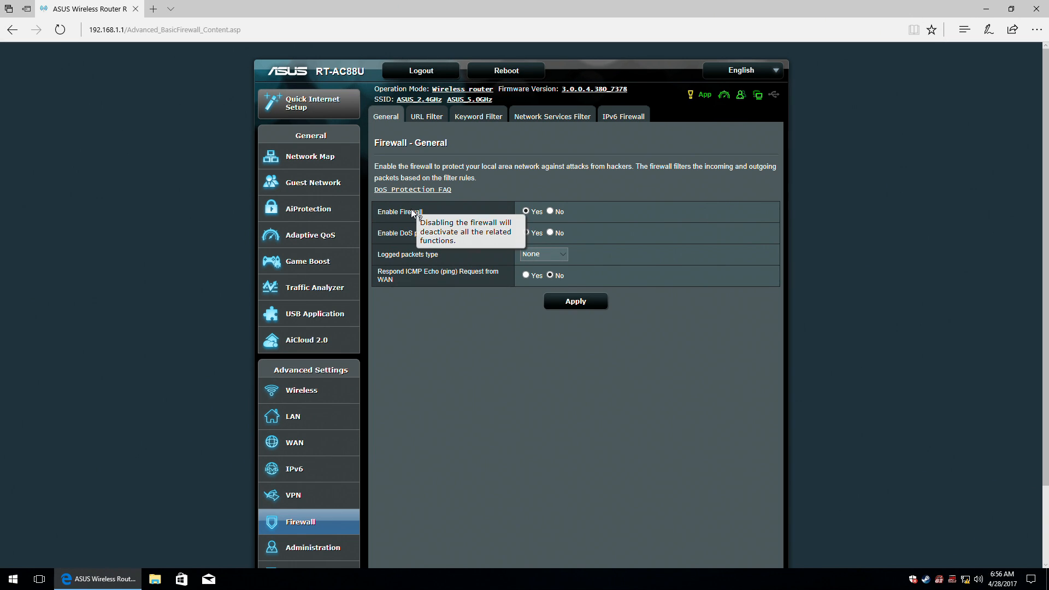
pyautogui.click(418, 259)
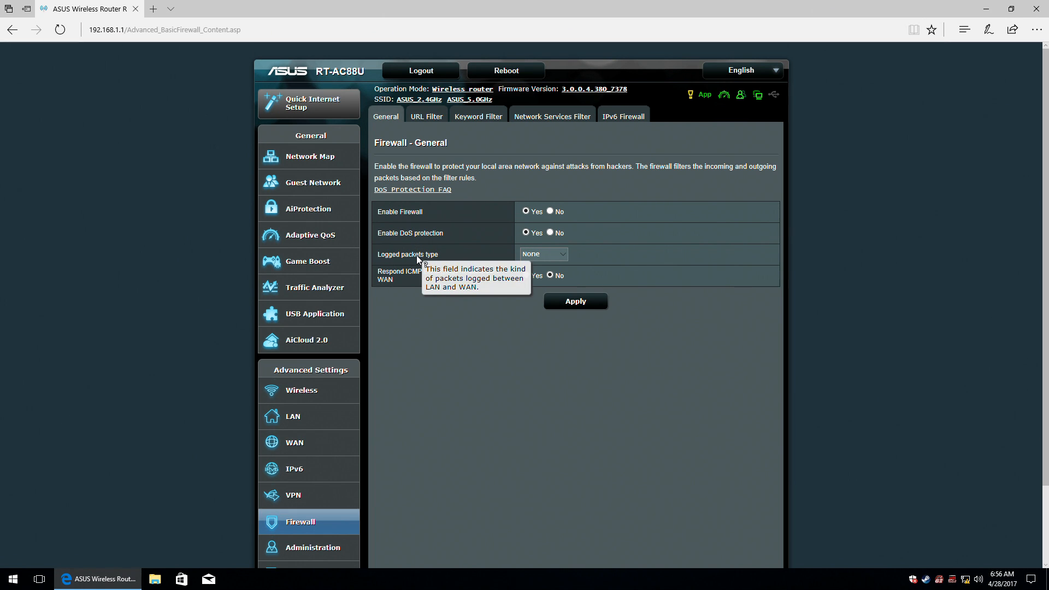
pyautogui.click(549, 254)
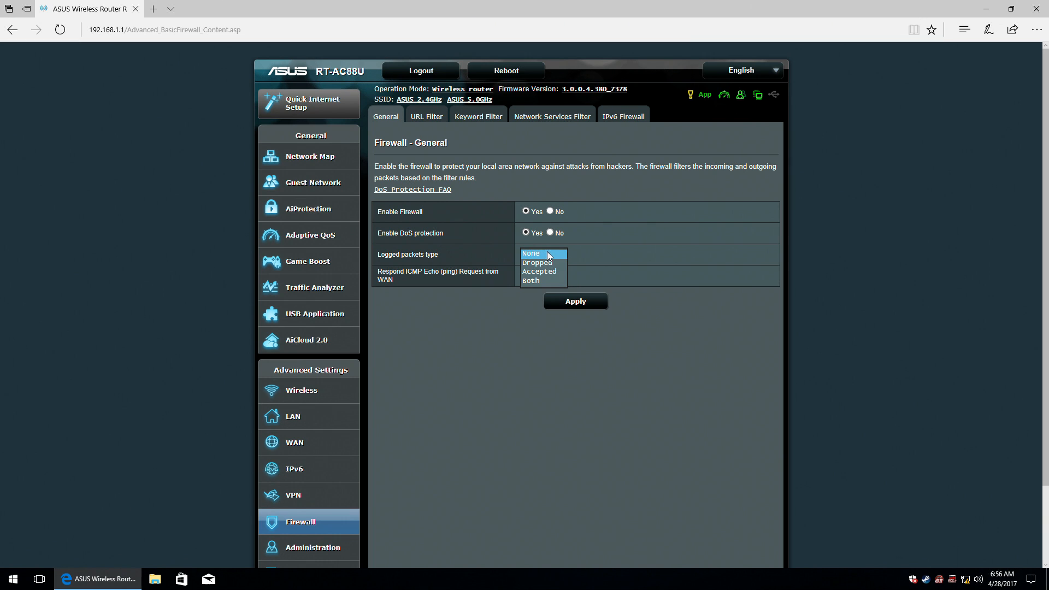
pyautogui.click(546, 254)
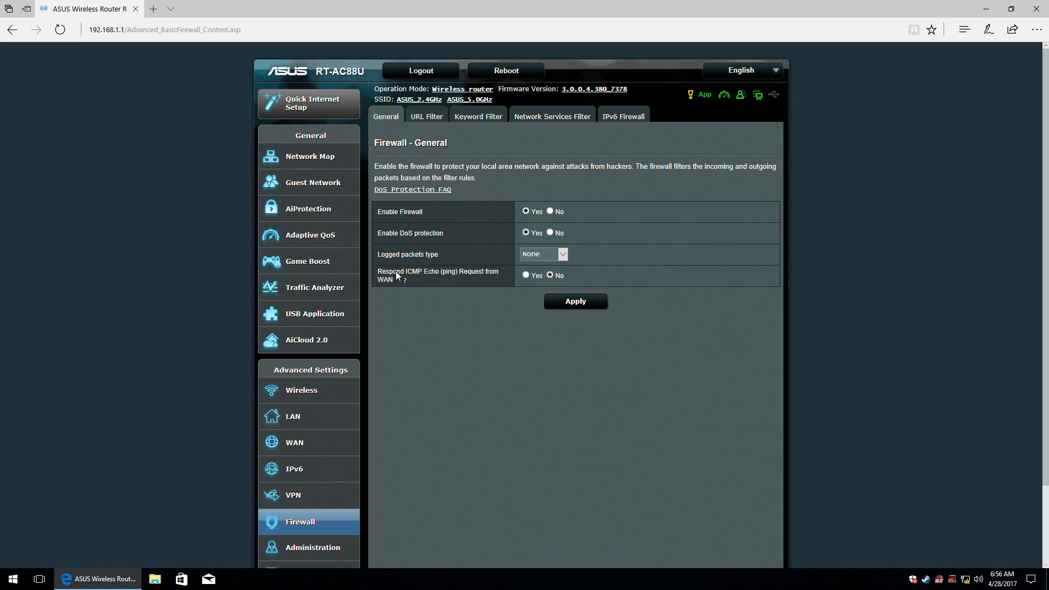
pyautogui.click(398, 275)
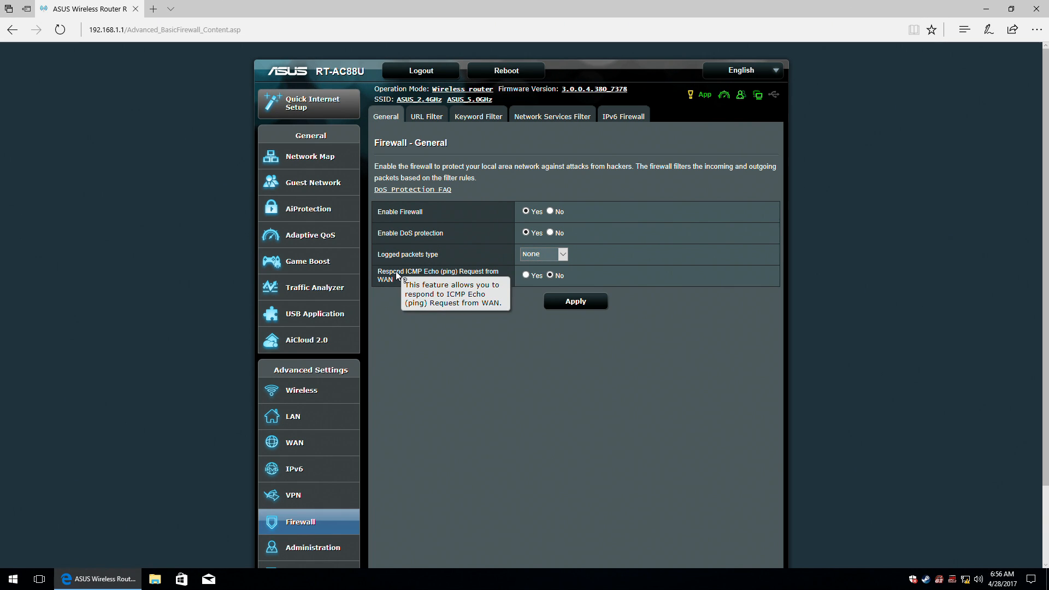
pyautogui.click(582, 303)
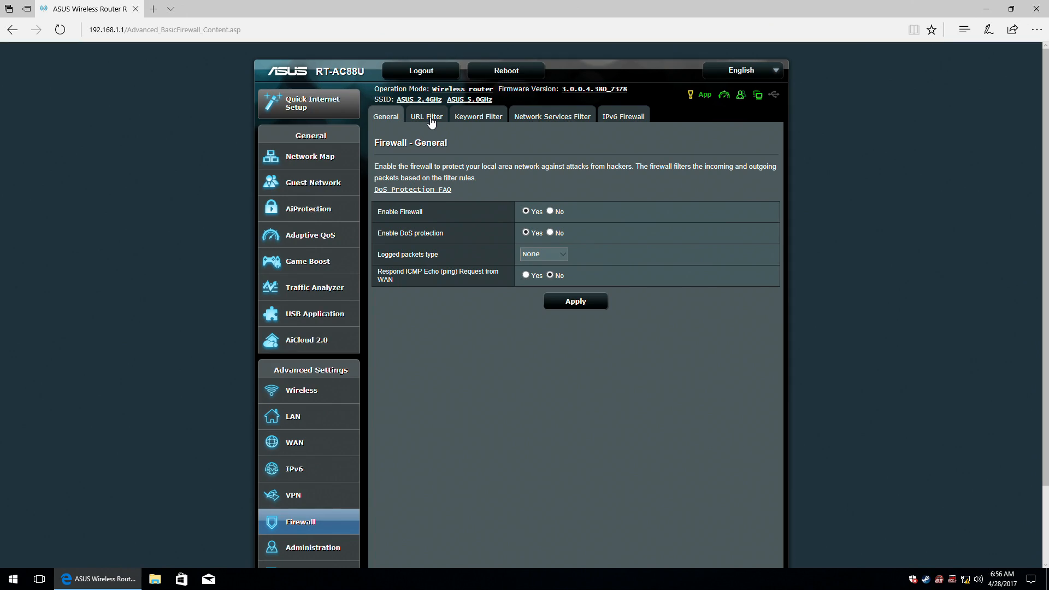
pyautogui.click(430, 117)
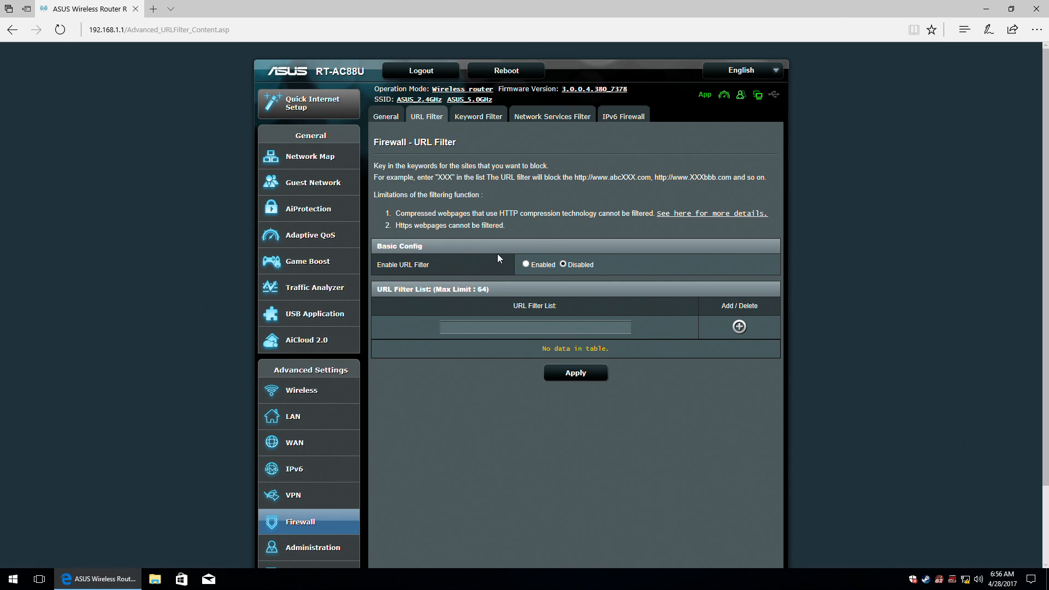
# Toggle the URL filter on and back off, then view the Keyword and Network Services filters.
pyautogui.click(526, 264)
pyautogui.click(545, 324)
pyautogui.click(564, 265)
pyautogui.click(483, 117)
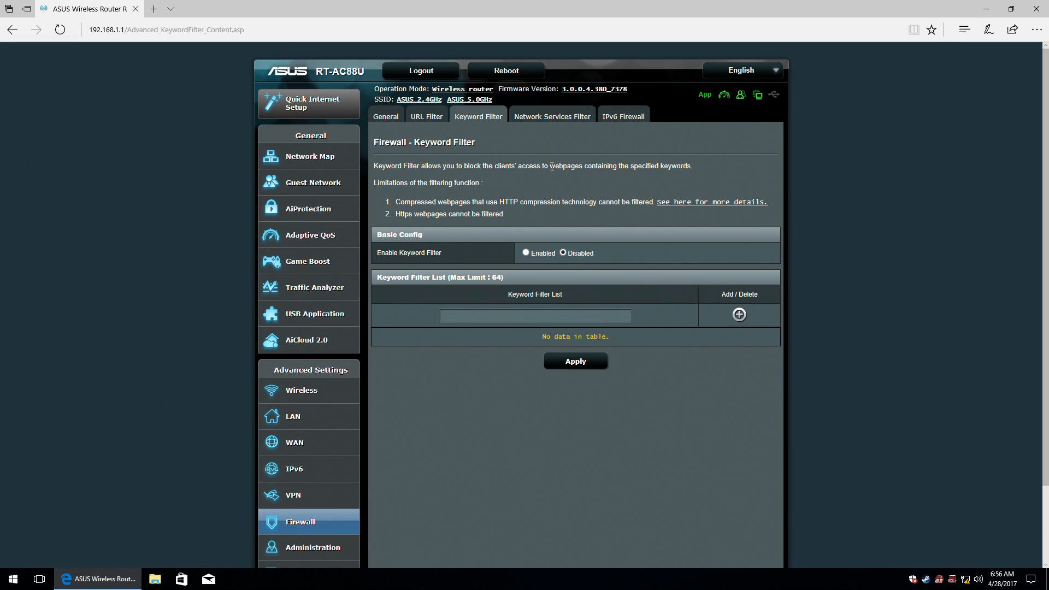
pyautogui.click(560, 116)
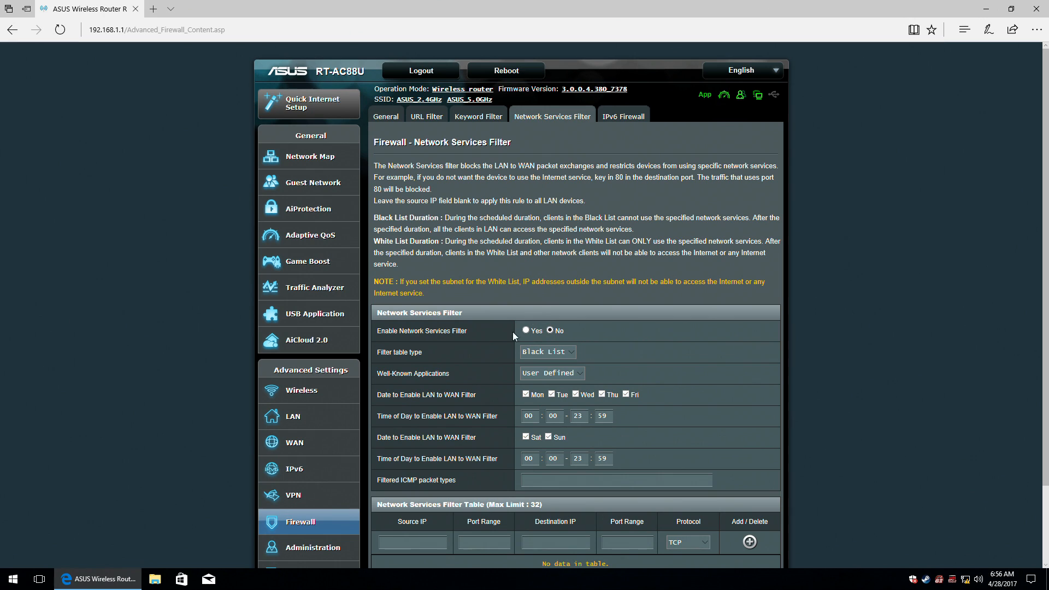
# Keep the filter table type at Black List and the application preset at User Defined.
pyautogui.click(565, 352)
pyautogui.click(585, 352)
pyautogui.click(568, 375)
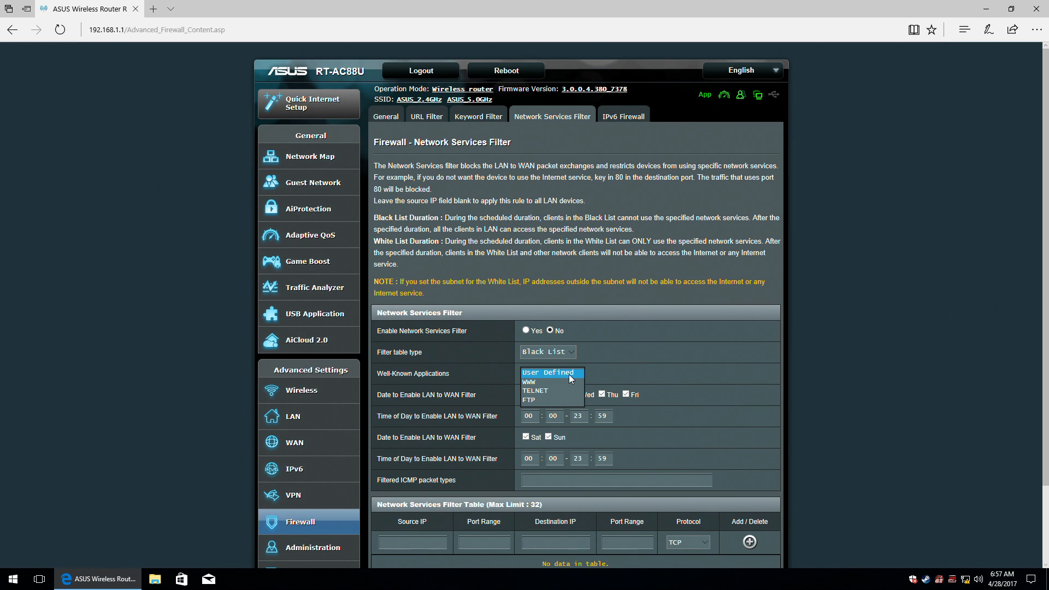
pyautogui.click(590, 372)
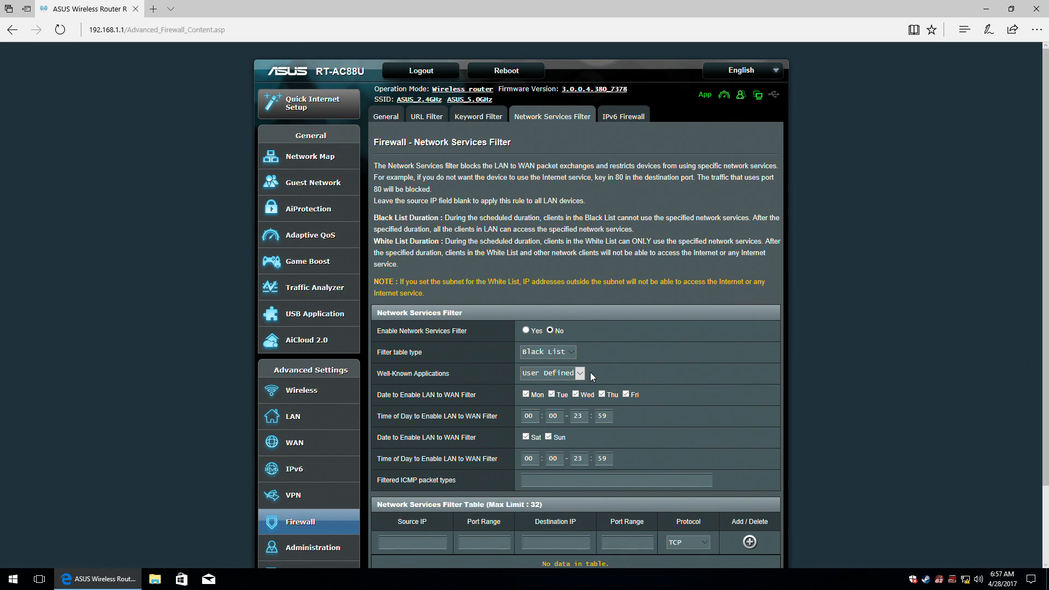
pyautogui.scroll(-2, 592, 372)
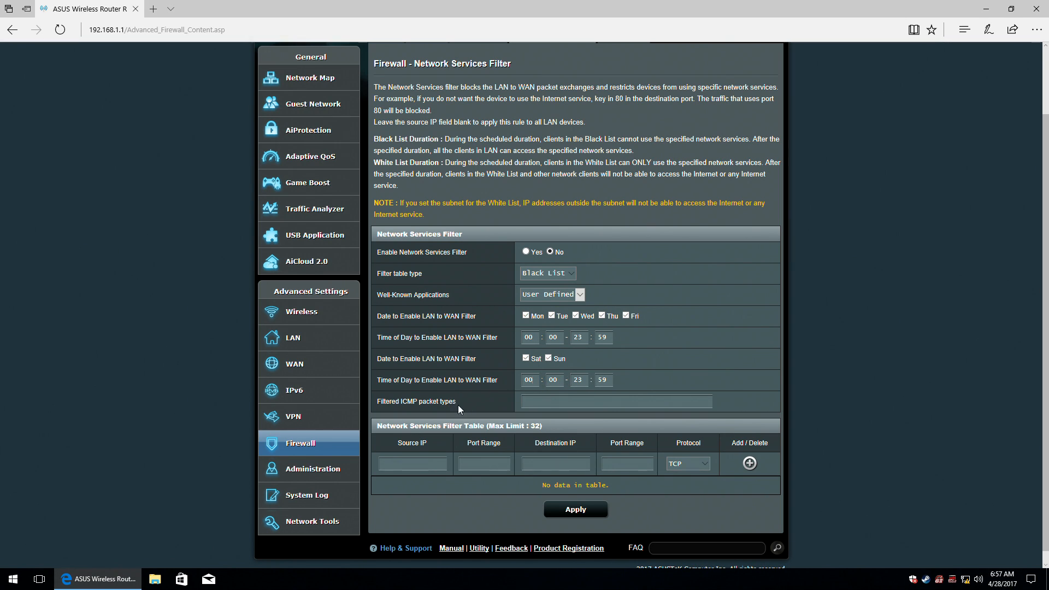
# Set the new filter rule's protocol to TCP.
pyautogui.moveTo(449, 405)
pyautogui.click(564, 463)
pyautogui.click(702, 466)
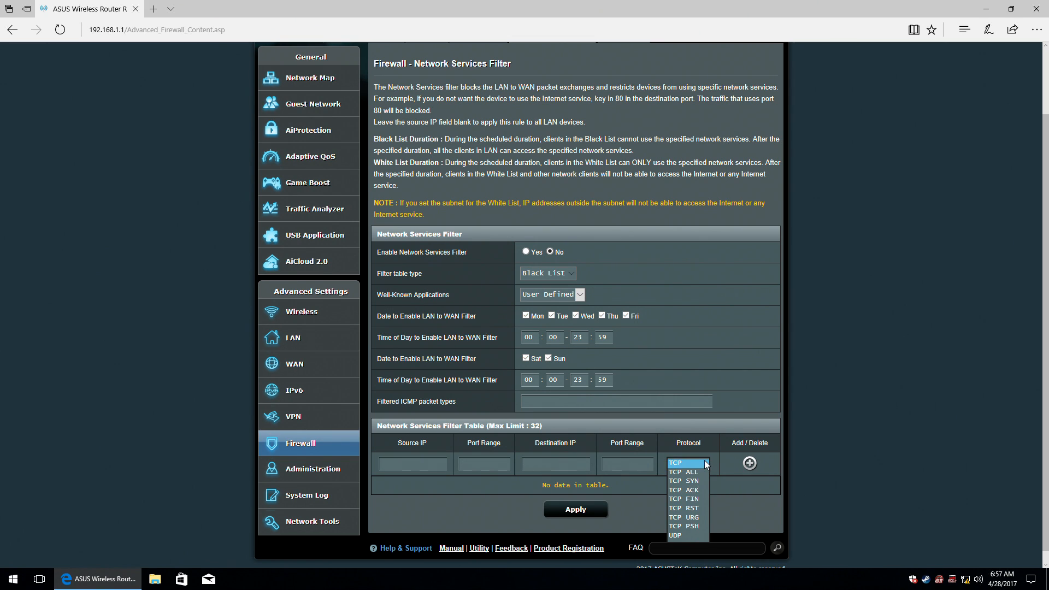
pyautogui.click(704, 463)
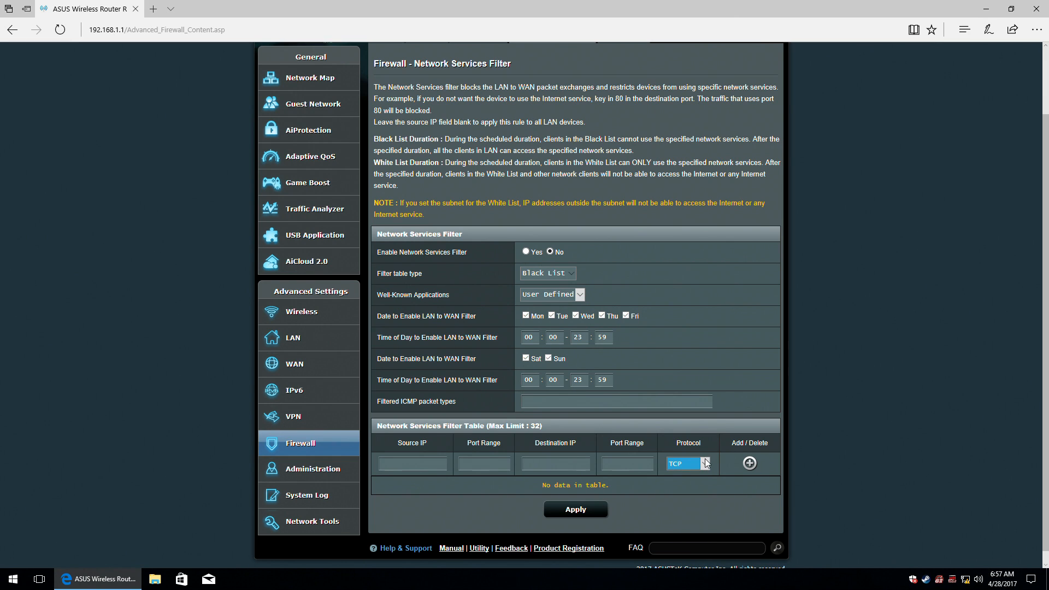
pyautogui.click(810, 393)
pyautogui.scroll(2, 813, 394)
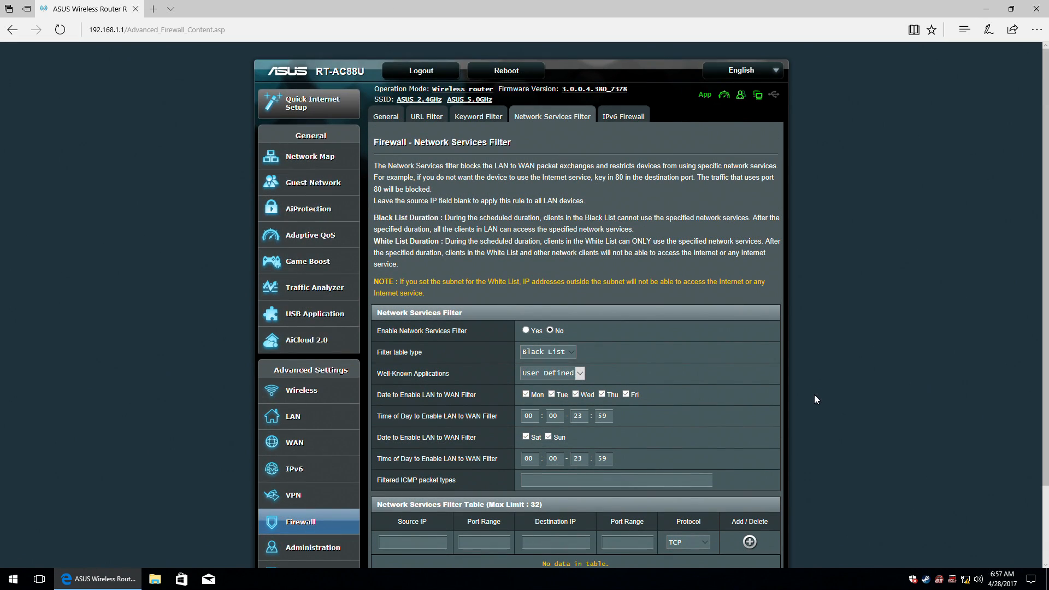
# Glance at the IPv6 Firewall's Famous Server List without choosing a preset, then go to Administration.
pyautogui.click(632, 117)
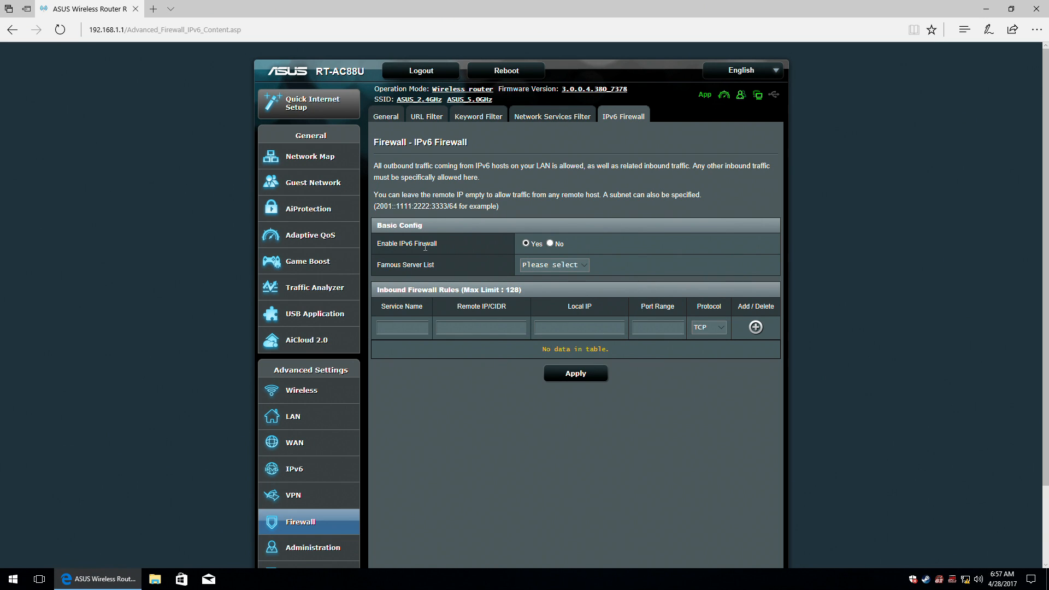
pyautogui.click(572, 265)
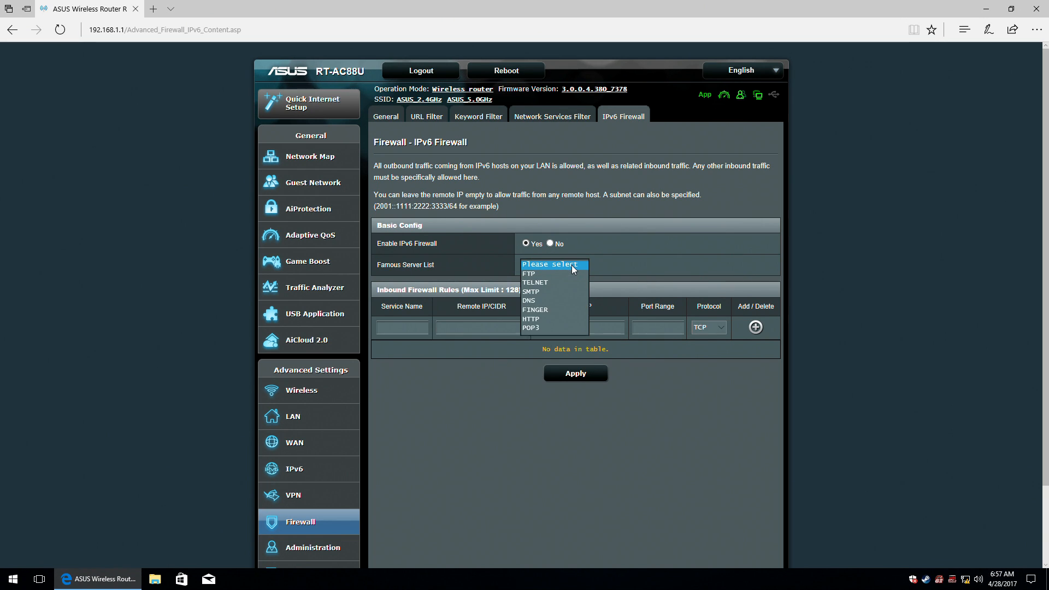
pyautogui.click(605, 260)
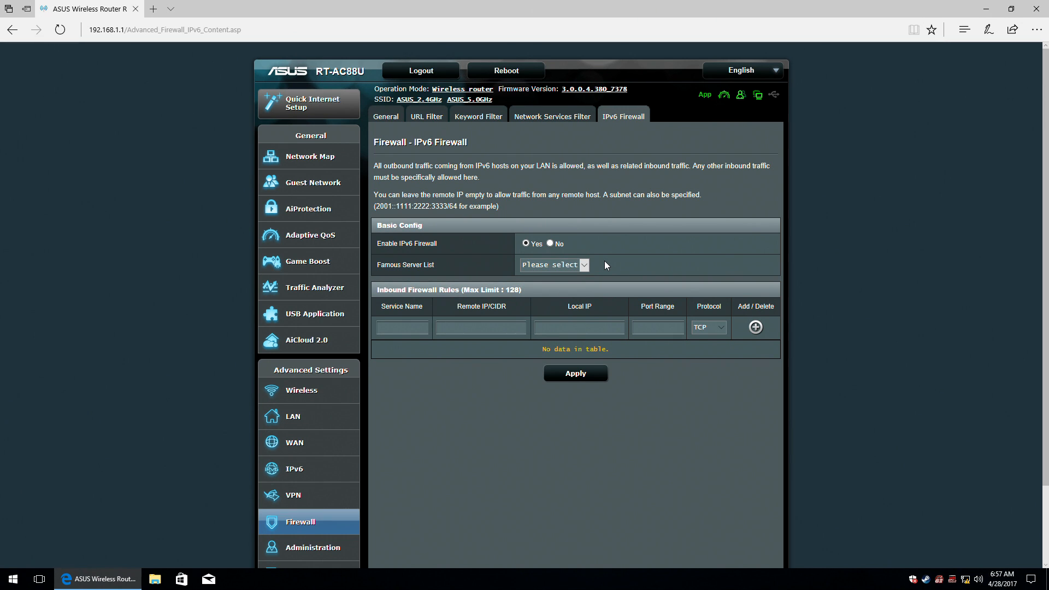
pyautogui.scroll(-2, 605, 260)
pyautogui.click(288, 462)
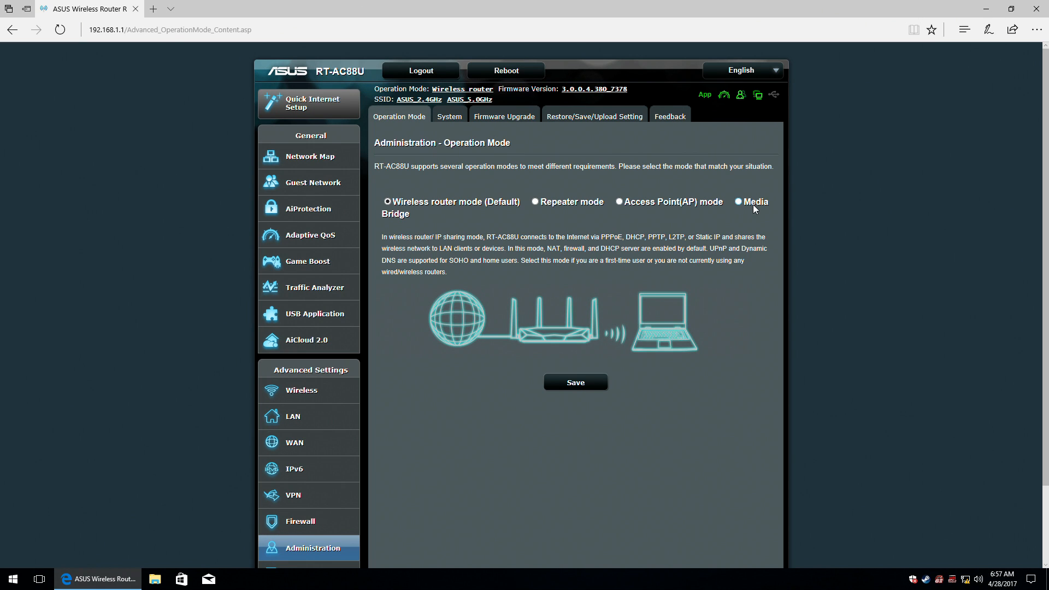
# On the System page, keep SSH at No and leave the reboot scheduler off.
pyautogui.click(451, 119)
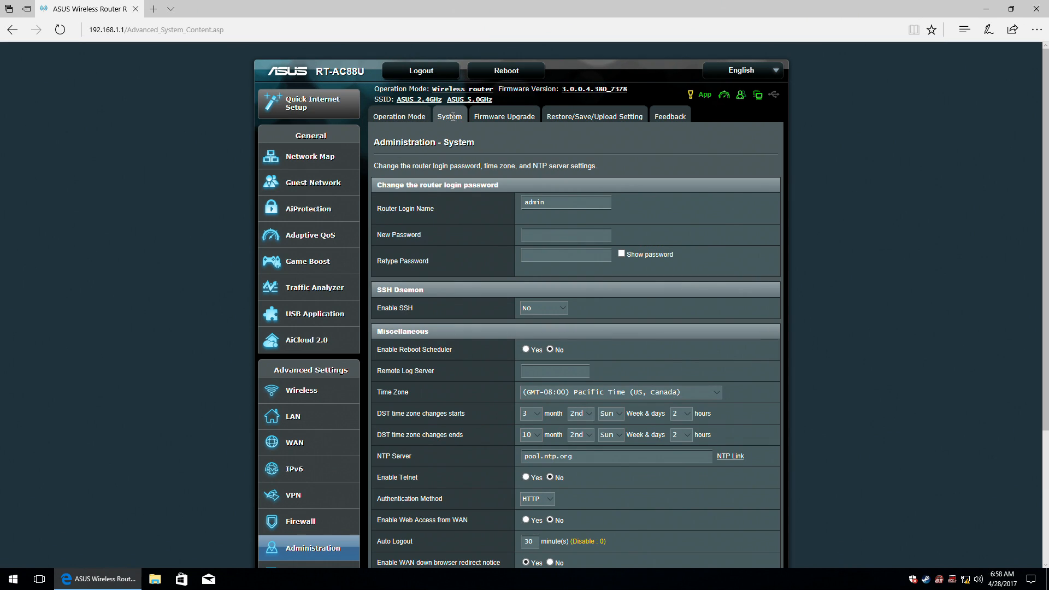
pyautogui.click(622, 253)
pyautogui.scroll(-1, 556, 238)
pyautogui.click(556, 232)
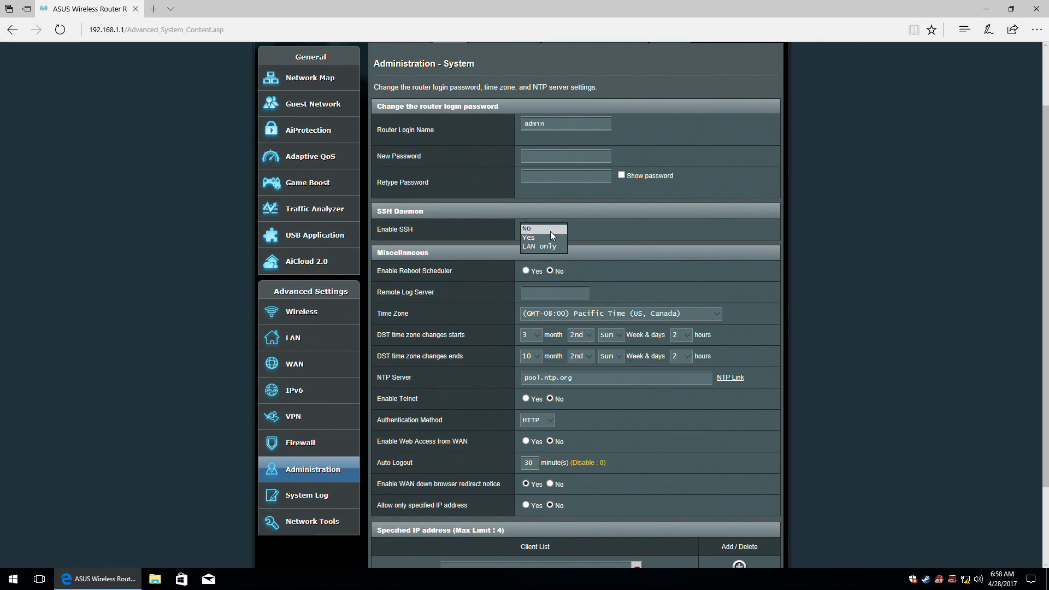
pyautogui.click(550, 231)
pyautogui.scroll(-1, 402, 231)
pyautogui.scroll(-1, 403, 231)
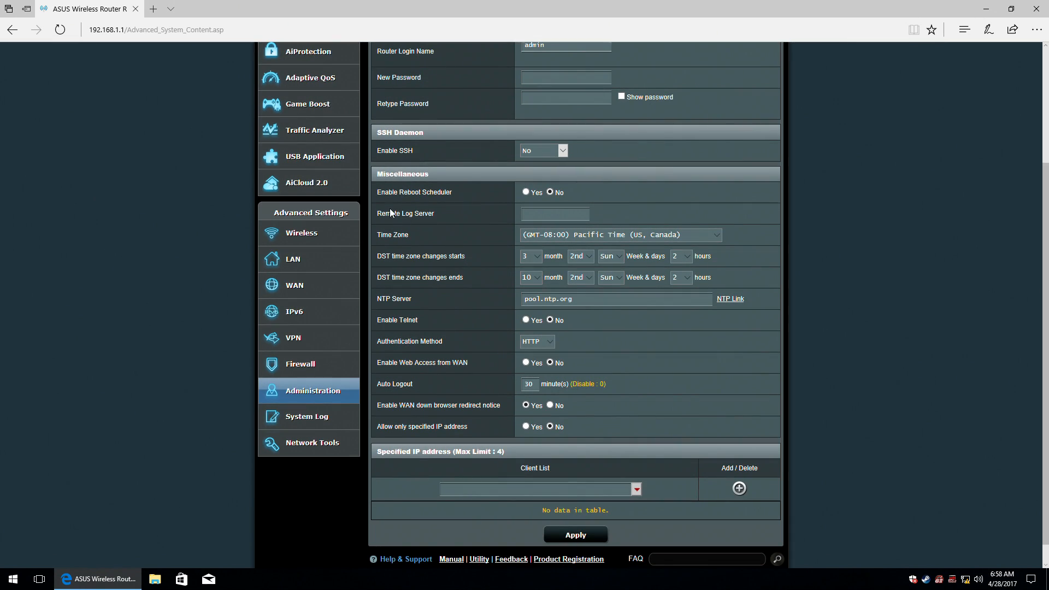
pyautogui.click(524, 193)
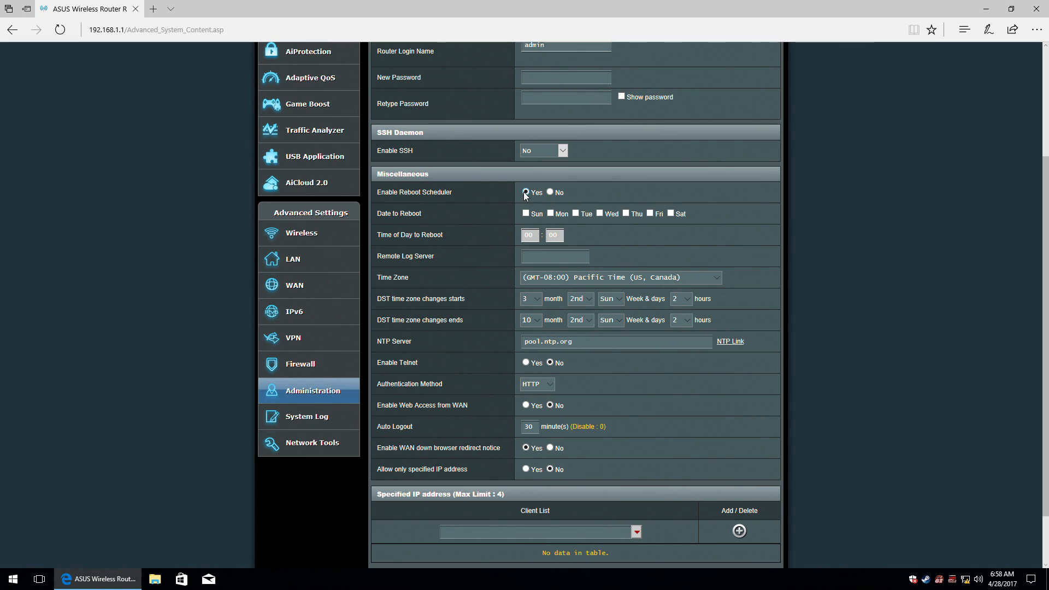
pyautogui.click(550, 193)
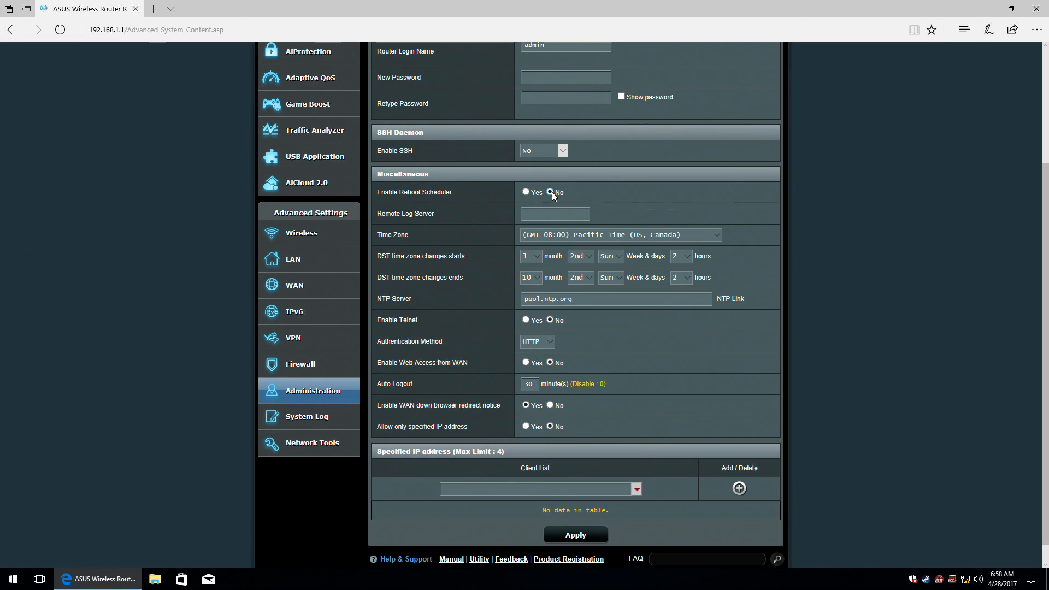
pyautogui.click(546, 211)
# Choose (GMT+02:00) Vilnius, Bucharest, Sofija as the time zone.
pyautogui.click(703, 234)
pyautogui.scroll(-3, 683, 257)
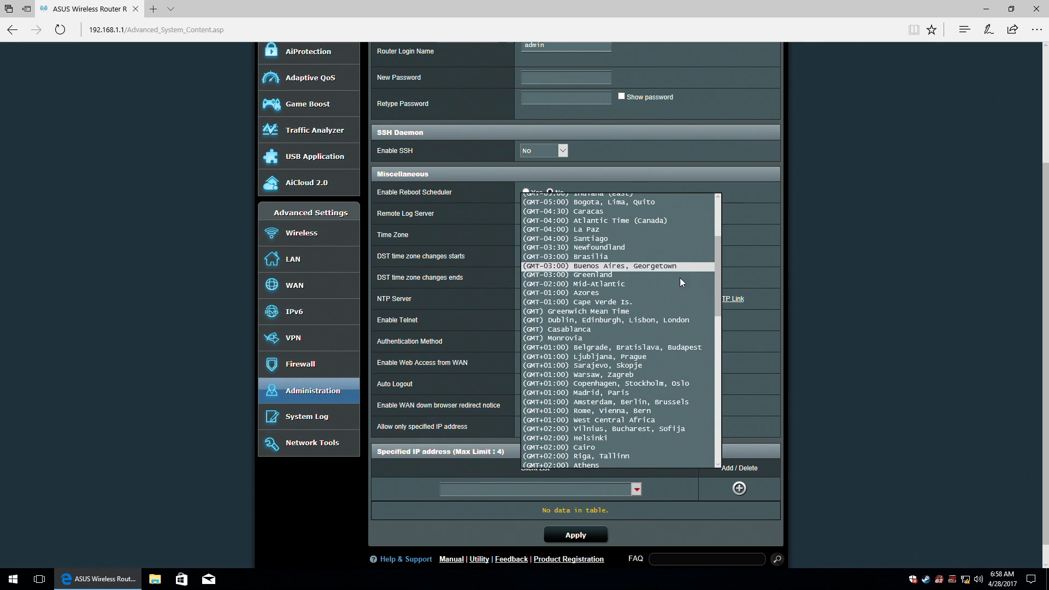
pyautogui.scroll(-2, 683, 384)
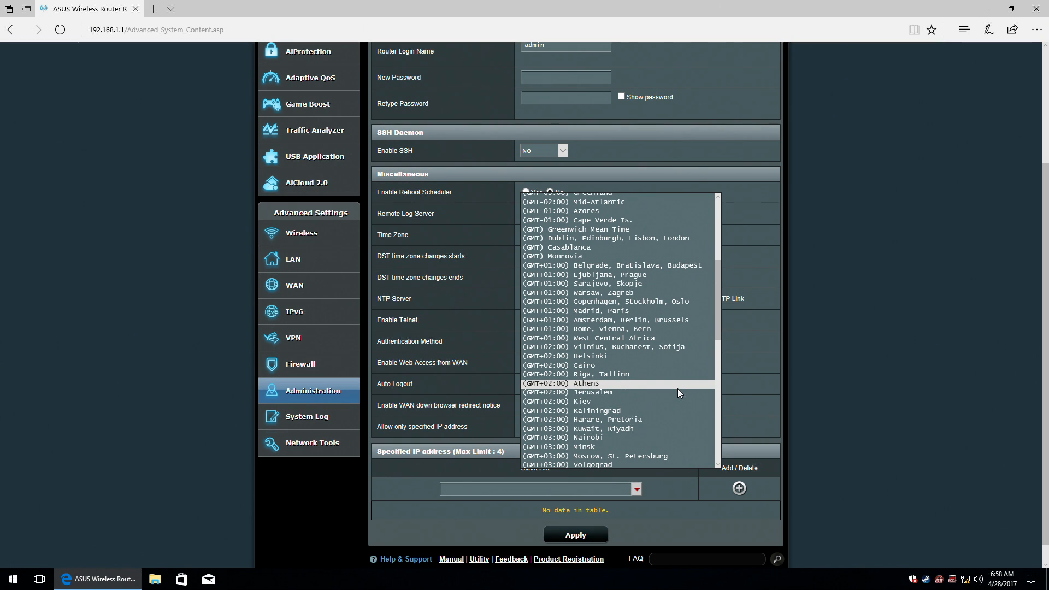
pyautogui.scroll(-1, 678, 389)
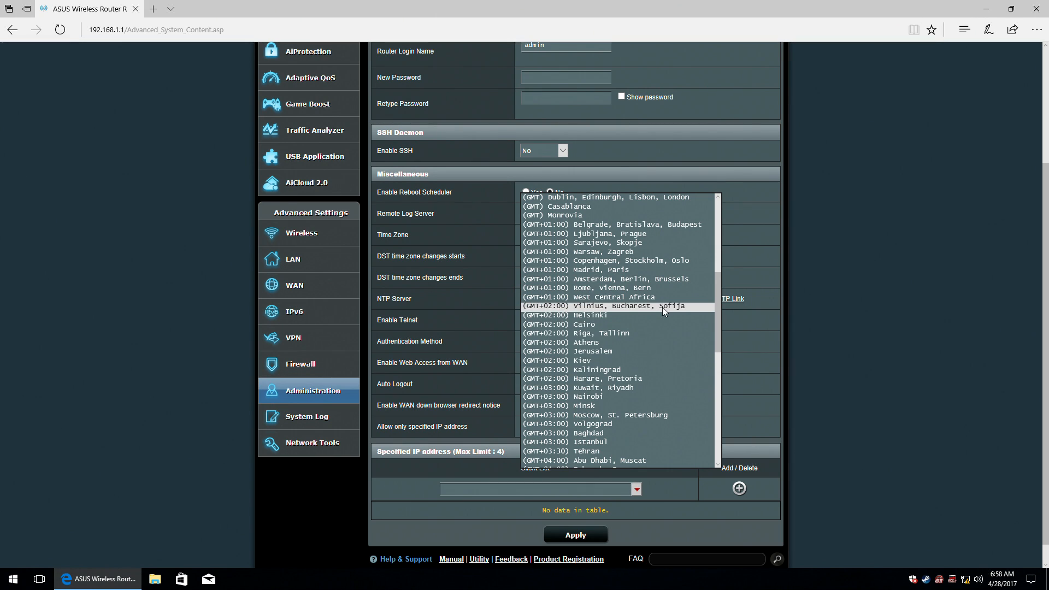
pyautogui.click(605, 307)
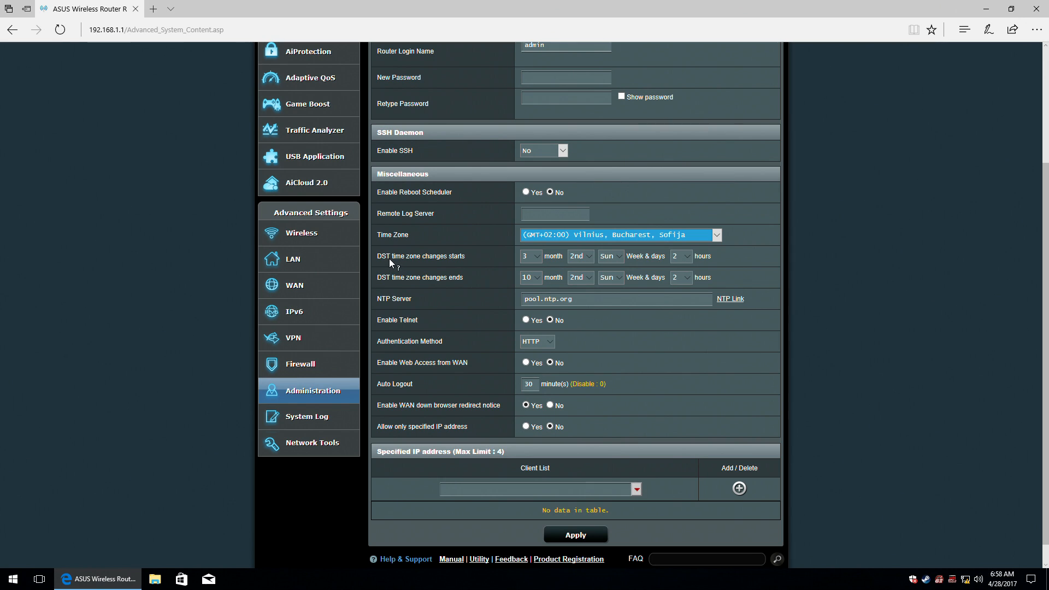
# Read the help text for the DST start and DST end settings.
pyautogui.click(436, 259)
pyautogui.click(436, 258)
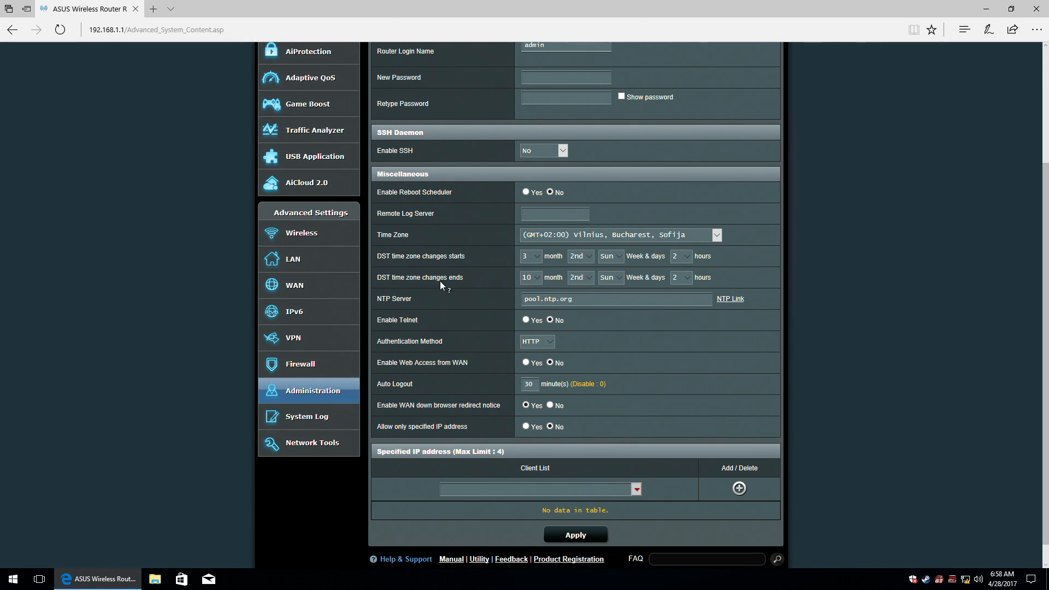
pyautogui.click(444, 280)
# Read the Web Access from WAN help and check the Client List without adding anyone.
pyautogui.click(448, 366)
pyautogui.moveTo(465, 407)
pyautogui.click(637, 489)
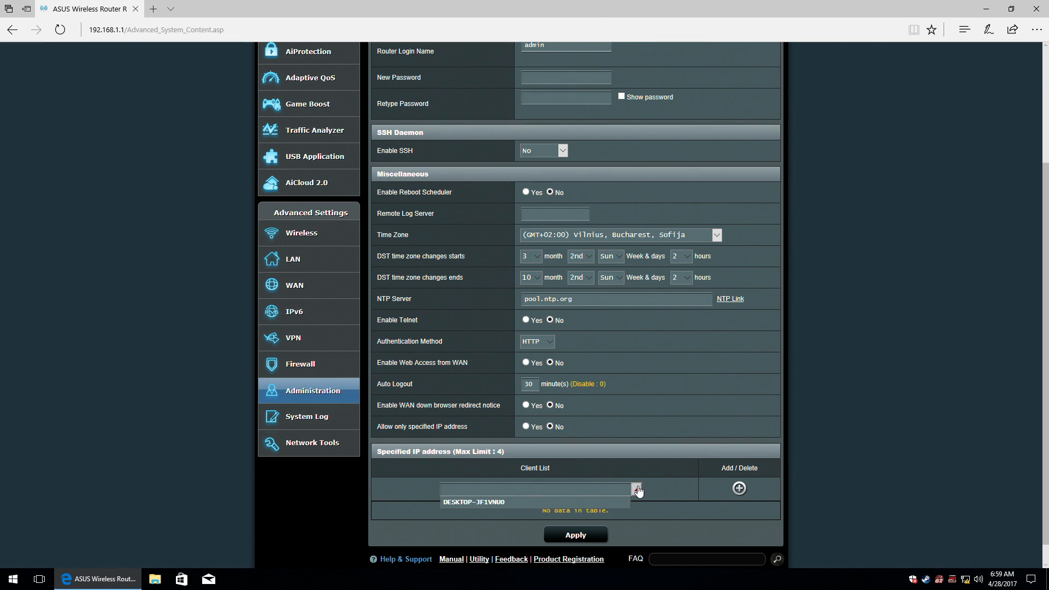
pyautogui.click(637, 490)
# Apply the System settings and wait for the page to reload.
pyautogui.click(589, 531)
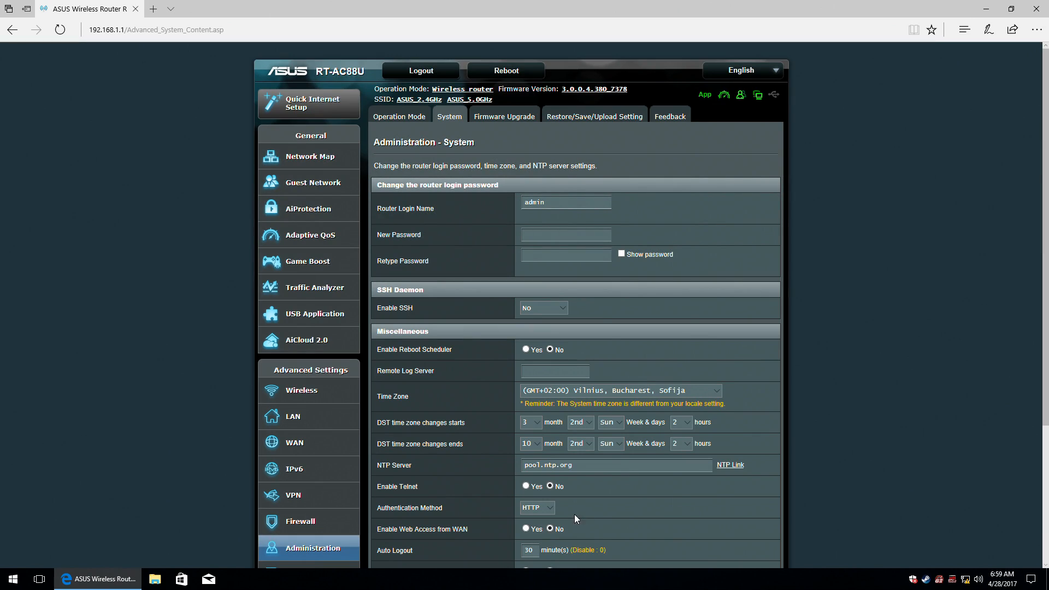
pyautogui.scroll(-3, 693, 497)
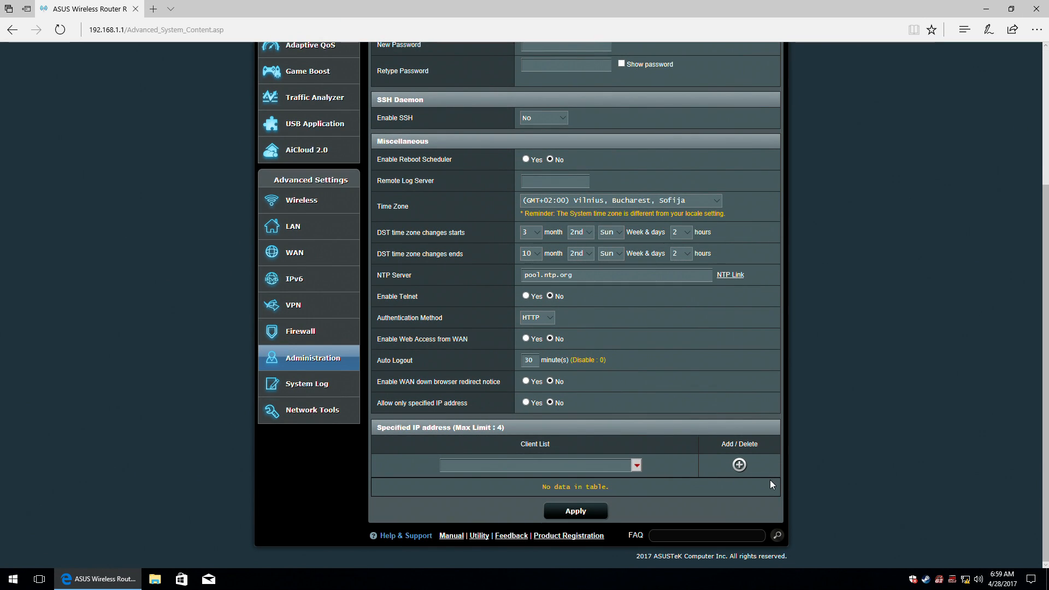
pyautogui.scroll(3, 769, 483)
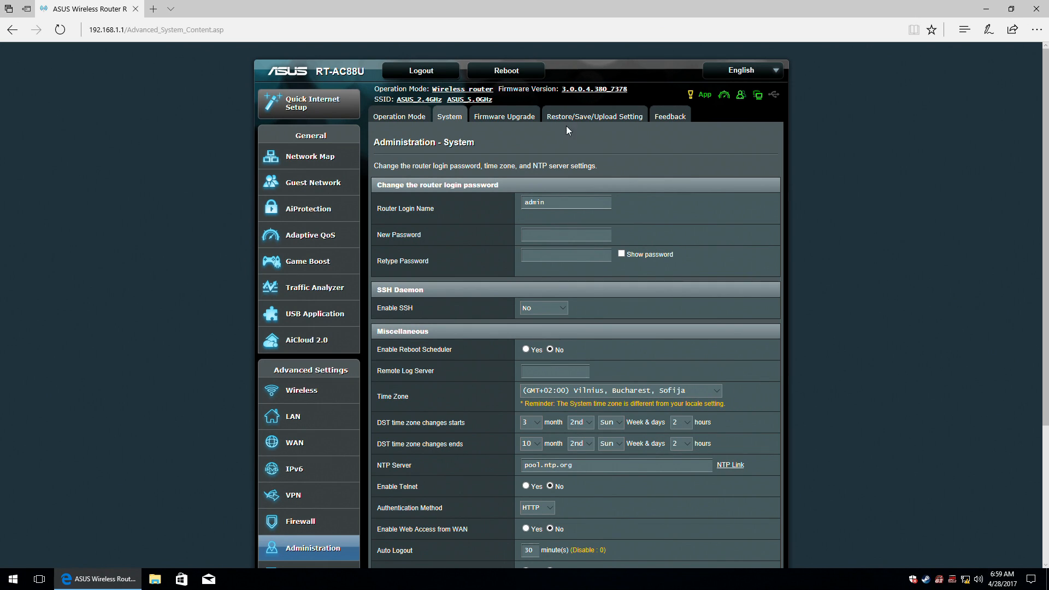
# Check for signature updates (1.156, up to date) and for new router firmware.
pyautogui.click(510, 117)
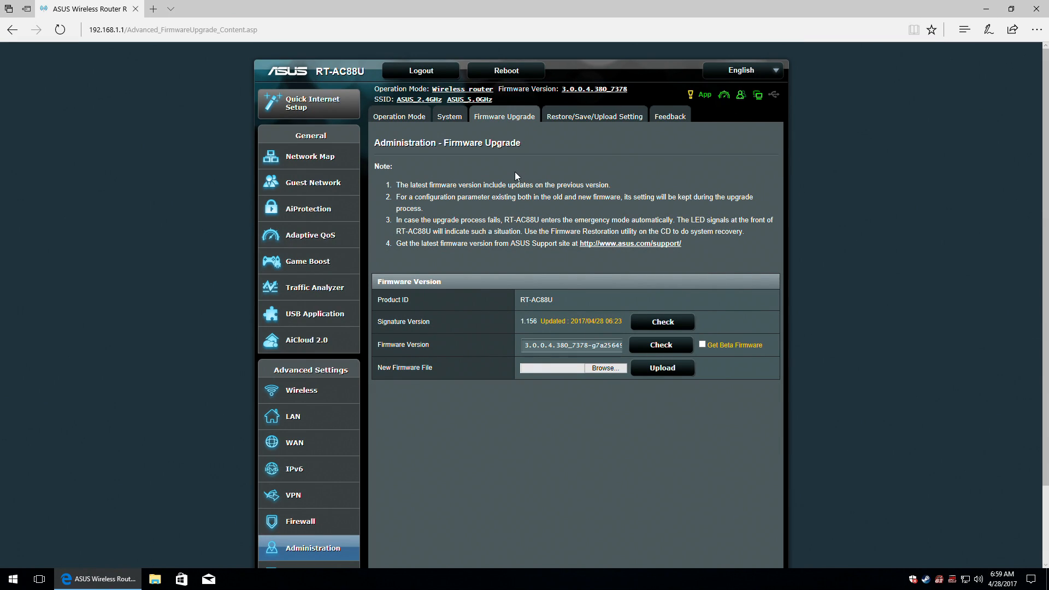
pyautogui.click(662, 324)
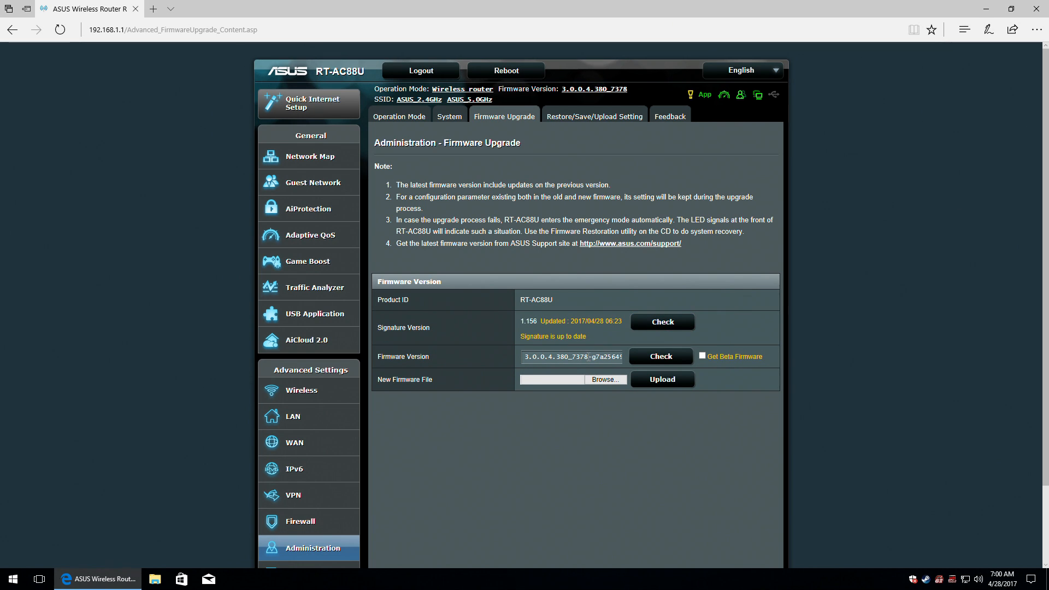
pyautogui.click(662, 357)
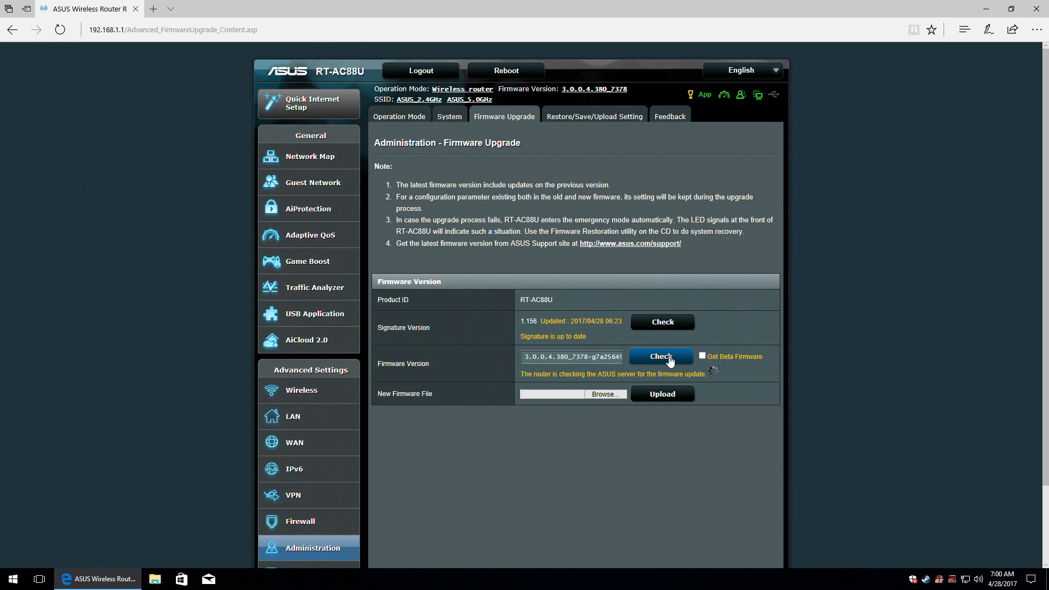
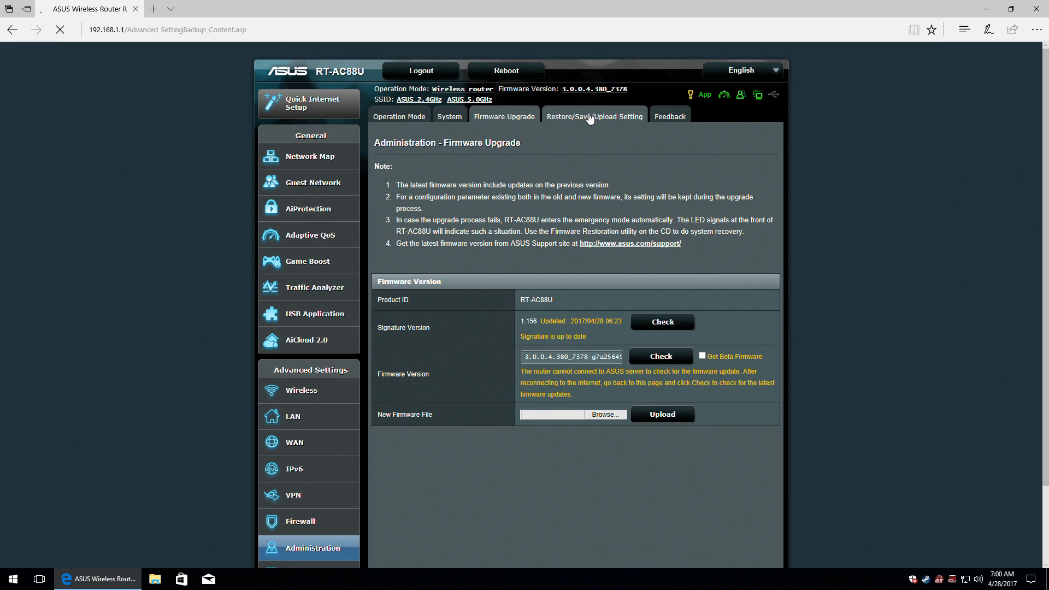
# View the Restore/Save/Upload Setting page, then the empty Administration Feedback form.
pyautogui.click(590, 115)
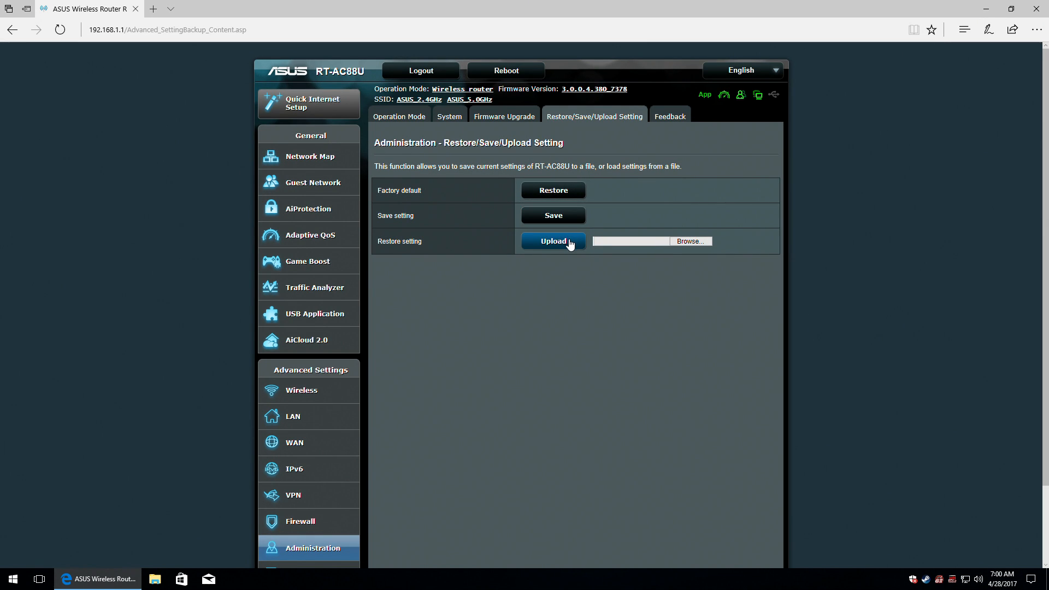
pyautogui.click(673, 116)
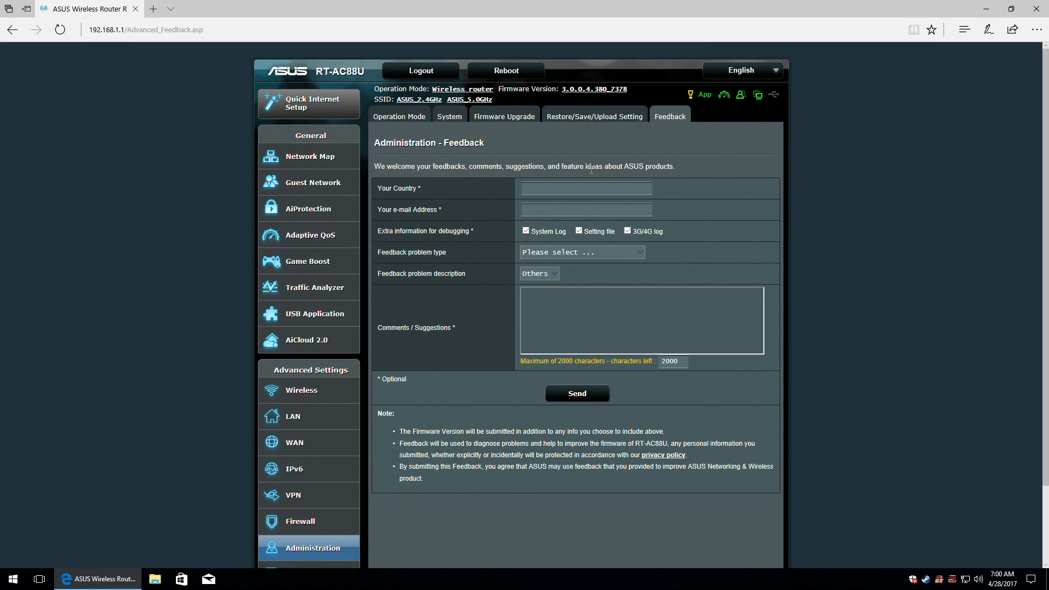
pyautogui.click(547, 189)
pyautogui.click(632, 251)
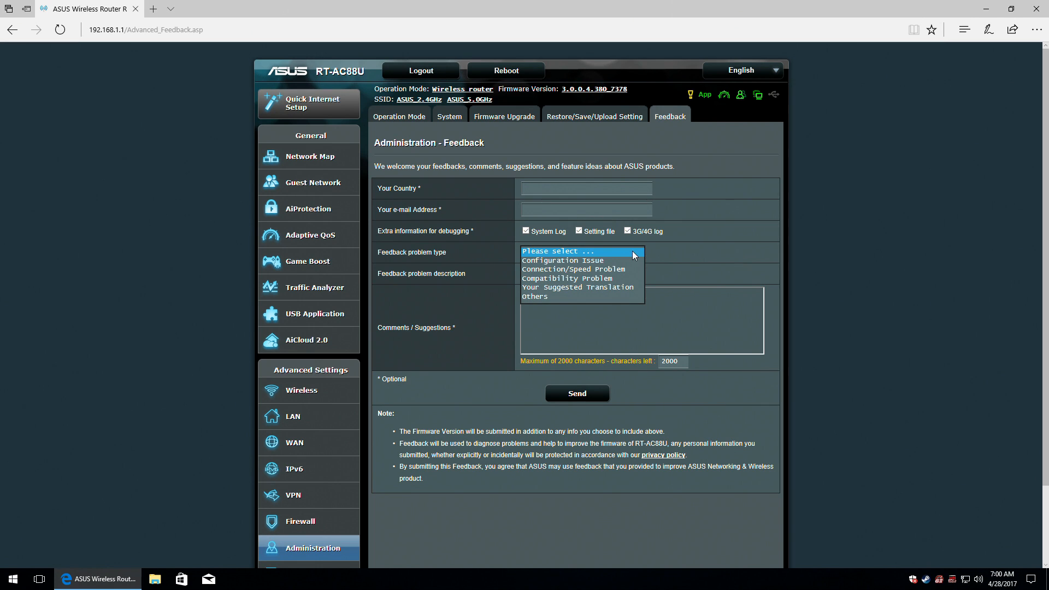
pyautogui.click(632, 251)
pyautogui.click(553, 274)
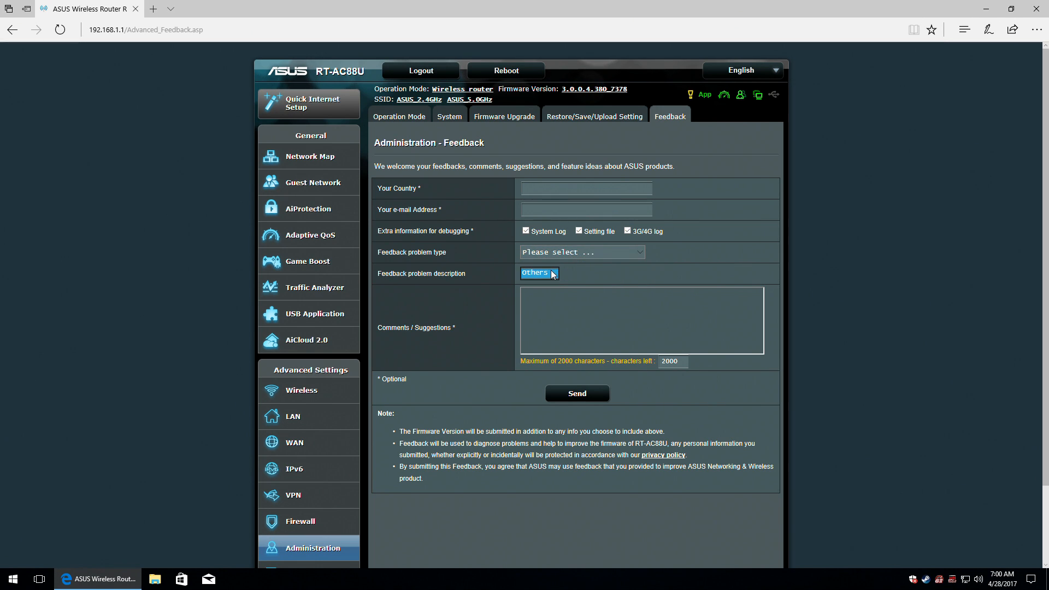
pyautogui.click(555, 299)
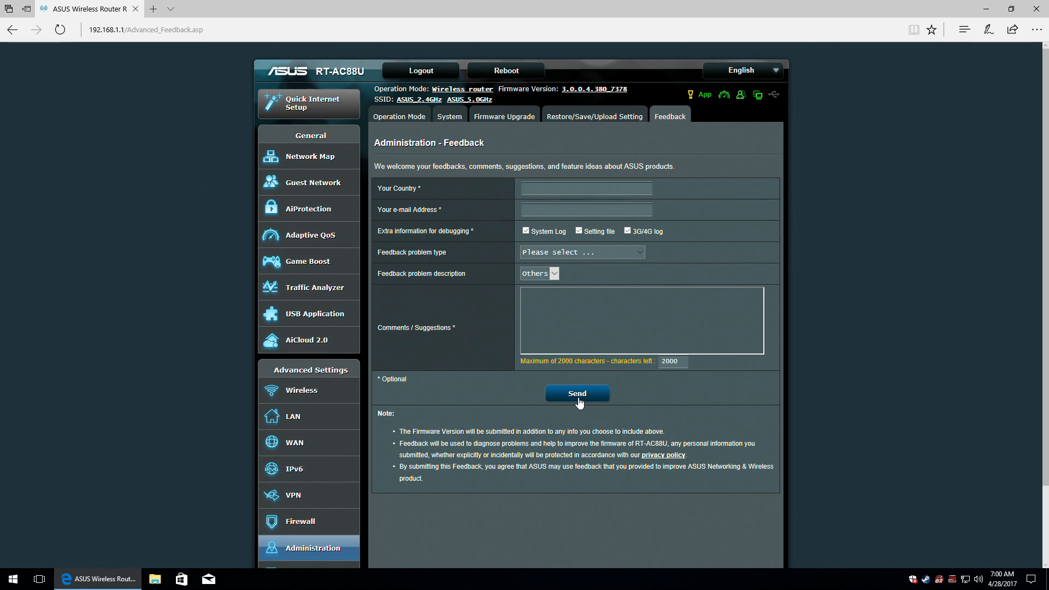
pyautogui.scroll(-3, 579, 400)
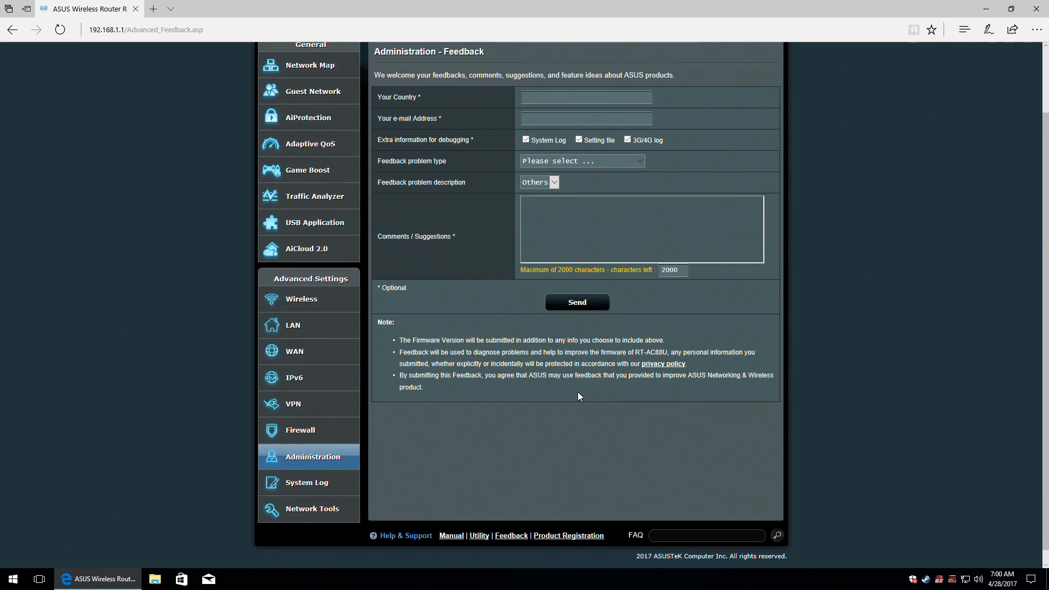
# Open the System Log, scroll through the General Log, then view the Wireless Log.
pyautogui.click(313, 484)
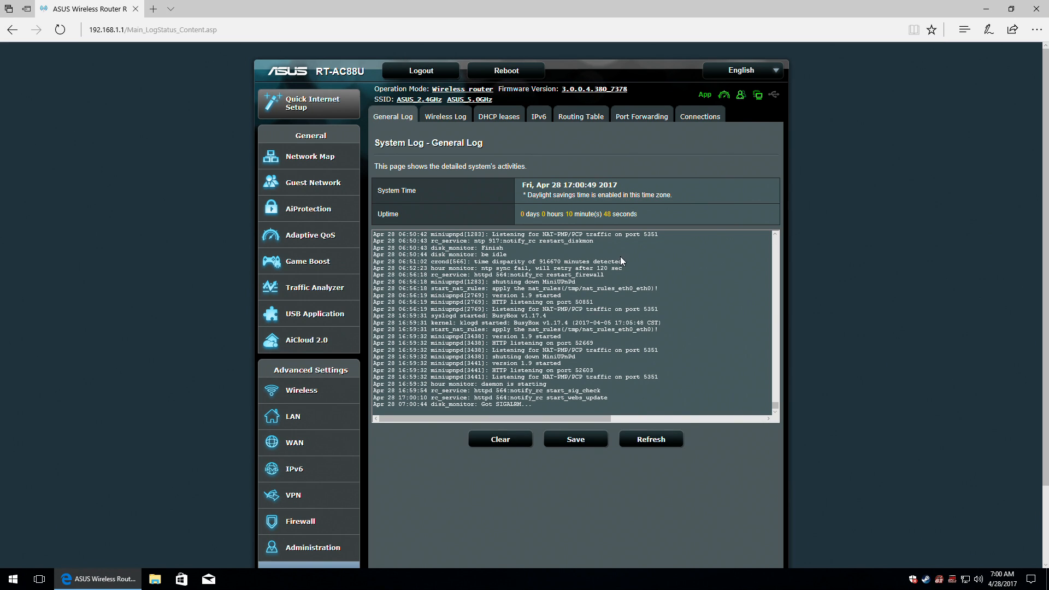
pyautogui.scroll(8, 655, 346)
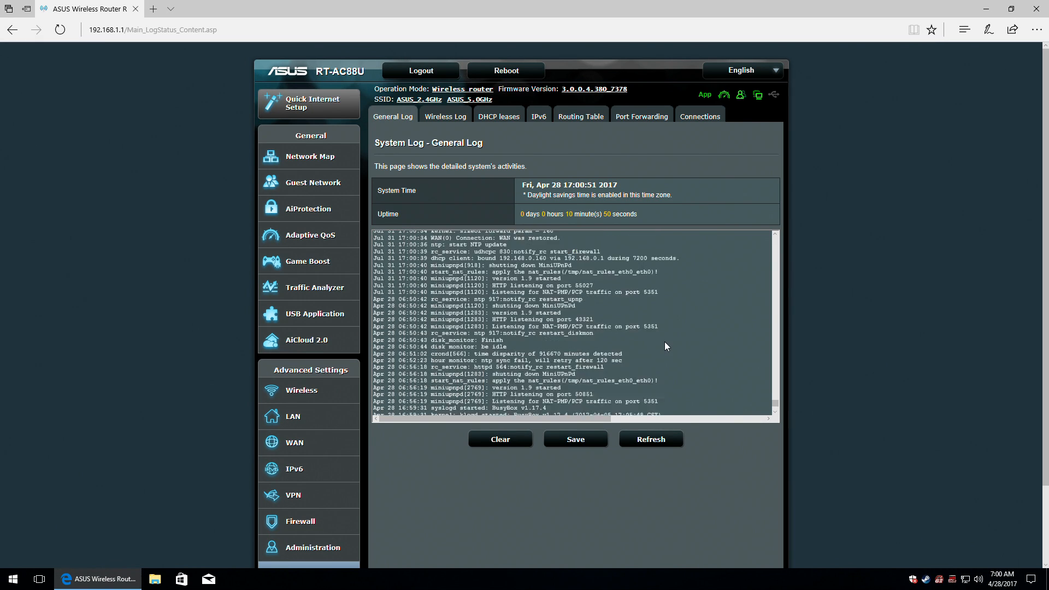
pyautogui.scroll(-12, 664, 342)
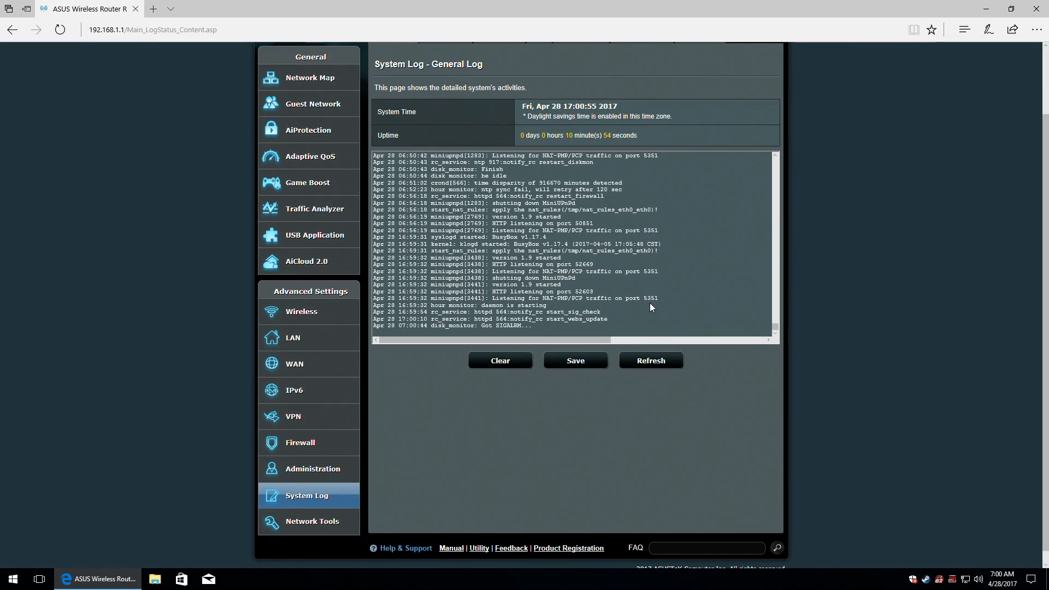
pyautogui.scroll(2, 741, 389)
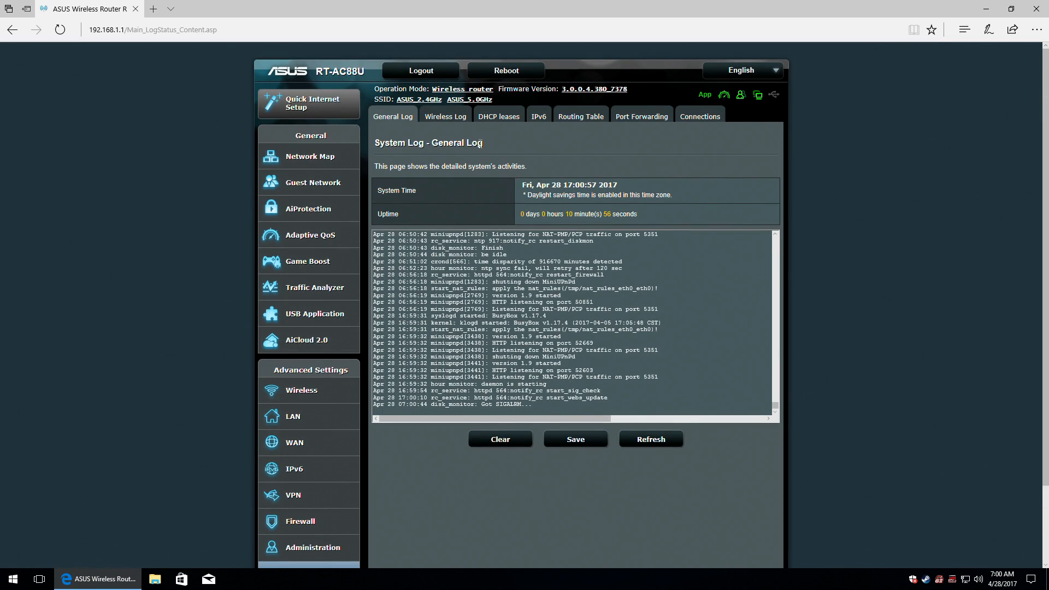
pyautogui.click(453, 117)
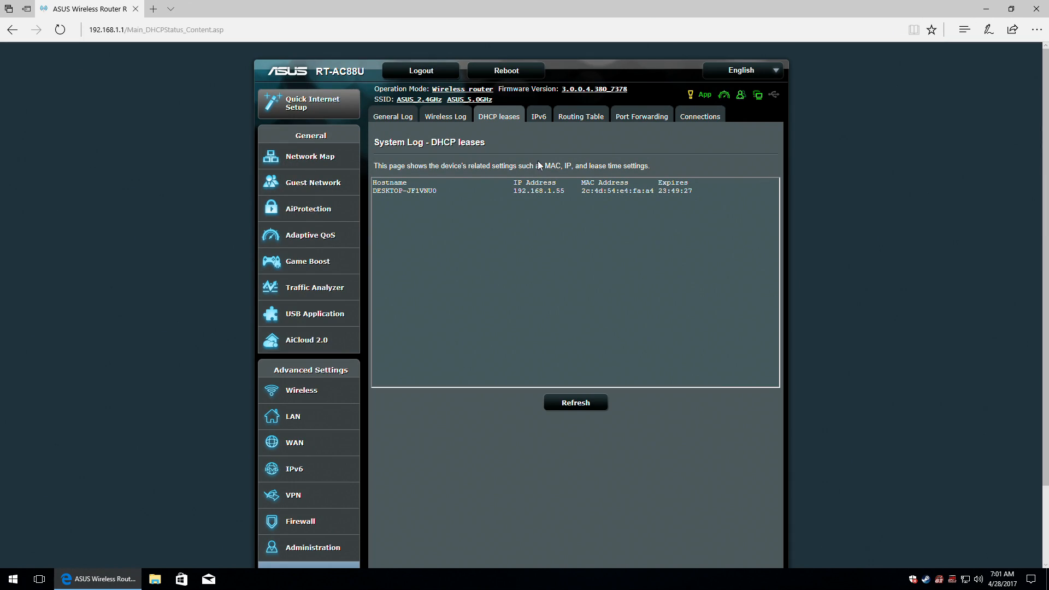
# View the IPv6, Routing Table and Connections logs, then return to the General Log.
pyautogui.click(539, 115)
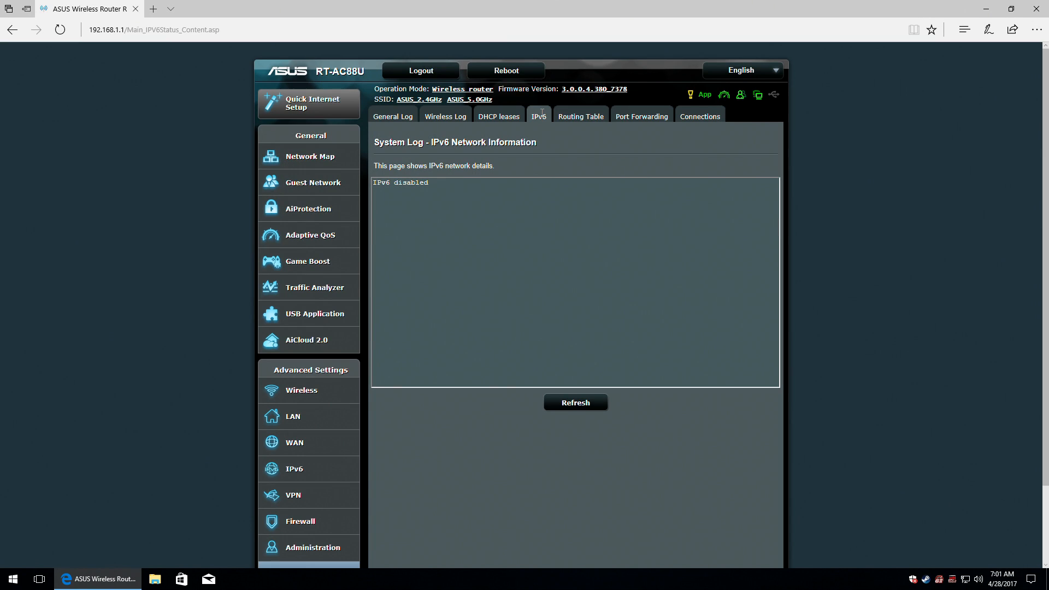
pyautogui.click(584, 116)
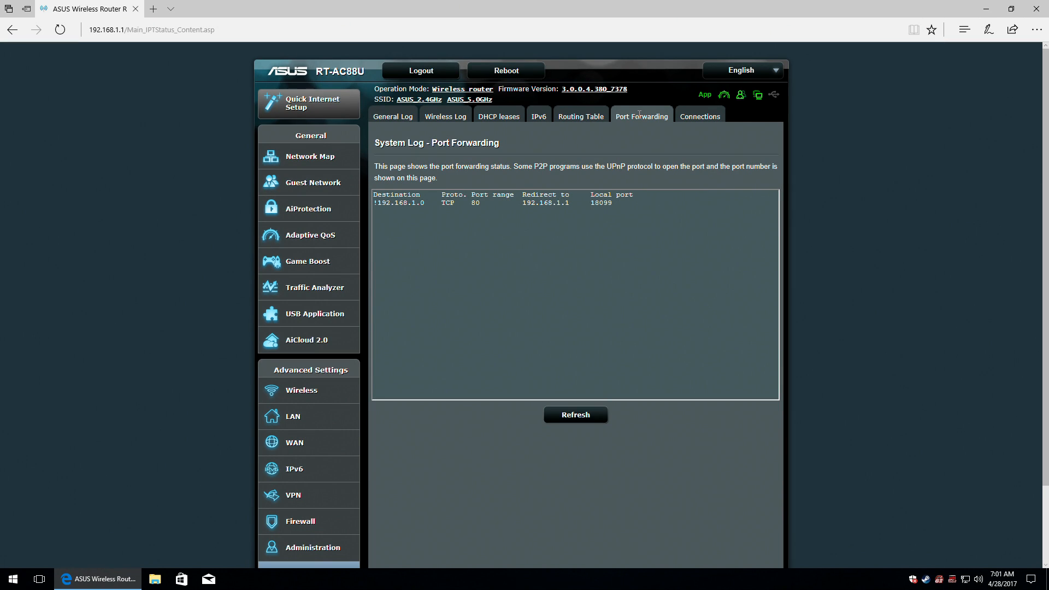
pyautogui.click(697, 115)
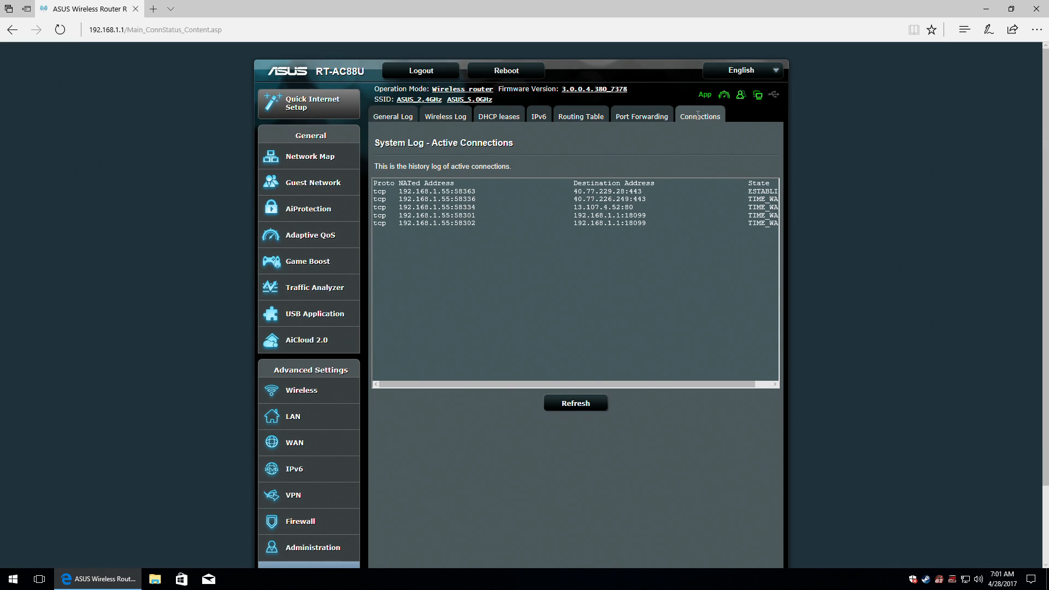
pyautogui.click(395, 117)
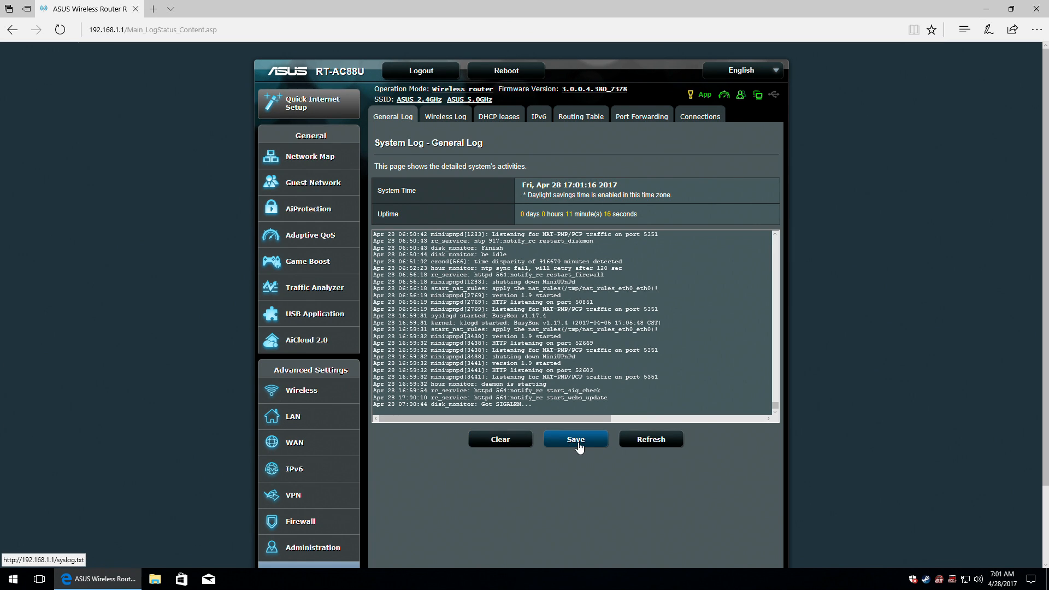
# Clear the General Log, then check the Wireless Log and DHCP leases and confirm the General Log is empty.
pyautogui.click(506, 444)
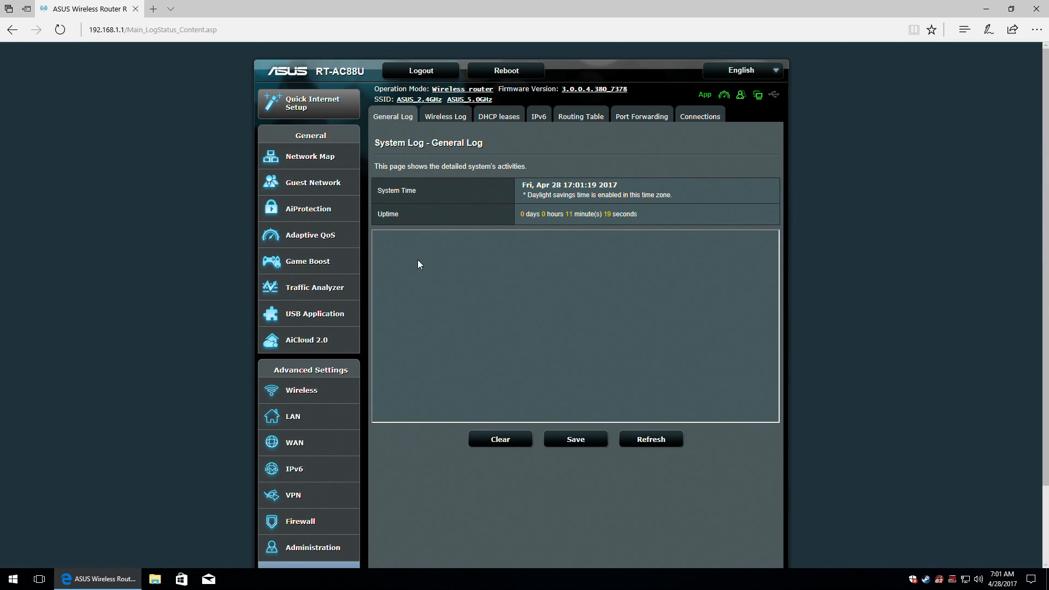
pyautogui.click(449, 117)
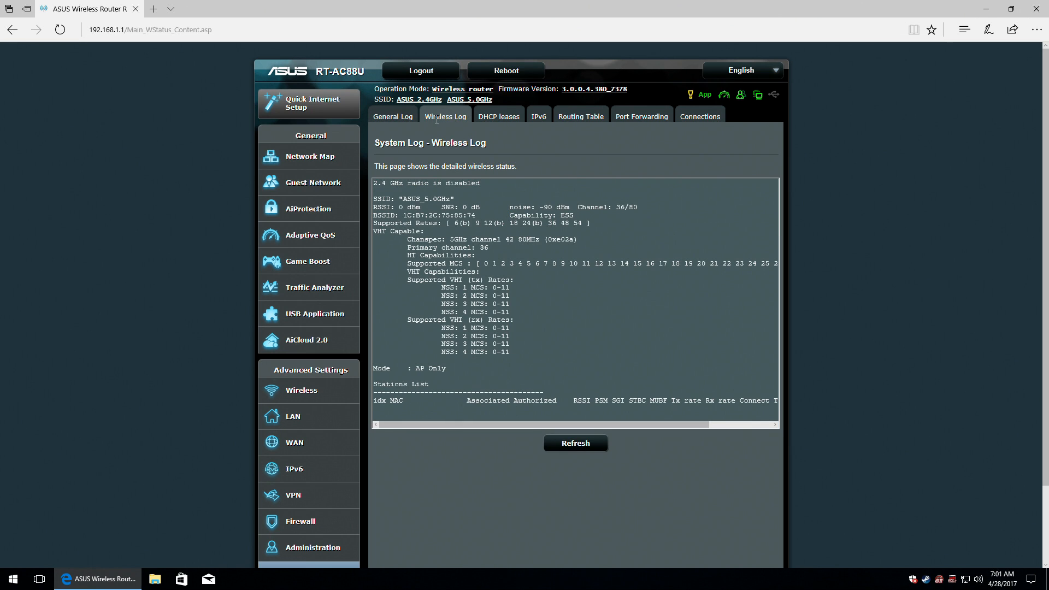
pyautogui.click(395, 118)
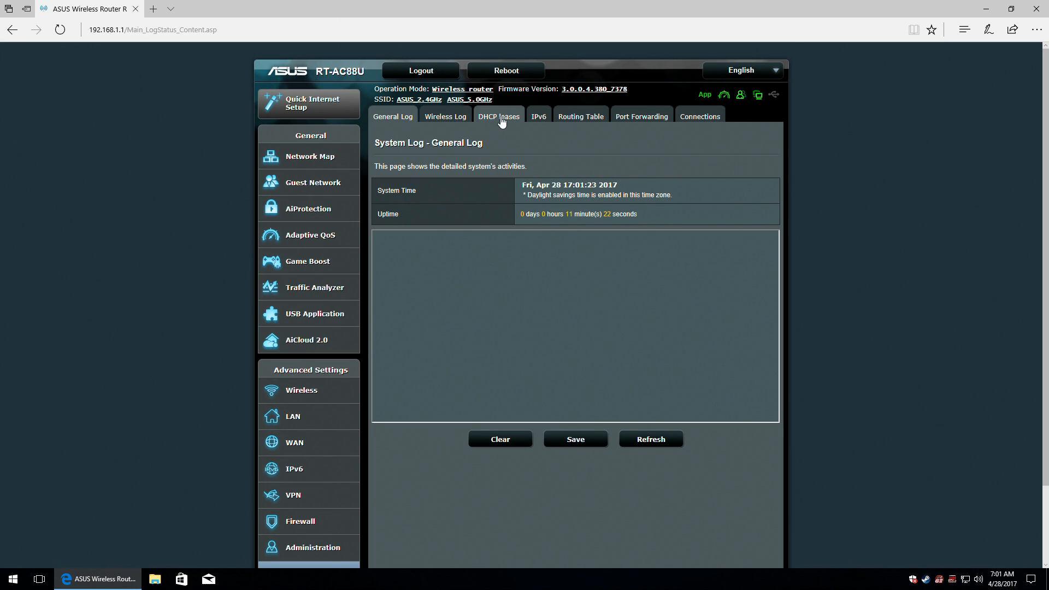
pyautogui.click(507, 118)
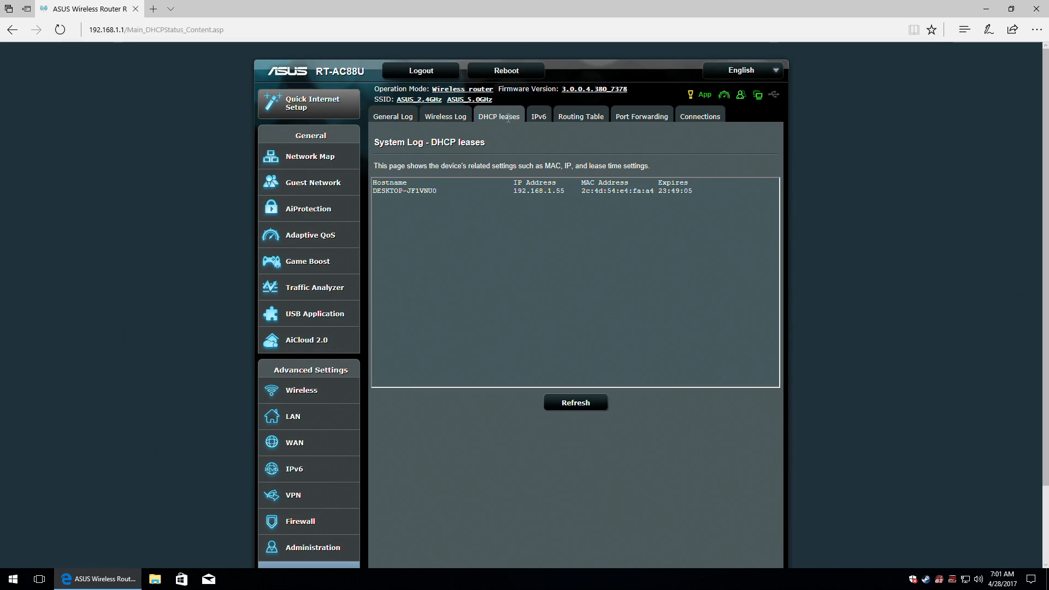
pyautogui.click(381, 114)
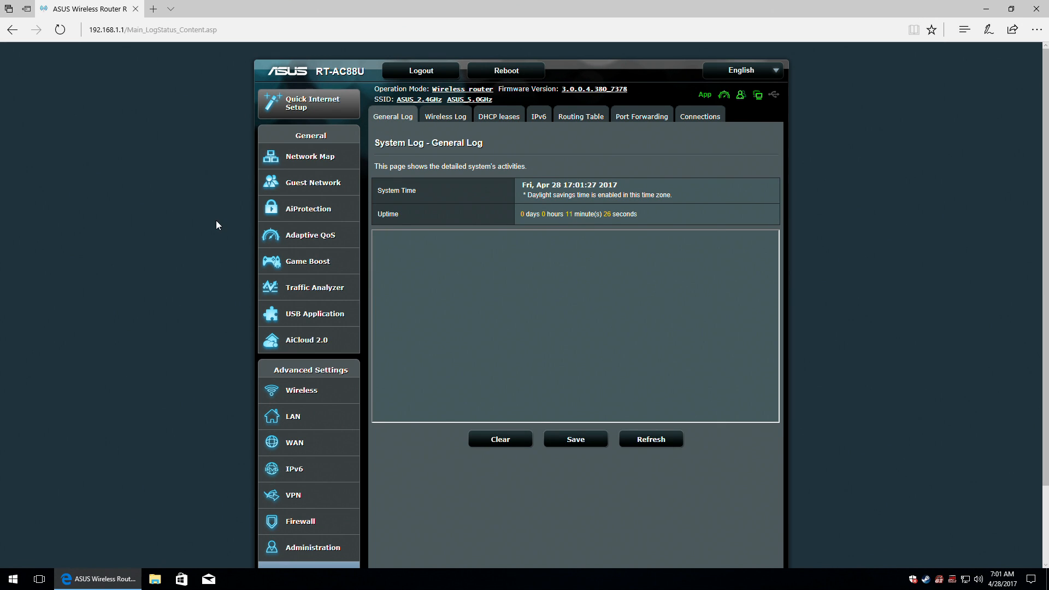
pyautogui.scroll(-2, 229, 221)
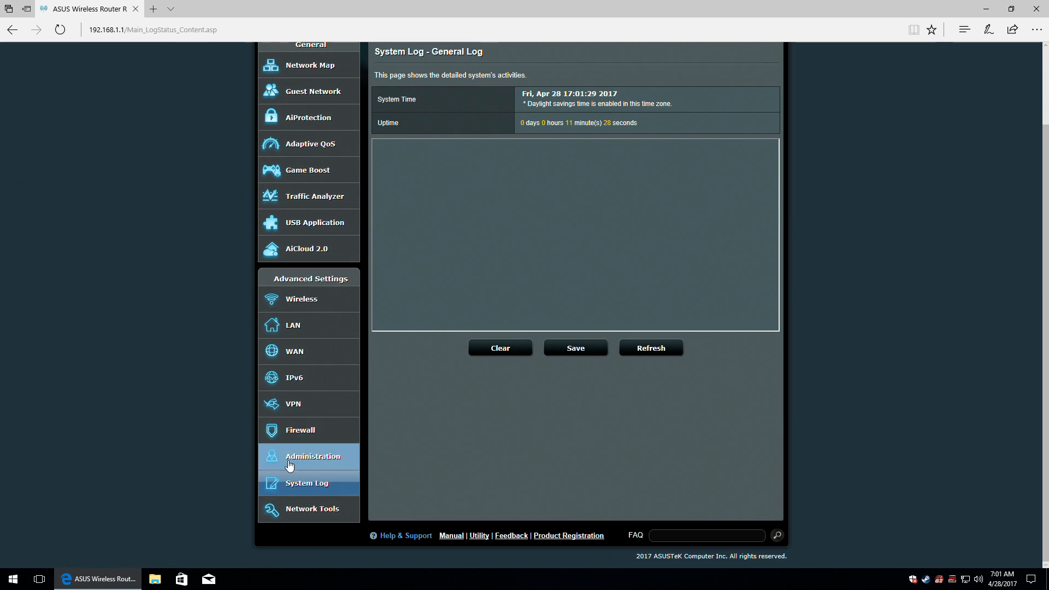
# In Network Tools, ping the preset Google target using the Ping method.
pyautogui.click(293, 511)
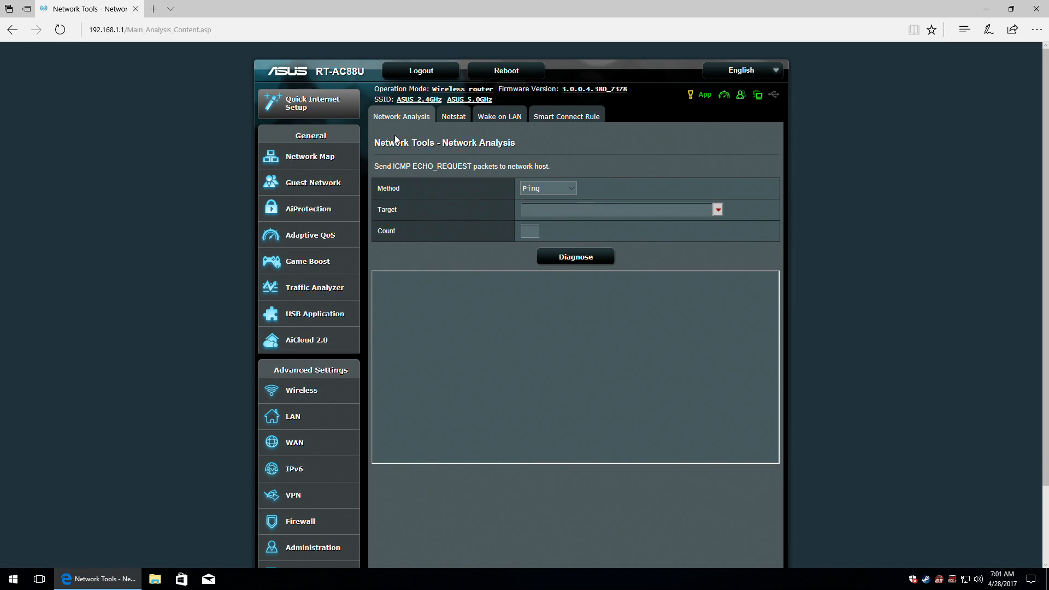
pyautogui.click(561, 189)
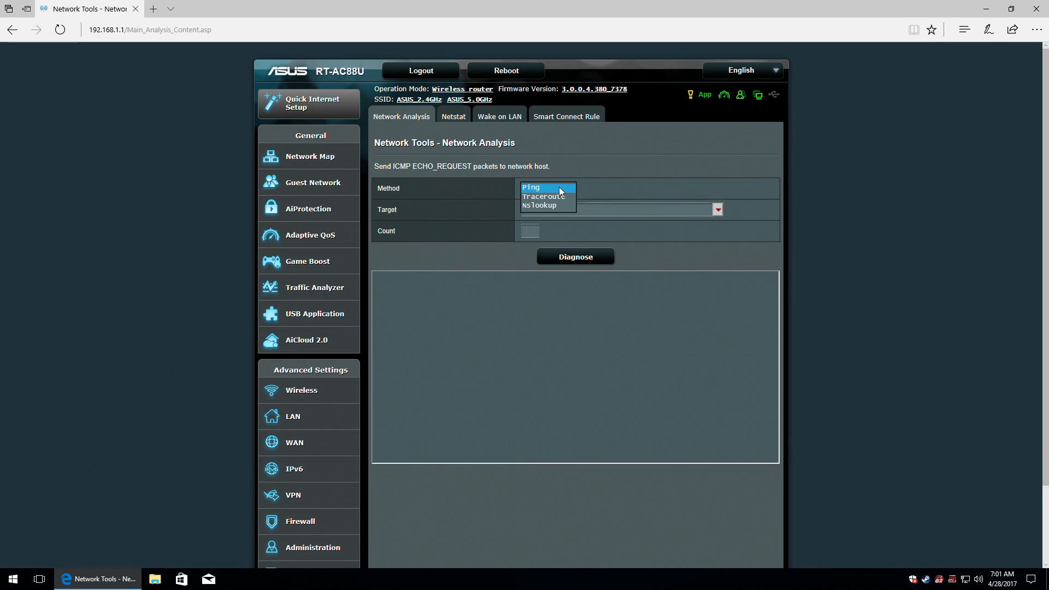
pyautogui.click(645, 182)
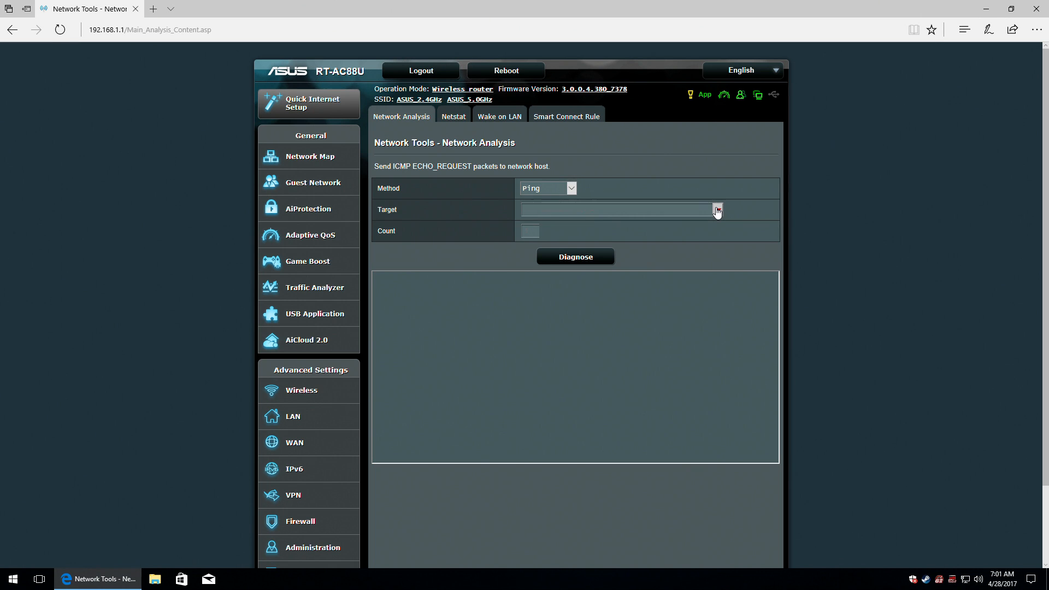
pyautogui.click(717, 210)
pyautogui.click(638, 226)
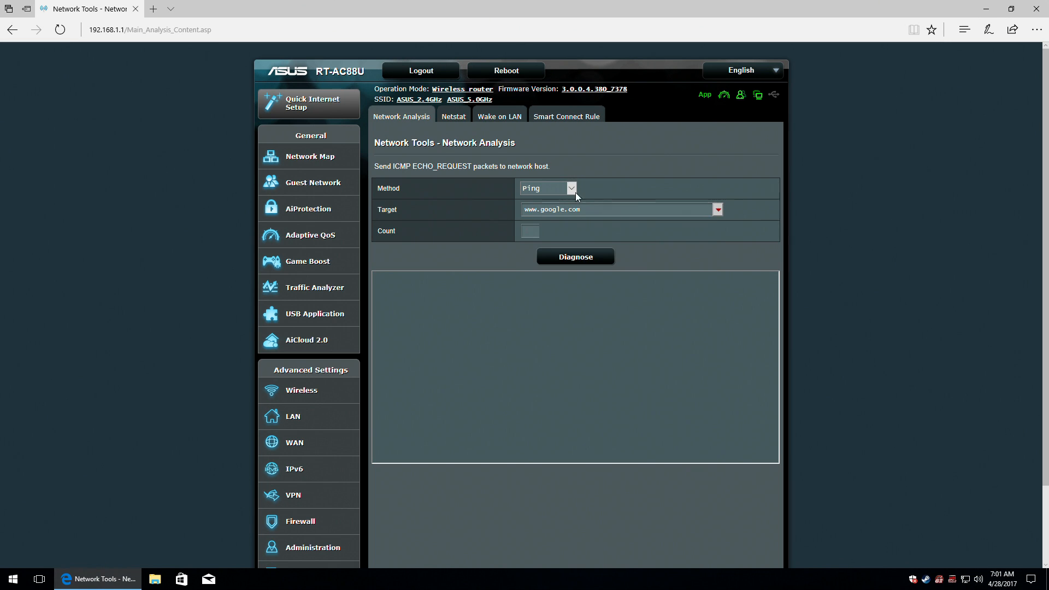
pyautogui.click(527, 231)
pyautogui.click(596, 265)
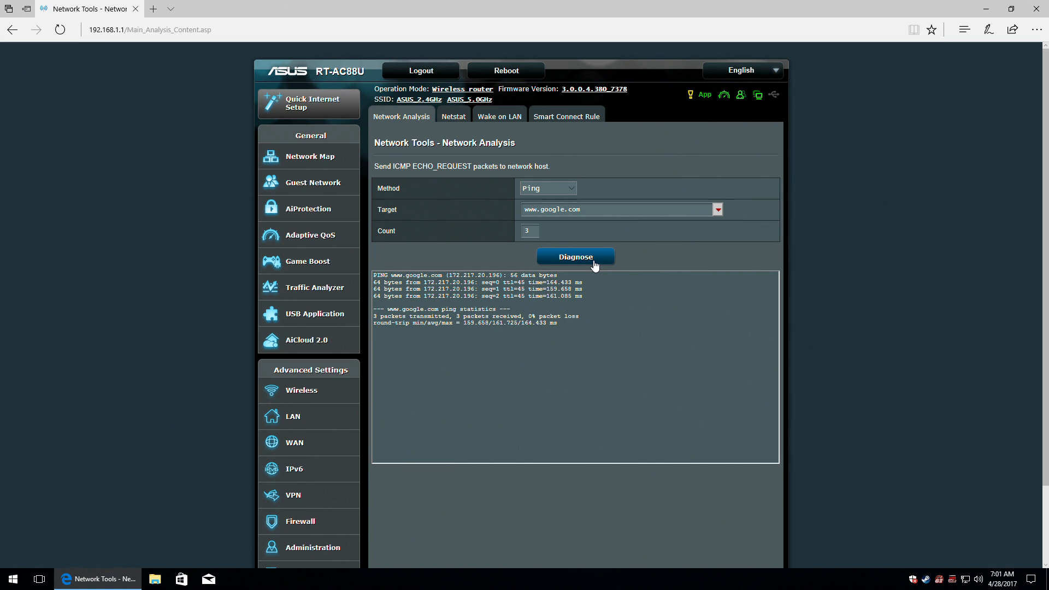
pyautogui.click(565, 189)
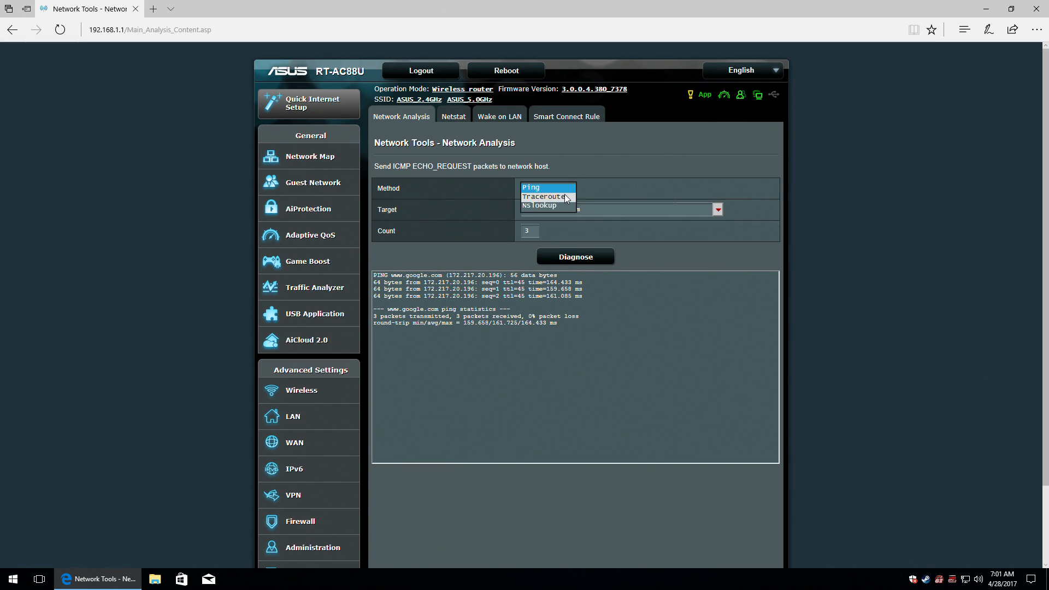
pyautogui.click(565, 196)
pyautogui.click(585, 236)
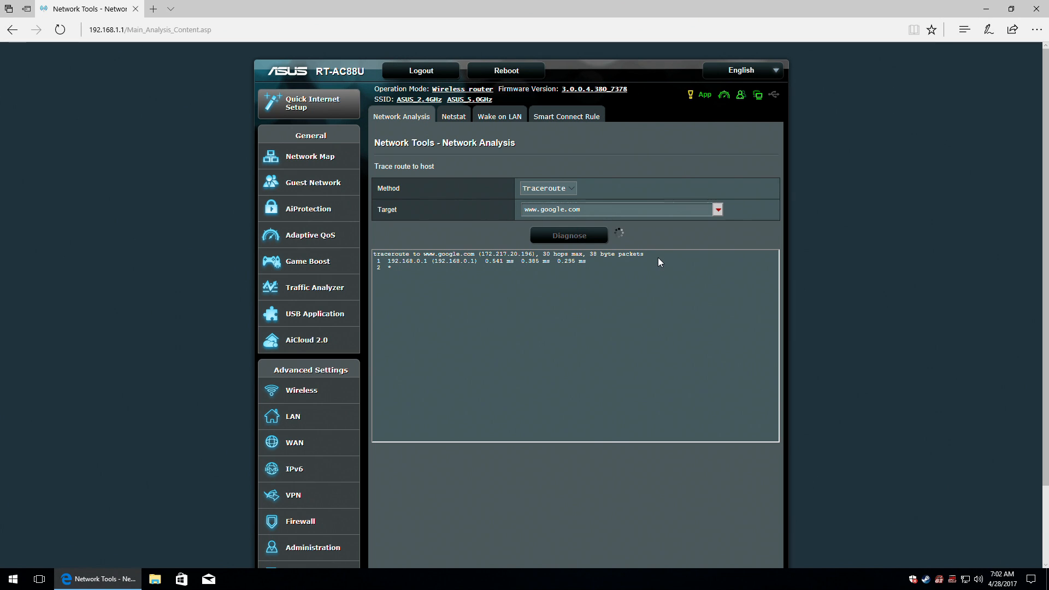
pyautogui.scroll(-3, 607, 271)
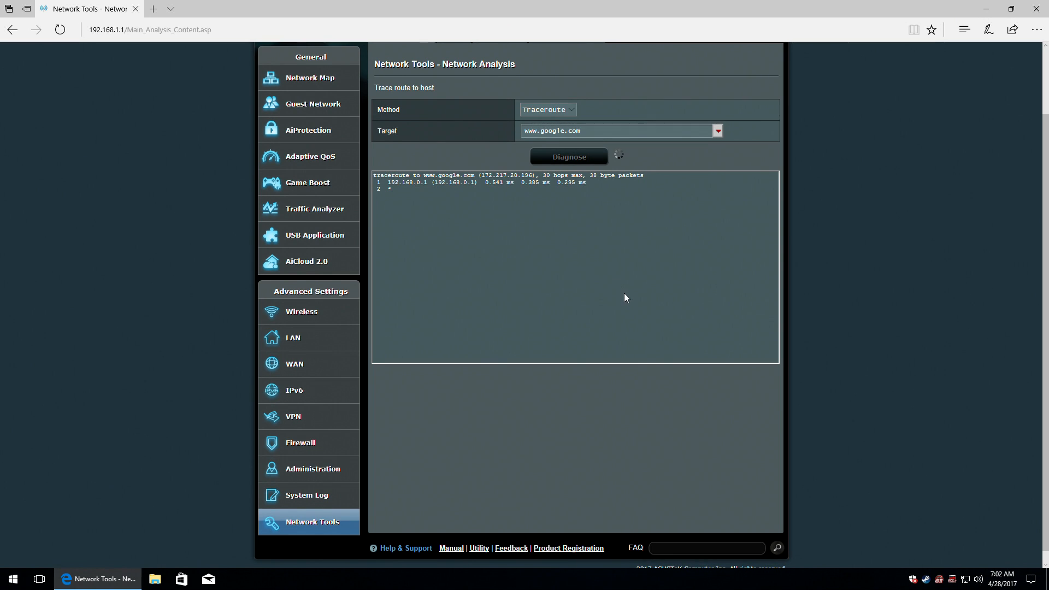
pyautogui.scroll(3, 626, 296)
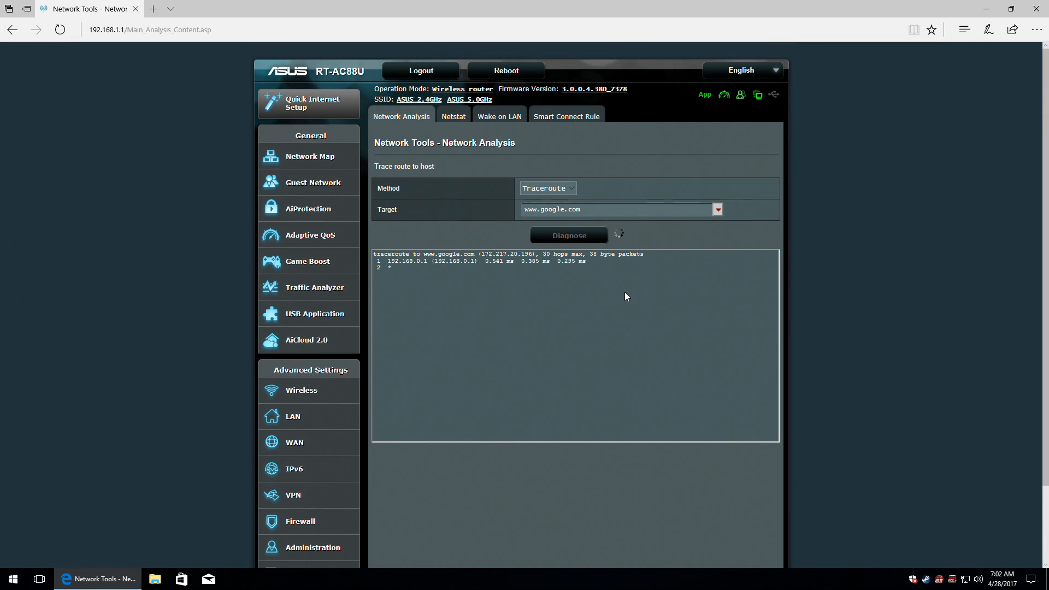
pyautogui.click(573, 185)
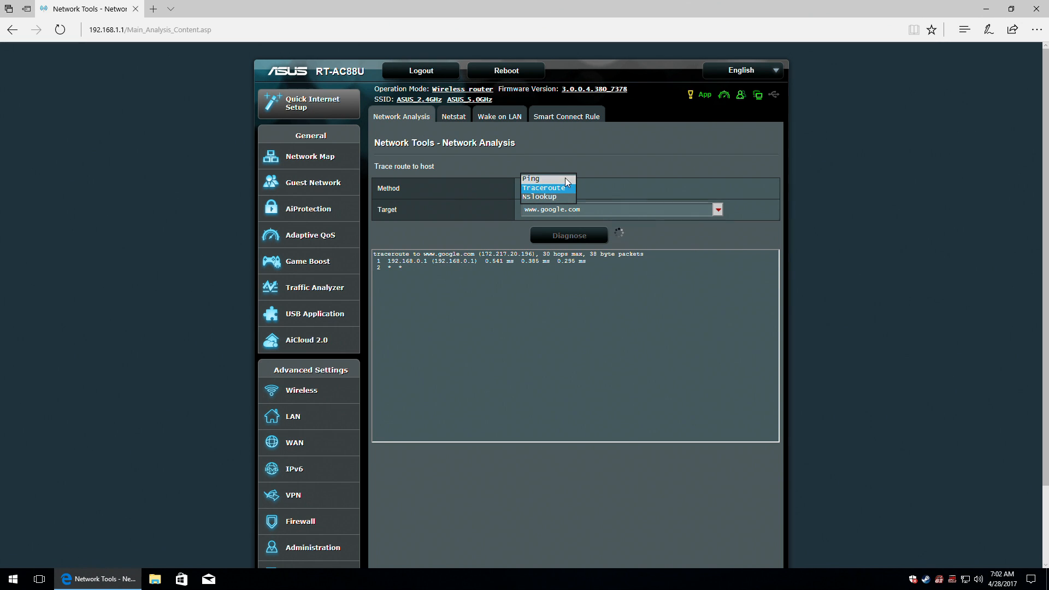
pyautogui.click(565, 178)
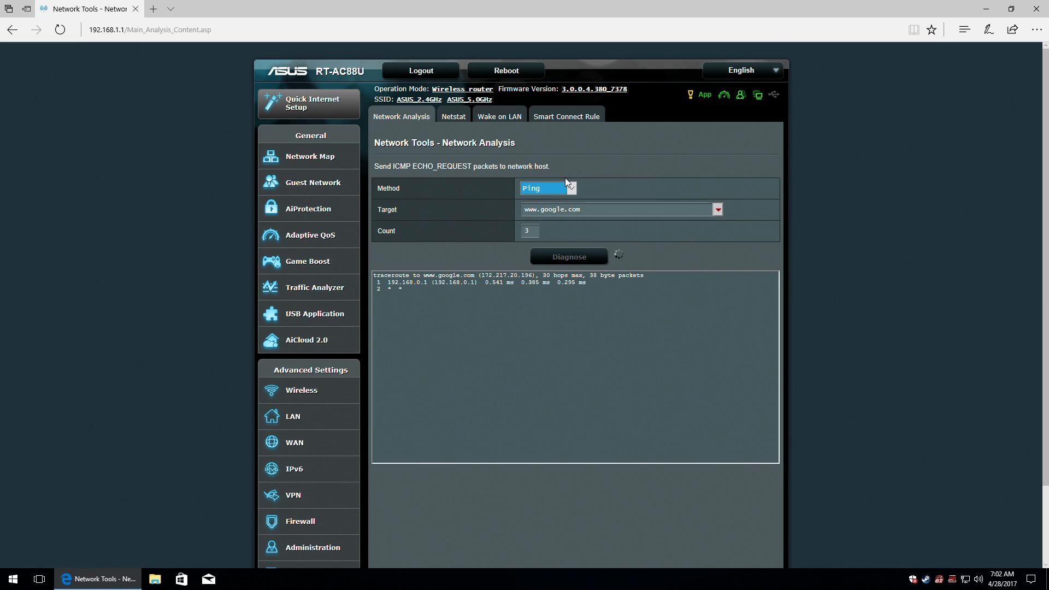
# In the Netstat tool, list TCP sockets only, with Resolve name left at No.
pyautogui.click(453, 118)
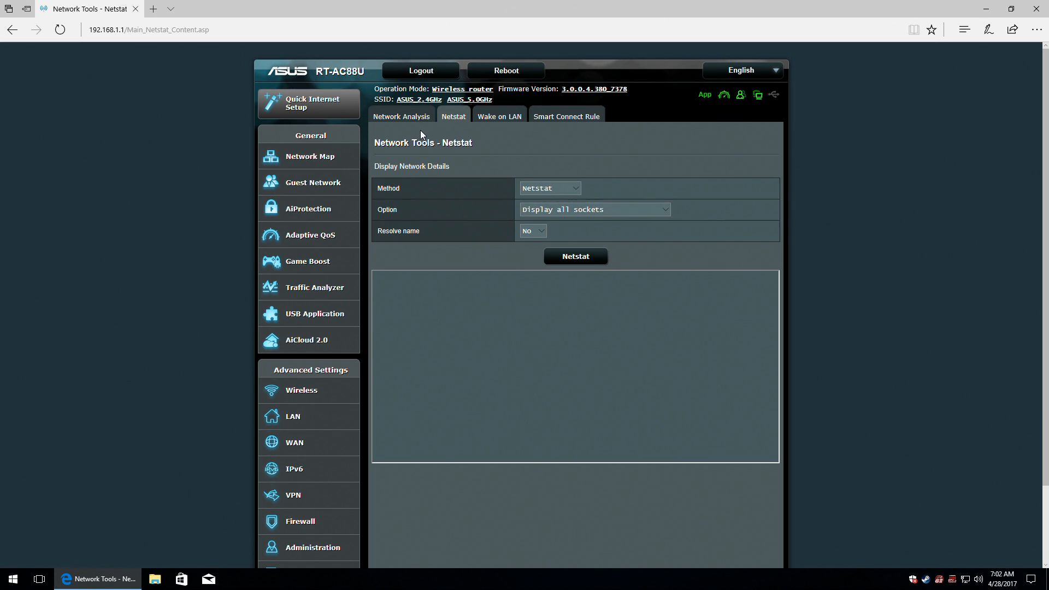
pyautogui.click(576, 187)
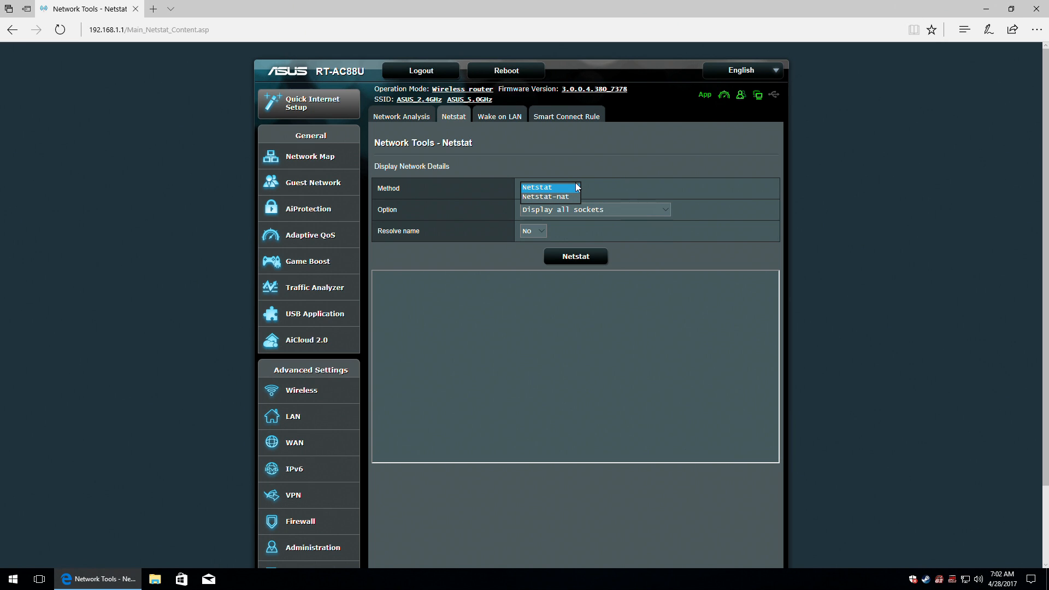
pyautogui.click(577, 187)
pyautogui.click(662, 210)
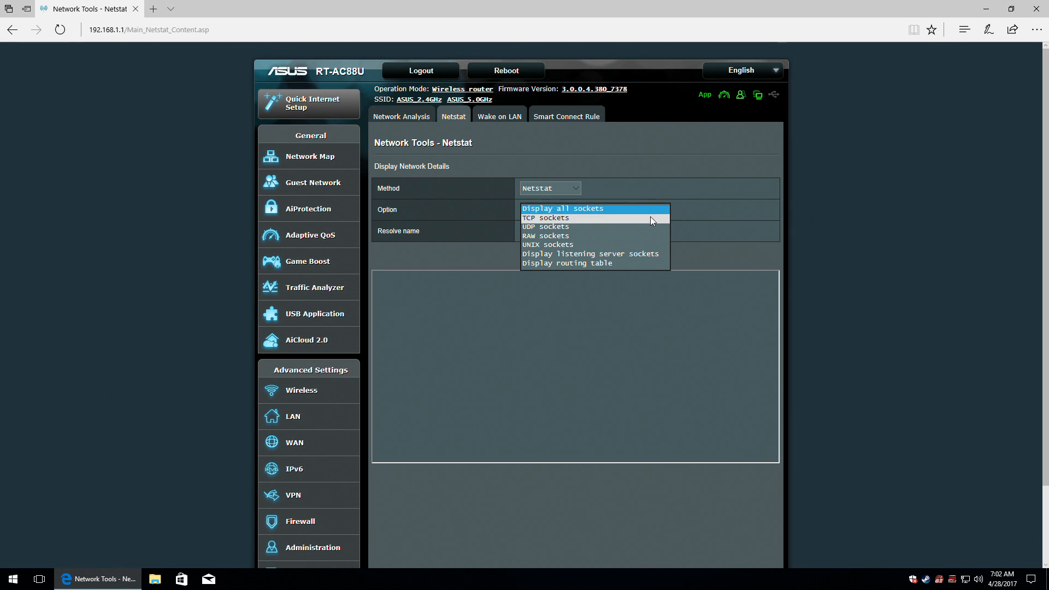
pyautogui.click(650, 216)
pyautogui.click(535, 232)
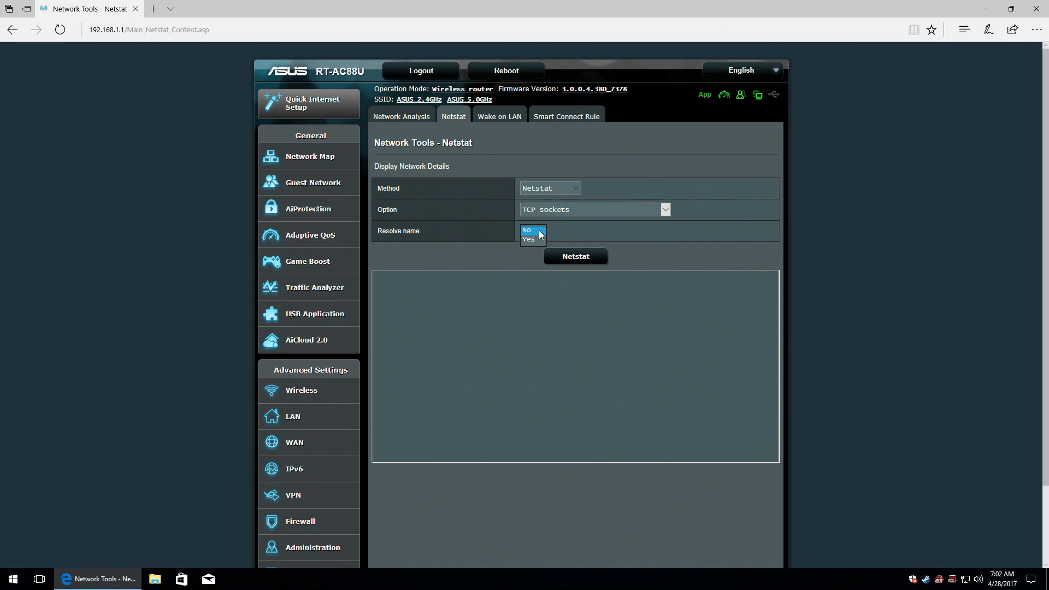
pyautogui.click(578, 257)
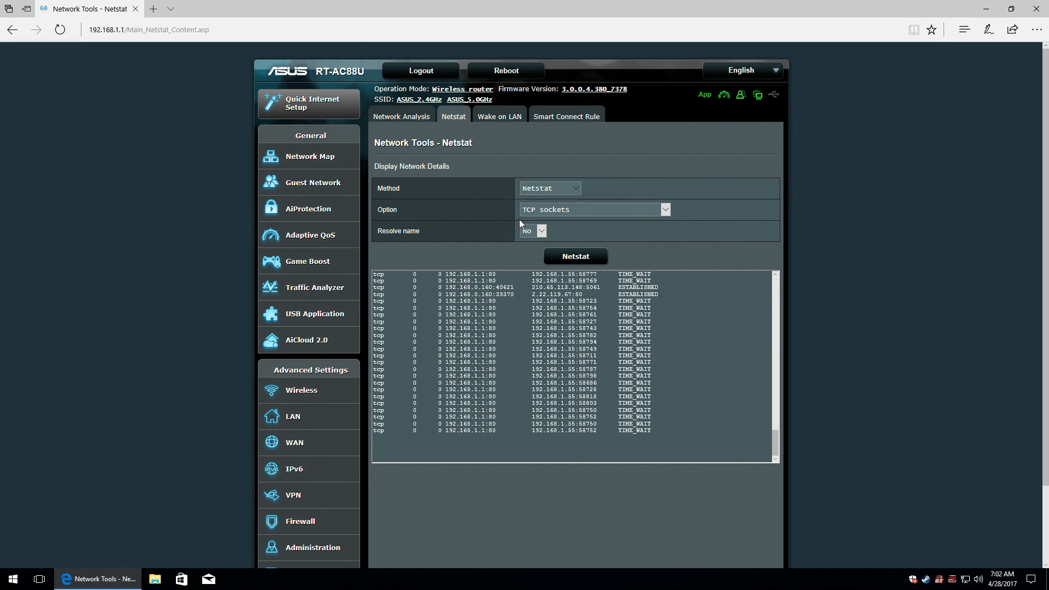
pyautogui.click(493, 114)
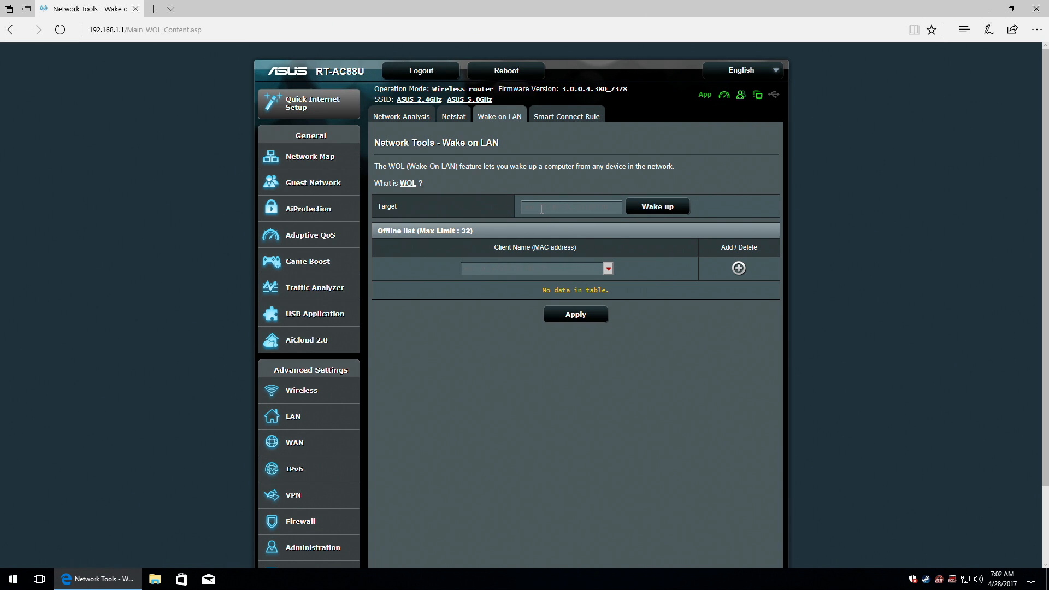
# Add DESKTOP-JF1VNU0 to the Wake on LAN offline list and set its MAC address as the target.
pyautogui.click(542, 207)
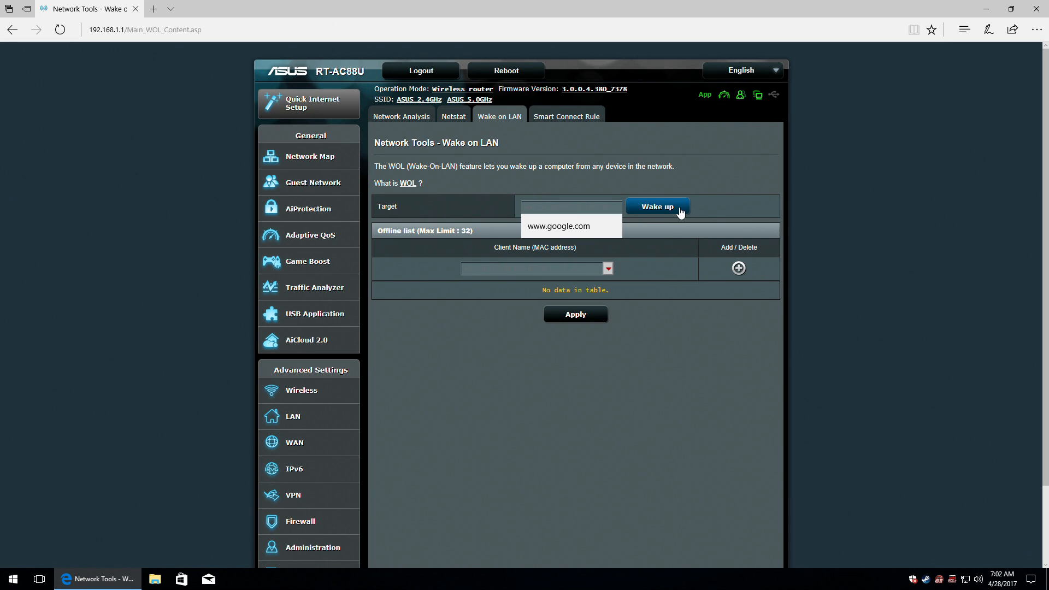
pyautogui.click(709, 208)
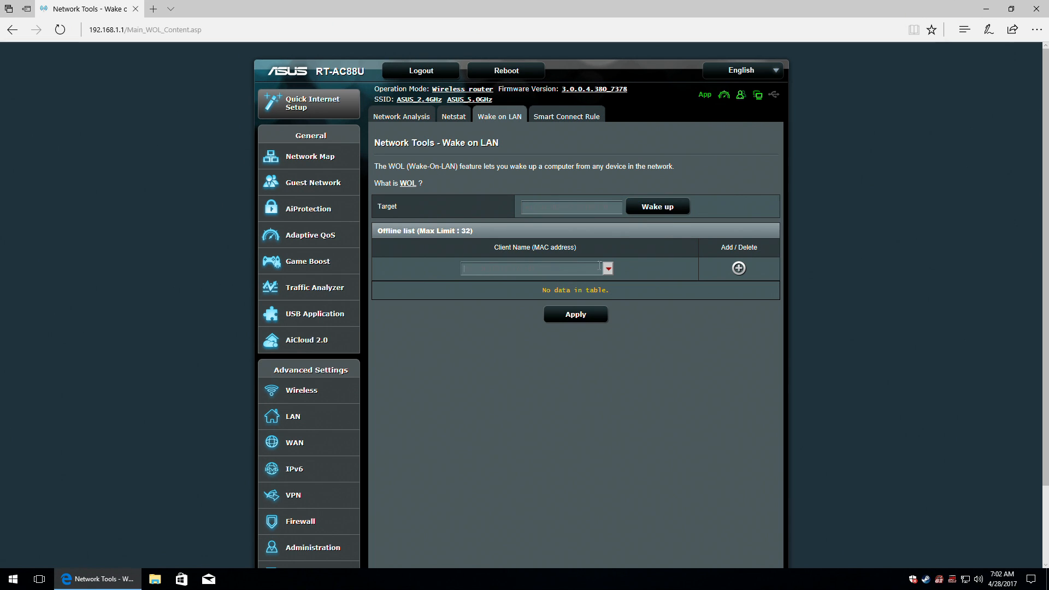
pyautogui.click(609, 269)
pyautogui.click(512, 282)
pyautogui.click(739, 268)
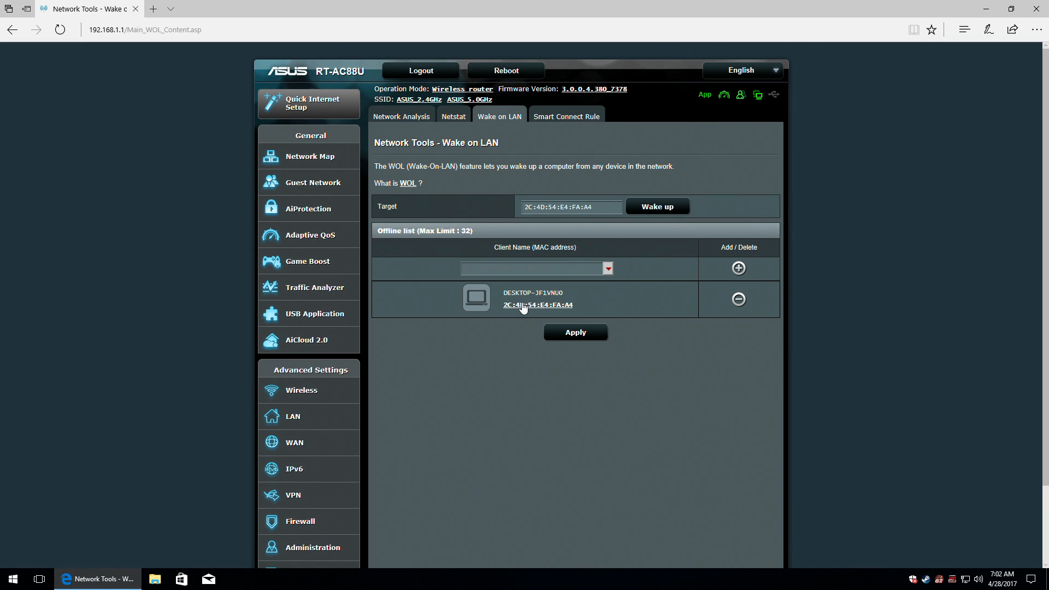
pyautogui.click(650, 207)
pyautogui.click(583, 117)
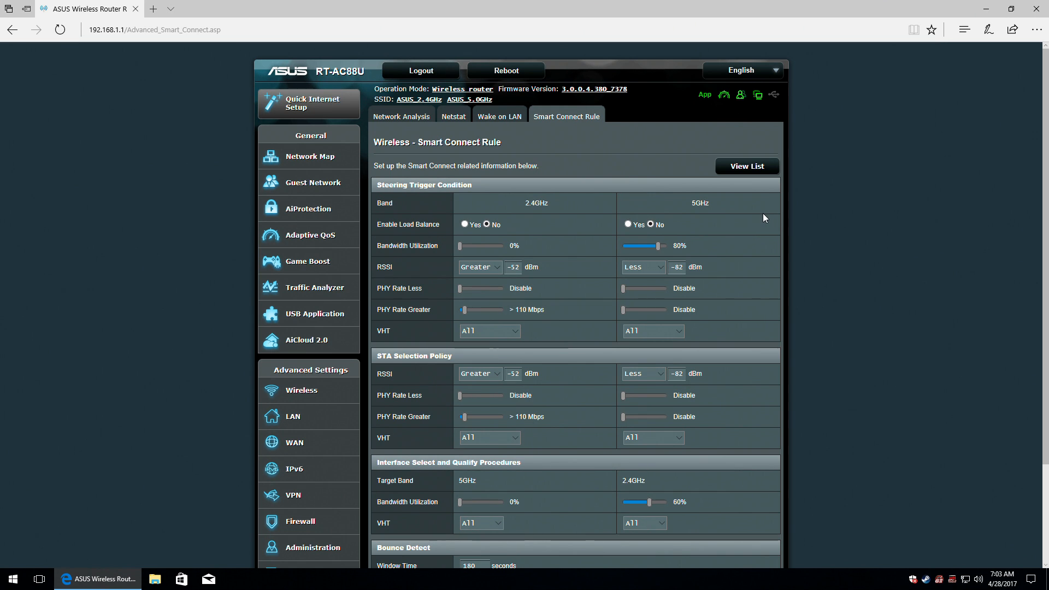
# Scroll through the Smart Connect Rule settings, with load balancing set to No on both bands.
pyautogui.scroll(-2, 767, 213)
pyautogui.scroll(-1, 770, 217)
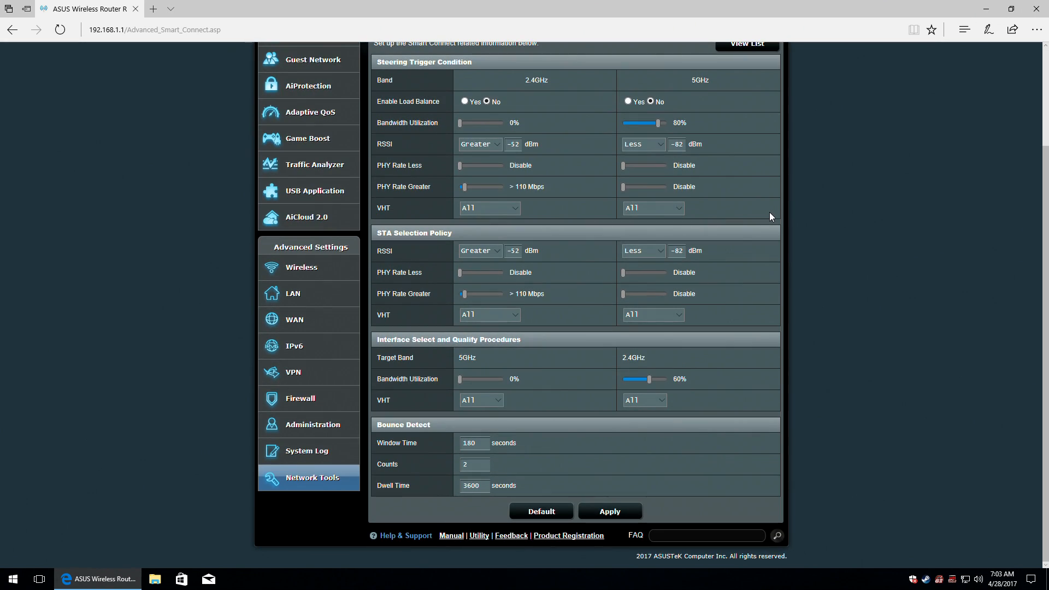
pyautogui.scroll(3, 769, 212)
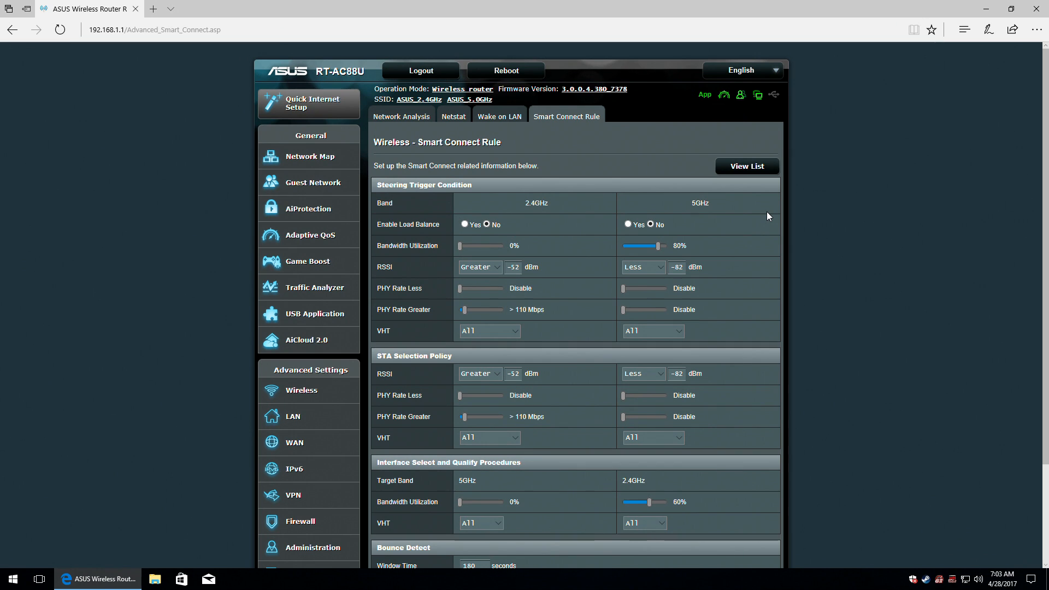
pyautogui.scroll(-2, 767, 216)
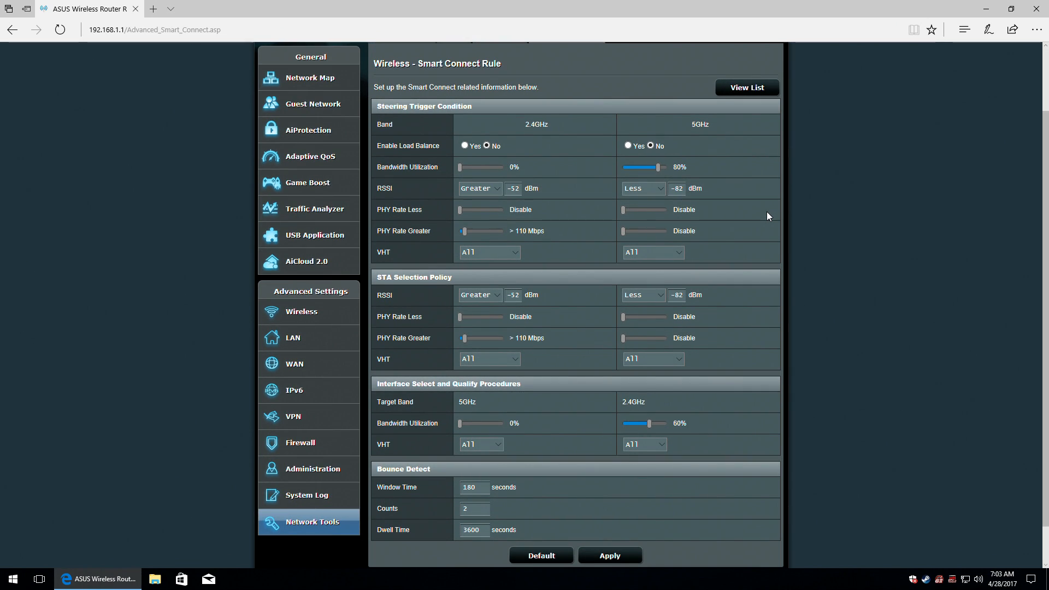
pyautogui.scroll(-1, 767, 215)
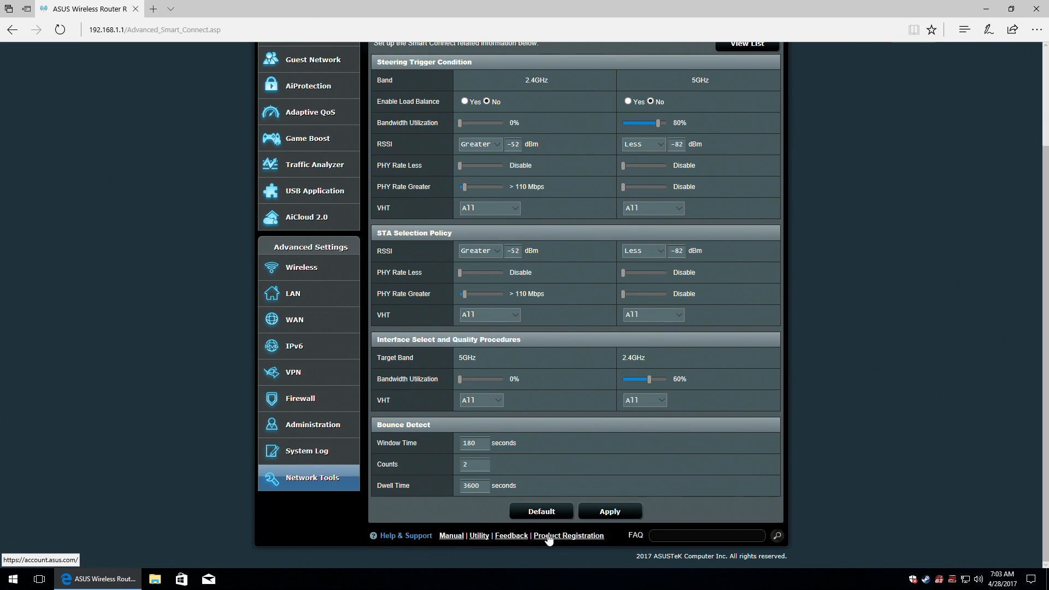
# Log out of the router and confirm, returning to the RT-AC88U sign-in page.
pyautogui.click(668, 535)
pyautogui.click(831, 510)
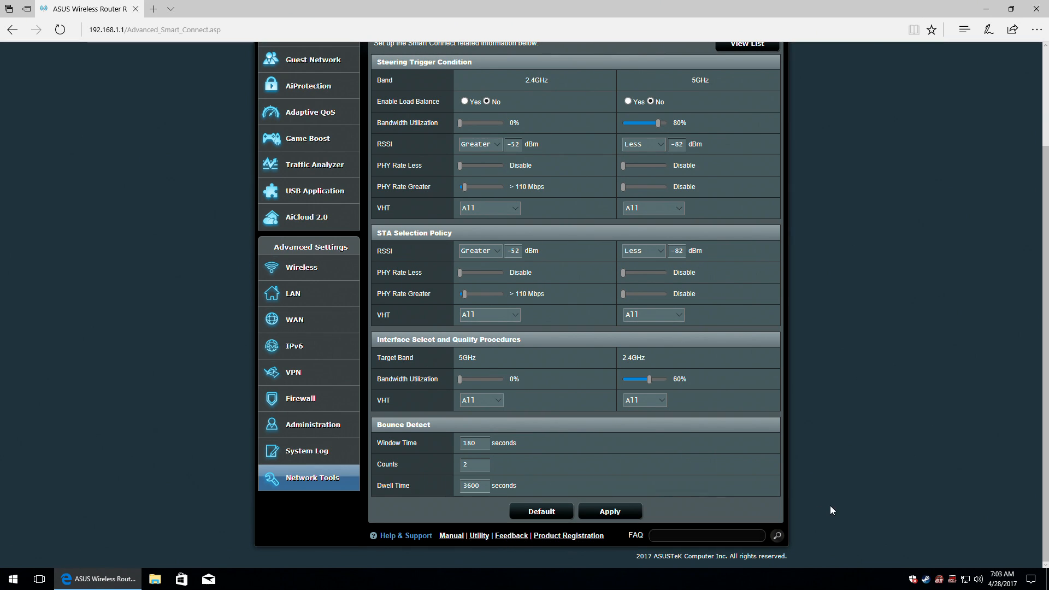
pyautogui.scroll(2, 743, 544)
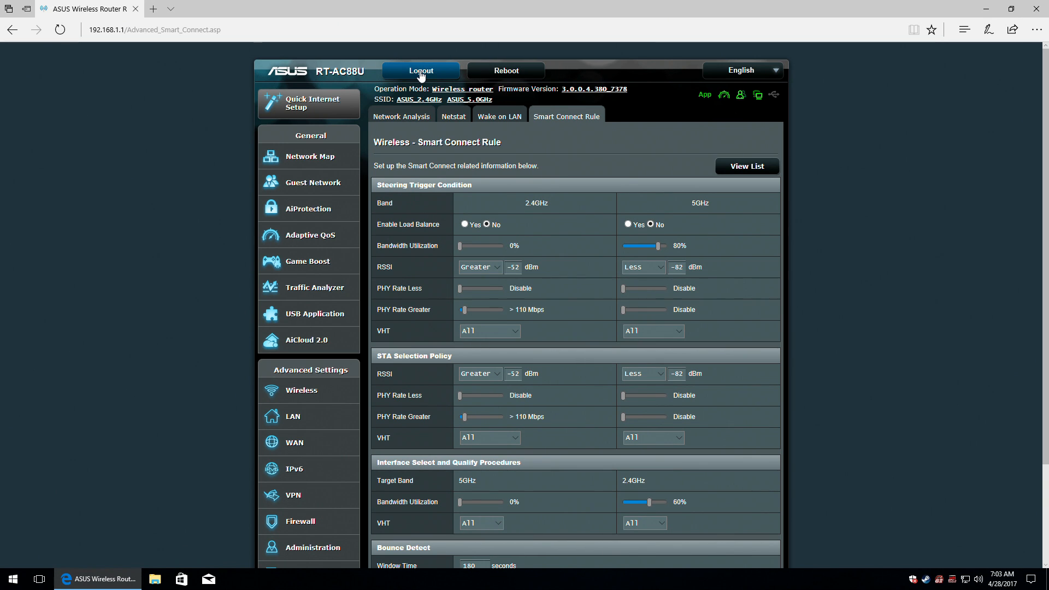
pyautogui.click(421, 73)
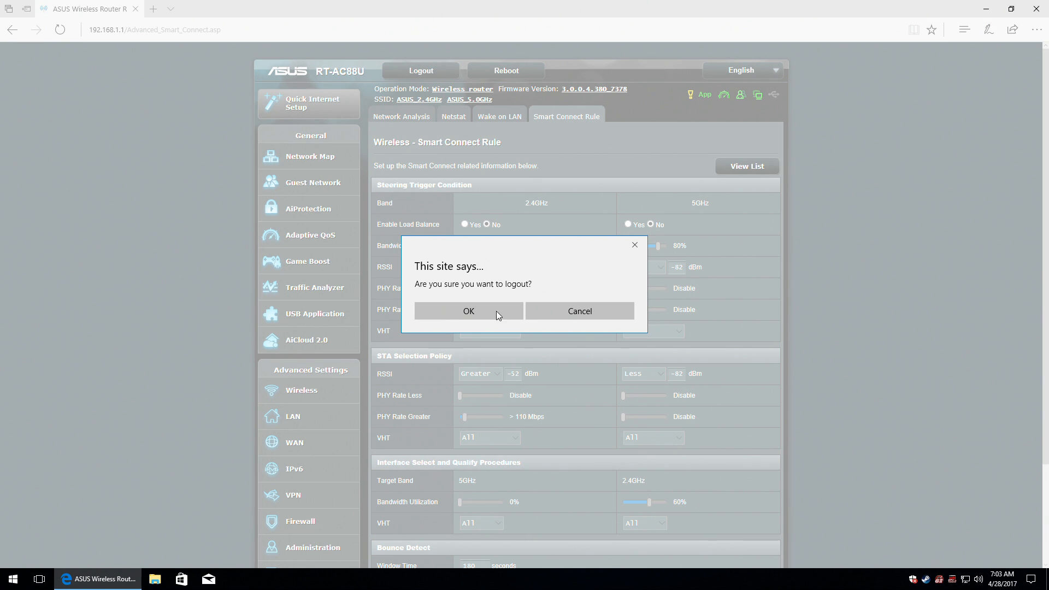
pyautogui.click(474, 307)
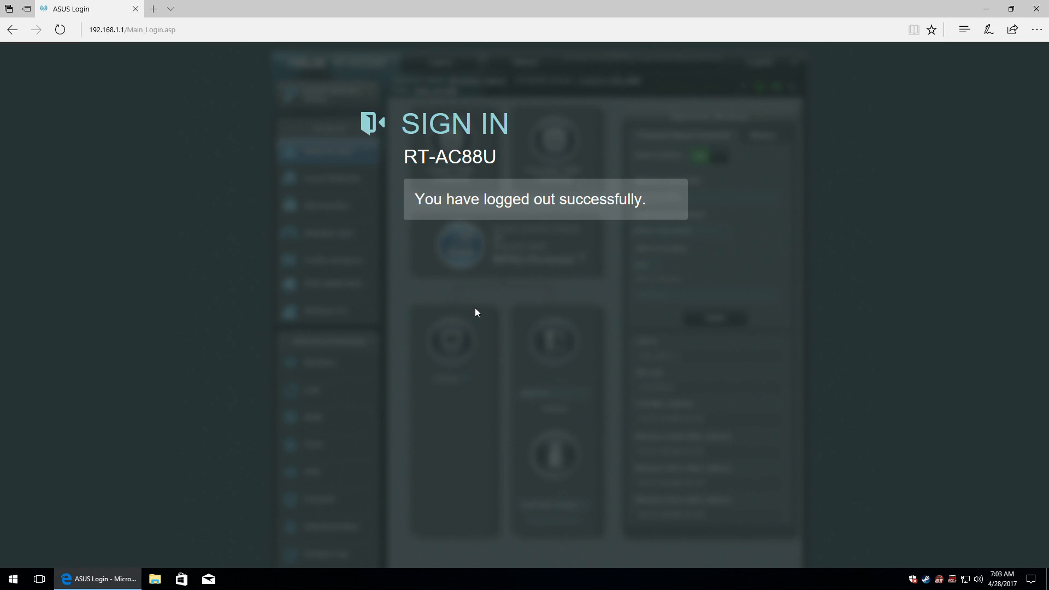